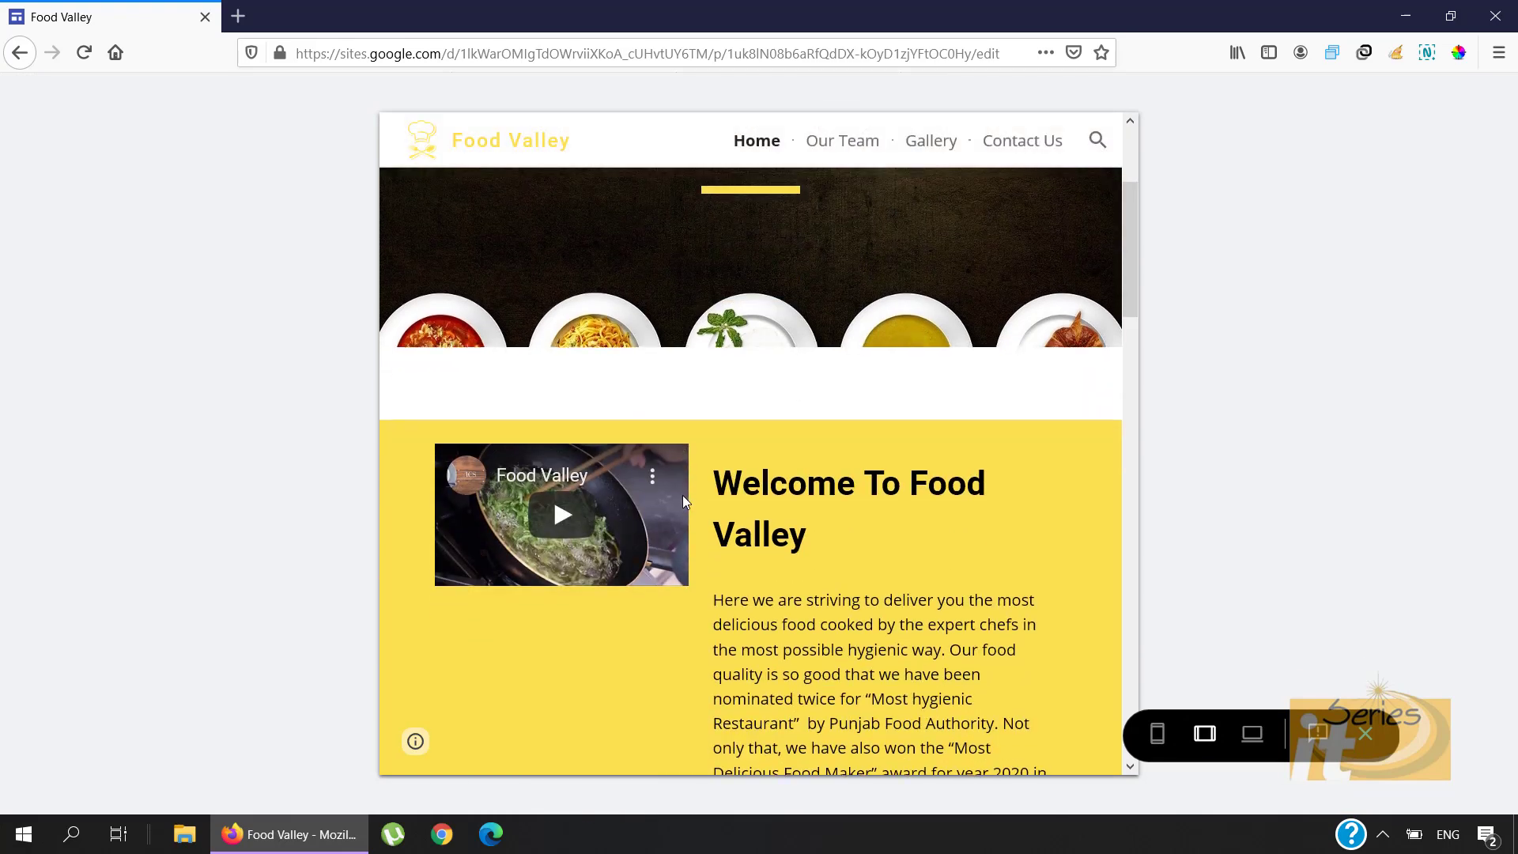
# Step: Review the Food Valley home page in the tablet preview and in the phone preview
pyautogui.scroll(-10, 684, 481)
pyautogui.scroll(-10, 685, 467)
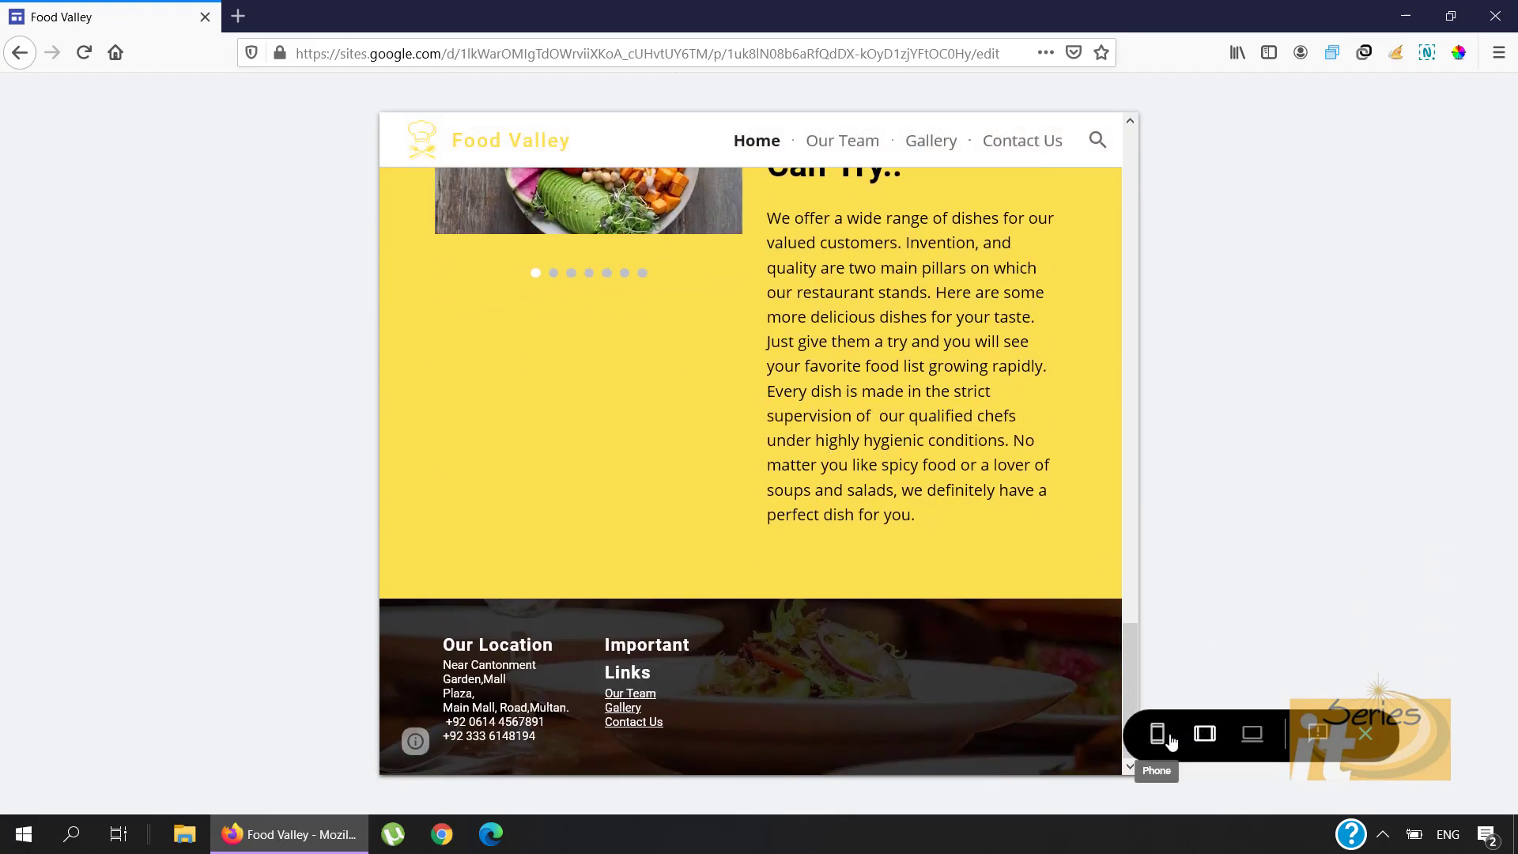
pyautogui.click(1157, 733)
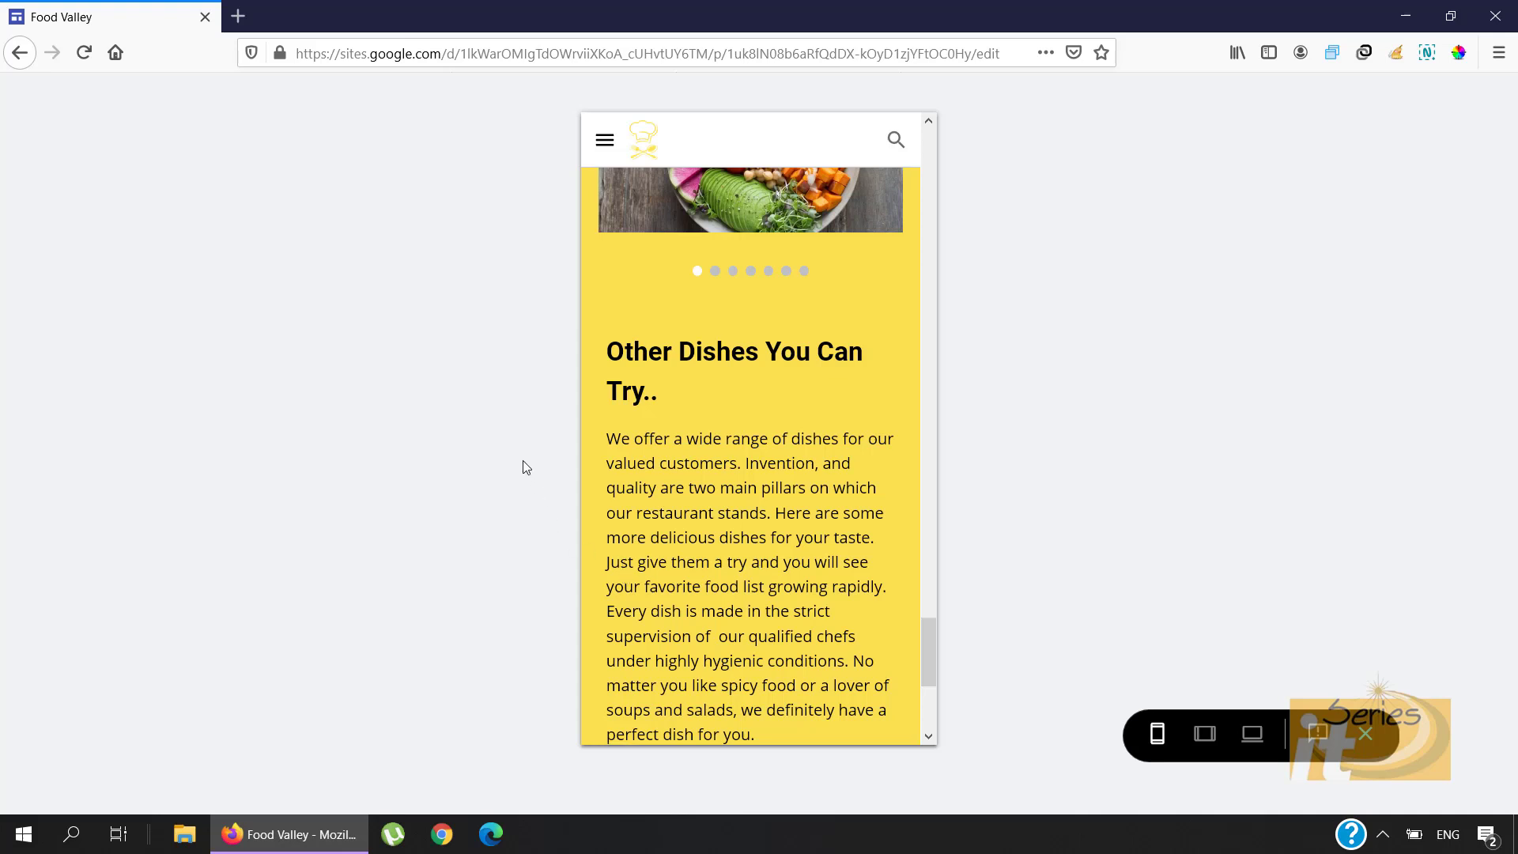
pyautogui.scroll(10, 734, 472)
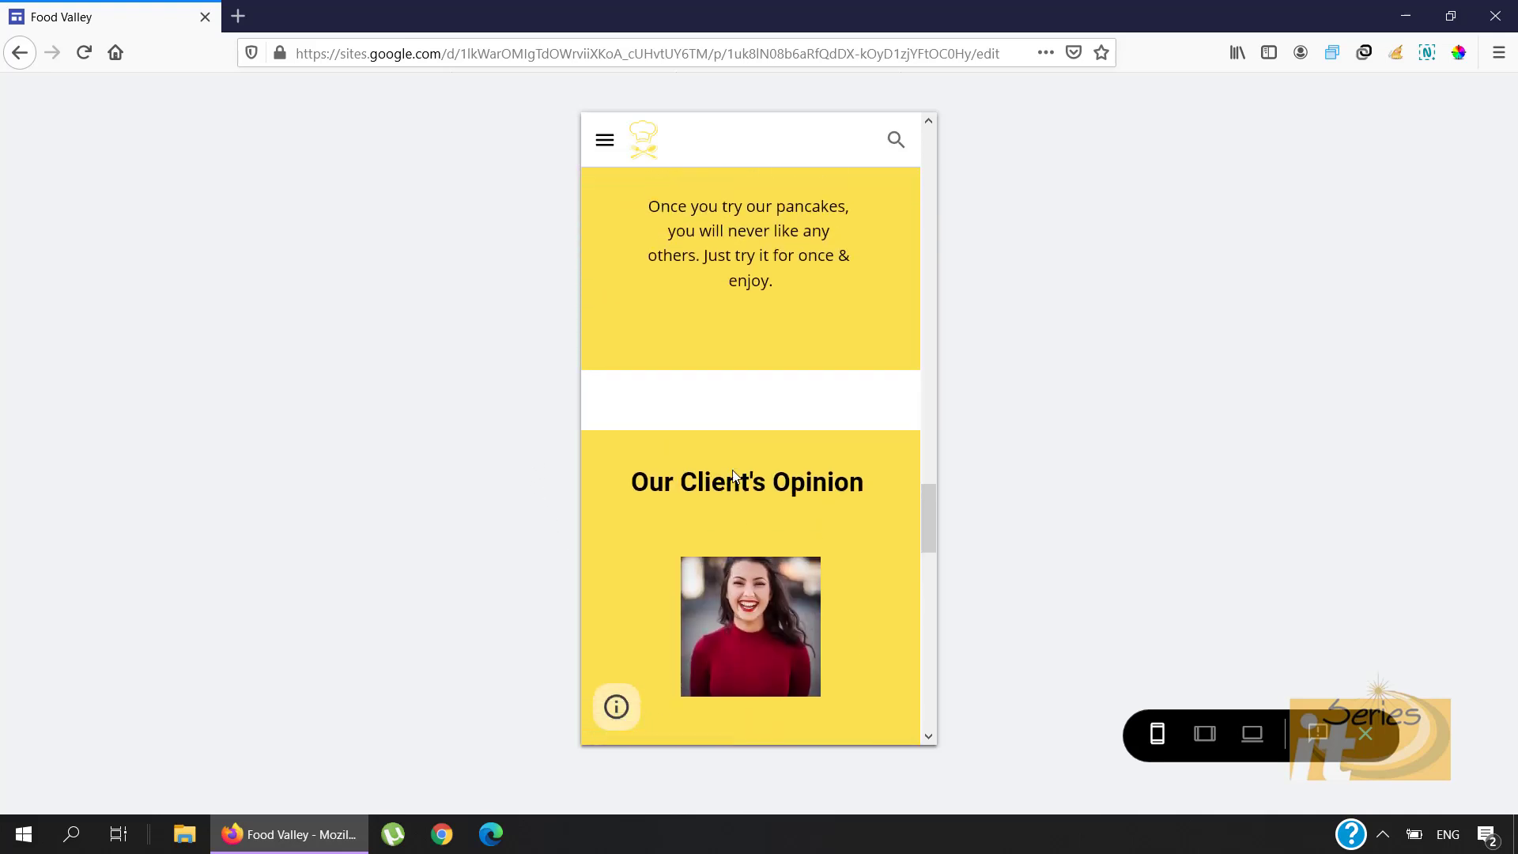
pyautogui.scroll(10, 732, 475)
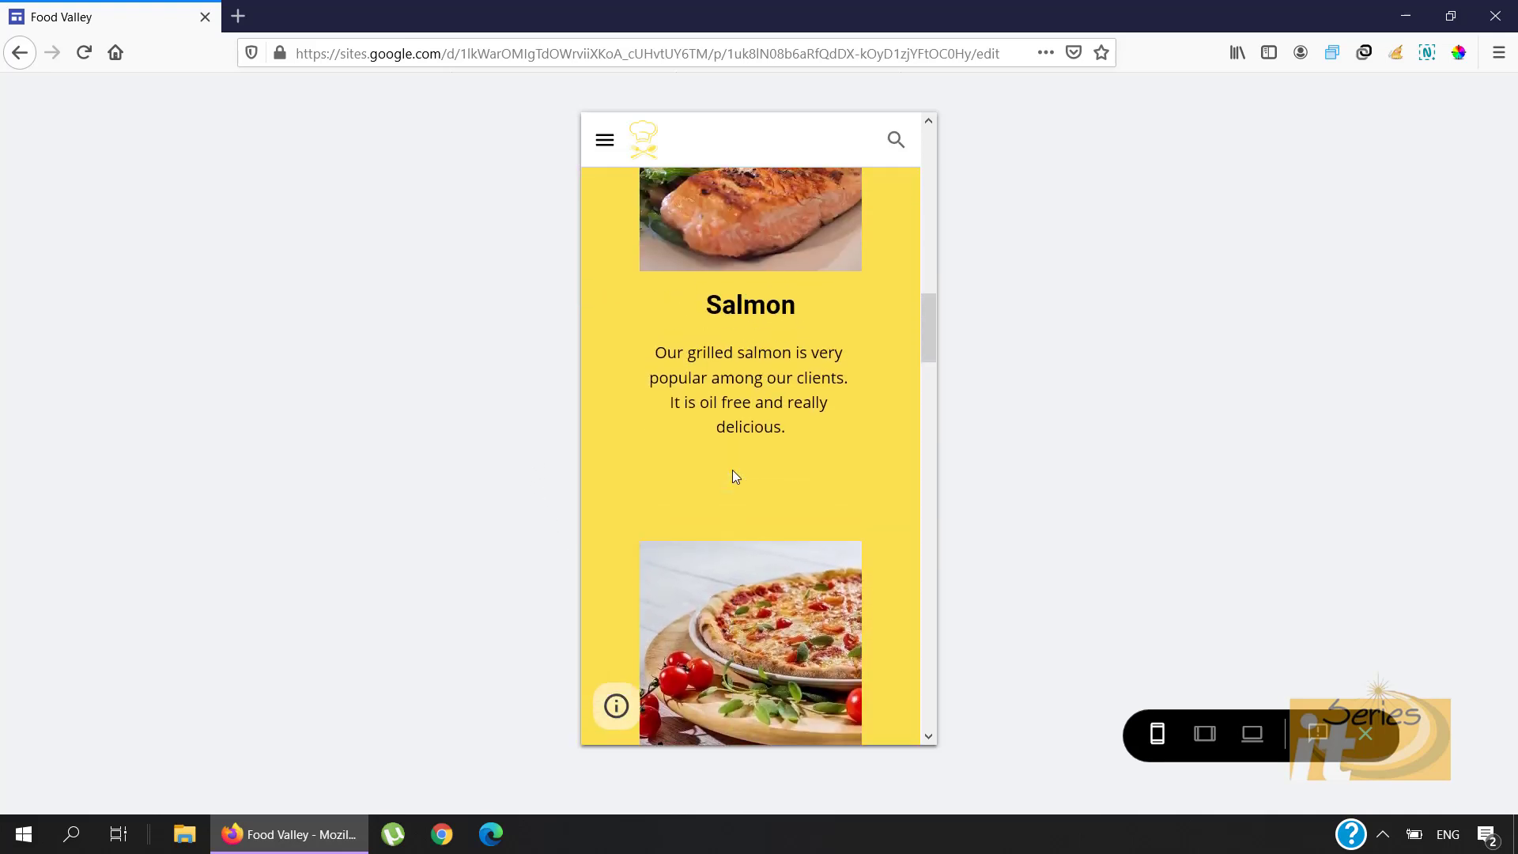
pyautogui.scroll(10, 732, 475)
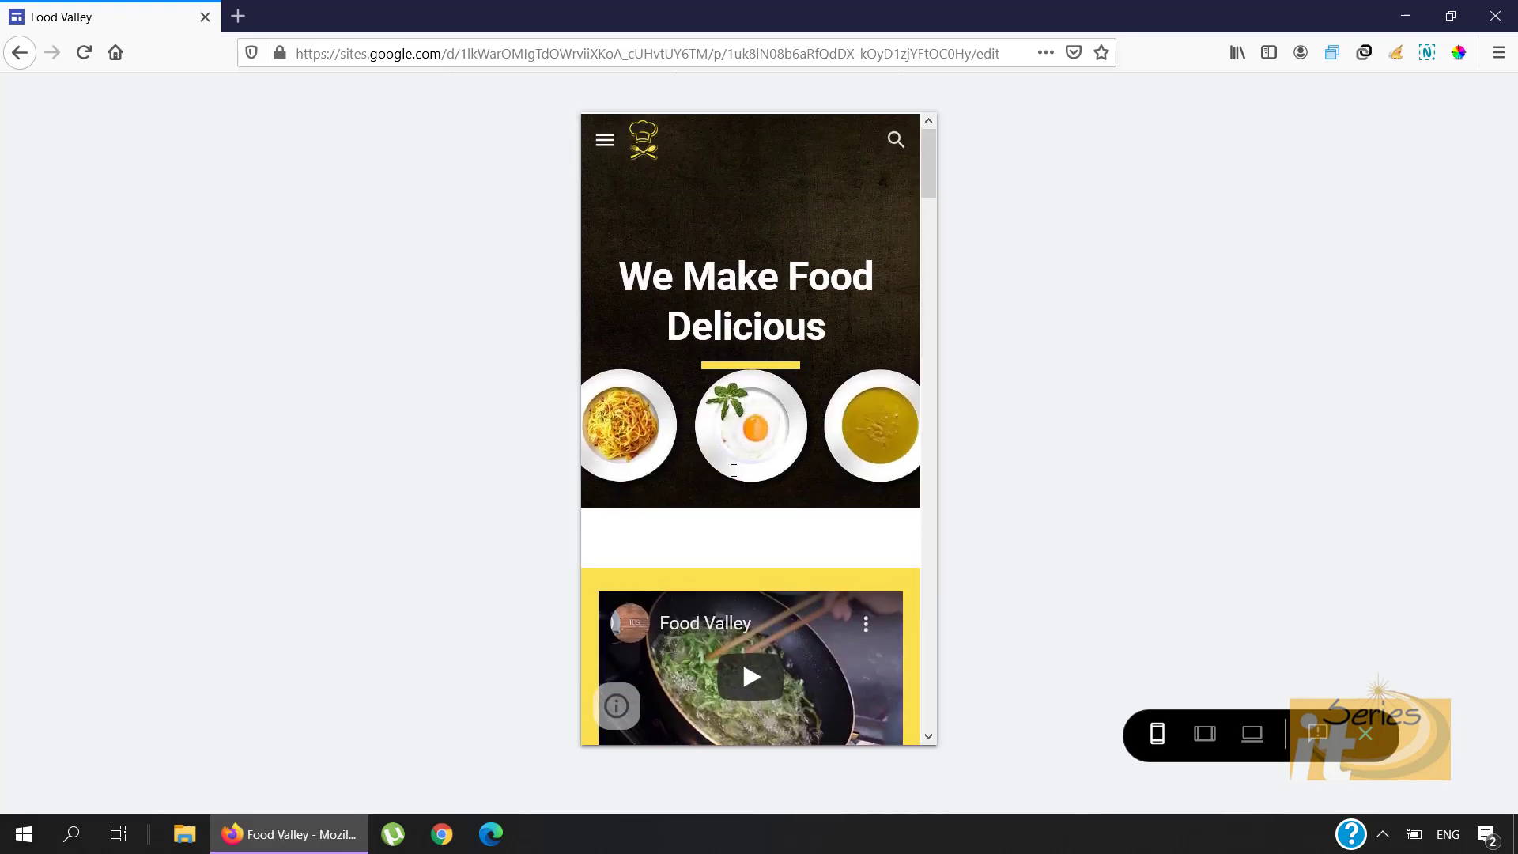
# Step: Switch the preview to large screen and review the Our Team page from header to footer
pyautogui.click(1252, 734)
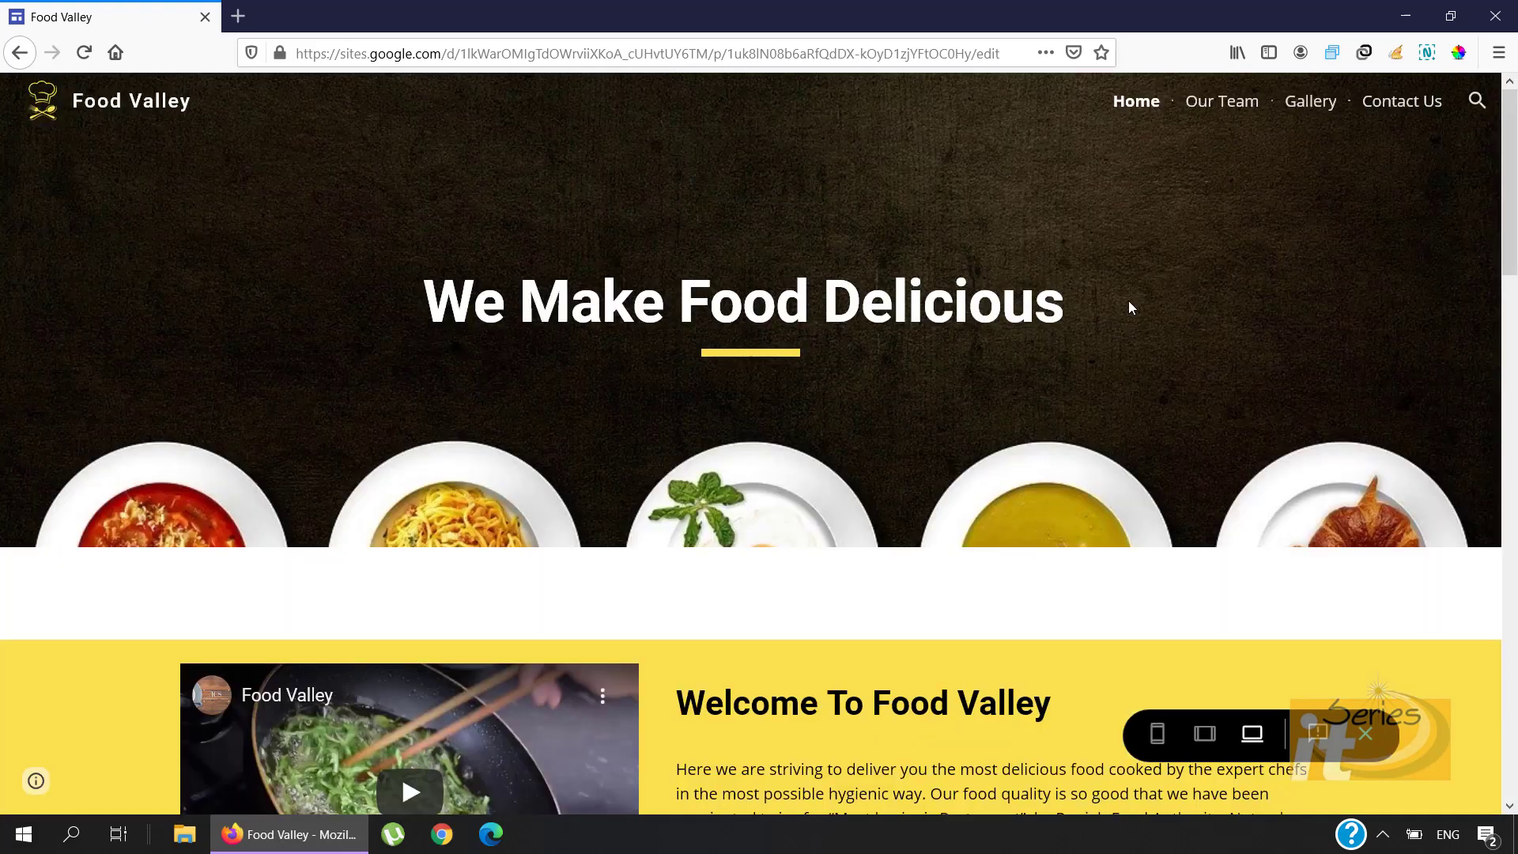
pyautogui.click(1214, 102)
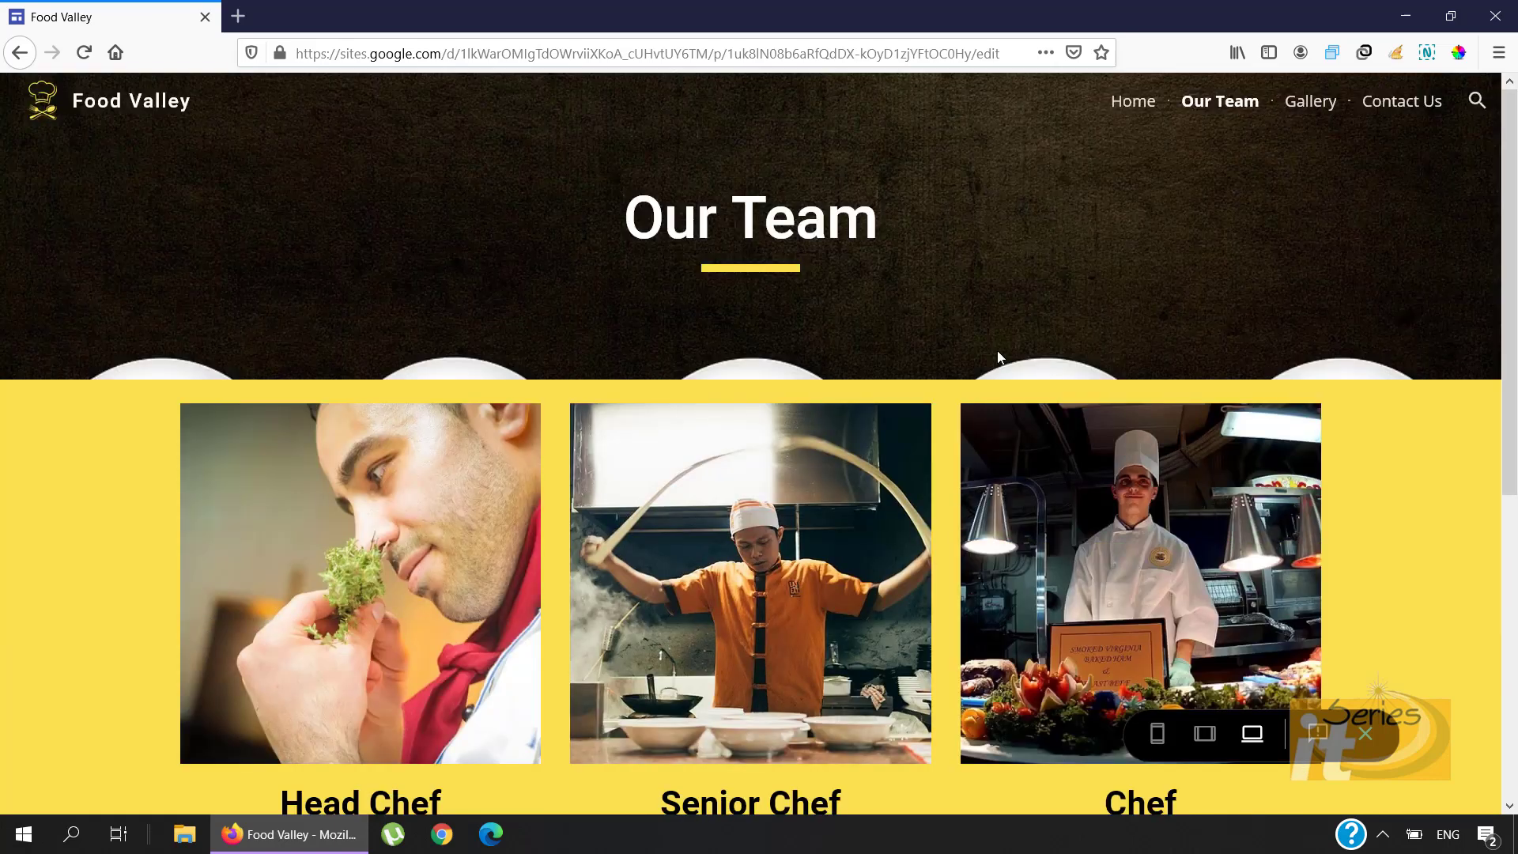
pyautogui.scroll(-3, 998, 348)
pyautogui.scroll(-3, 1000, 334)
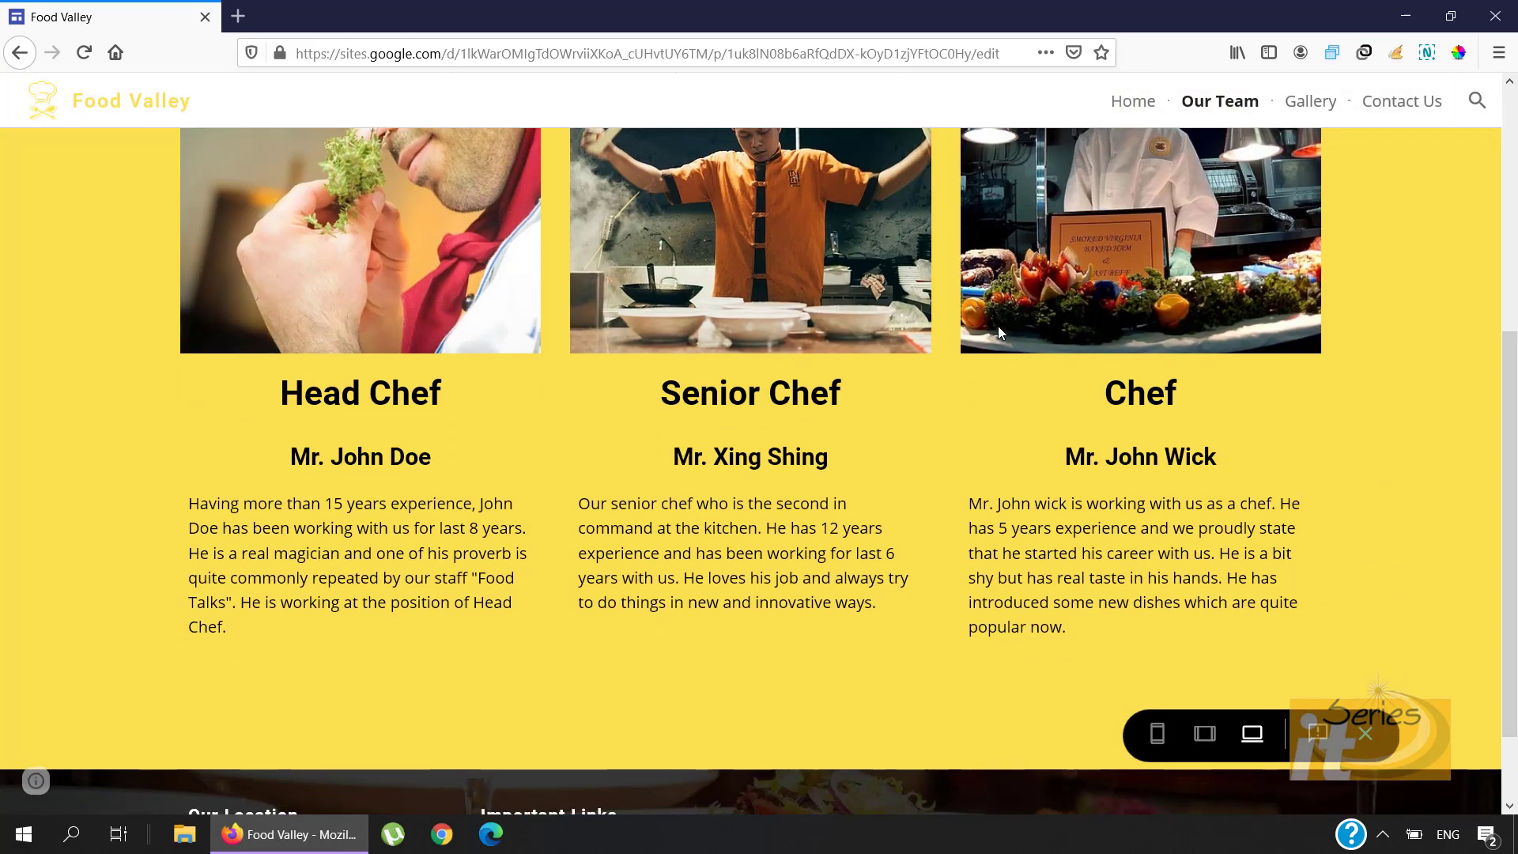
pyautogui.scroll(-1, 1000, 332)
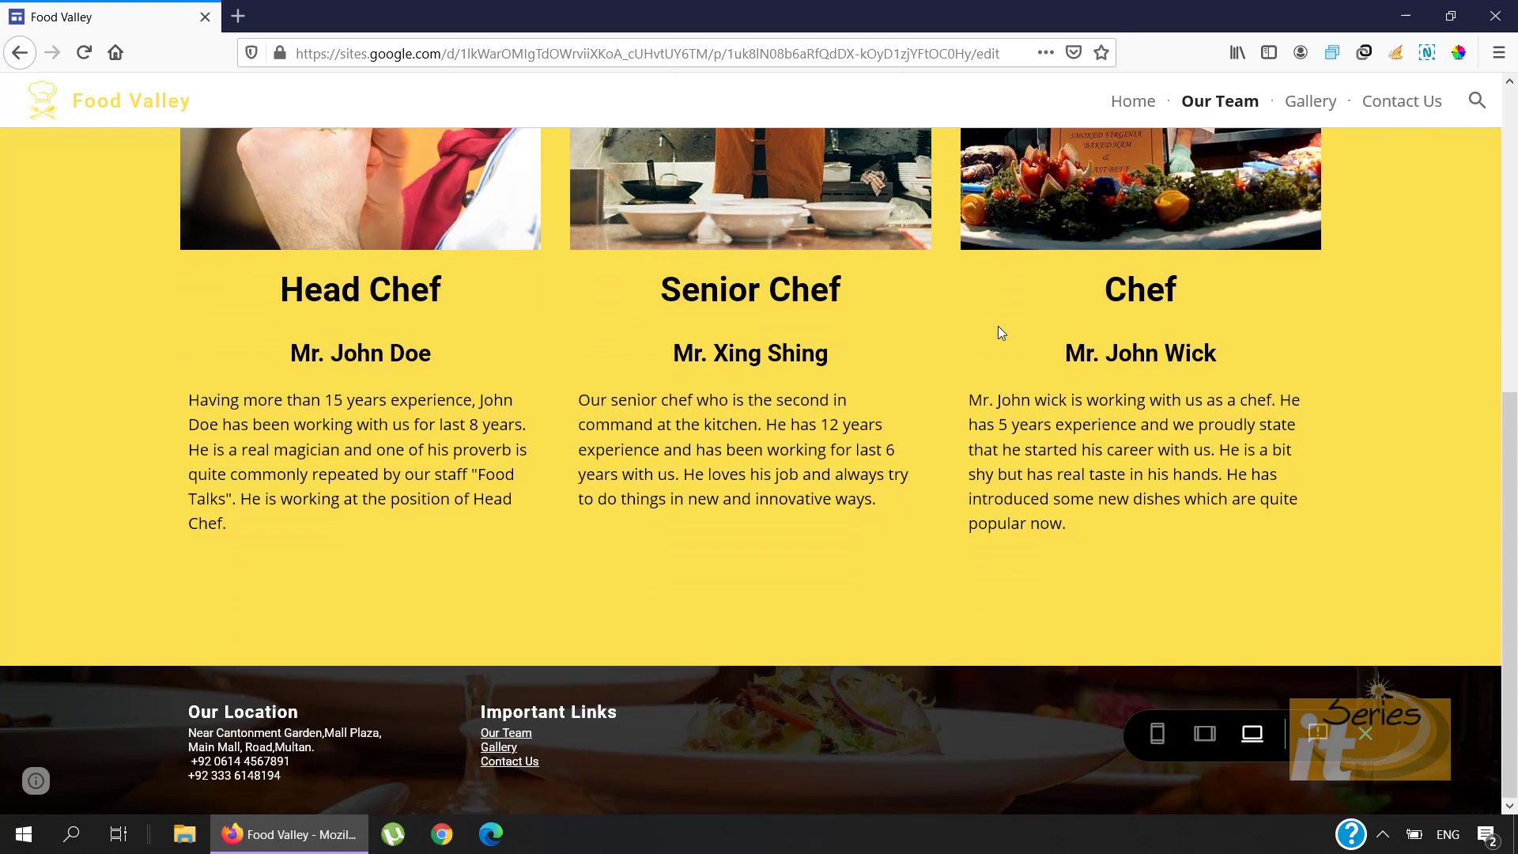
pyautogui.scroll(4, 1000, 332)
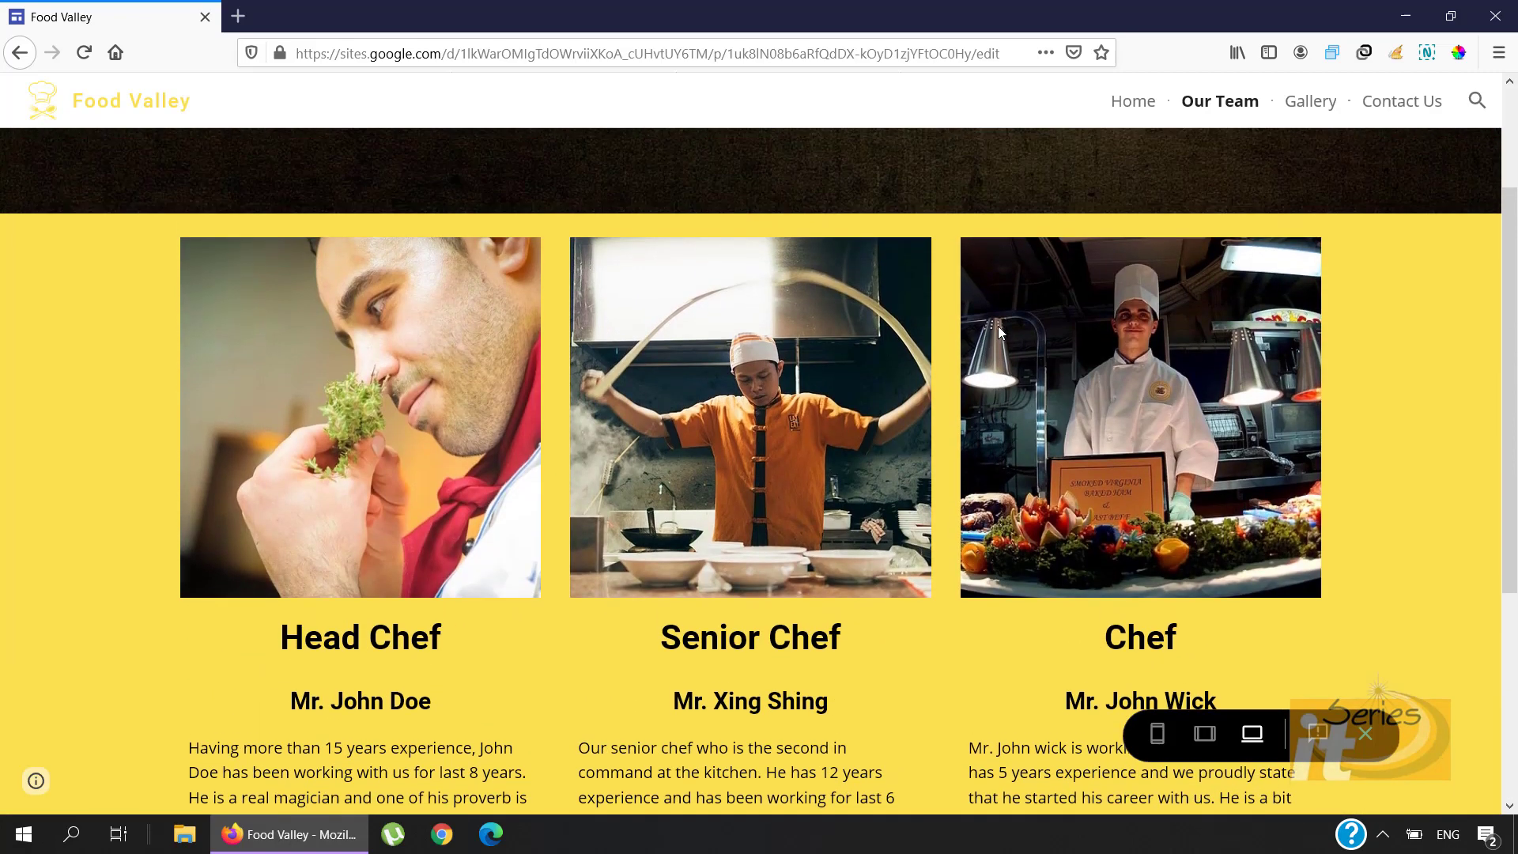
pyautogui.scroll(3, 998, 326)
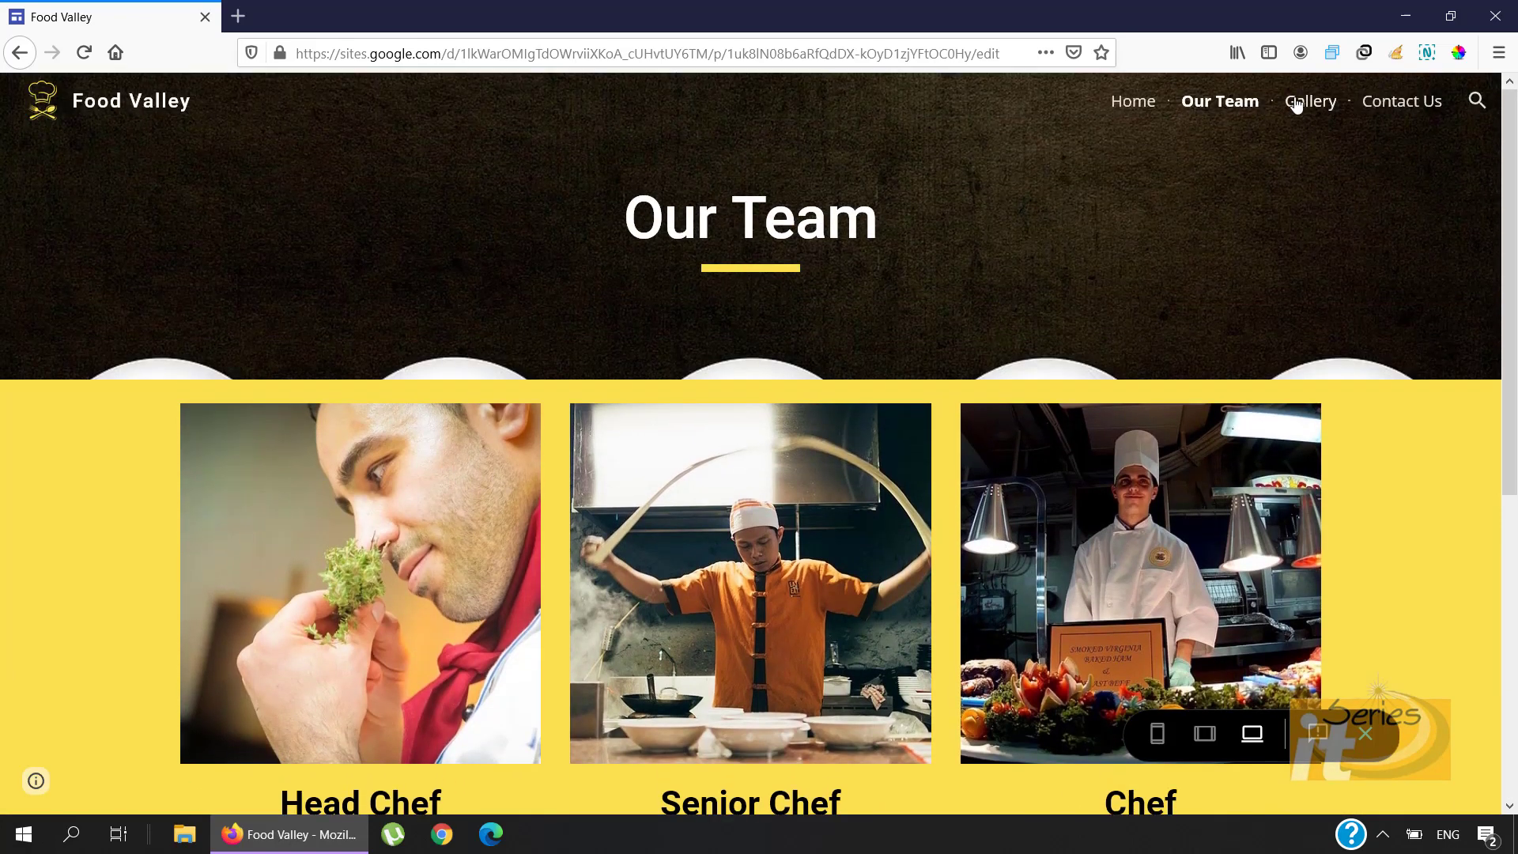
# Step: Review the site's Gallery page and the form on its Contact Us page
pyautogui.click(1296, 102)
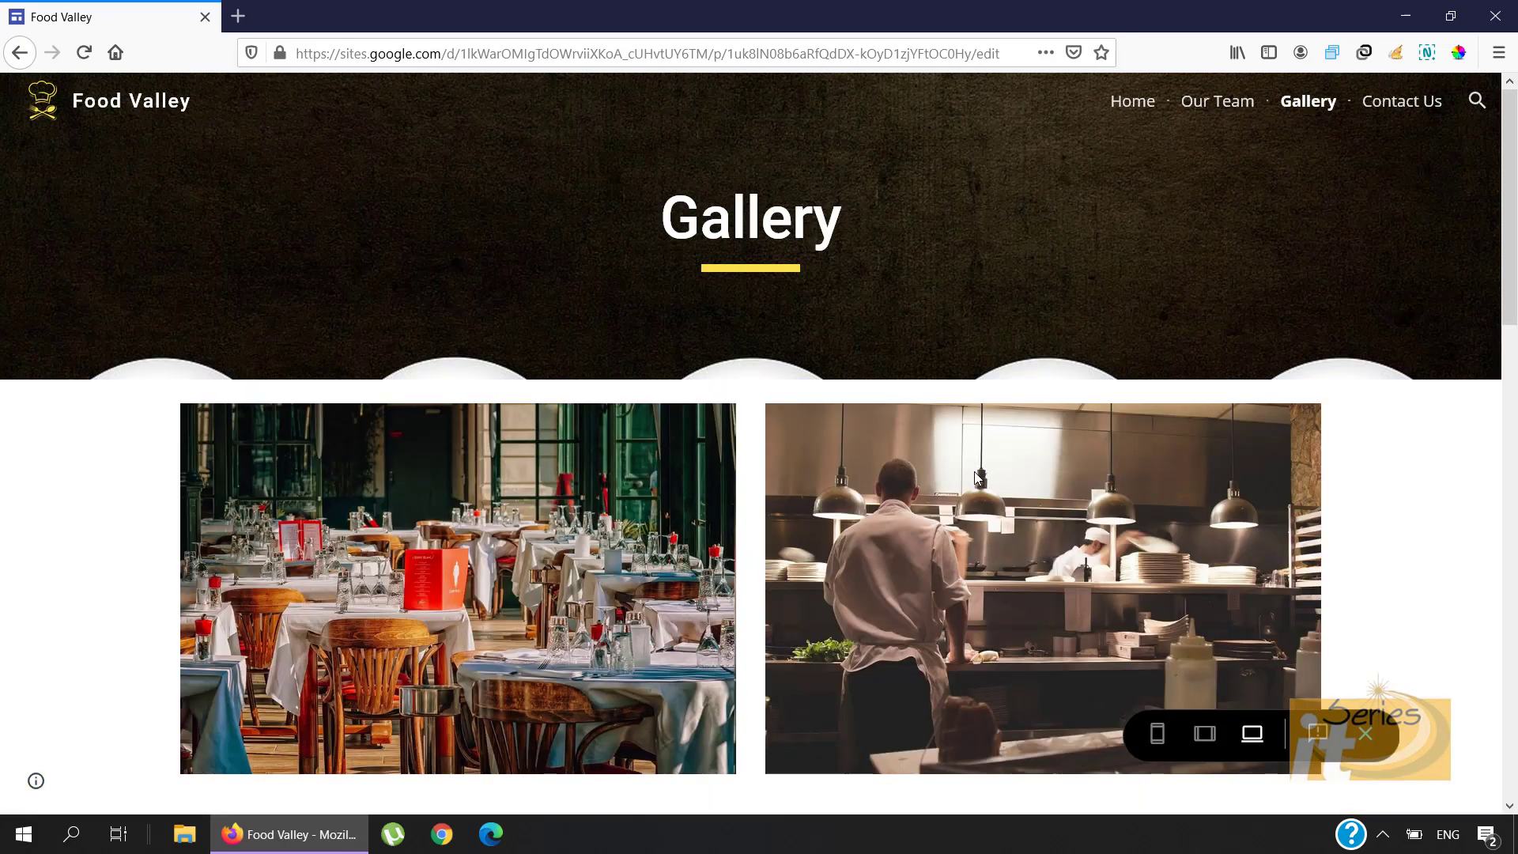
pyautogui.scroll(-6, 978, 474)
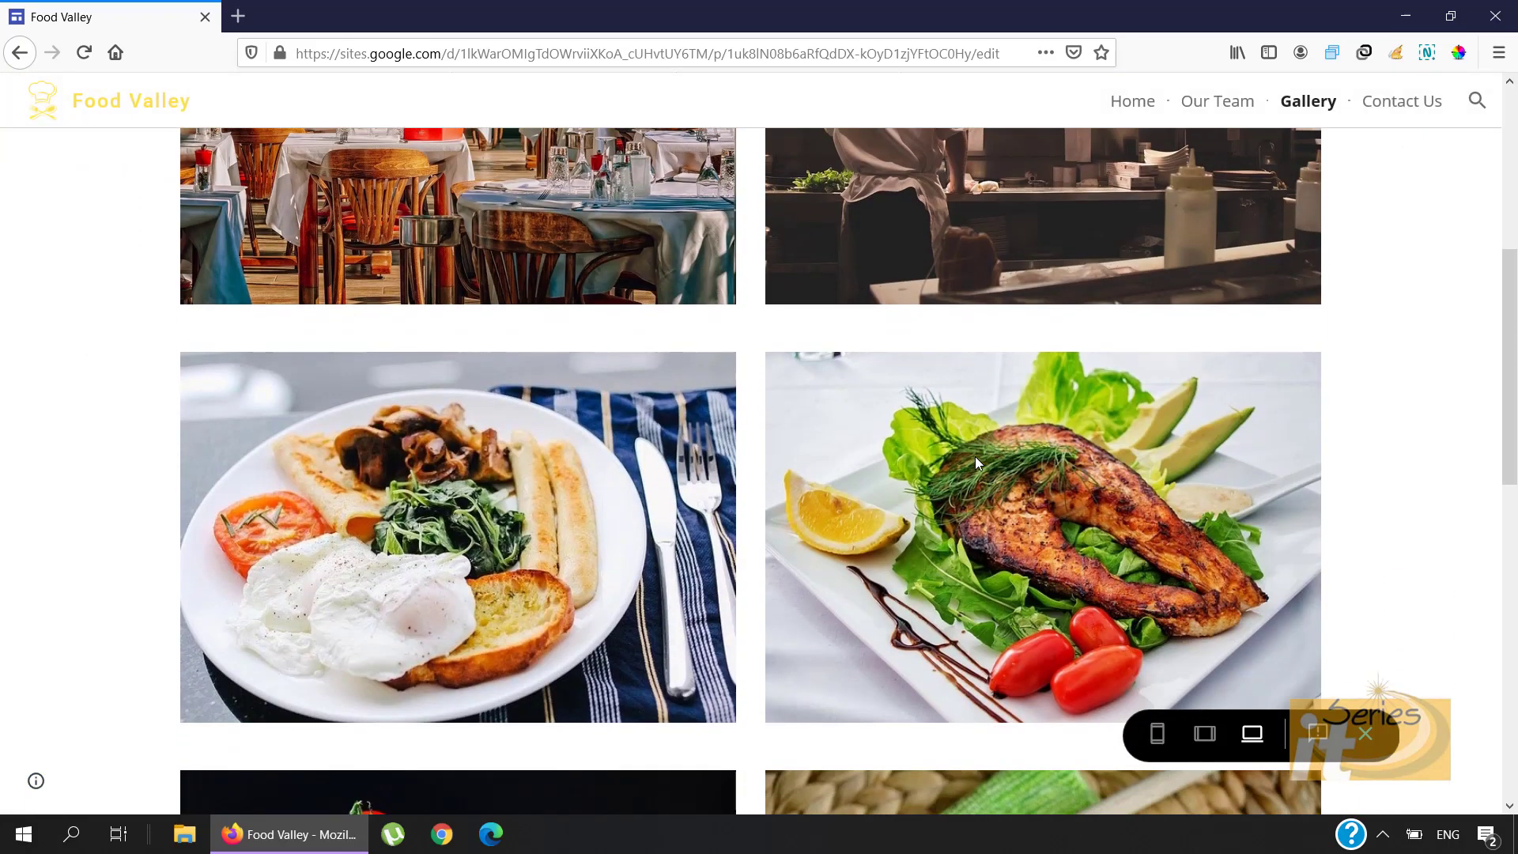
pyautogui.scroll(1, 975, 464)
pyautogui.click(1399, 100)
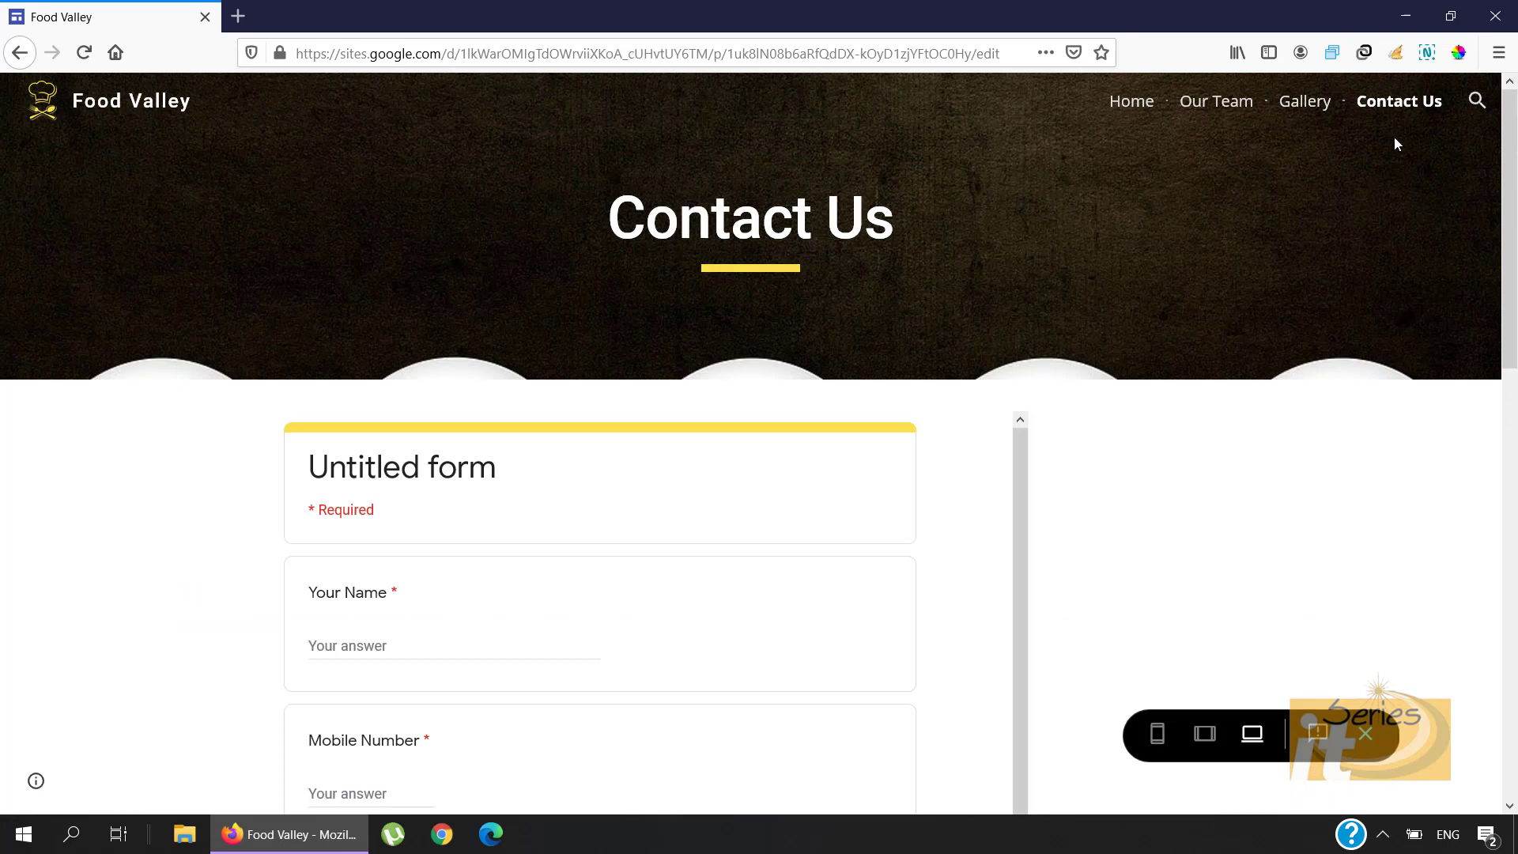
pyautogui.scroll(-3, 1127, 573)
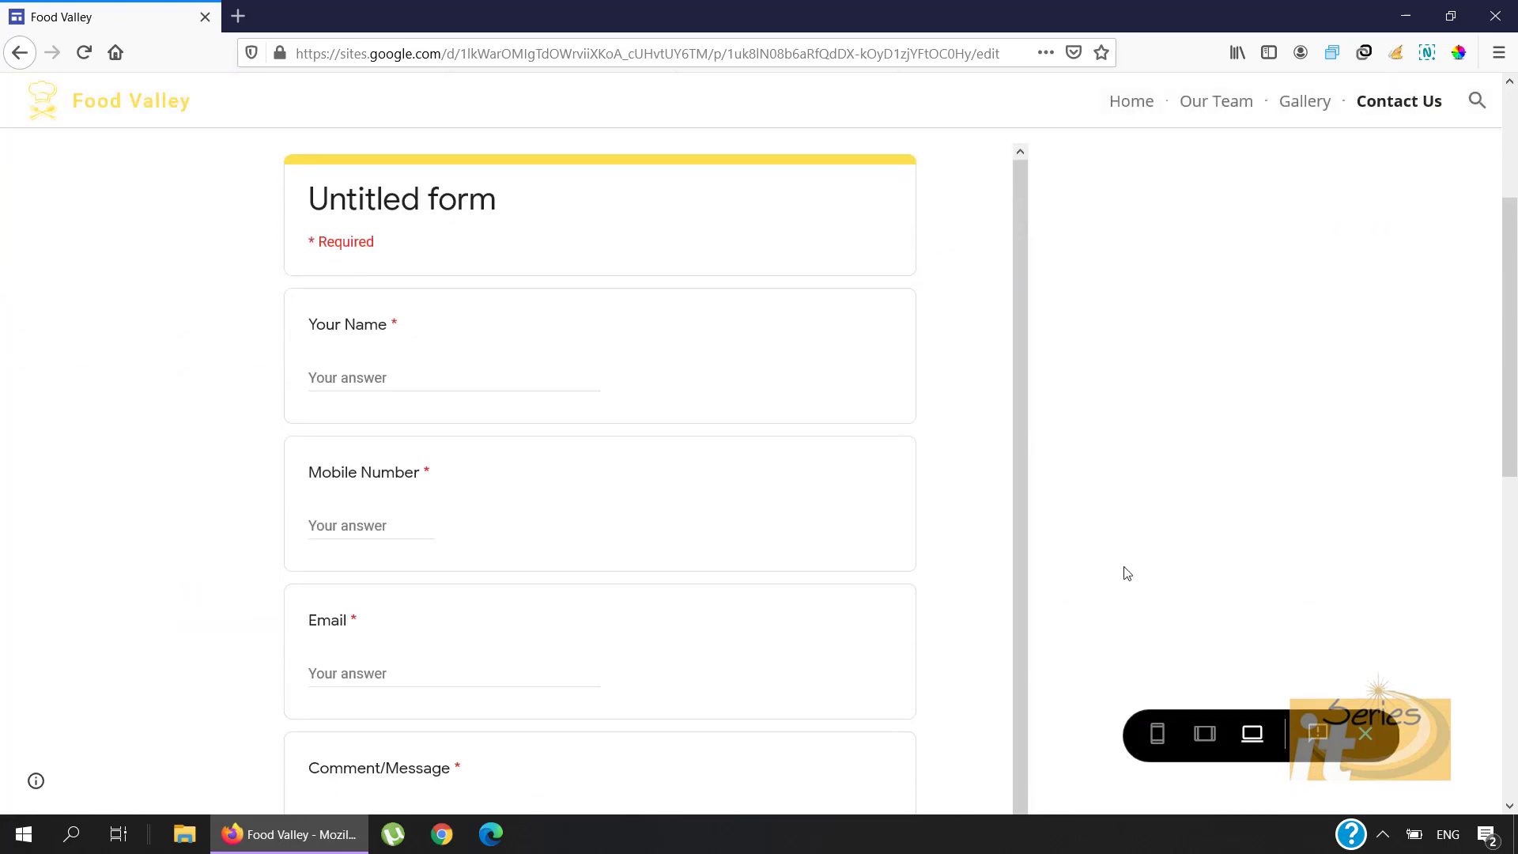
pyautogui.scroll(-4, 1128, 572)
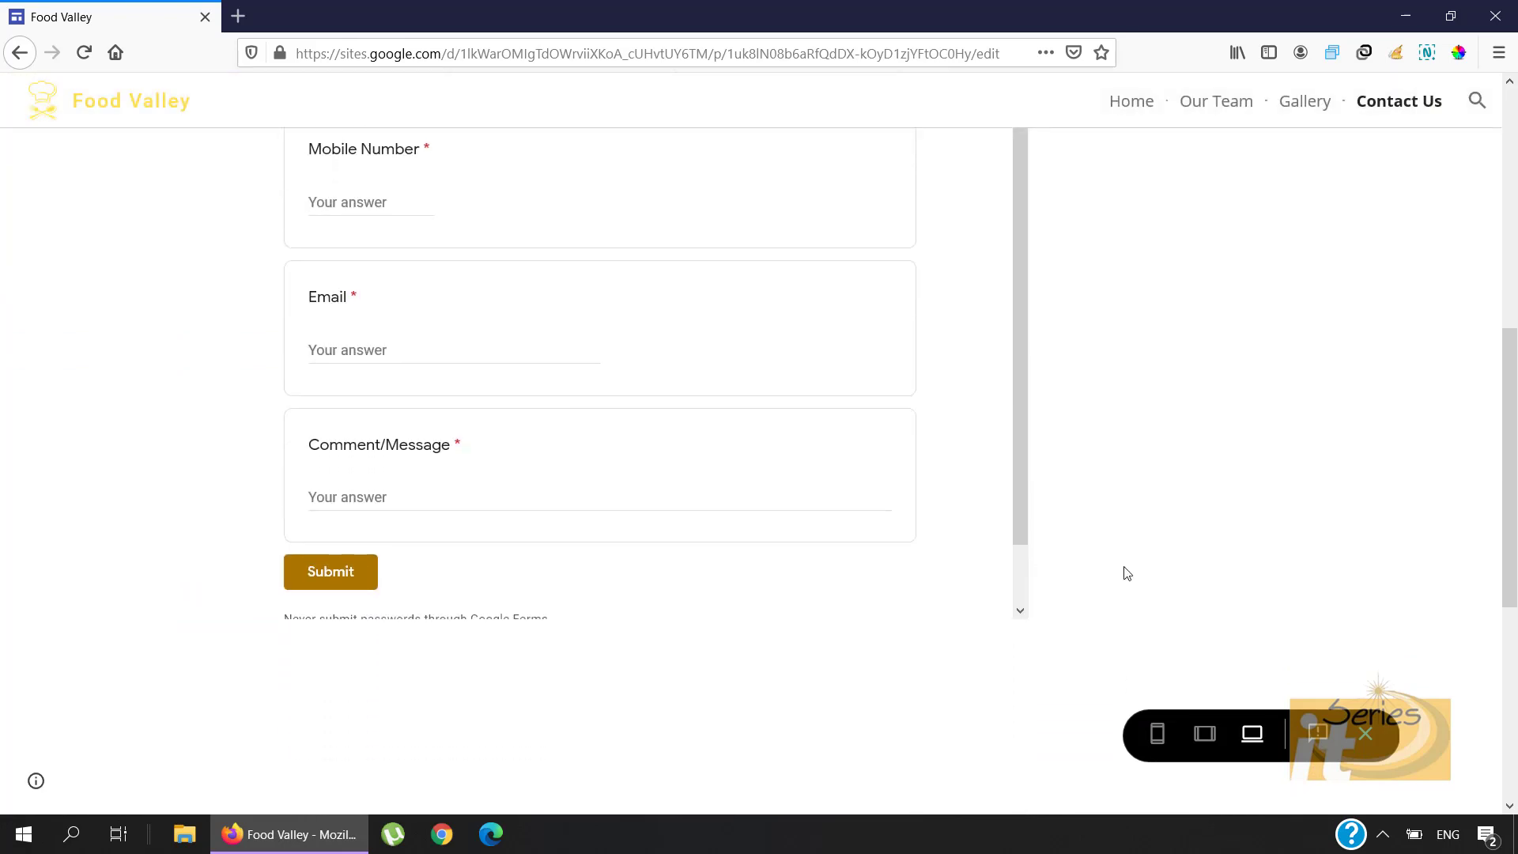
# Step: Minimize the browser and open the Google Site Project folder from the desktop in a maximized window
pyautogui.click(1406, 16)
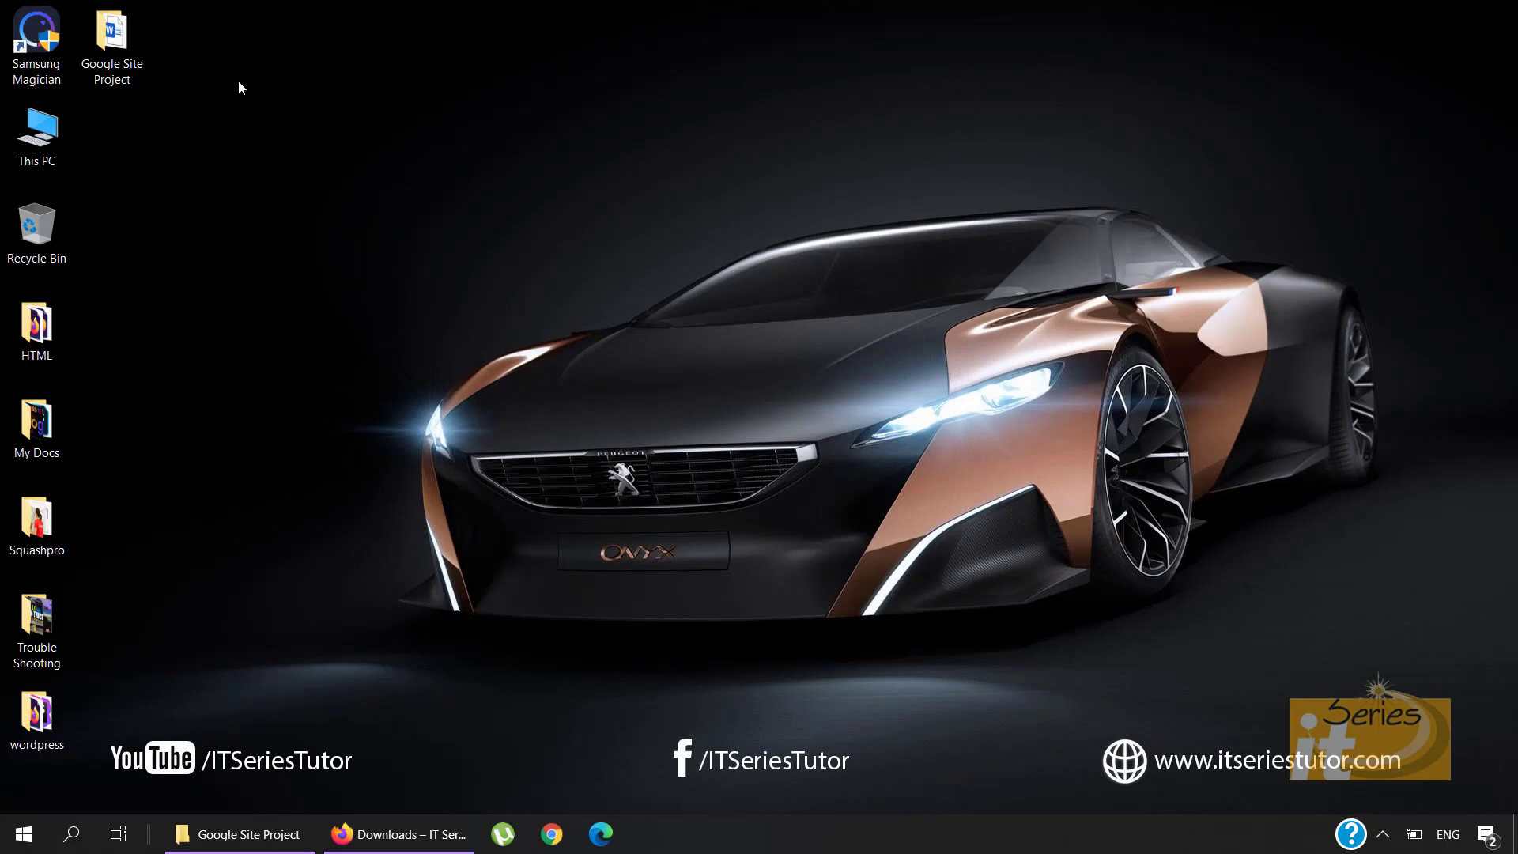
pyautogui.doubleClick(121, 63)
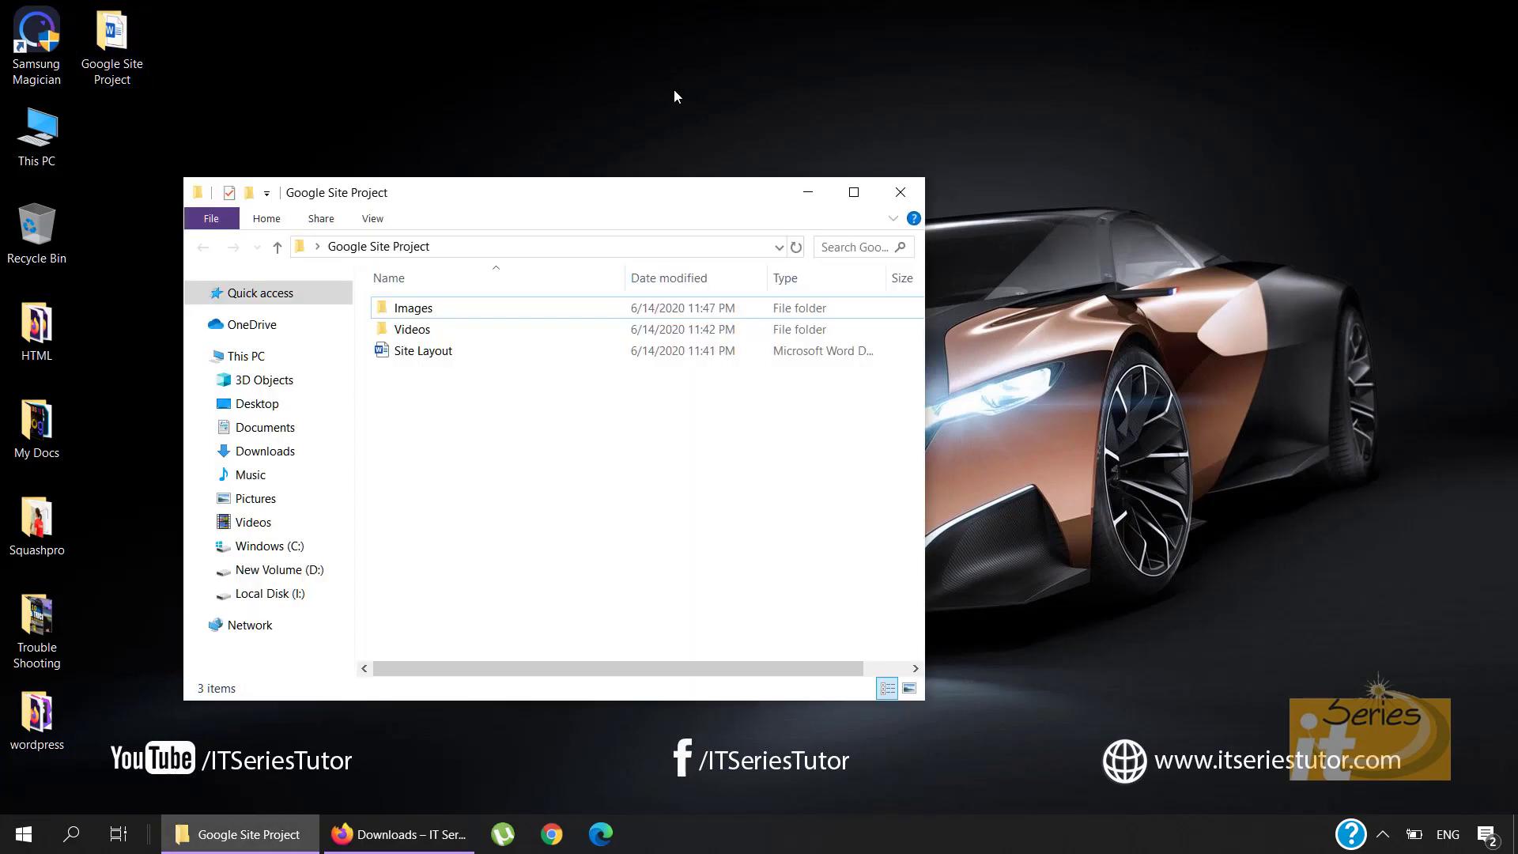
pyautogui.doubleClick(855, 190)
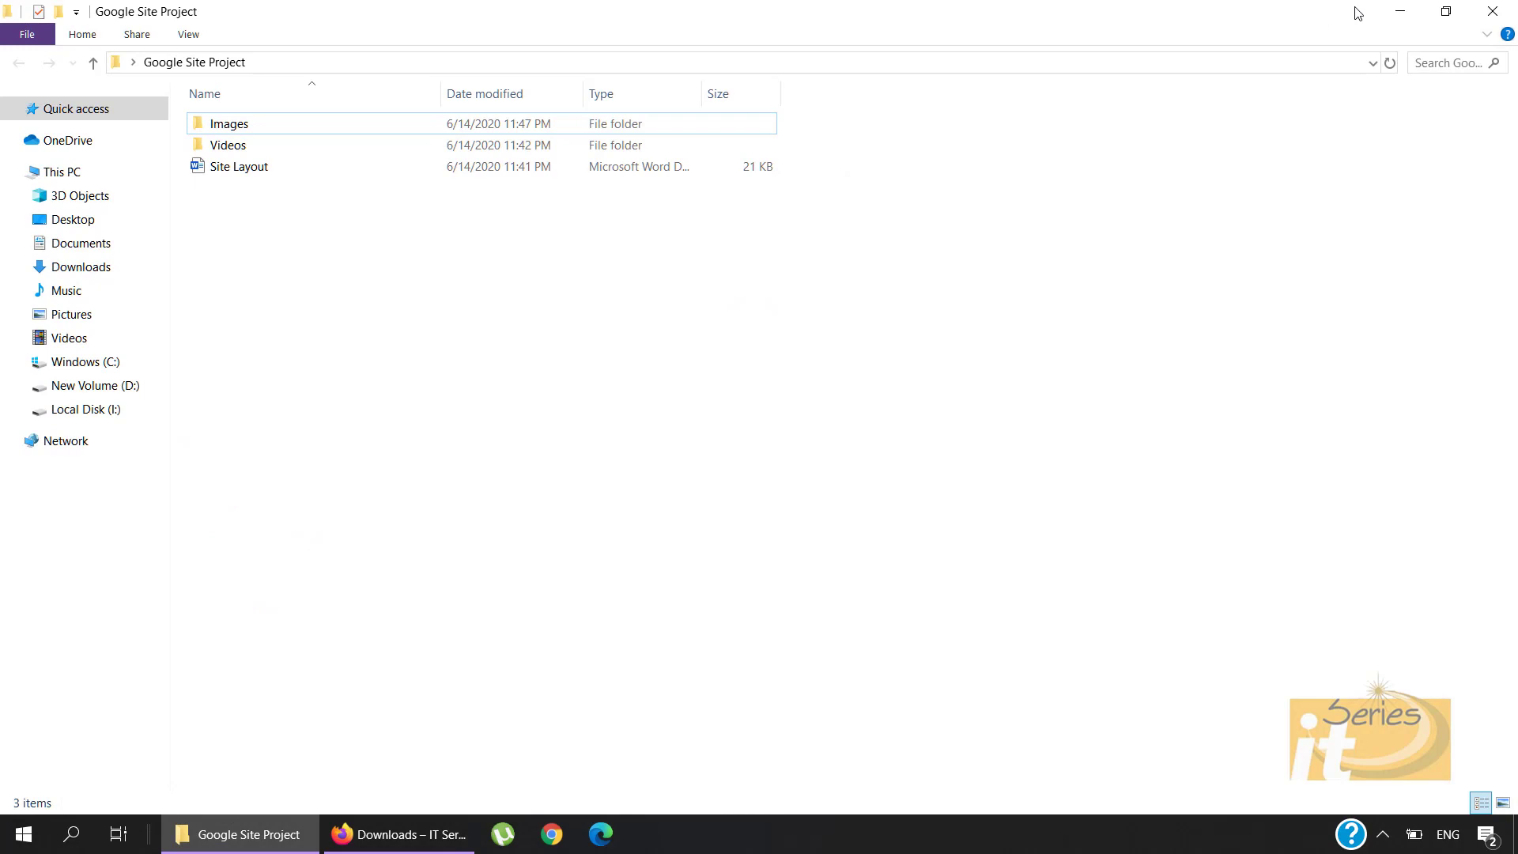
# Step: Switch to Firefox, replace the Downloads page with a new tab, and go to sites.google.com
pyautogui.click(399, 834)
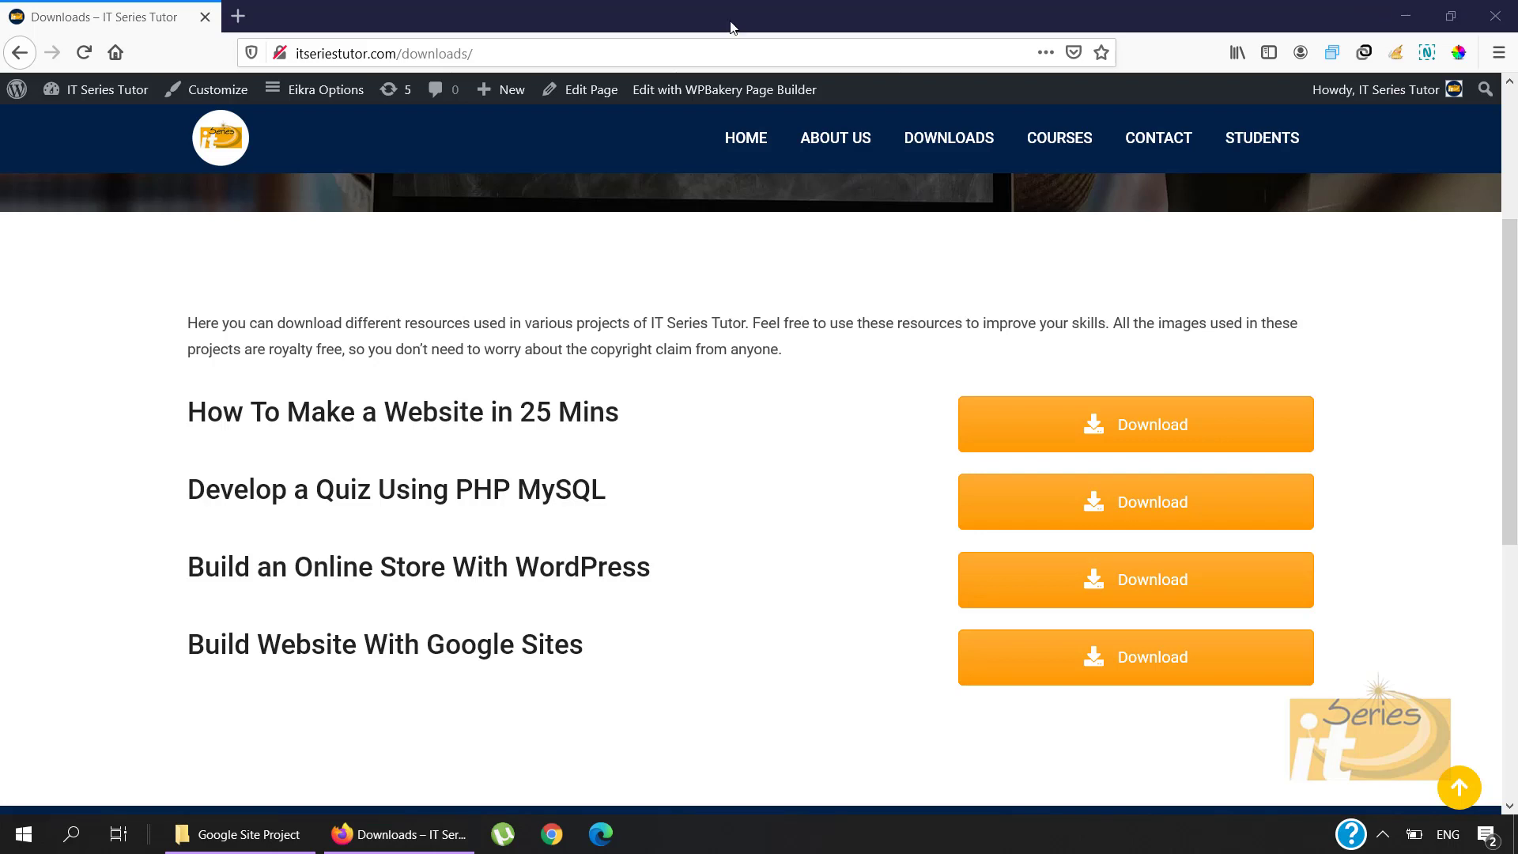
pyautogui.click(238, 16)
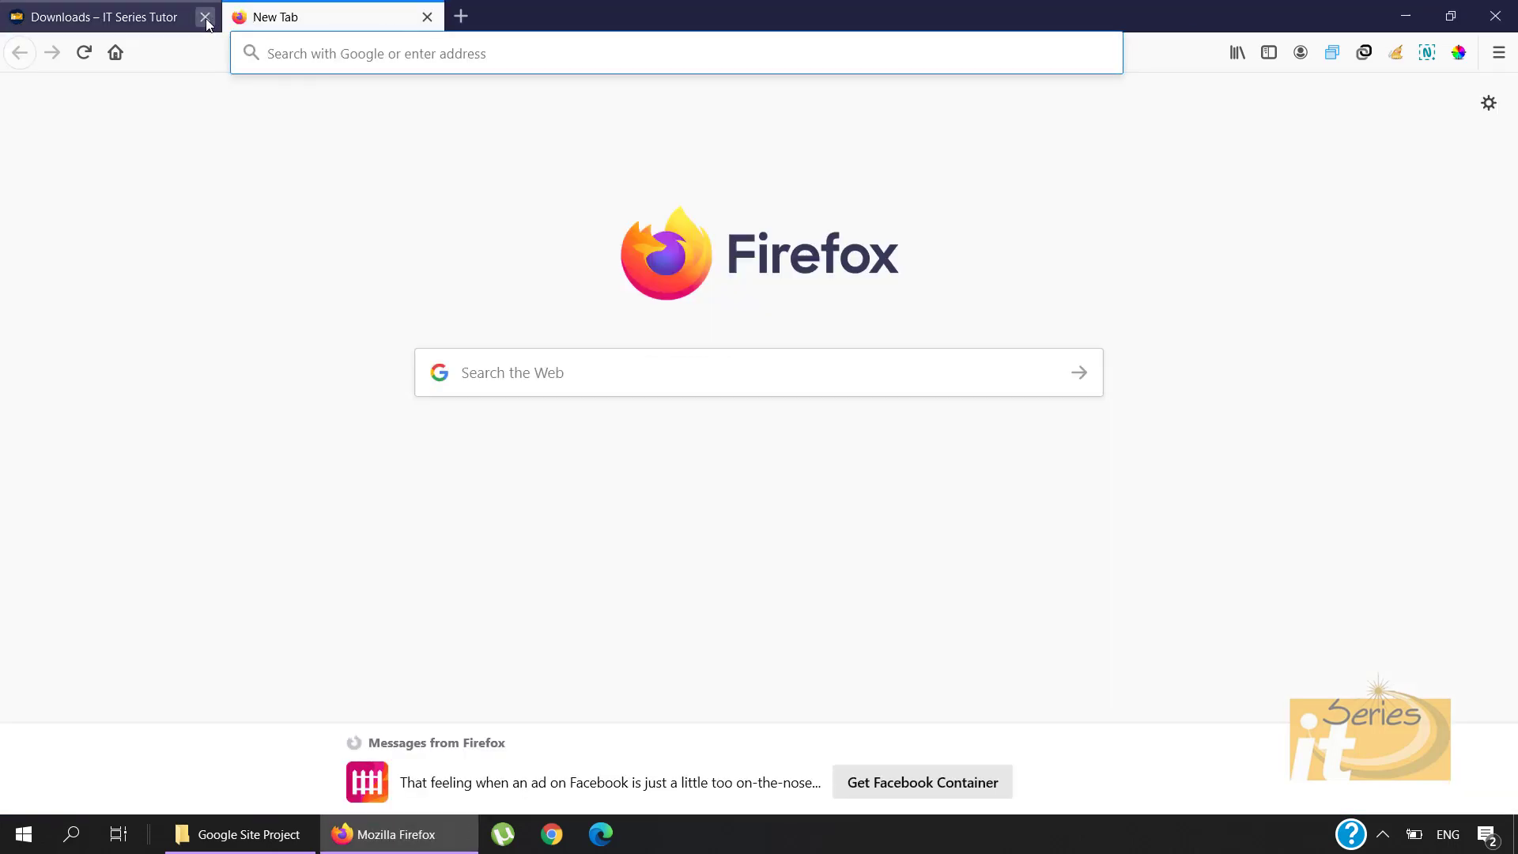
pyautogui.click(205, 17)
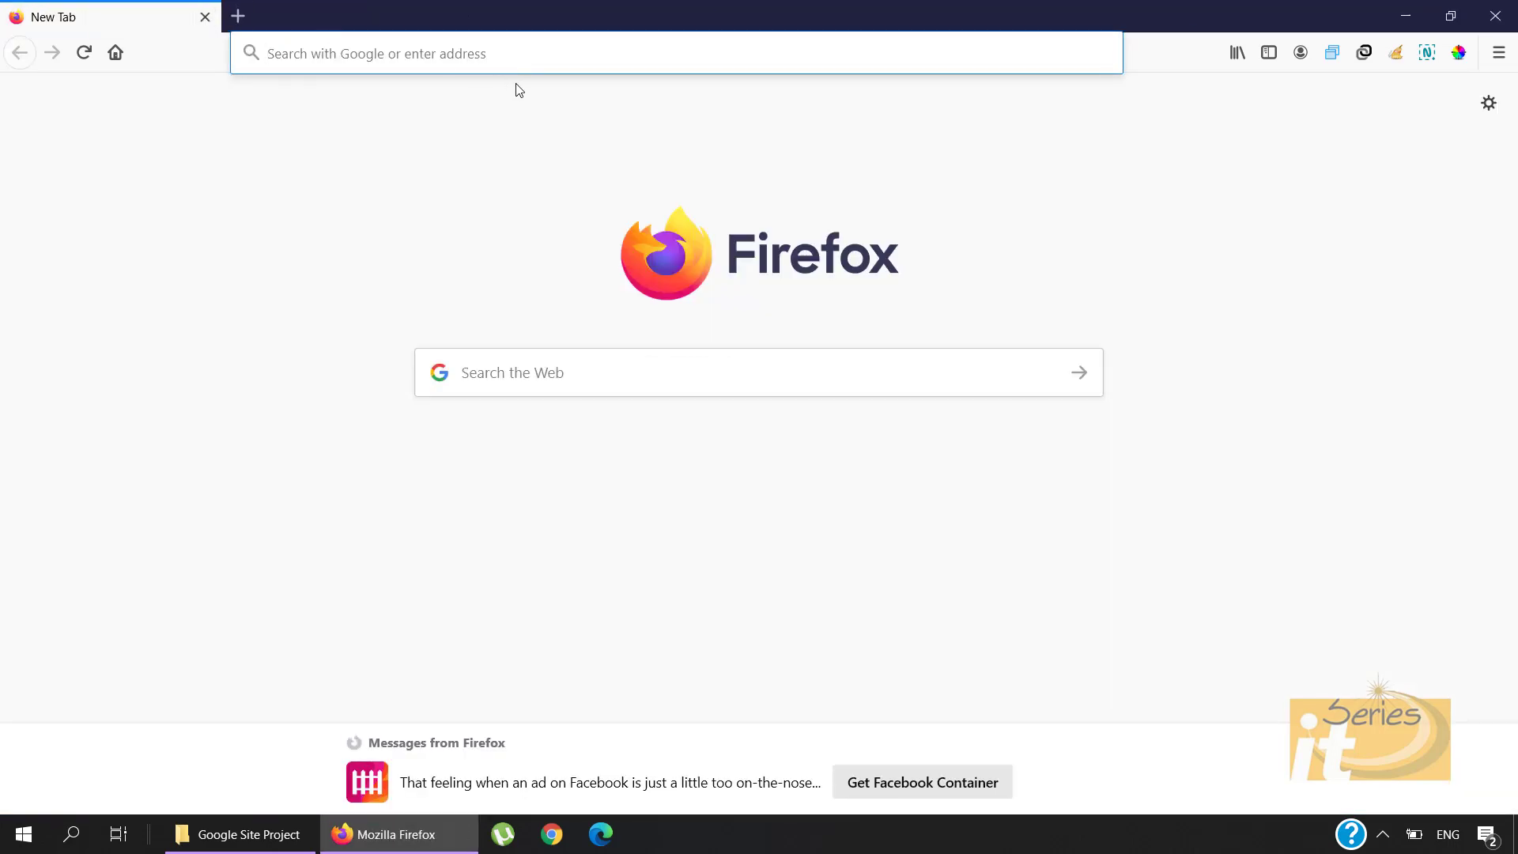
pyautogui.write('sites')
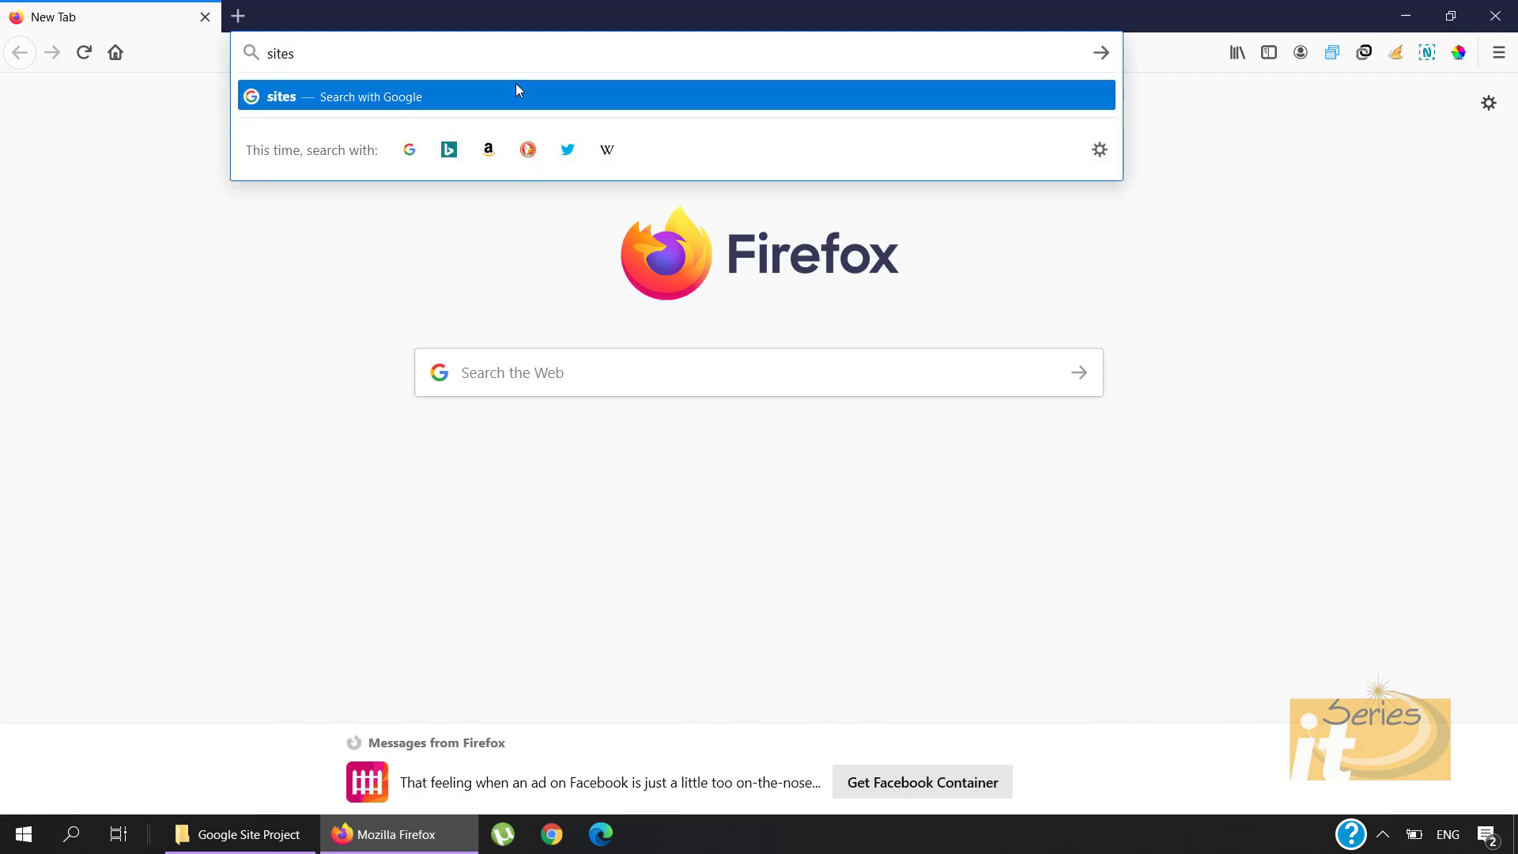
pyautogui.write('.google.com')
pyautogui.press('Return')
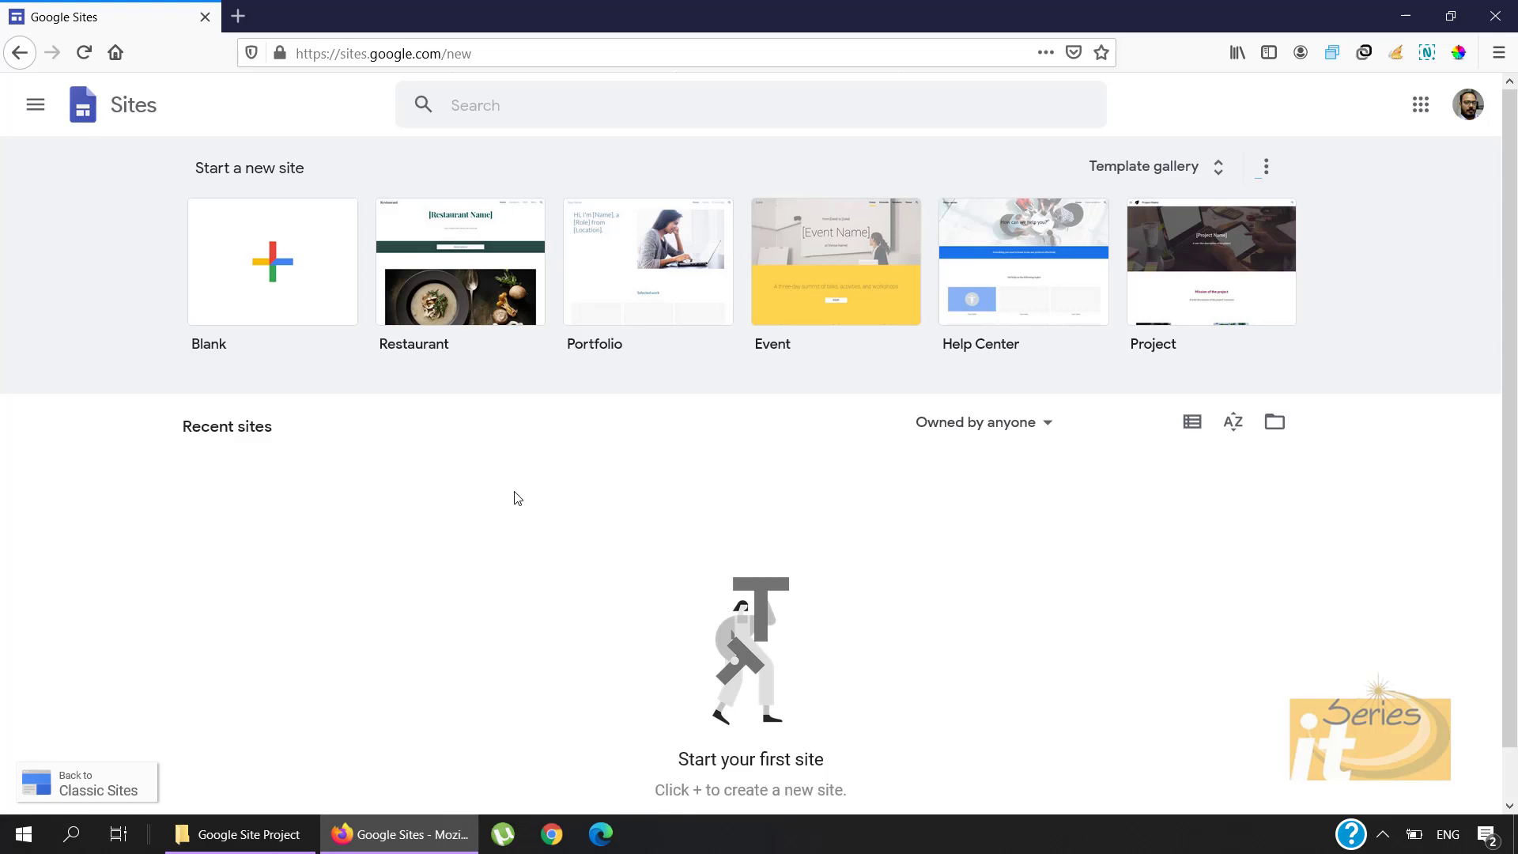
# Step: Create a new blank site and look through its available insert elements and page list
pyautogui.click(328, 308)
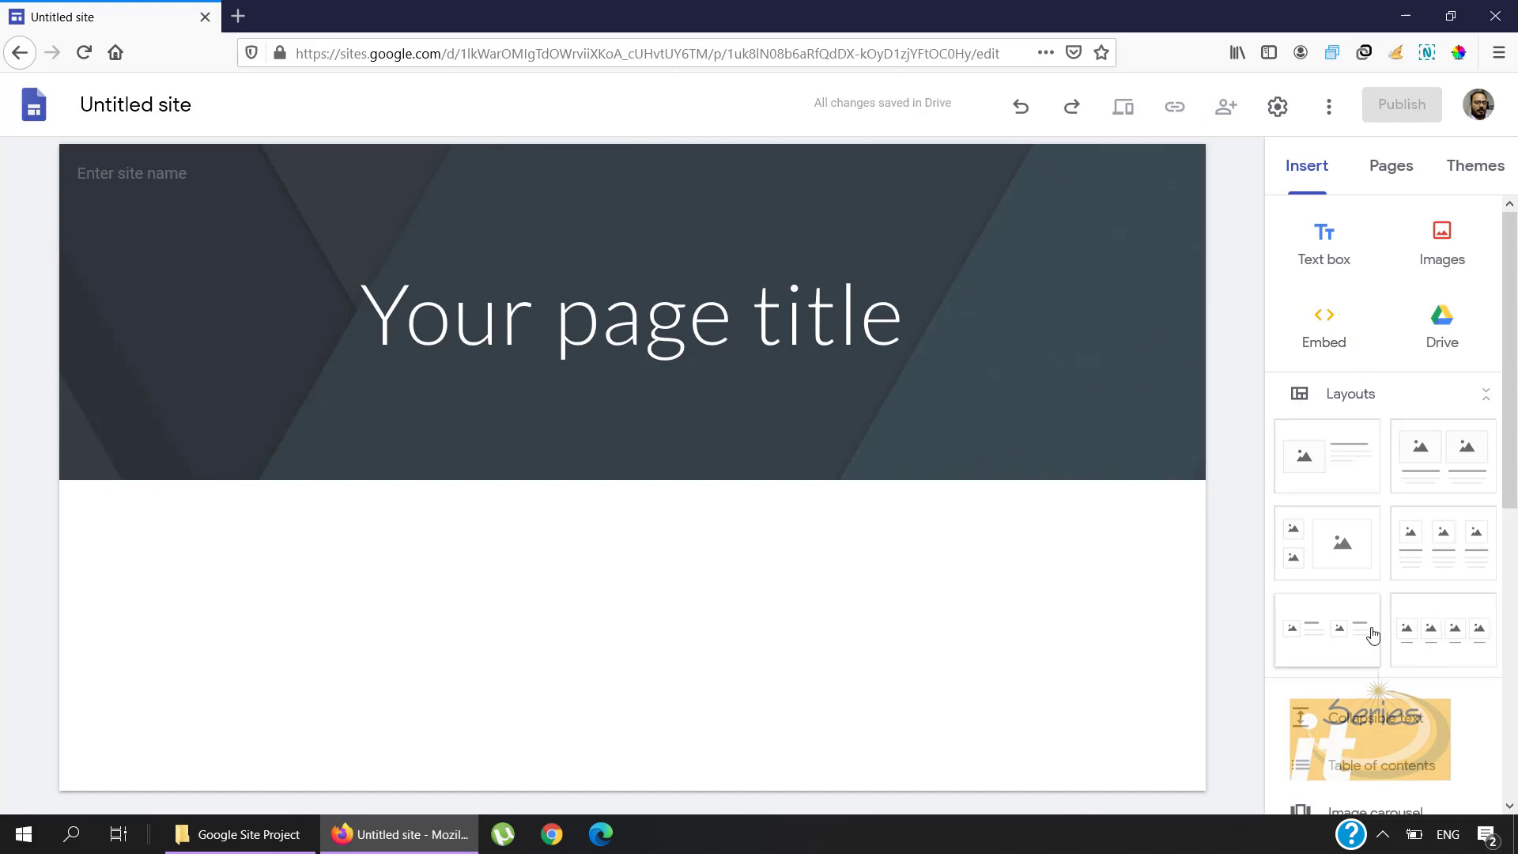
pyautogui.scroll(-5, 1373, 635)
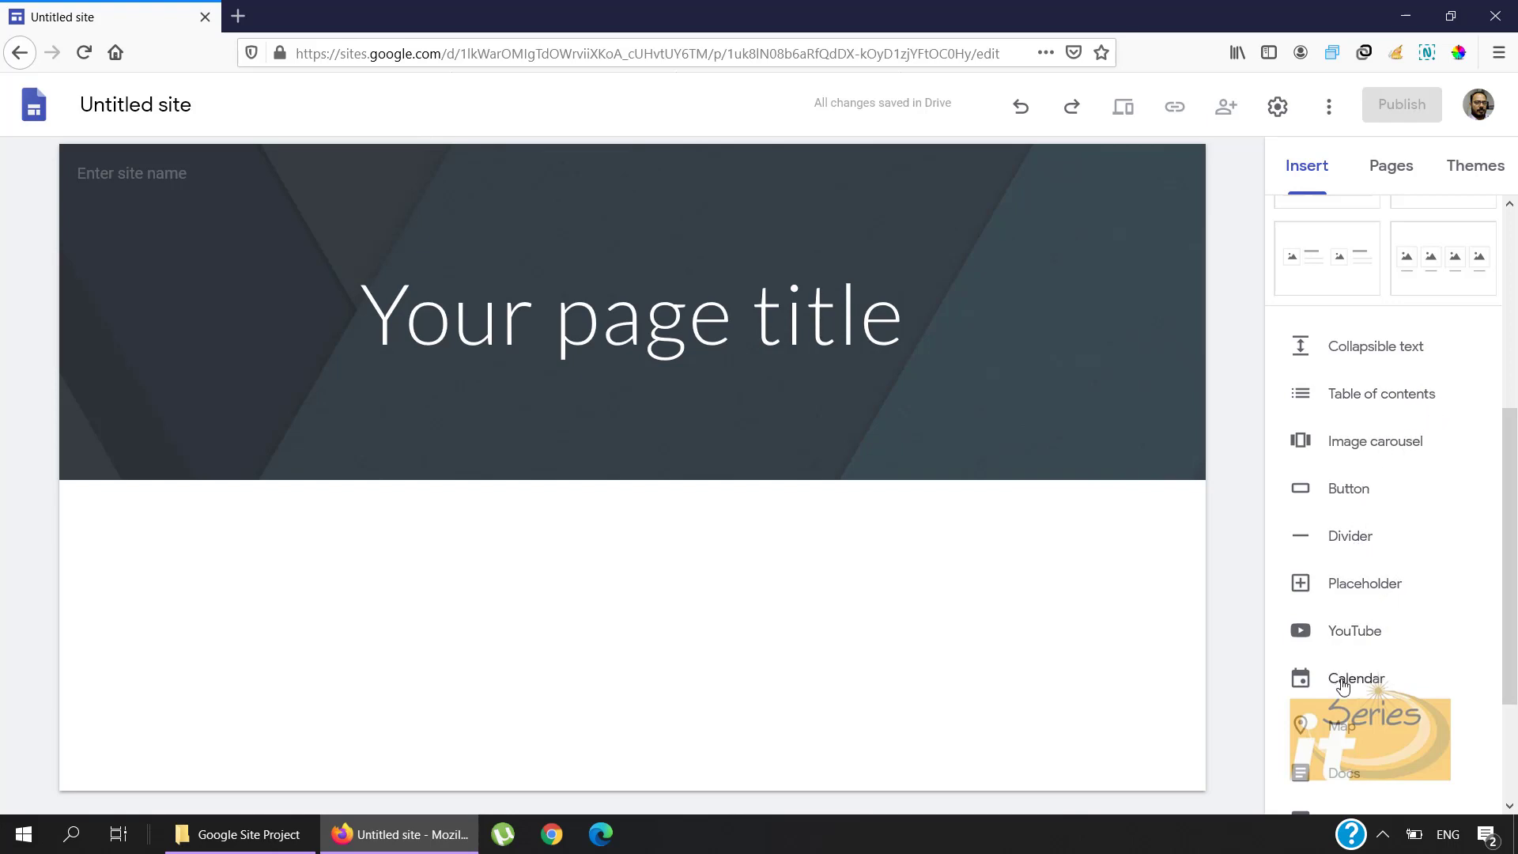
pyautogui.scroll(5, 1343, 684)
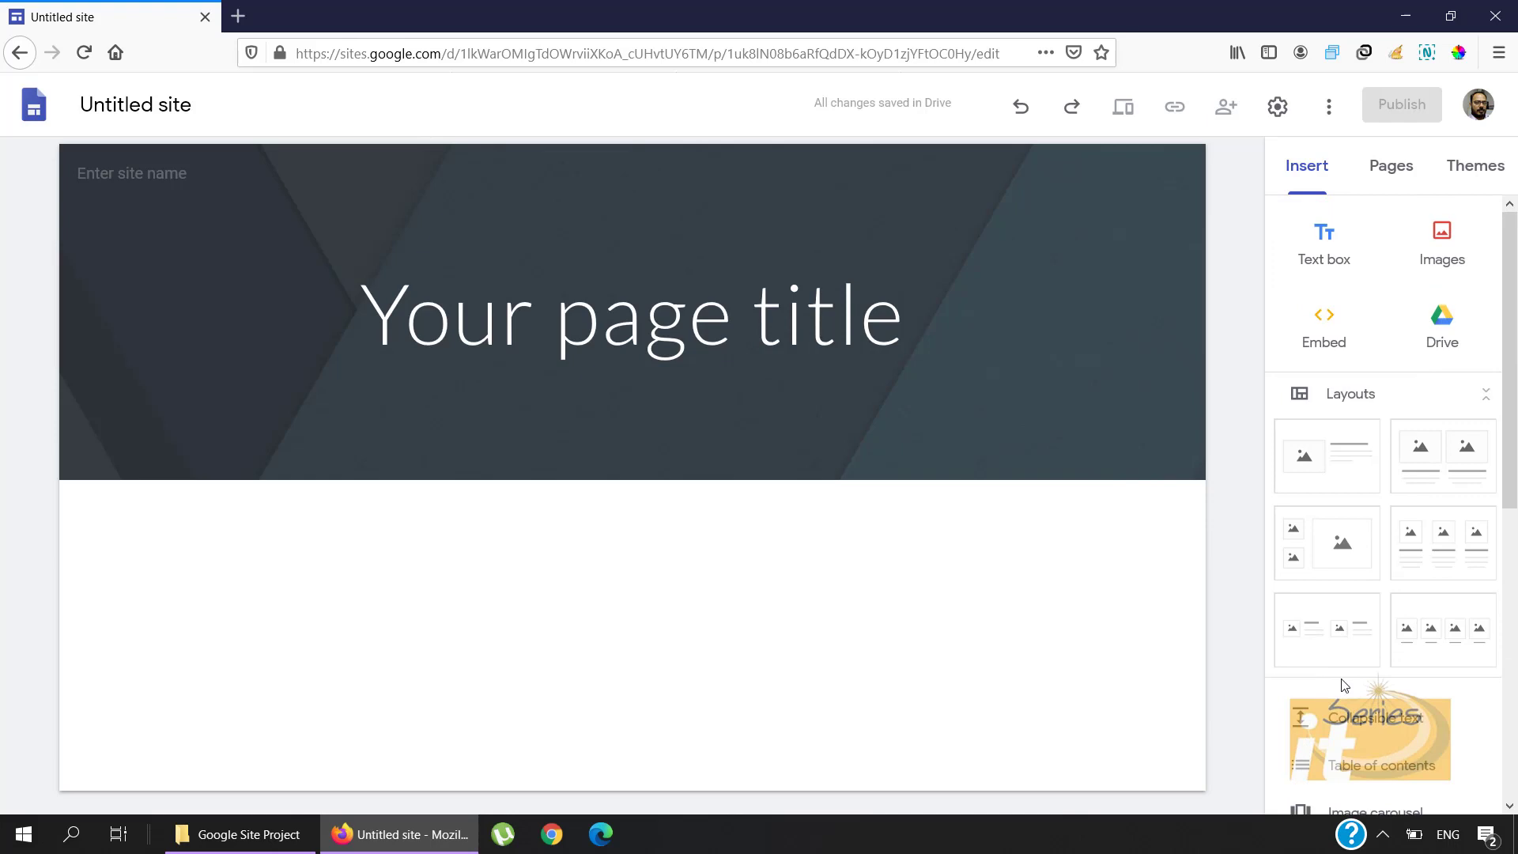
pyautogui.click(1395, 181)
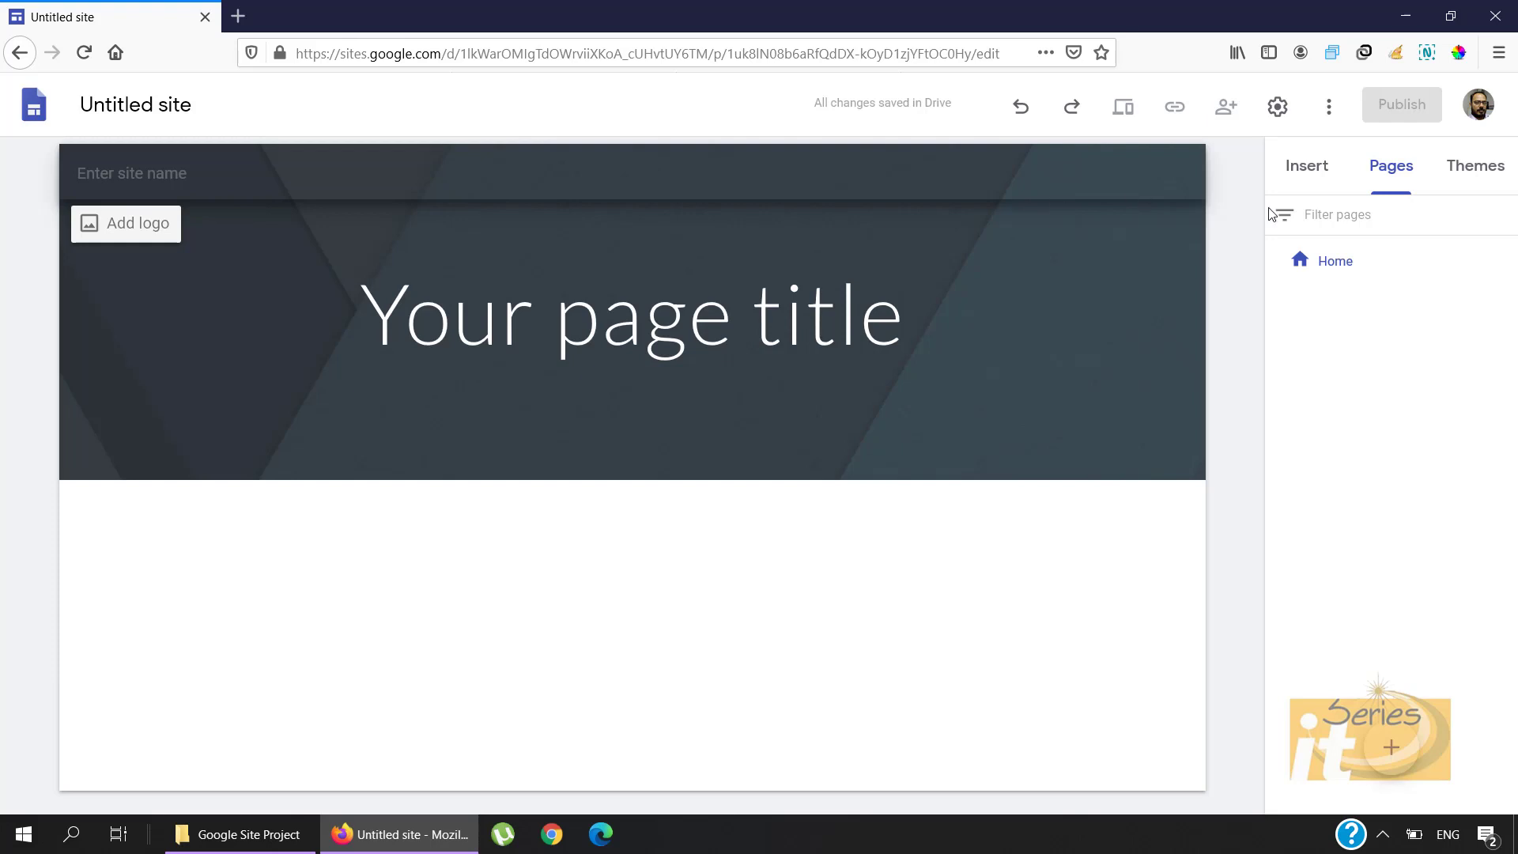
# Step: Apply the Aristotle theme to the site with the Modern font style
pyautogui.click(1479, 175)
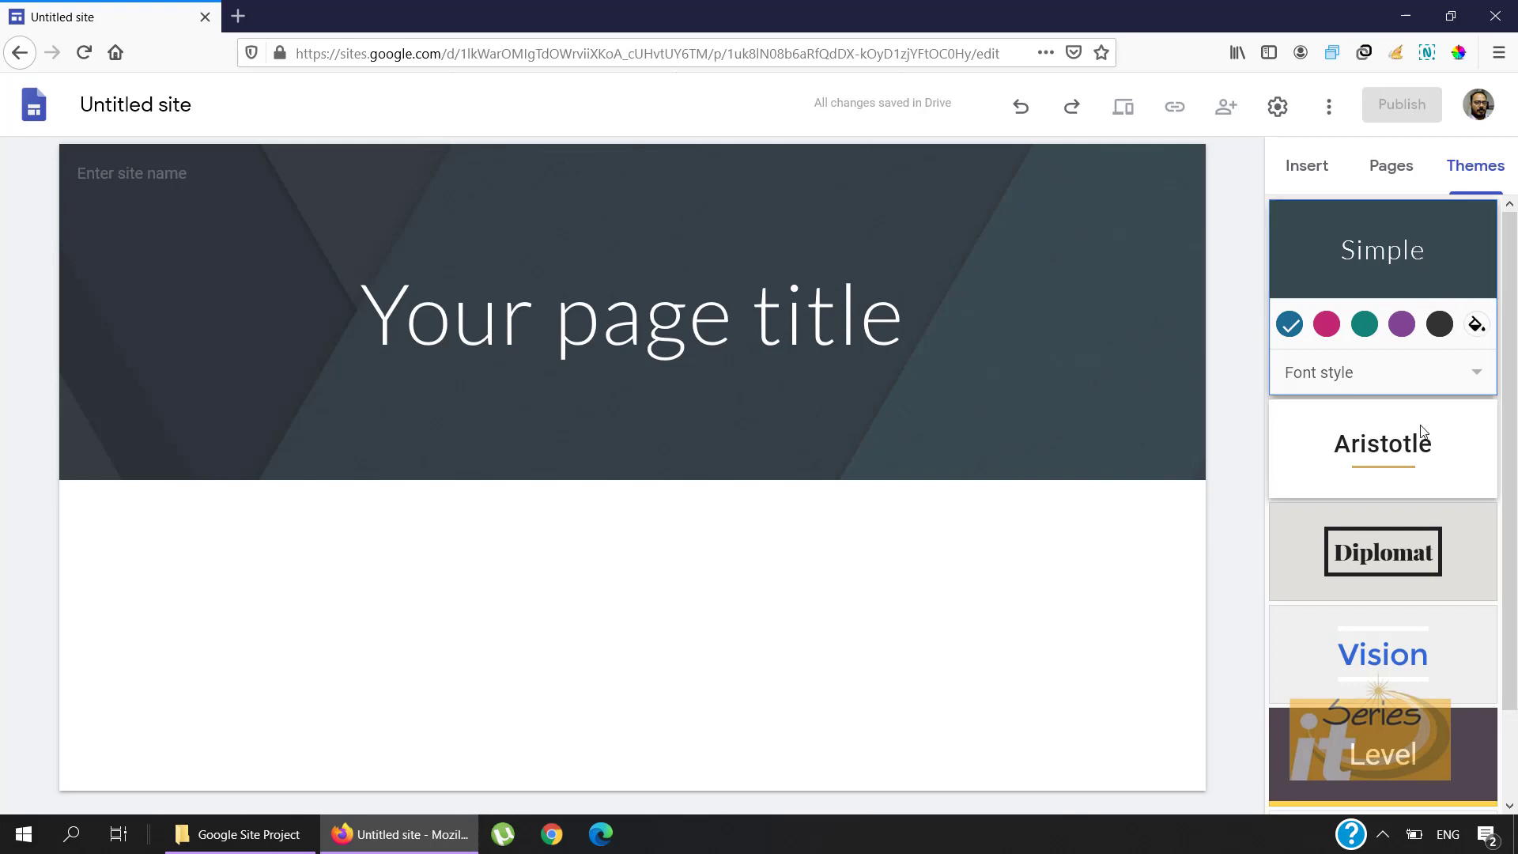
pyautogui.click(1444, 452)
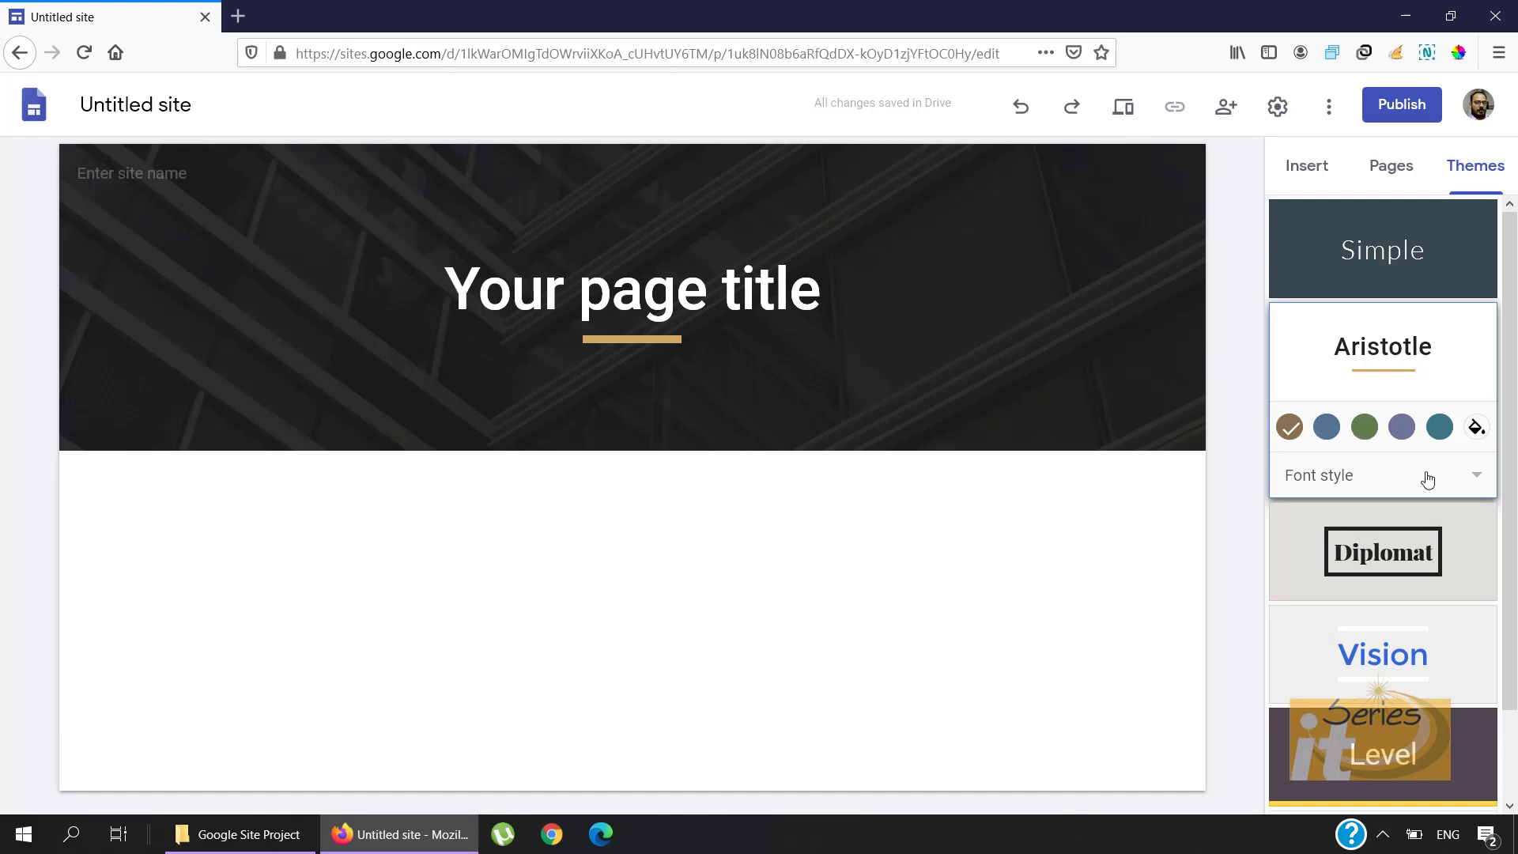
pyautogui.click(1485, 481)
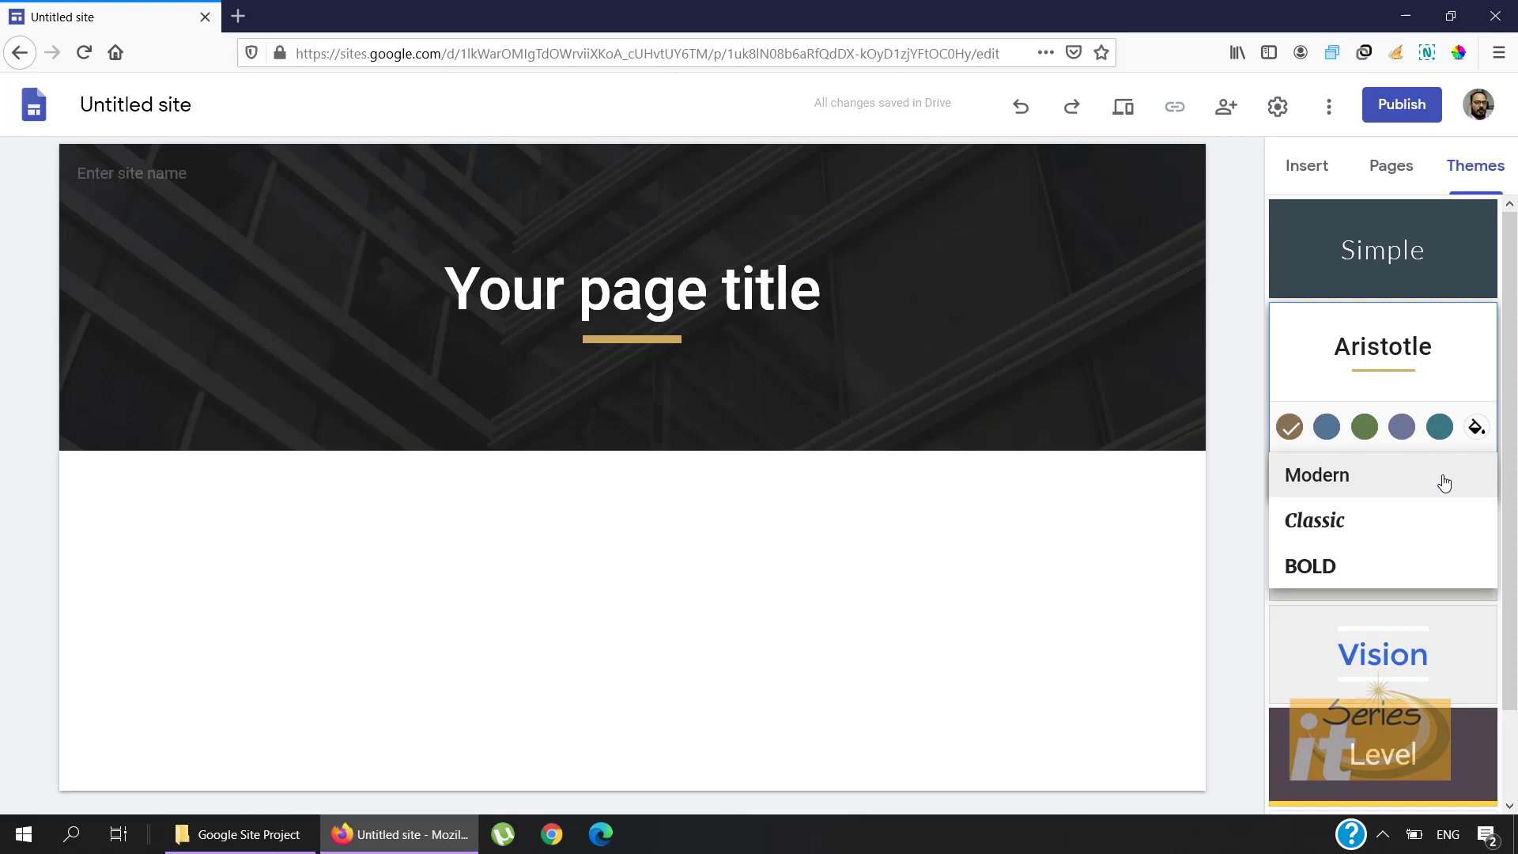
pyautogui.click(1457, 477)
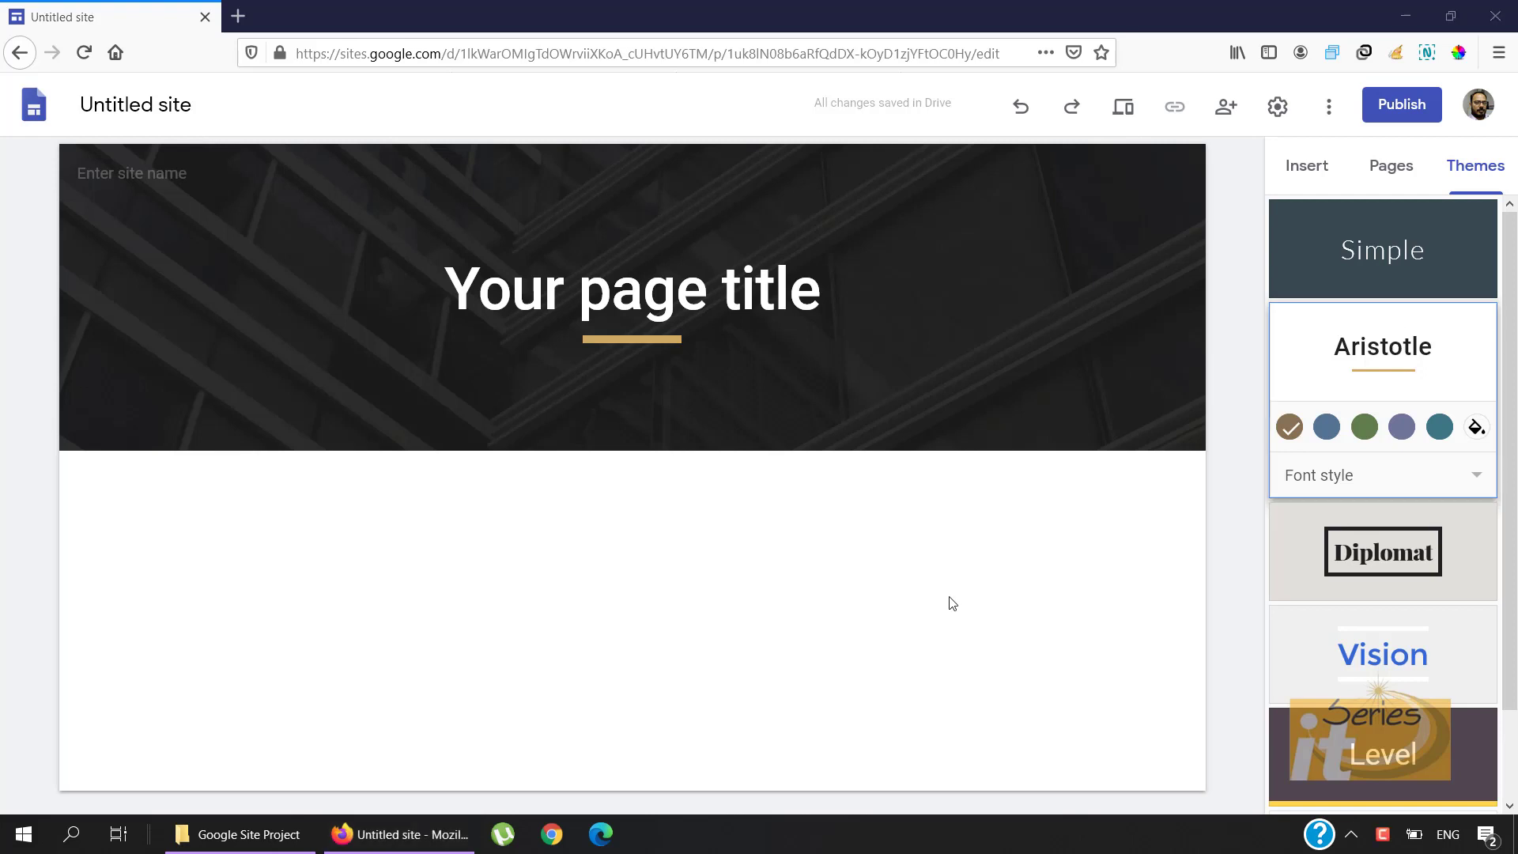
# Step: Preview the untitled site at large screen, tablet and phone sizes
pyautogui.click(1126, 111)
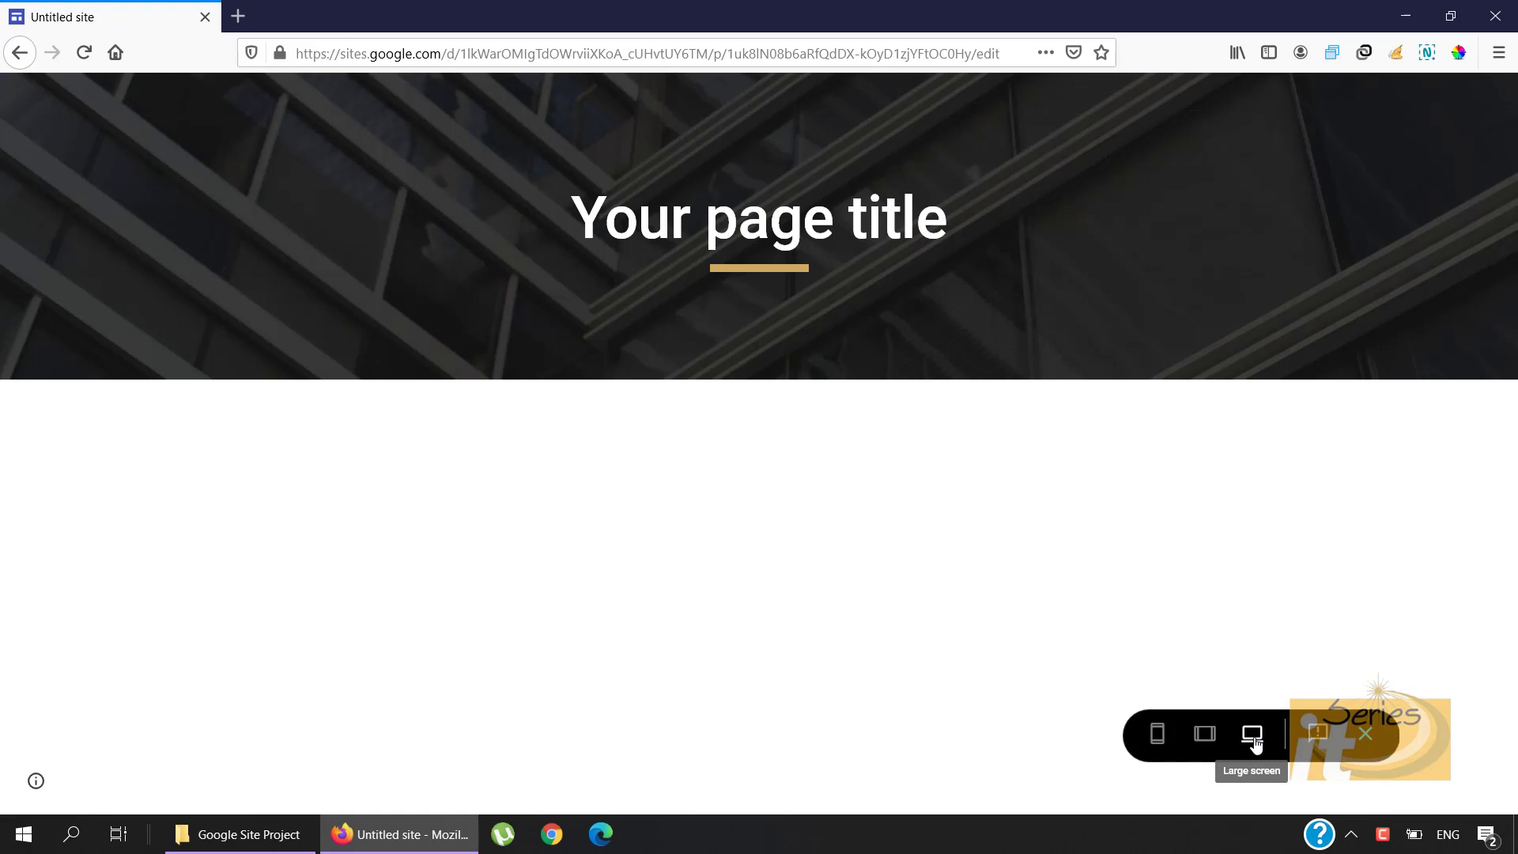
pyautogui.click(1209, 742)
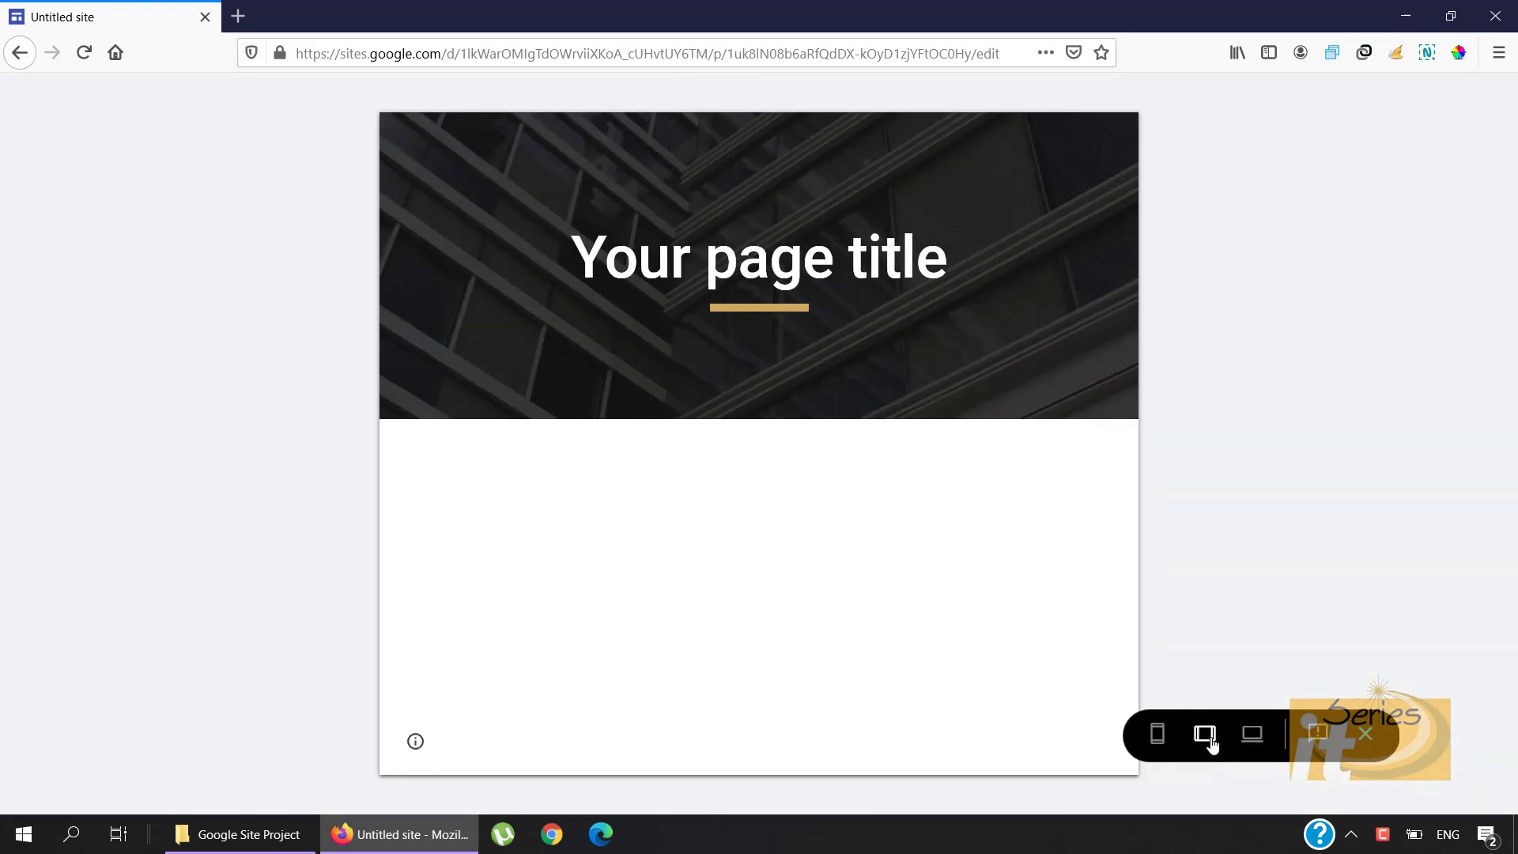
pyautogui.click(1157, 737)
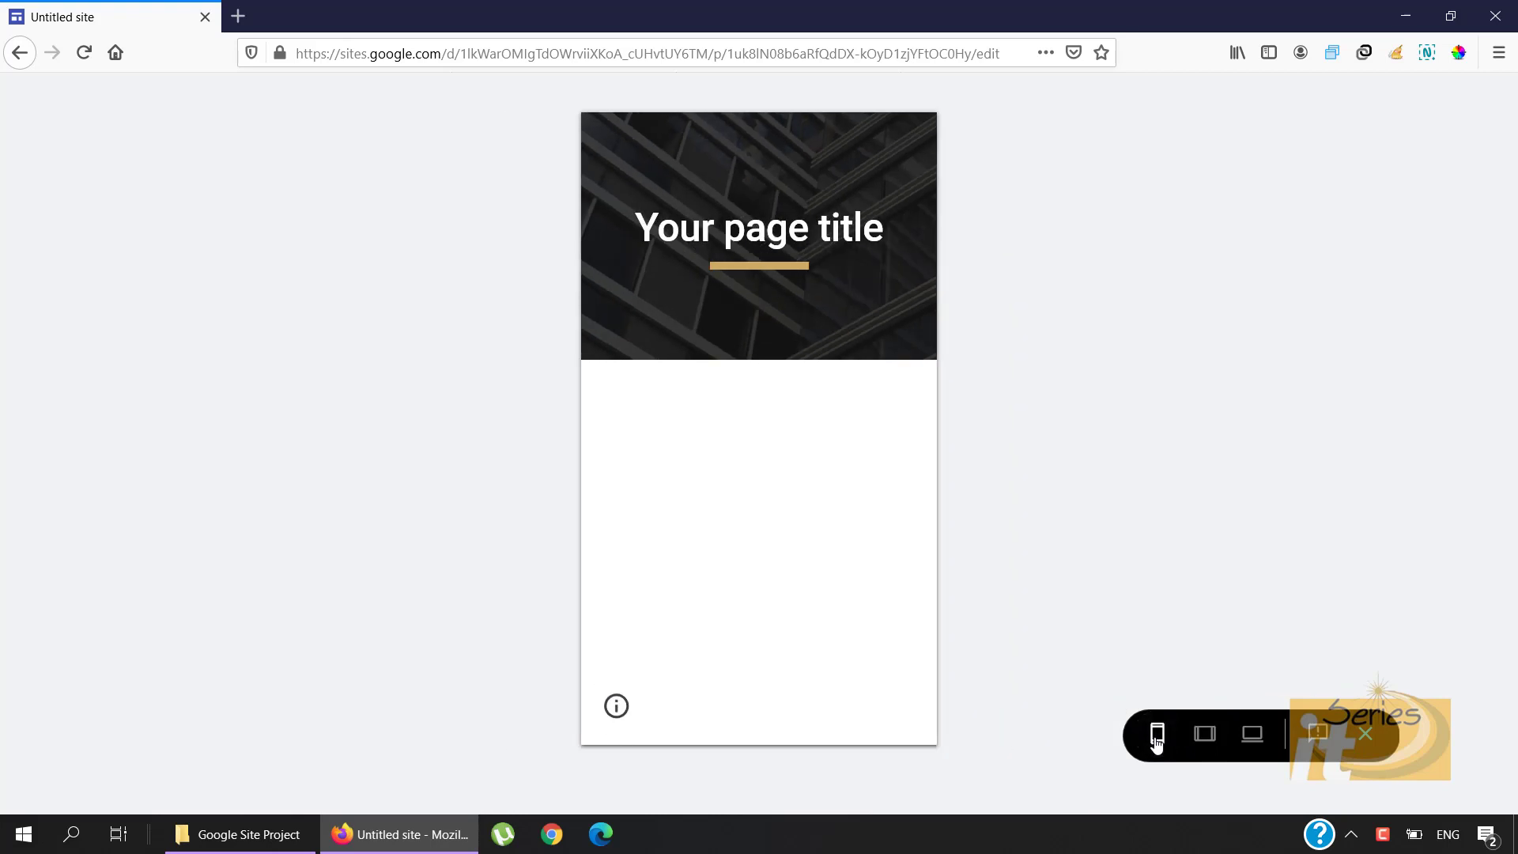
# Step: Exit the site preview and look at the options for sharing the site with people and groups
pyautogui.click(1368, 743)
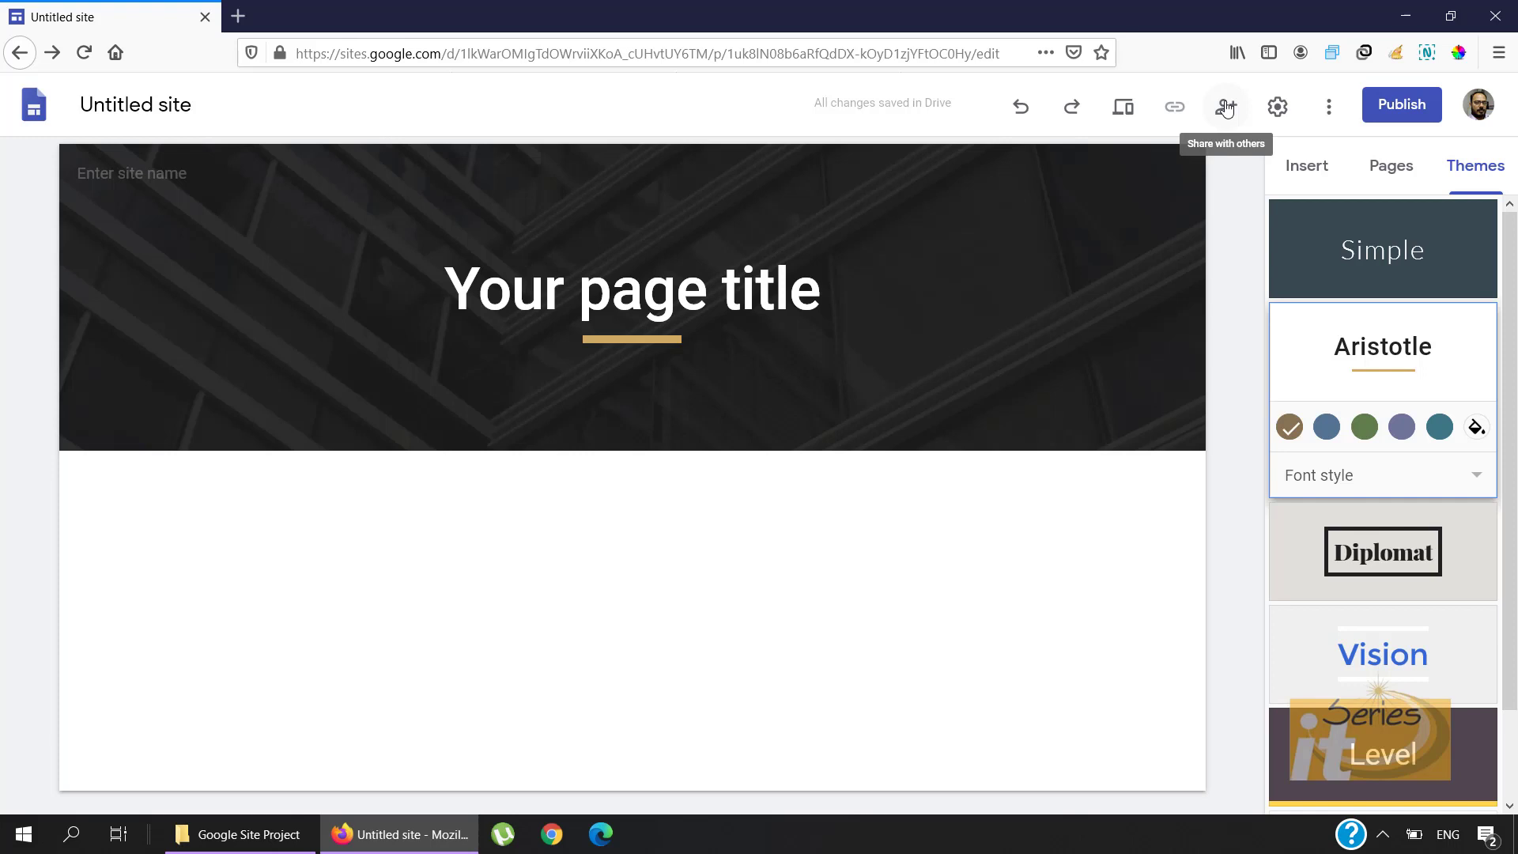
pyautogui.click(1227, 108)
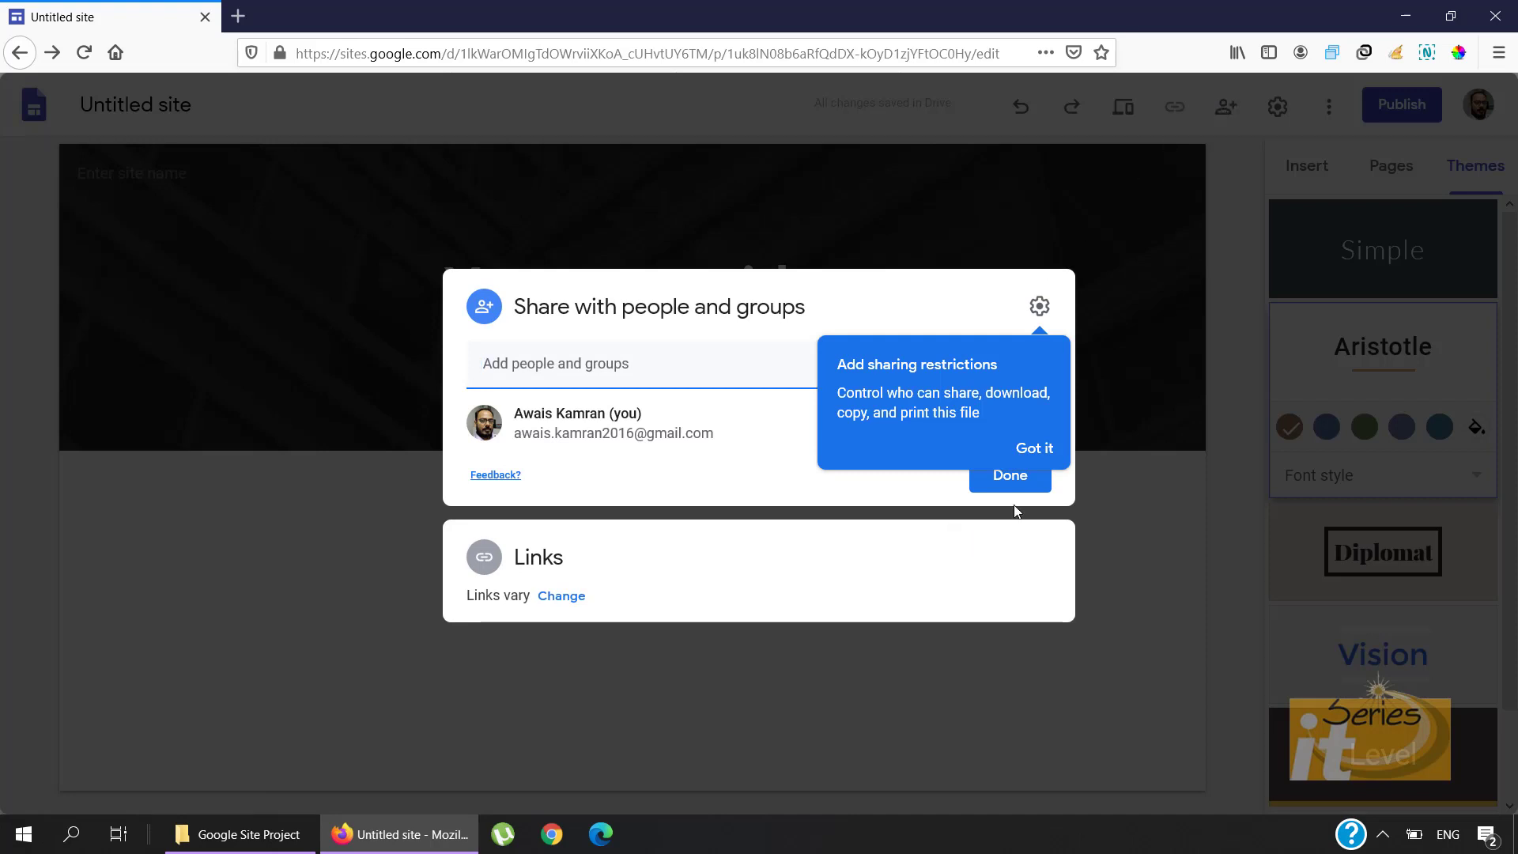
pyautogui.click(1153, 554)
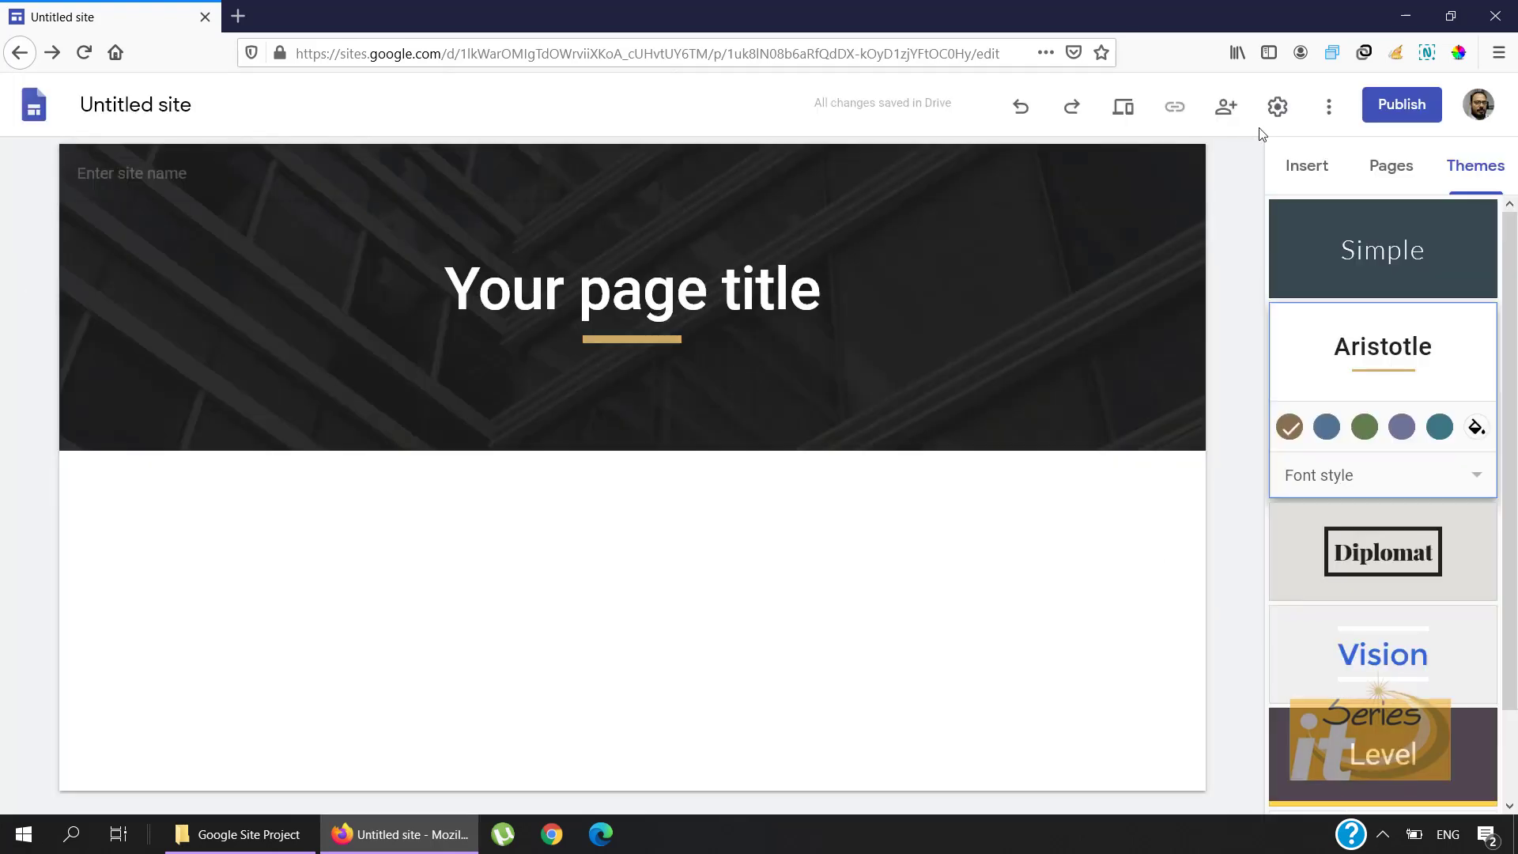
# Step: Try the Side navigation mode in the site settings, and switch the mode back to Top
pyautogui.click(1278, 108)
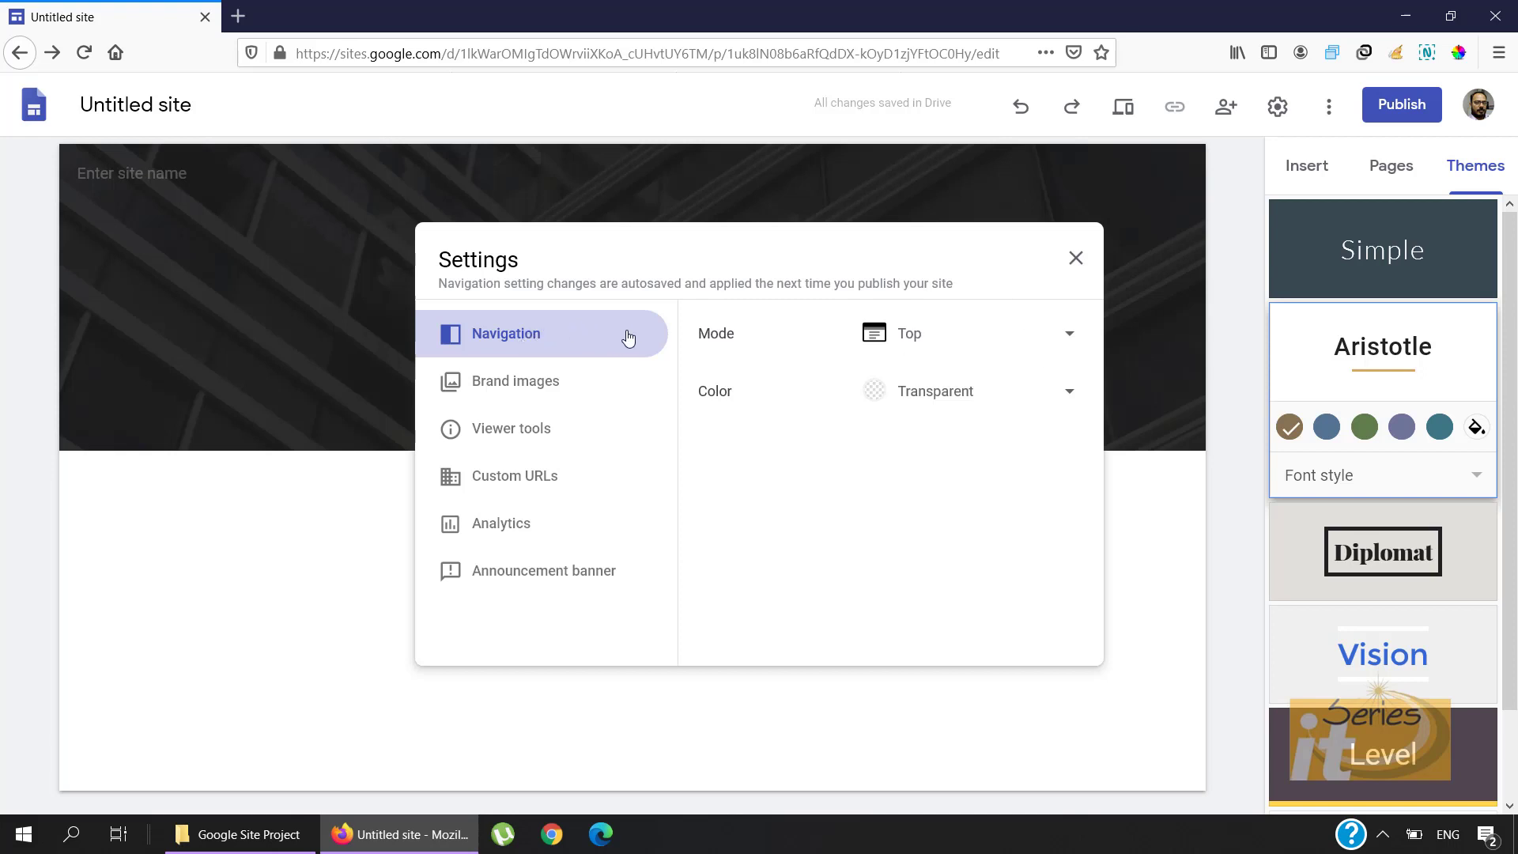
pyautogui.click(1056, 337)
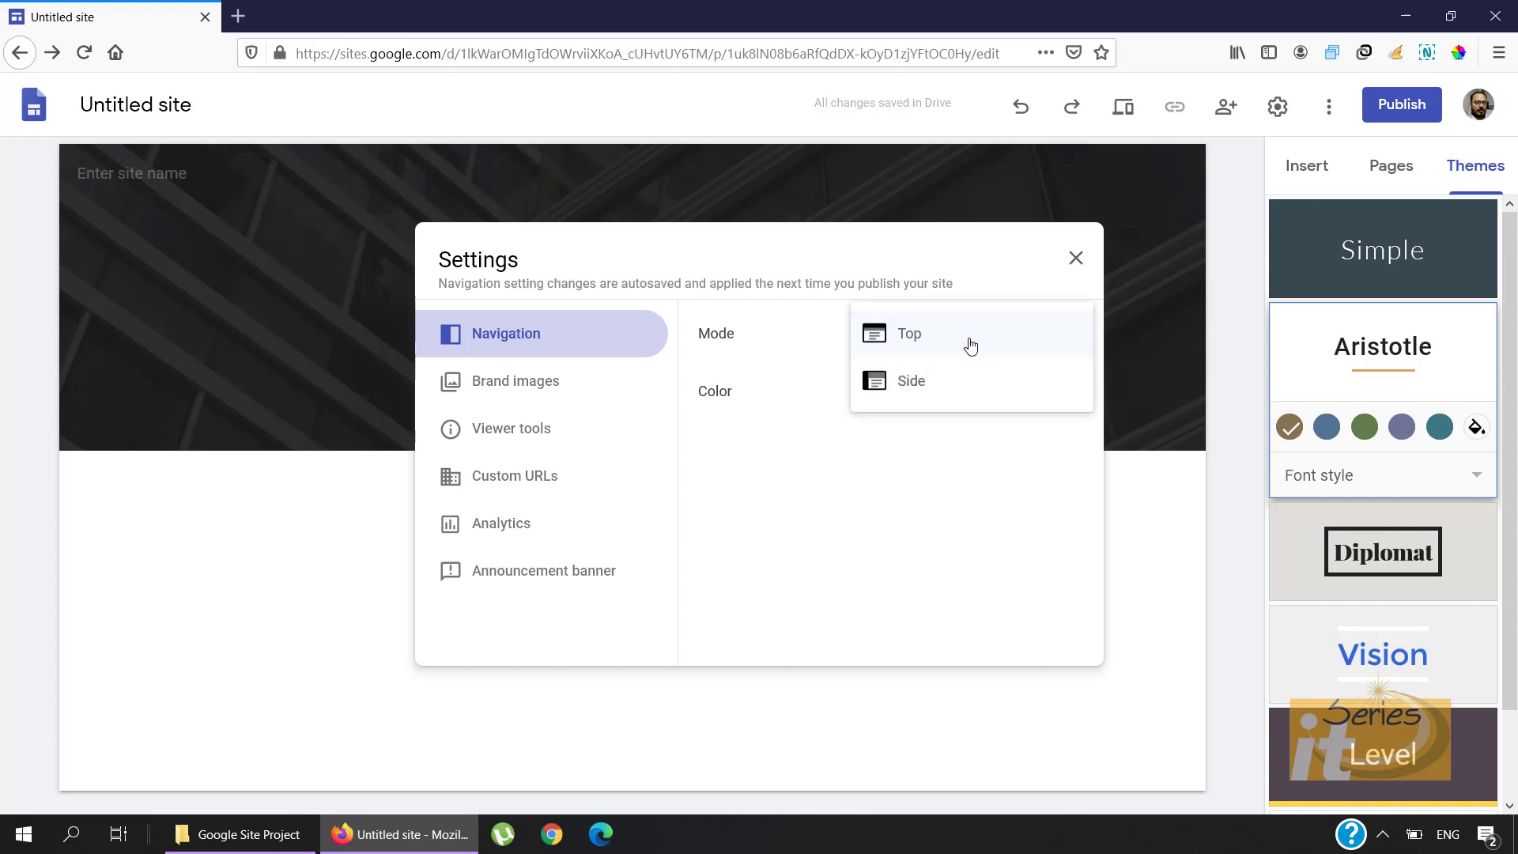
pyautogui.click(971, 387)
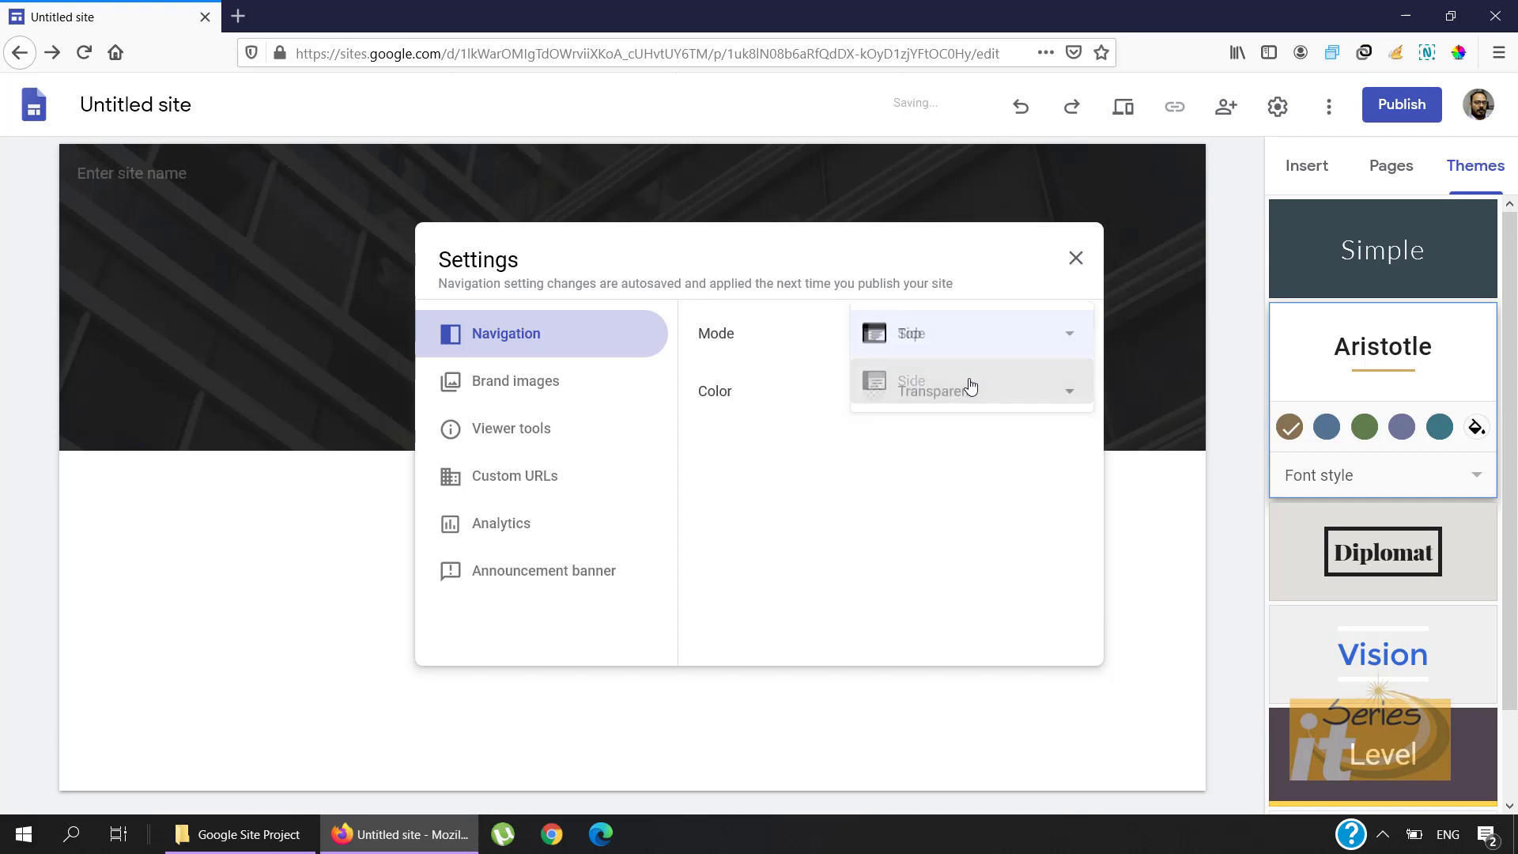
pyautogui.click(993, 335)
pyautogui.click(969, 298)
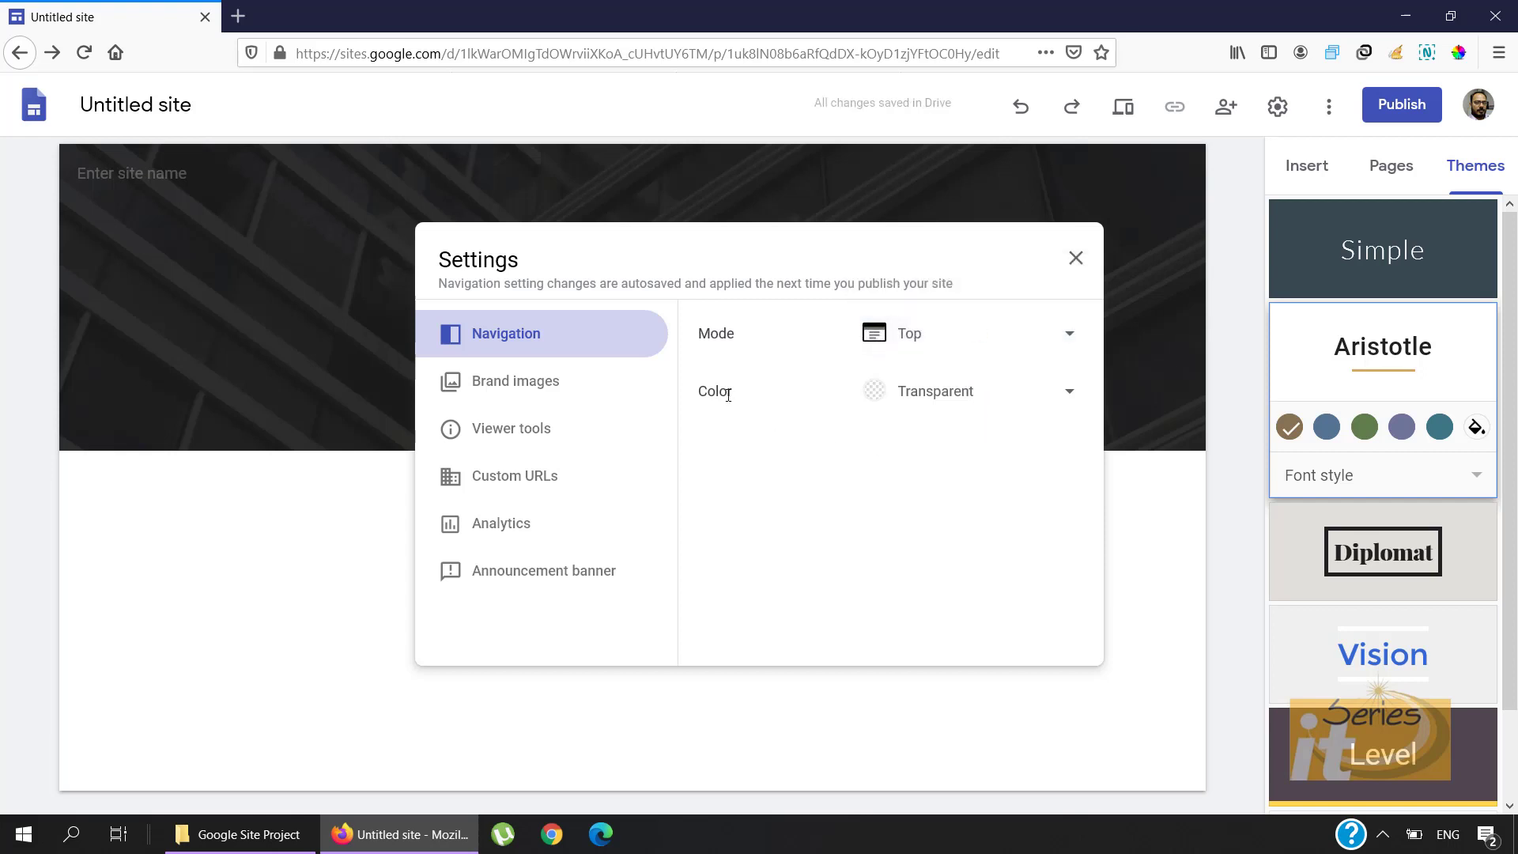
# Step: Examine the navigation colour choices and the logo and favicon options in the site settings, and close the settings
pyautogui.click(1069, 395)
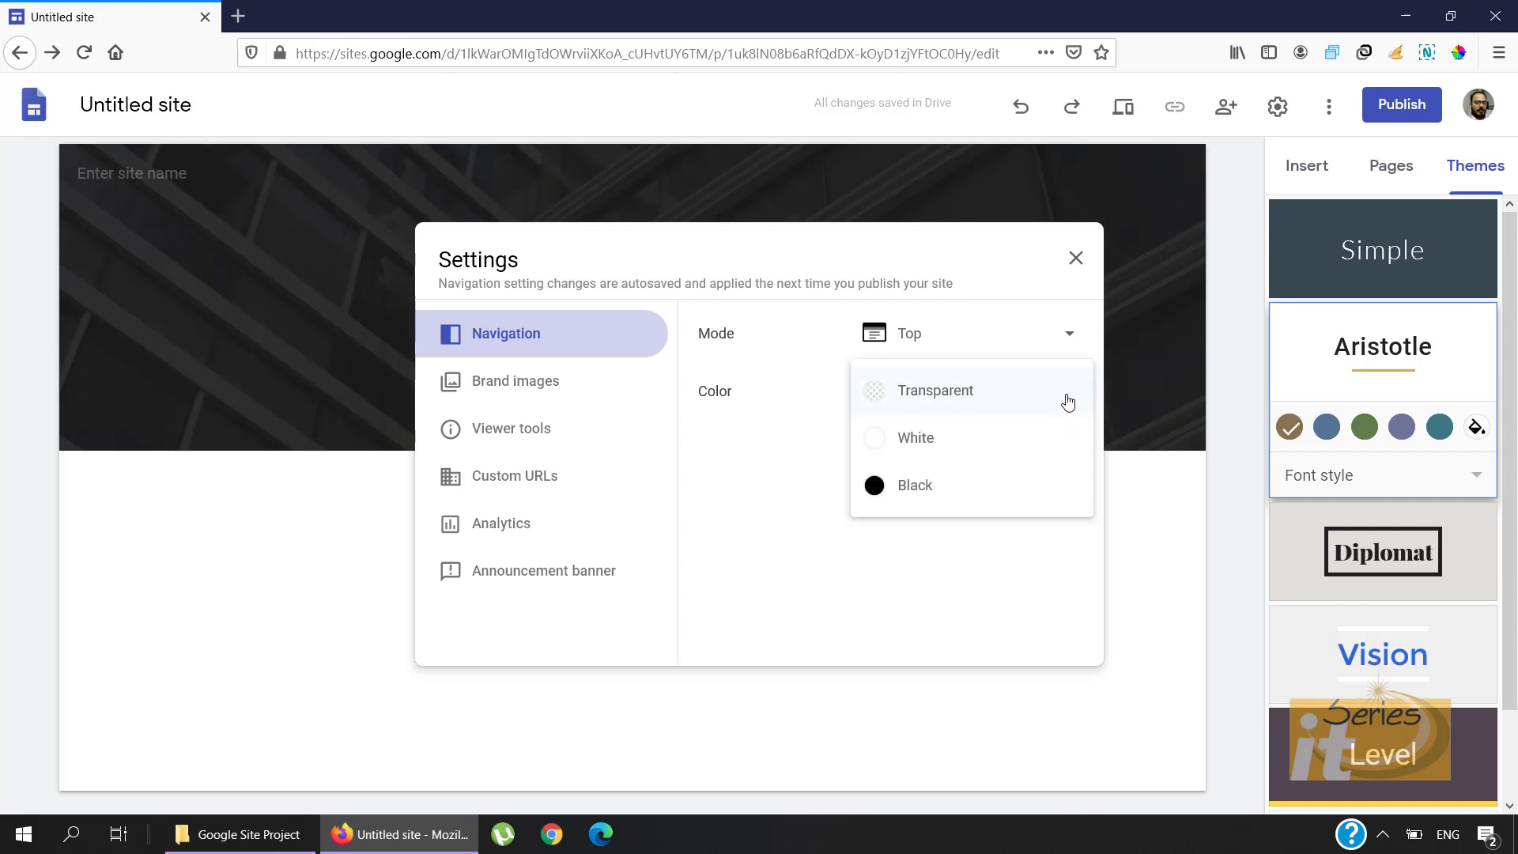
pyautogui.click(787, 452)
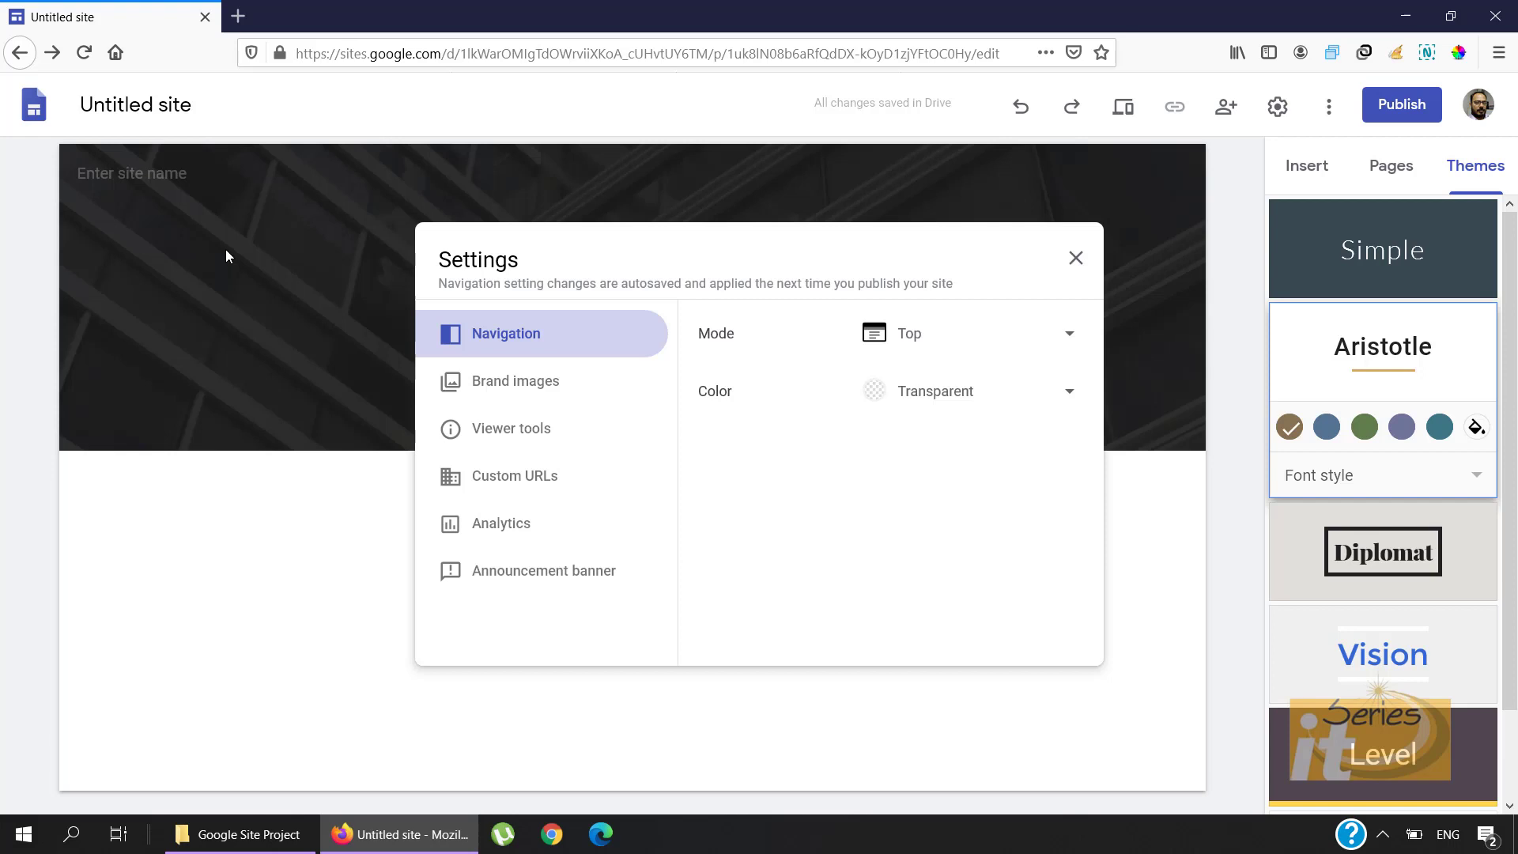
pyautogui.click(512, 387)
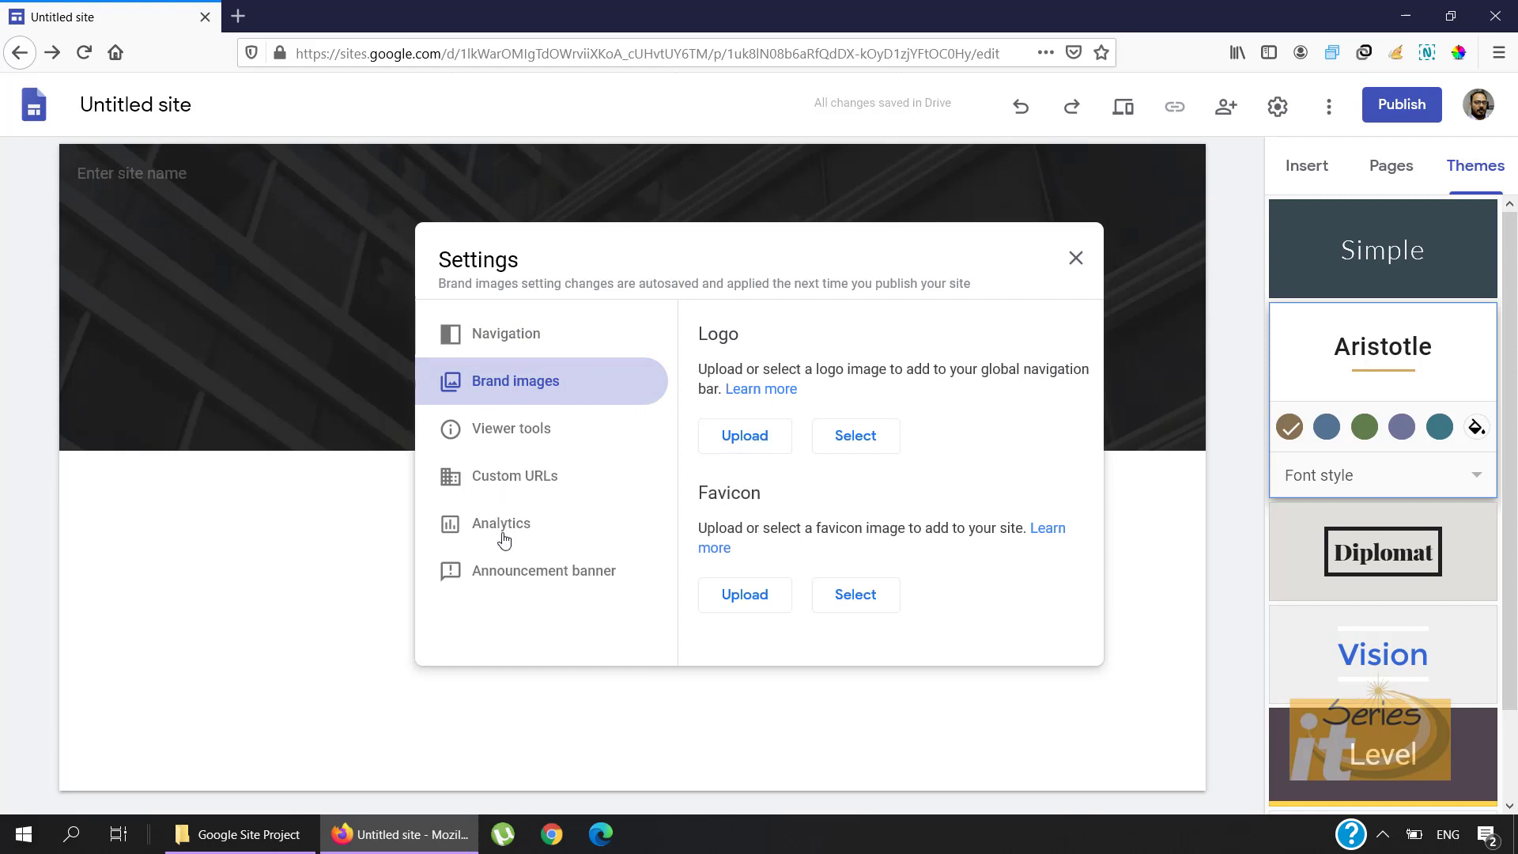
pyautogui.click(1077, 258)
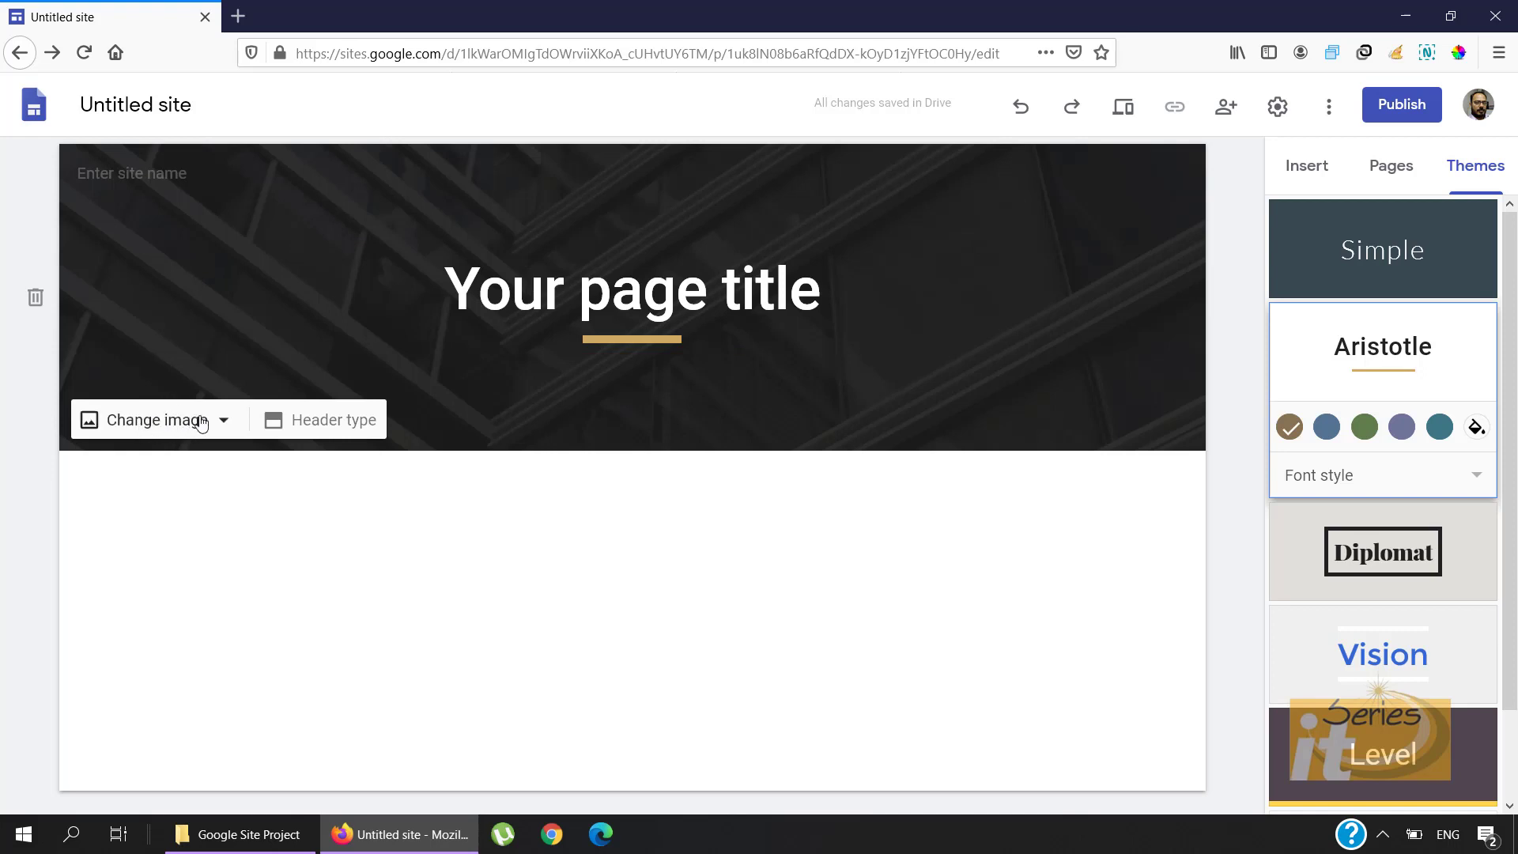
# Step: Try the Cover, Banner and Title only header types, and set the page header to Large banner
pyautogui.click(338, 426)
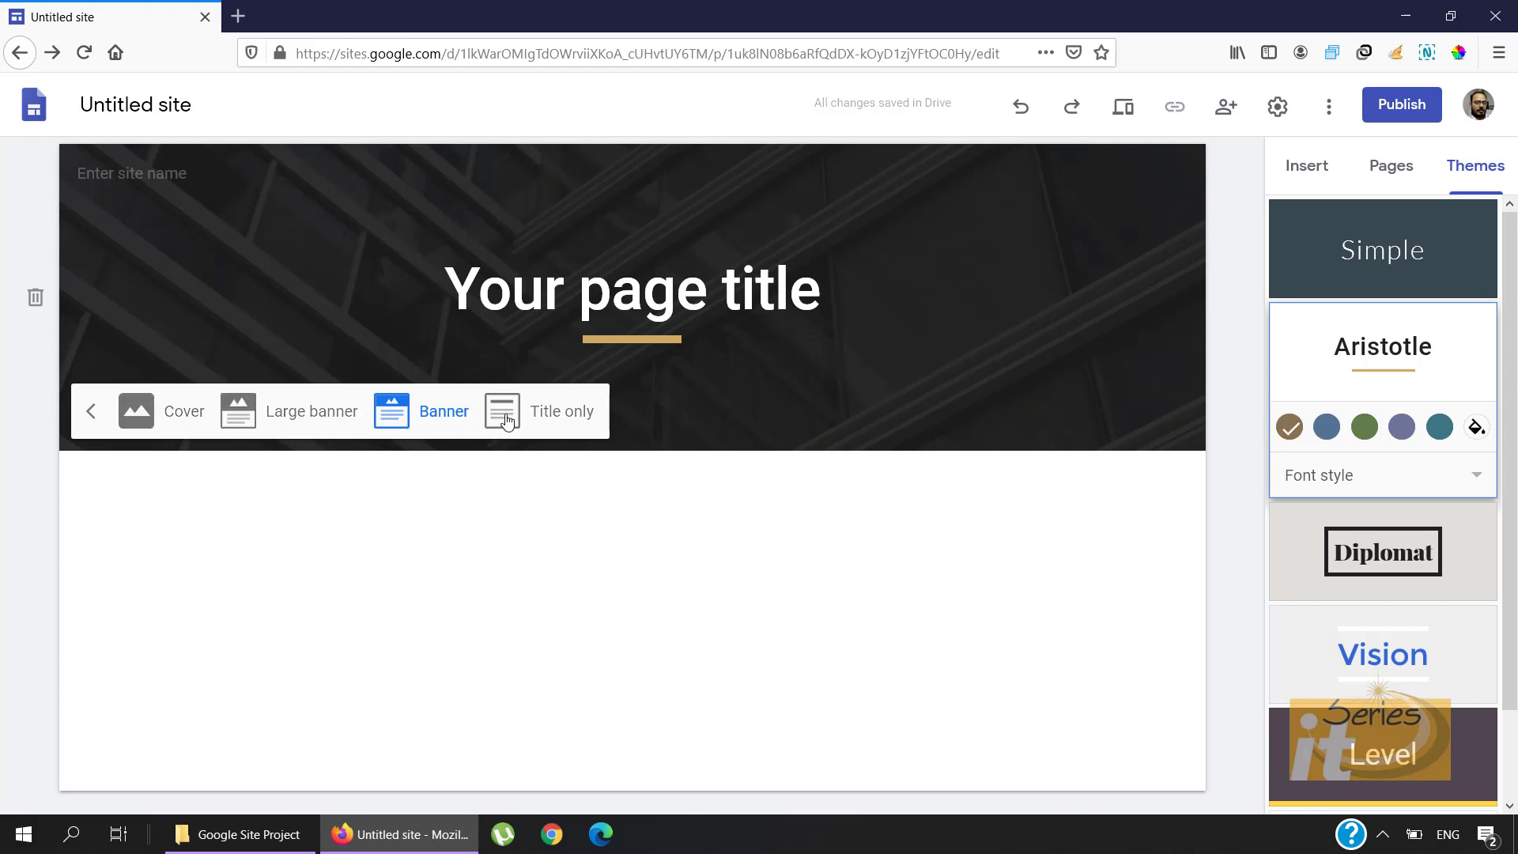
pyautogui.click(172, 421)
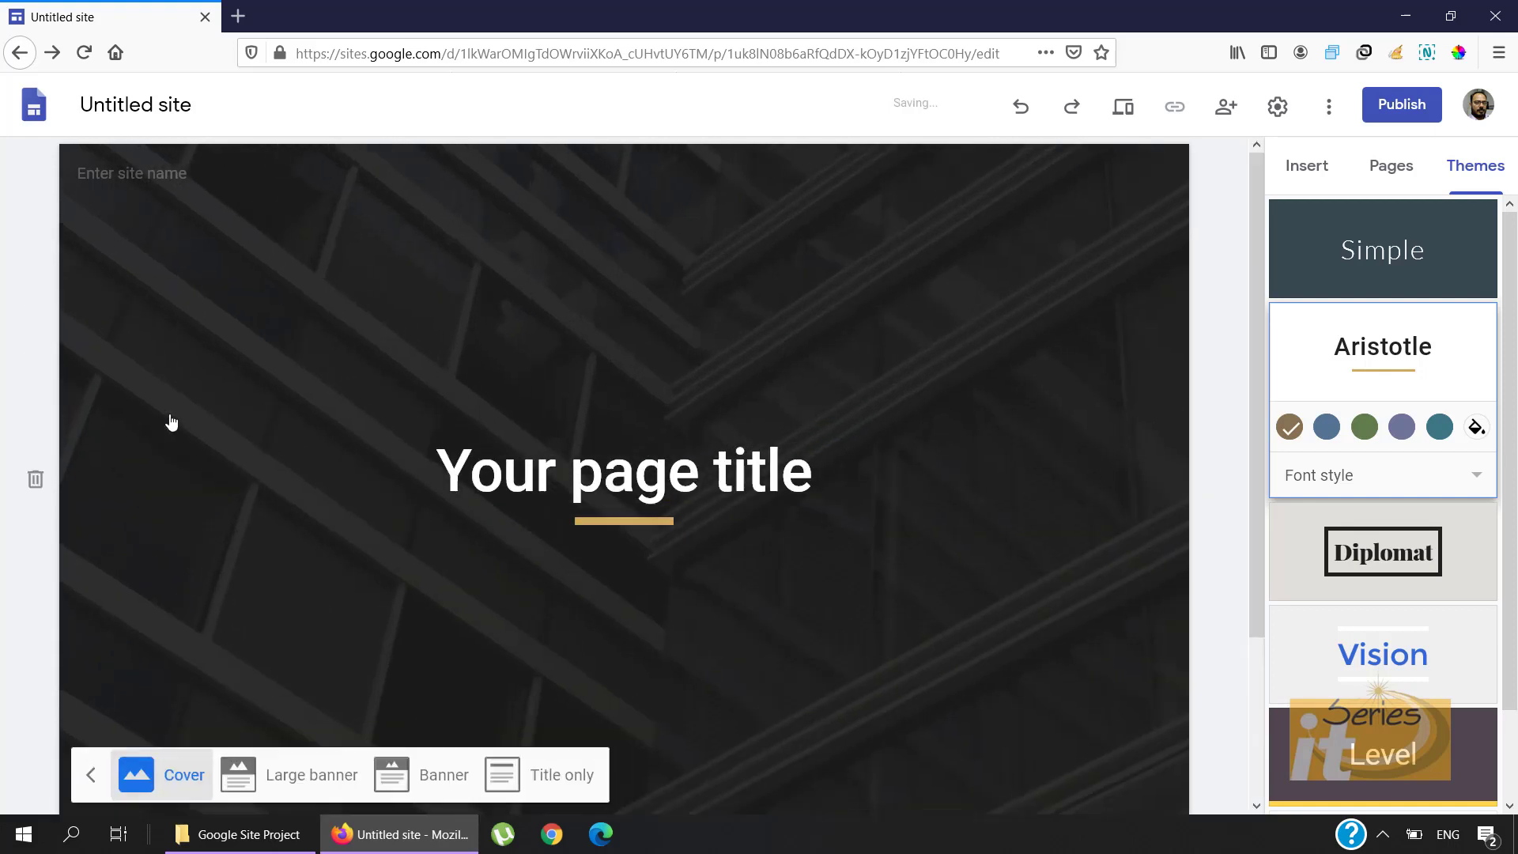
pyautogui.scroll(-2, 170, 410)
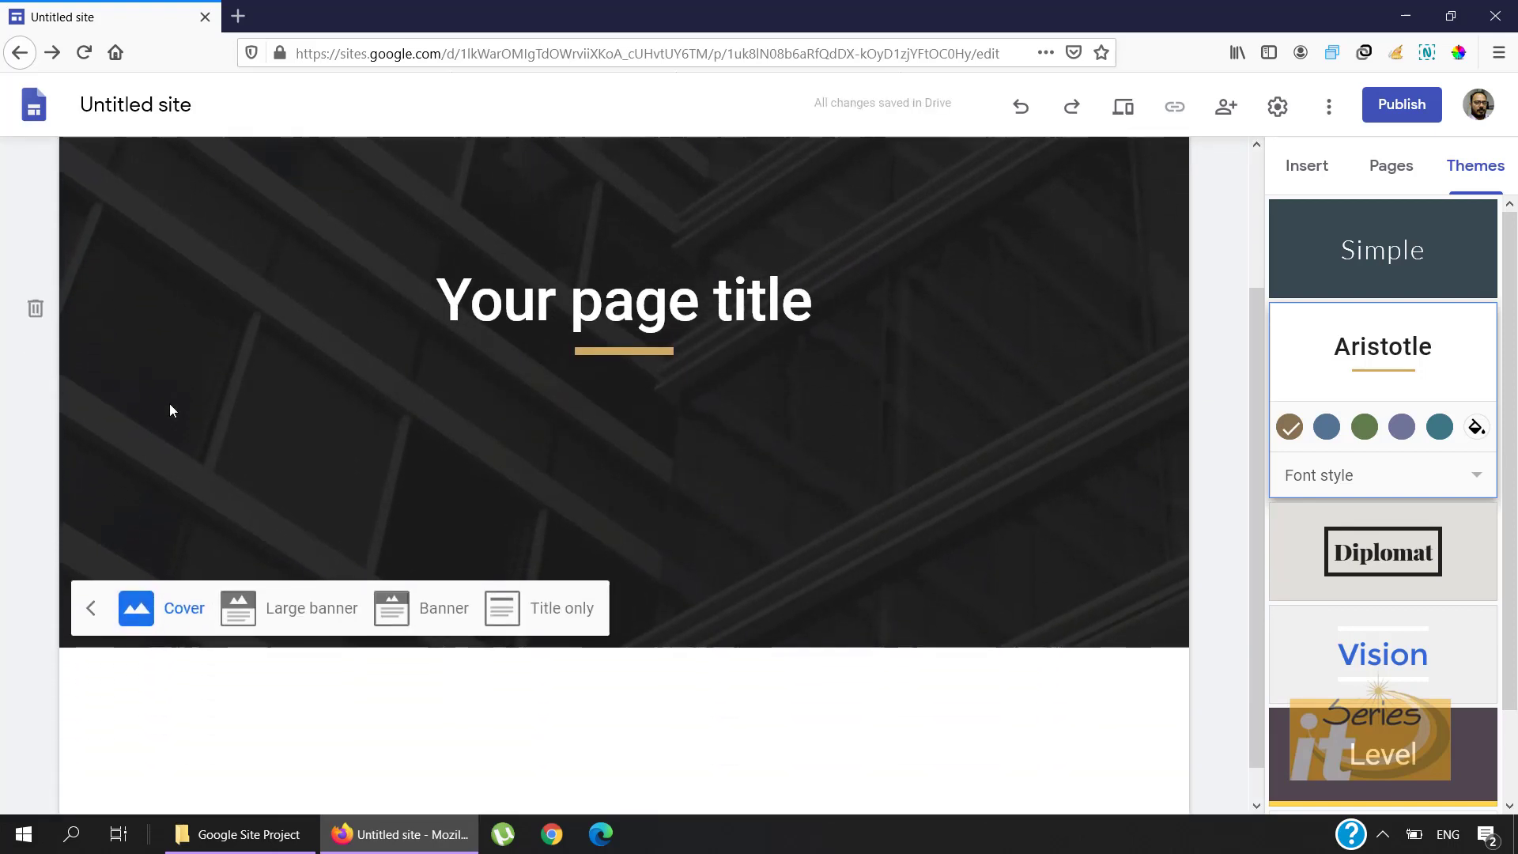
pyautogui.click(237, 608)
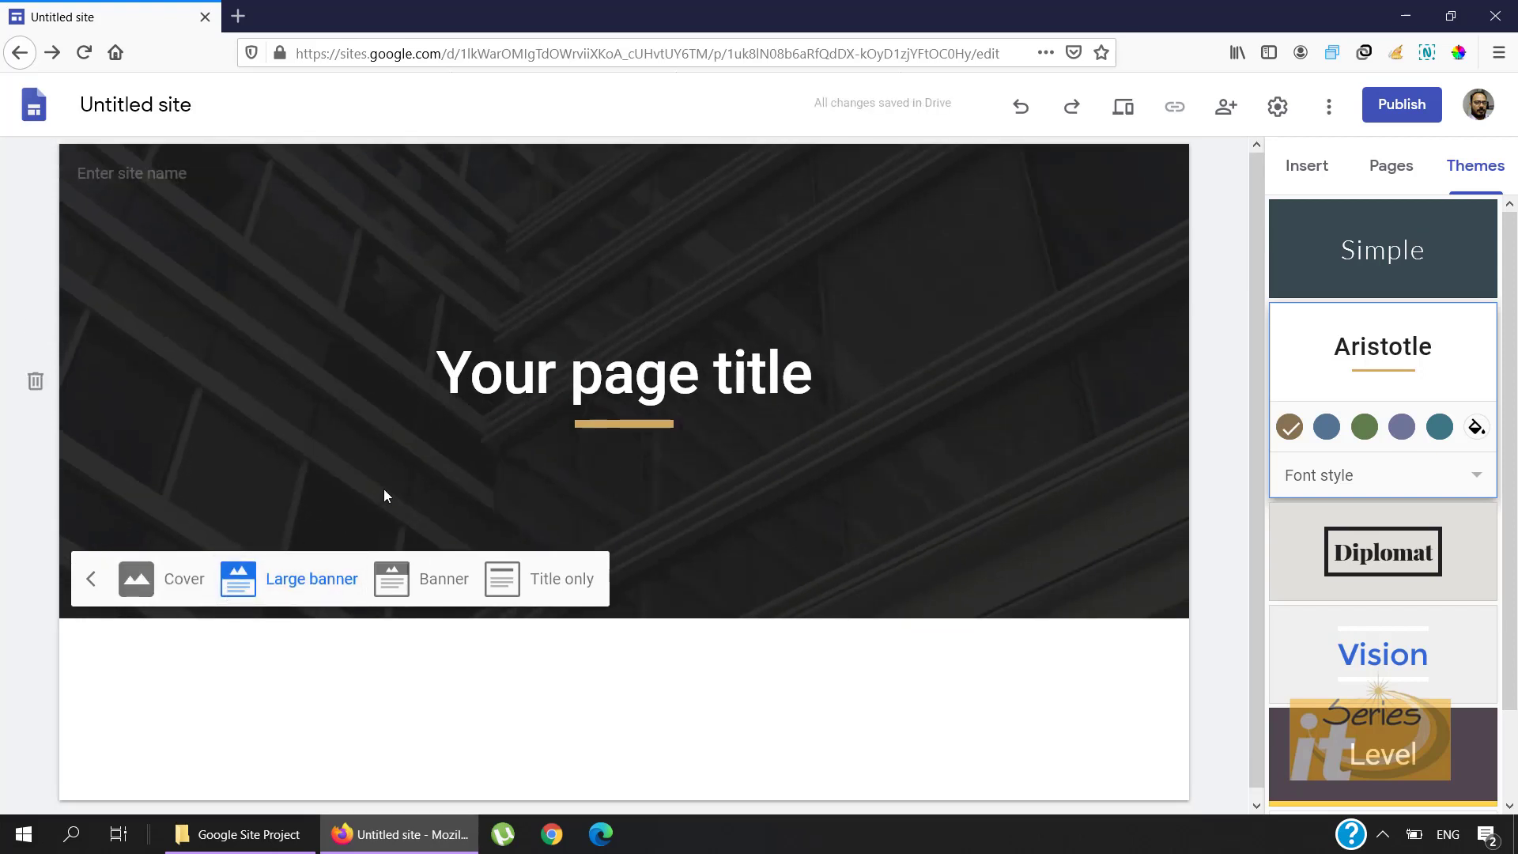
pyautogui.click(395, 581)
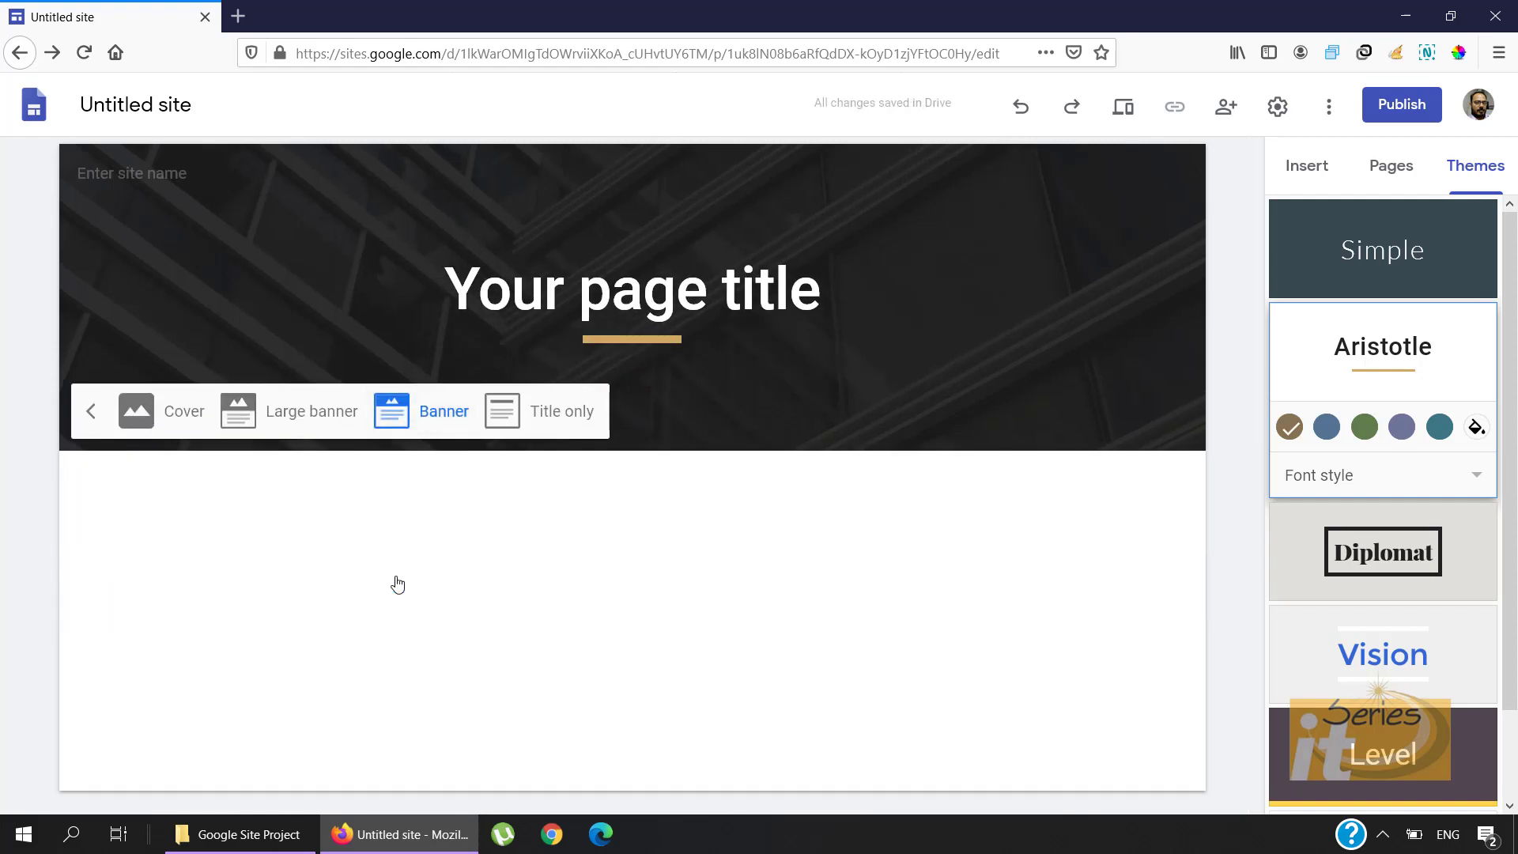
pyautogui.click(576, 413)
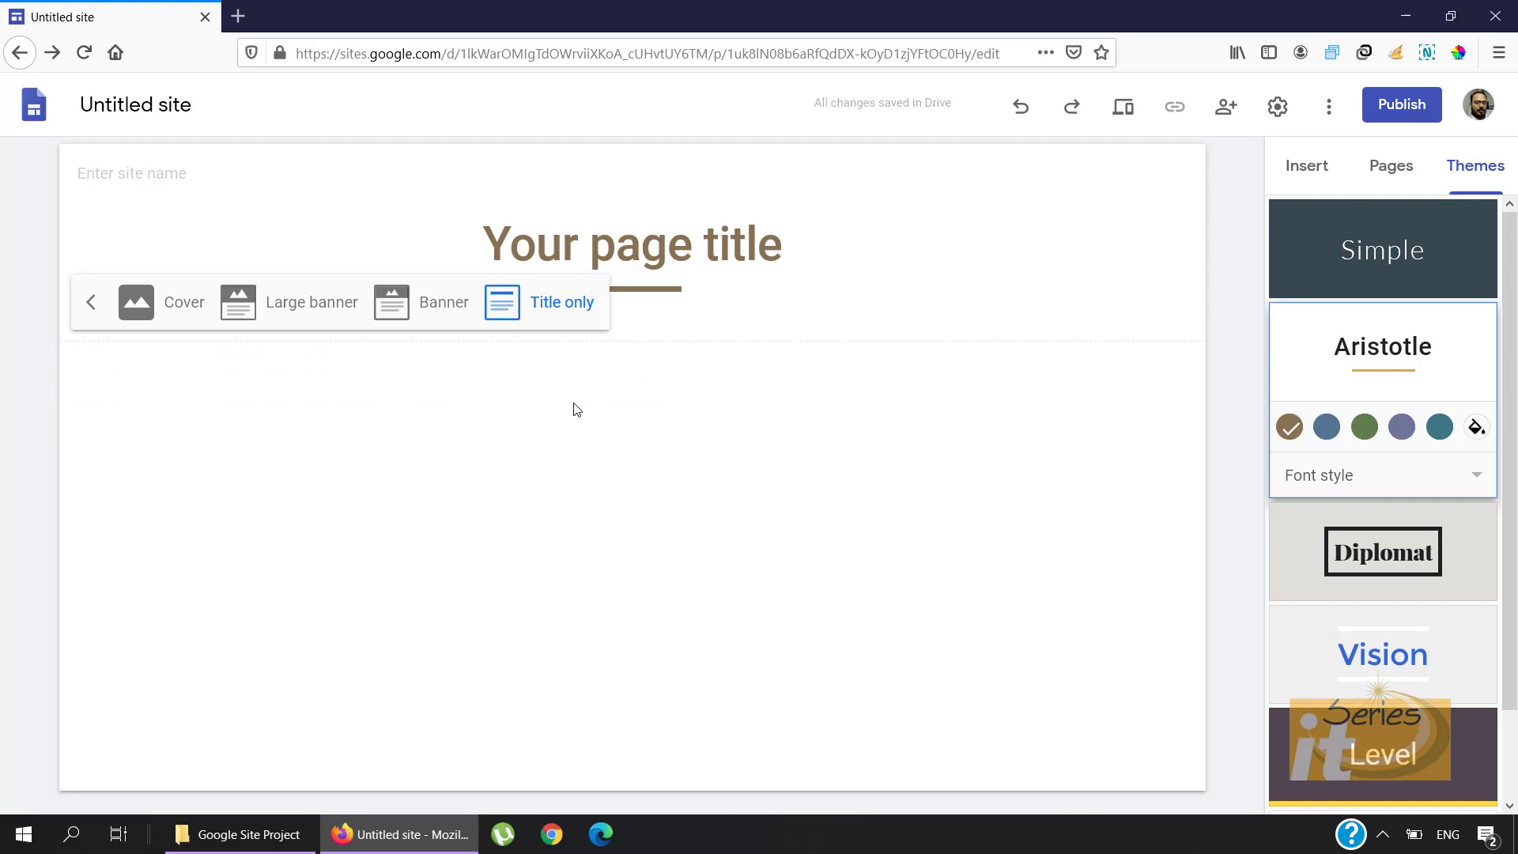
pyautogui.click(324, 306)
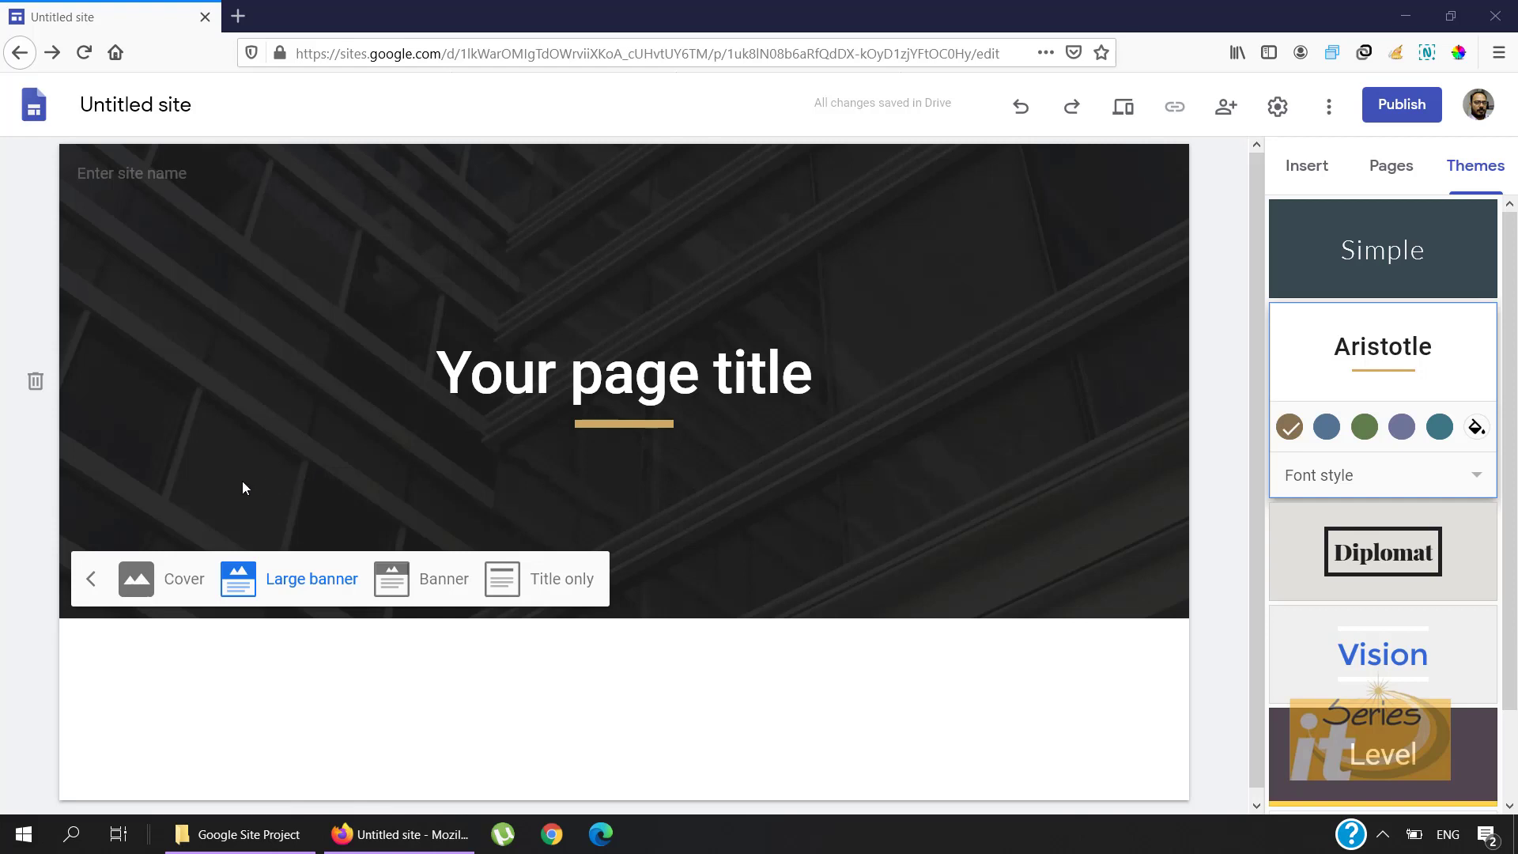
pyautogui.click(90, 585)
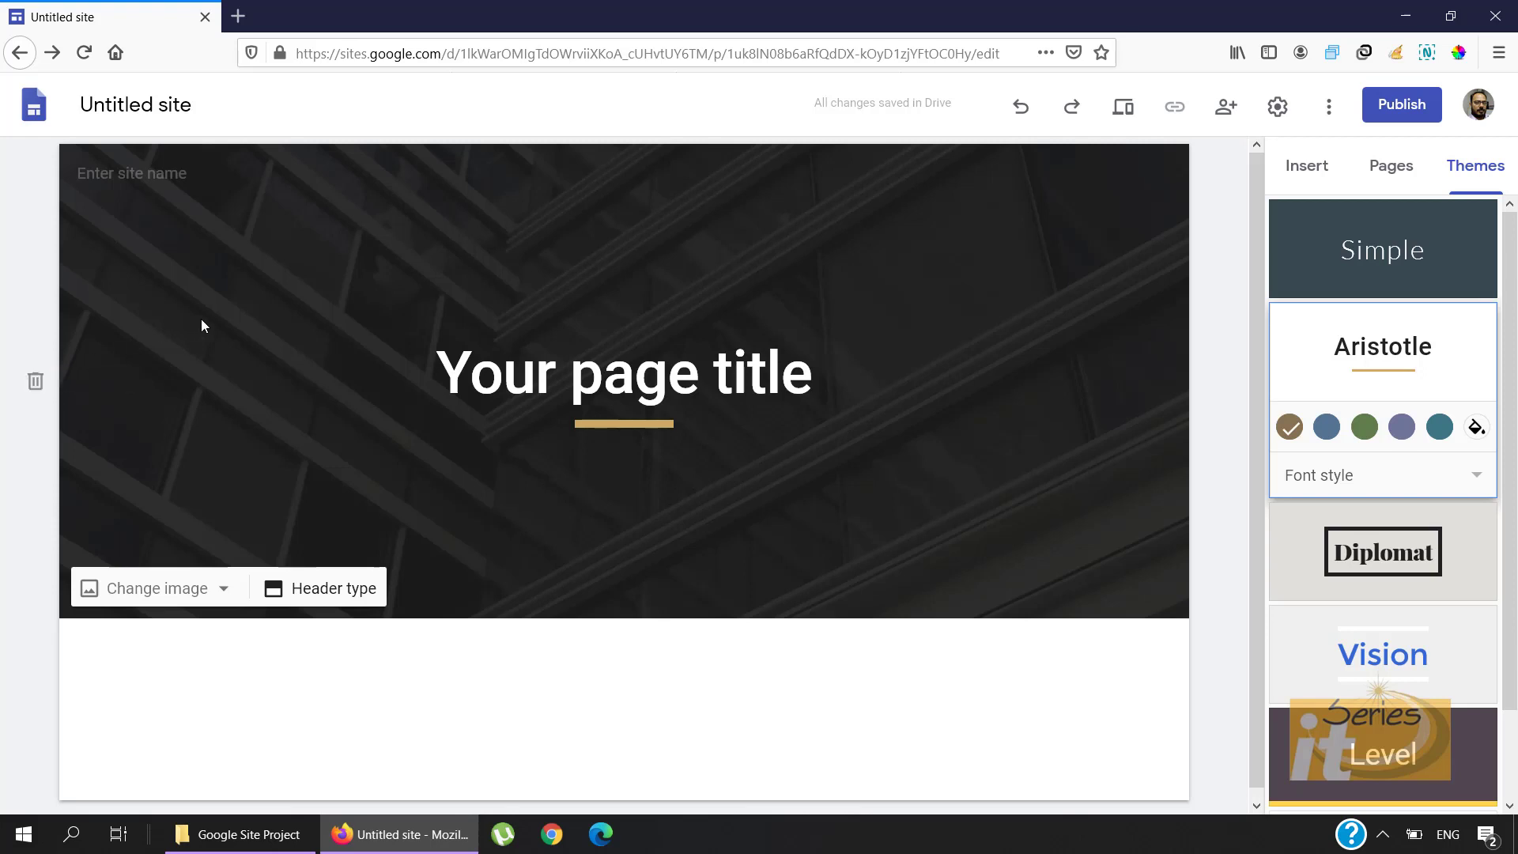
# Step: Upload the "header" image from Google Site Project > Images > Header Footer Logo white space as the header background
pyautogui.click(203, 599)
pyautogui.click(171, 658)
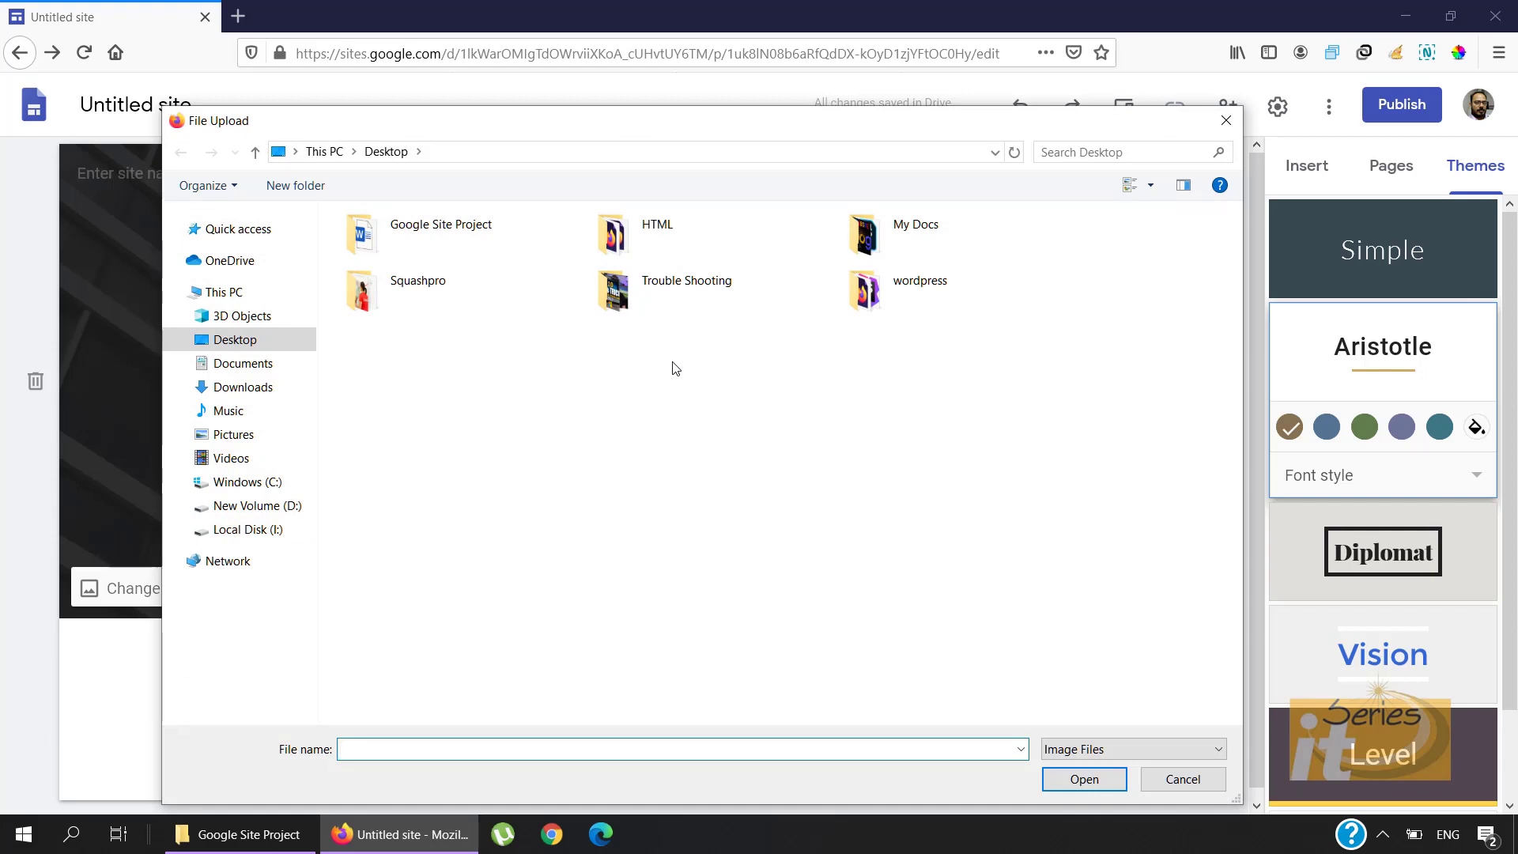
pyautogui.doubleClick(457, 235)
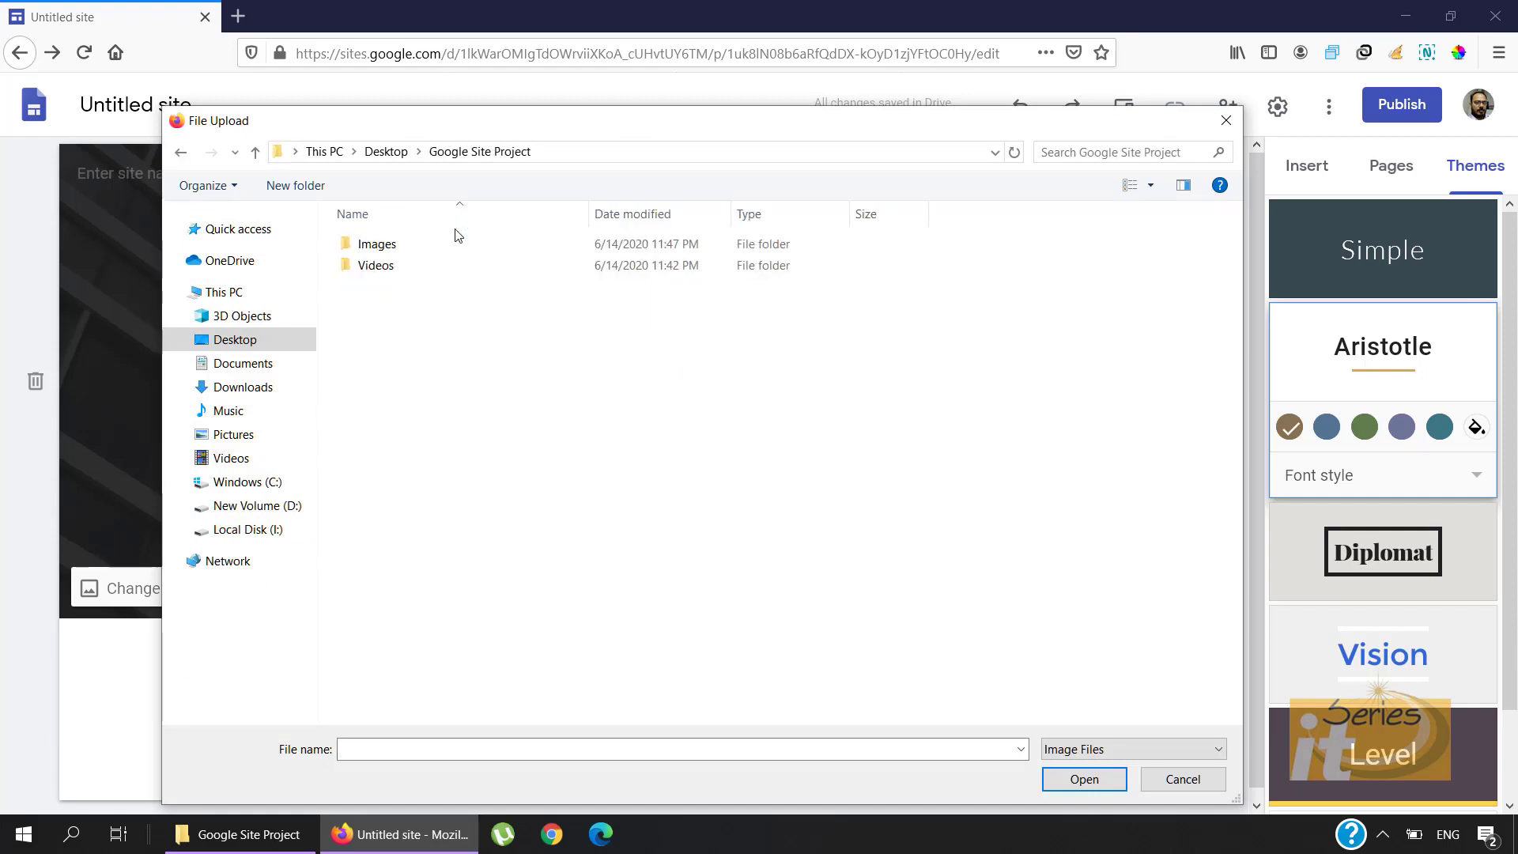
pyautogui.doubleClick(393, 250)
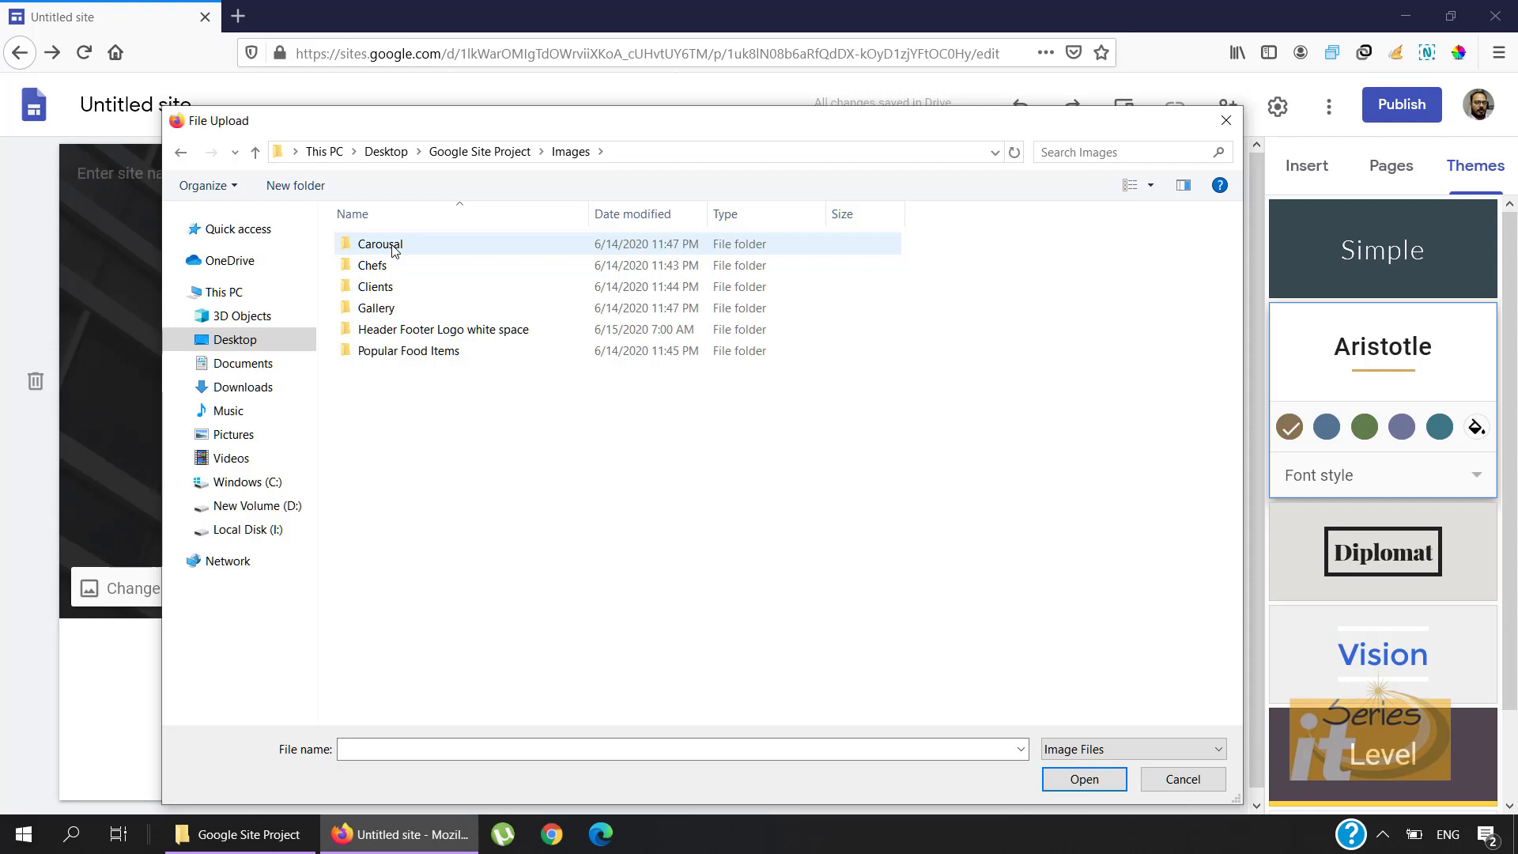
pyautogui.doubleClick(446, 330)
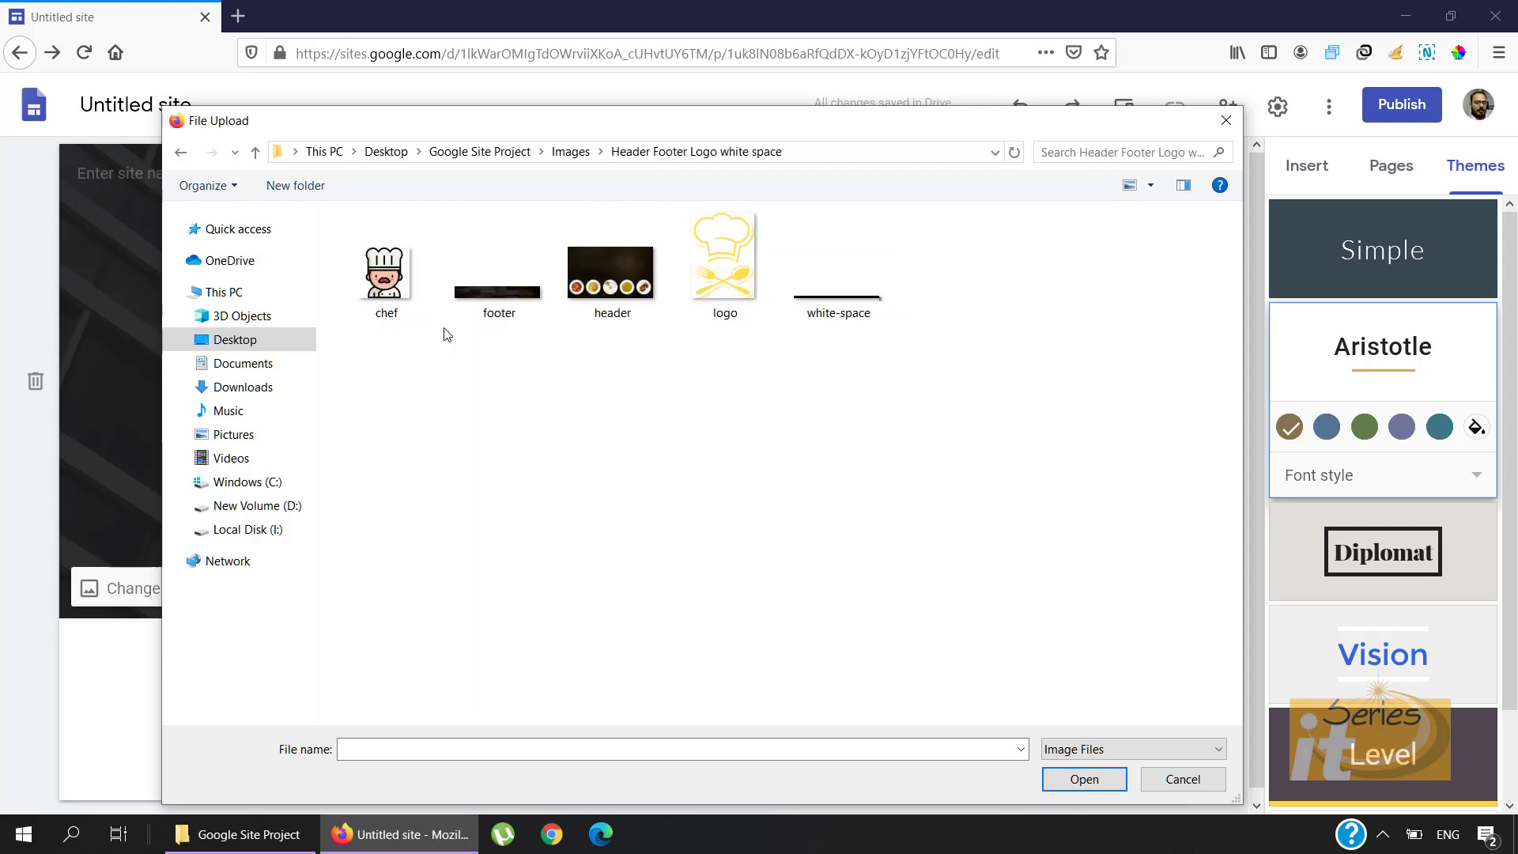
pyautogui.click(625, 256)
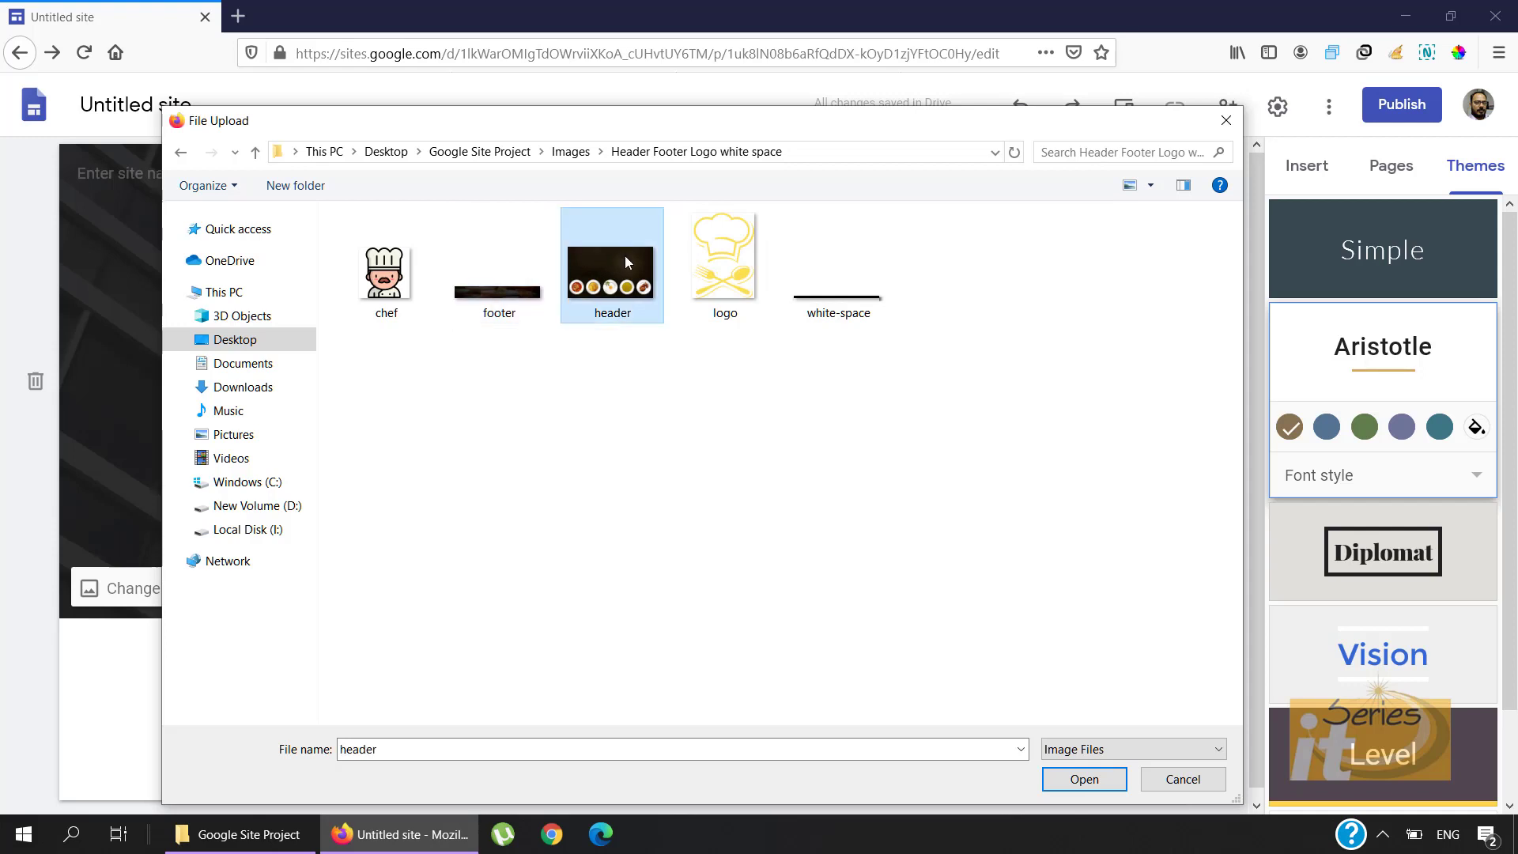
pyautogui.doubleClick(624, 254)
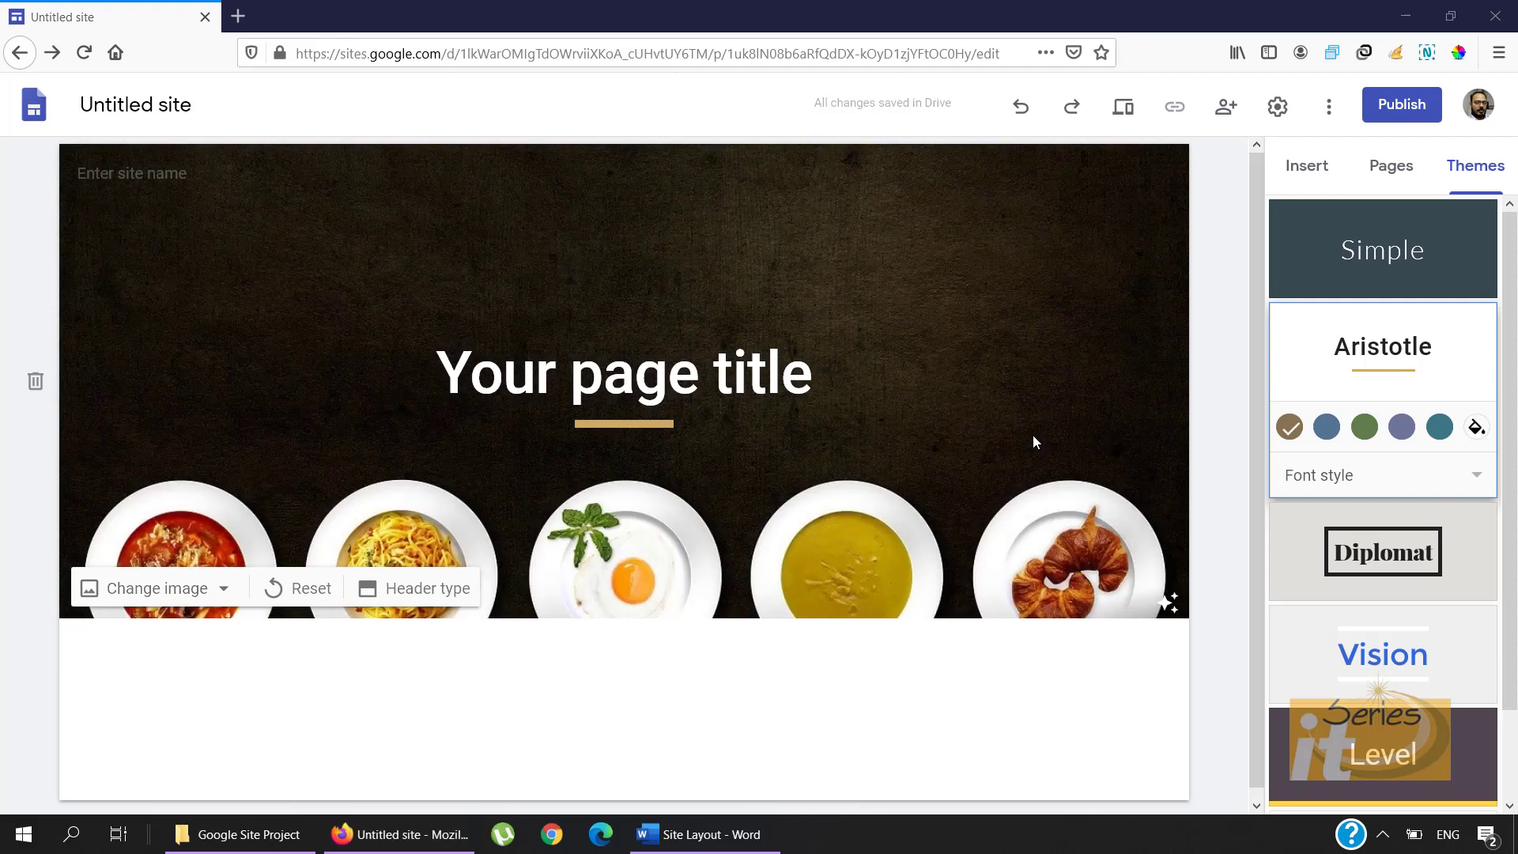
# Step: Switch to the Site Layout document in Word and copy the heading text "We Make Food Delicious"
pyautogui.moveTo(695, 847)
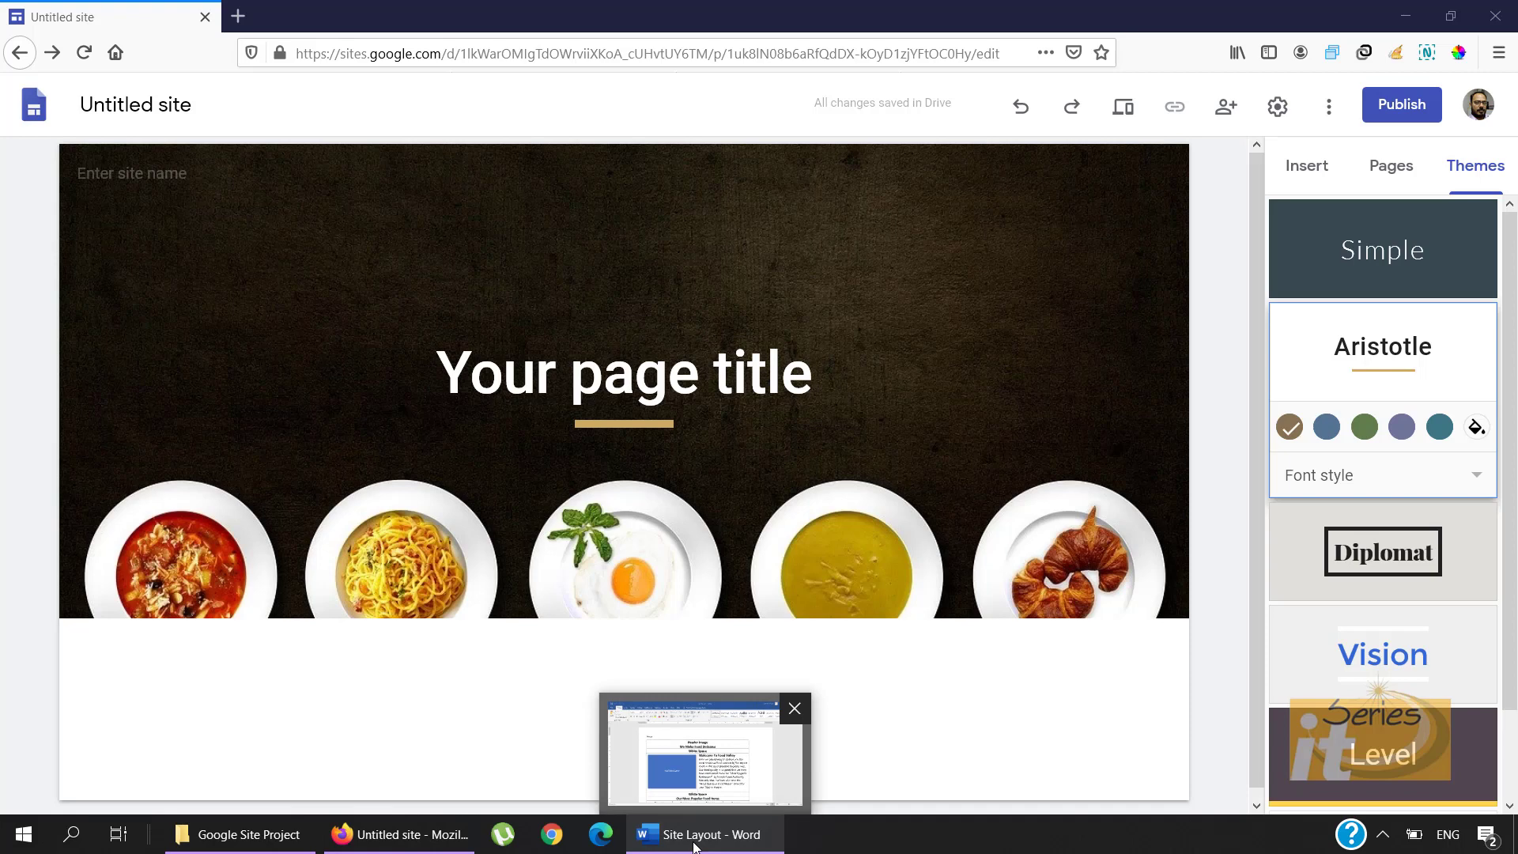
pyautogui.click(695, 847)
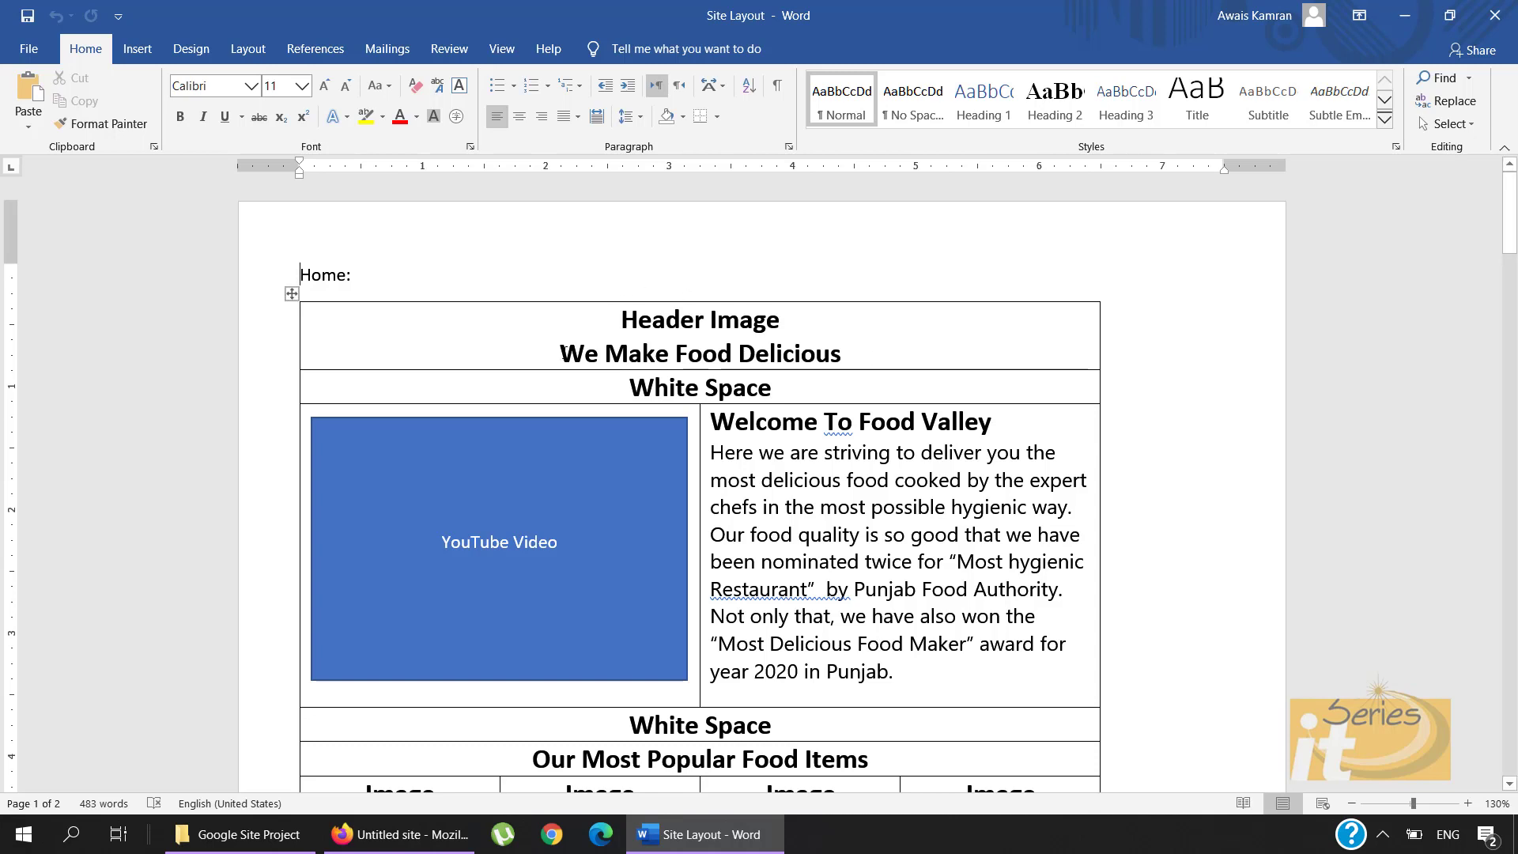
pyautogui.moveTo(562, 353); pyautogui.dragTo(801, 355)
pyautogui.hotkey('ctrl', 'c')
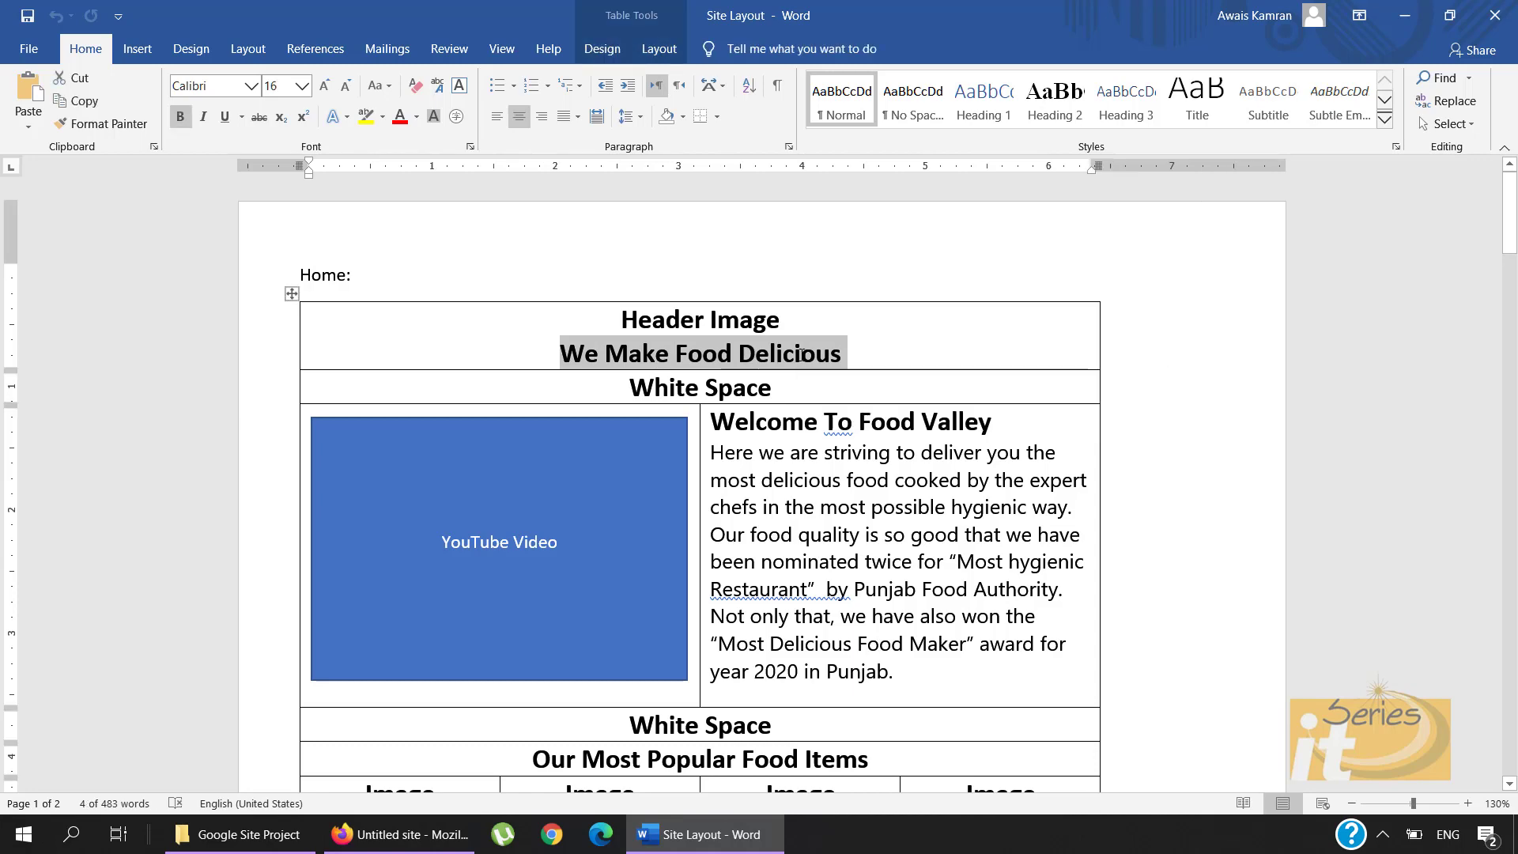
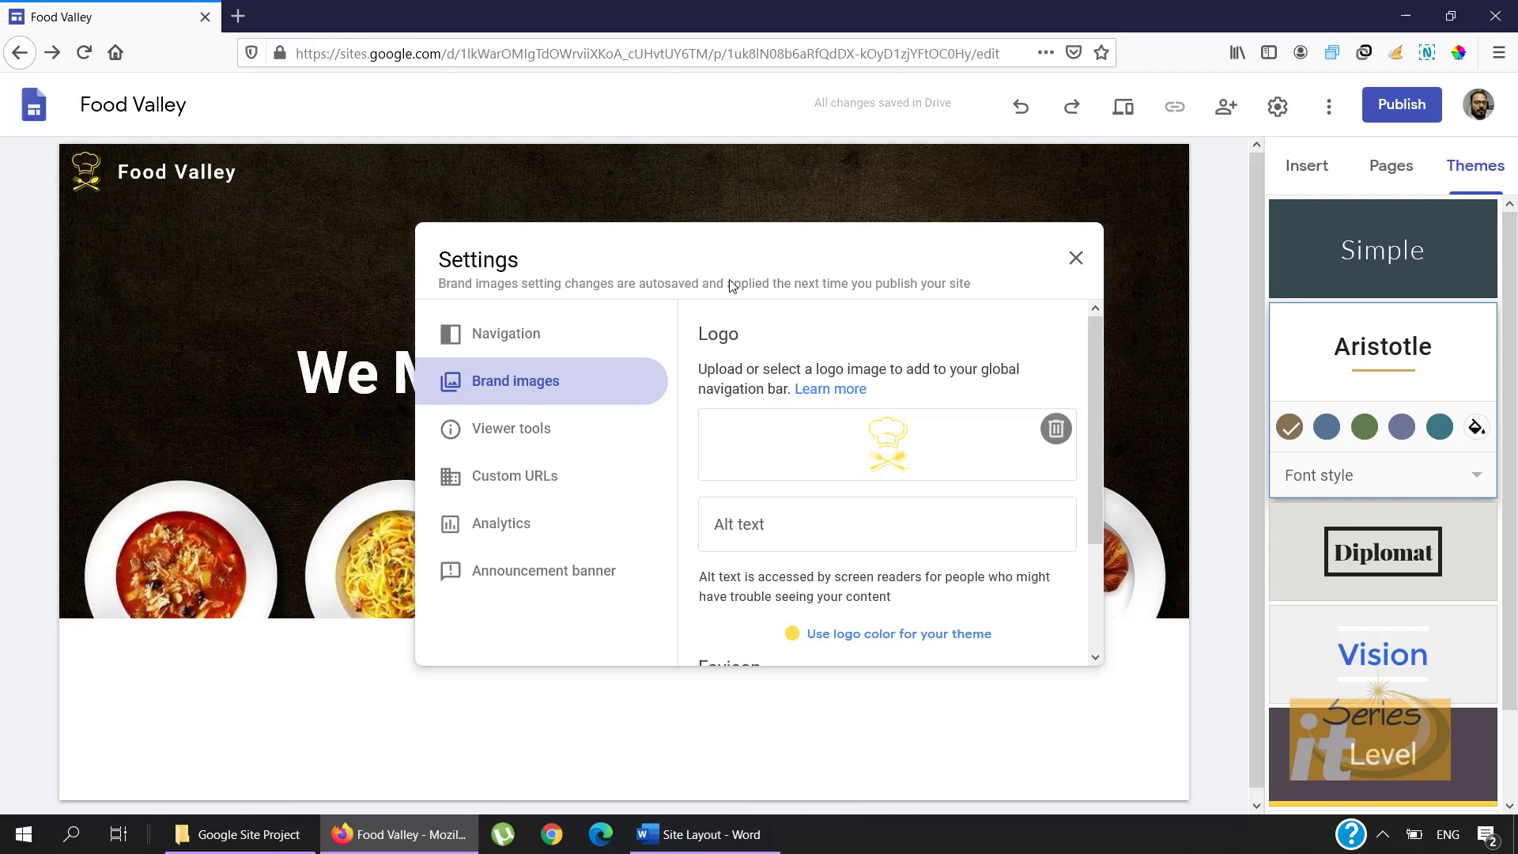
# Step: Look over the logo, alt text and favicon options in the brand images settings, and close the settings
pyautogui.scroll(-3, 910, 443)
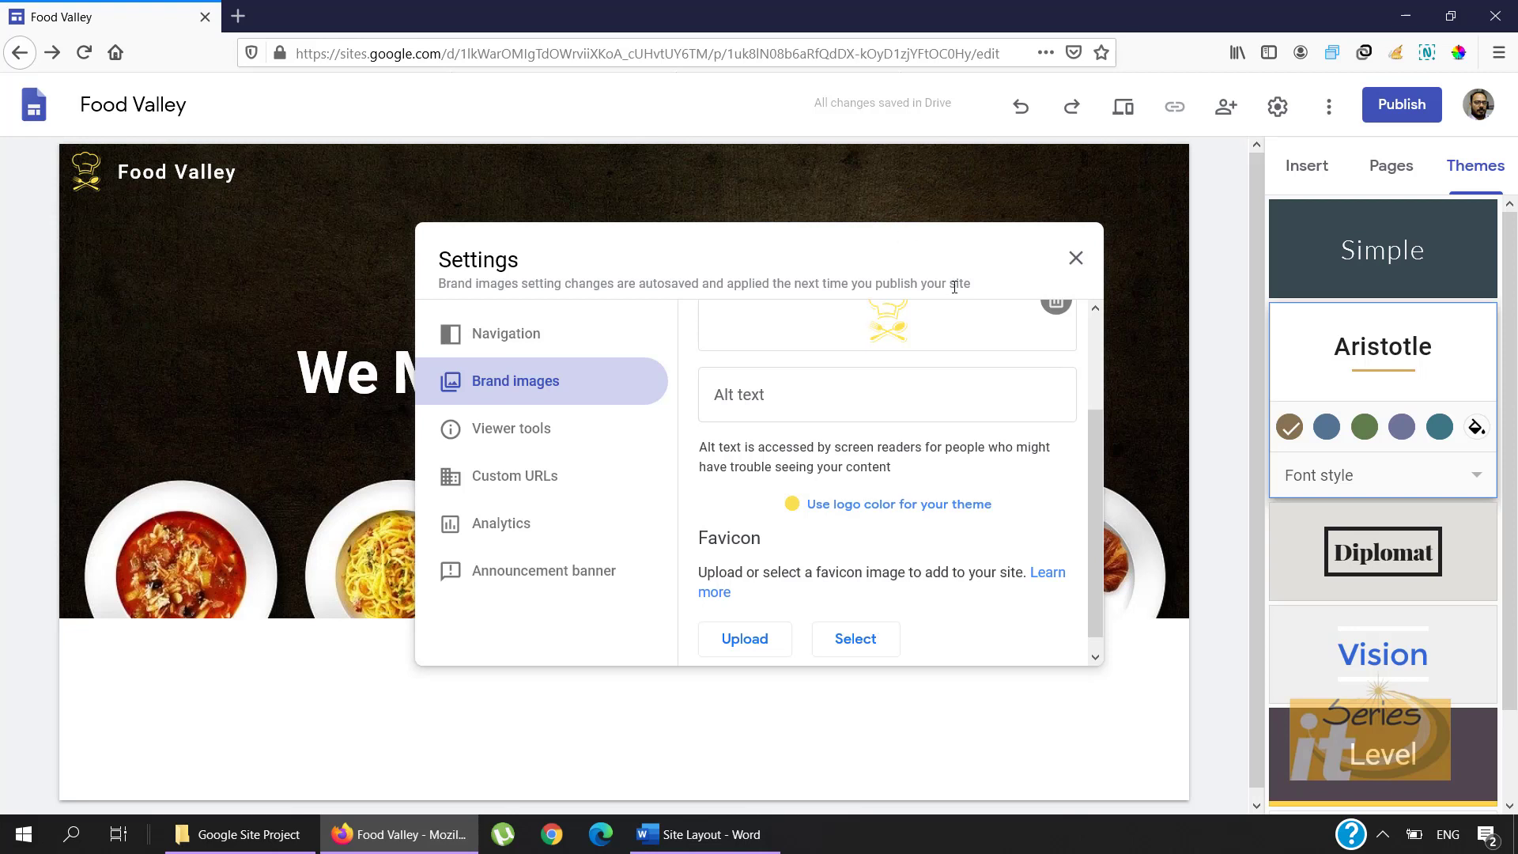
pyautogui.scroll(-1, 1096, 506)
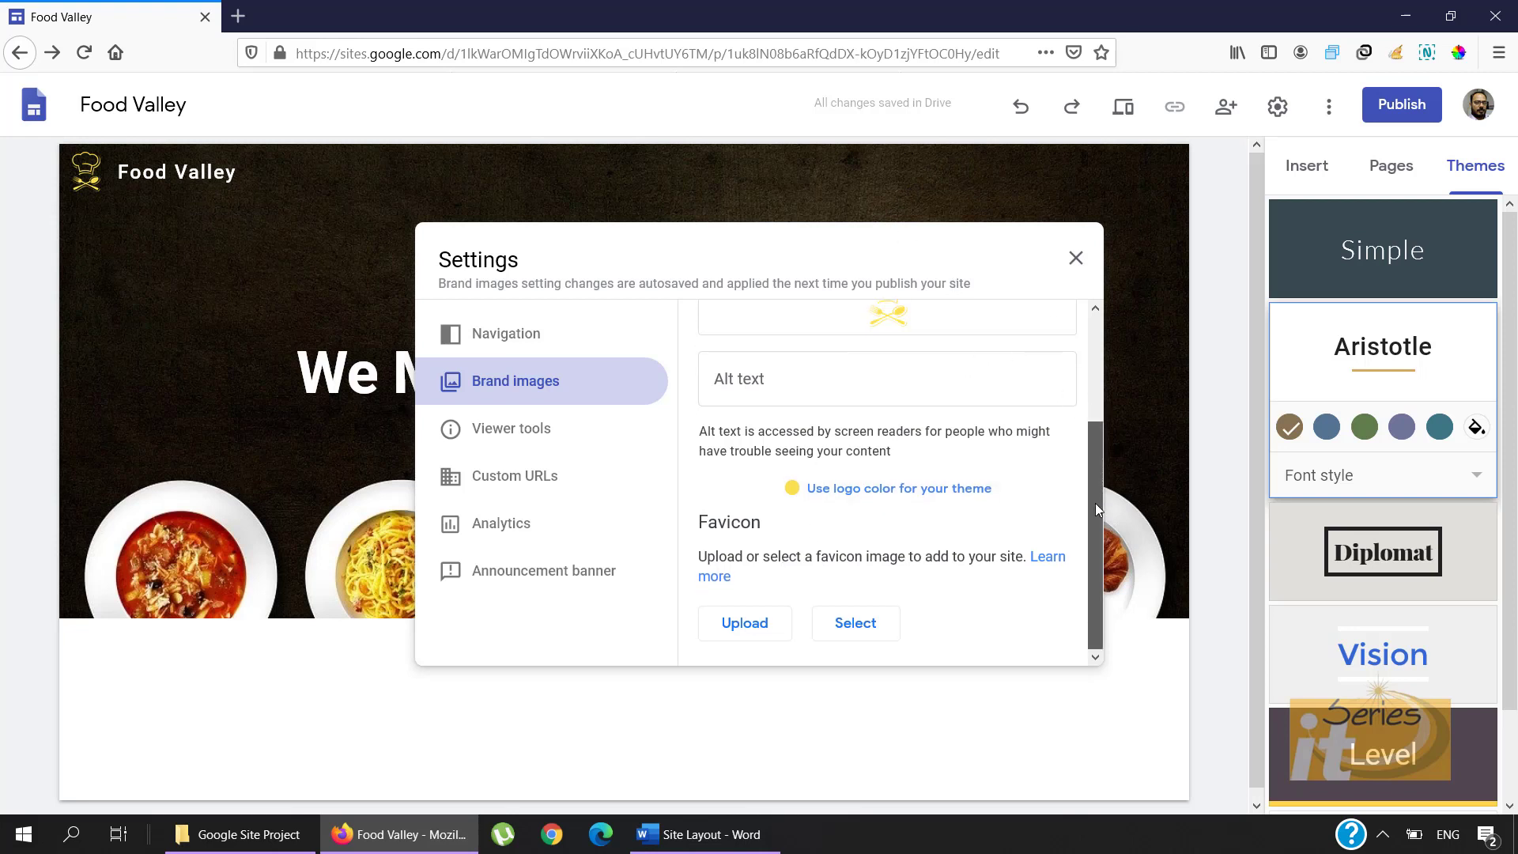
pyautogui.scroll(1, 1091, 466)
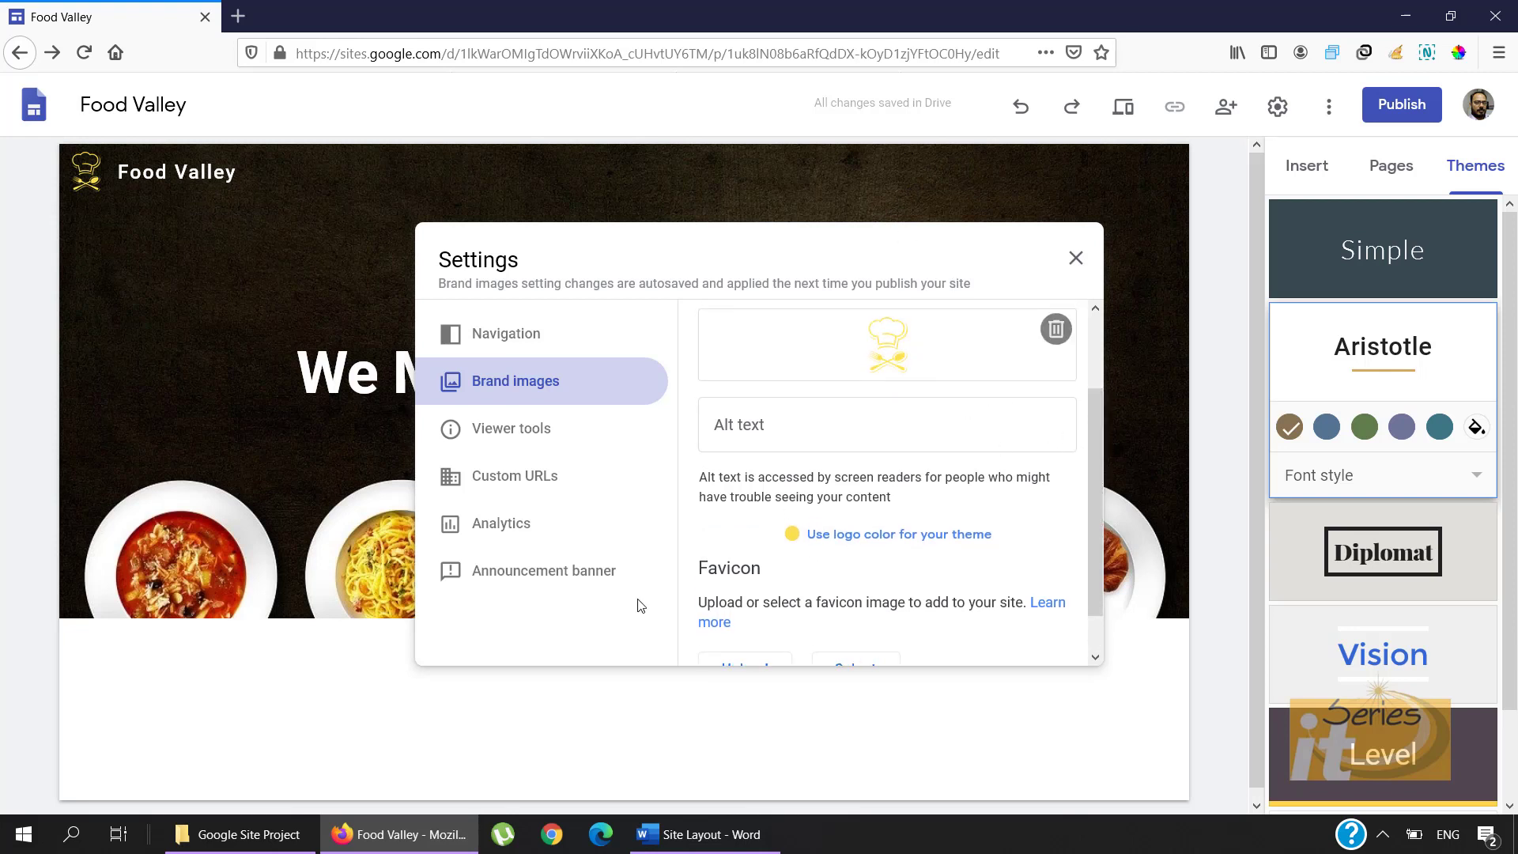
pyautogui.click(1076, 258)
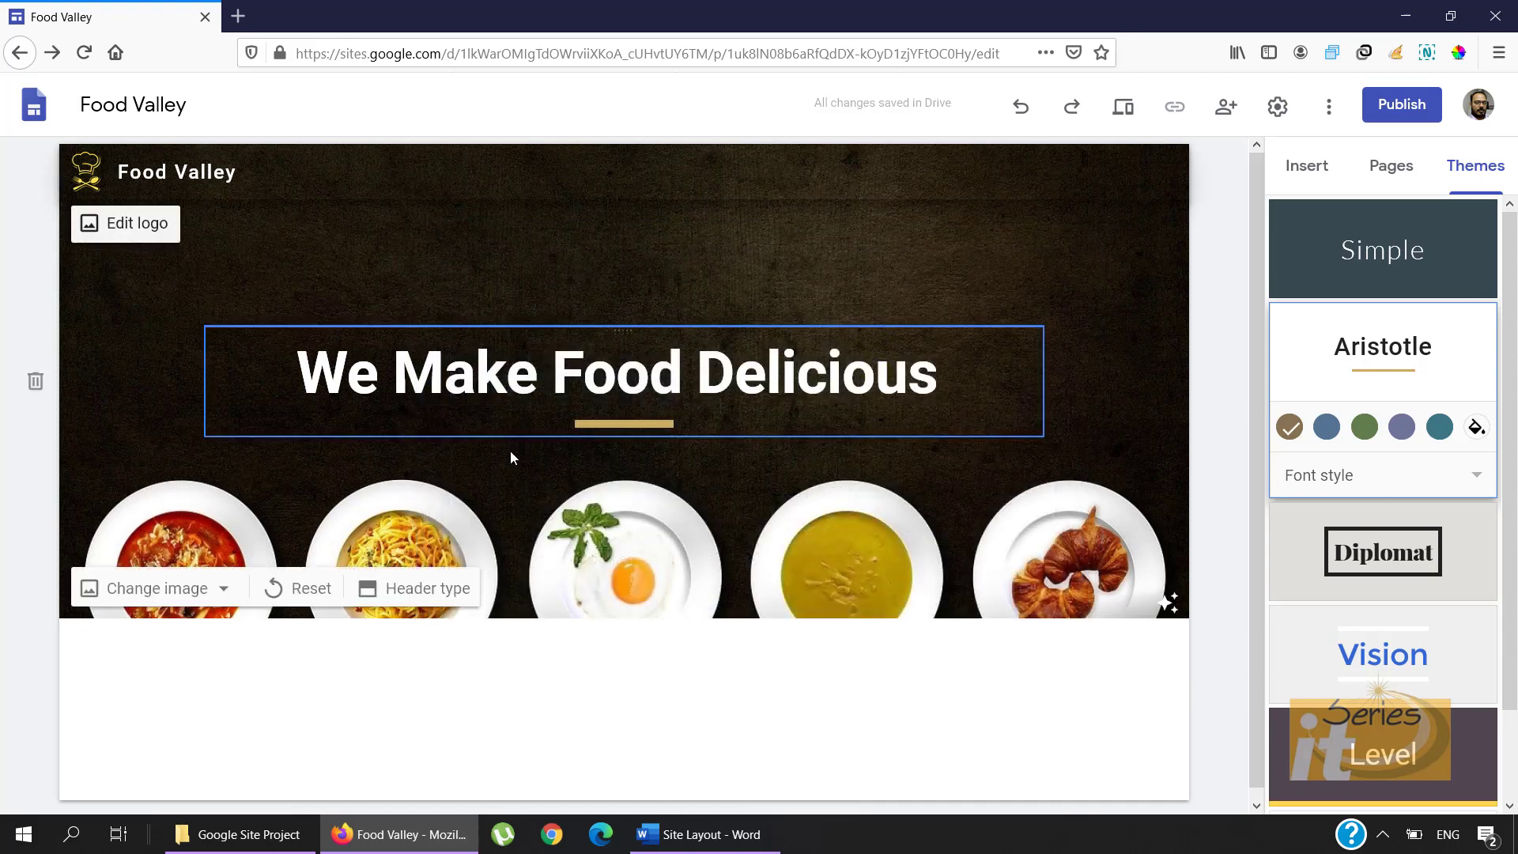
pyautogui.click(458, 370)
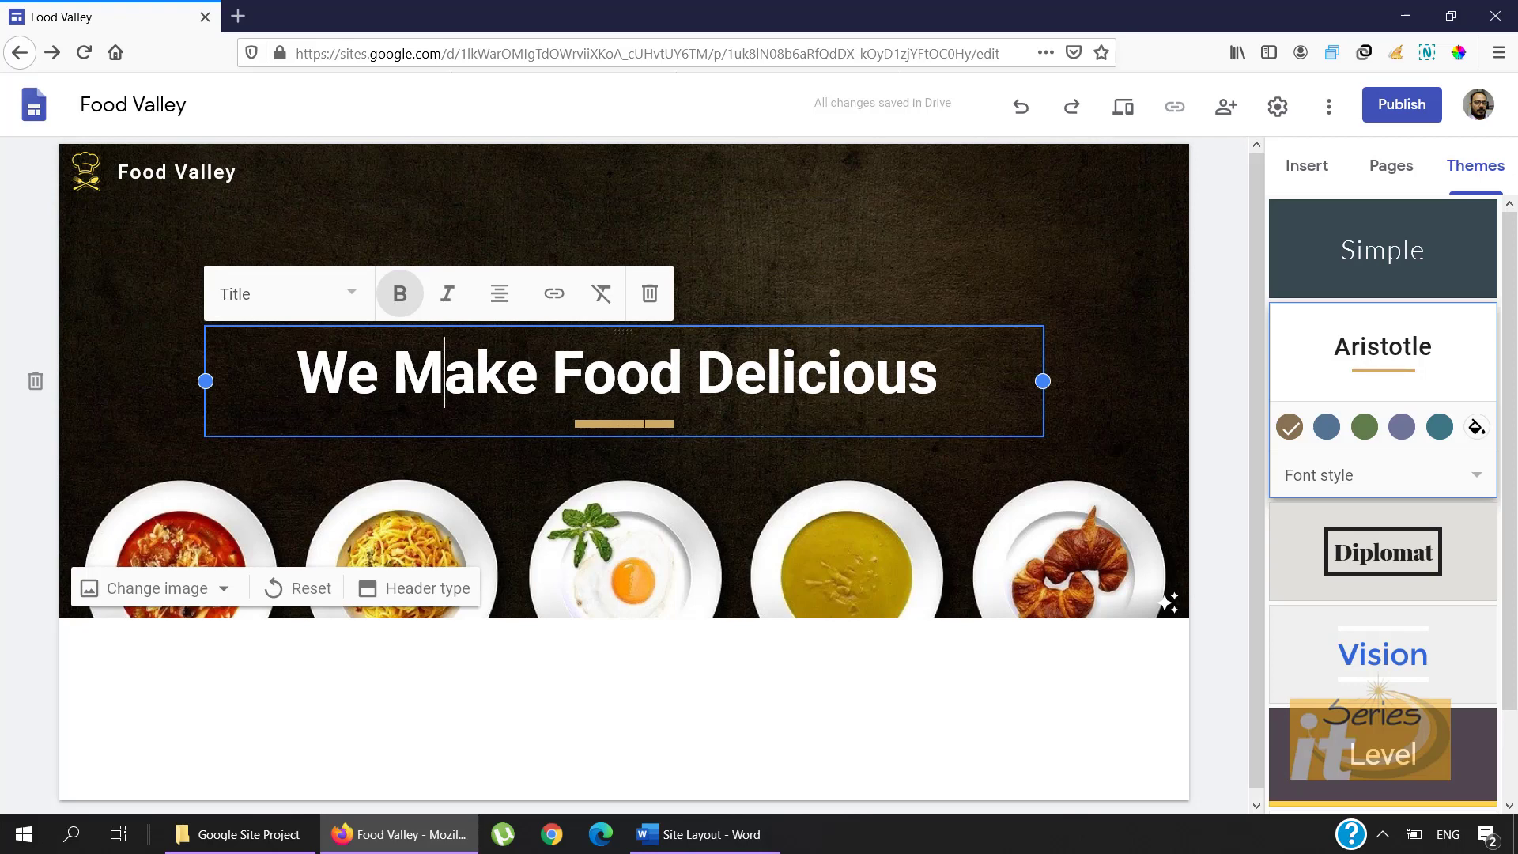
pyautogui.click(645, 423)
pyautogui.click(1027, 654)
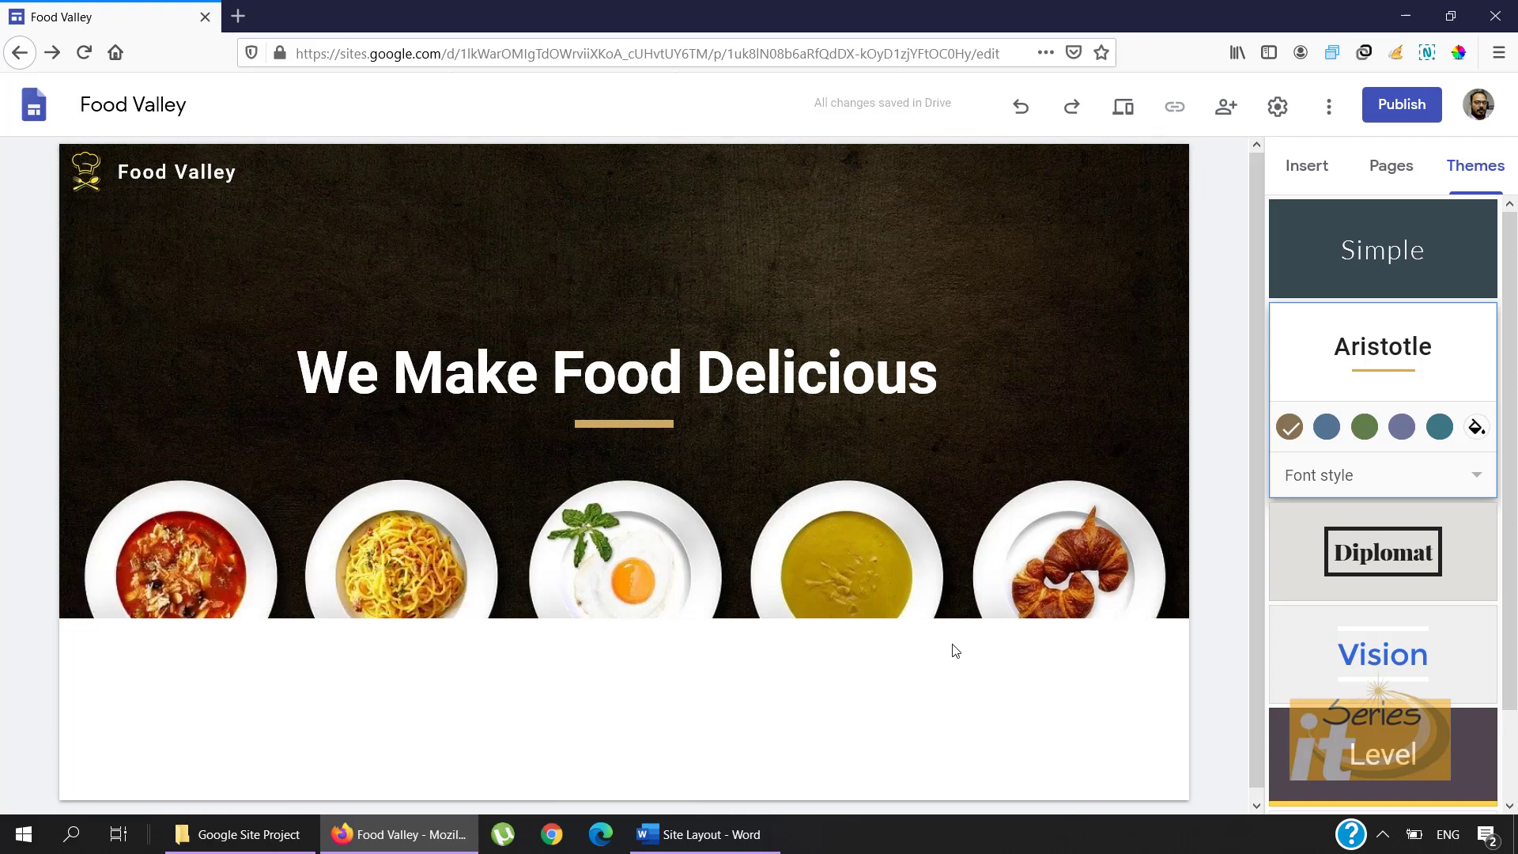
# Step: Check the Site Layout document in Word and find the white-space image in Images > Header Footer Logo white space in File Explorer
pyautogui.scroll(-1, 956, 650)
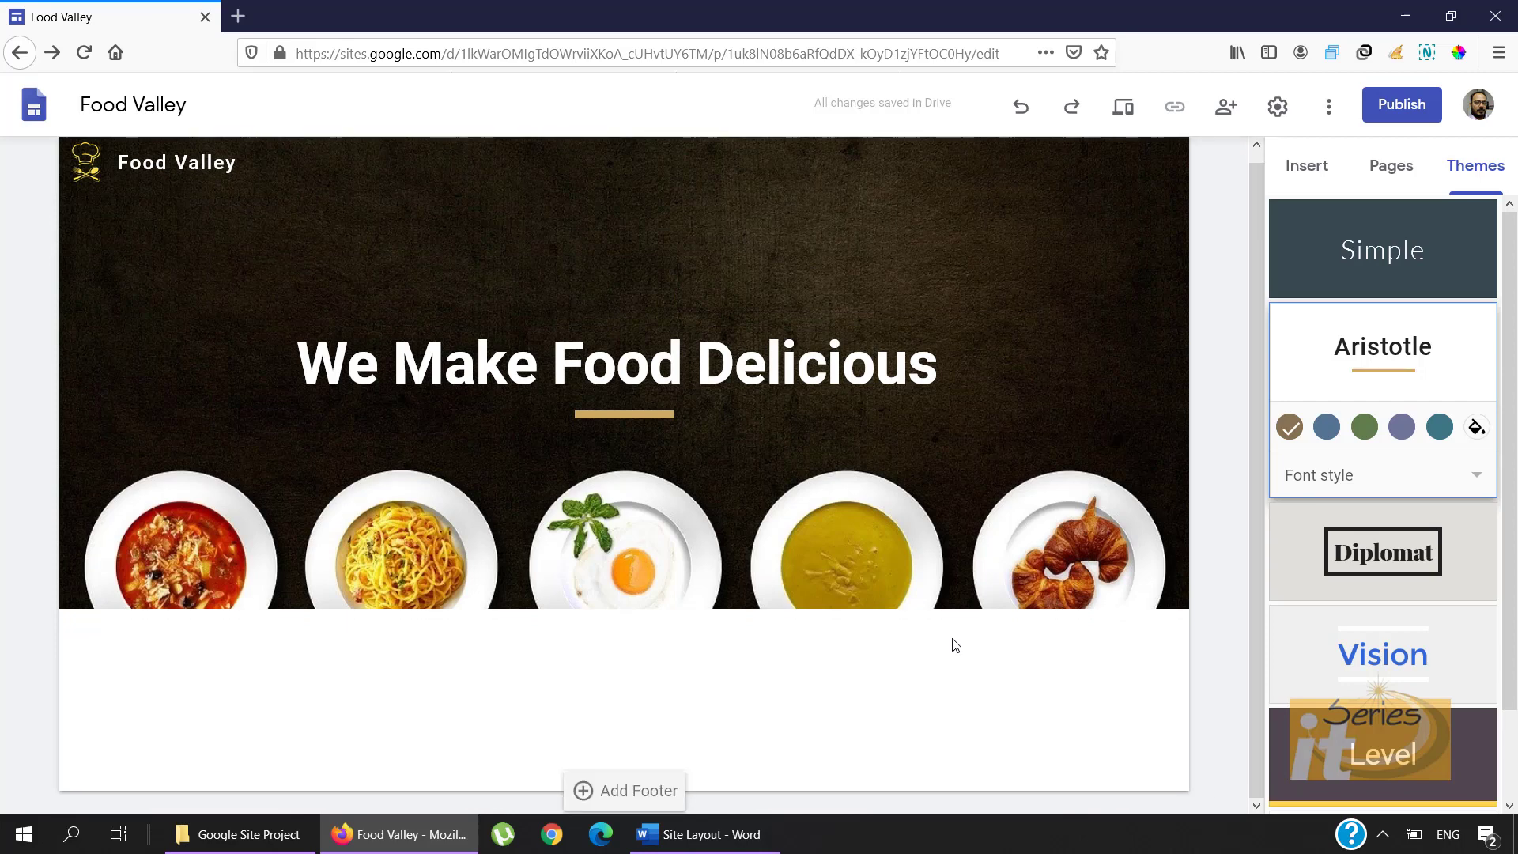
pyautogui.click(747, 844)
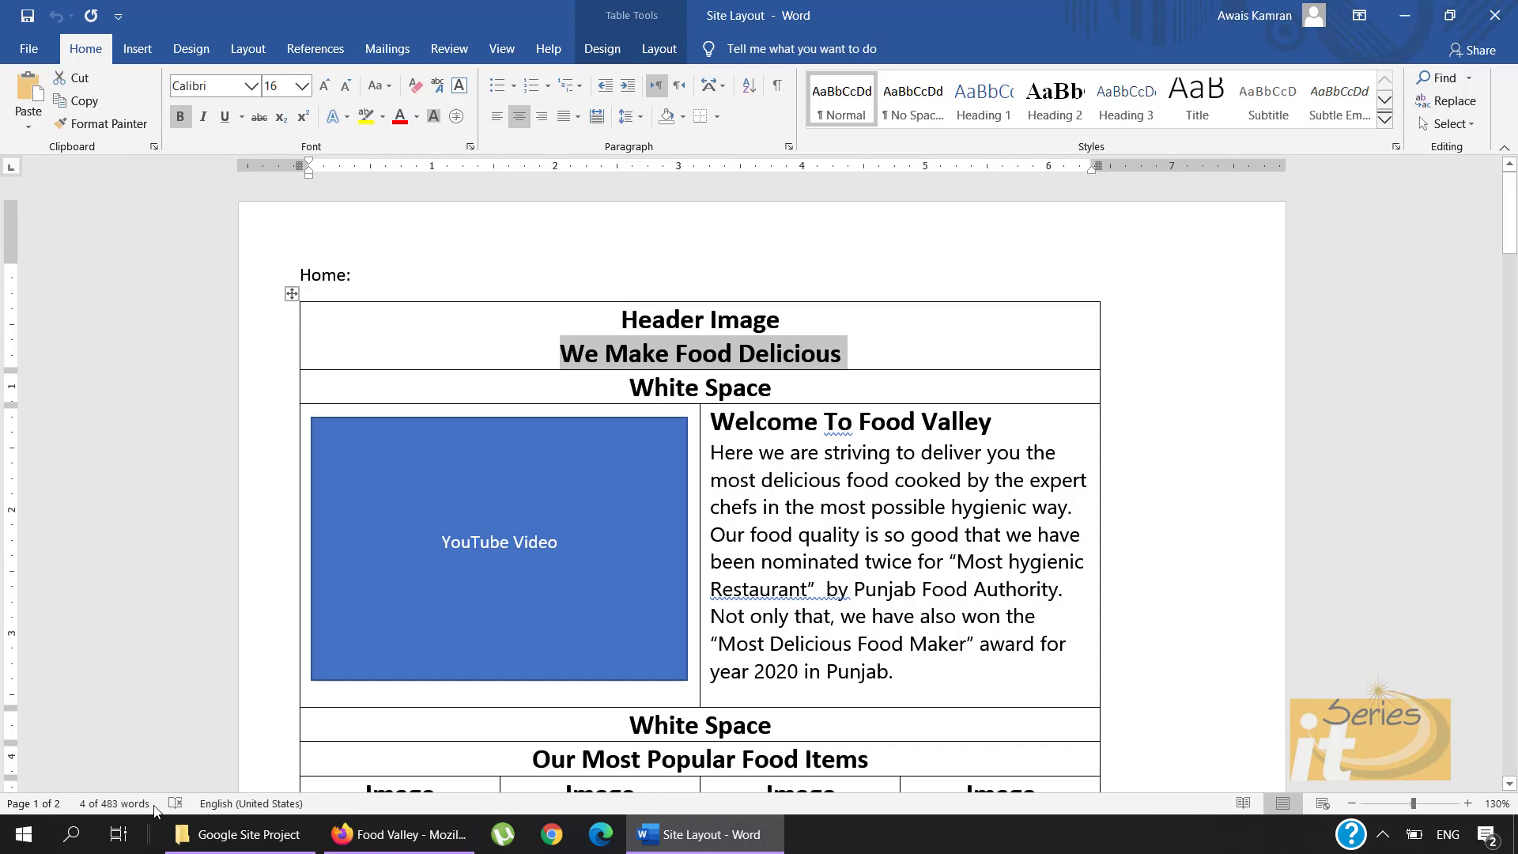
pyautogui.click(221, 835)
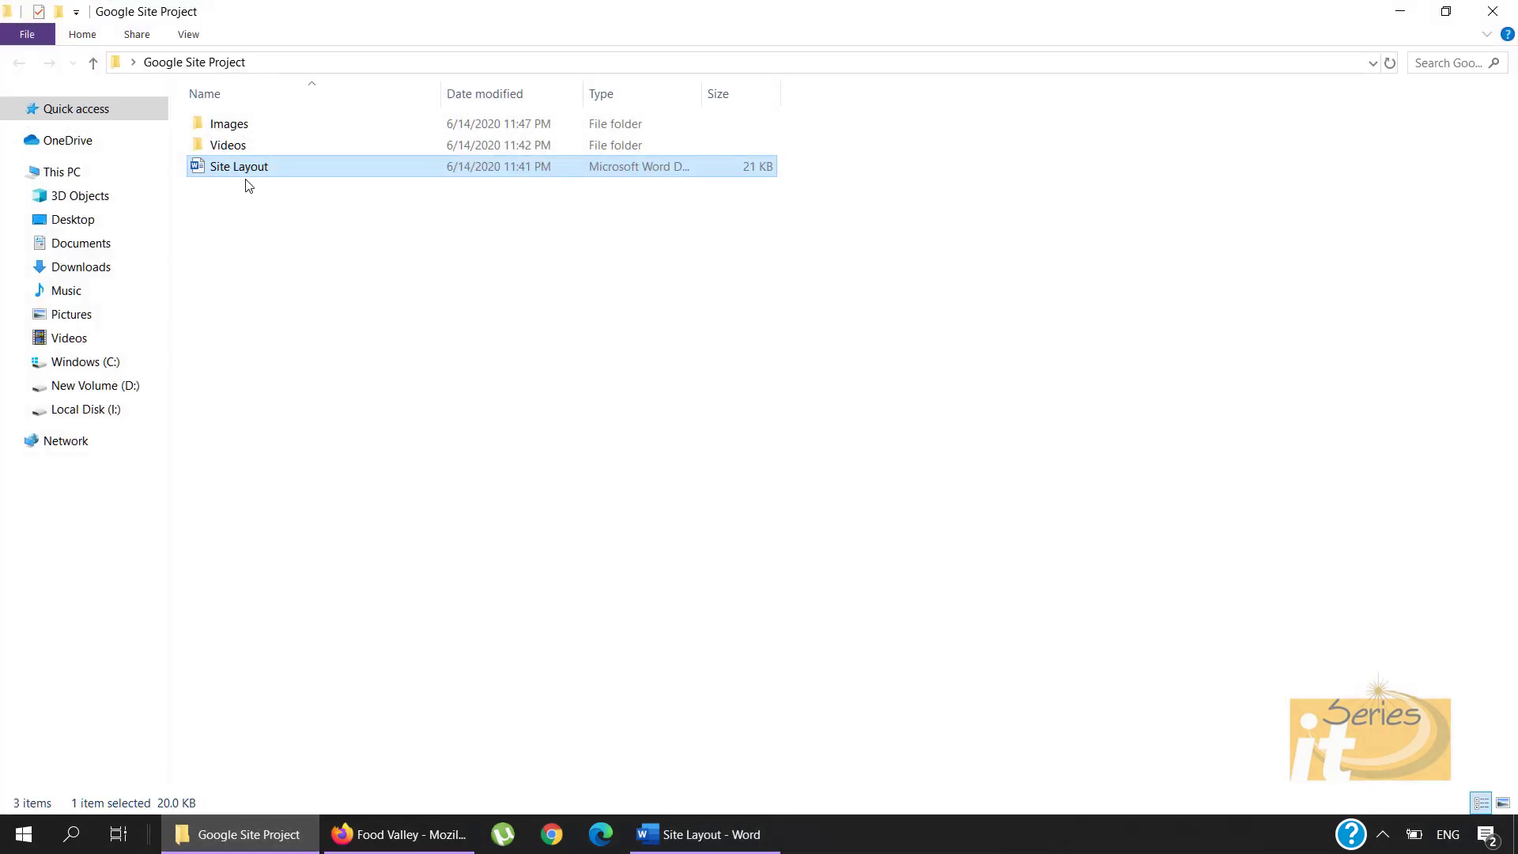
pyautogui.doubleClick(237, 125)
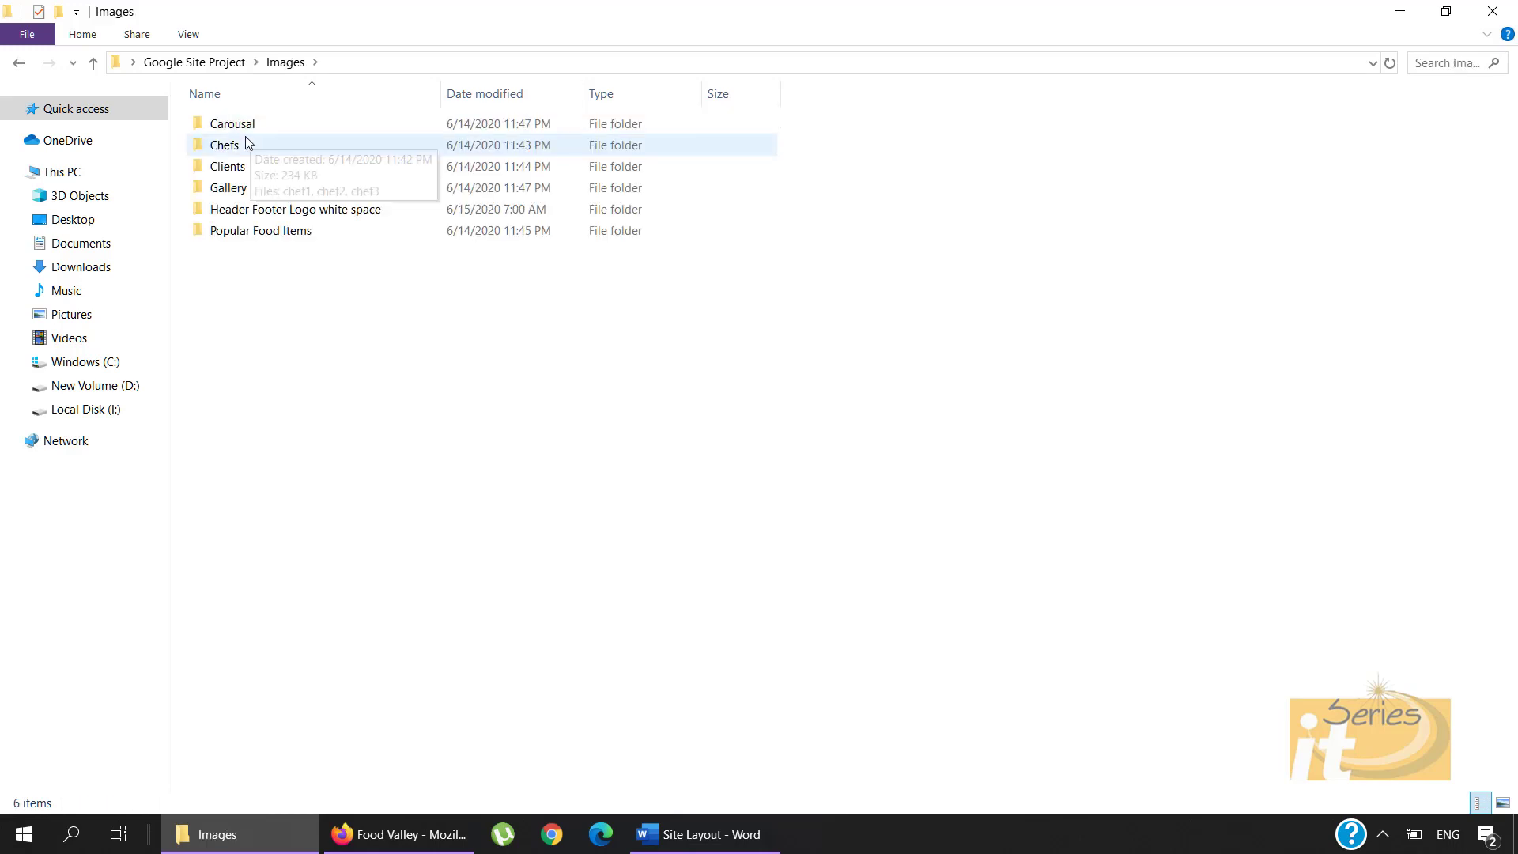
pyautogui.doubleClick(251, 209)
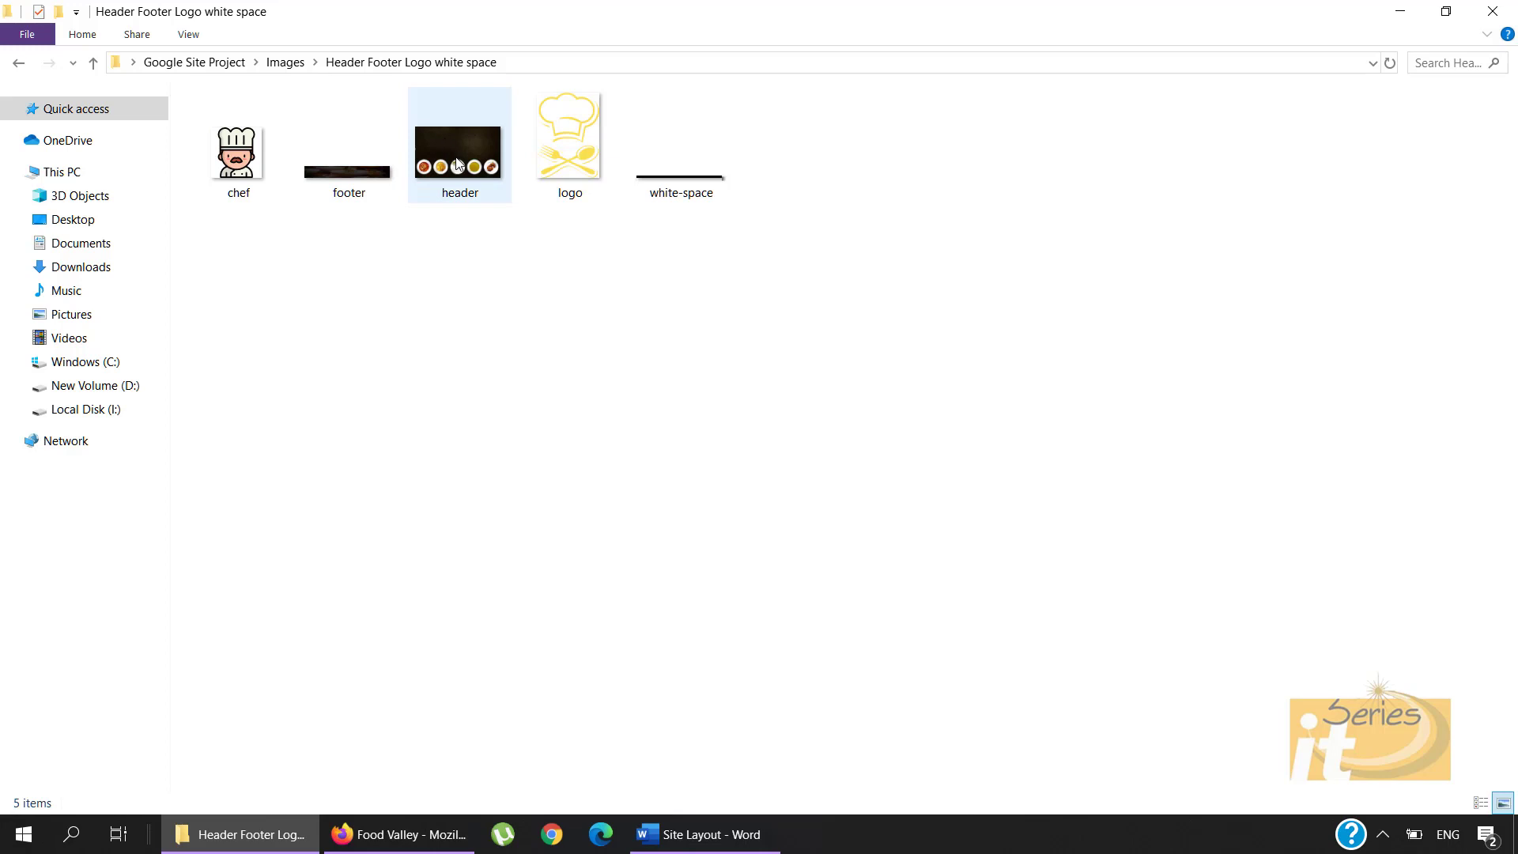
pyautogui.click(714, 189)
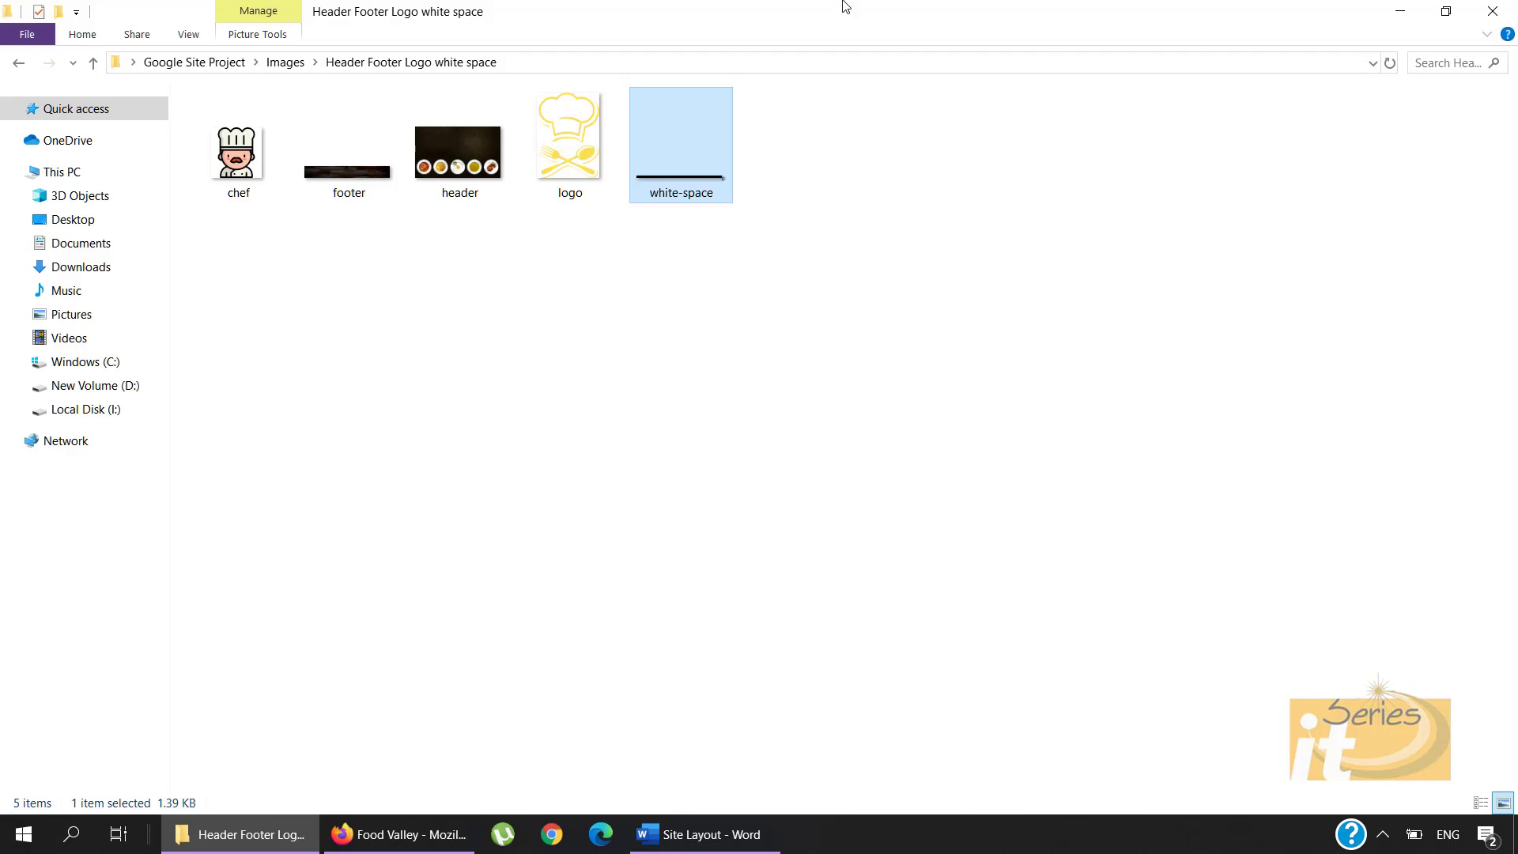
pyautogui.click(1401, 11)
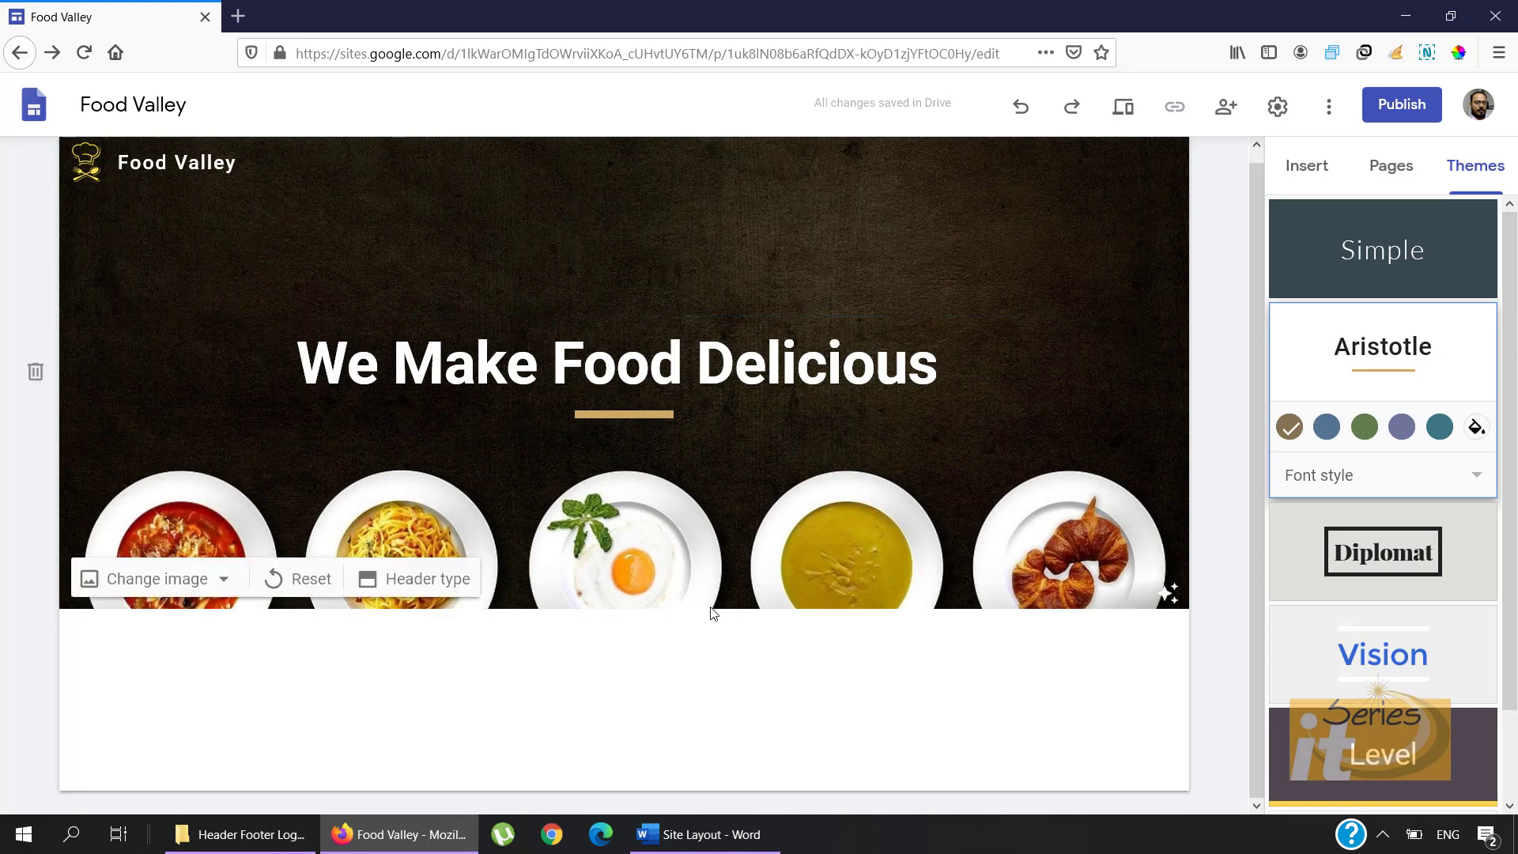
# Step: Back in Google Sites, insert the single image-beside-text layout below the header and set its section background to Emphasis 2
pyautogui.moveTo(1090, 743)
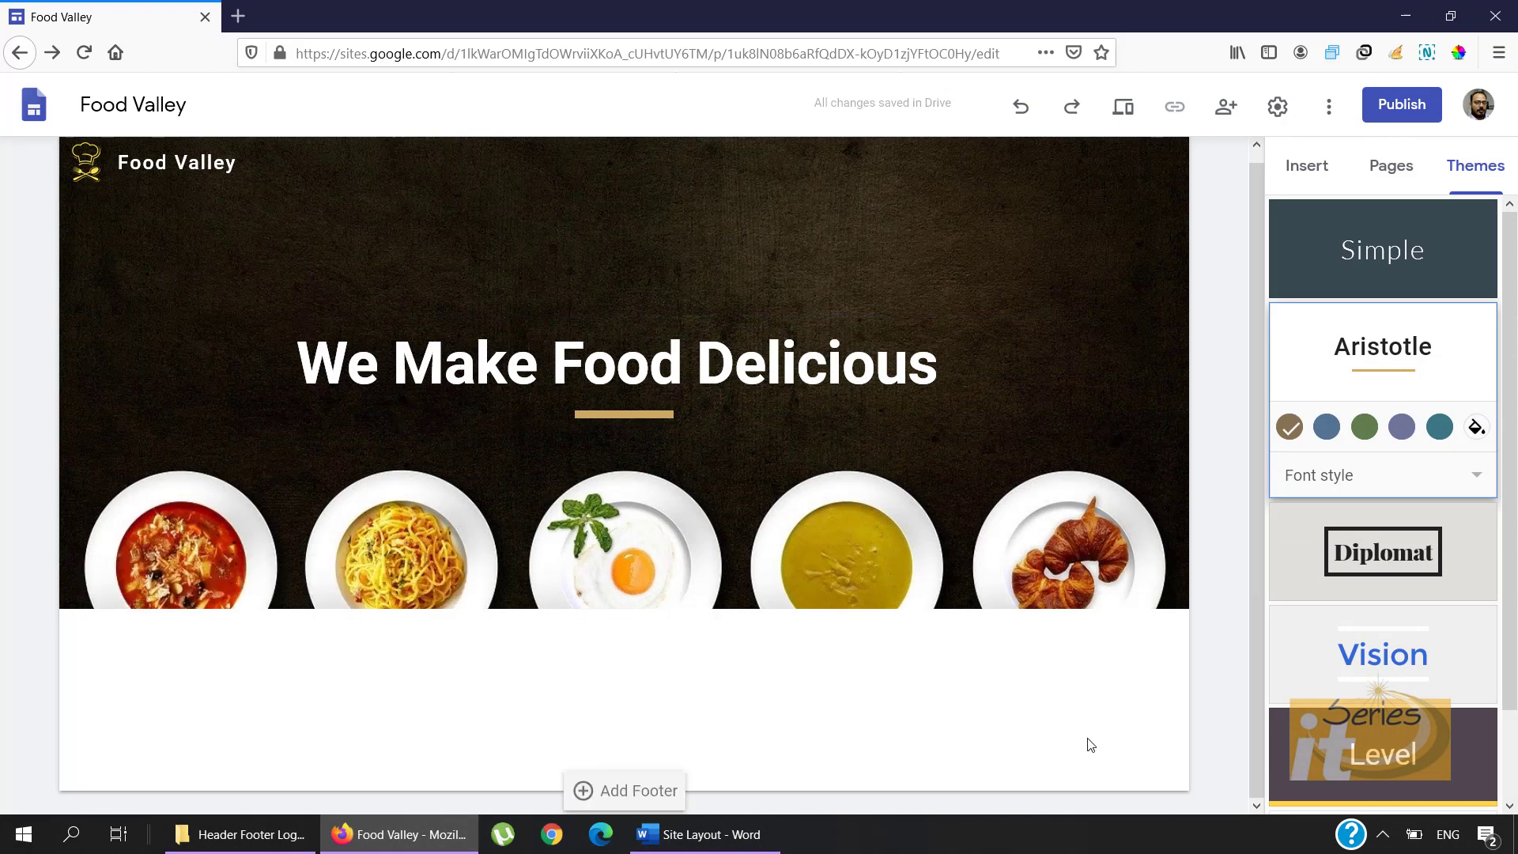
pyautogui.click(1310, 171)
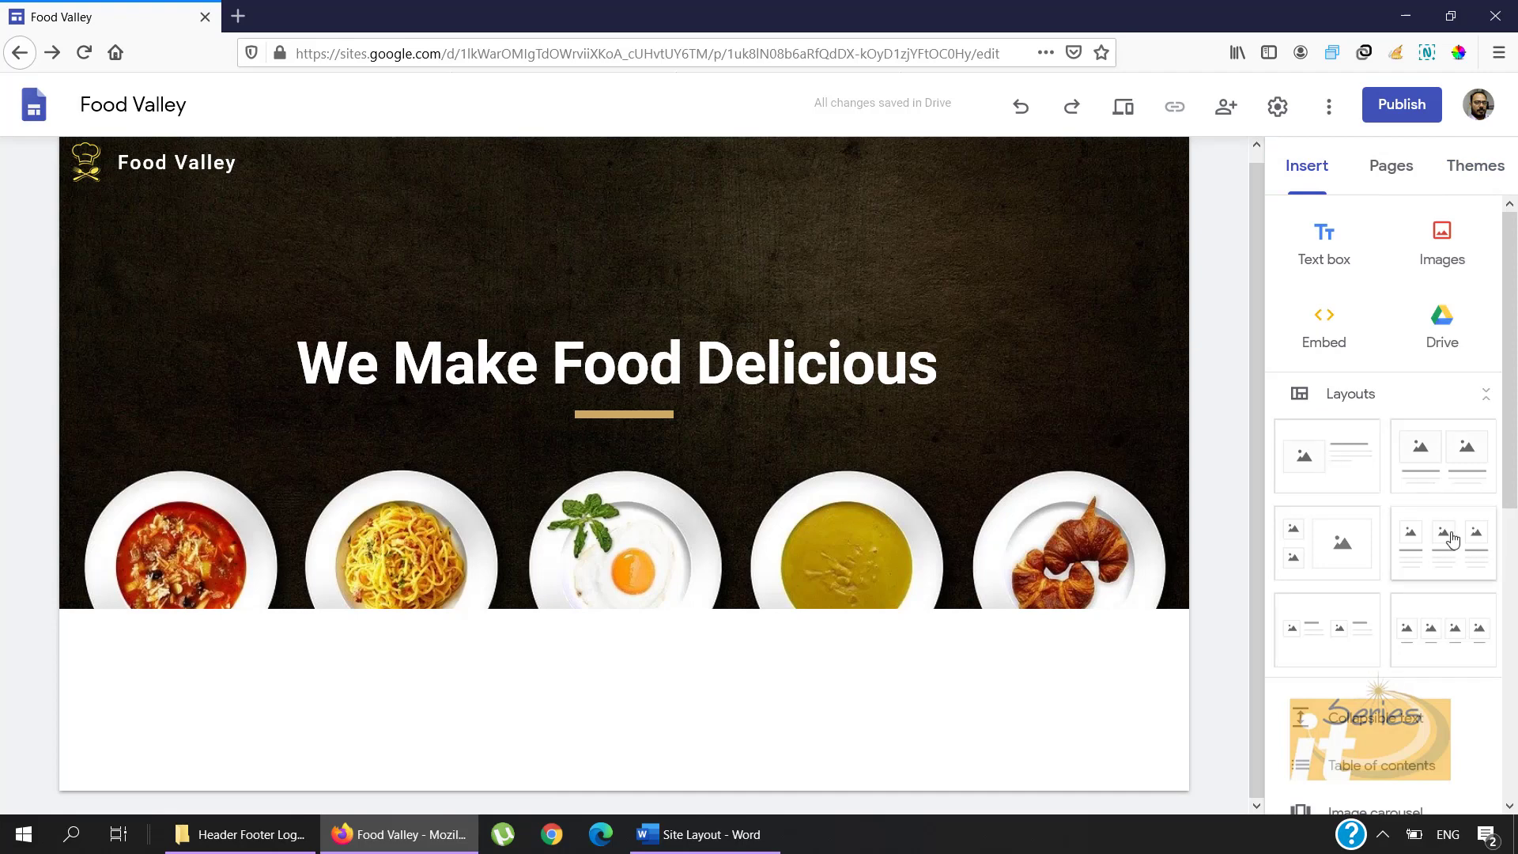
pyautogui.moveTo(1171, 606)
pyautogui.click(1337, 456)
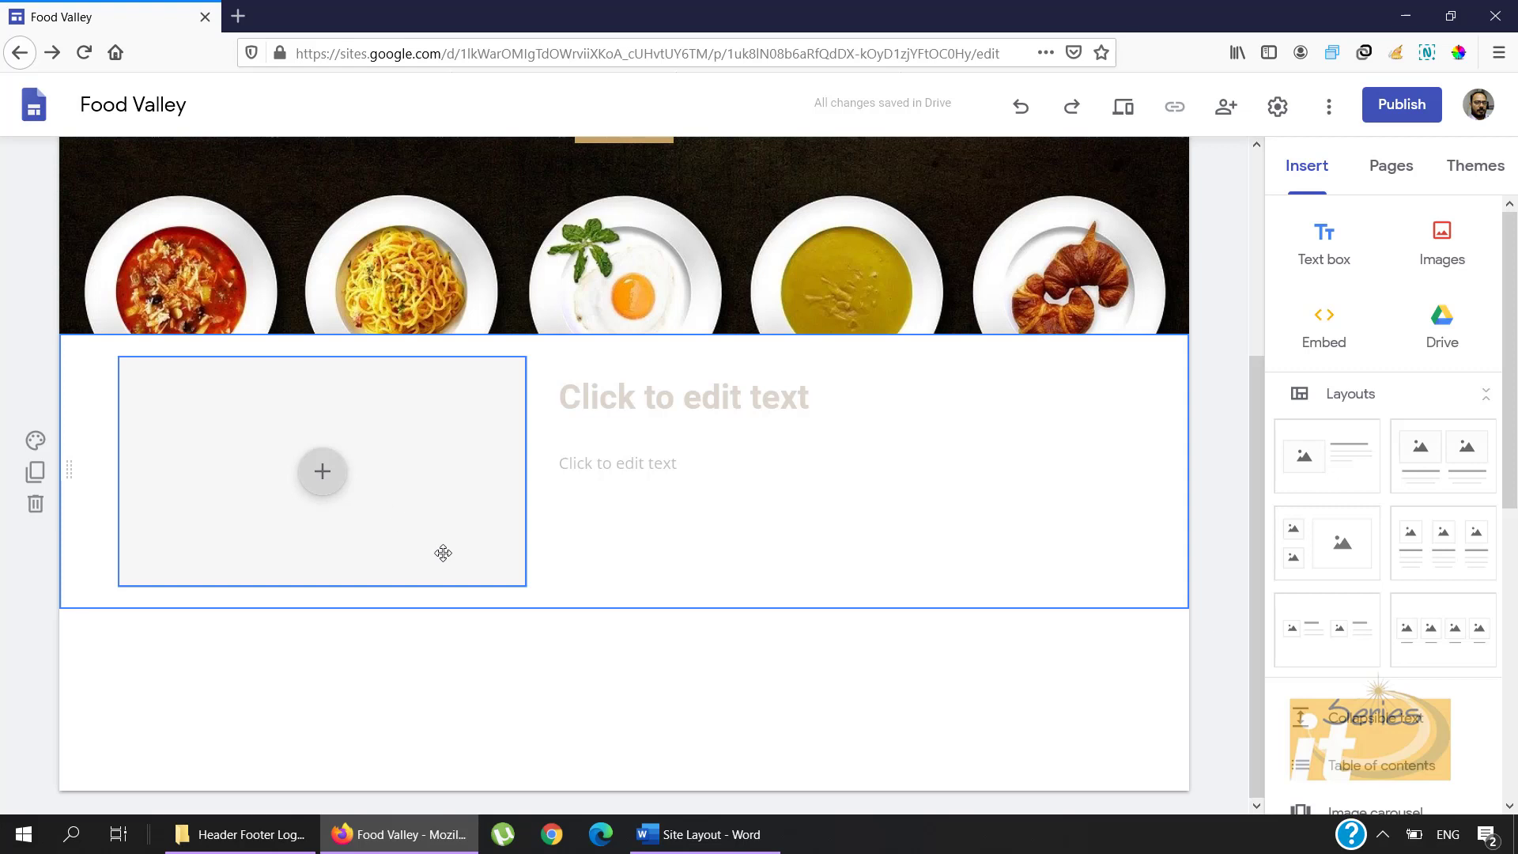
pyautogui.click(36, 443)
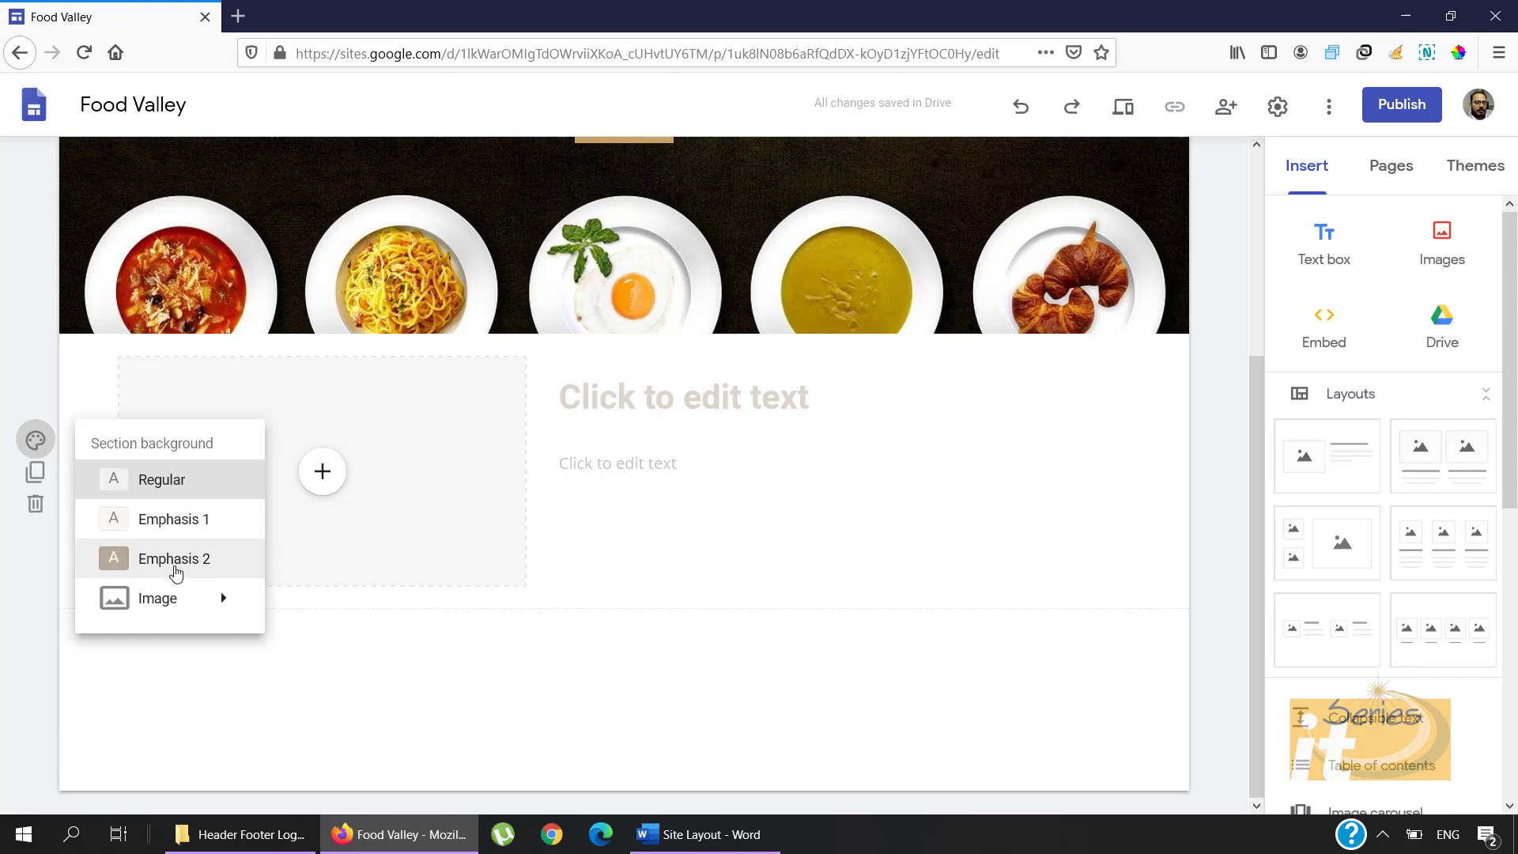
pyautogui.click(175, 563)
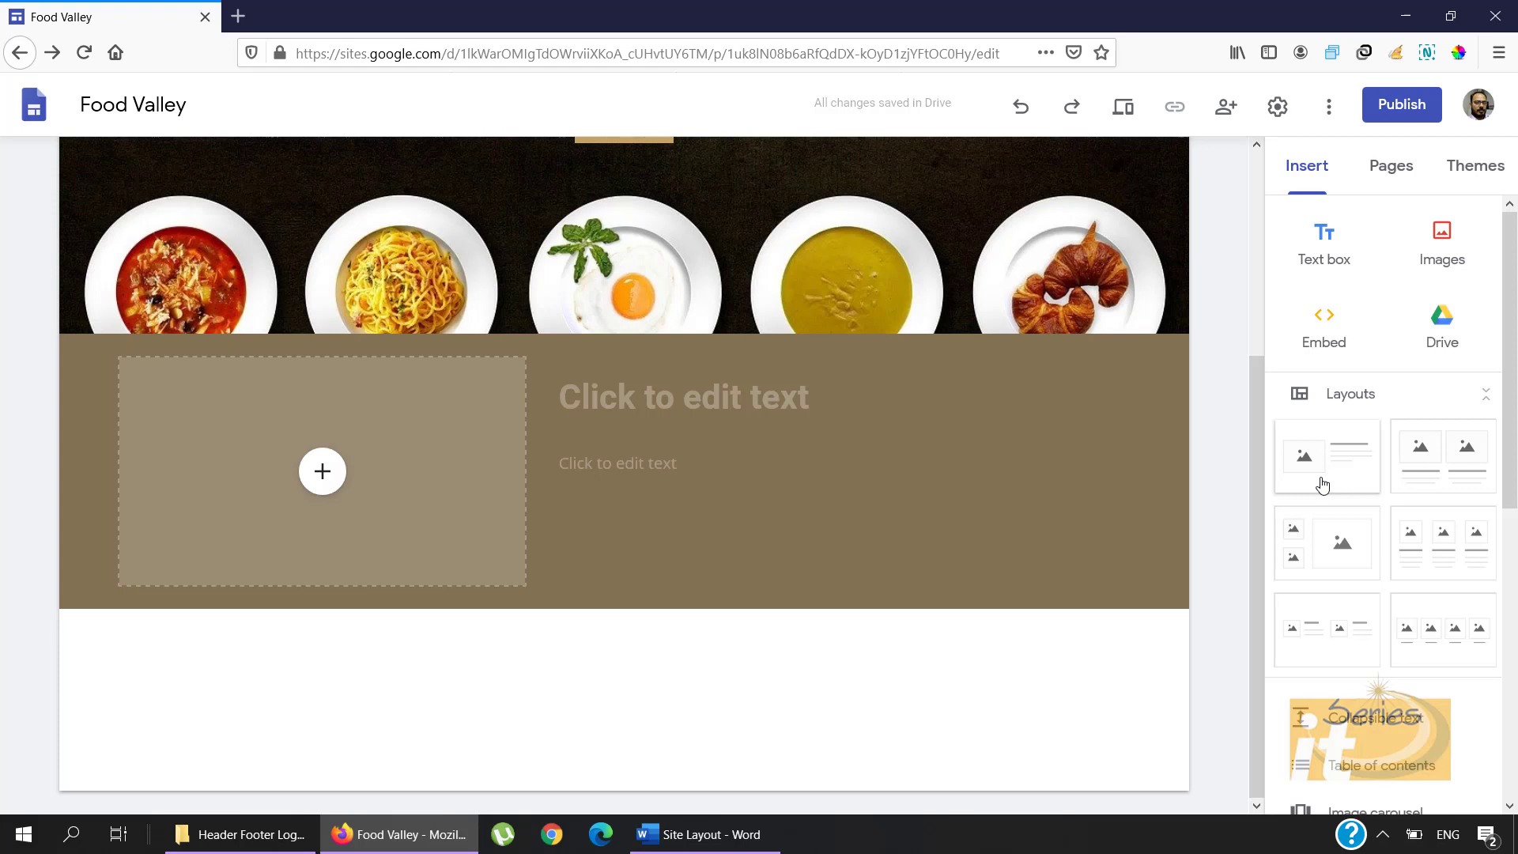
# Step: Apply the logo color to the theme from the brand images settings, close the settings and check the recolored page
pyautogui.click(1278, 108)
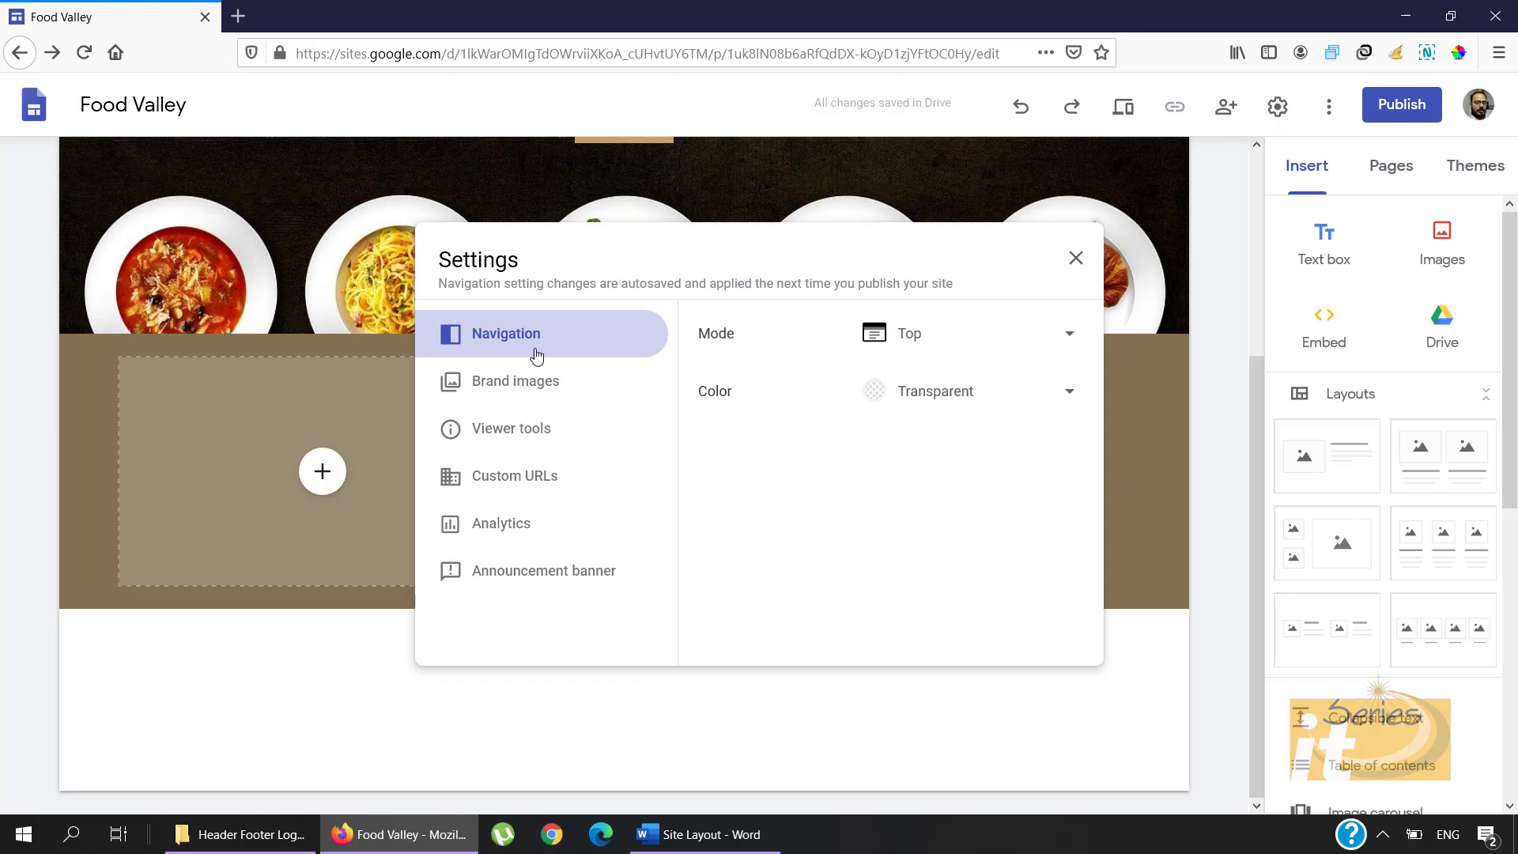
pyautogui.click(512, 399)
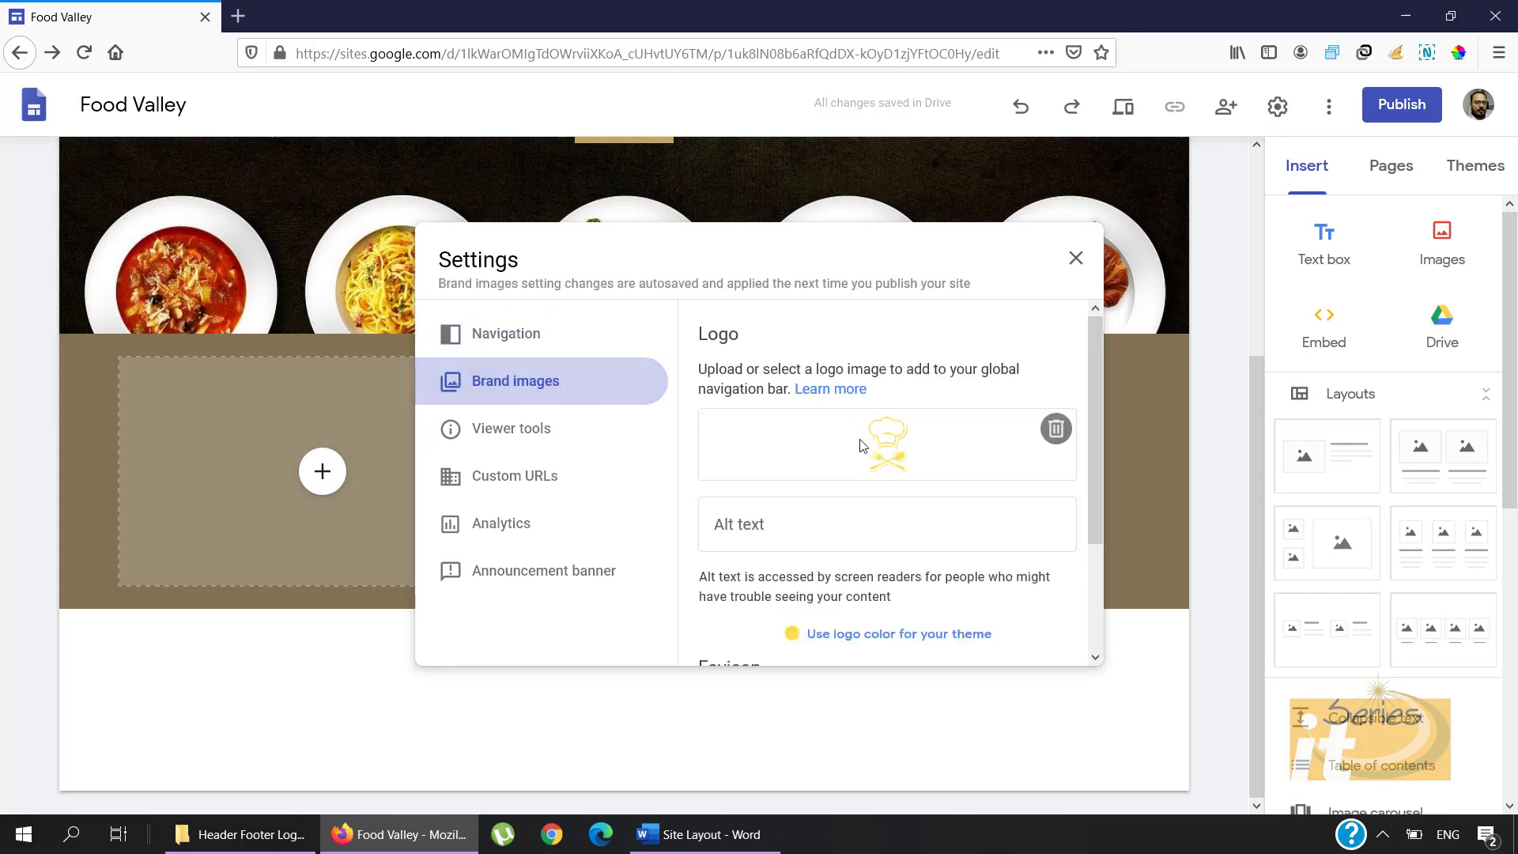
pyautogui.scroll(-3, 870, 447)
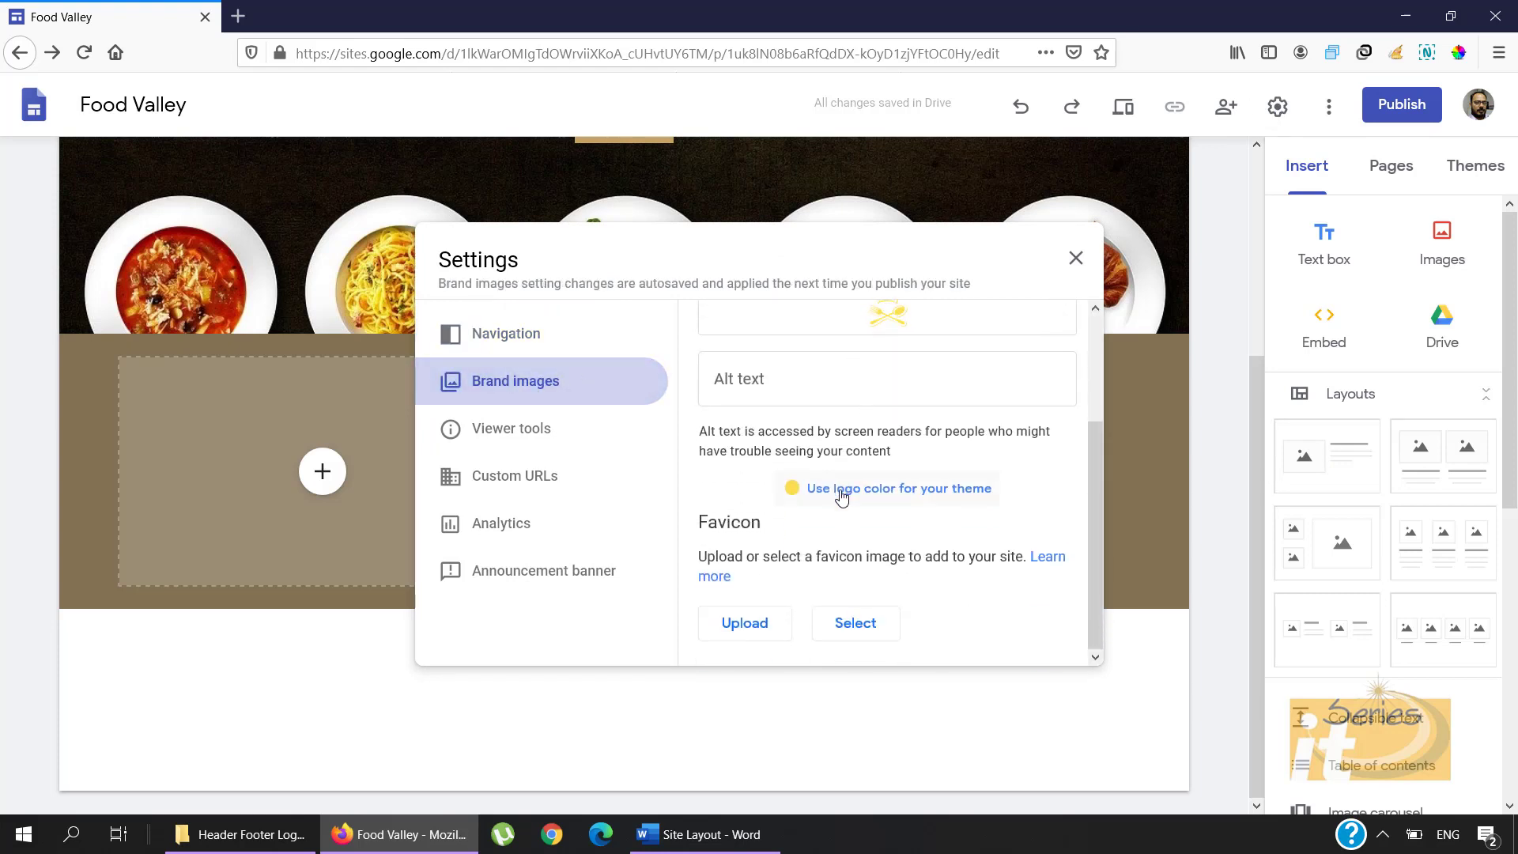
pyautogui.click(842, 490)
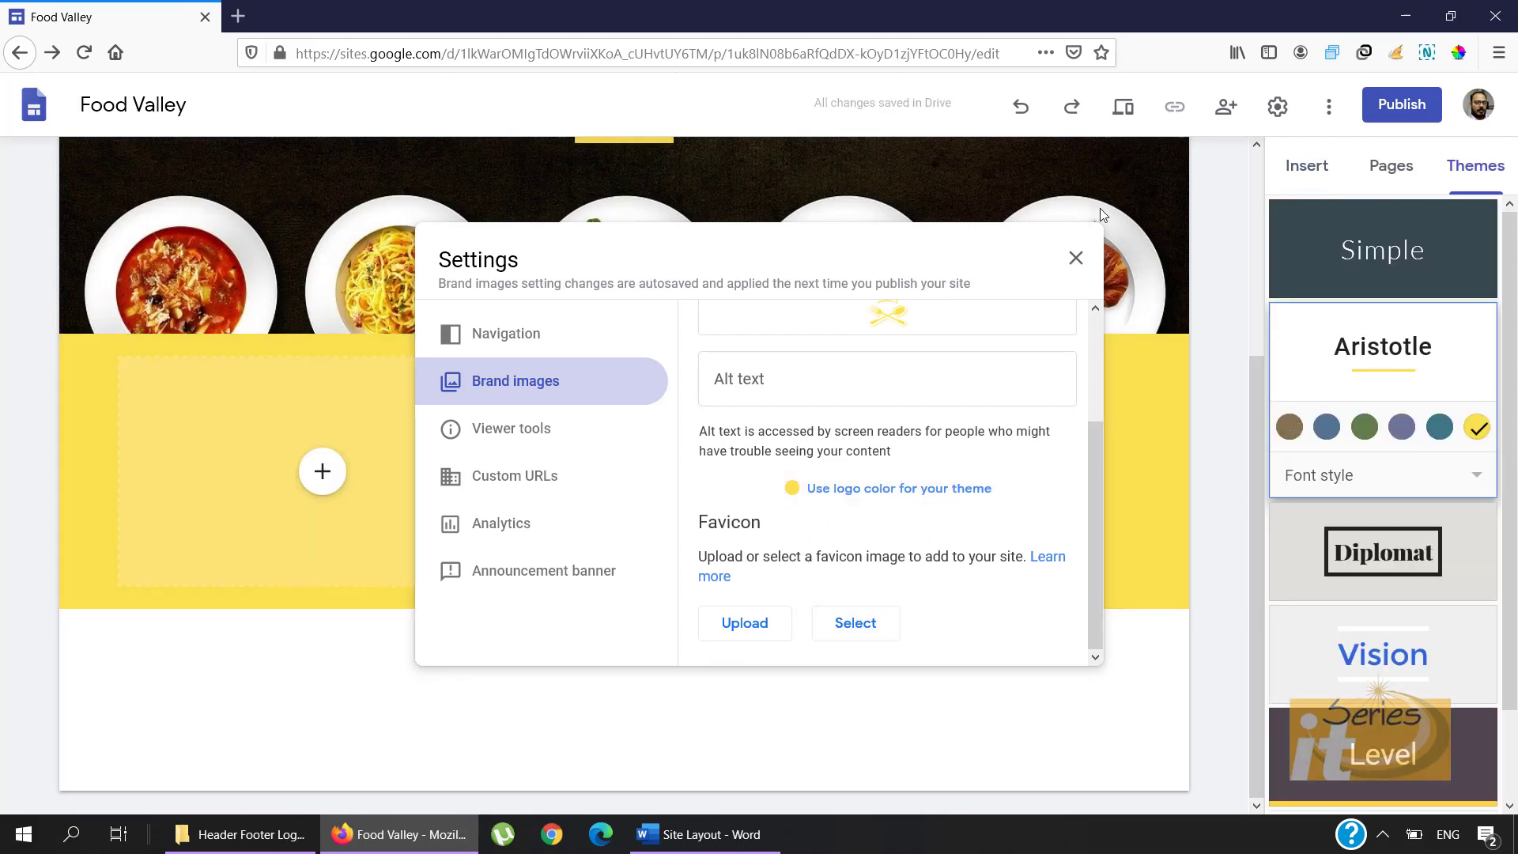
pyautogui.click(1074, 259)
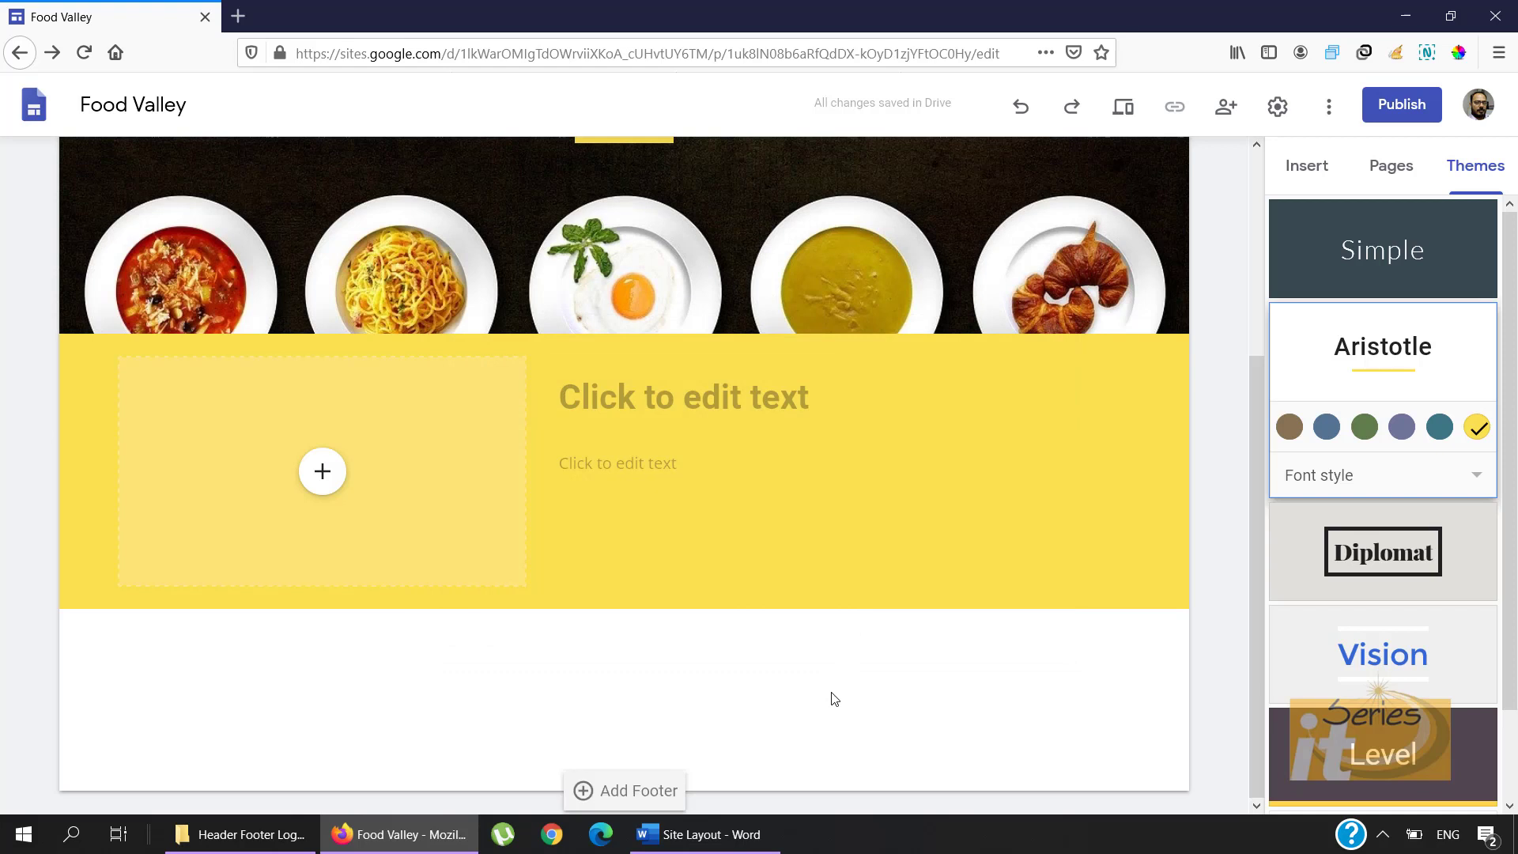
pyautogui.scroll(2, 832, 699)
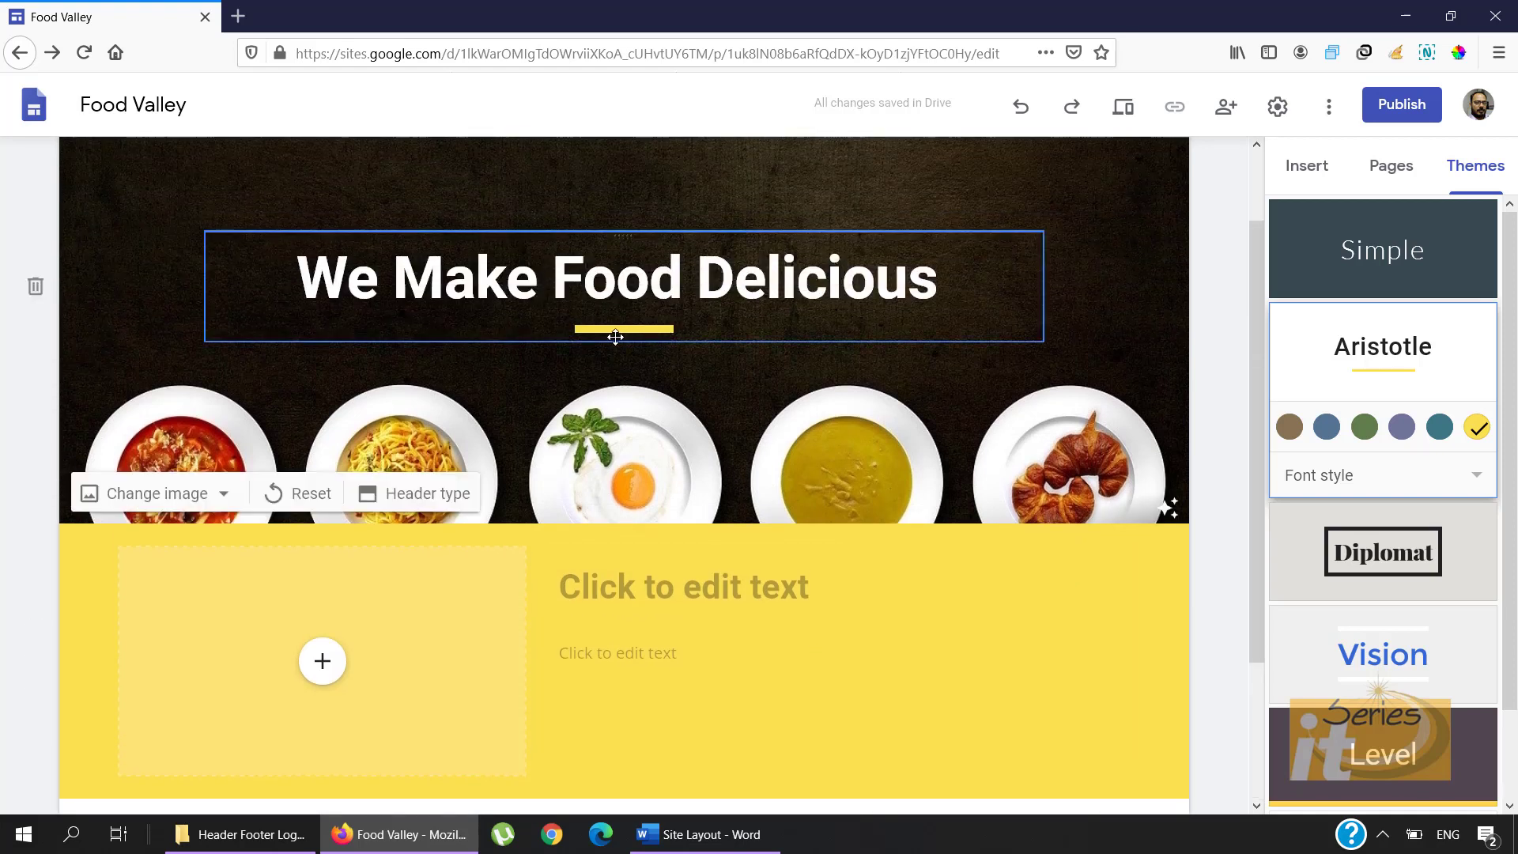
pyautogui.scroll(-2, 707, 628)
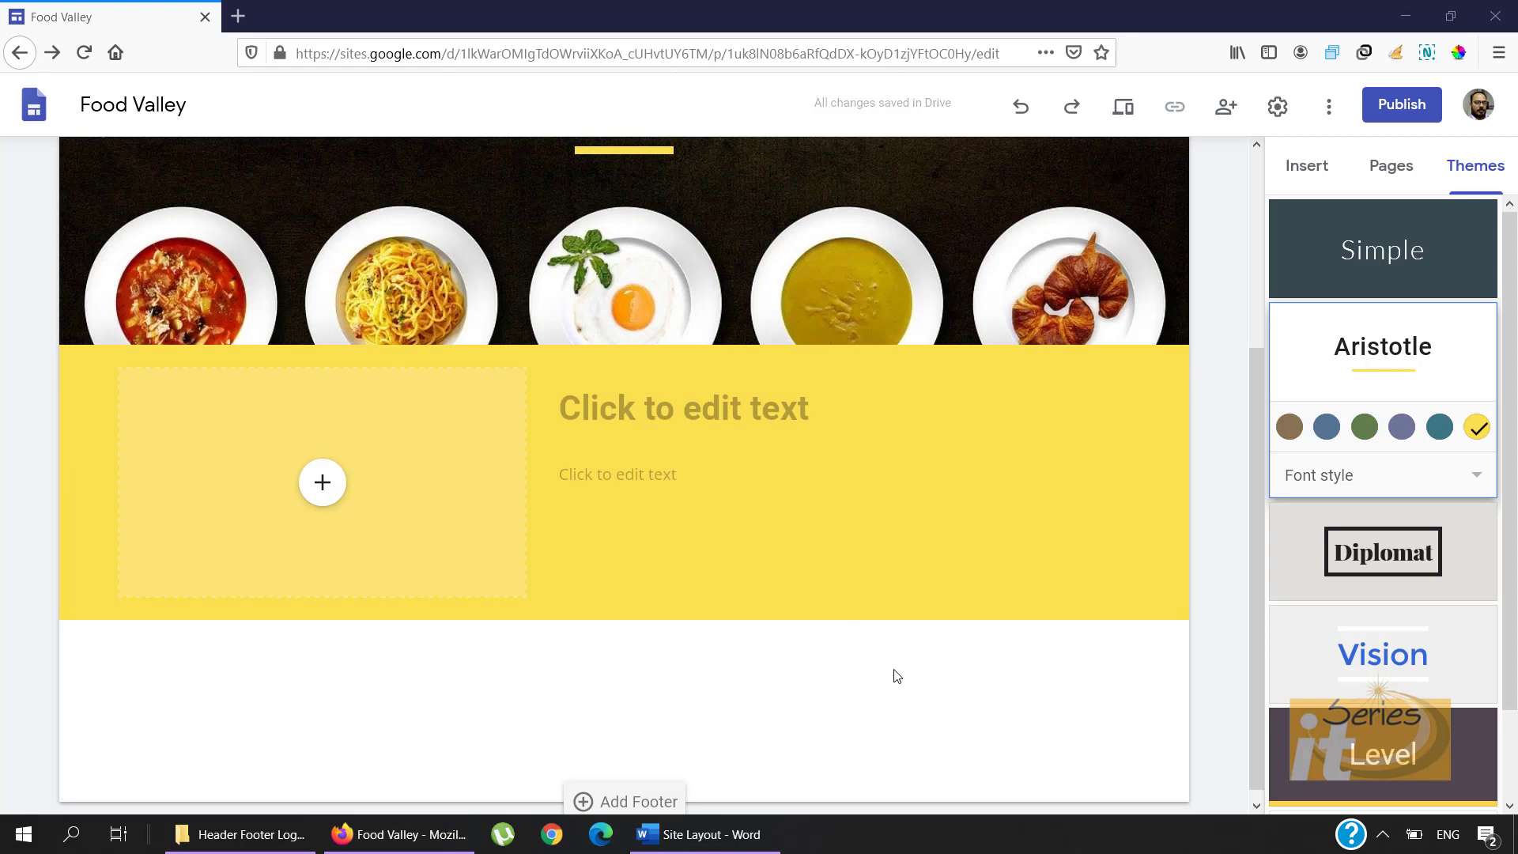
pyautogui.click(322, 485)
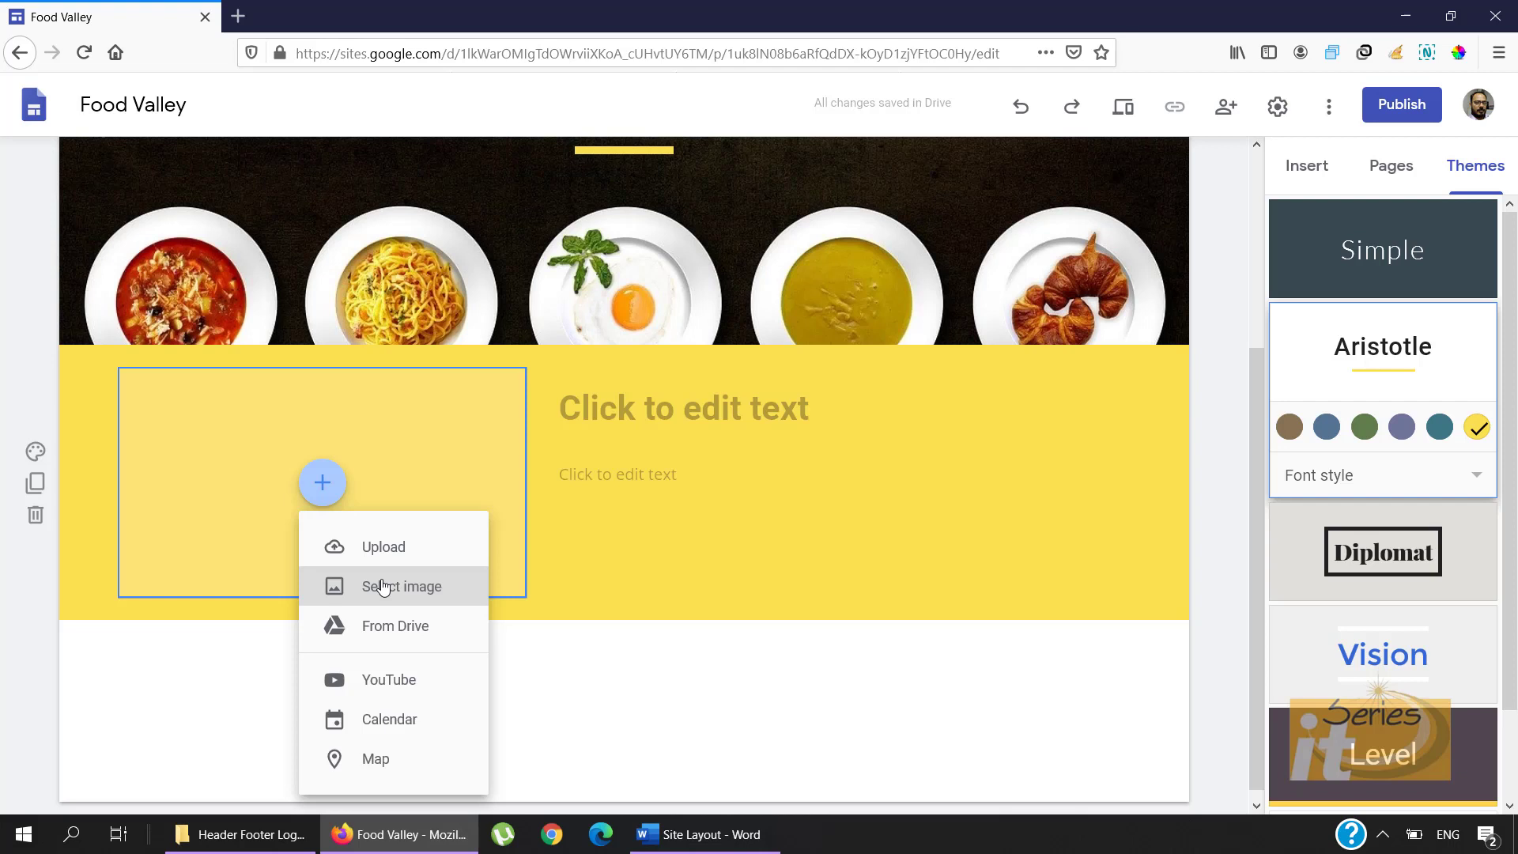
pyautogui.click(385, 686)
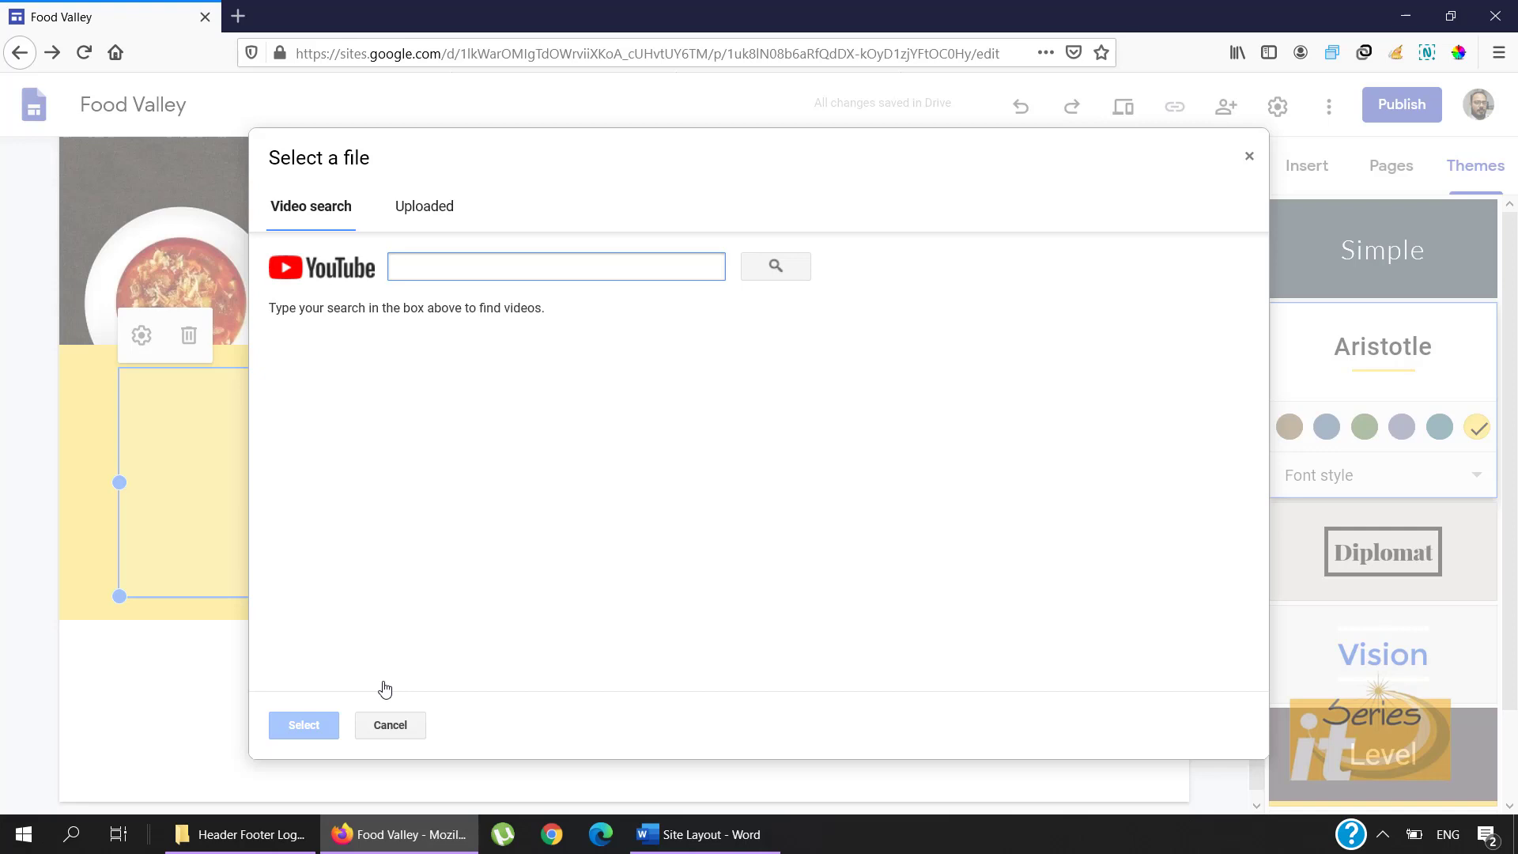
pyautogui.write('https://youtu.be/6y8d-y8Mq0Y')
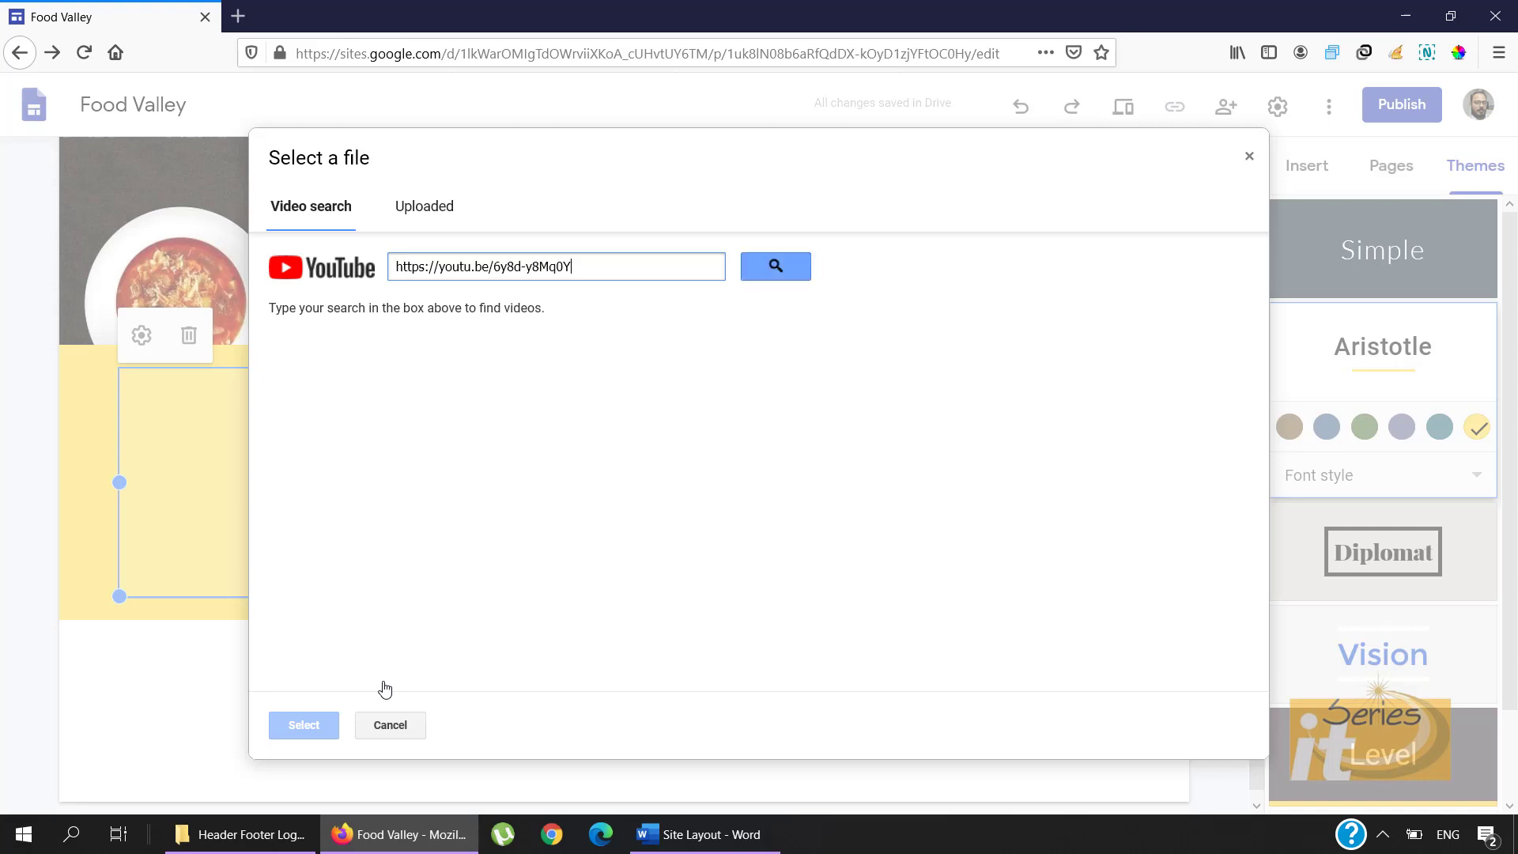
pyautogui.click(785, 266)
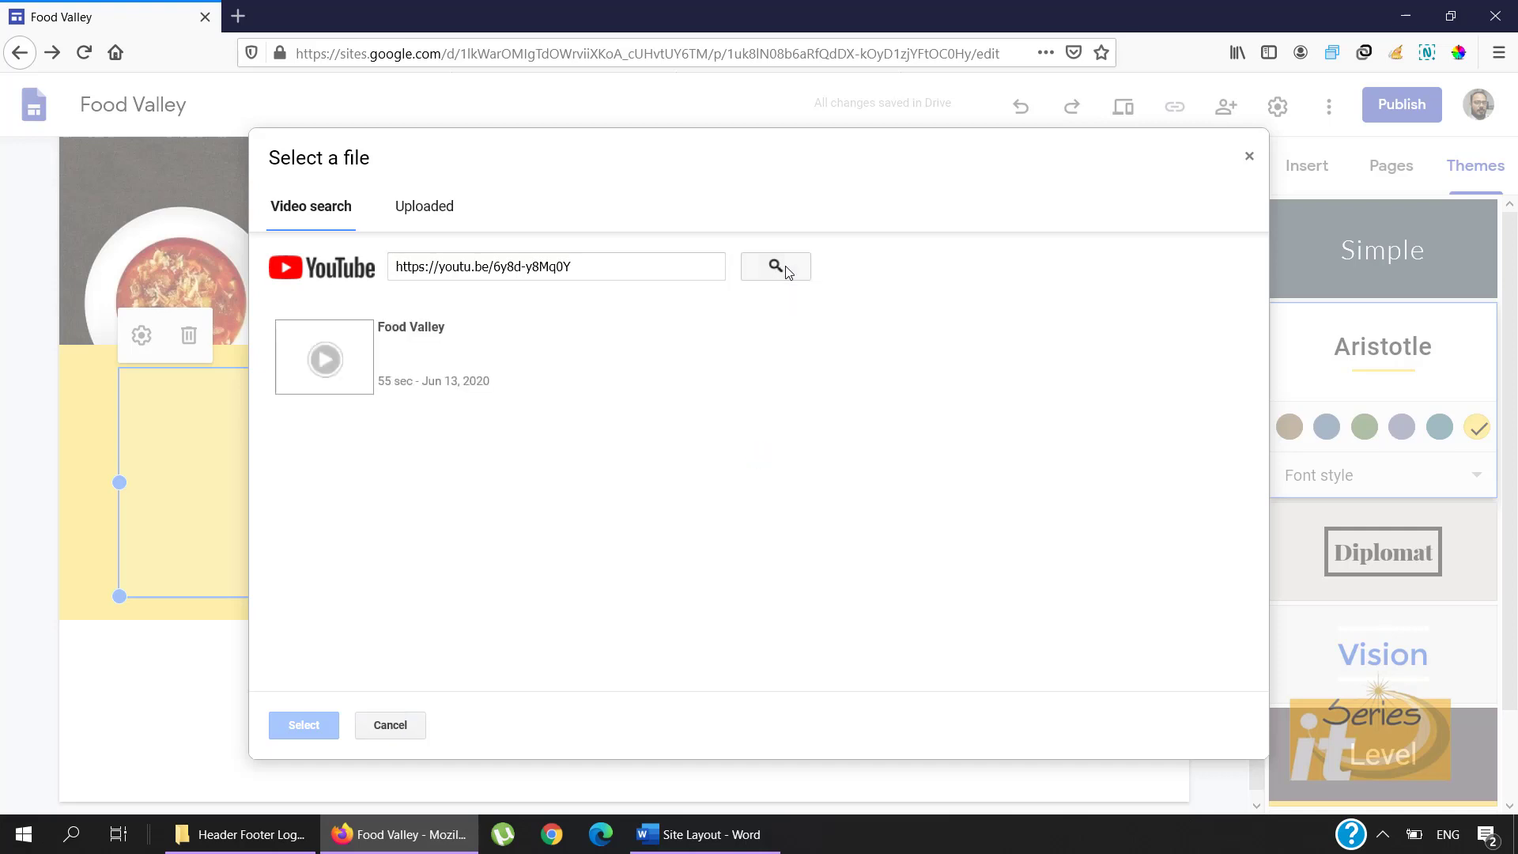
pyautogui.click(348, 360)
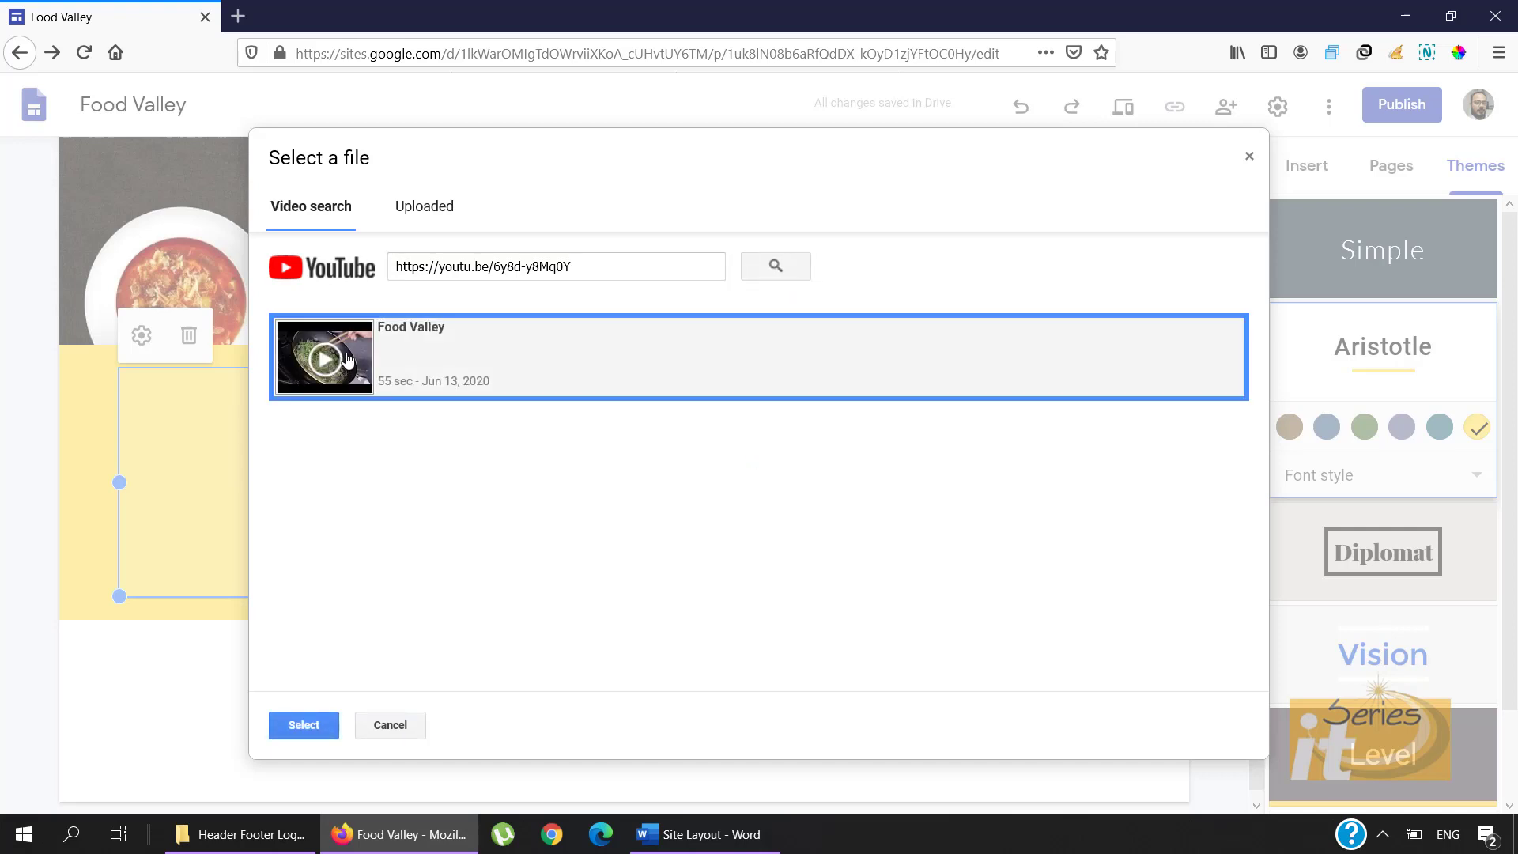
pyautogui.click(298, 722)
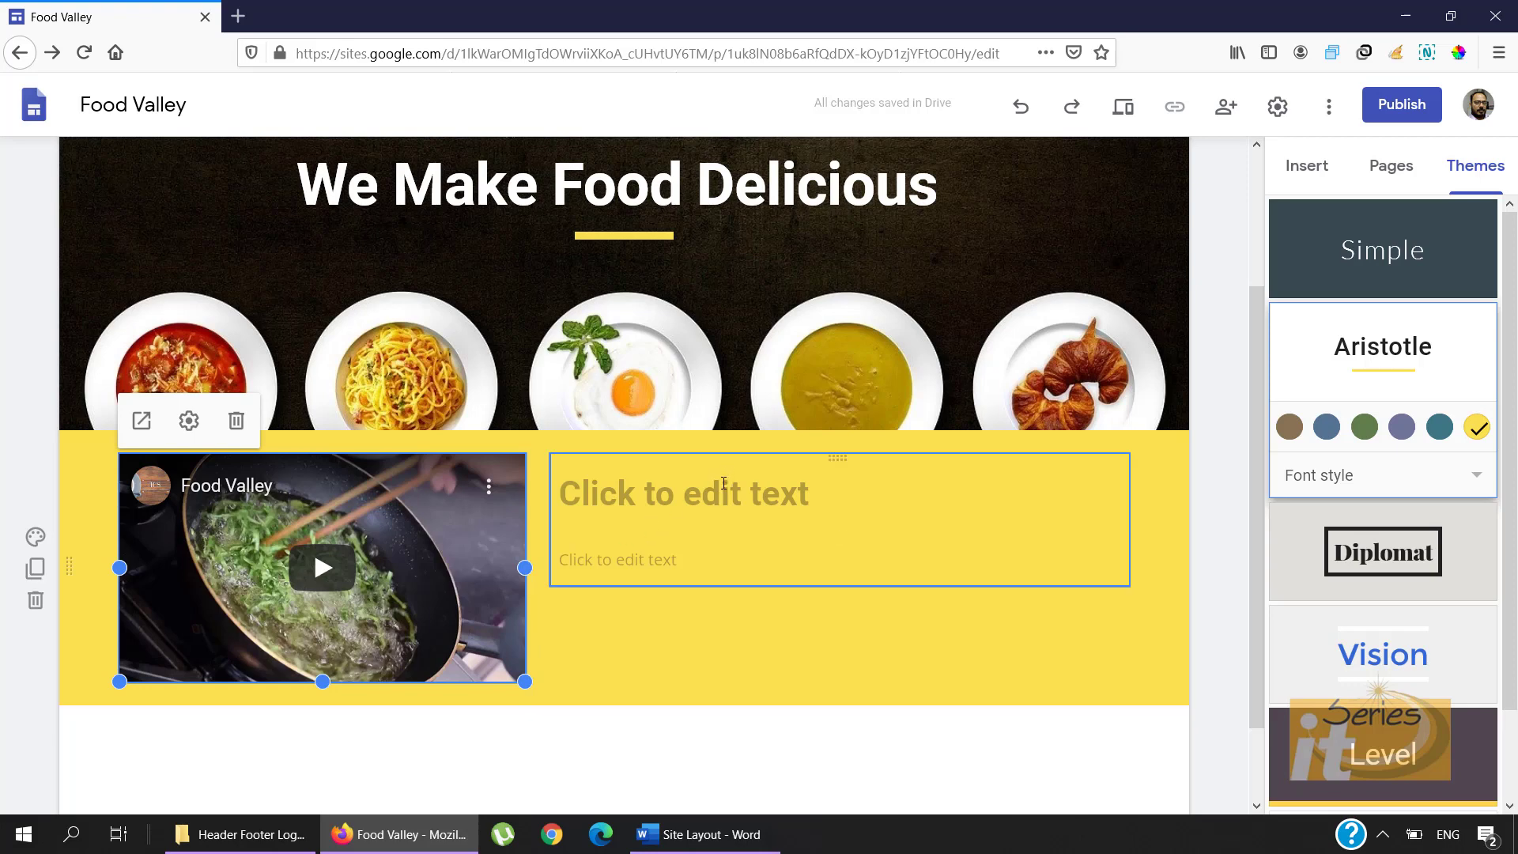
# Step: Copy the heading "Welcome To Food Valley" from the Site Layout document in Word and paste it into the title placeholder beside the video
pyautogui.click(696, 836)
pyautogui.click(839, 423)
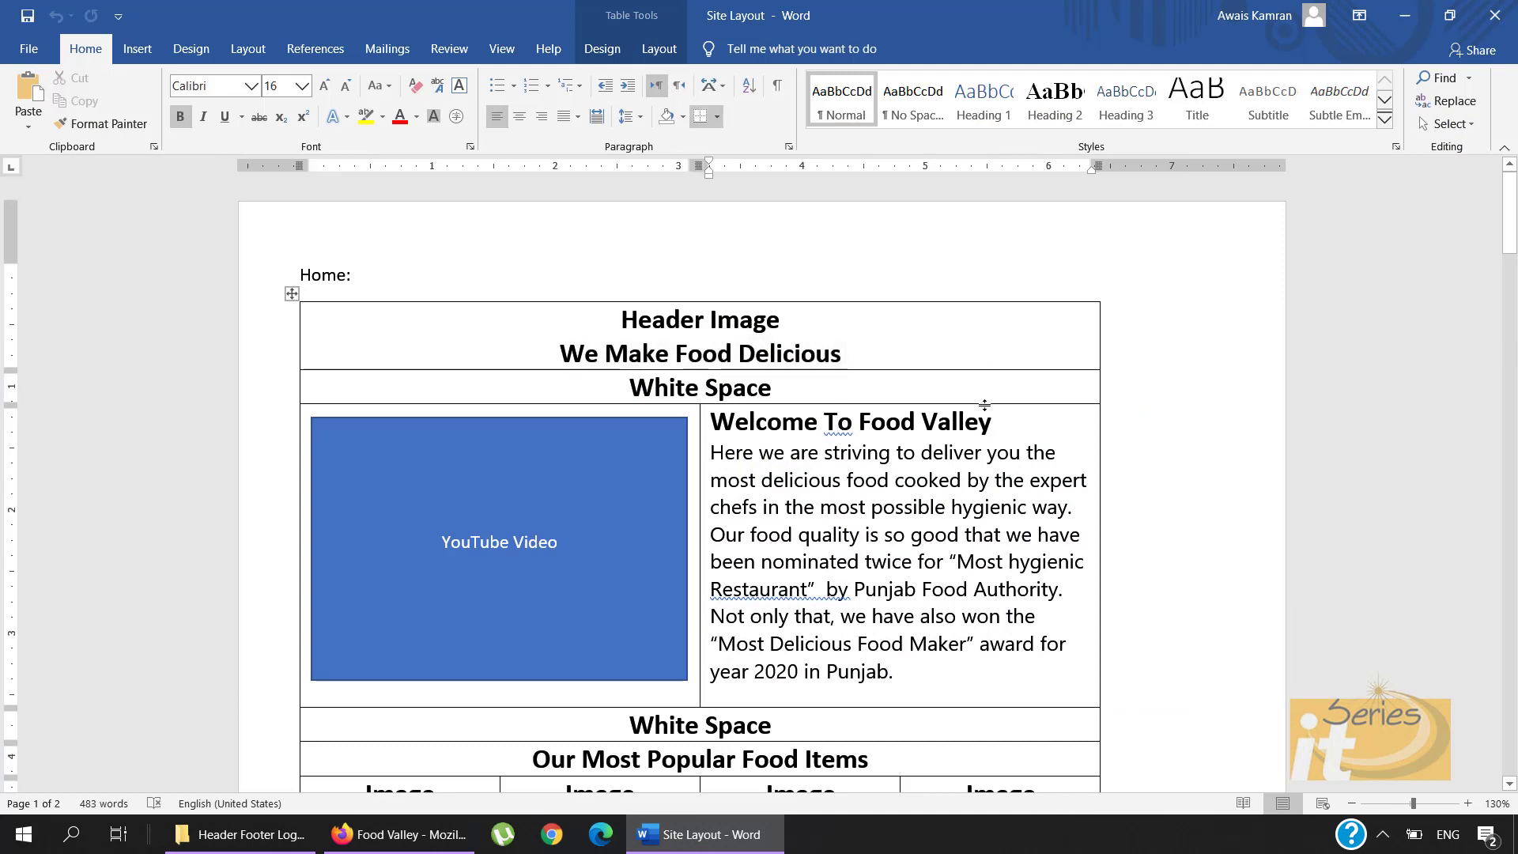
pyautogui.moveTo(993, 419); pyautogui.dragTo(731, 417)
pyautogui.hotkey('ctrl', 'c')
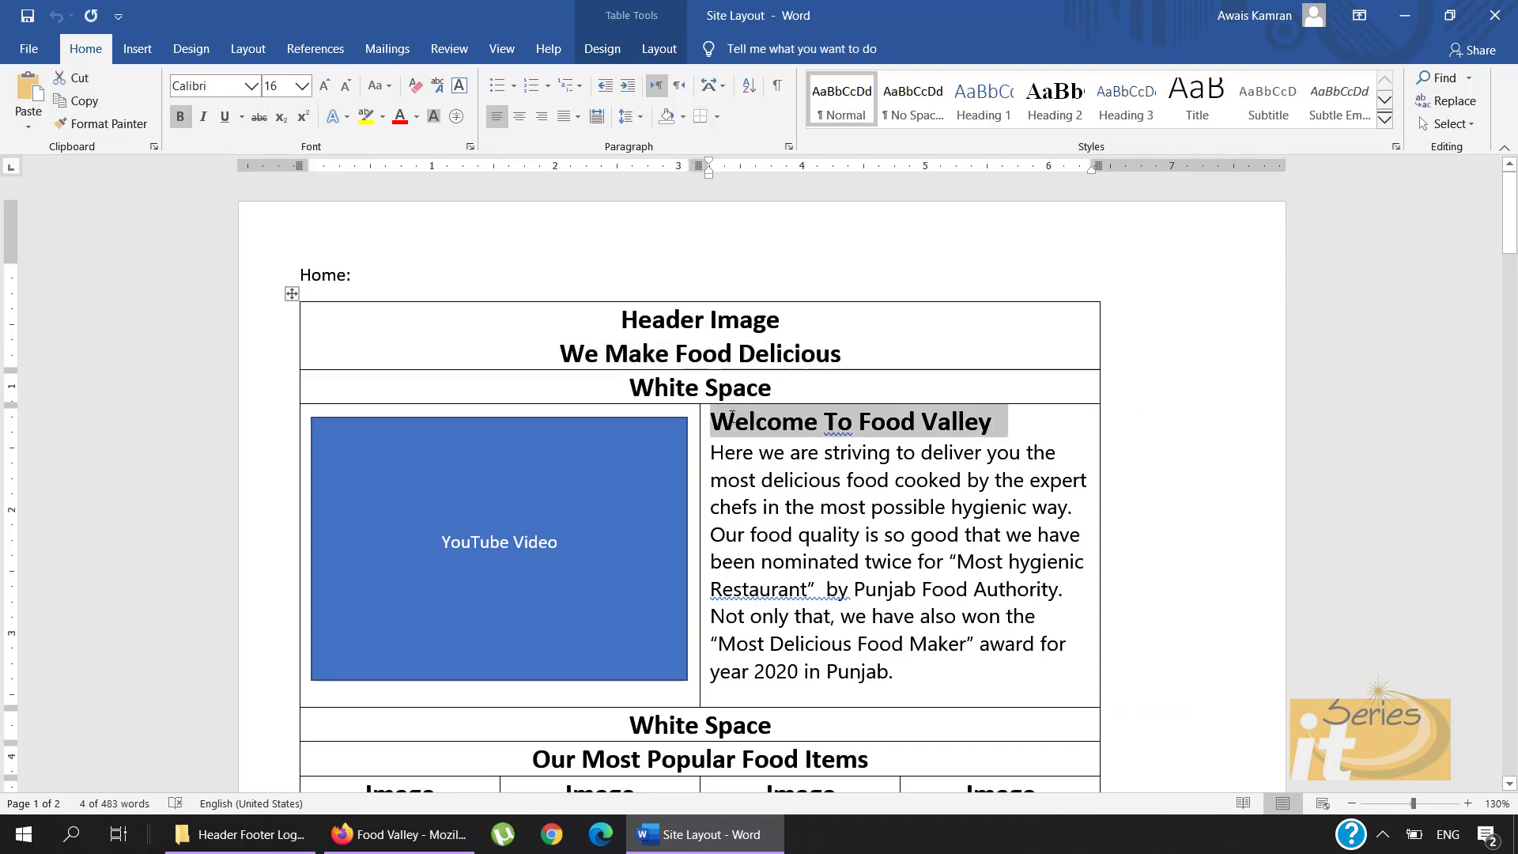
pyautogui.click(425, 826)
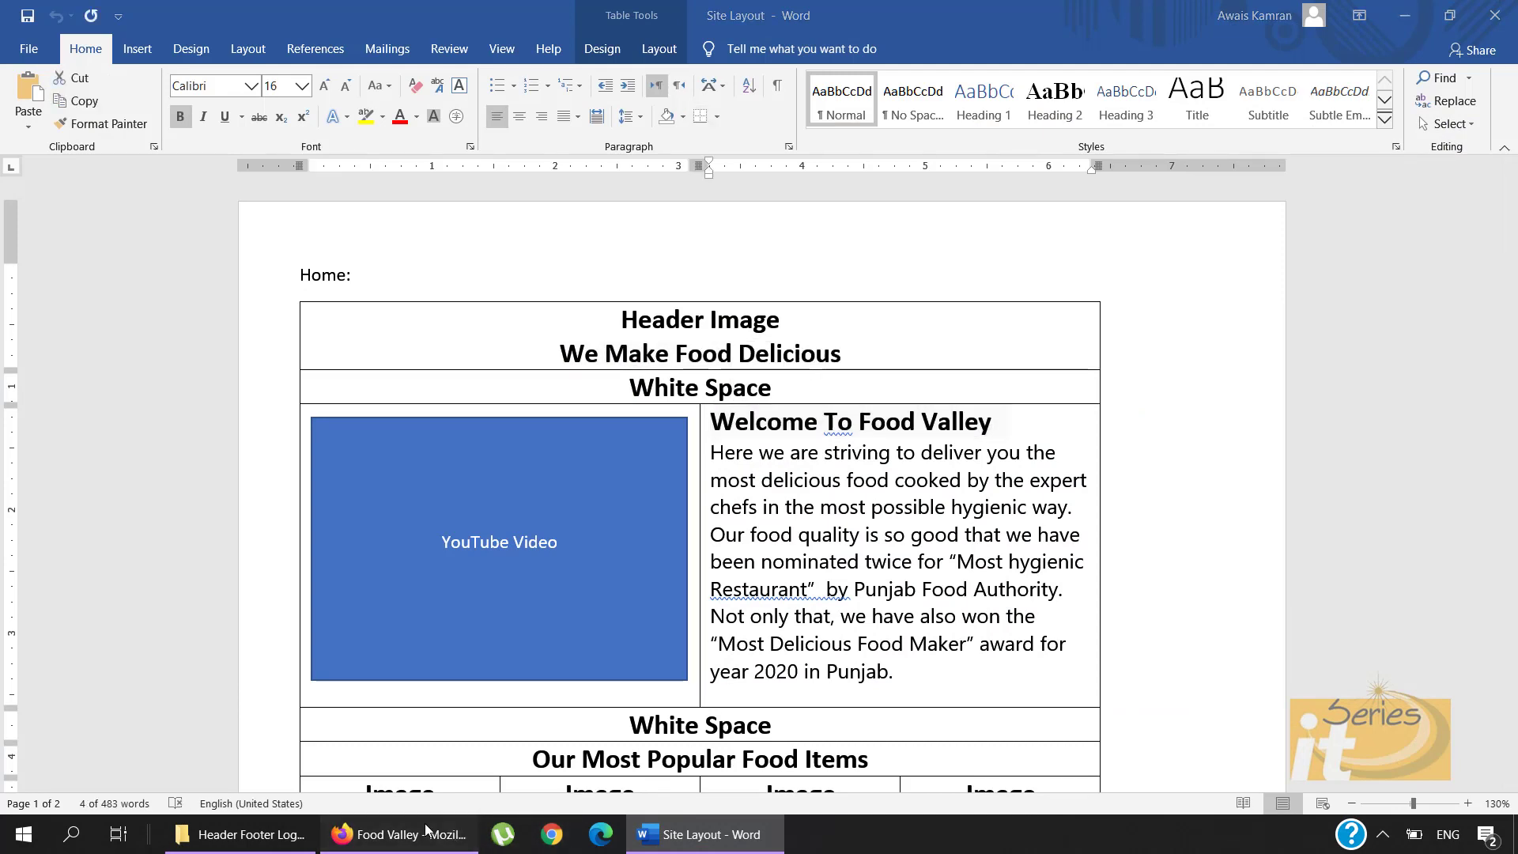
pyautogui.click(679, 502)
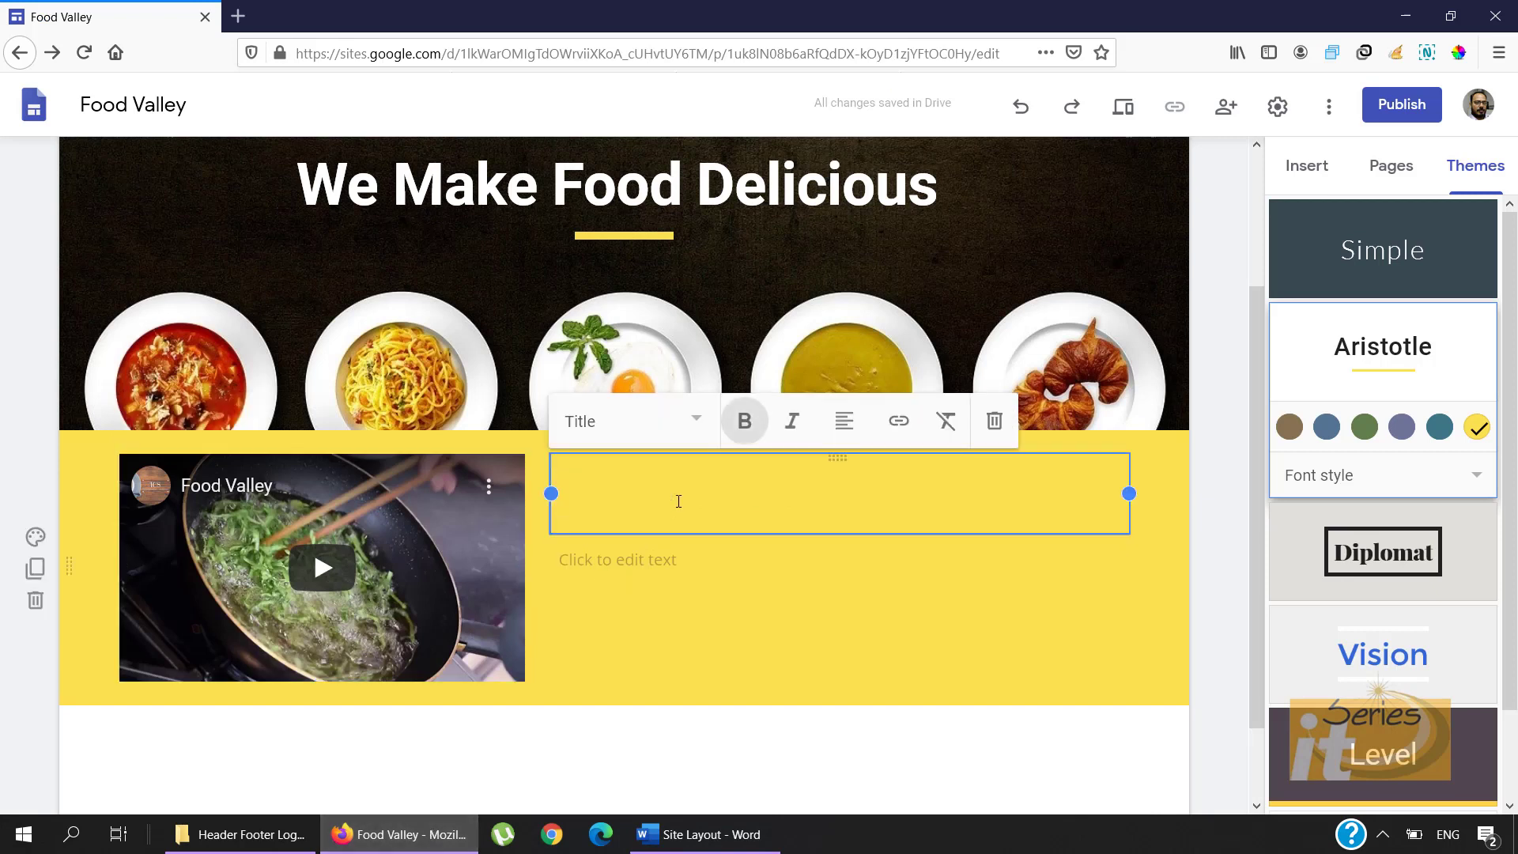
pyautogui.hotkey('ctrl', 'v')
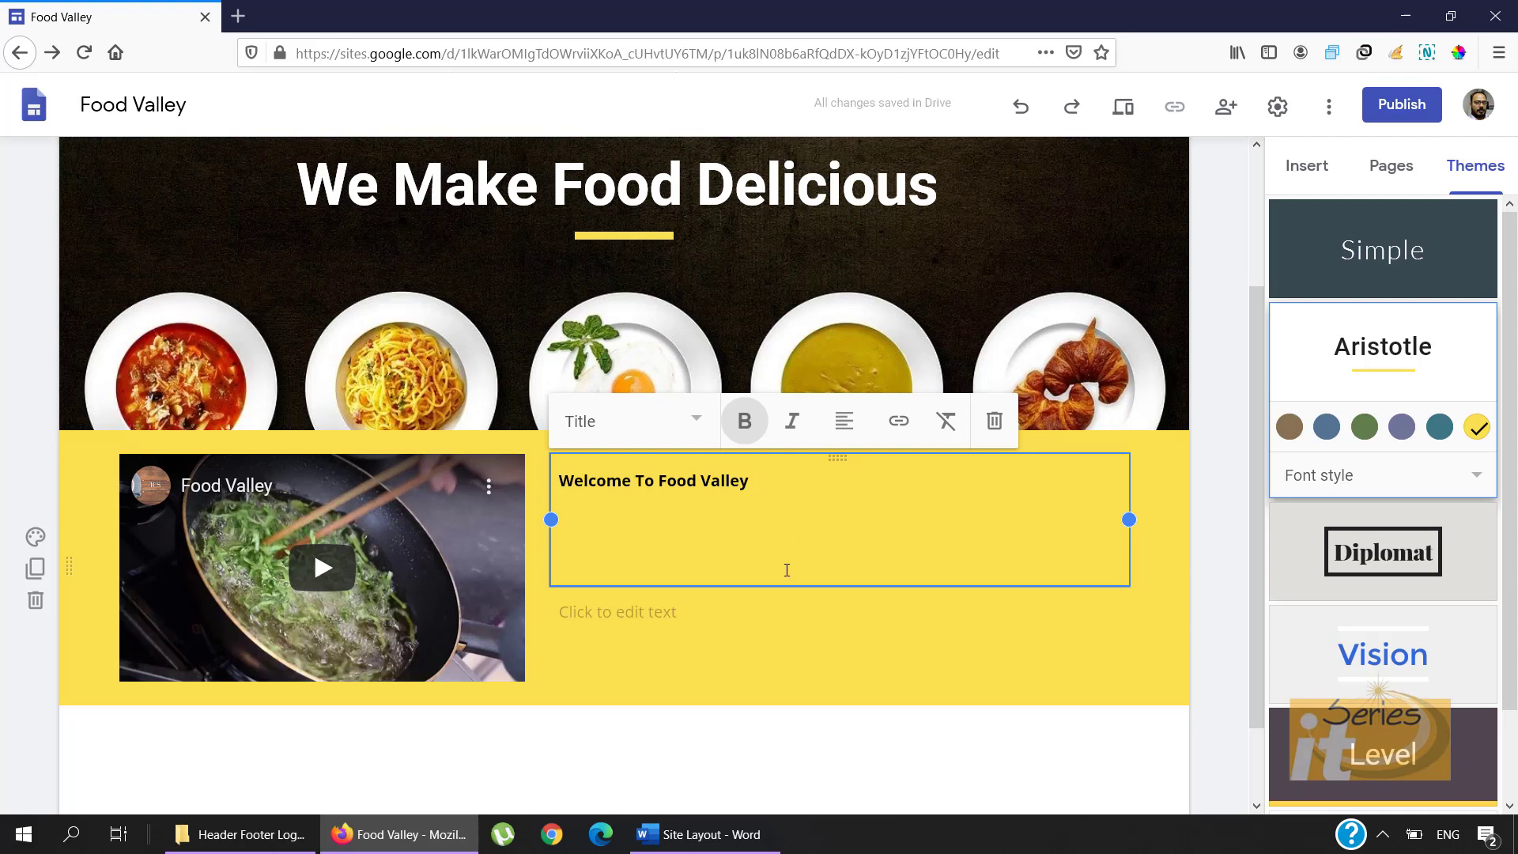
pyautogui.click(740, 478)
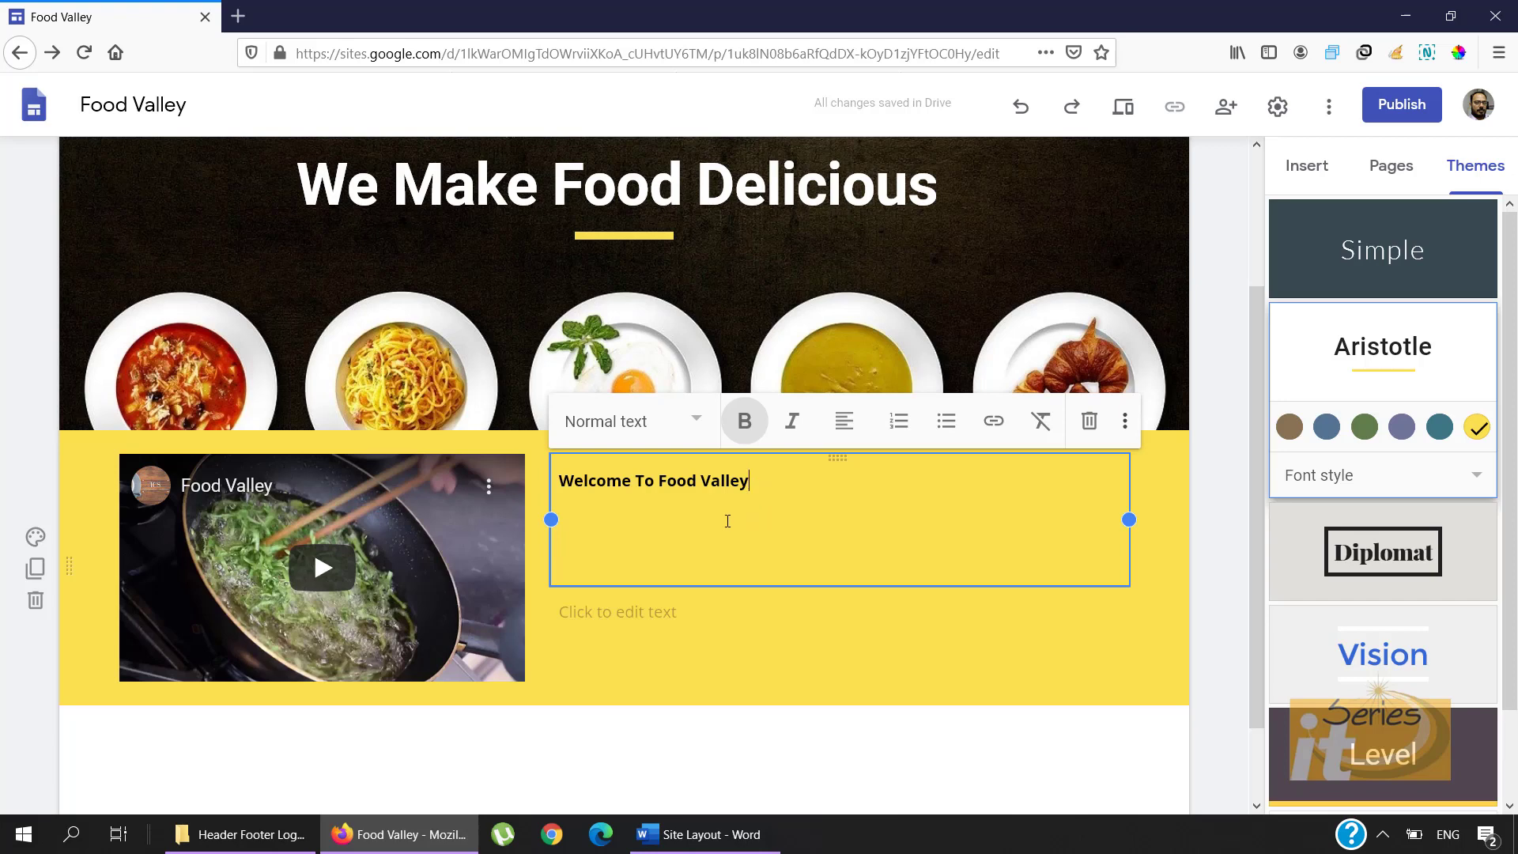
# Step: Copy the "Here we are striving to deliver you" paragraph from the Word document and paste it into the text placeholder under the welcome heading
pyautogui.click(651, 622)
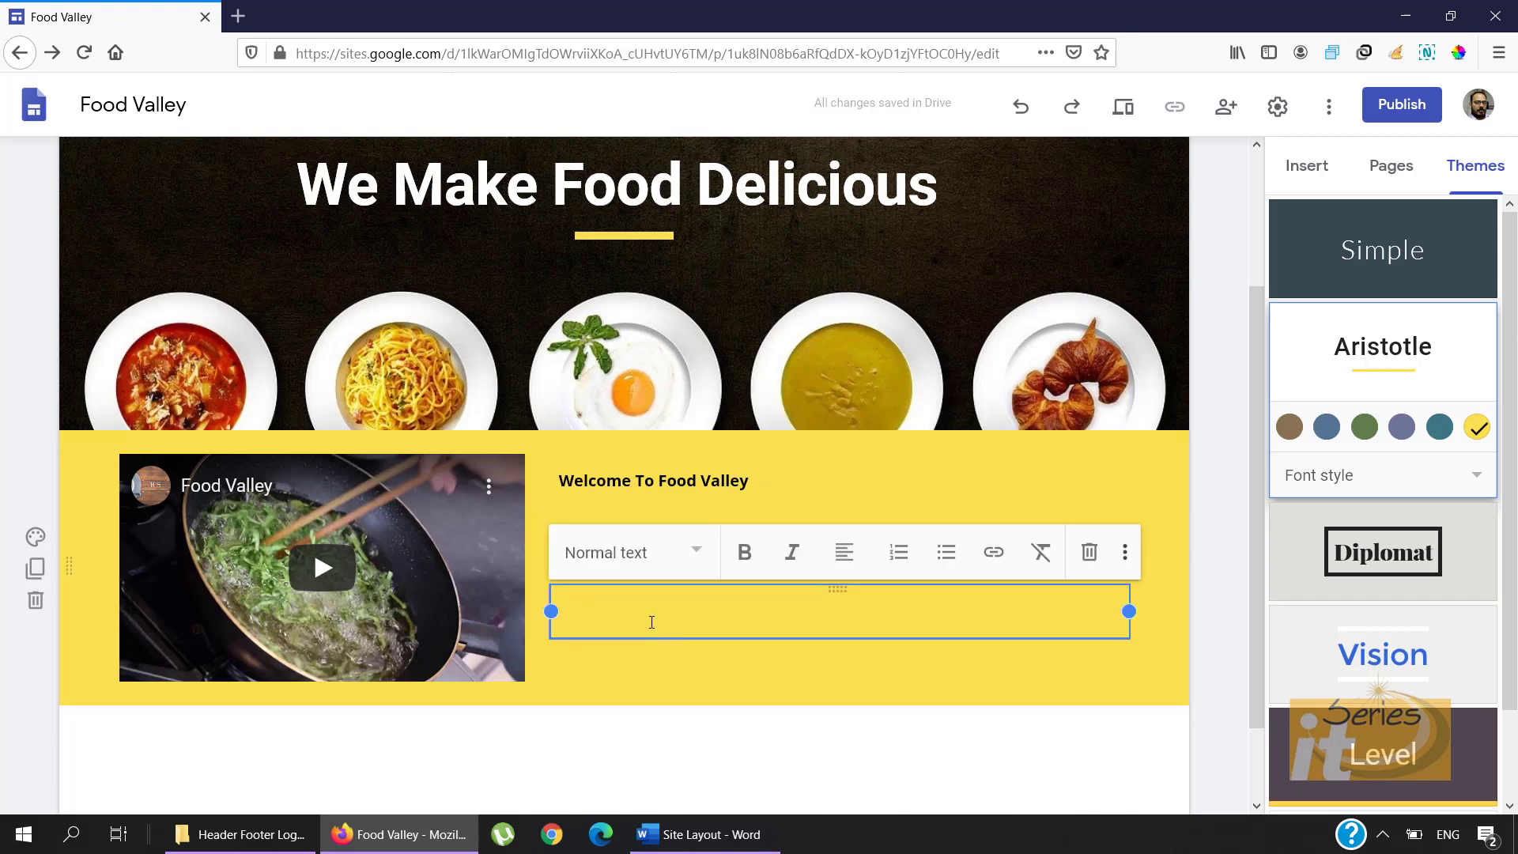
pyautogui.click(721, 837)
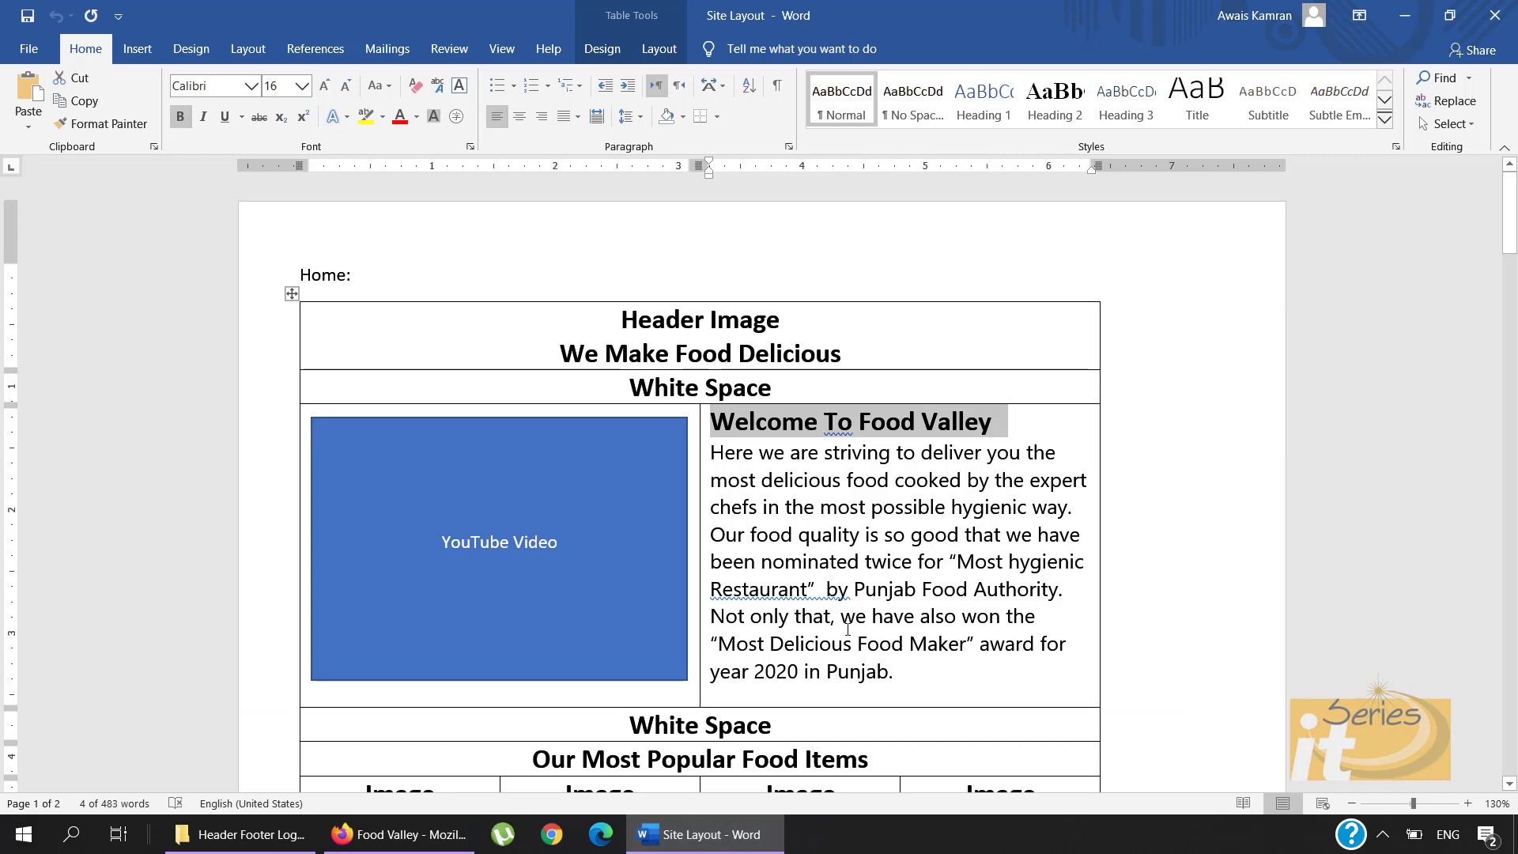
pyautogui.moveTo(902, 670); pyautogui.dragTo(724, 456)
pyautogui.hotkey('ctrl', 'c')
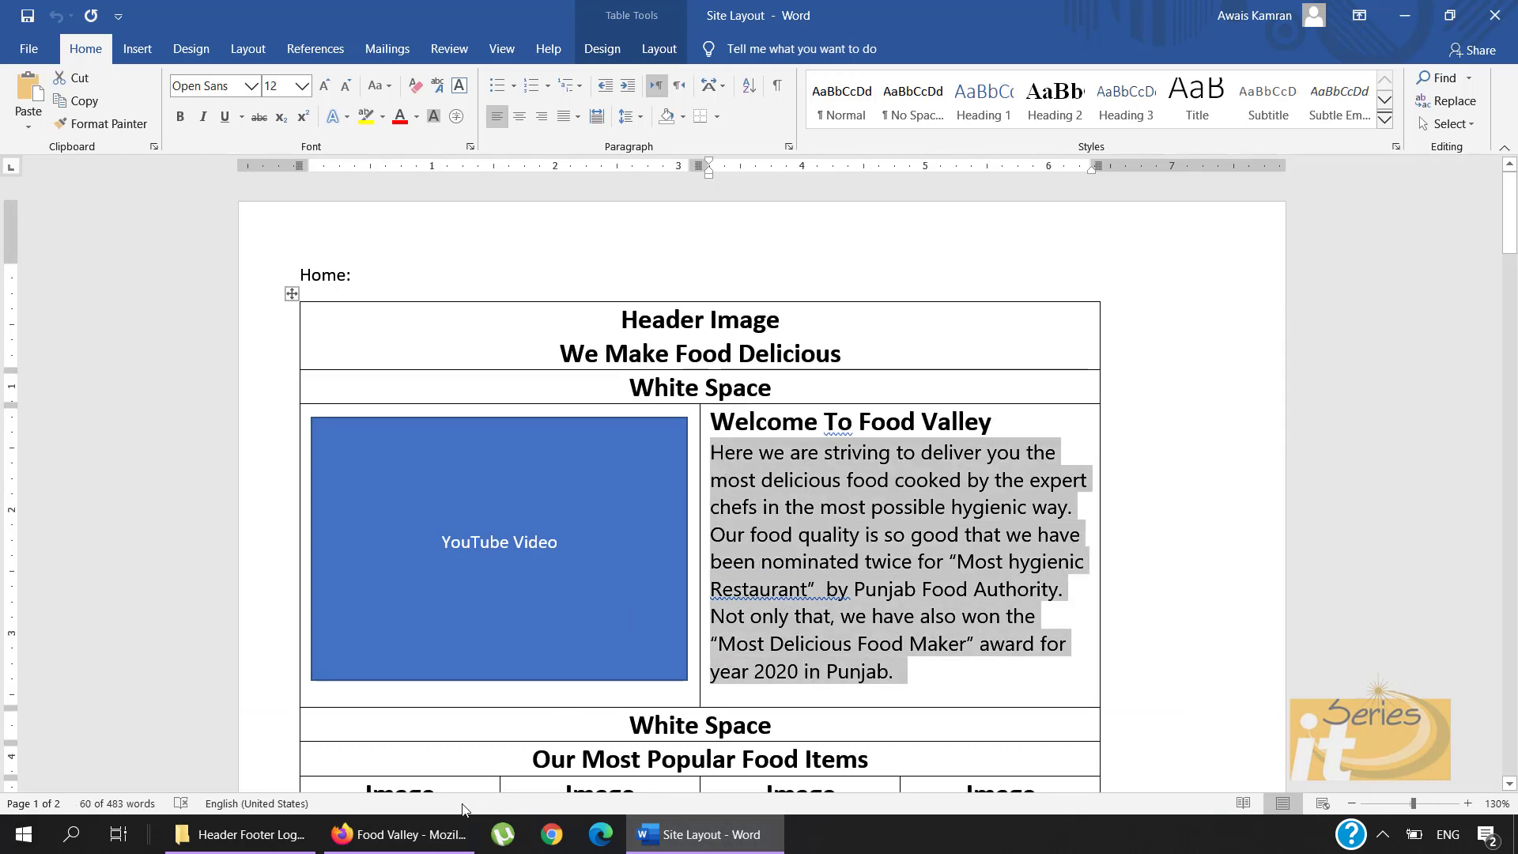
pyautogui.click(399, 834)
pyautogui.hotkey('ctrl', 'v')
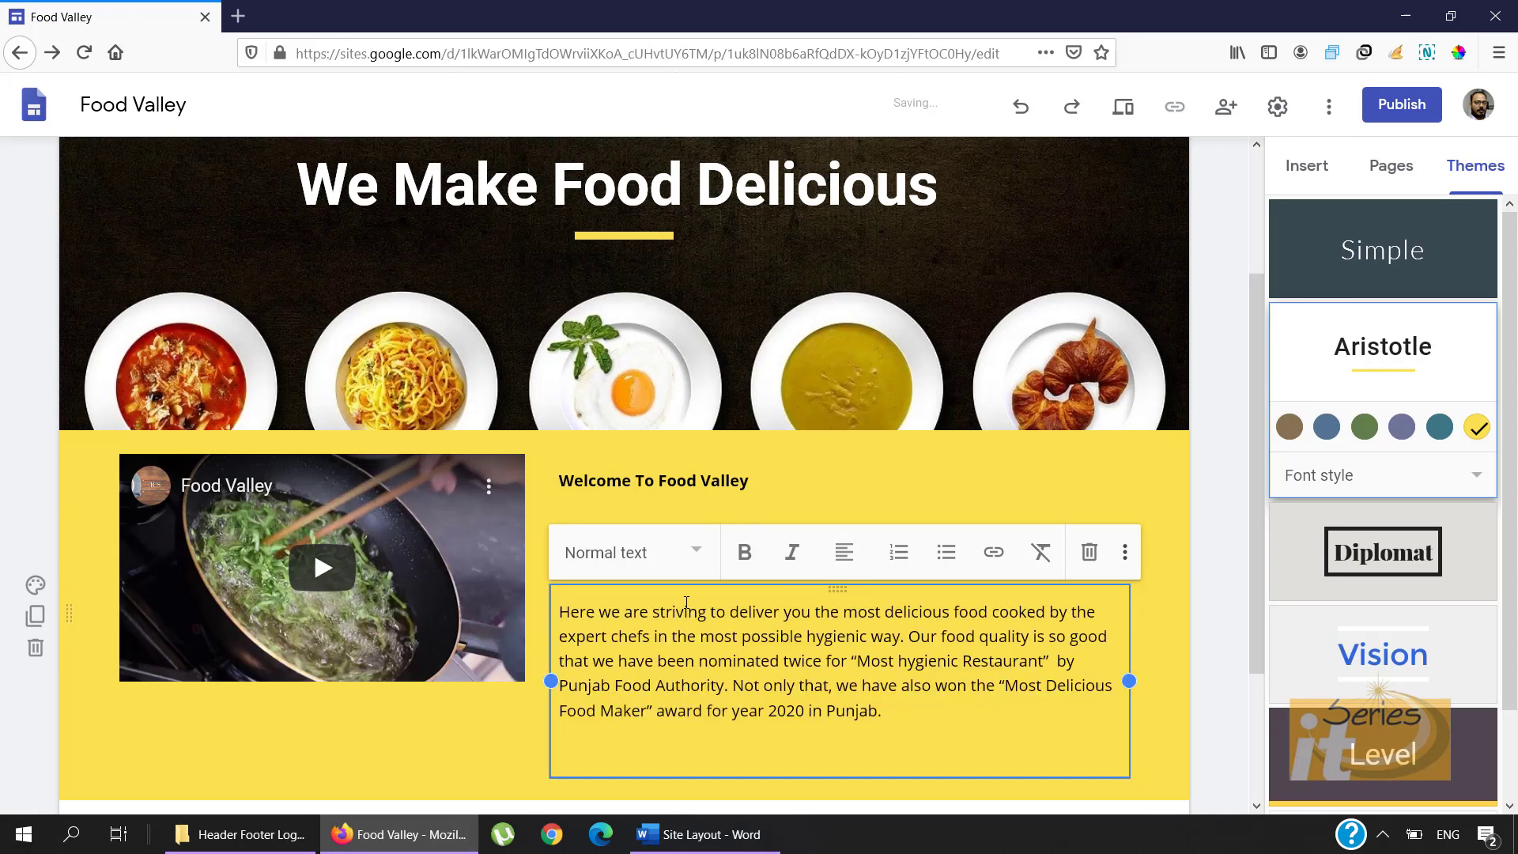
# Step: Apply the Title style to the "Welcome To Food Valley" heading and remove the blank line beneath it
pyautogui.click(1160, 558)
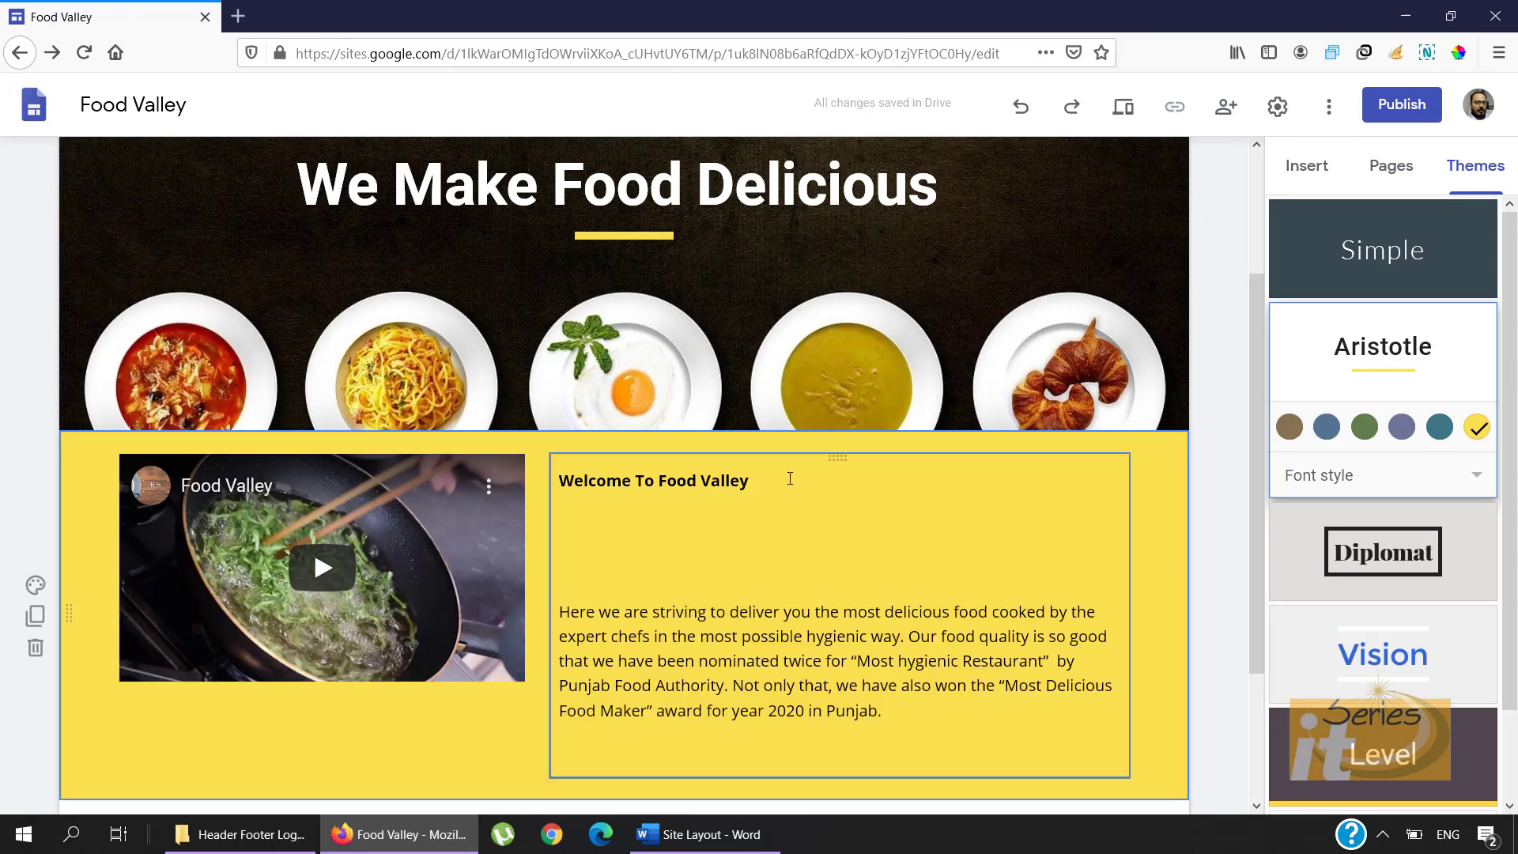
pyautogui.click(639, 481)
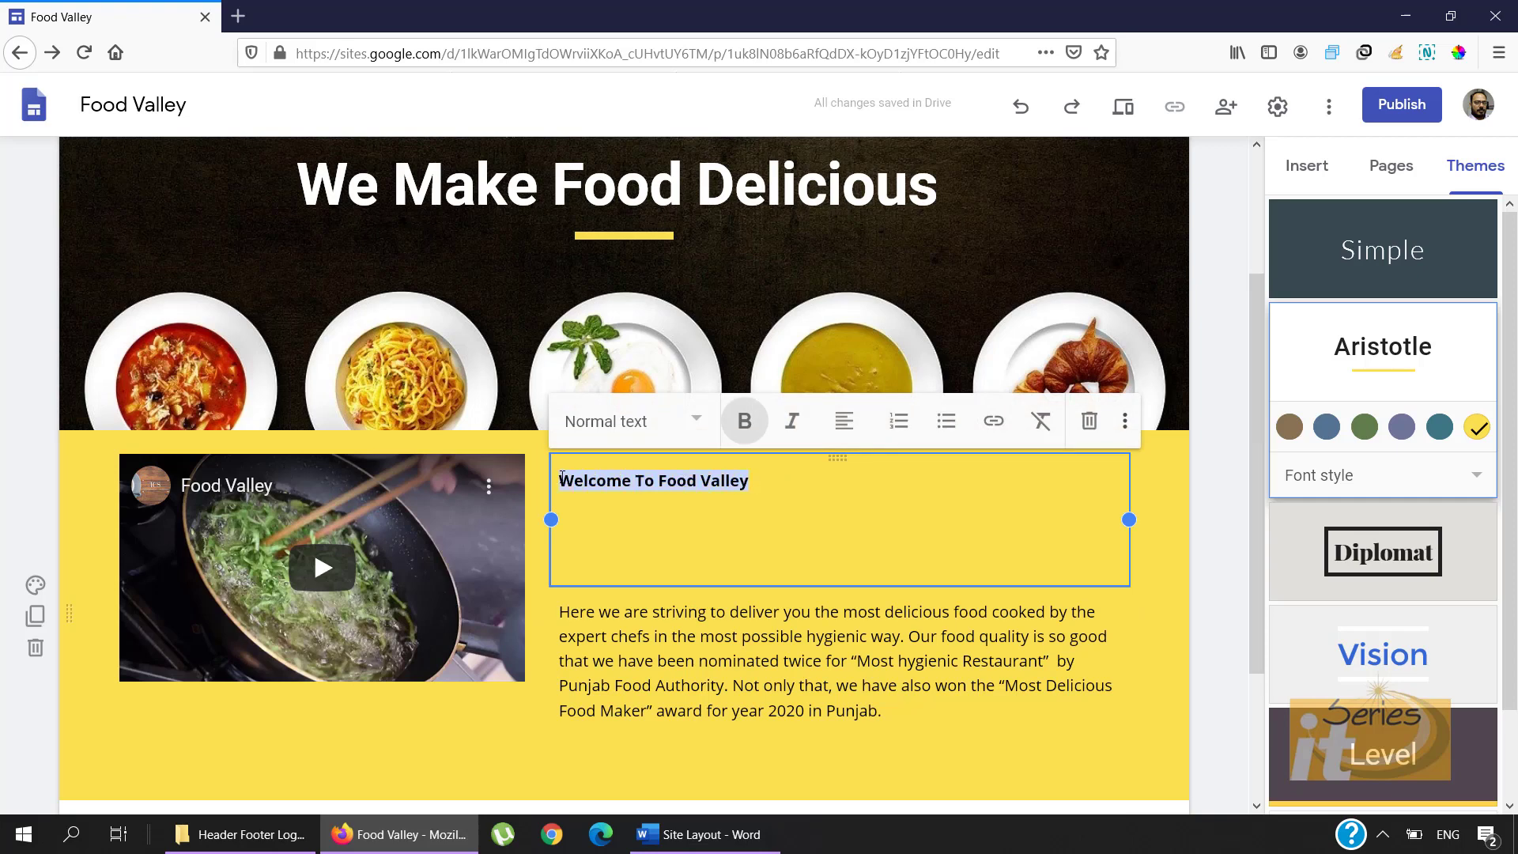
pyautogui.click(695, 420)
pyautogui.click(655, 483)
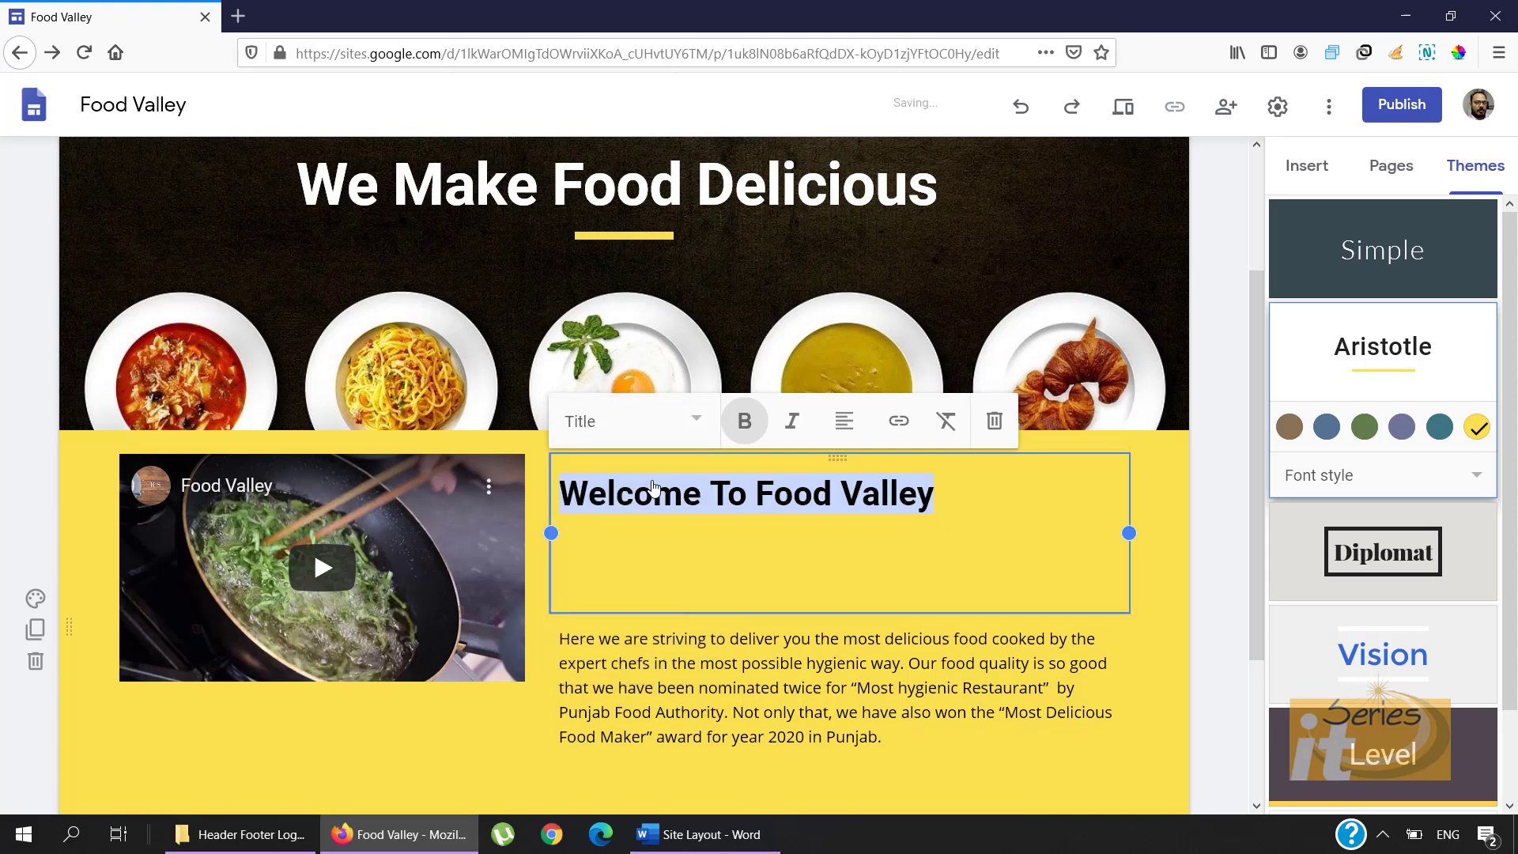
pyautogui.click(709, 571)
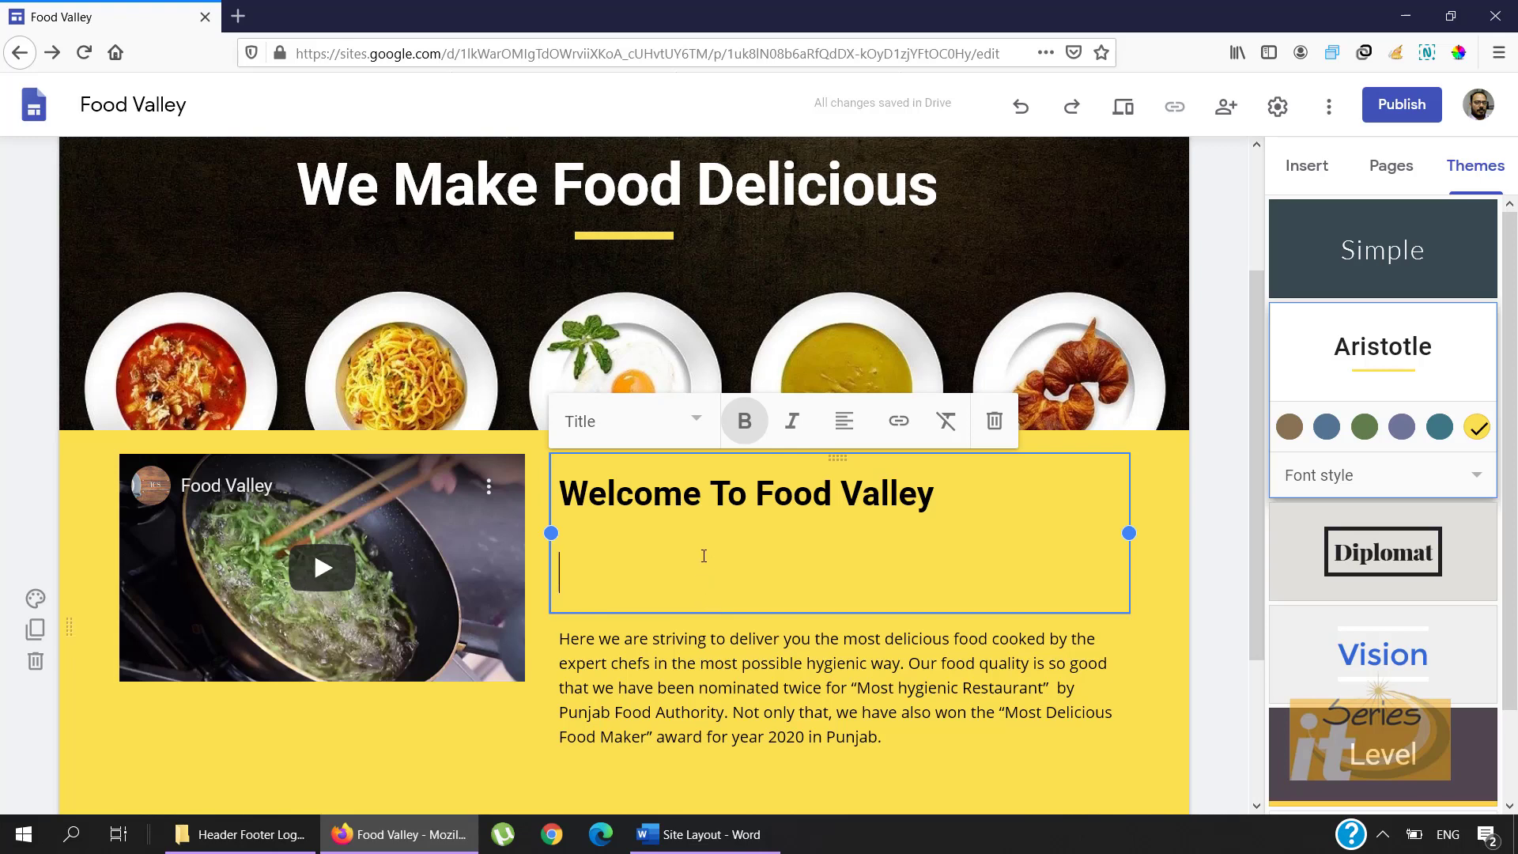
pyautogui.press('BackSpace')
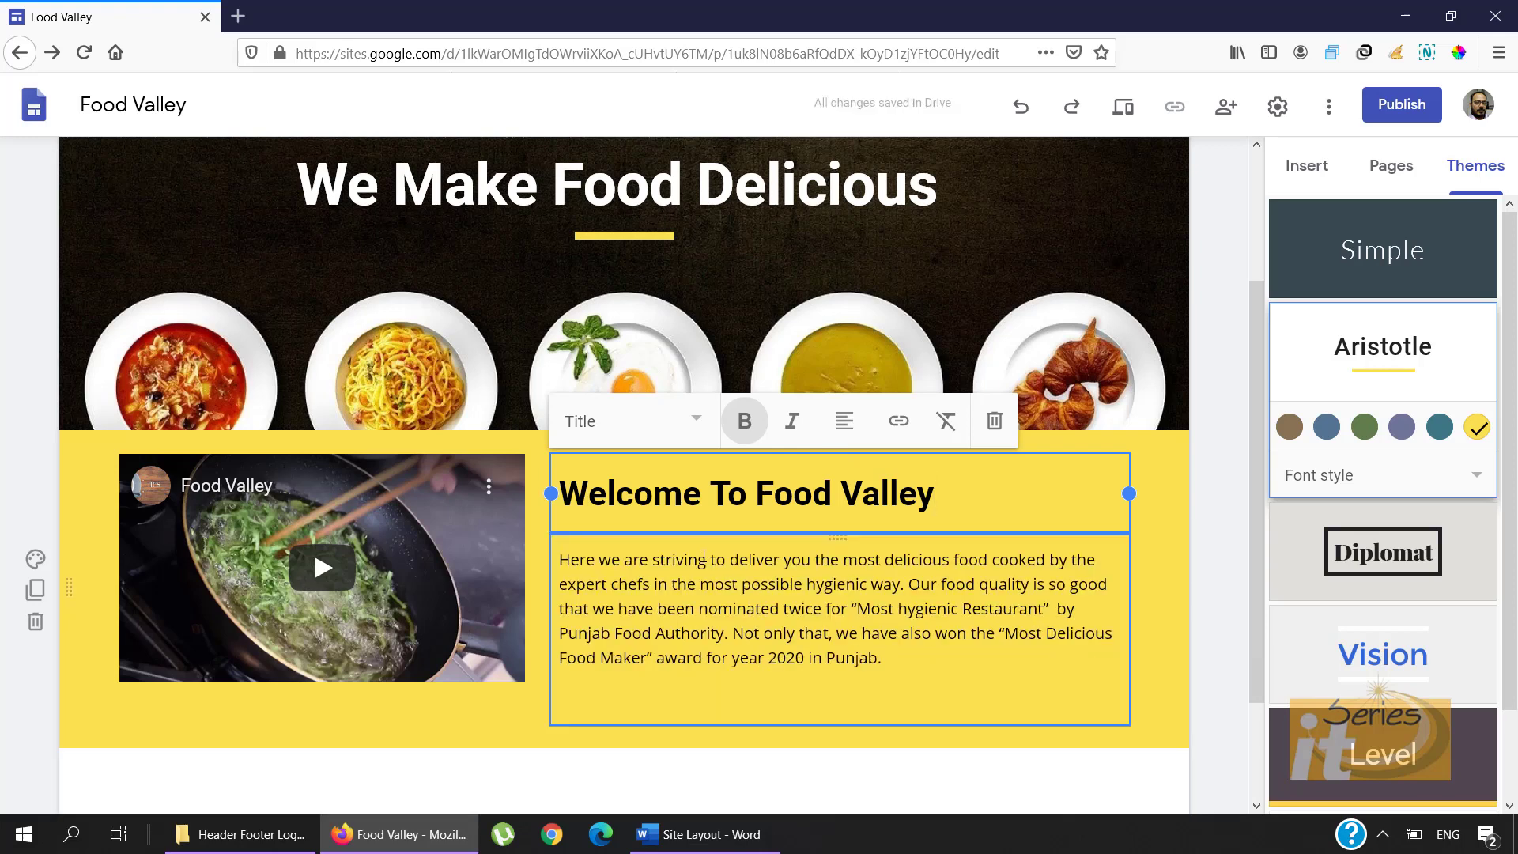
pyautogui.click(1149, 673)
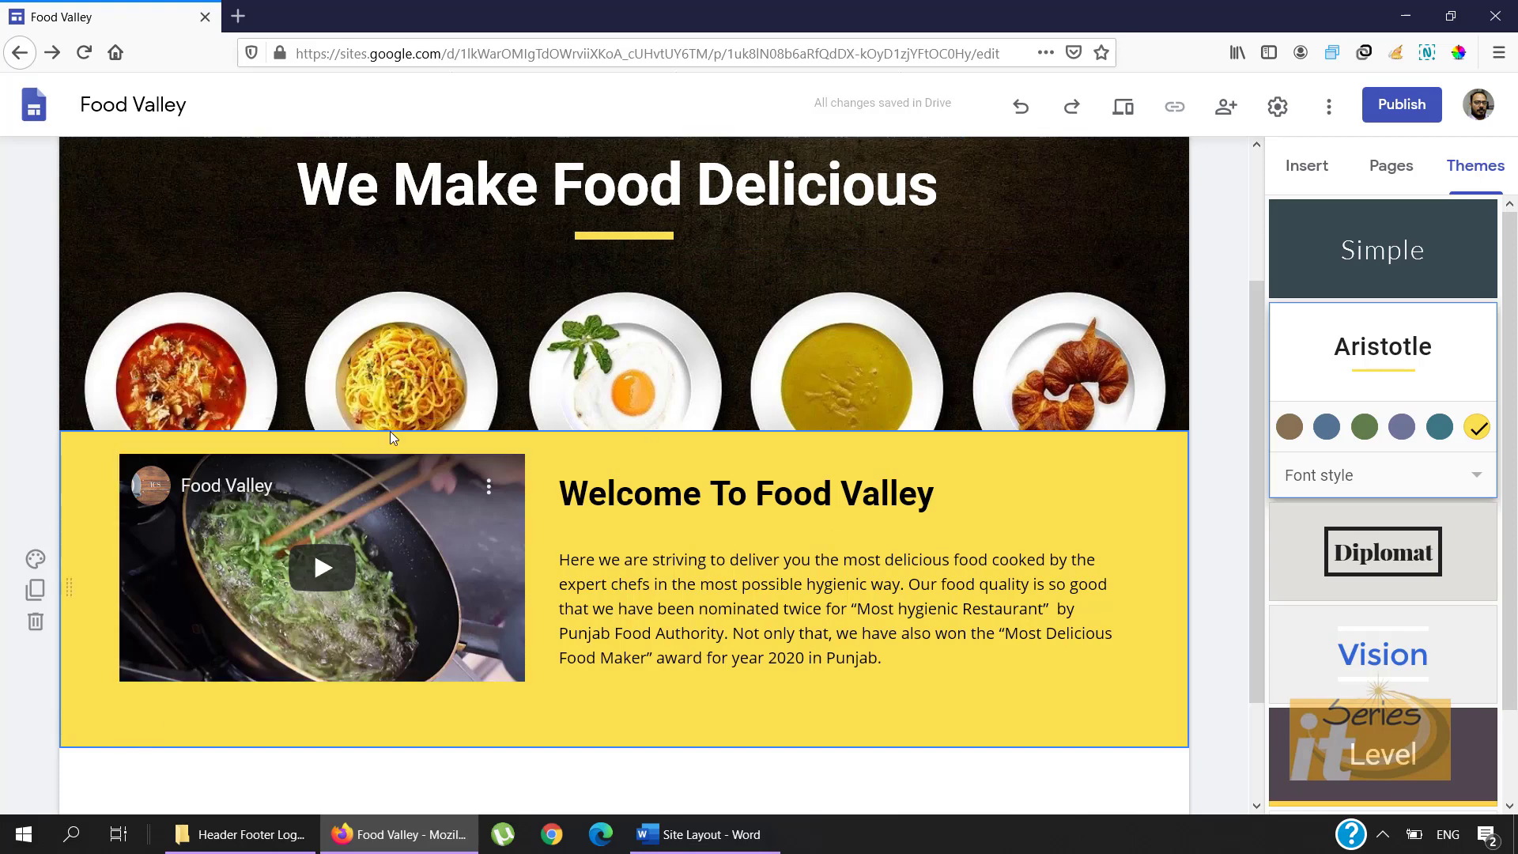
# Step: Insert an empty placeholder below the welcome section and widen it to the full content width
pyautogui.scroll(2, 391, 434)
pyautogui.scroll(-1, 390, 437)
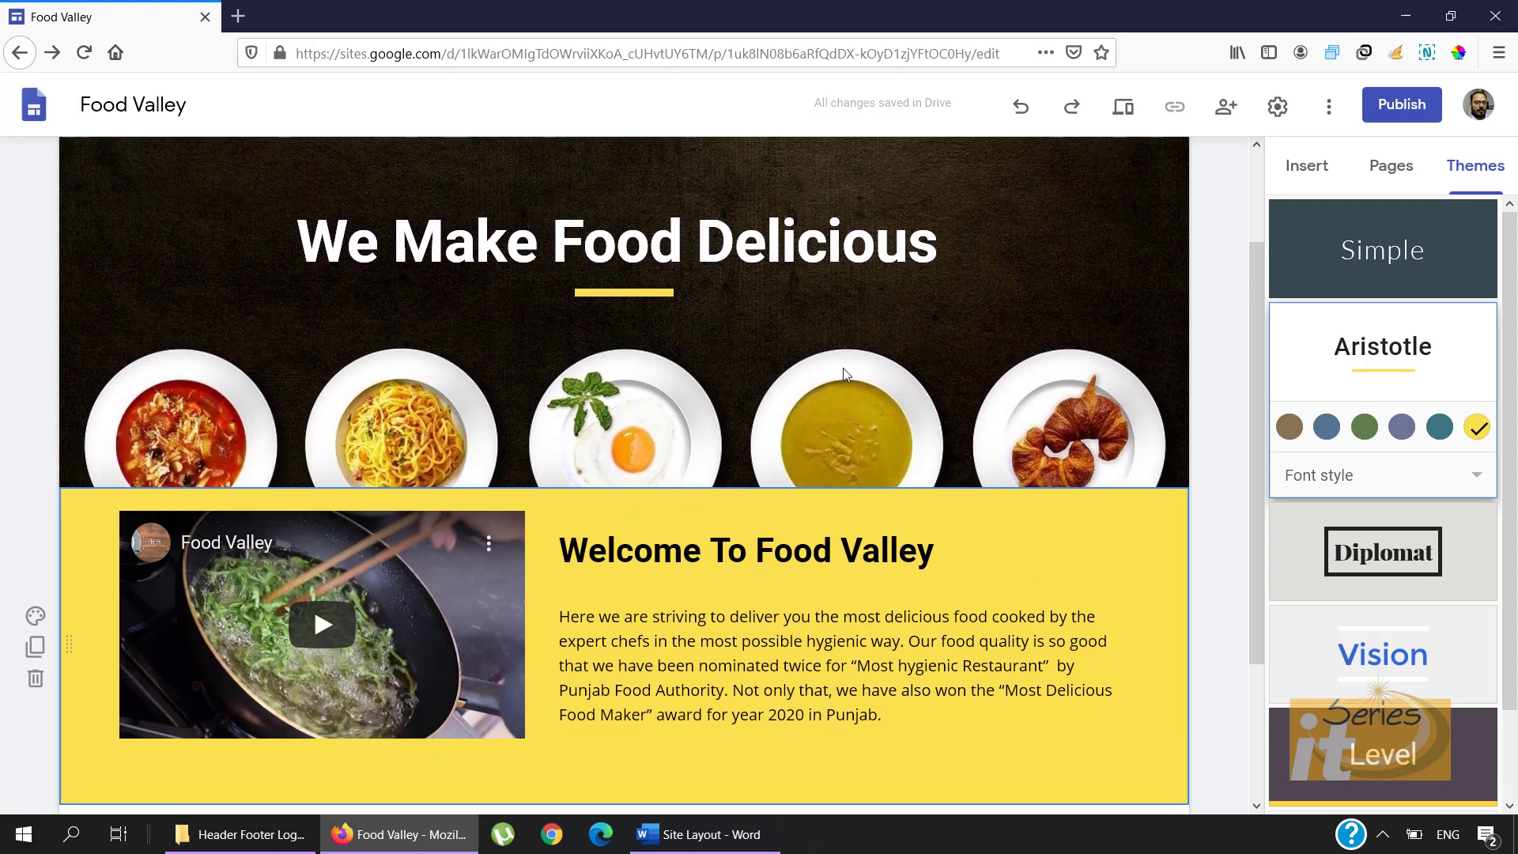
pyautogui.click(1307, 167)
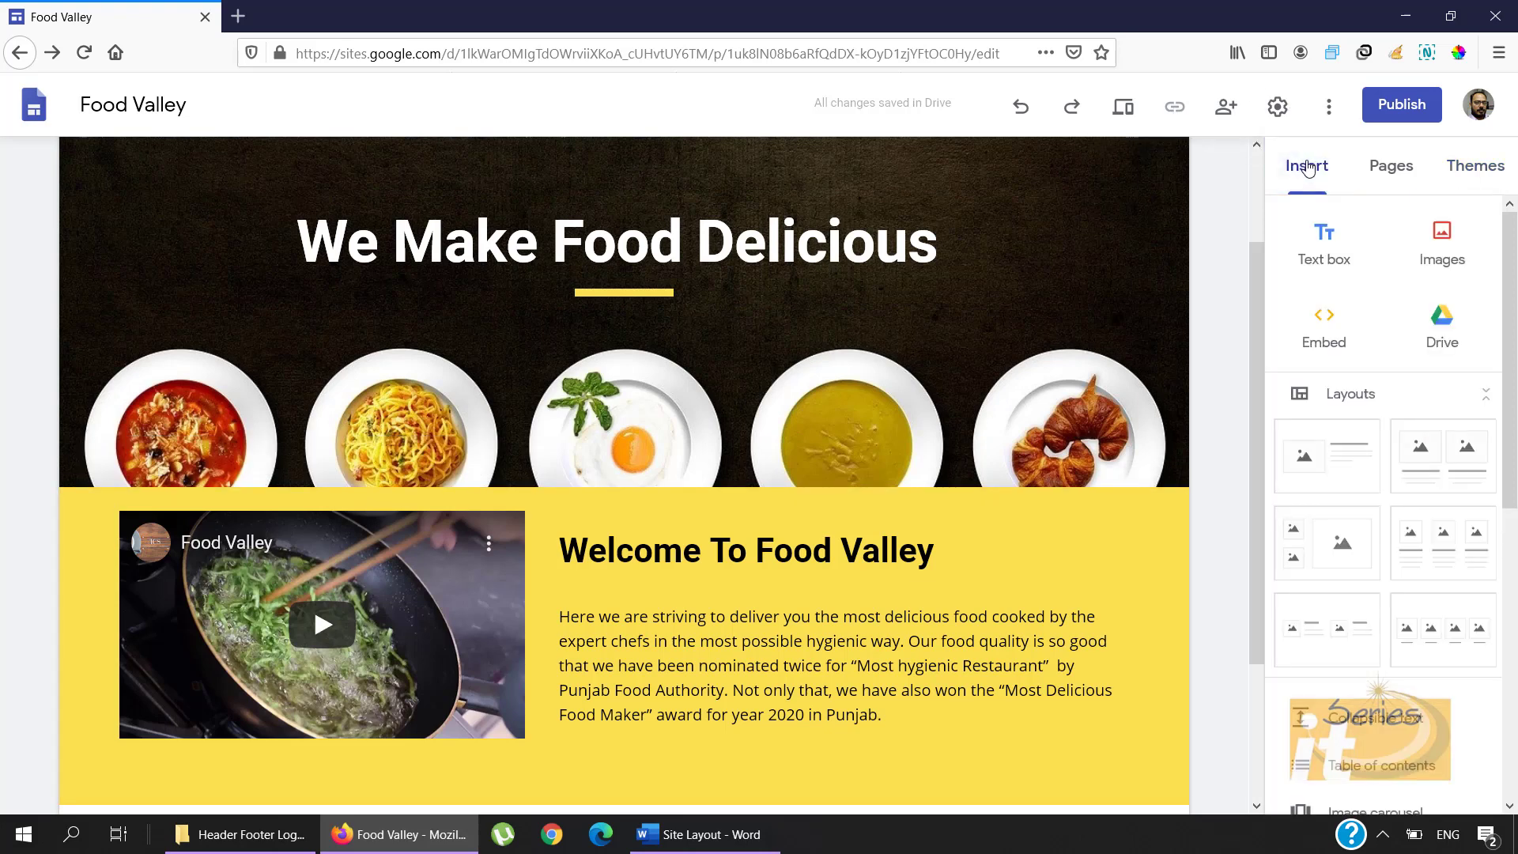
pyautogui.scroll(-3, 1400, 626)
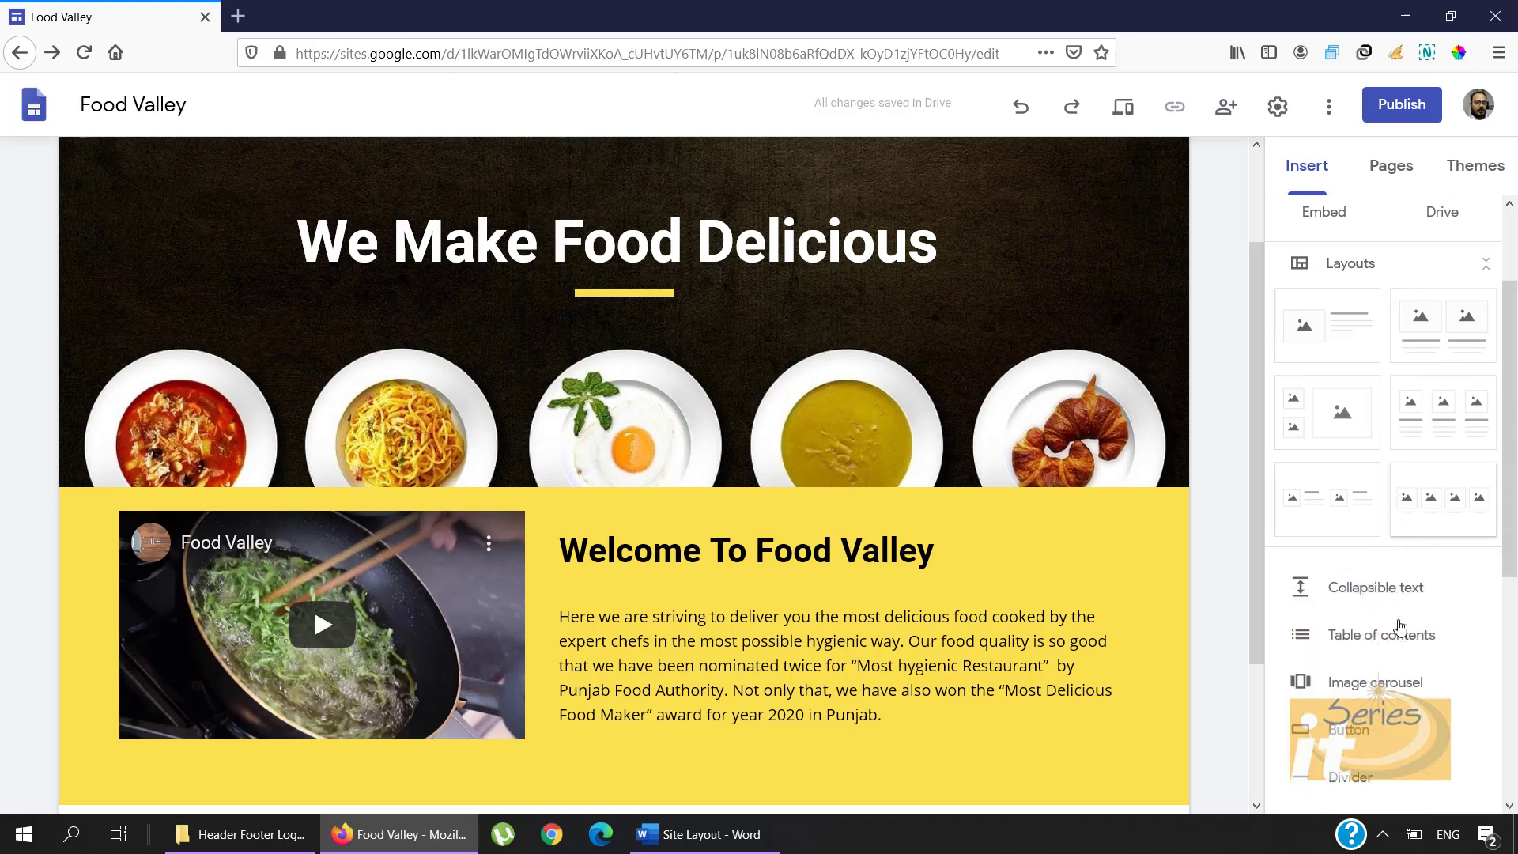
pyautogui.scroll(-2, 1399, 626)
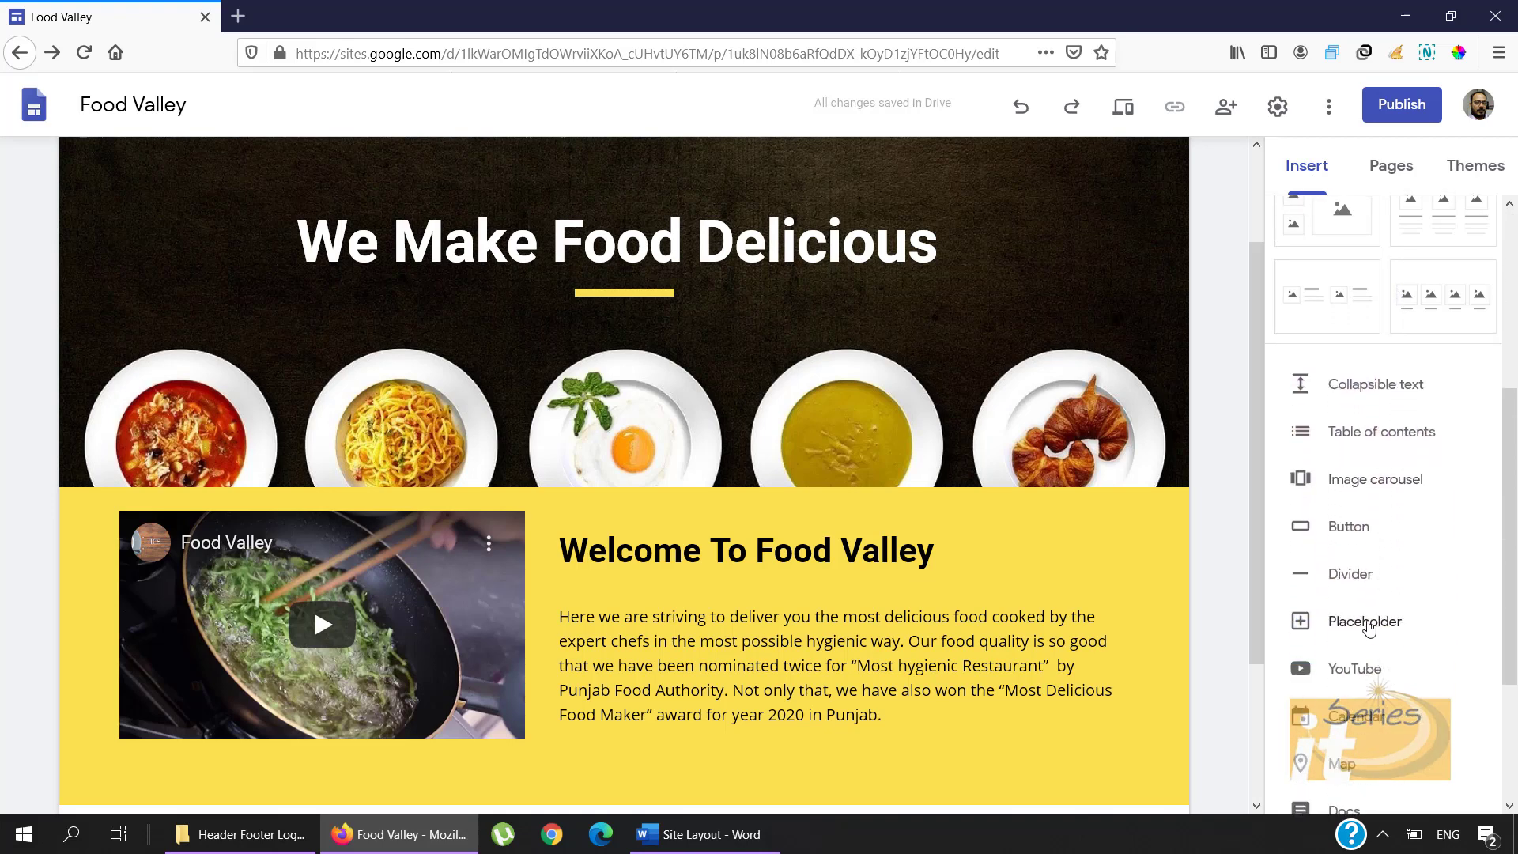
pyautogui.scroll(-1, 1369, 629)
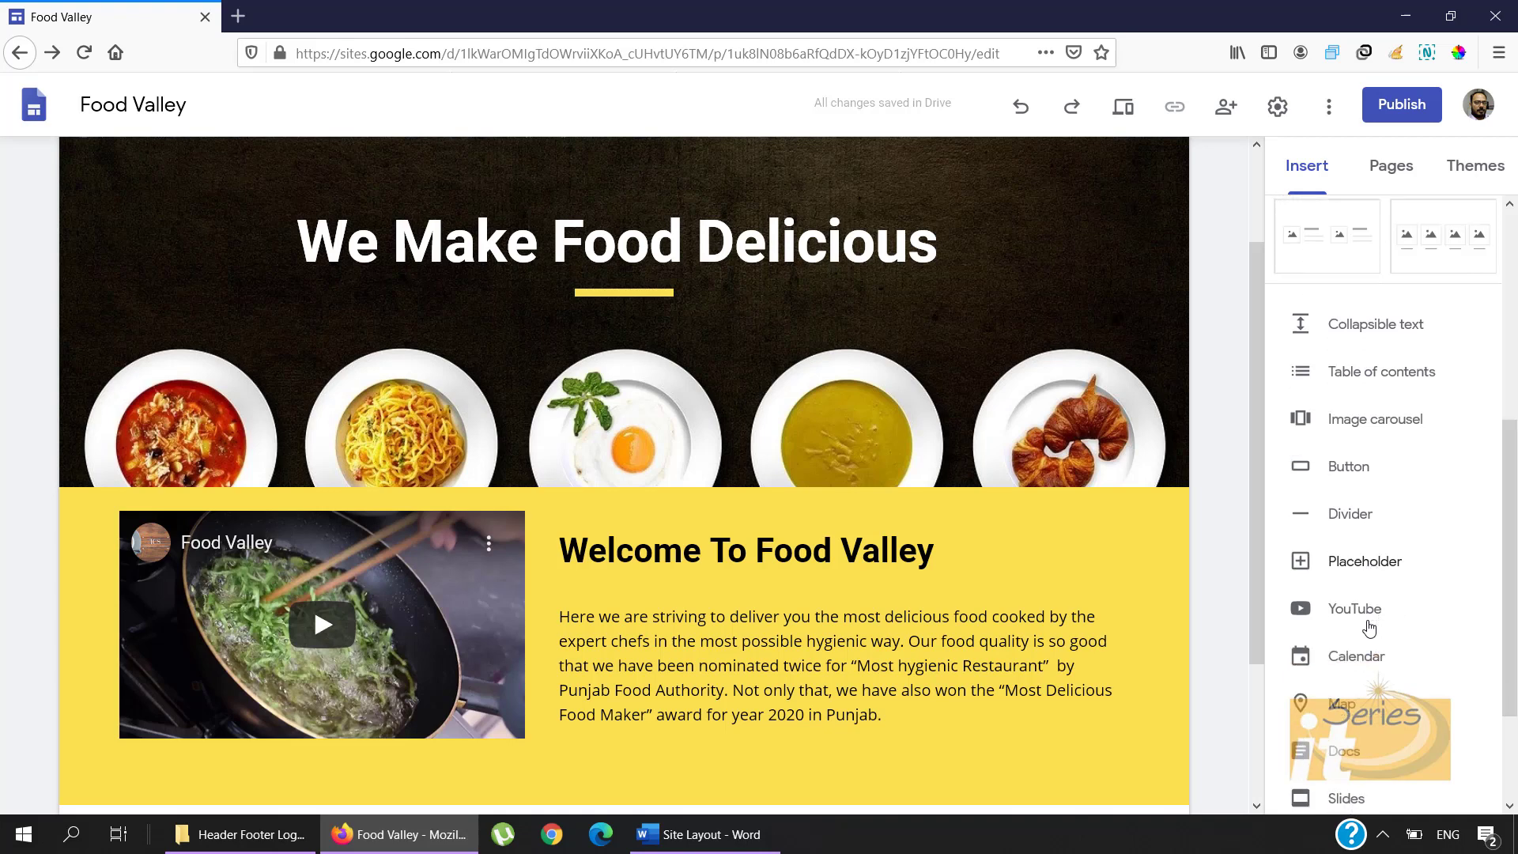
pyautogui.click(1358, 556)
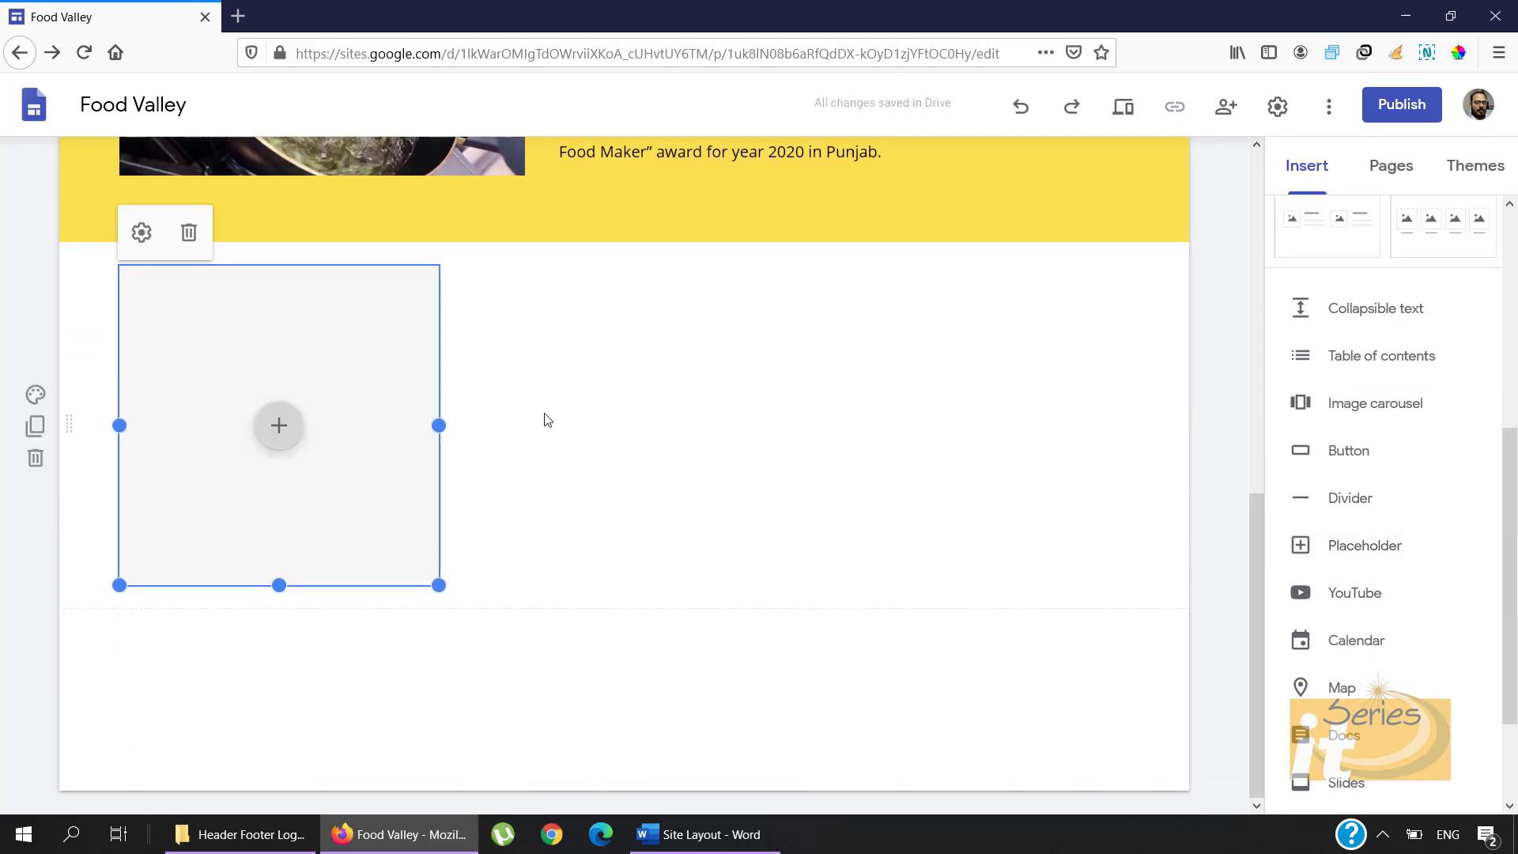
pyautogui.scroll(3, 546, 420)
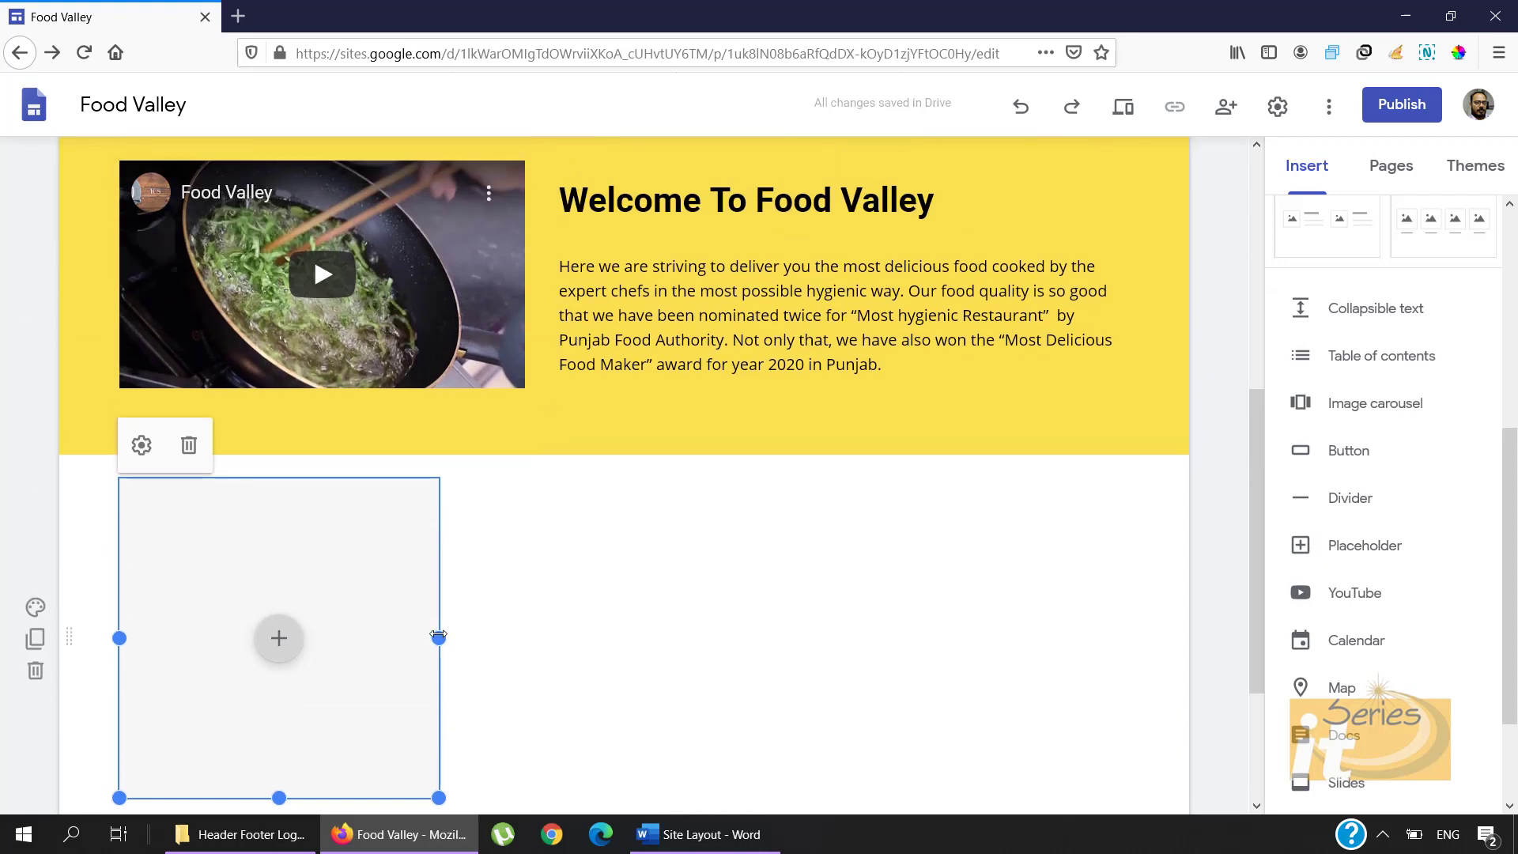
pyautogui.moveTo(439, 638); pyautogui.dragTo(1172, 623)
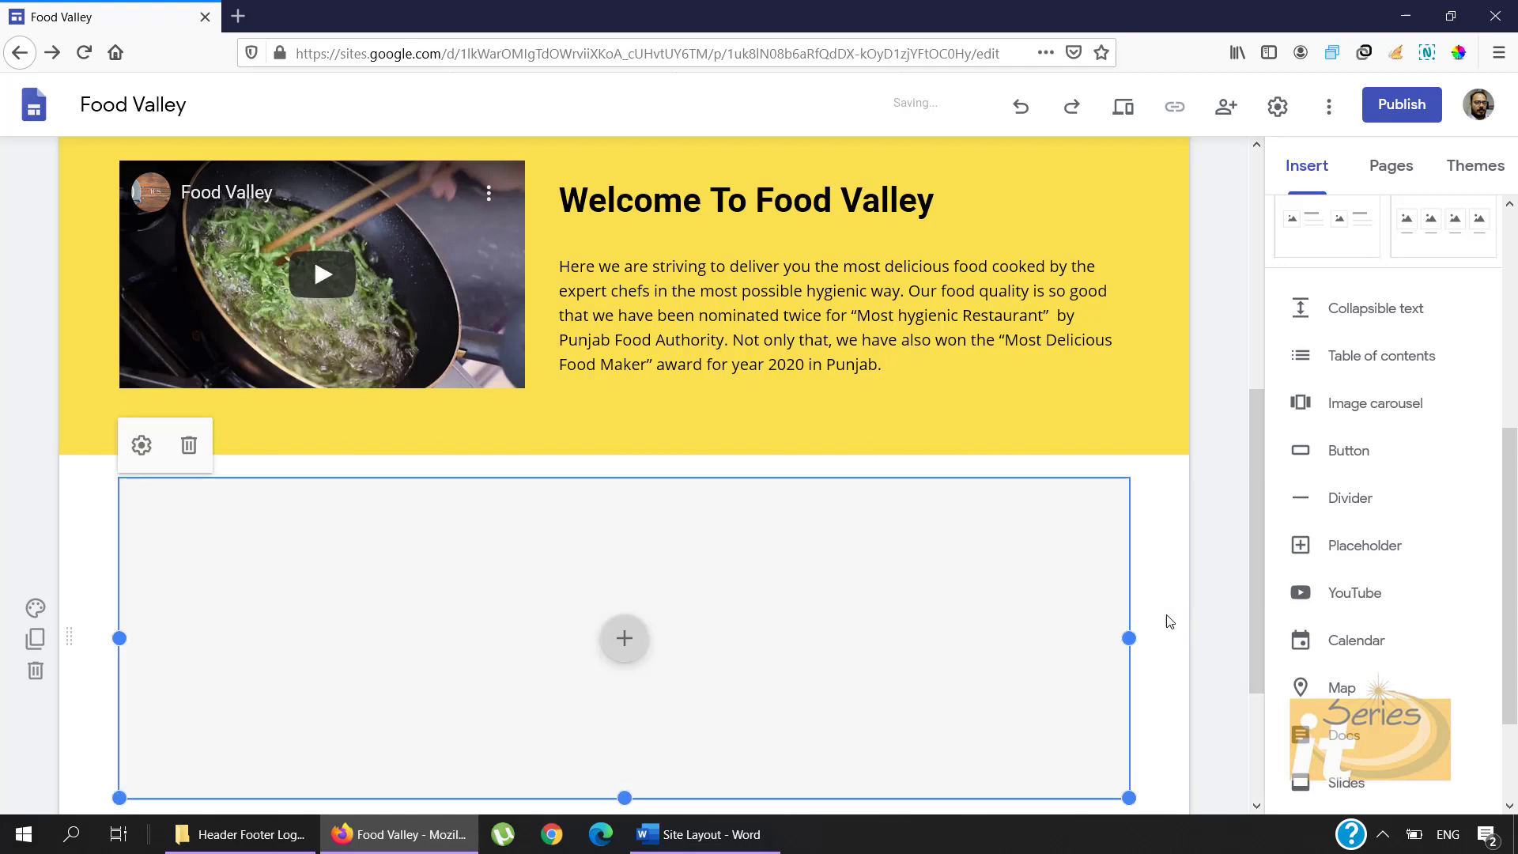
pyautogui.moveTo(119, 638); pyautogui.dragTo(70, 642)
# Step: Move the placeholder section directly beneath the header and shrink its height to a thin strip
pyautogui.moveTo(69, 635); pyautogui.dragTo(105, 518)
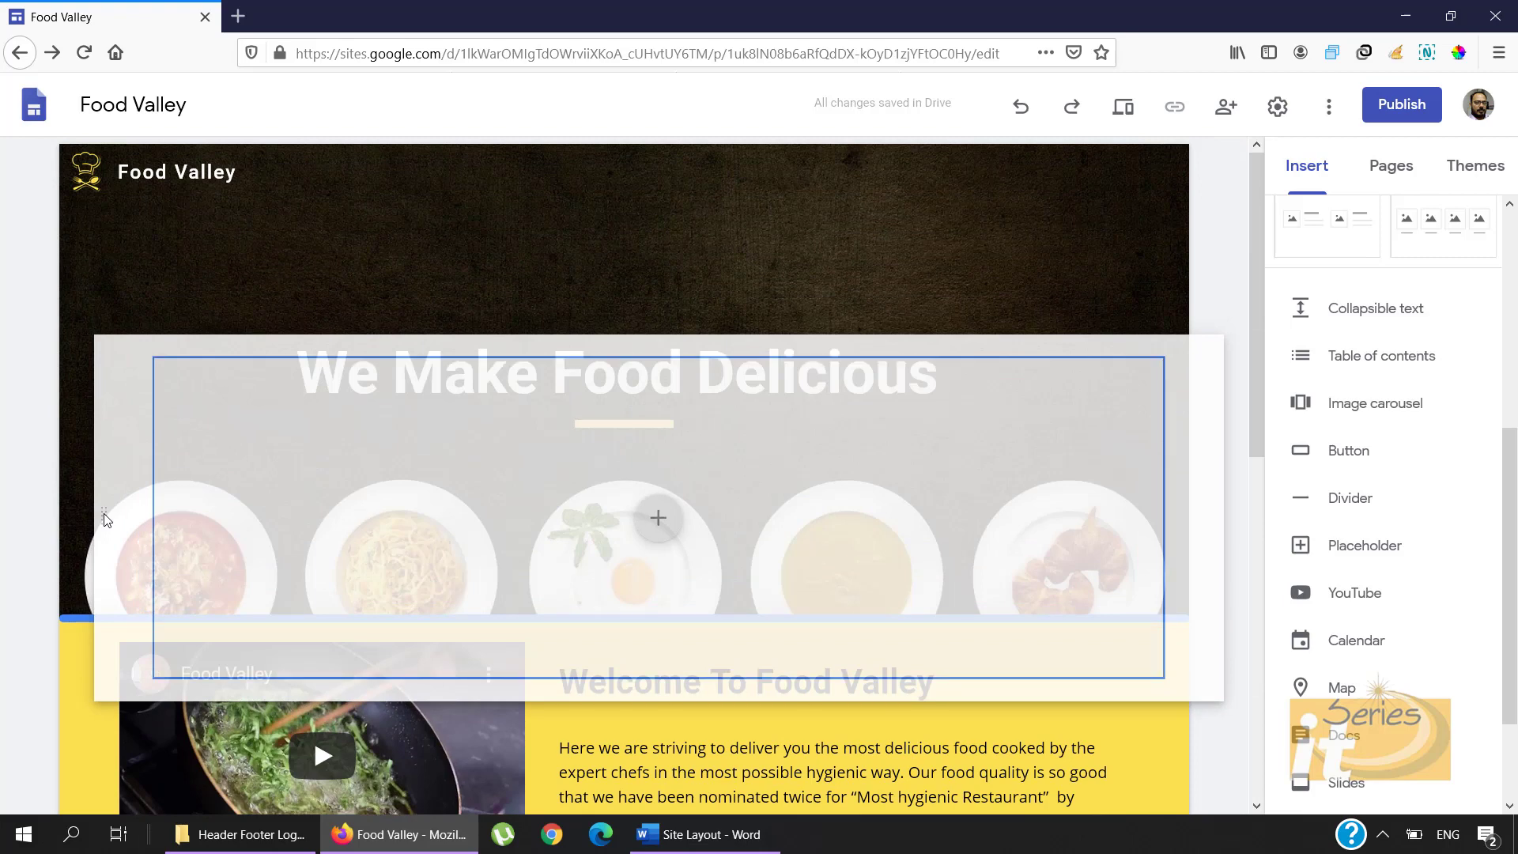
pyautogui.moveTo(106, 518); pyautogui.dragTo(105, 518)
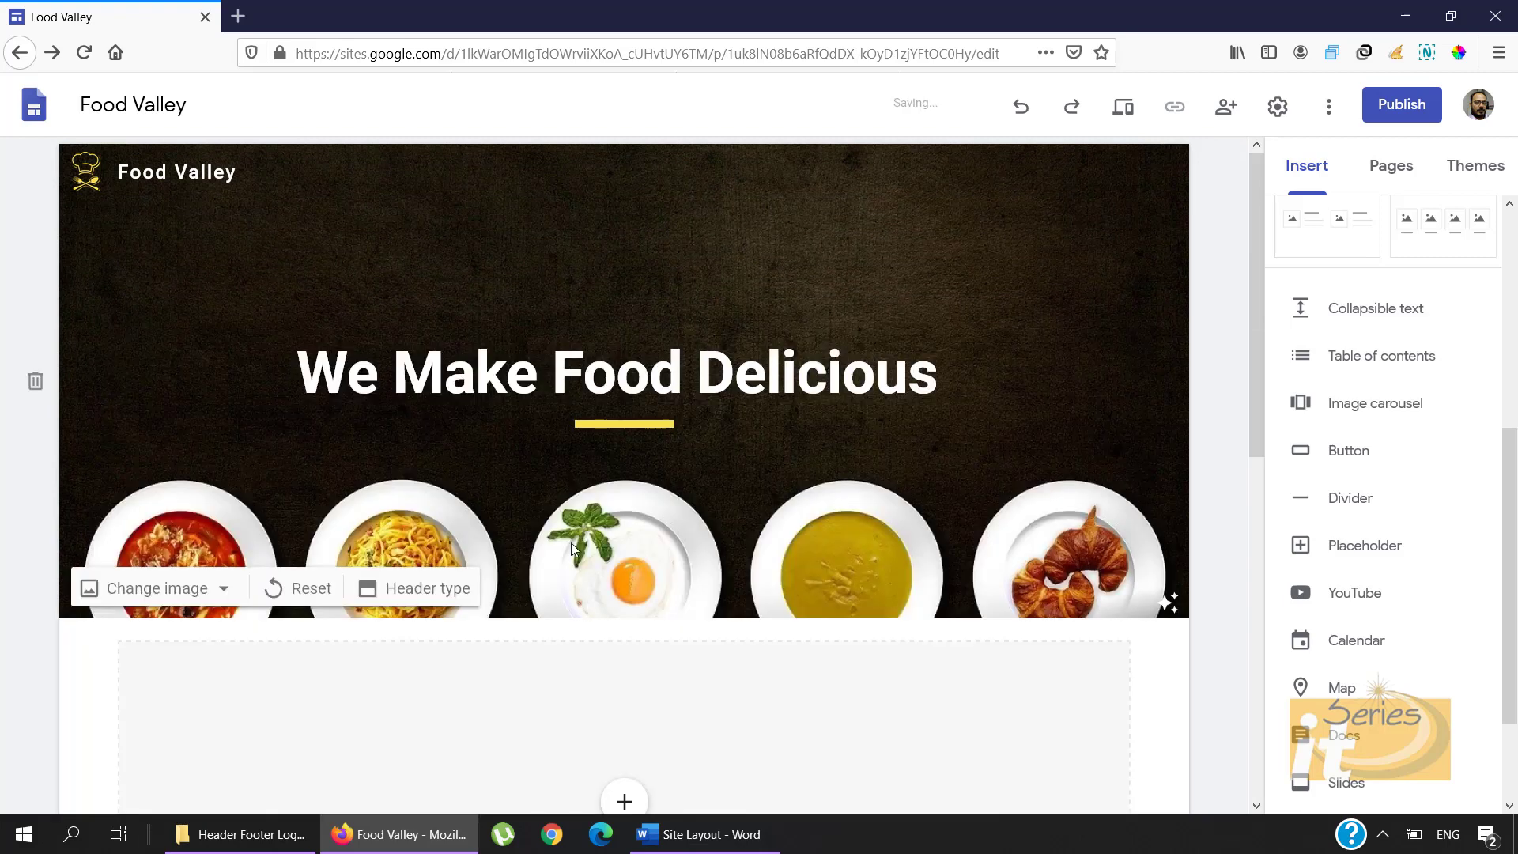
pyautogui.scroll(-3, 647, 563)
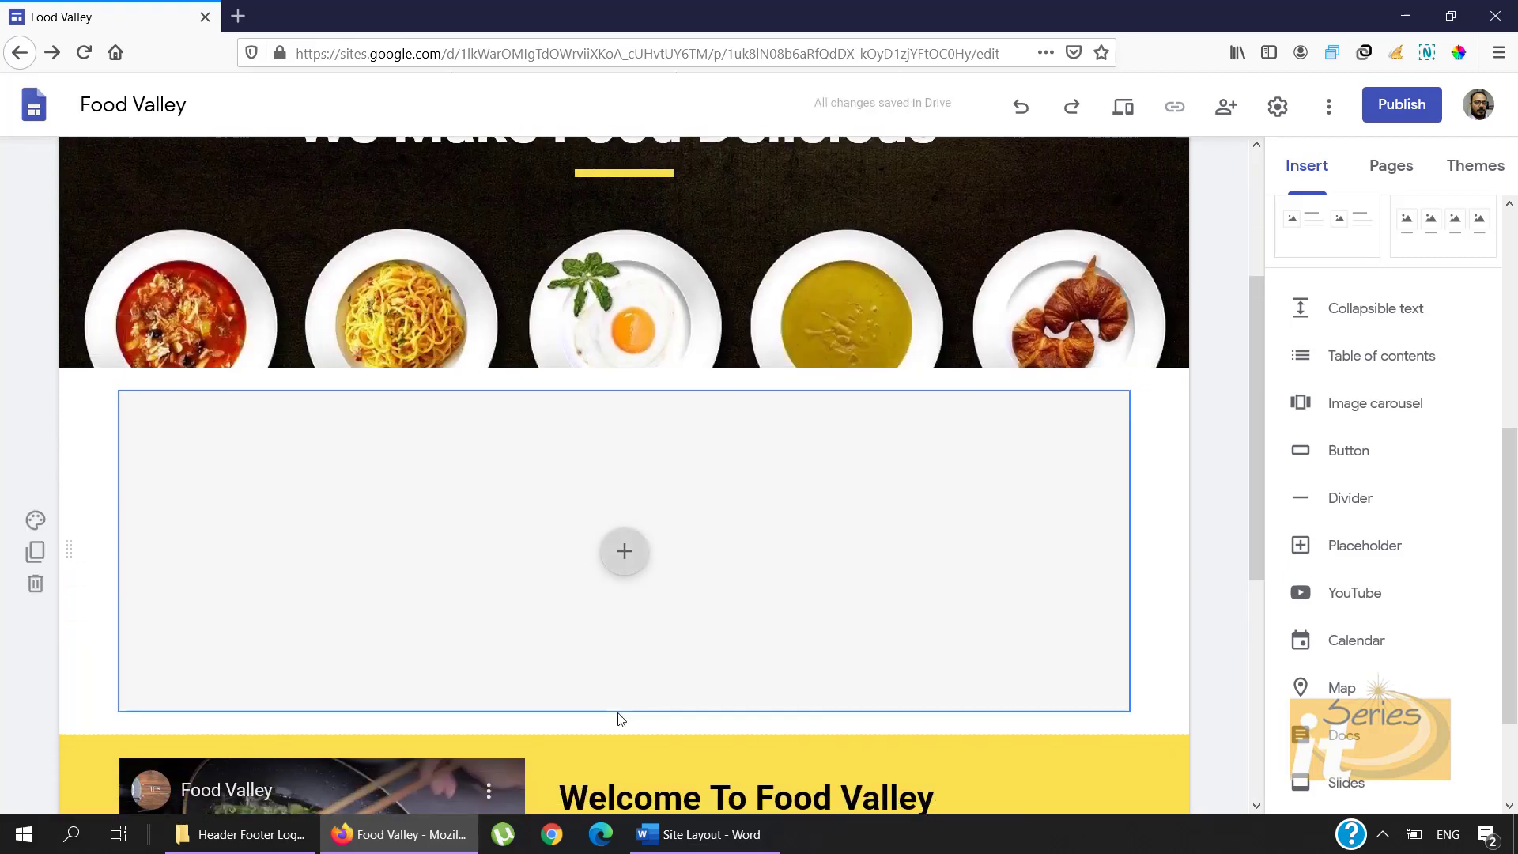
pyautogui.click(621, 690)
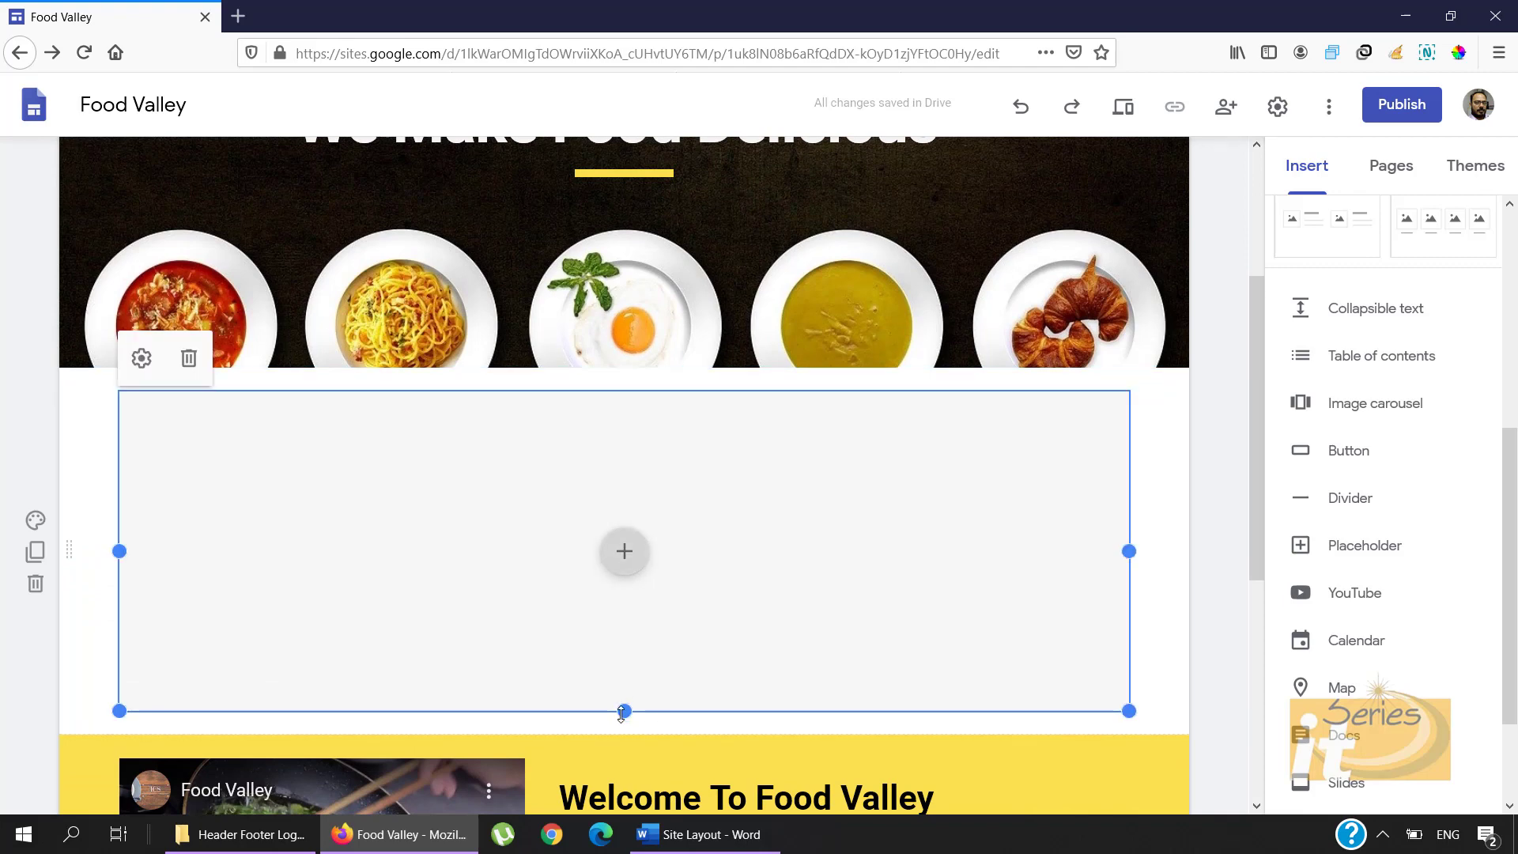
pyautogui.moveTo(620, 710); pyautogui.dragTo(620, 393)
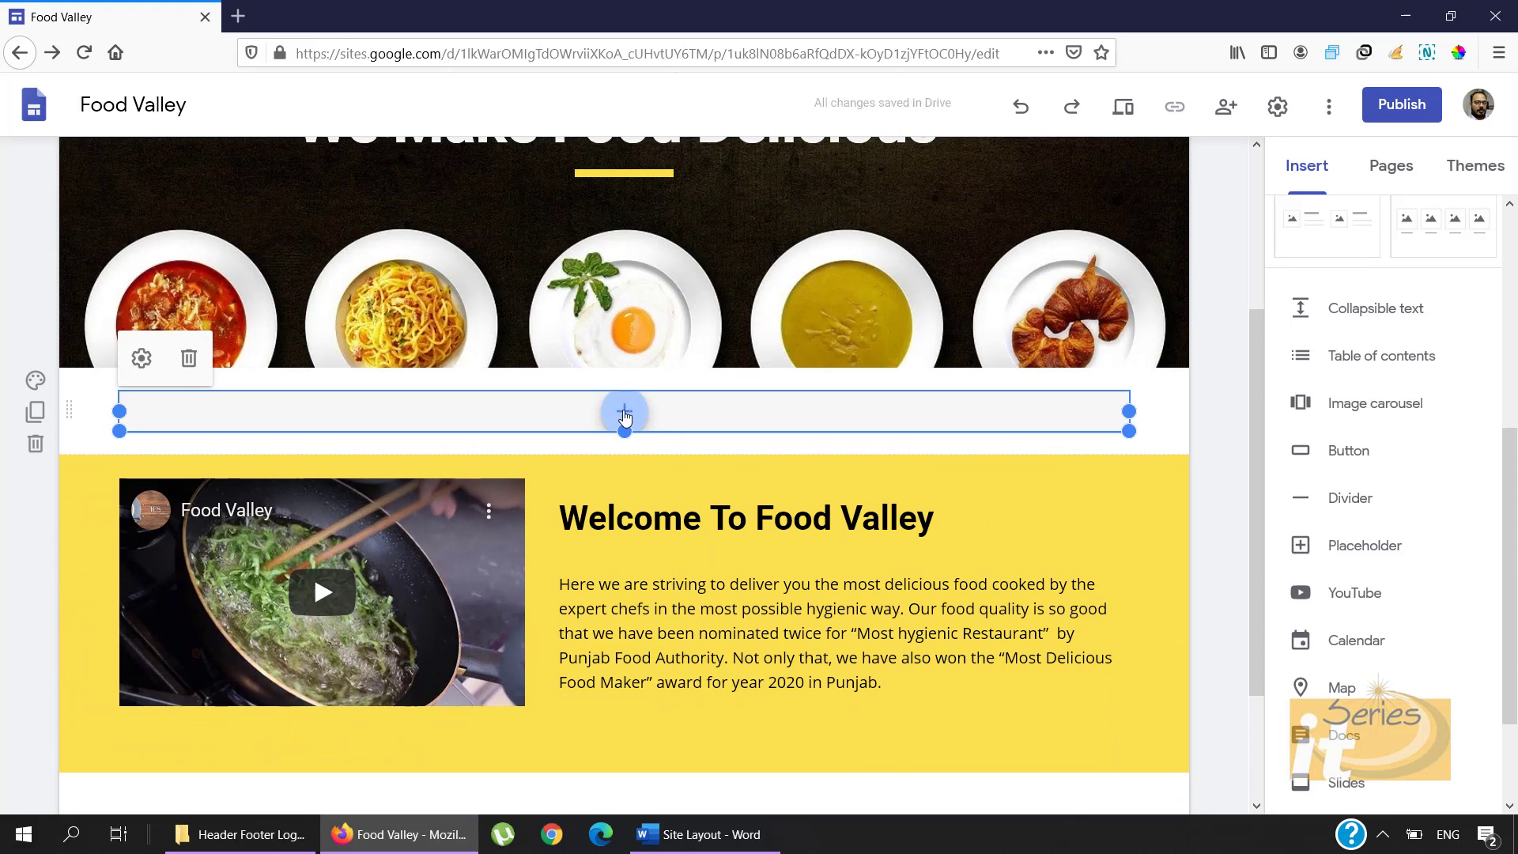
# Step: Upload the white-space image from the Header Footer Logo white space folder into the thin placeholder strip
pyautogui.click(623, 408)
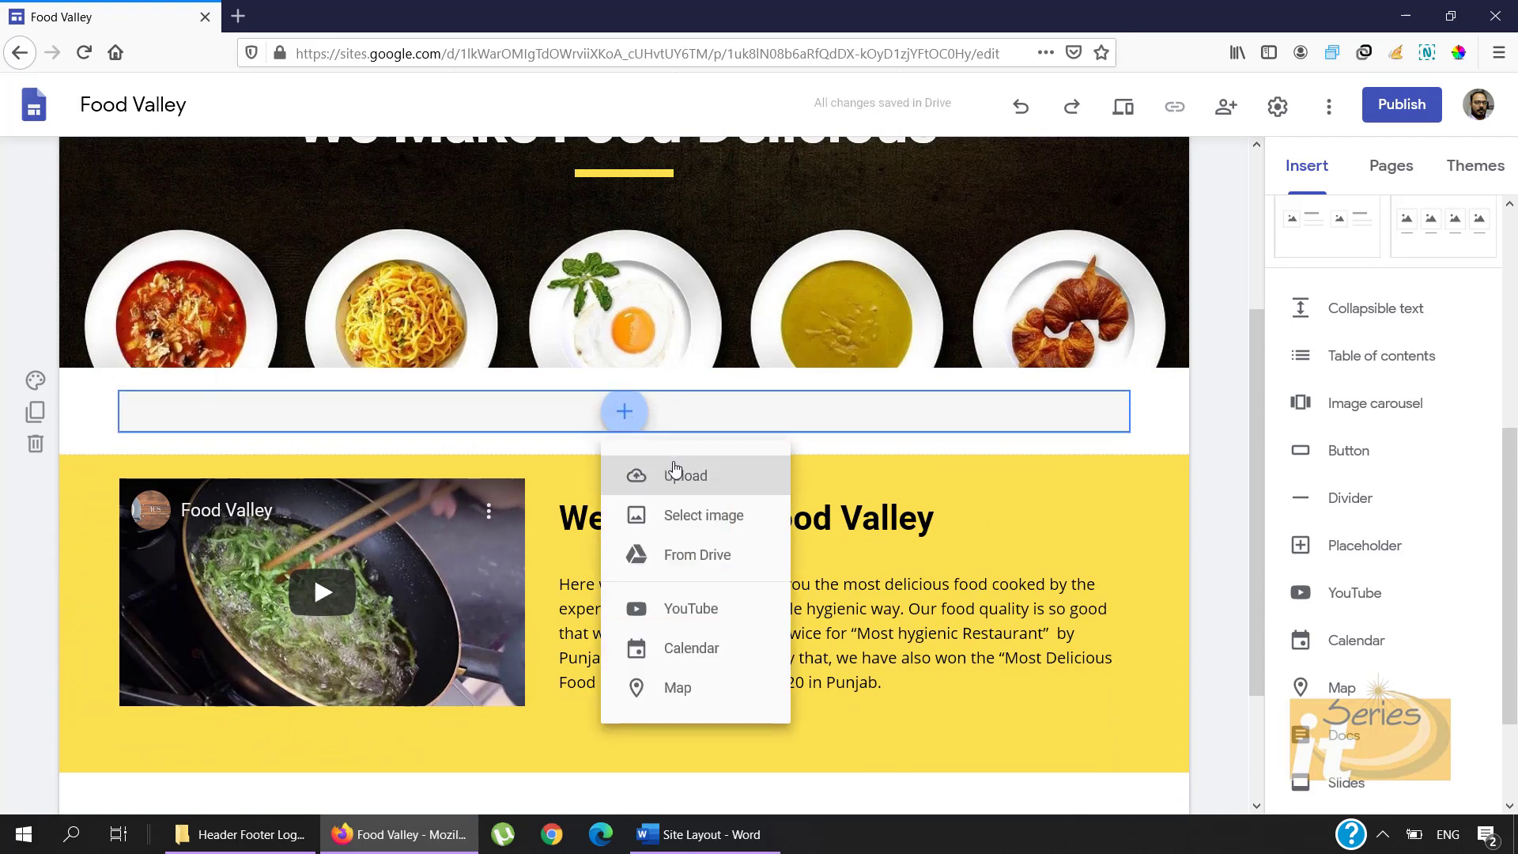
pyautogui.click(679, 475)
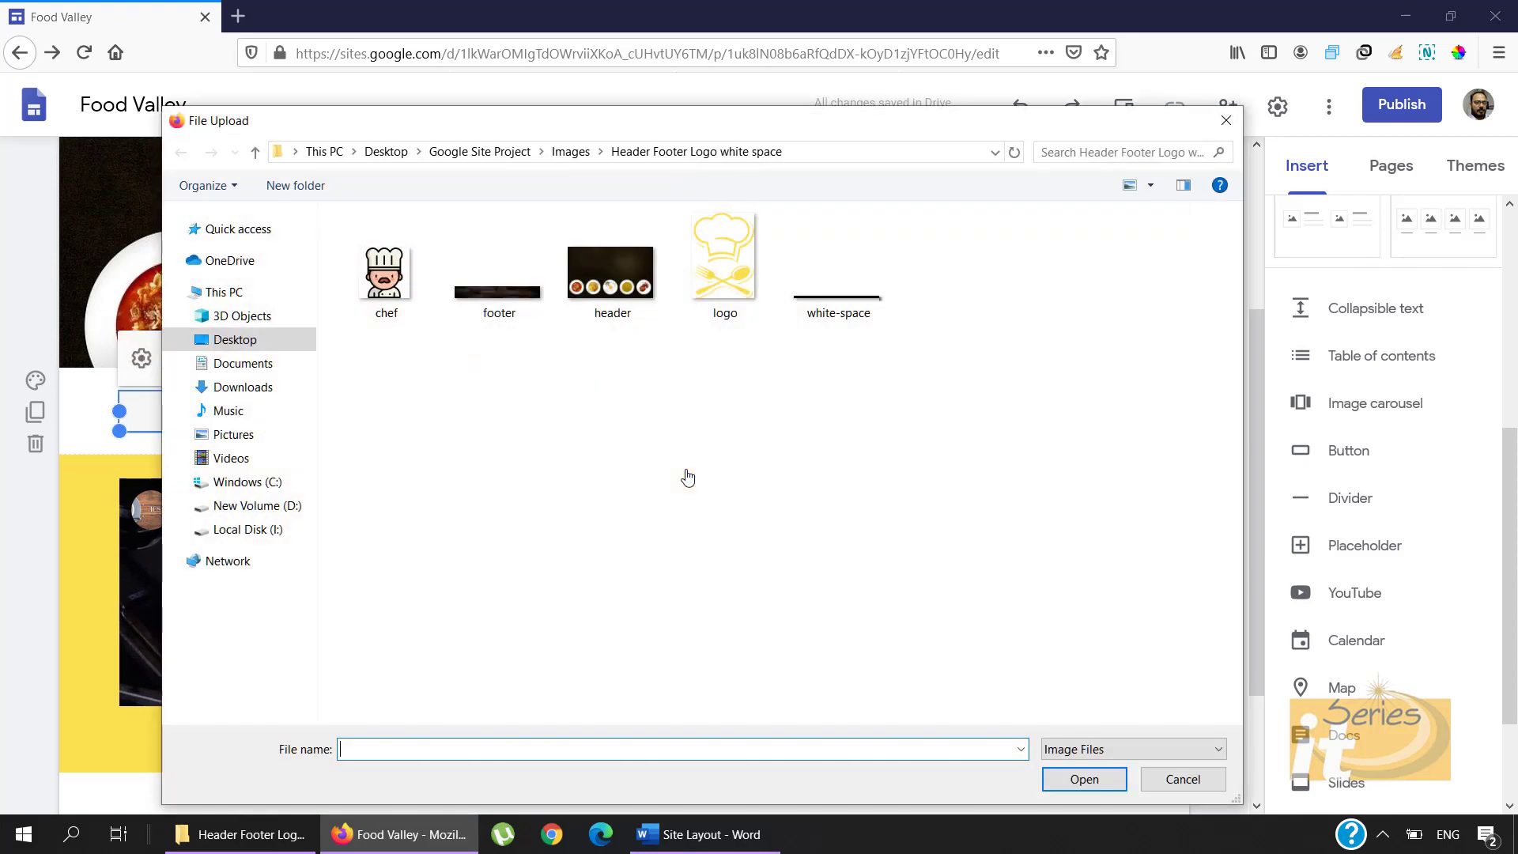
pyautogui.click(856, 322)
pyautogui.doubleClick(855, 316)
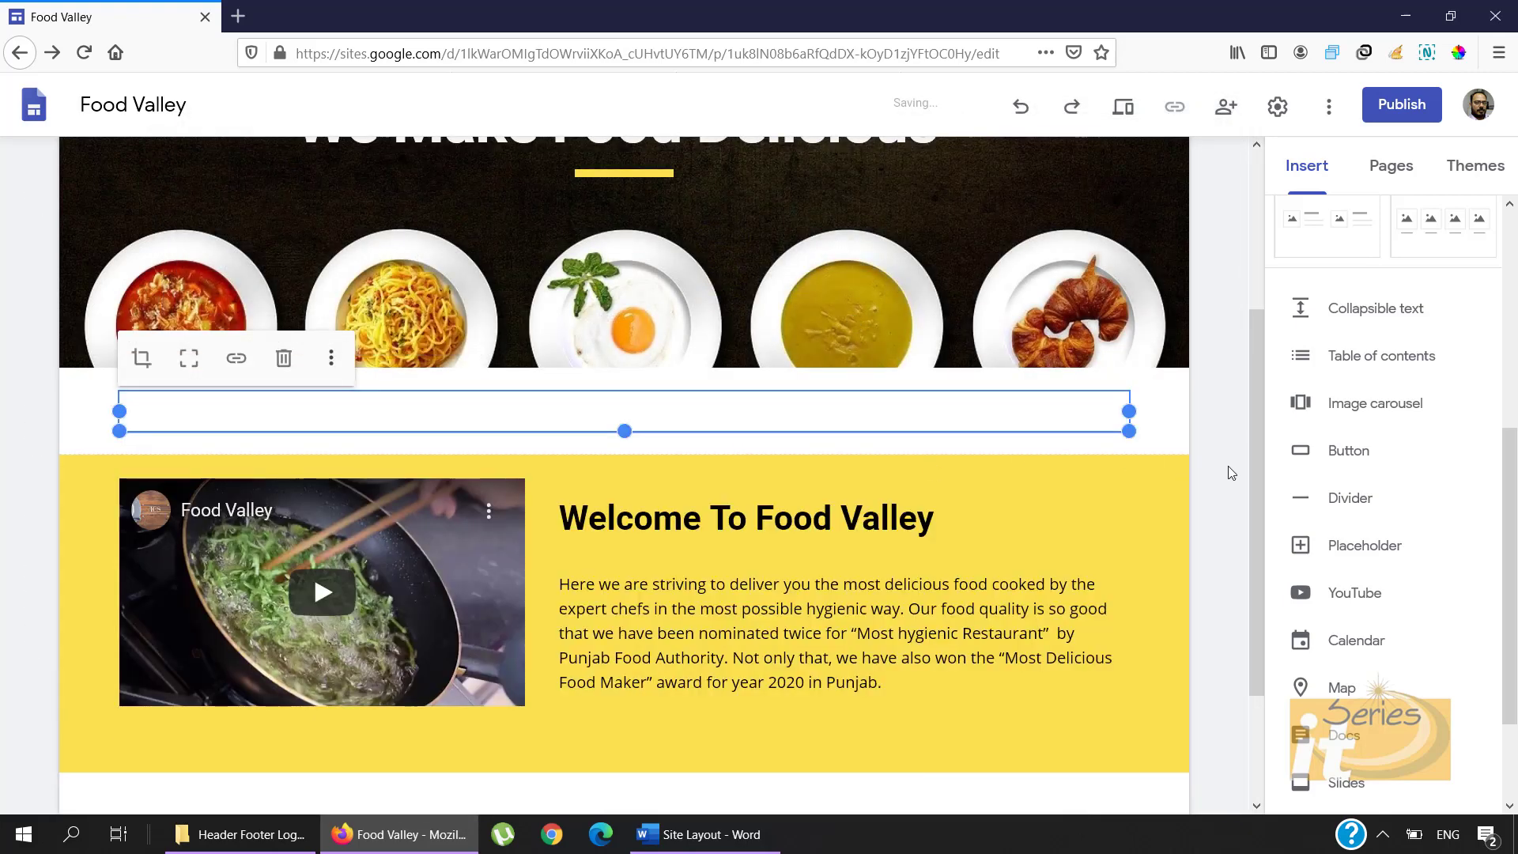
pyautogui.click(1205, 445)
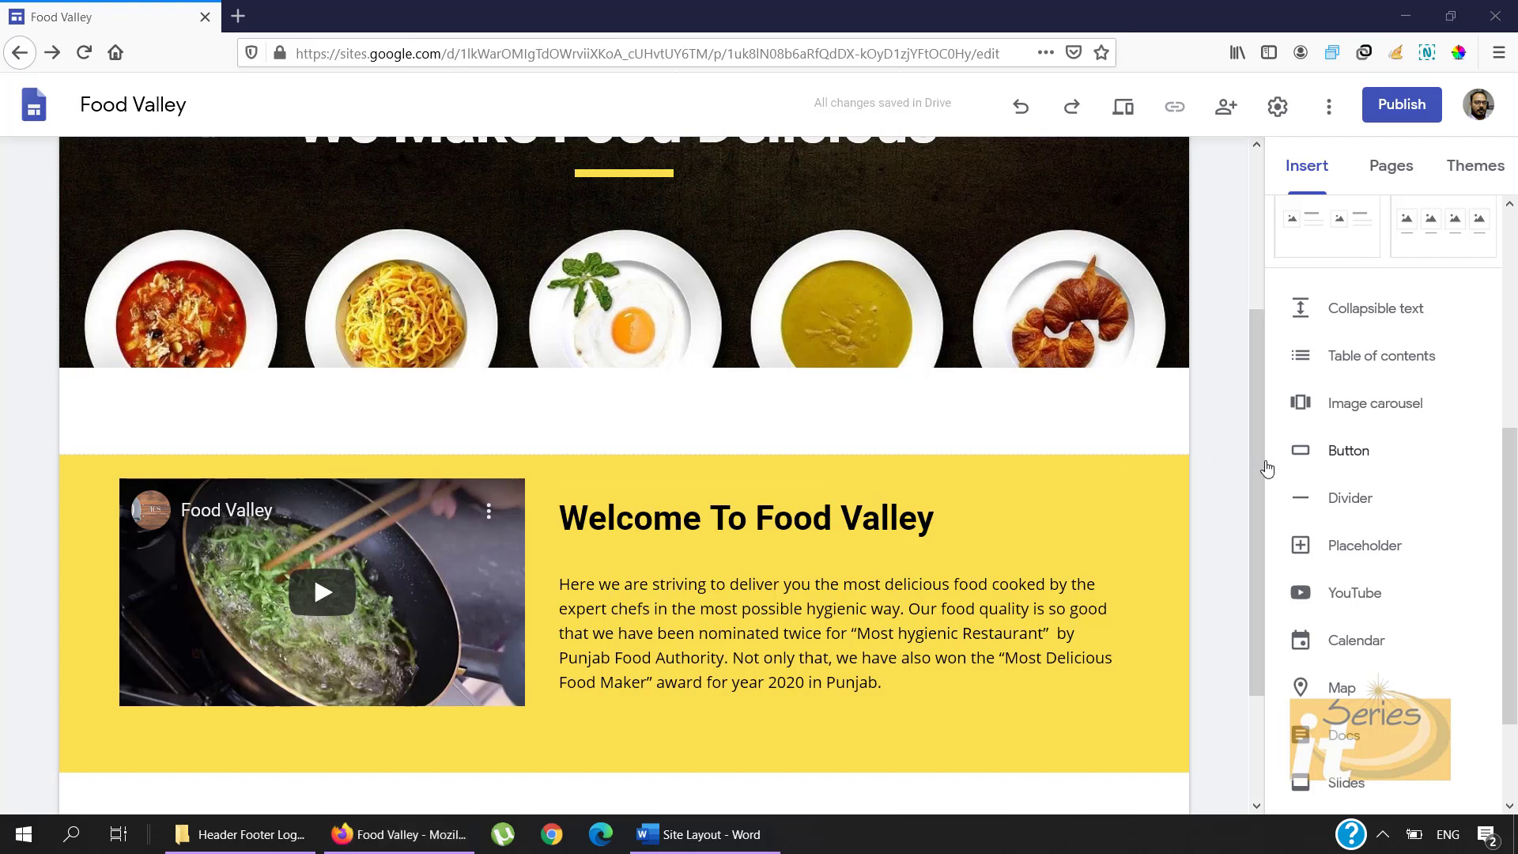
# Step: Check the white space position in the Word layout, then duplicate the white-space section and move one copy below the yellow welcome section
pyautogui.click(732, 839)
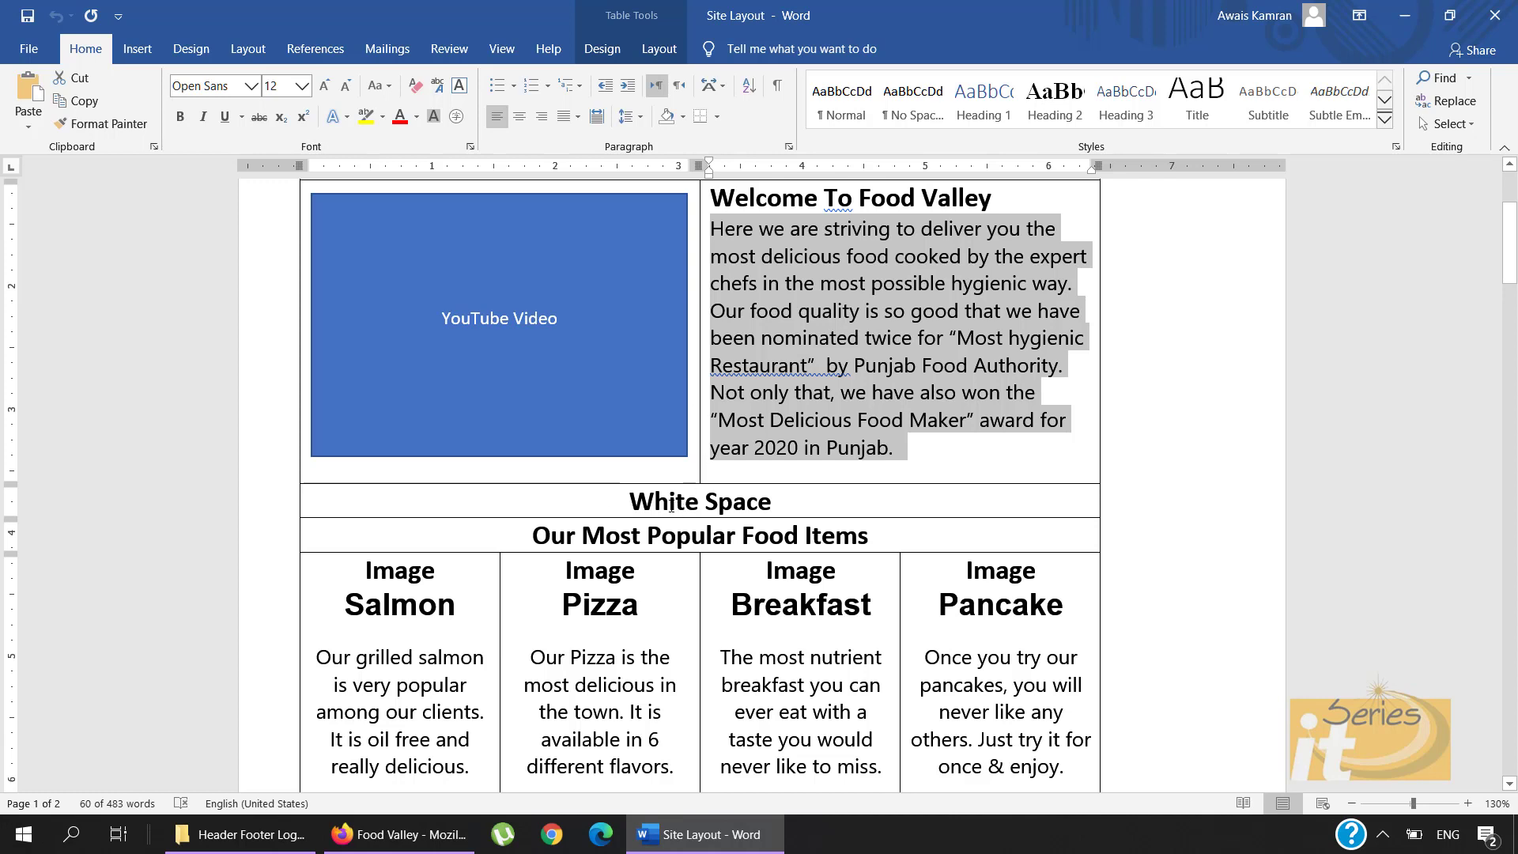
pyautogui.click(1404, 16)
pyautogui.moveTo(119, 407)
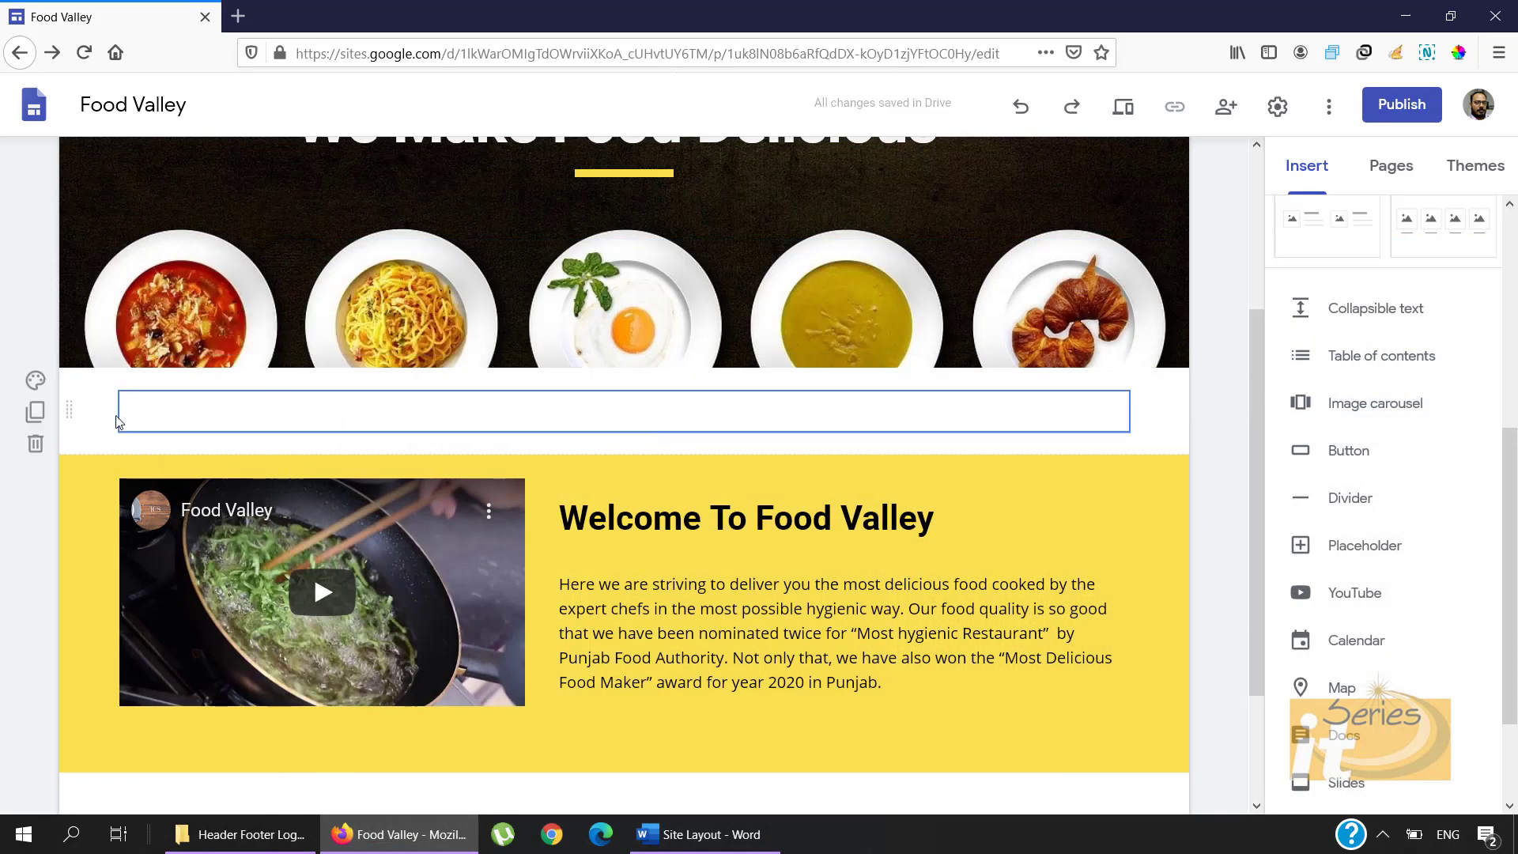
pyautogui.click(34, 412)
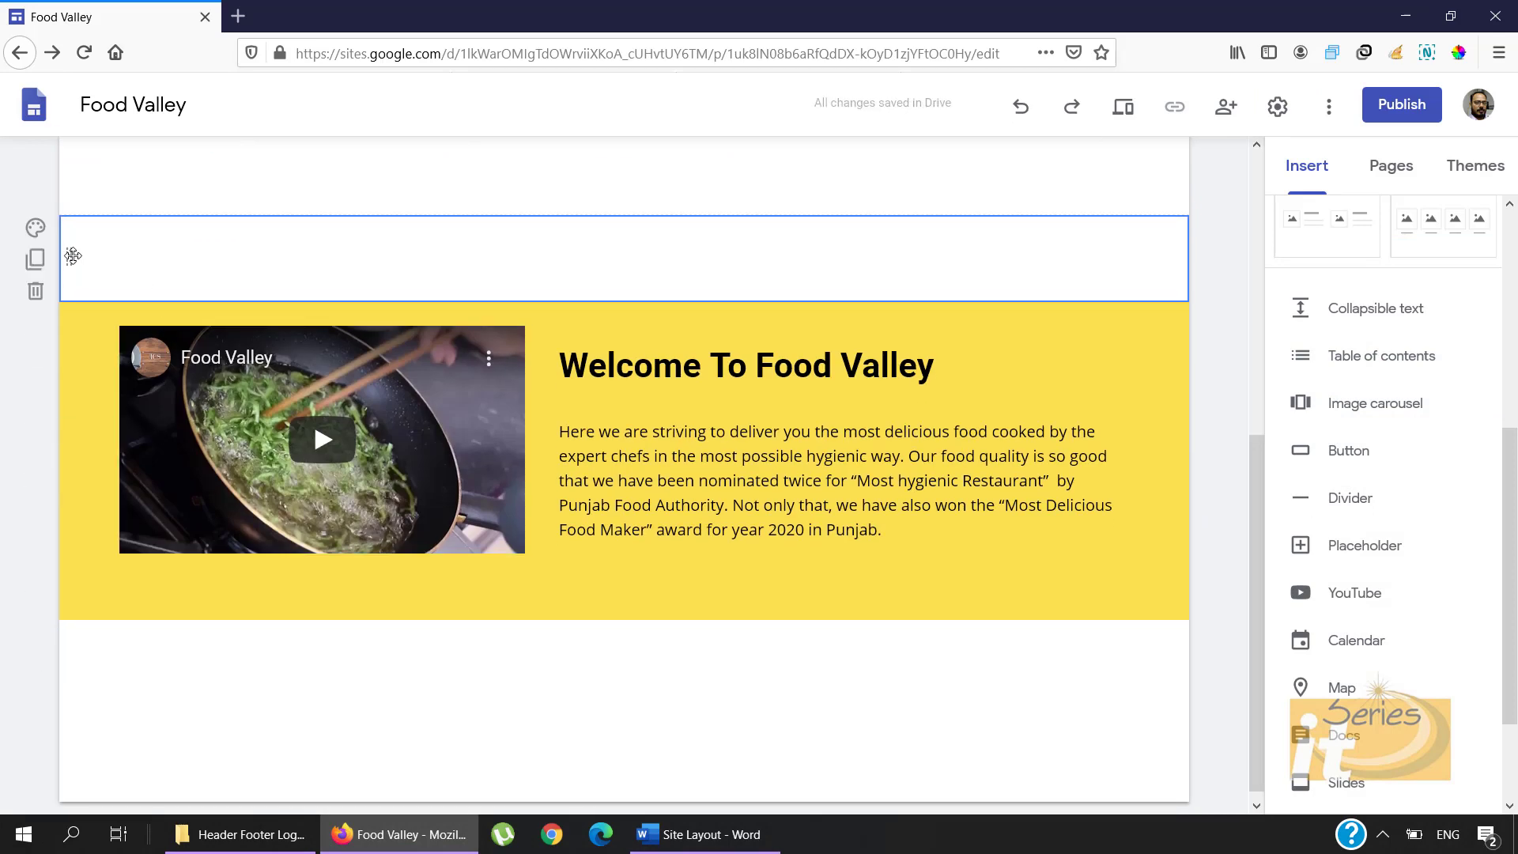
pyautogui.moveTo(69, 257); pyautogui.dragTo(64, 614)
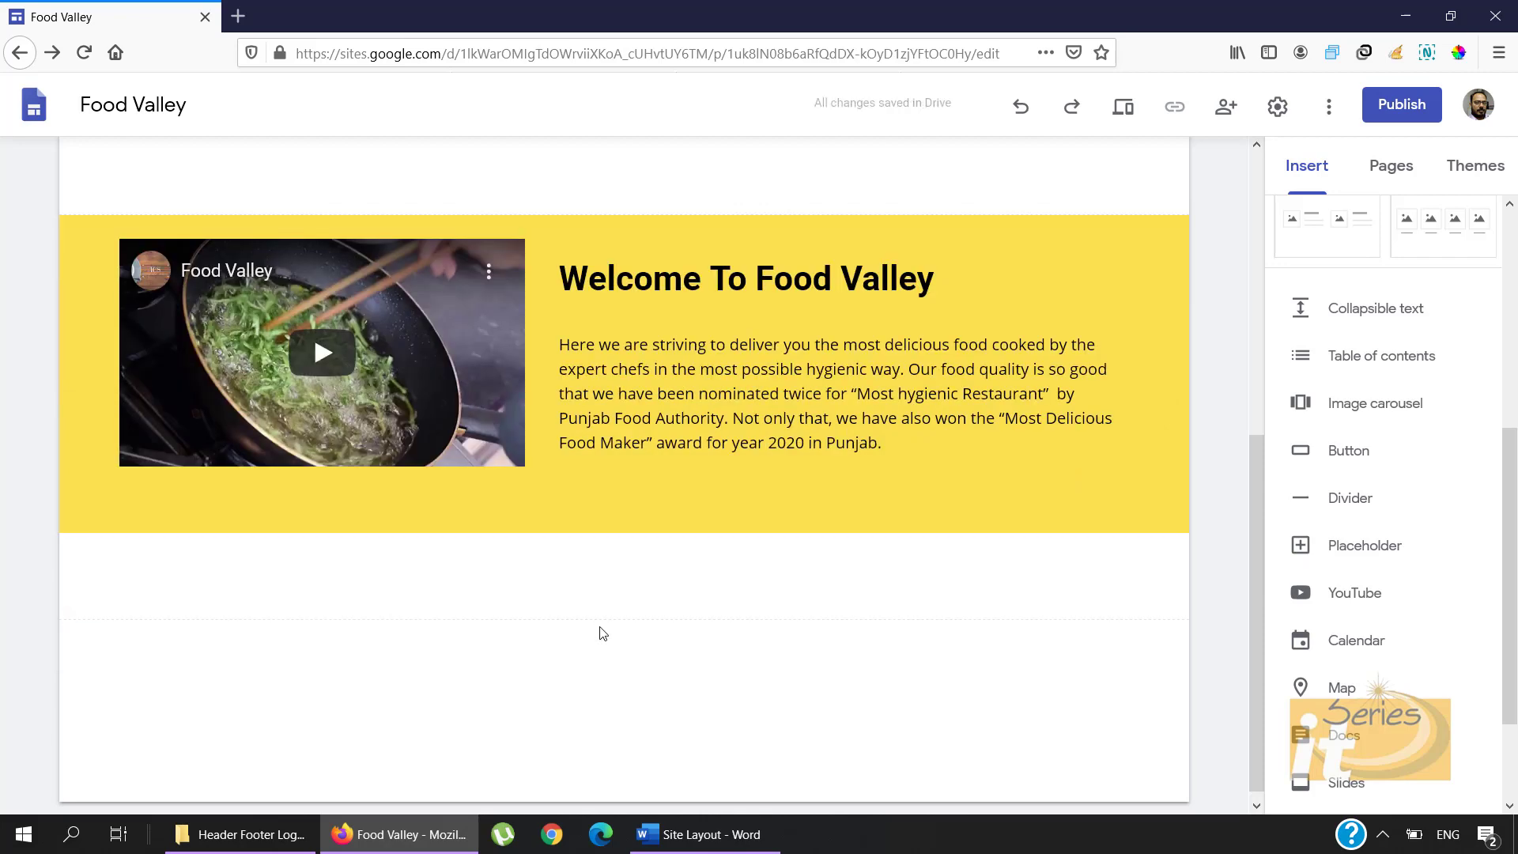
# Step: Insert the layout with four captioned image columns below the lower white space and set its section background to Emphasis 2
pyautogui.moveTo(1514, 508); pyautogui.dragTo(1512, 350)
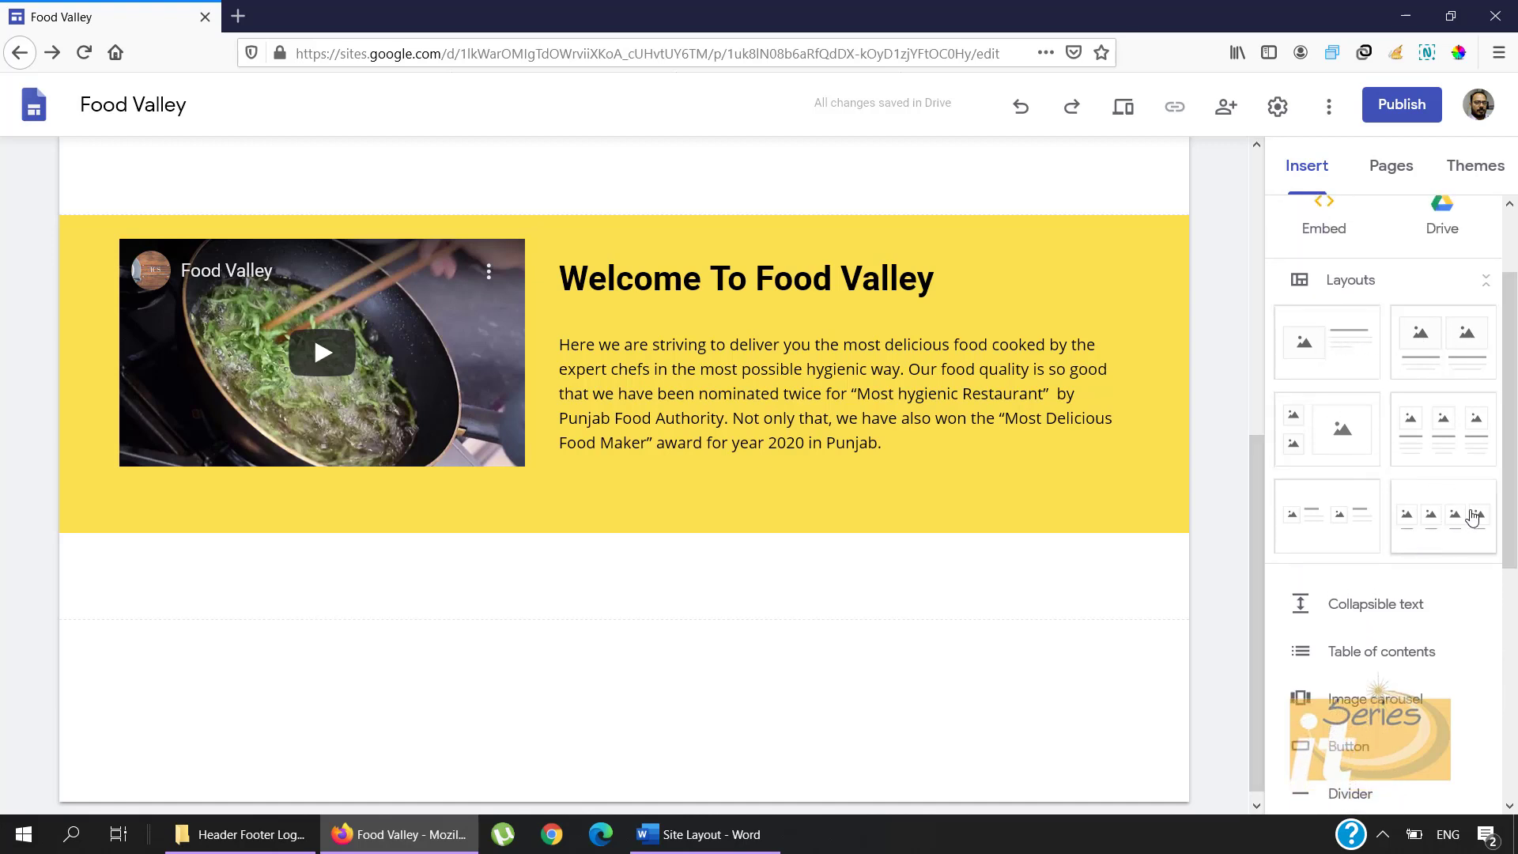
pyautogui.click(1421, 522)
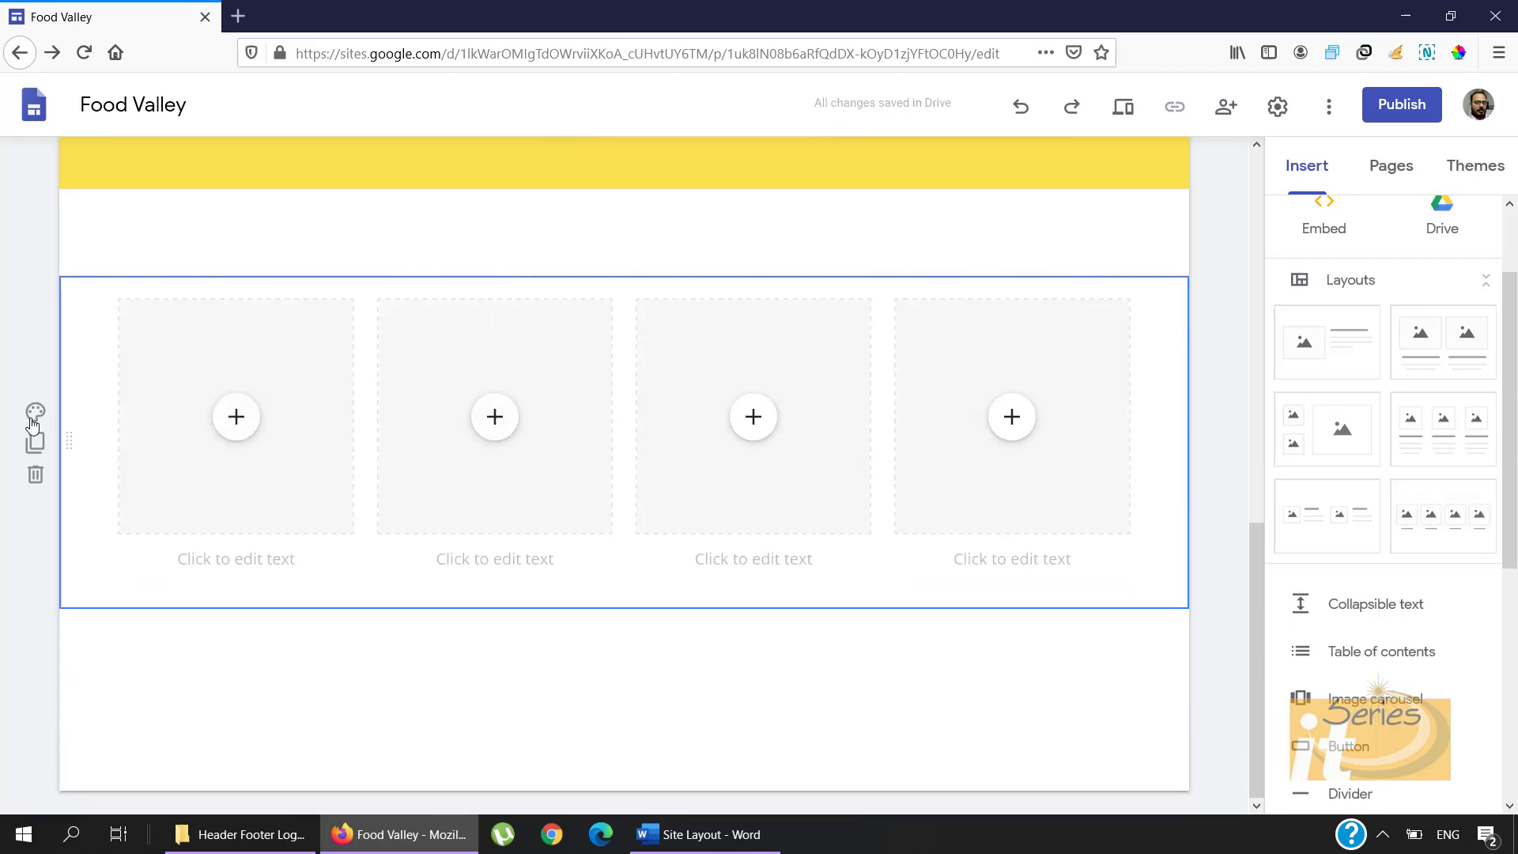
pyautogui.click(33, 413)
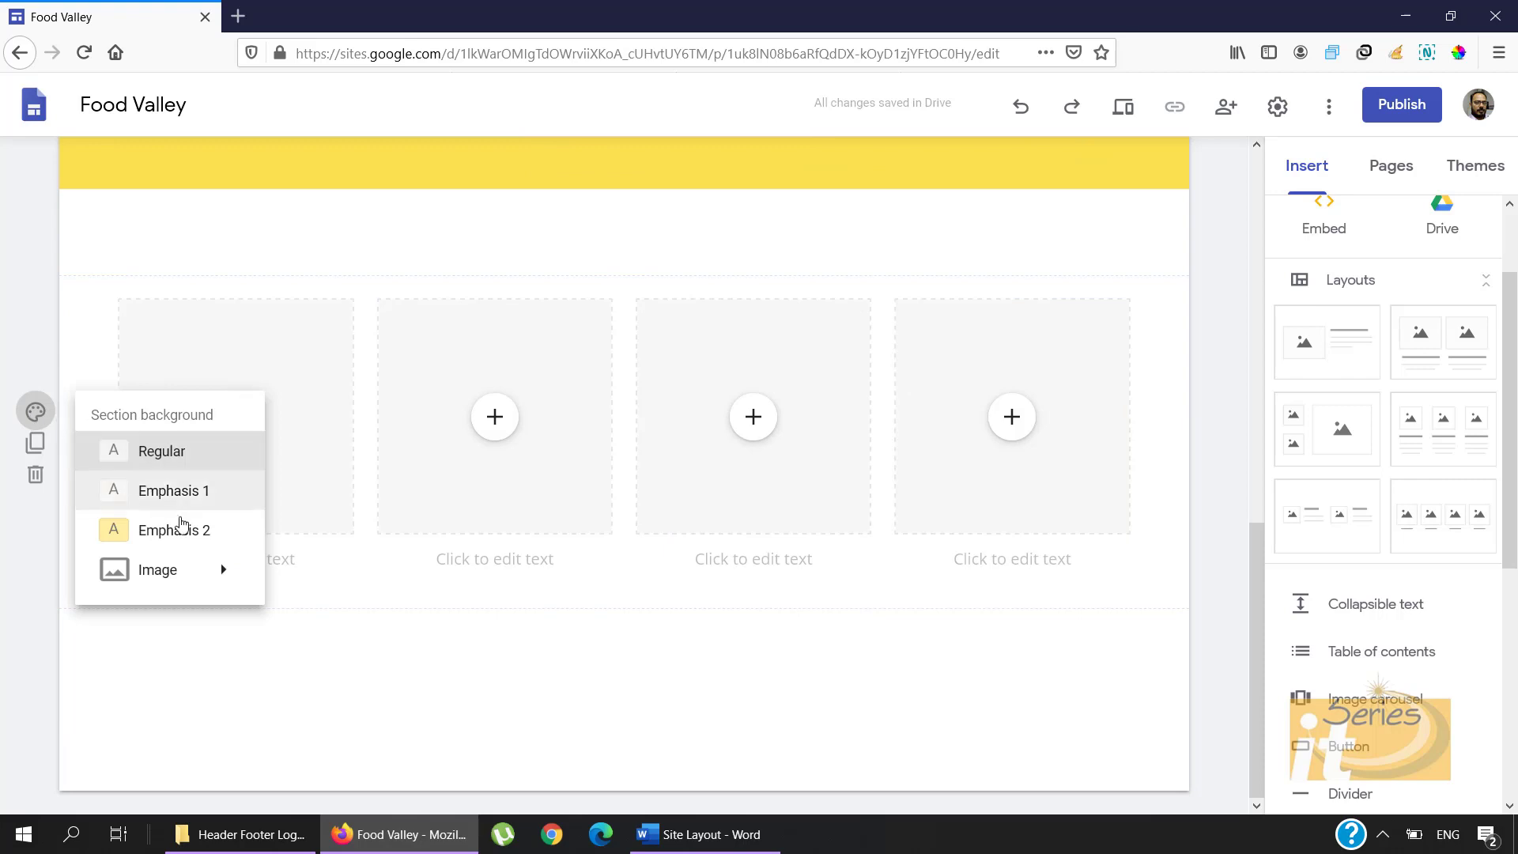
pyautogui.click(187, 532)
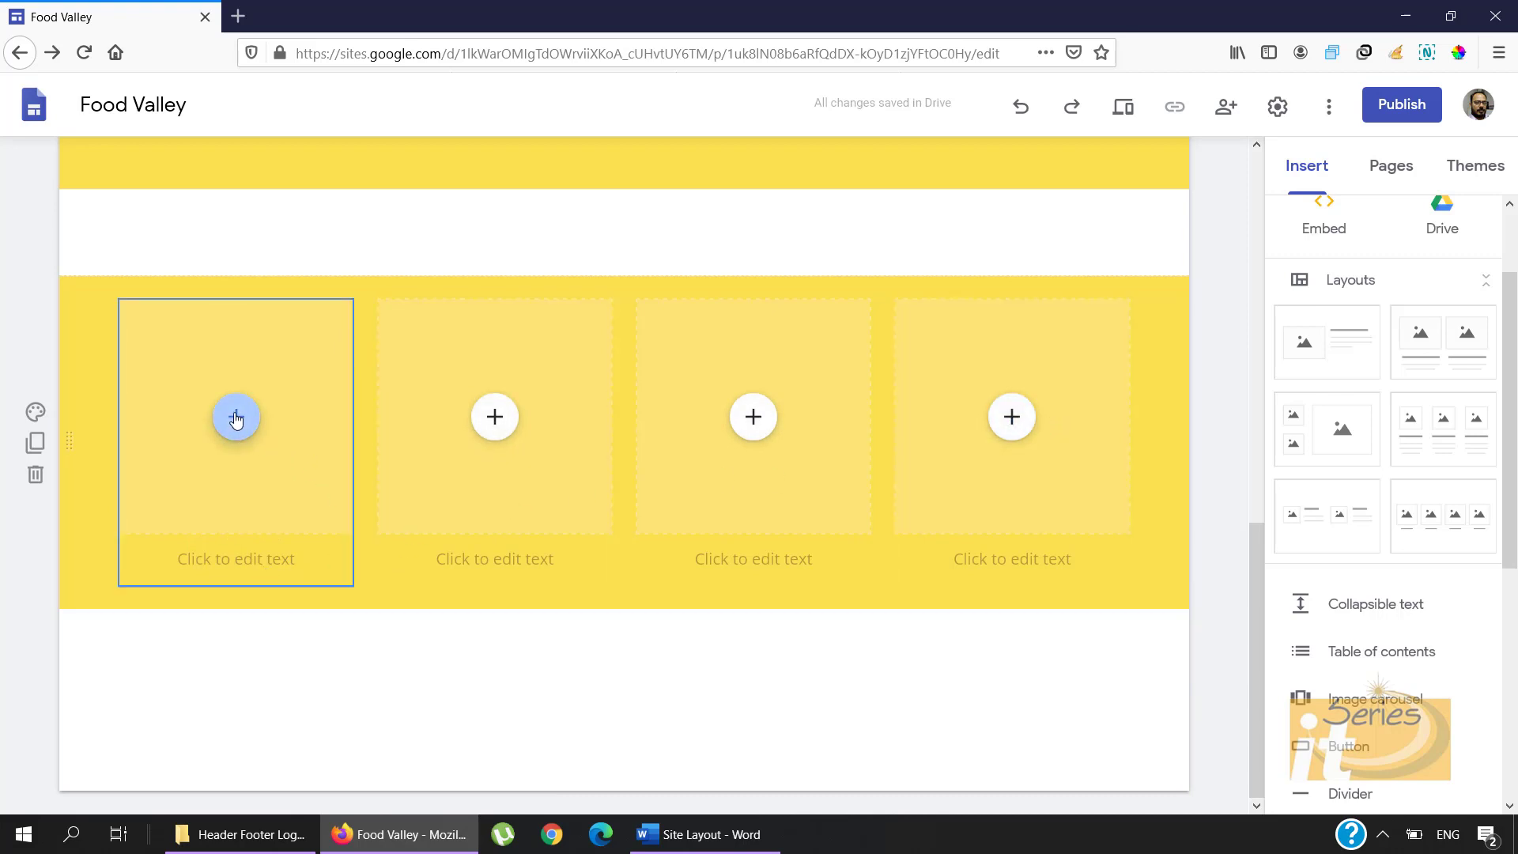
# Step: Check the popular food items in the Word layout, then upload the salmon image from the Popular Food Items folder into the first column
pyautogui.click(696, 835)
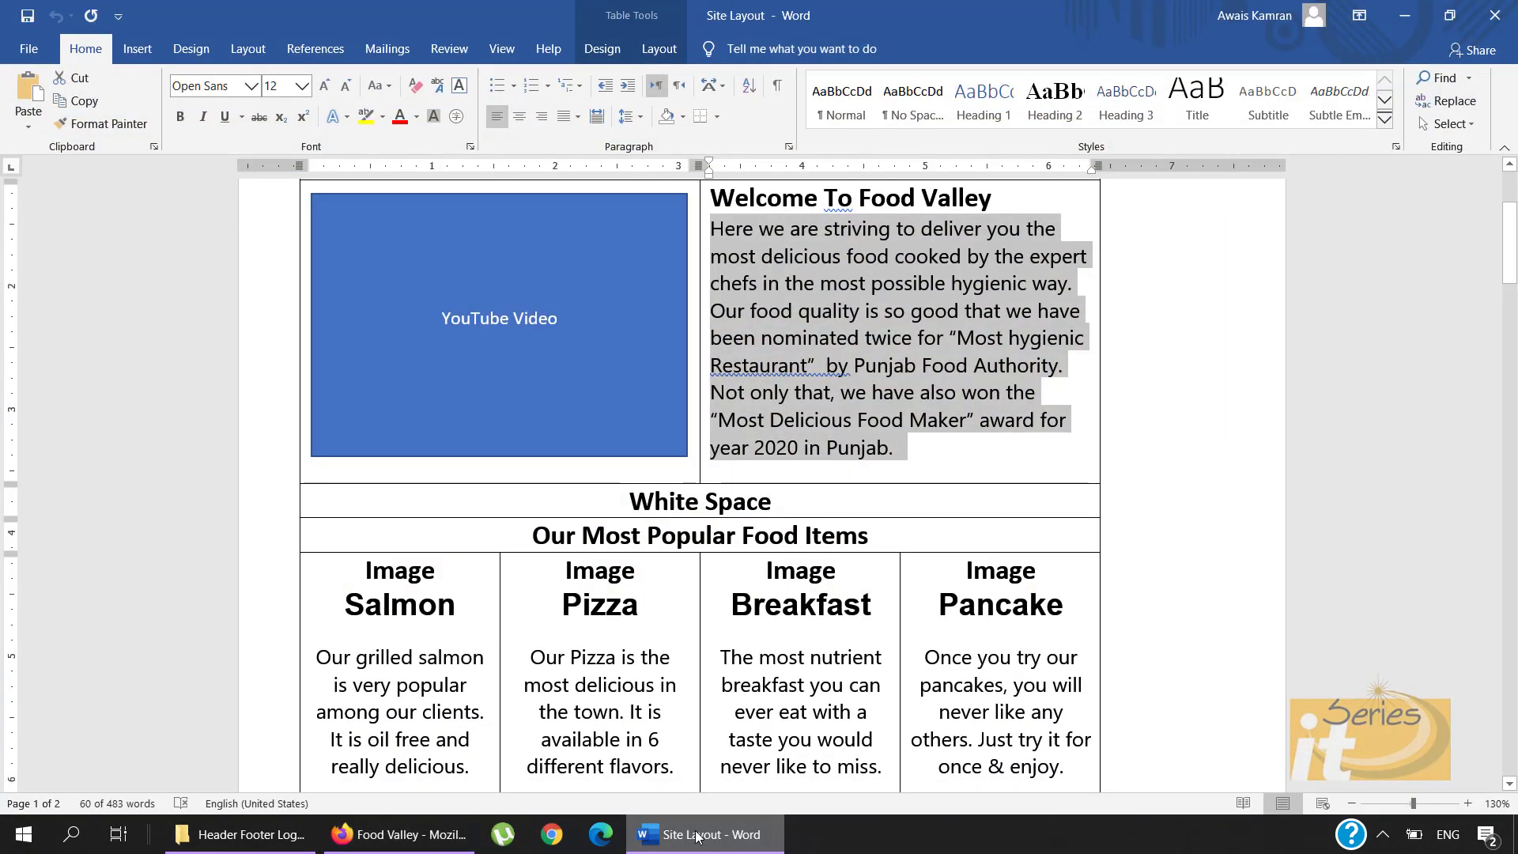
pyautogui.click(696, 835)
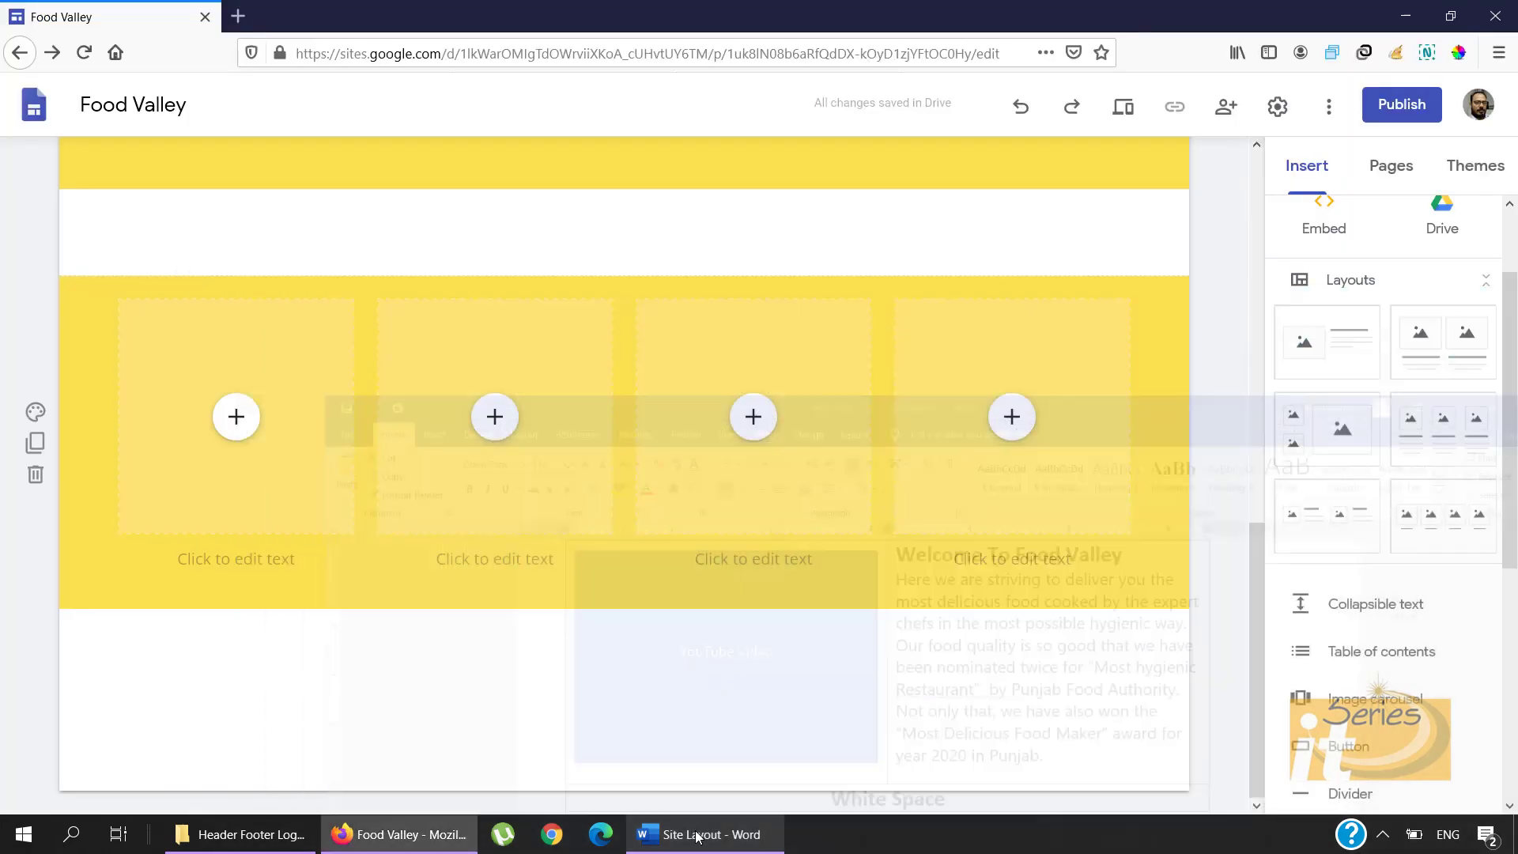
pyautogui.click(234, 431)
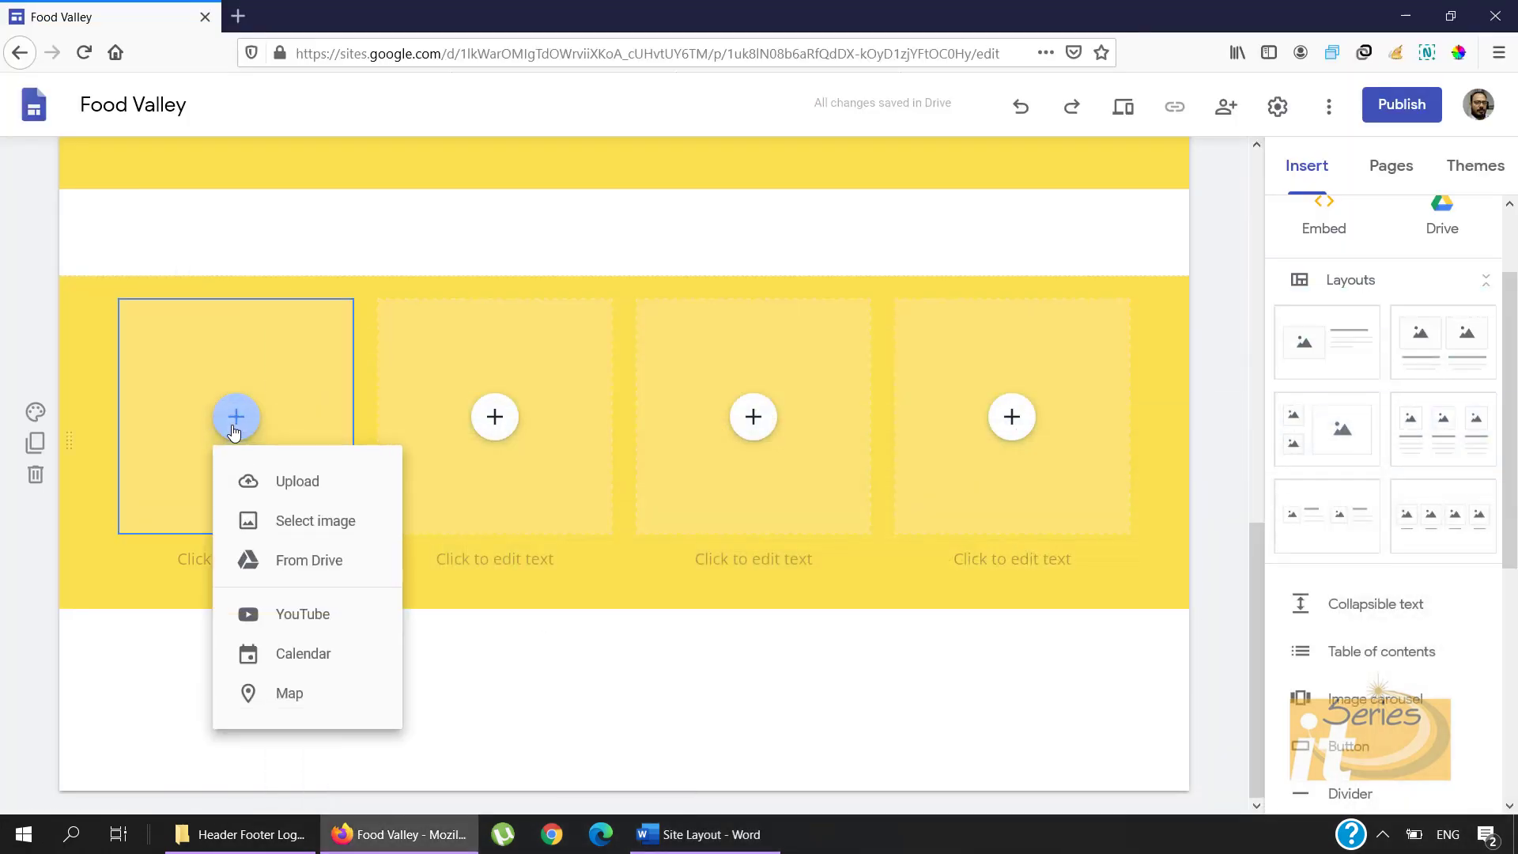
pyautogui.click(279, 490)
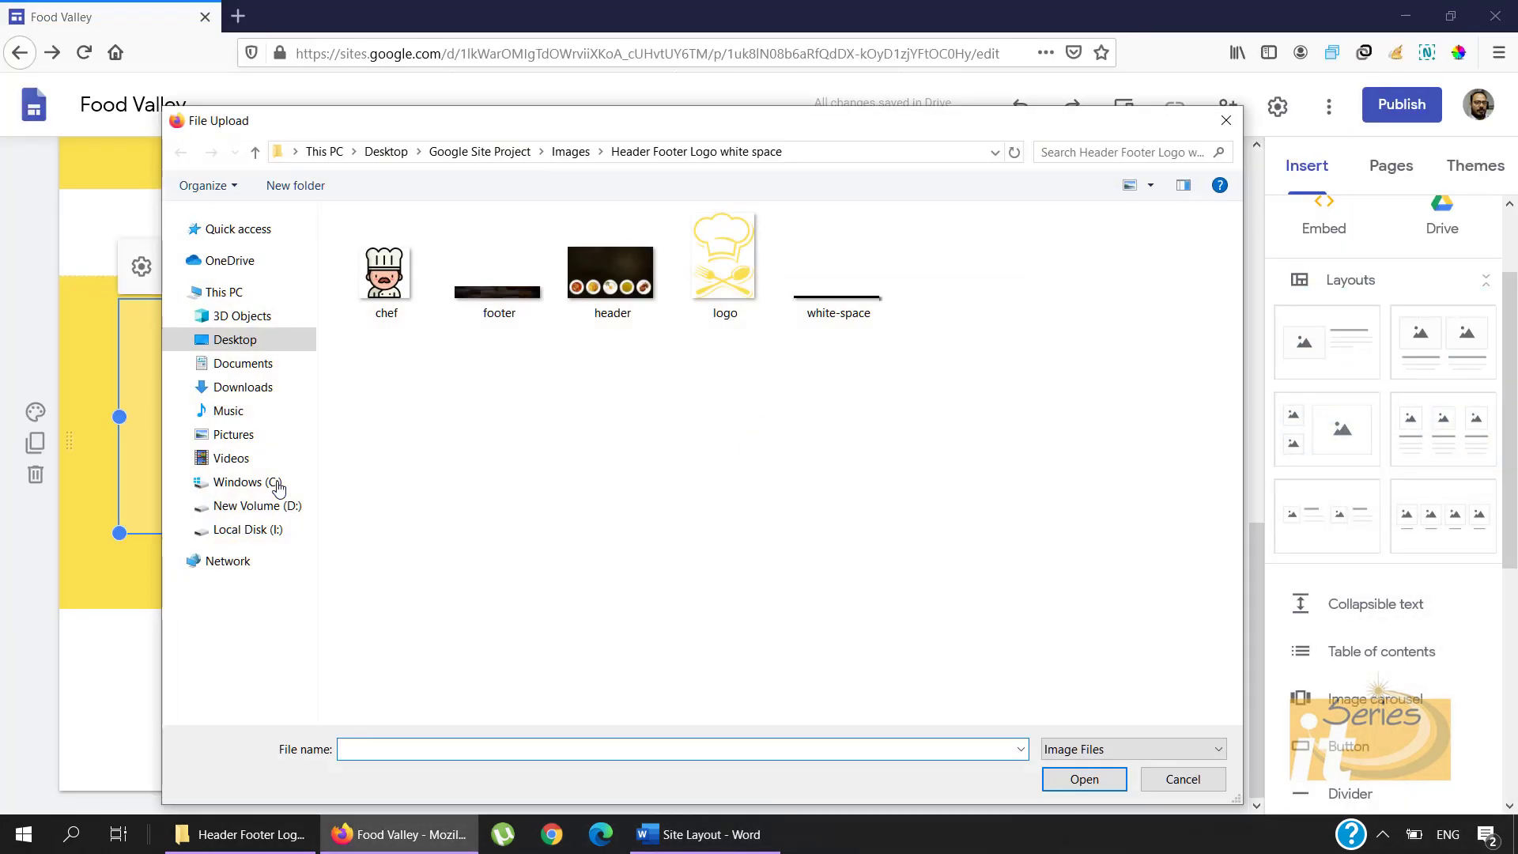
pyautogui.click(255, 152)
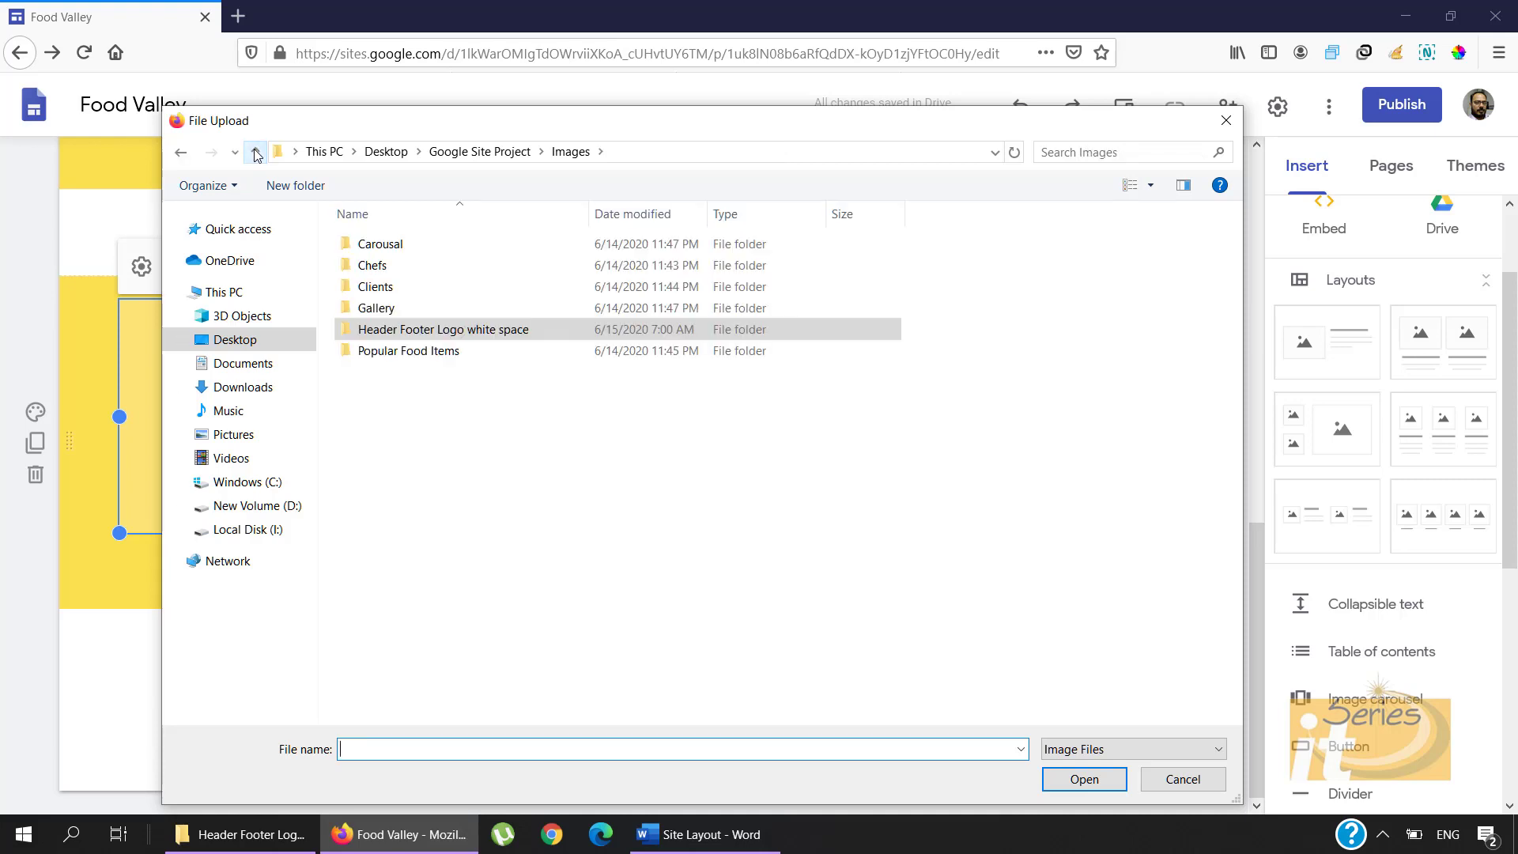
pyautogui.doubleClick(389, 353)
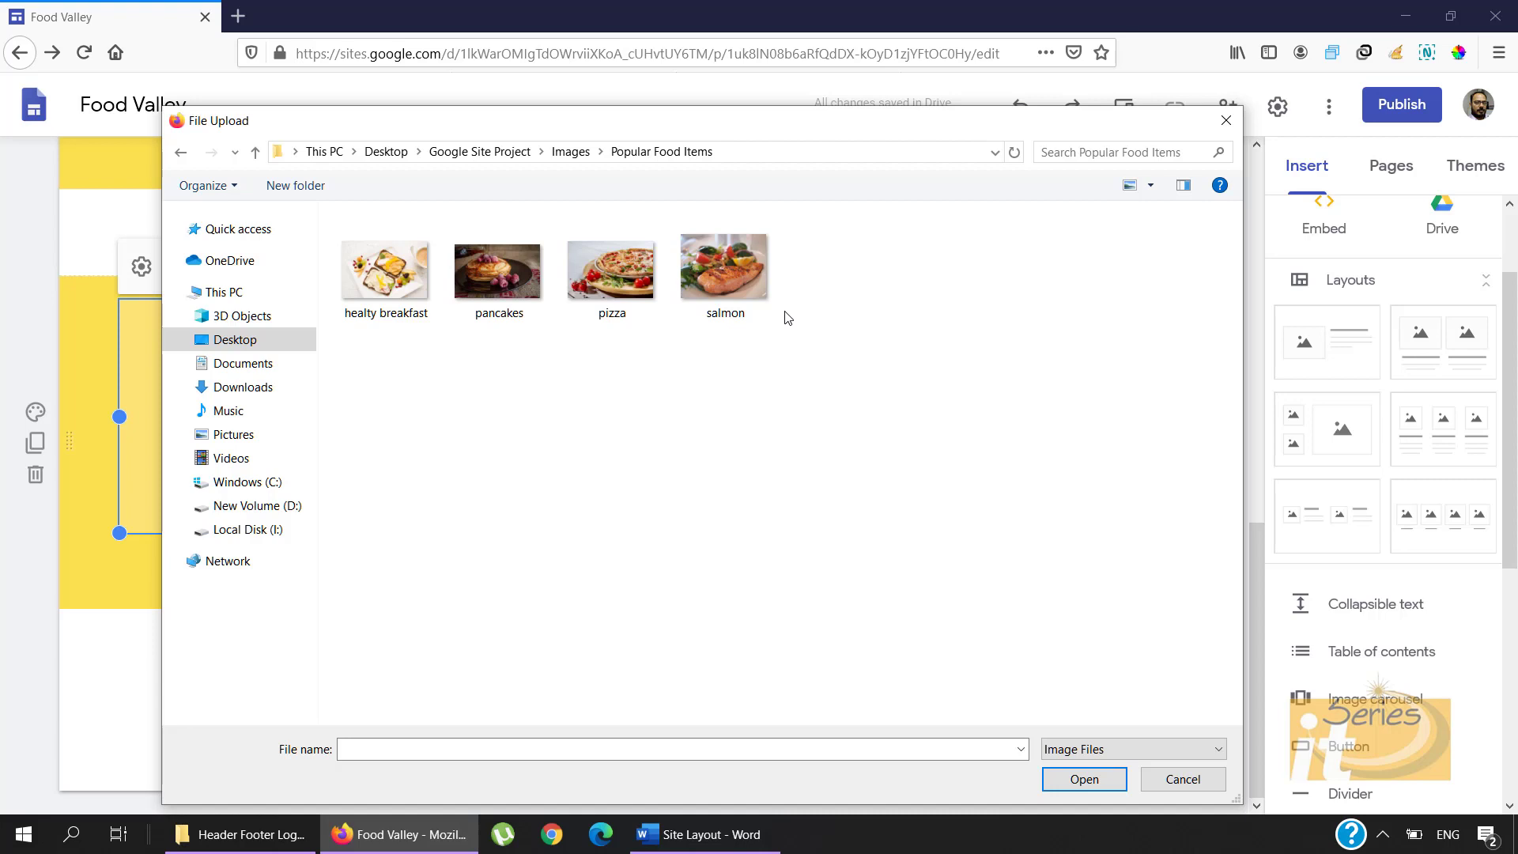
pyautogui.doubleClick(735, 287)
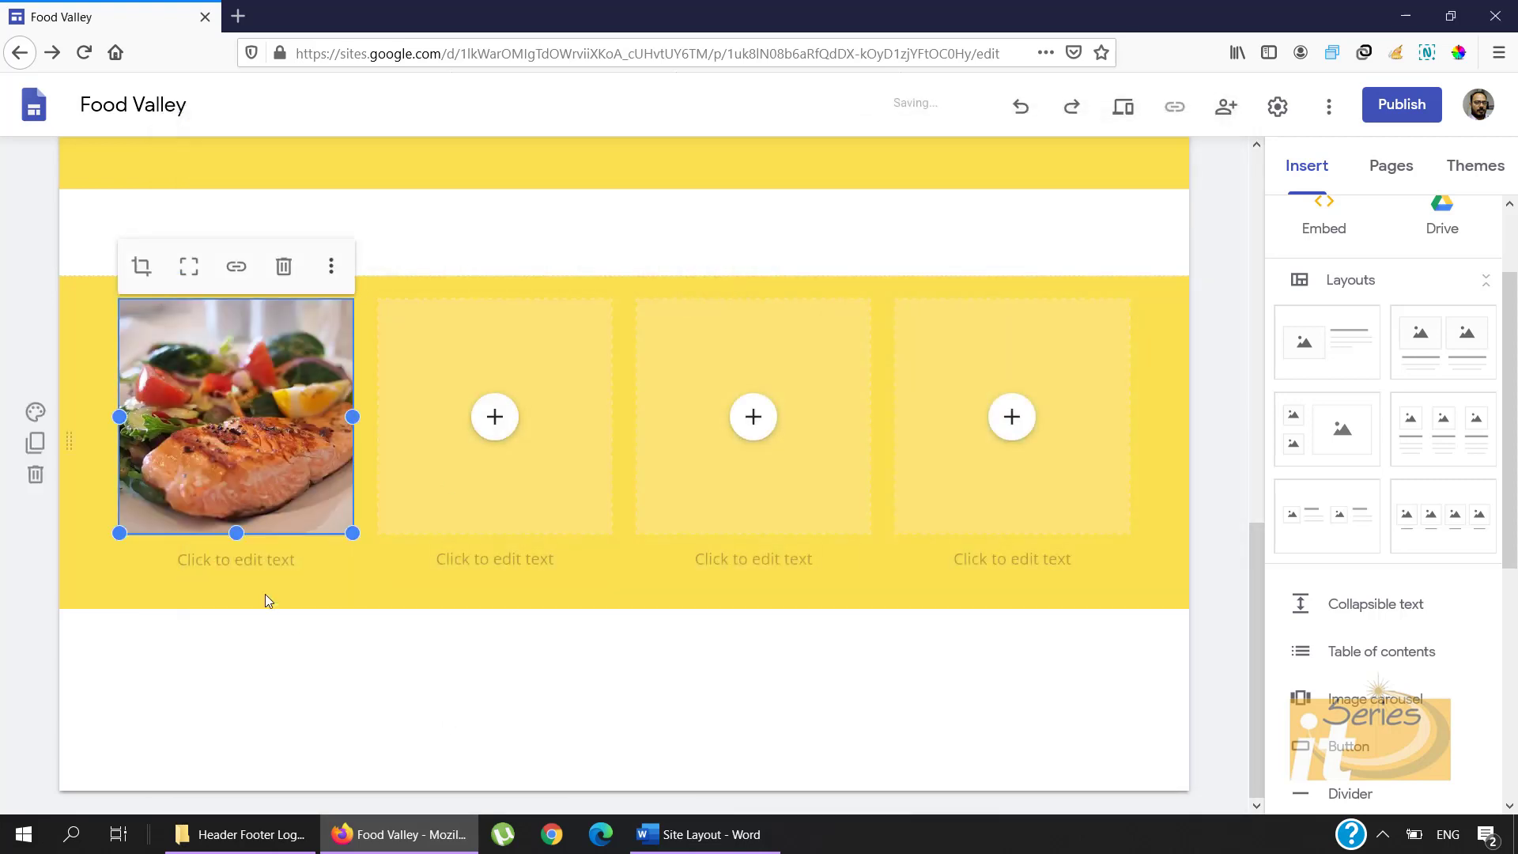
# Step: Copy the grilled salmon description from the Salmon column of the Word layout
pyautogui.click(696, 834)
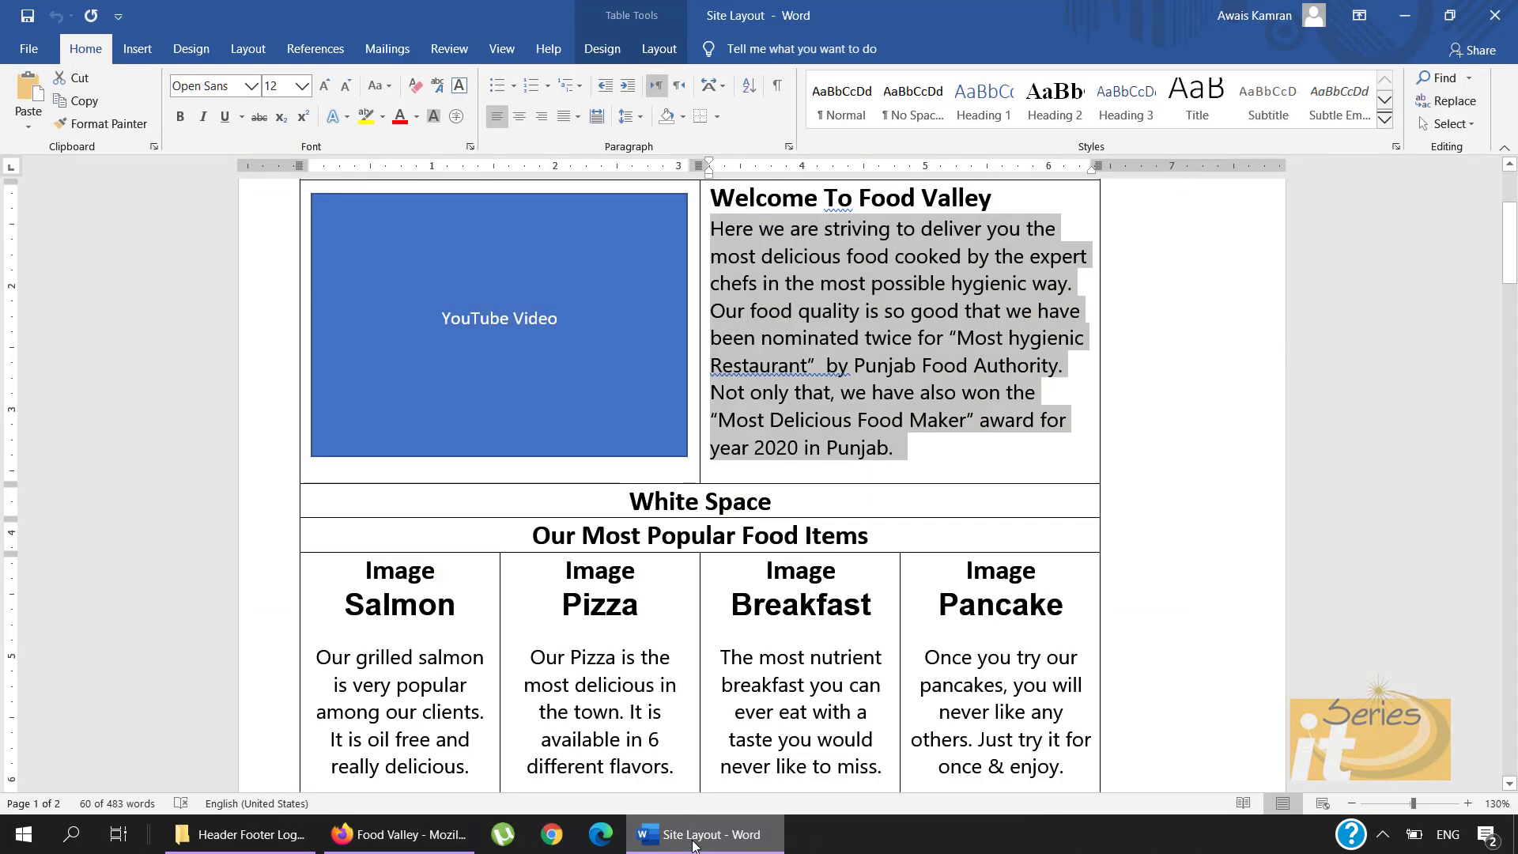
pyautogui.click(391, 605)
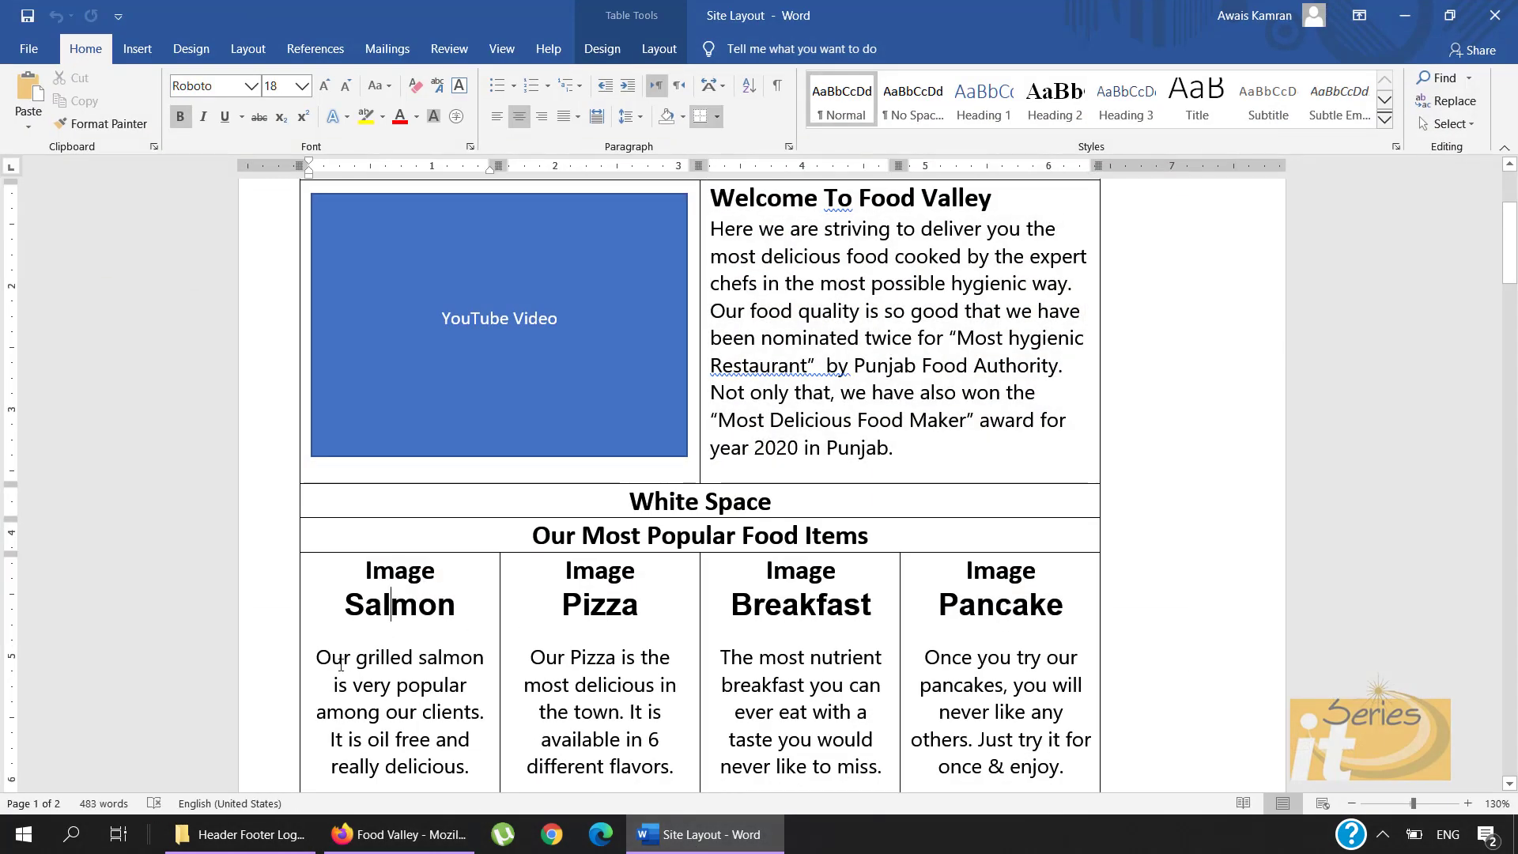
pyautogui.moveTo(330, 653)
pyautogui.mouseDown()
pyautogui.moveTo(419, 656)
pyautogui.moveTo(486, 712)
pyautogui.moveTo(467, 765)
pyautogui.moveTo(317, 659)
pyautogui.mouseUp()
pyautogui.hotkey('ctrl', 'c')
pyautogui.click(469, 767)
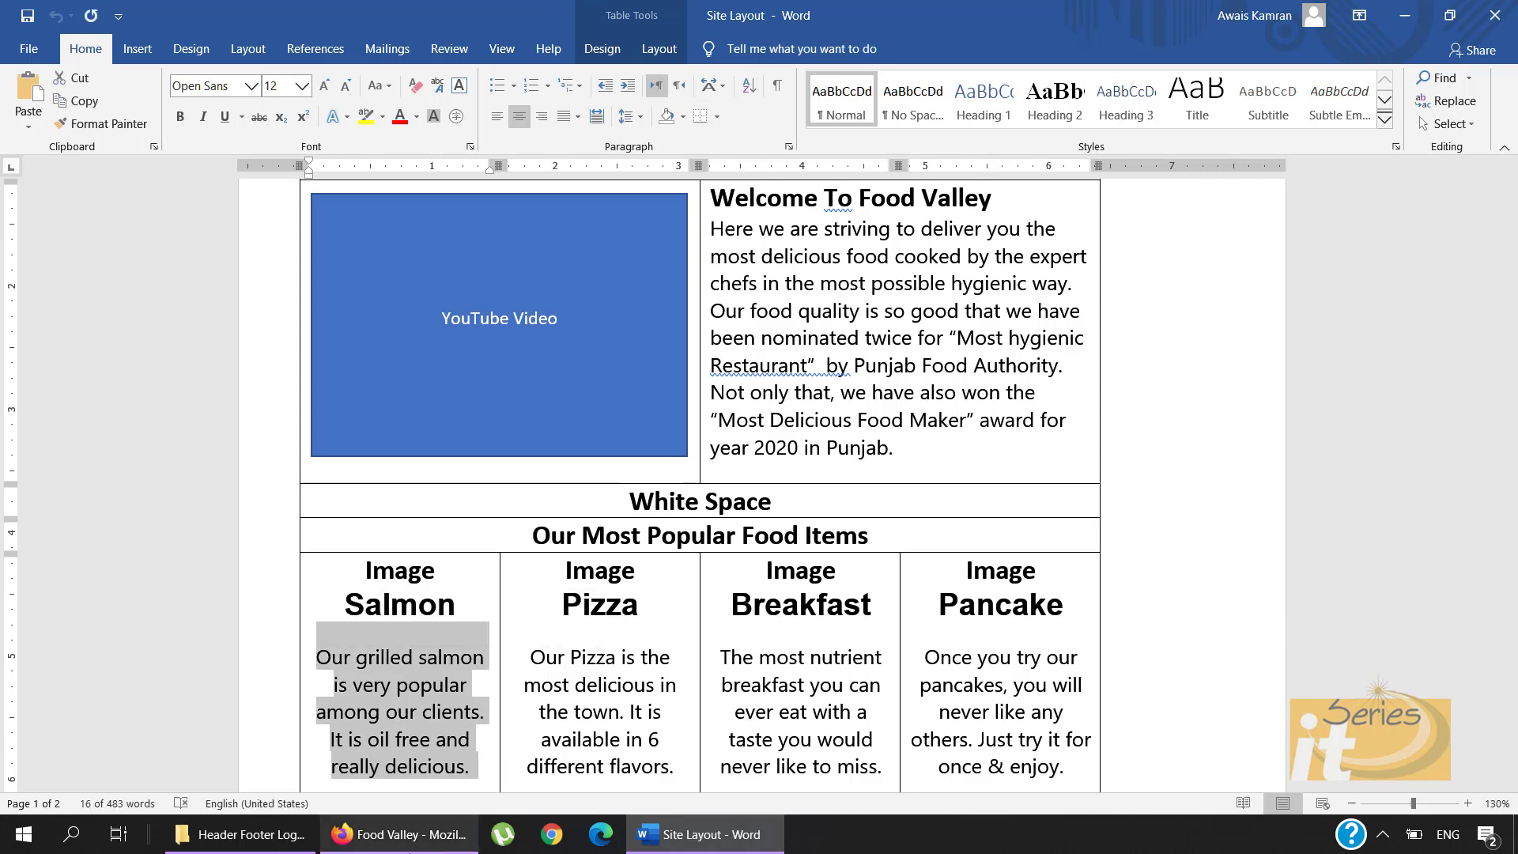
# Step: Caption the salmon image in the site with "Salmon" and paste the copied description on the line below
pyautogui.click(438, 836)
pyautogui.click(243, 557)
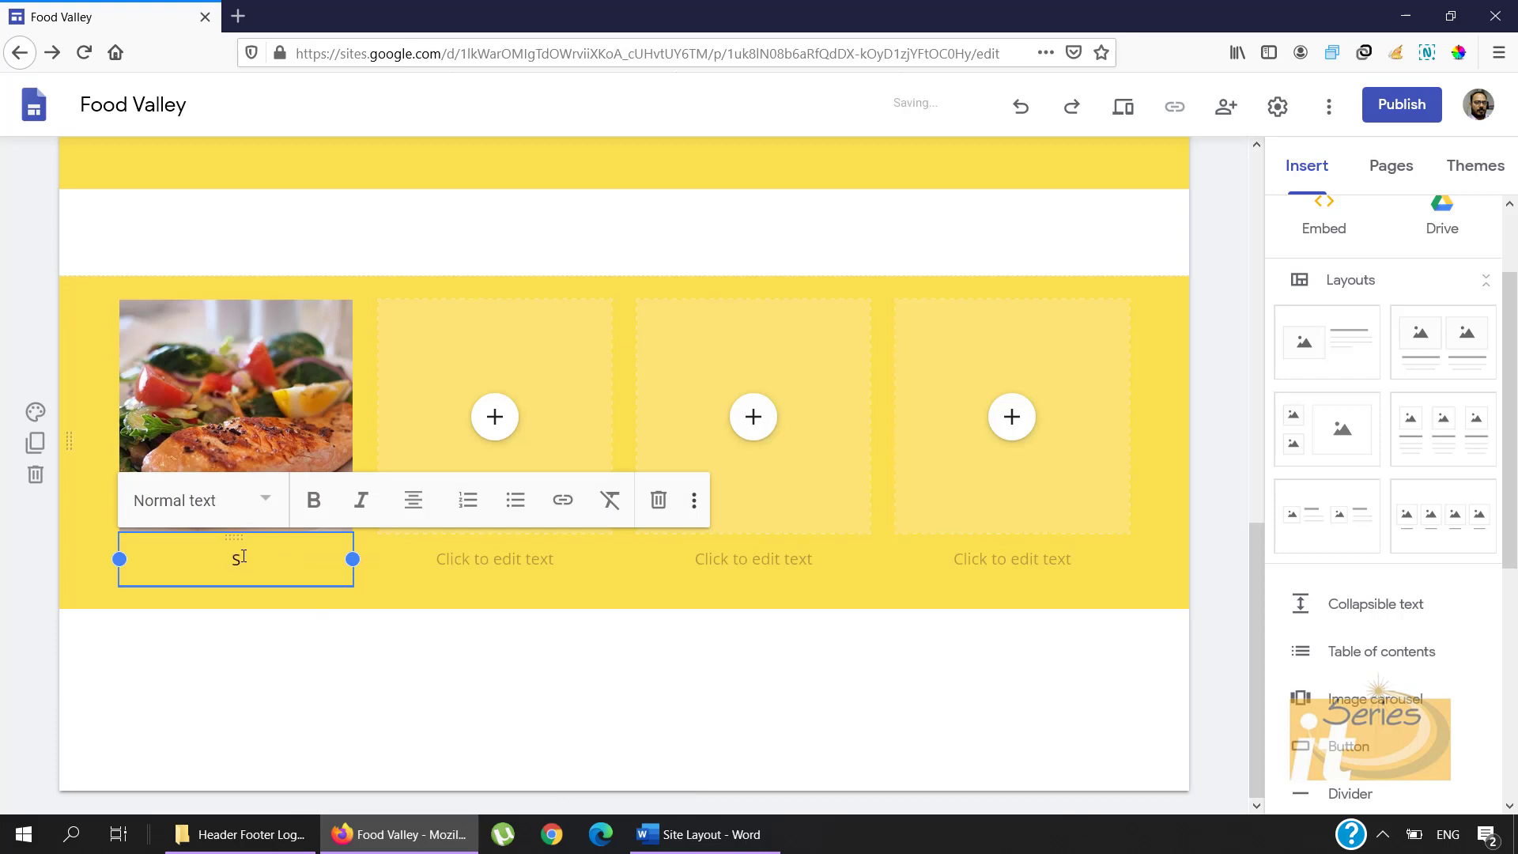
pyautogui.write('Salmon')
pyautogui.press('Return')
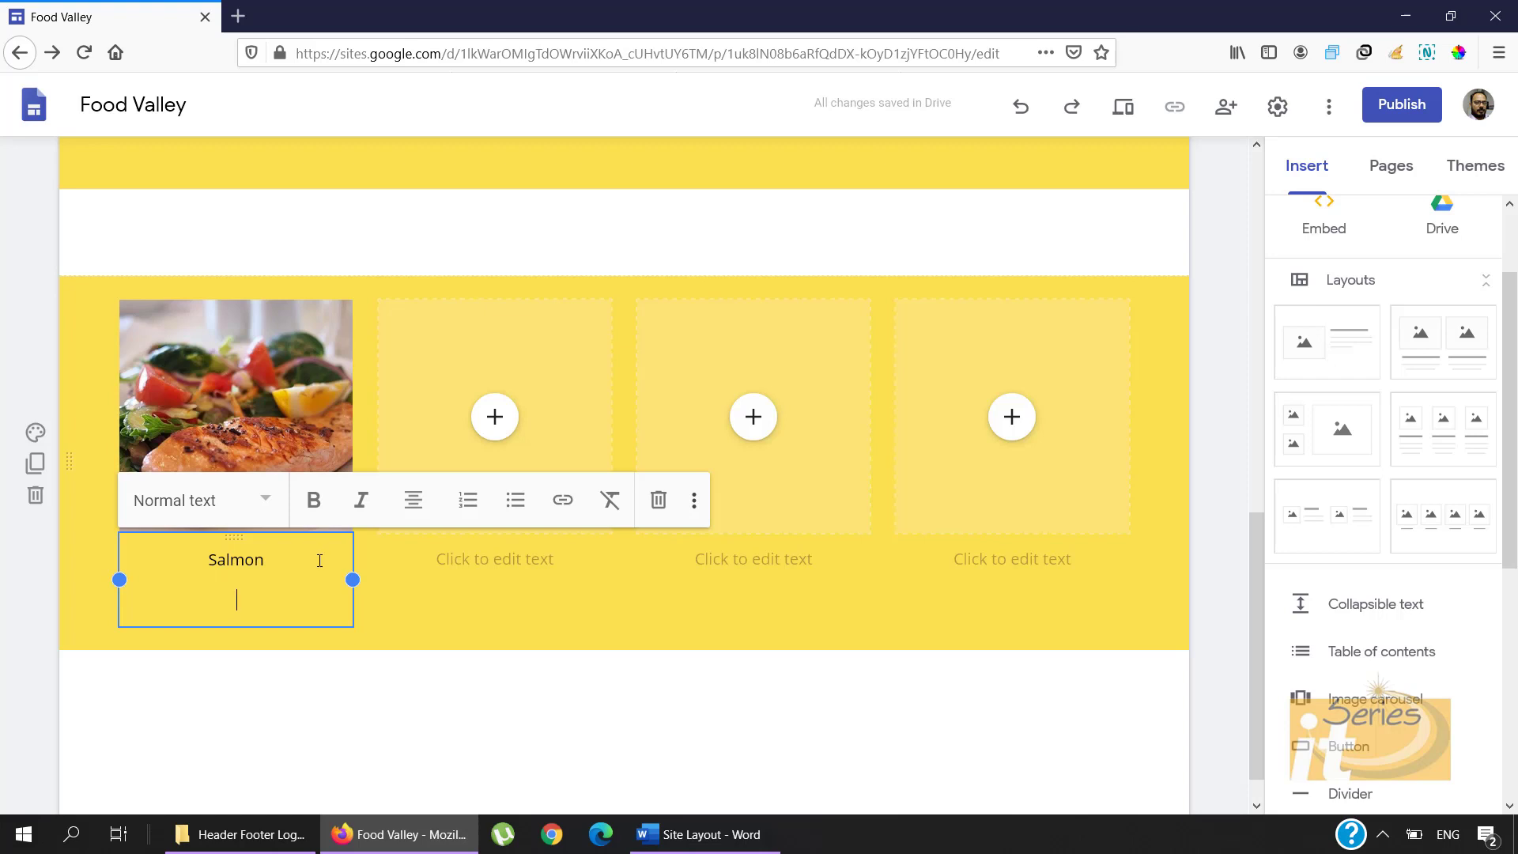
pyautogui.click(423, 510)
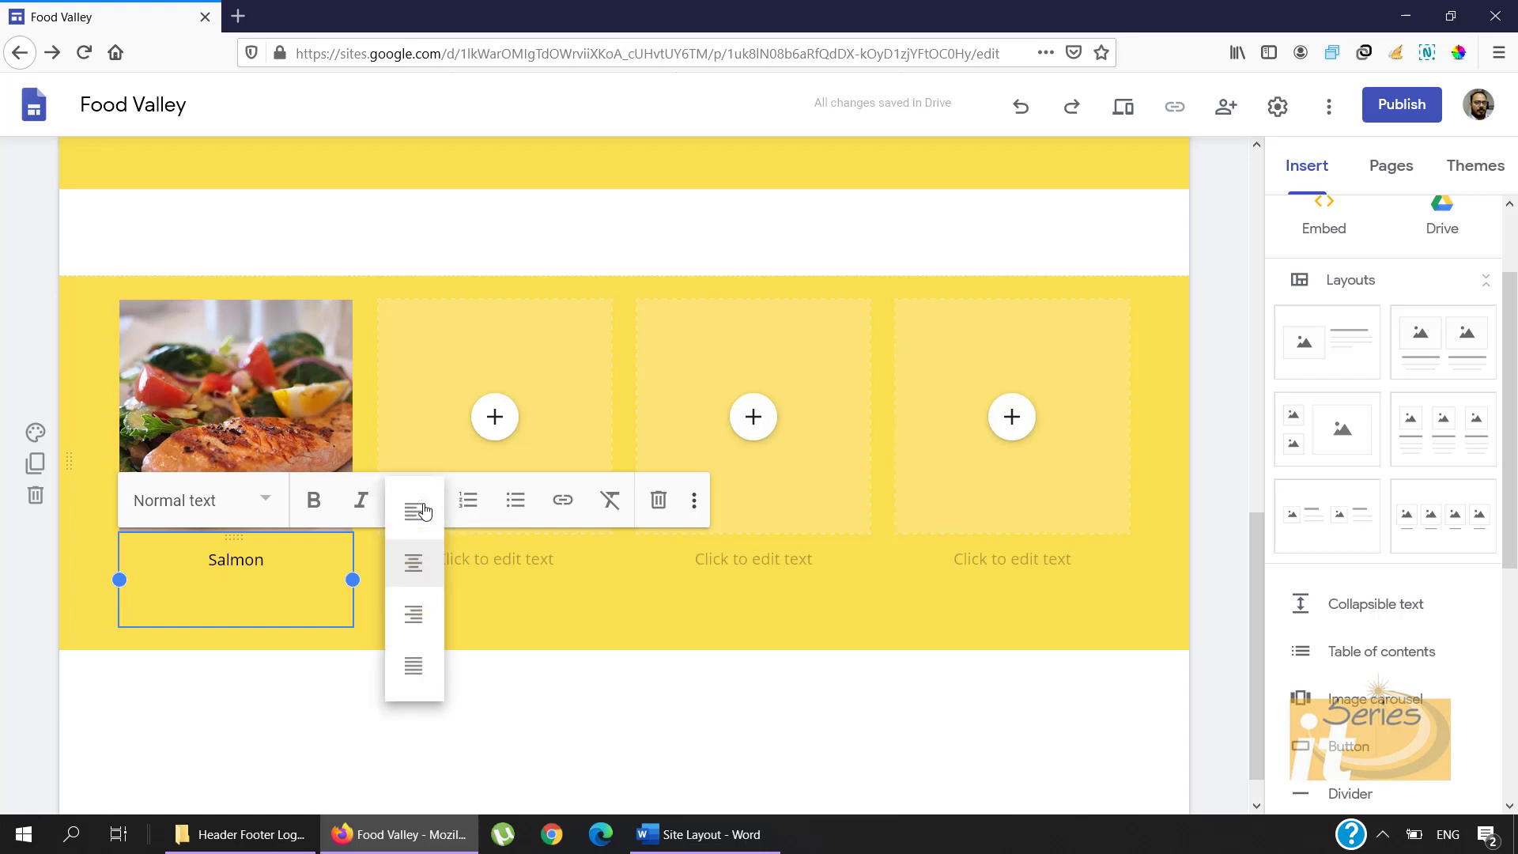
pyautogui.click(414, 514)
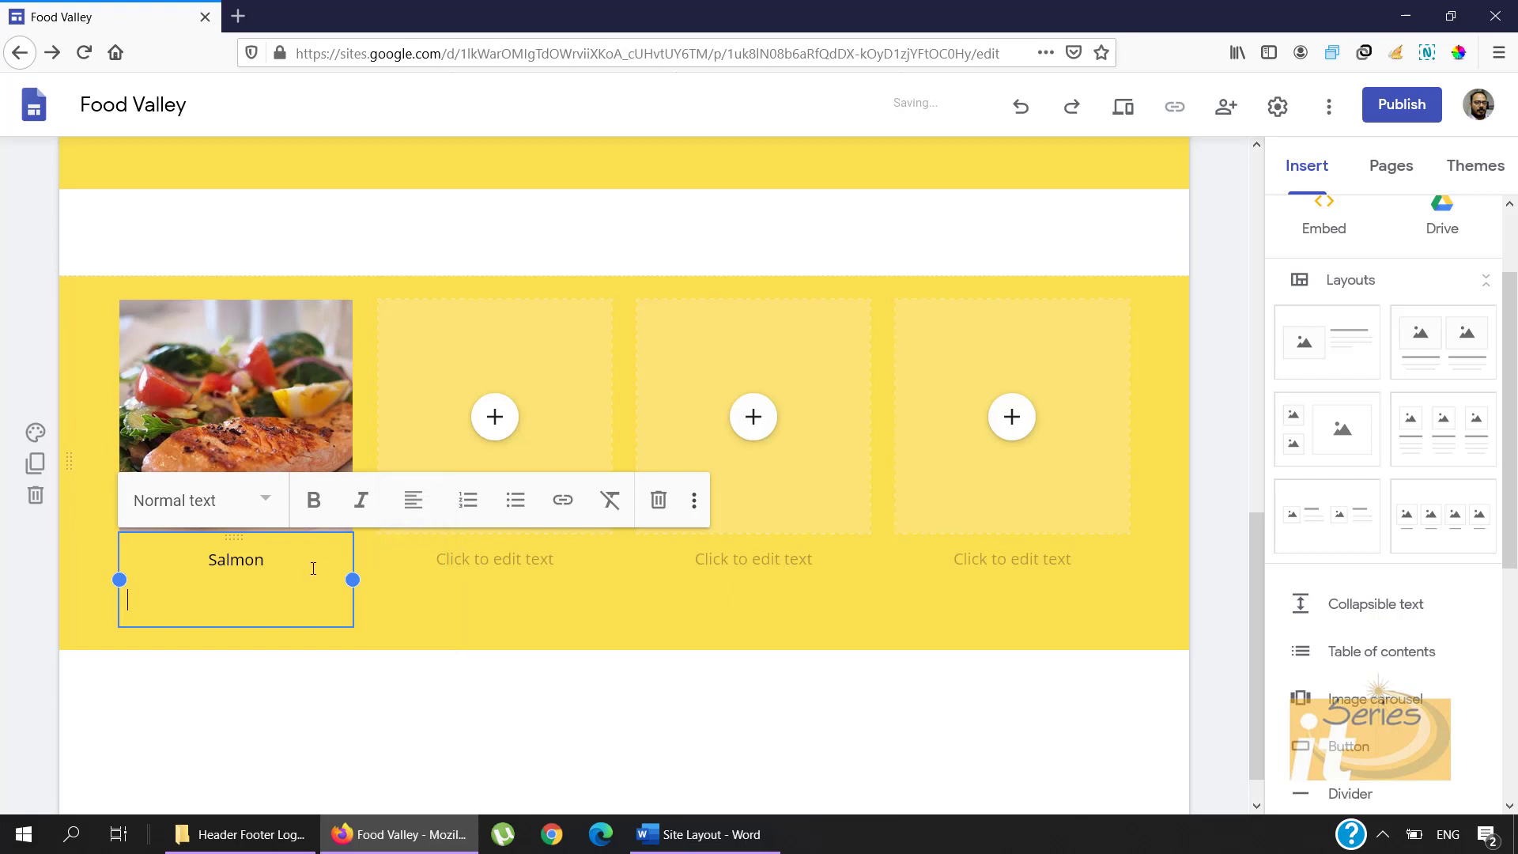
pyautogui.hotkey('ctrl', 'v')
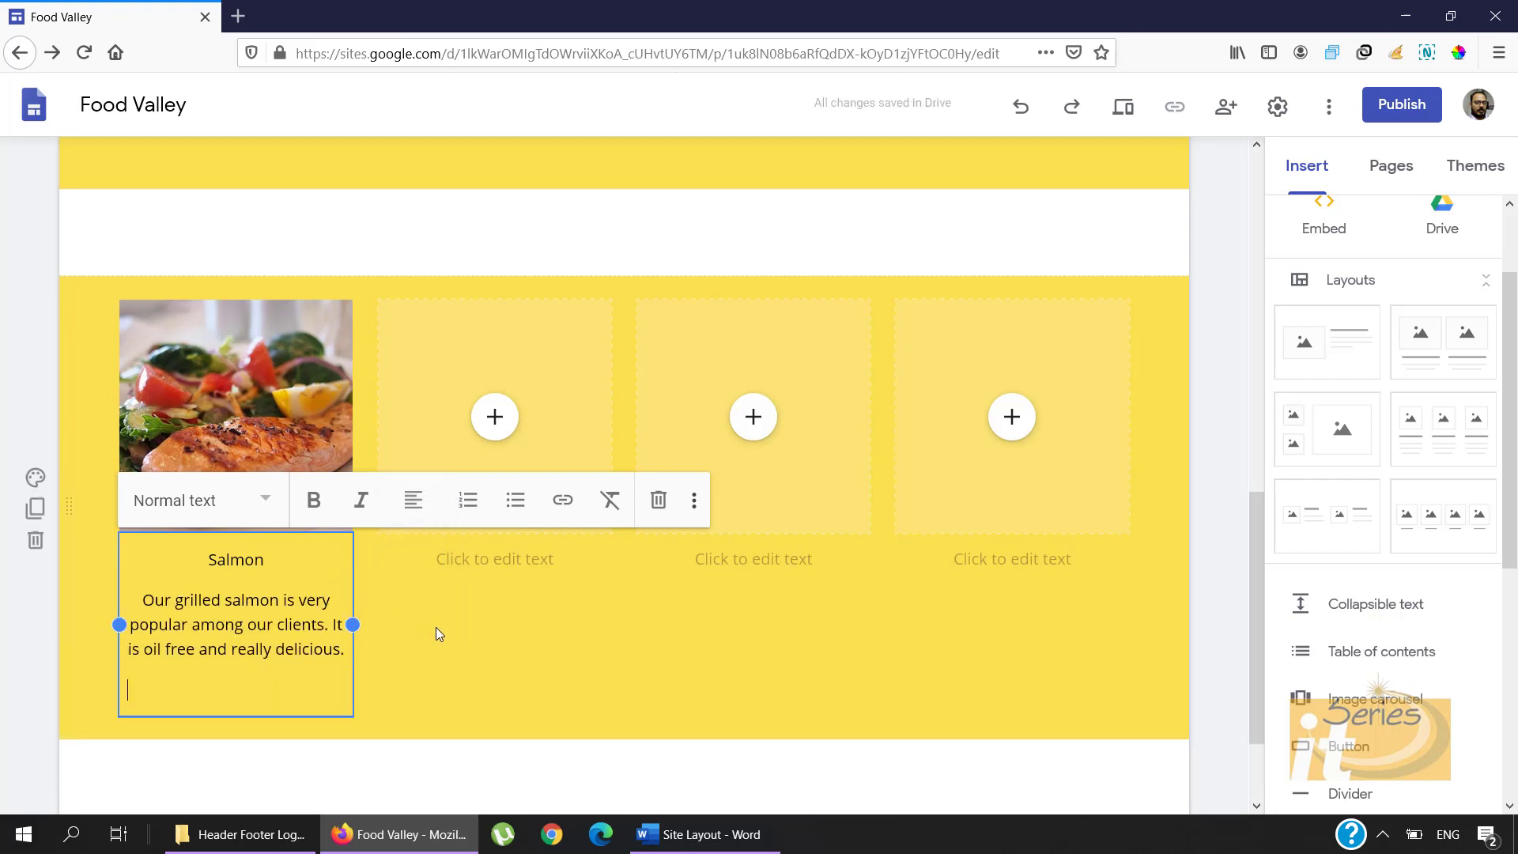
pyautogui.click(434, 630)
# Step: Apply the Title text style to the word "Salmon" in the first column's caption
pyautogui.click(219, 554)
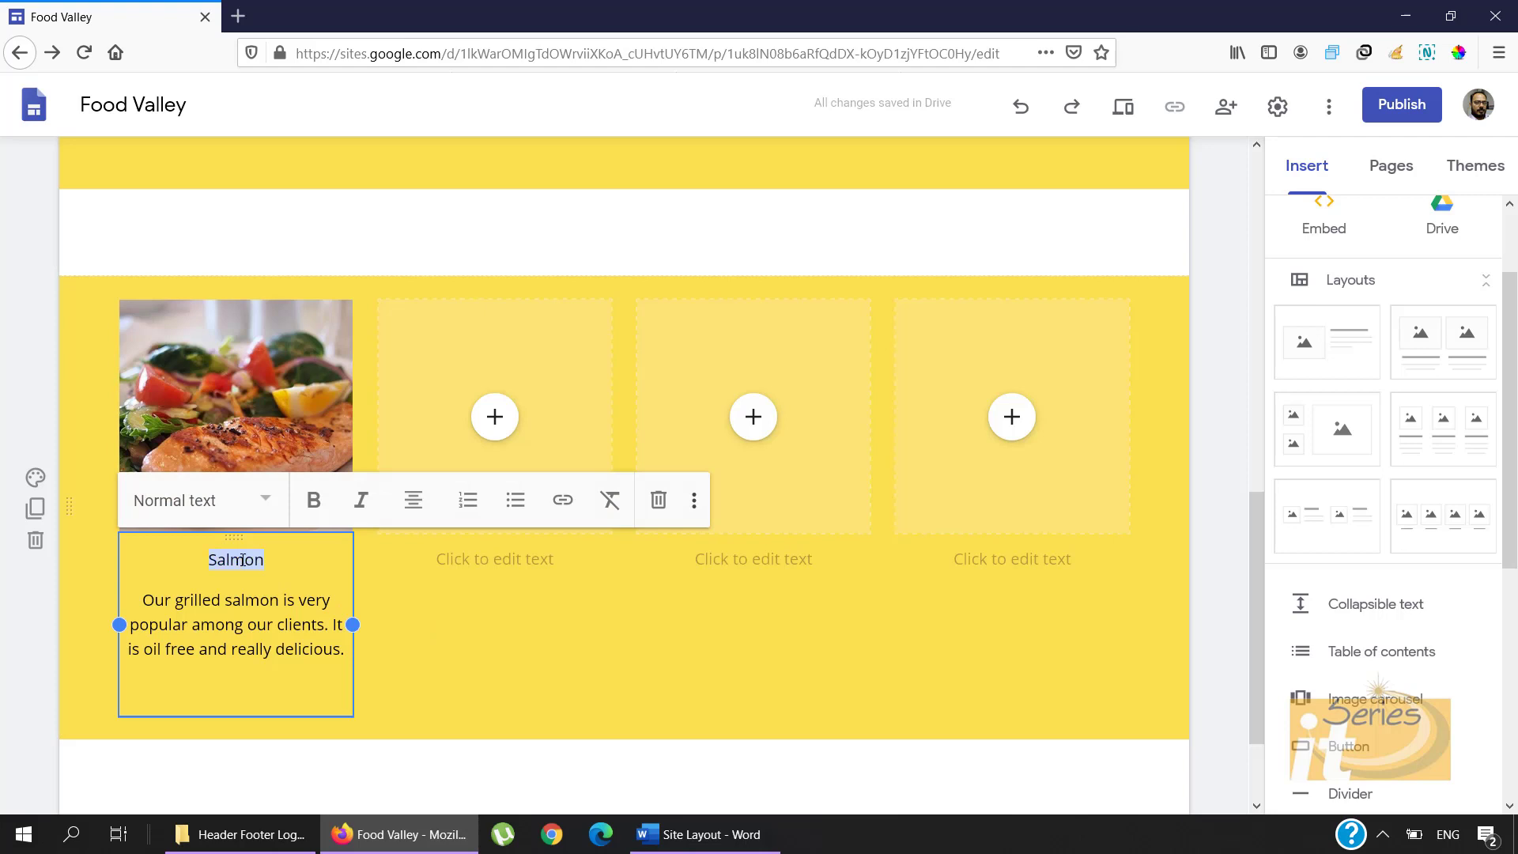
pyautogui.click(271, 509)
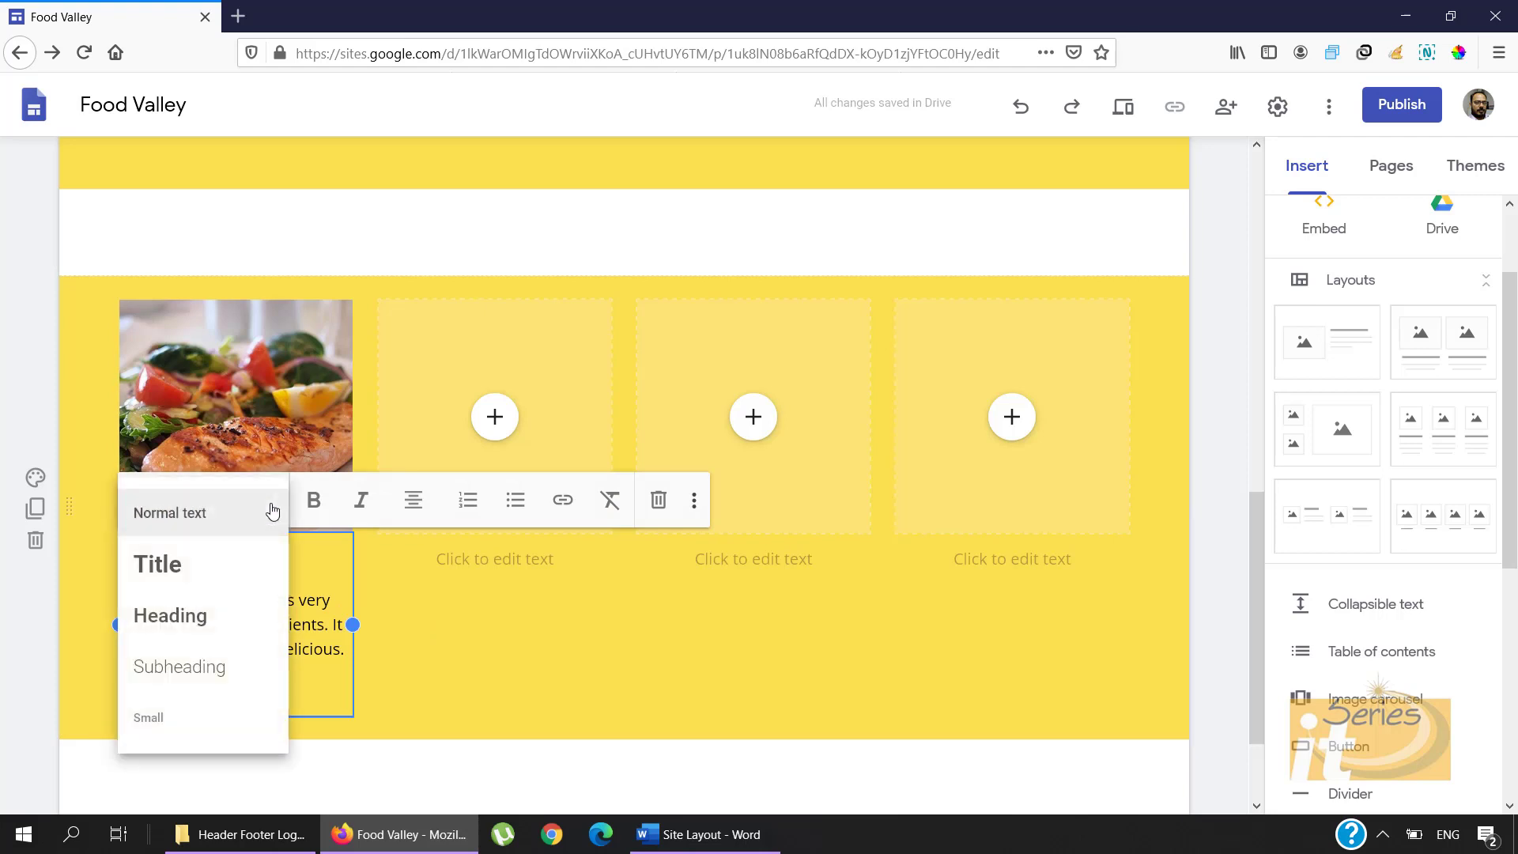
pyautogui.click(211, 571)
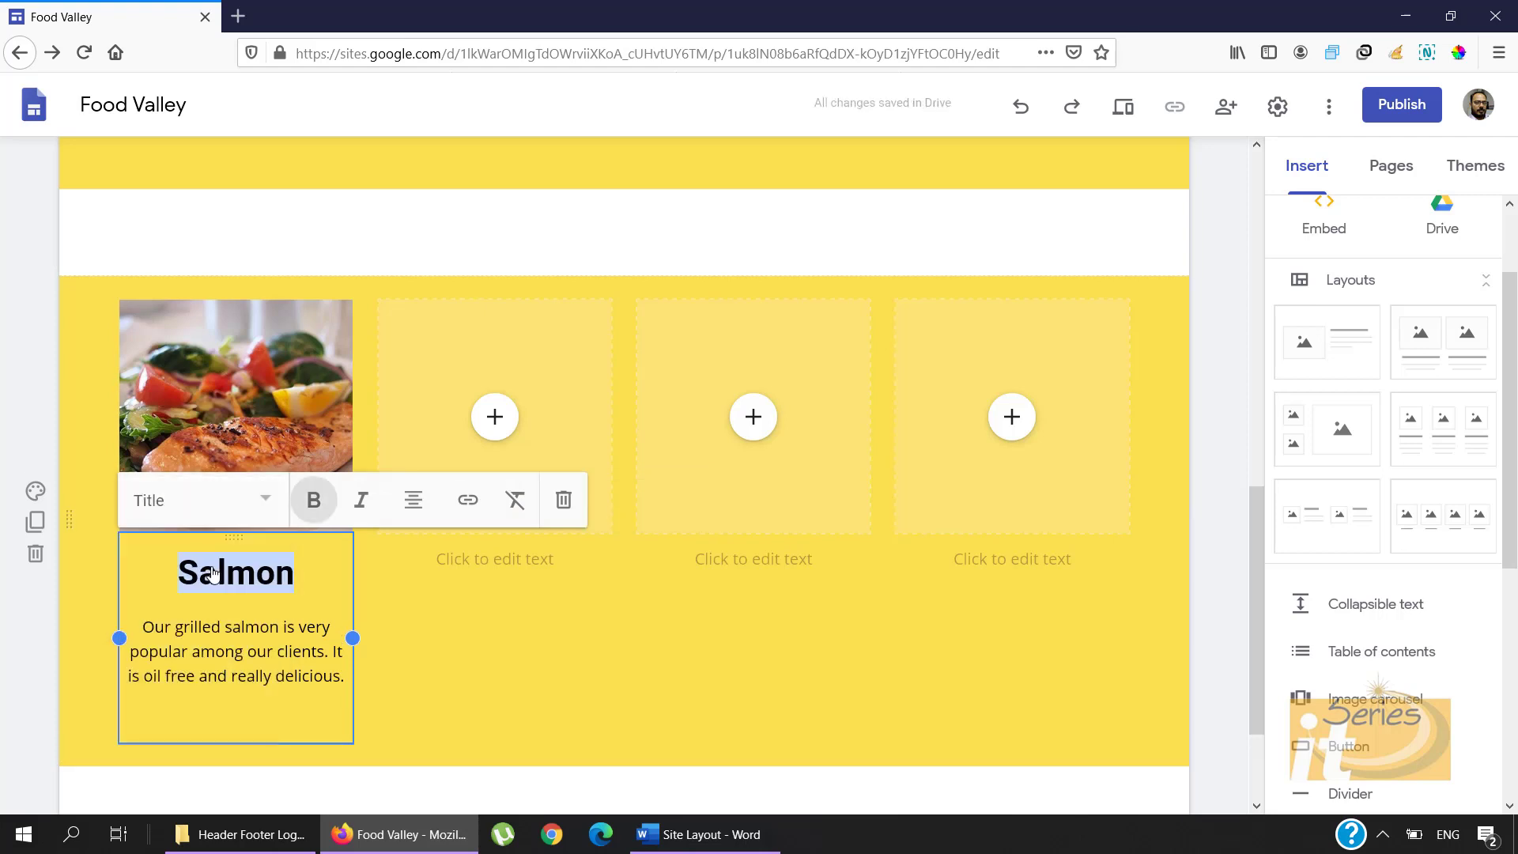
pyautogui.click(580, 679)
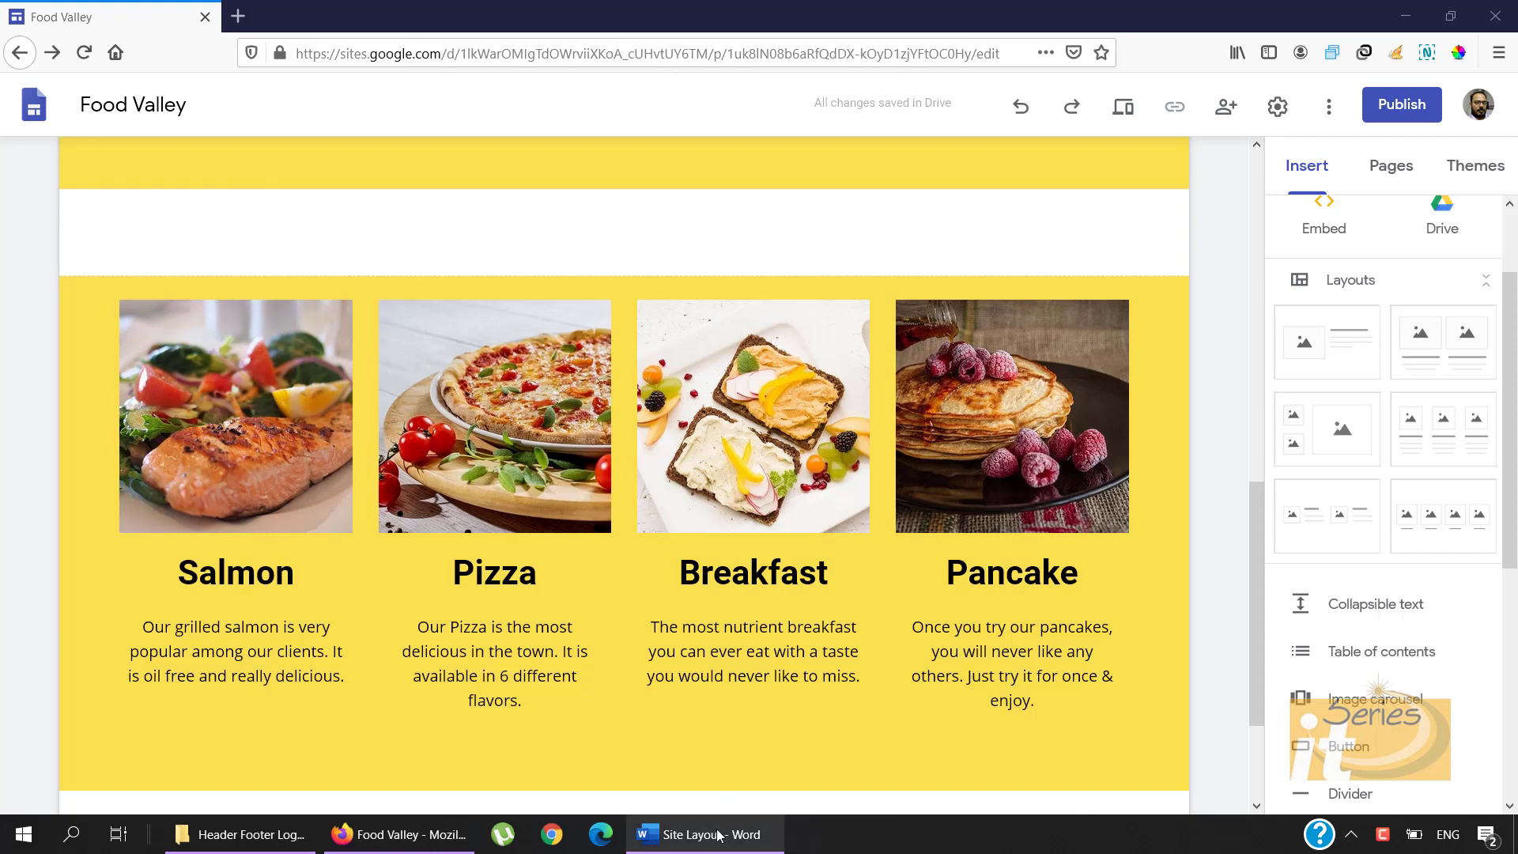
# Step: Switch to the Word layout and copy the heading "Our Most Popular Food Items"
pyautogui.hotkey('alt', 'Tab')
pyautogui.tripleClick(771, 536)
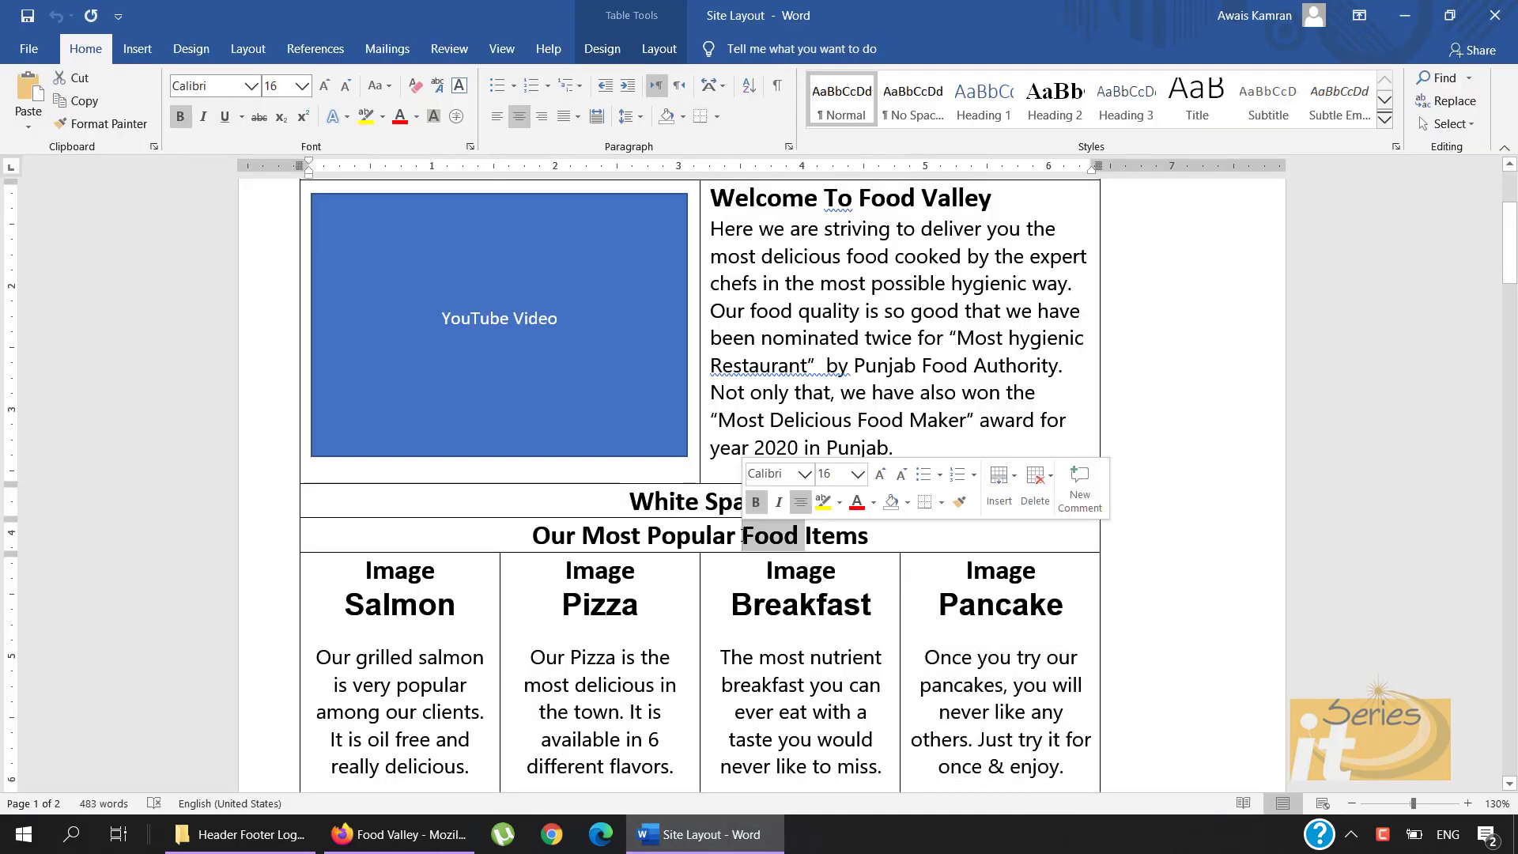
pyautogui.click(742, 535)
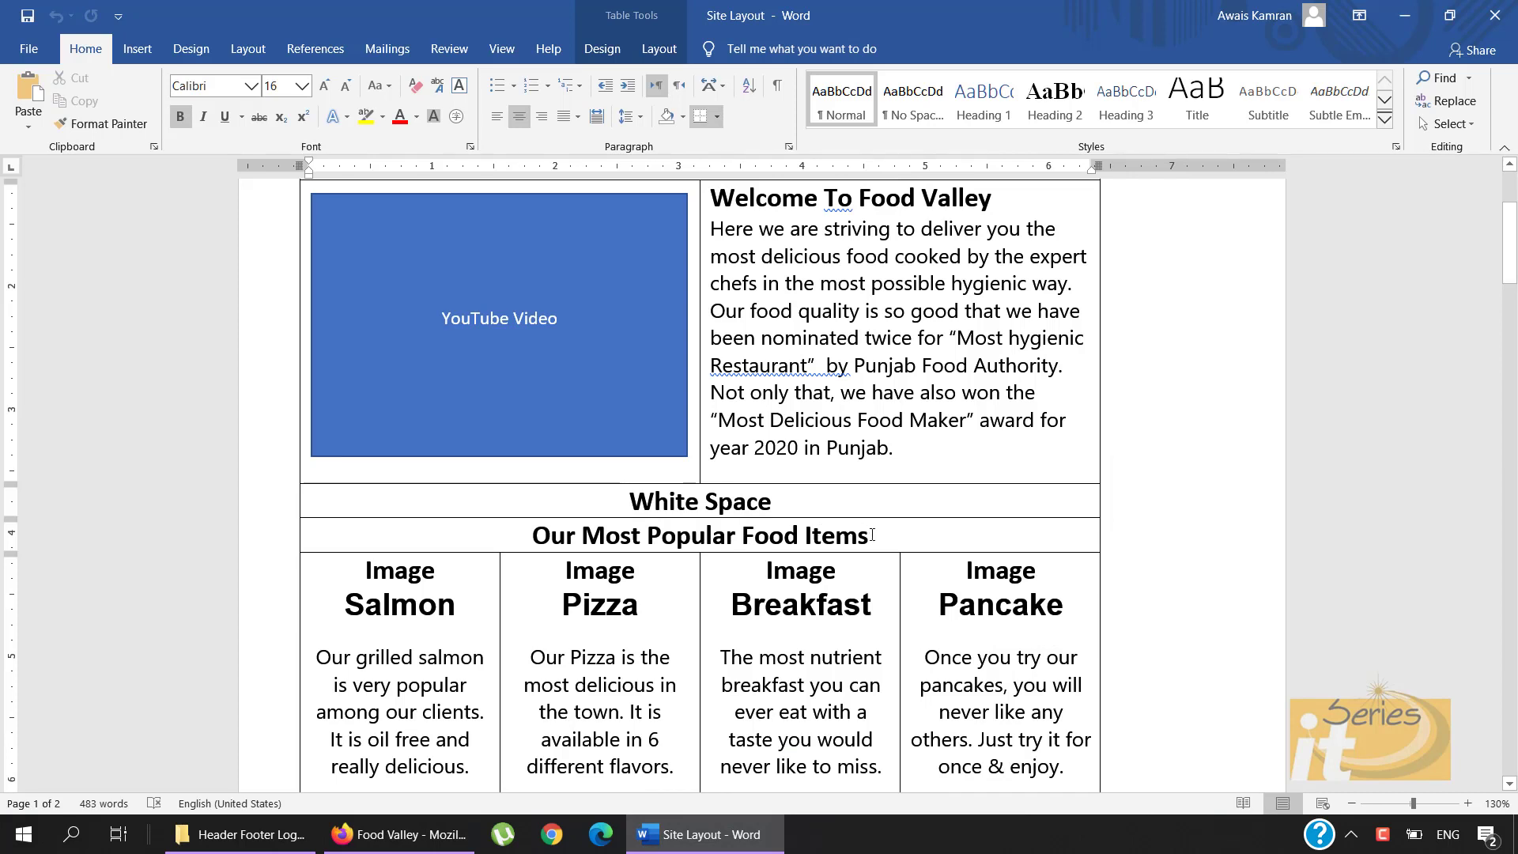
pyautogui.moveTo(872, 535); pyautogui.dragTo(526, 544)
pyautogui.hotkey('ctrl', 'c')
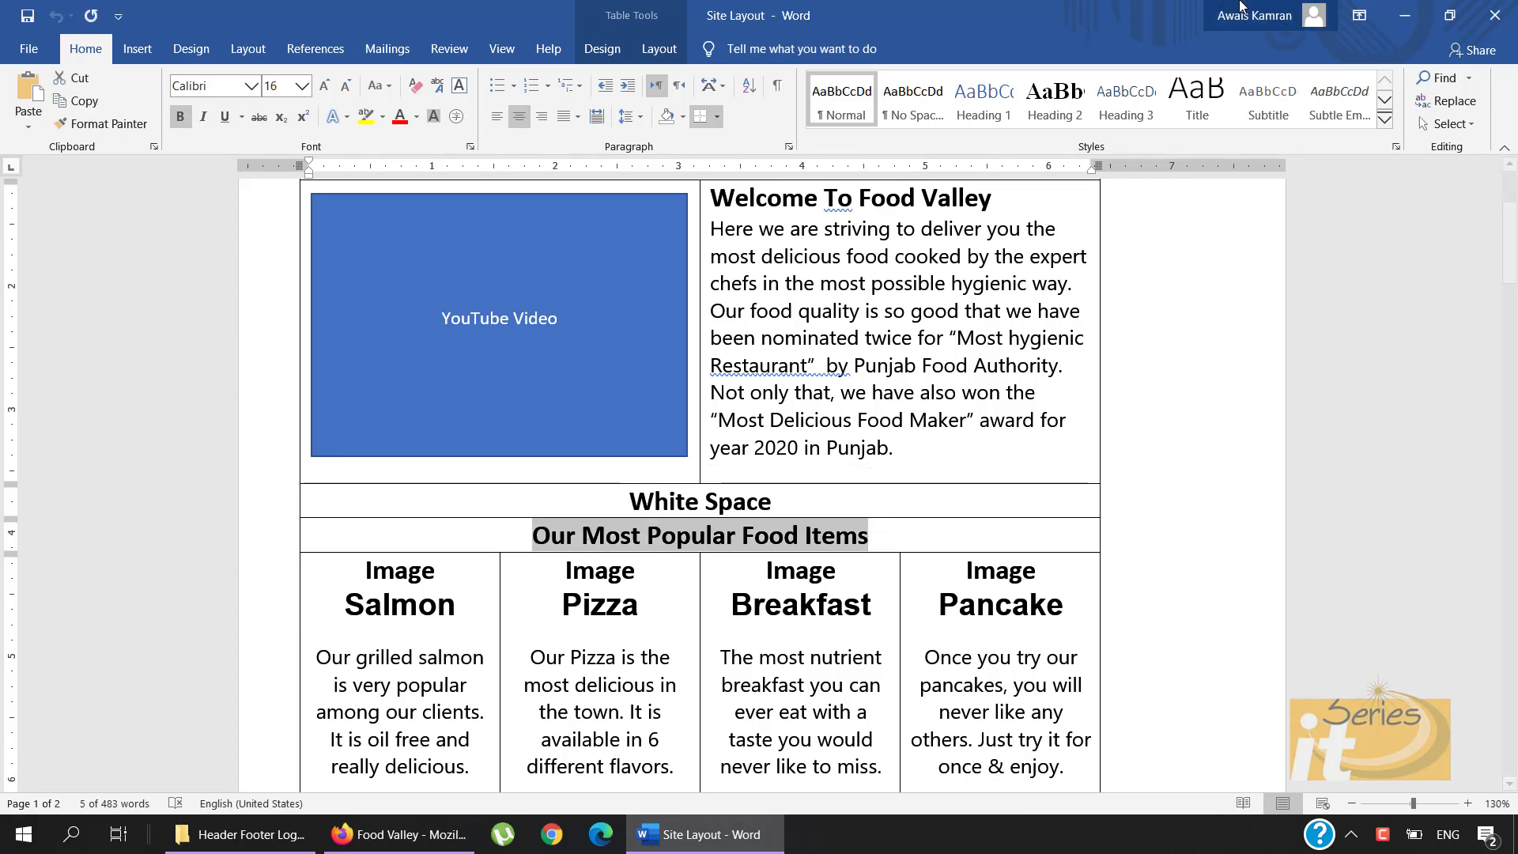
# Step: Insert a text box below the food columns in the site, centre-align it and paste the heading "Our Most Popular Food Items"
pyautogui.hotkey('alt', 'Tab')
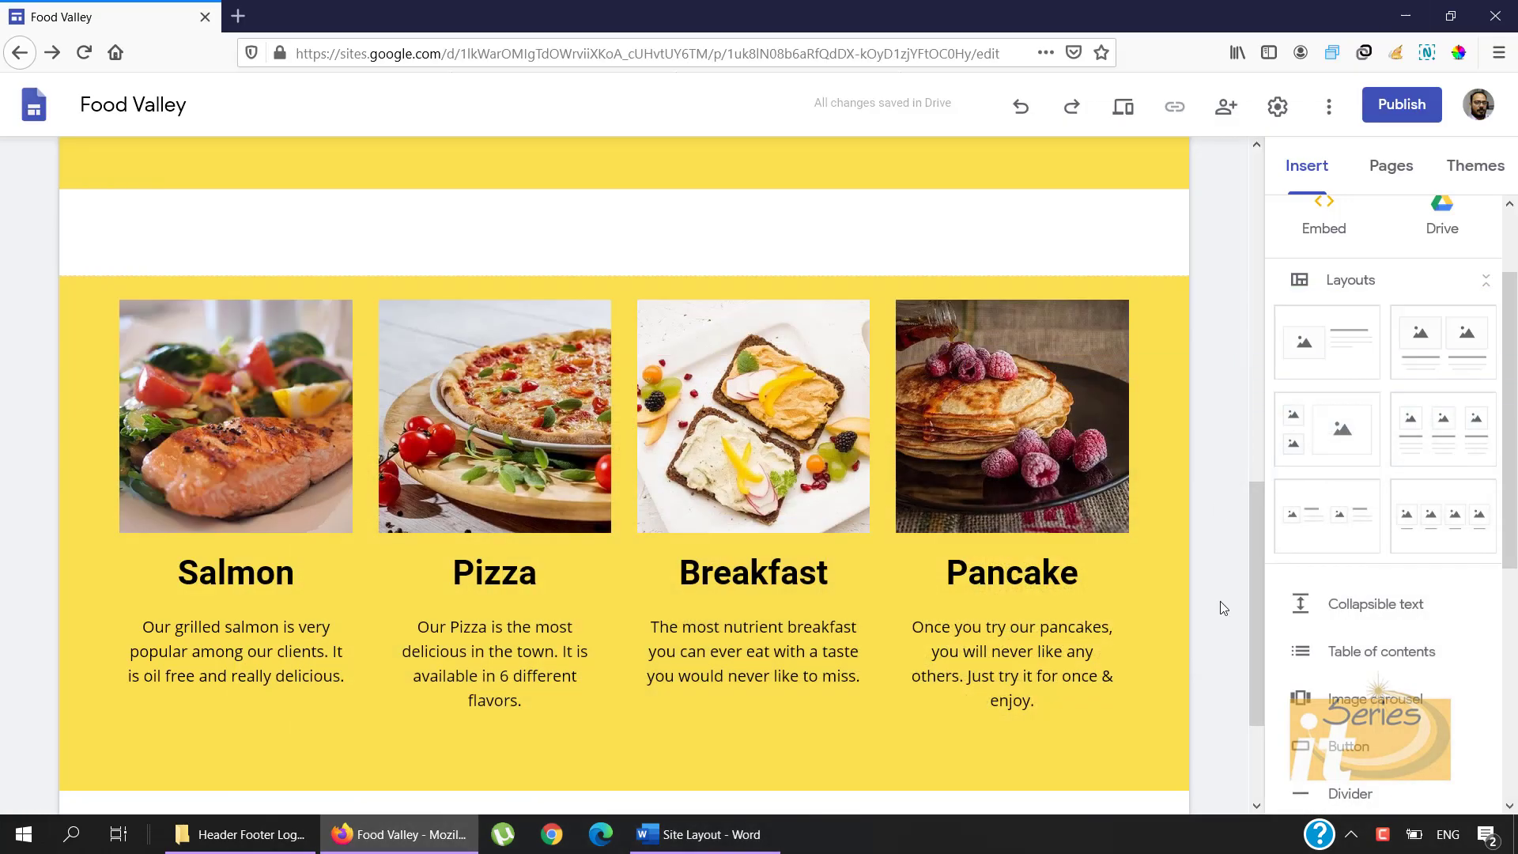
pyautogui.scroll(2, 1371, 455)
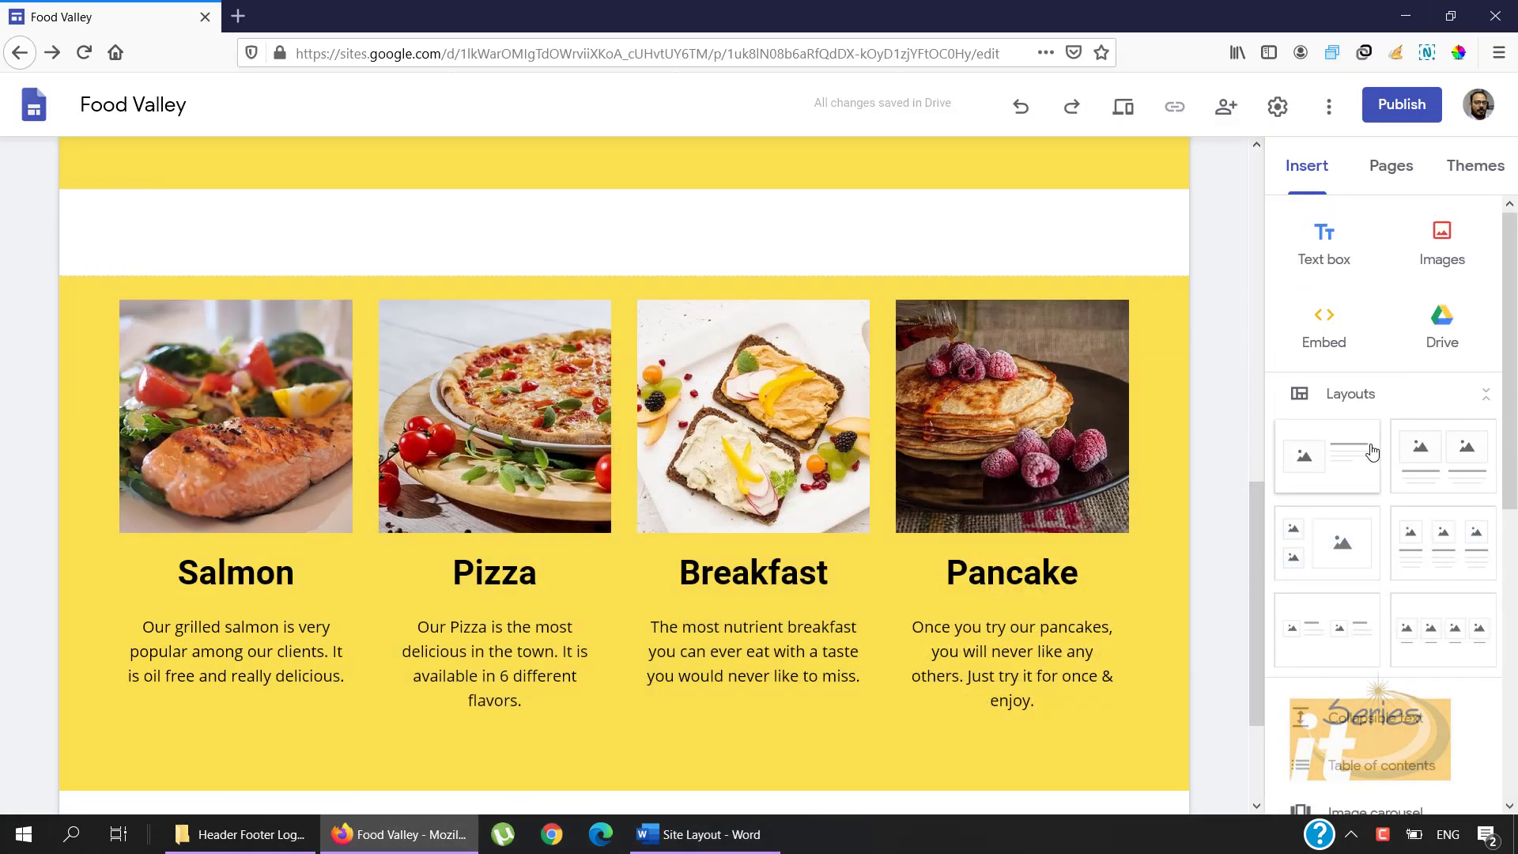
pyautogui.click(1330, 267)
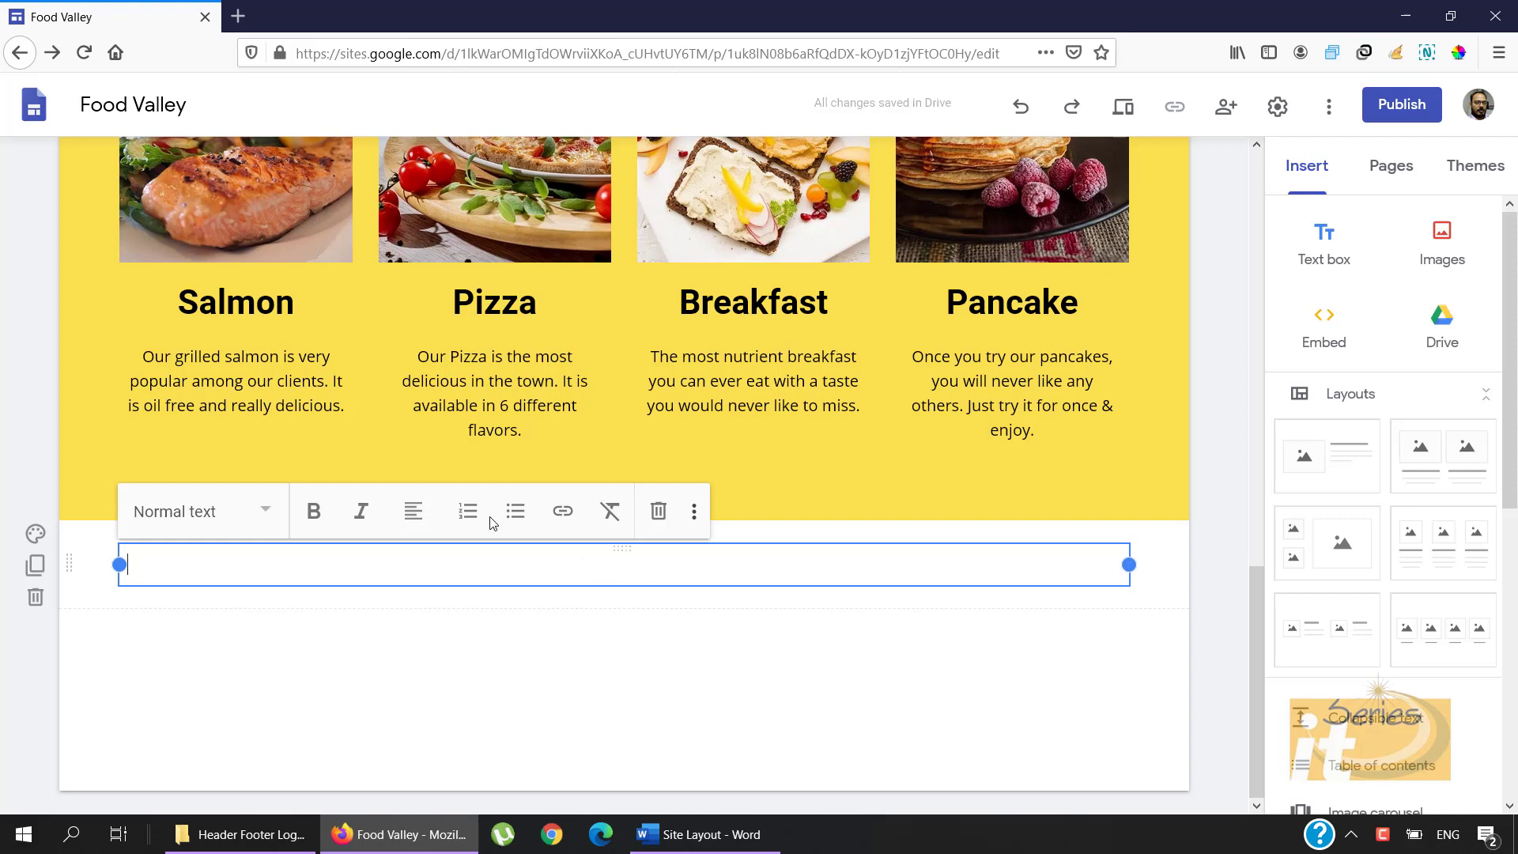
pyautogui.click(412, 512)
pyautogui.click(412, 573)
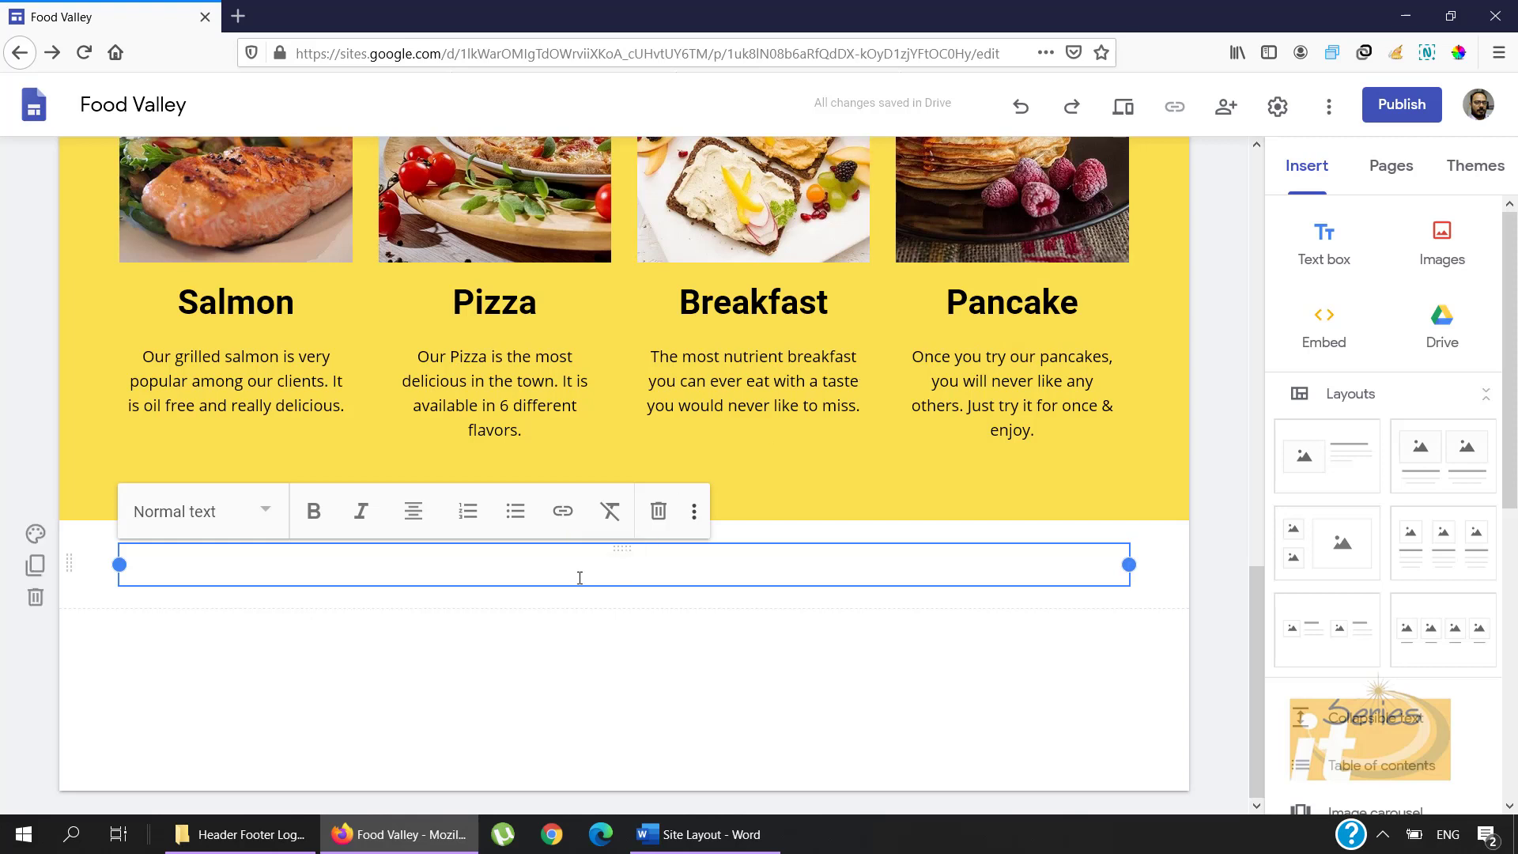
pyautogui.hotkey('ctrl', 'v')
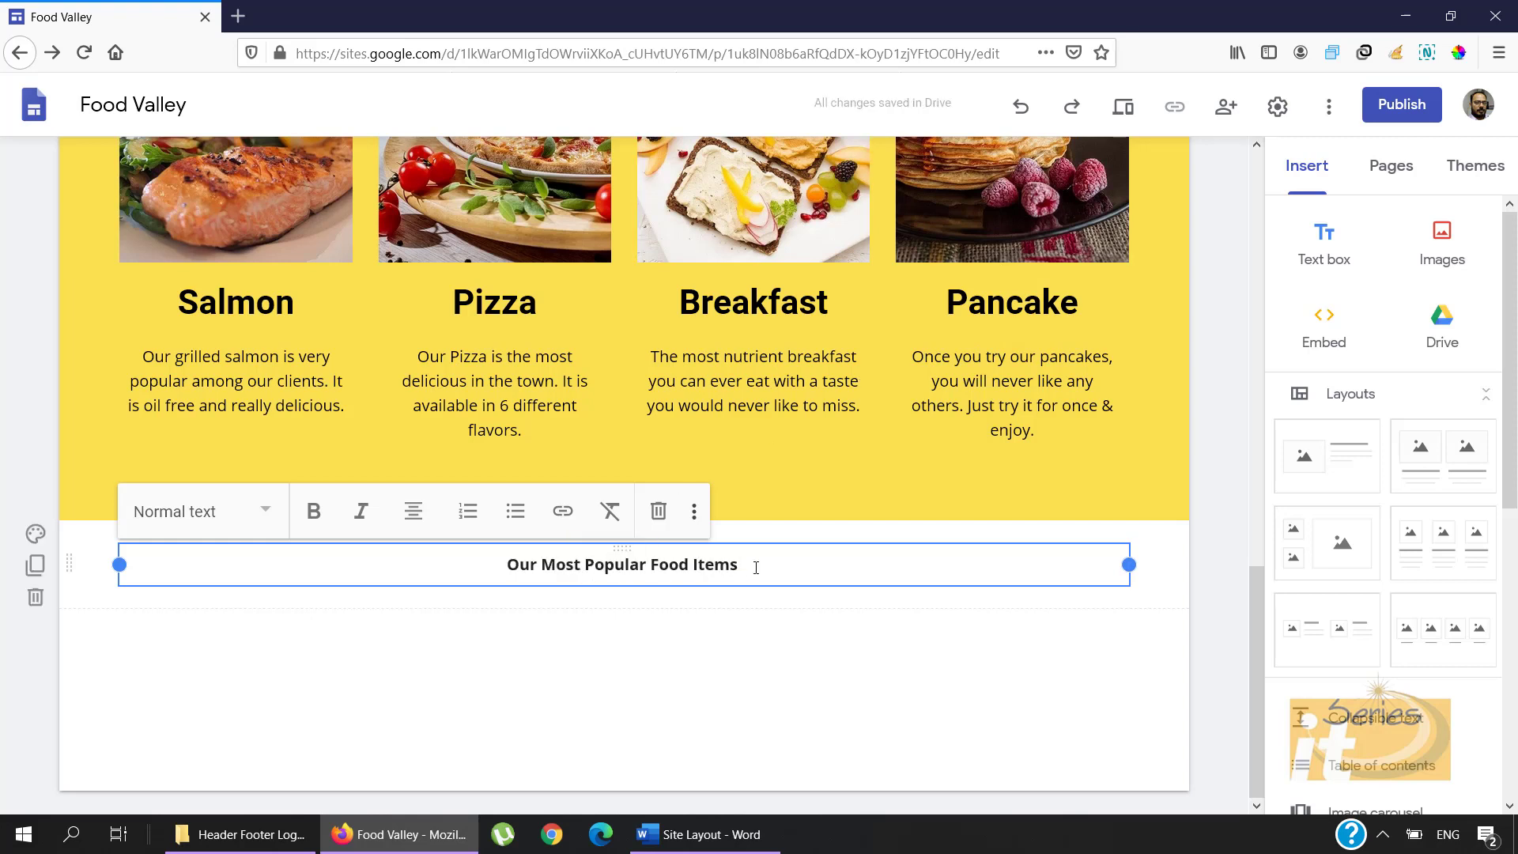
# Step: Apply the Title text style to the "Our Most Popular Food Items" heading
pyautogui.moveTo(756, 567); pyautogui.dragTo(502, 564)
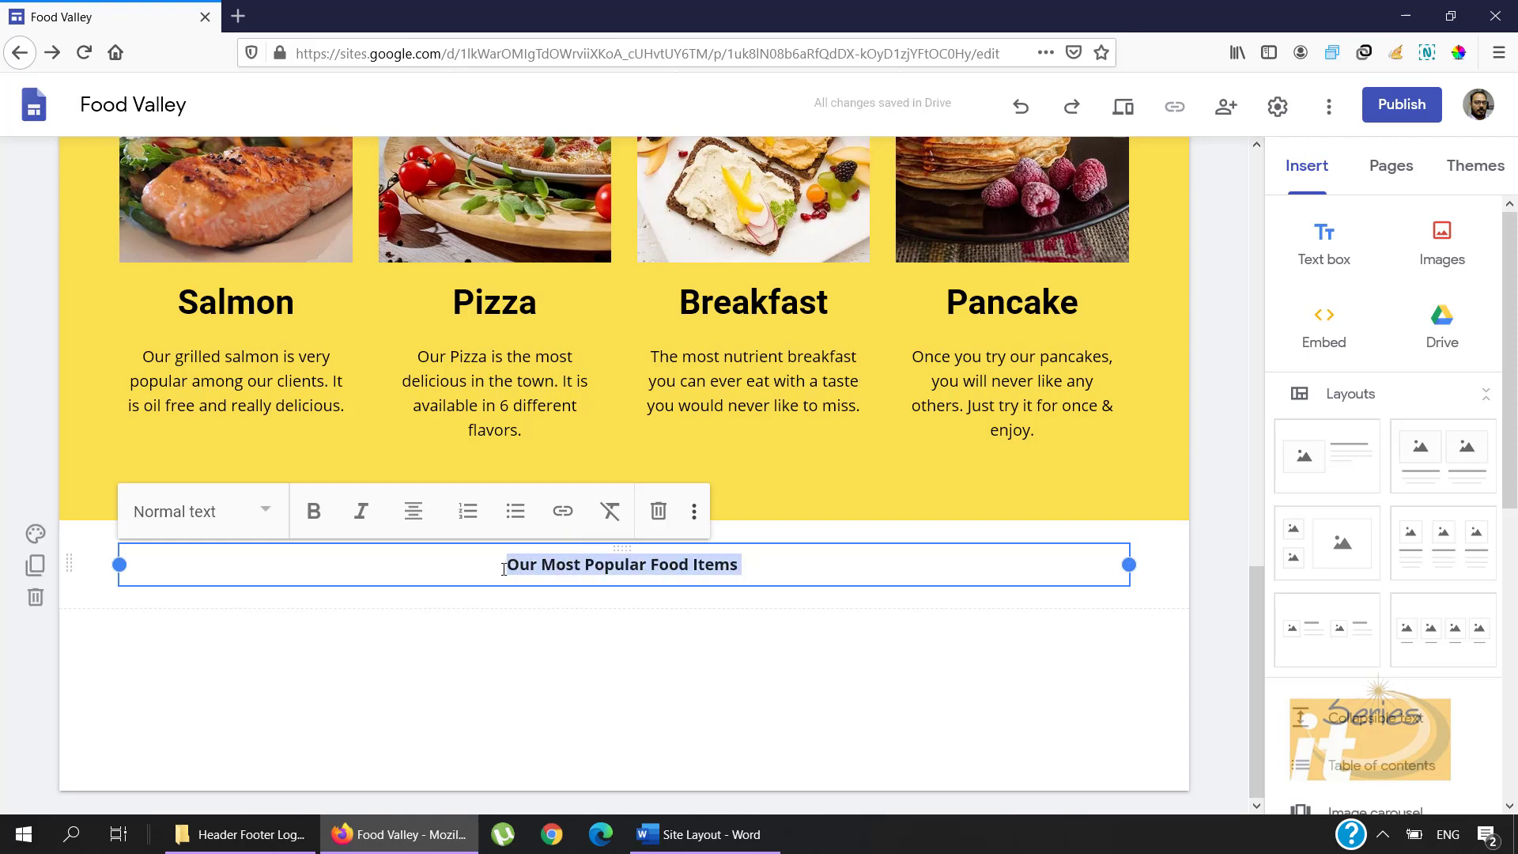
pyautogui.click(266, 521)
pyautogui.click(203, 595)
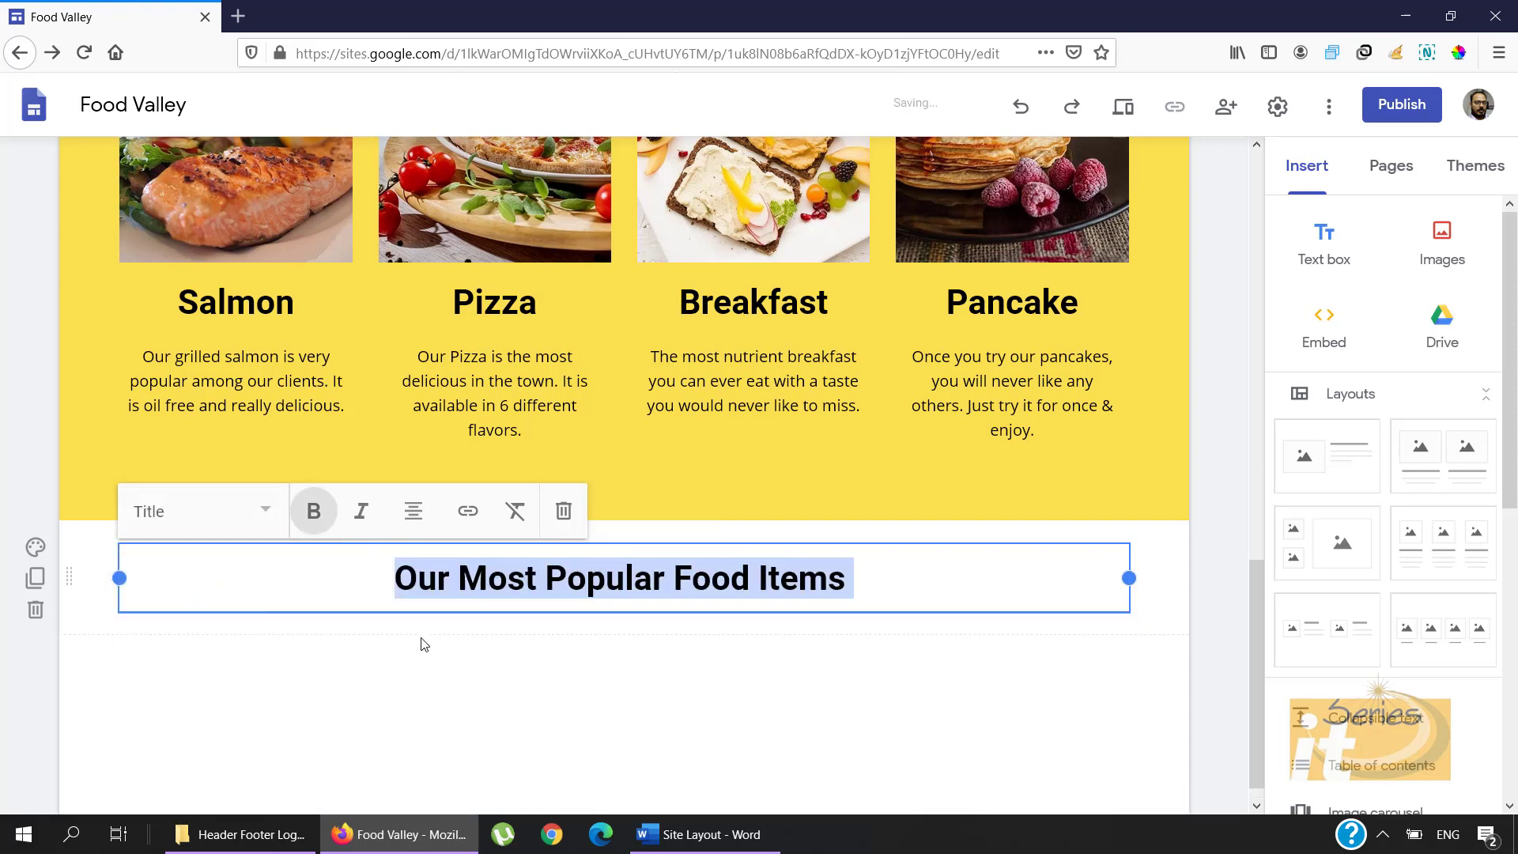
# Step: Set the heading section's background to Emphasis 2 and move the section directly above the four food columns
pyautogui.click(36, 548)
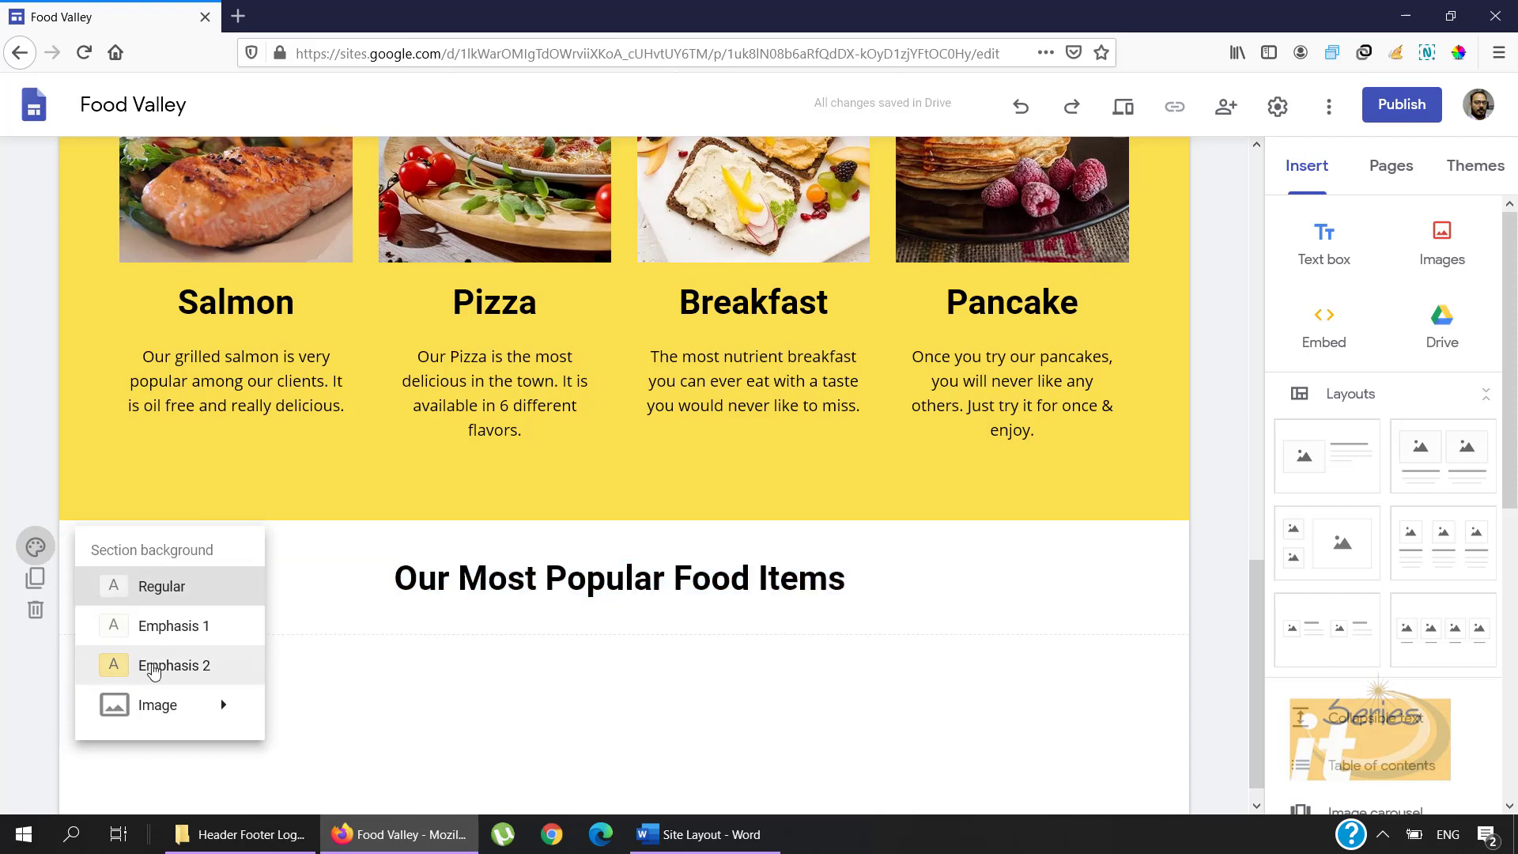
pyautogui.click(156, 669)
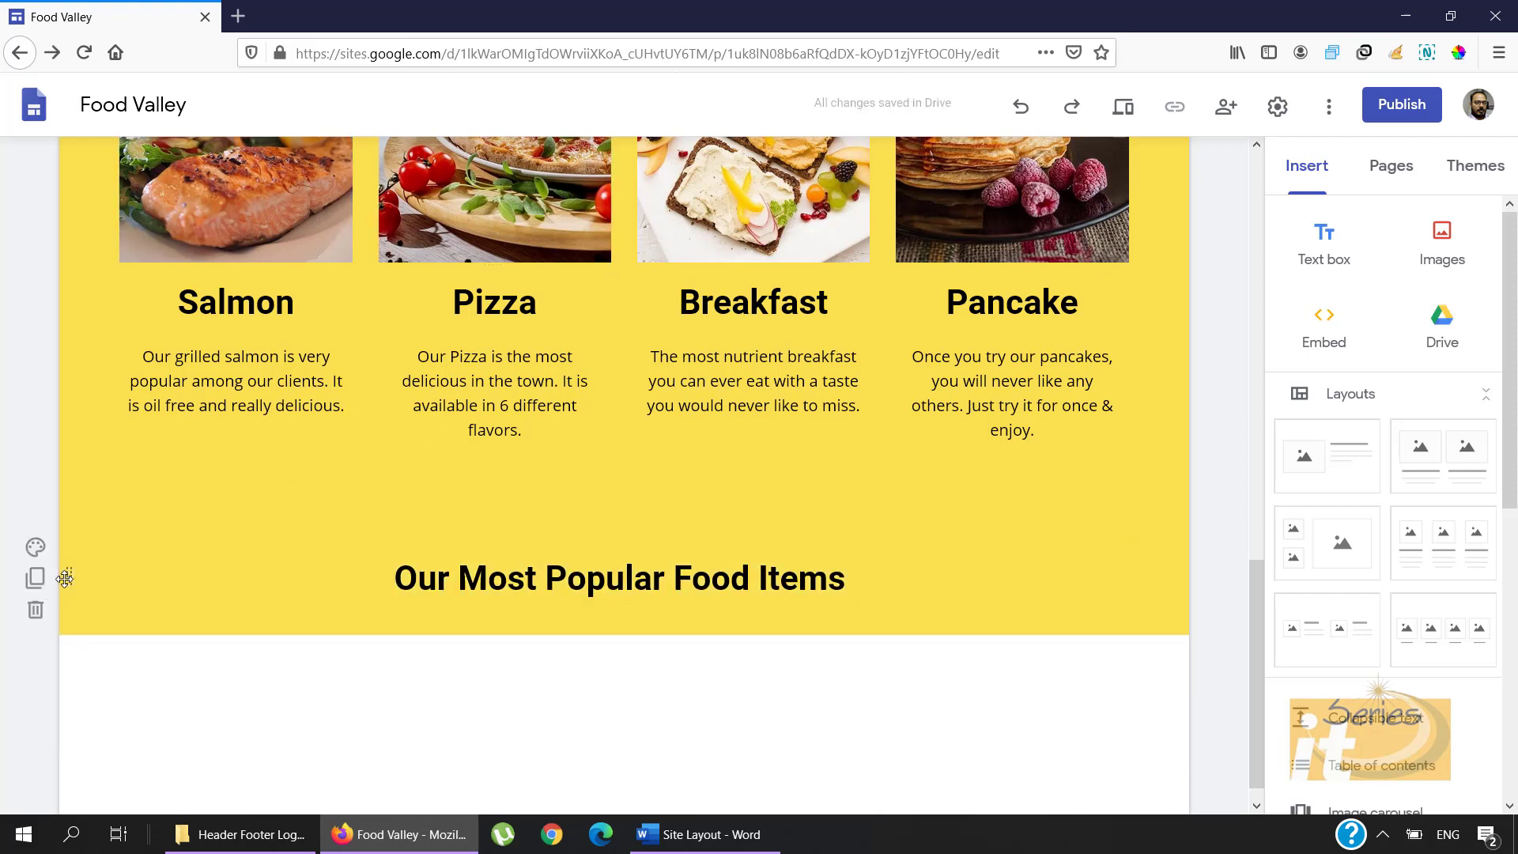
pyautogui.moveTo(65, 579)
pyautogui.mouseDown()
pyautogui.moveTo(52, 193)
pyautogui.moveTo(36, 500)
pyautogui.moveTo(77, 579)
pyautogui.mouseUp()
# Step: Review the finished popular food section, then check the Word layout for the sections that follow it
pyautogui.scroll(-3, 822, 680)
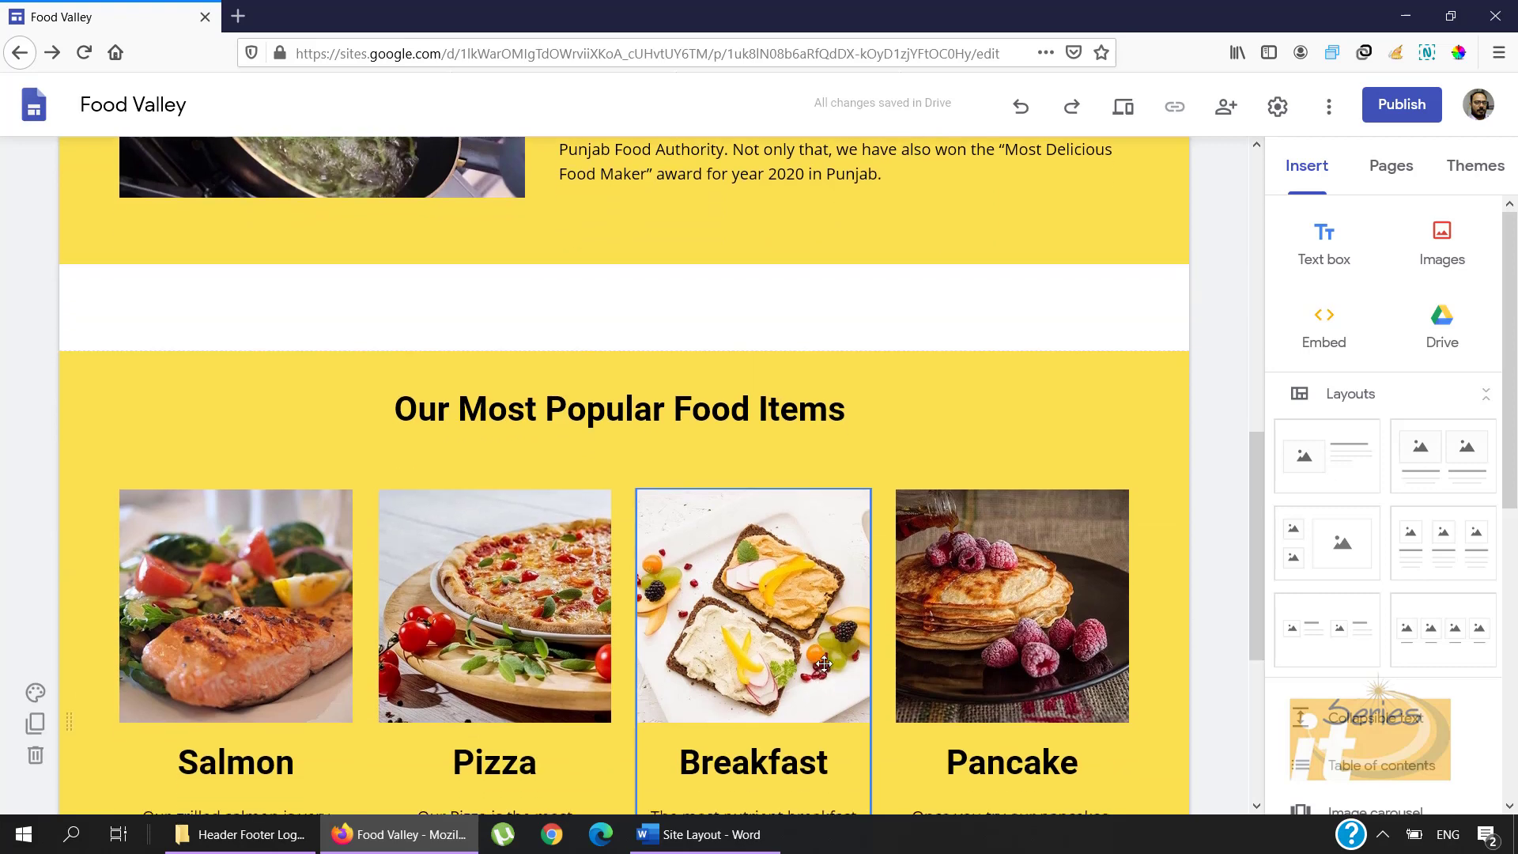
pyautogui.scroll(-2, 824, 663)
pyautogui.scroll(-2, 824, 662)
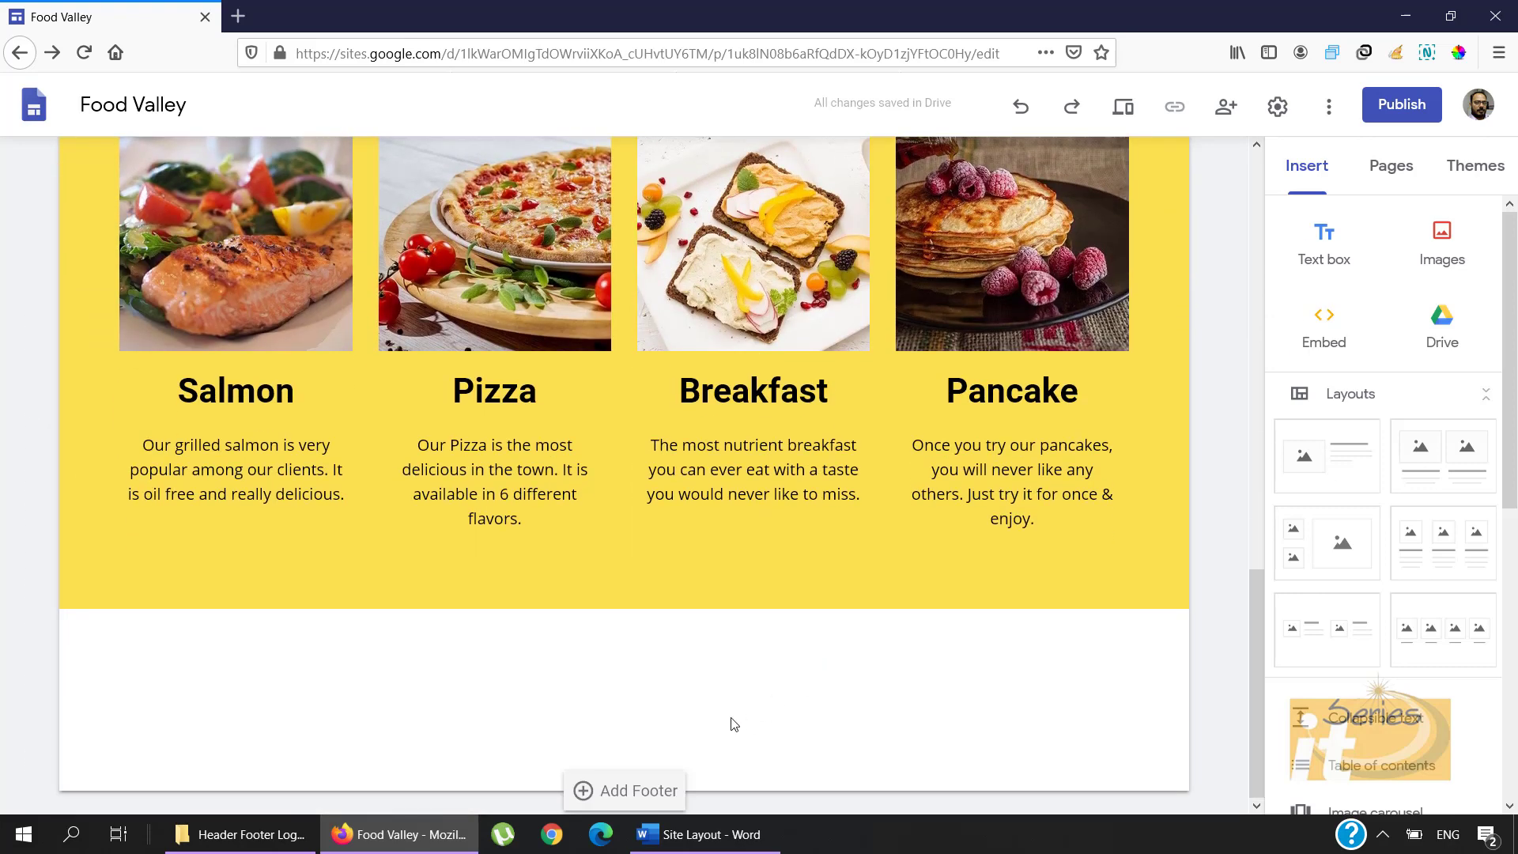
pyautogui.click(712, 837)
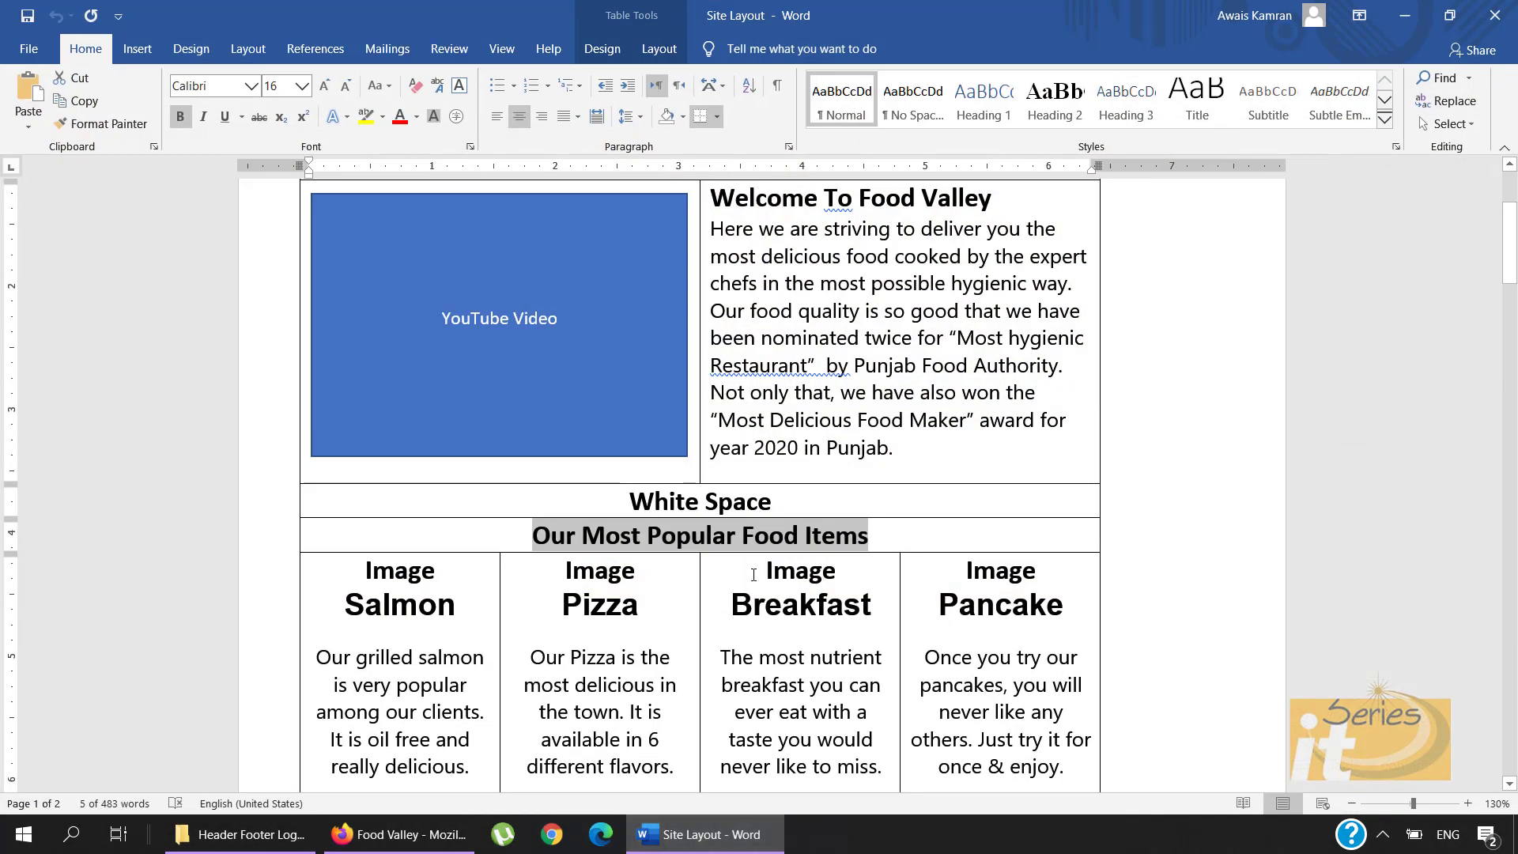
pyautogui.scroll(-7, 754, 574)
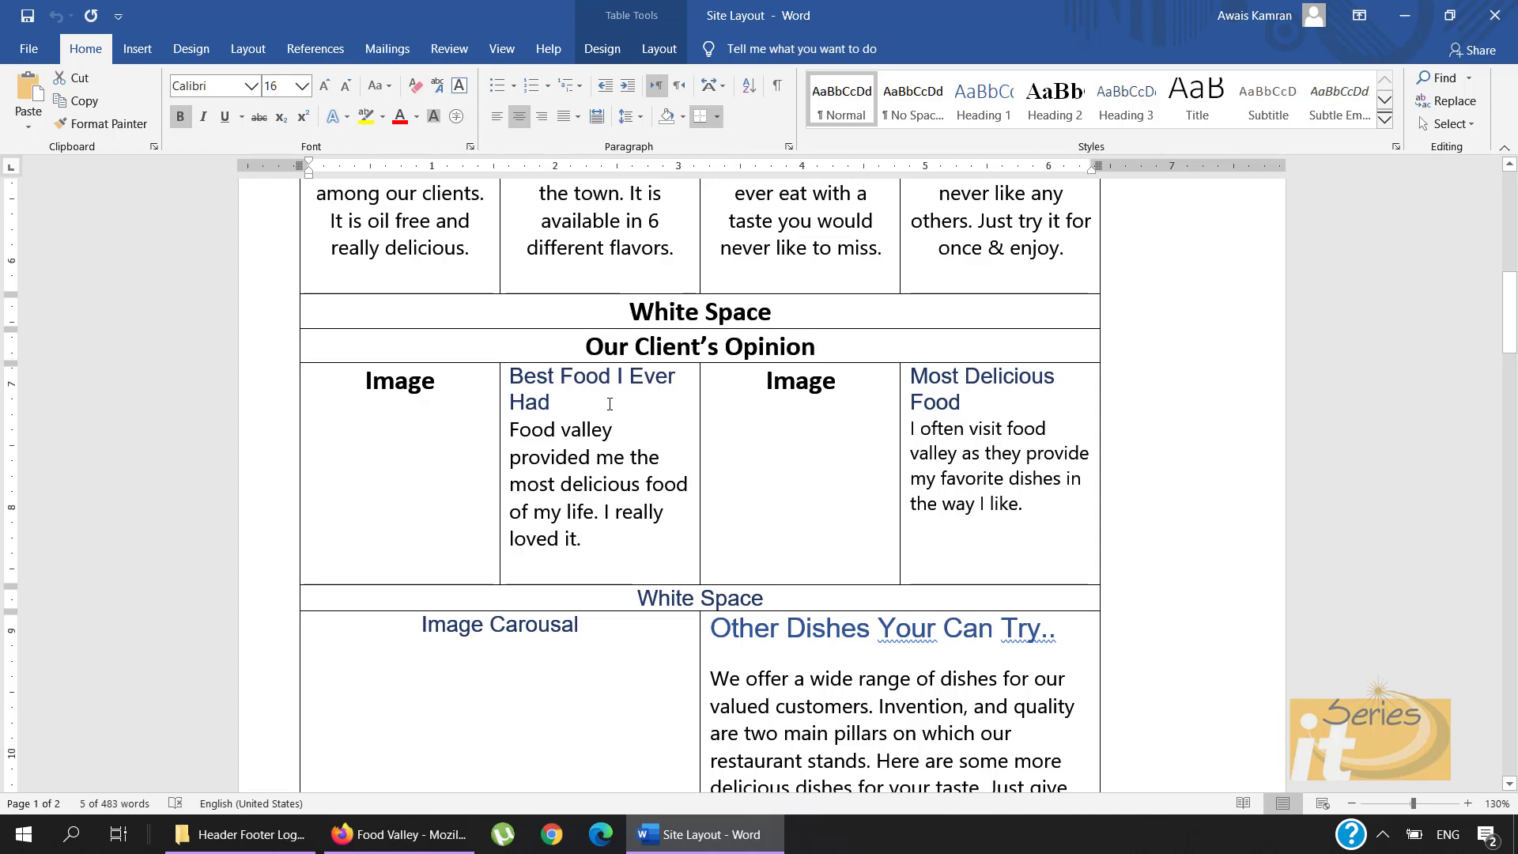
# Step: Switch back to the site editor, duplicate the white space section above the popular food heading and move the copy below the four food columns
pyautogui.click(1403, 15)
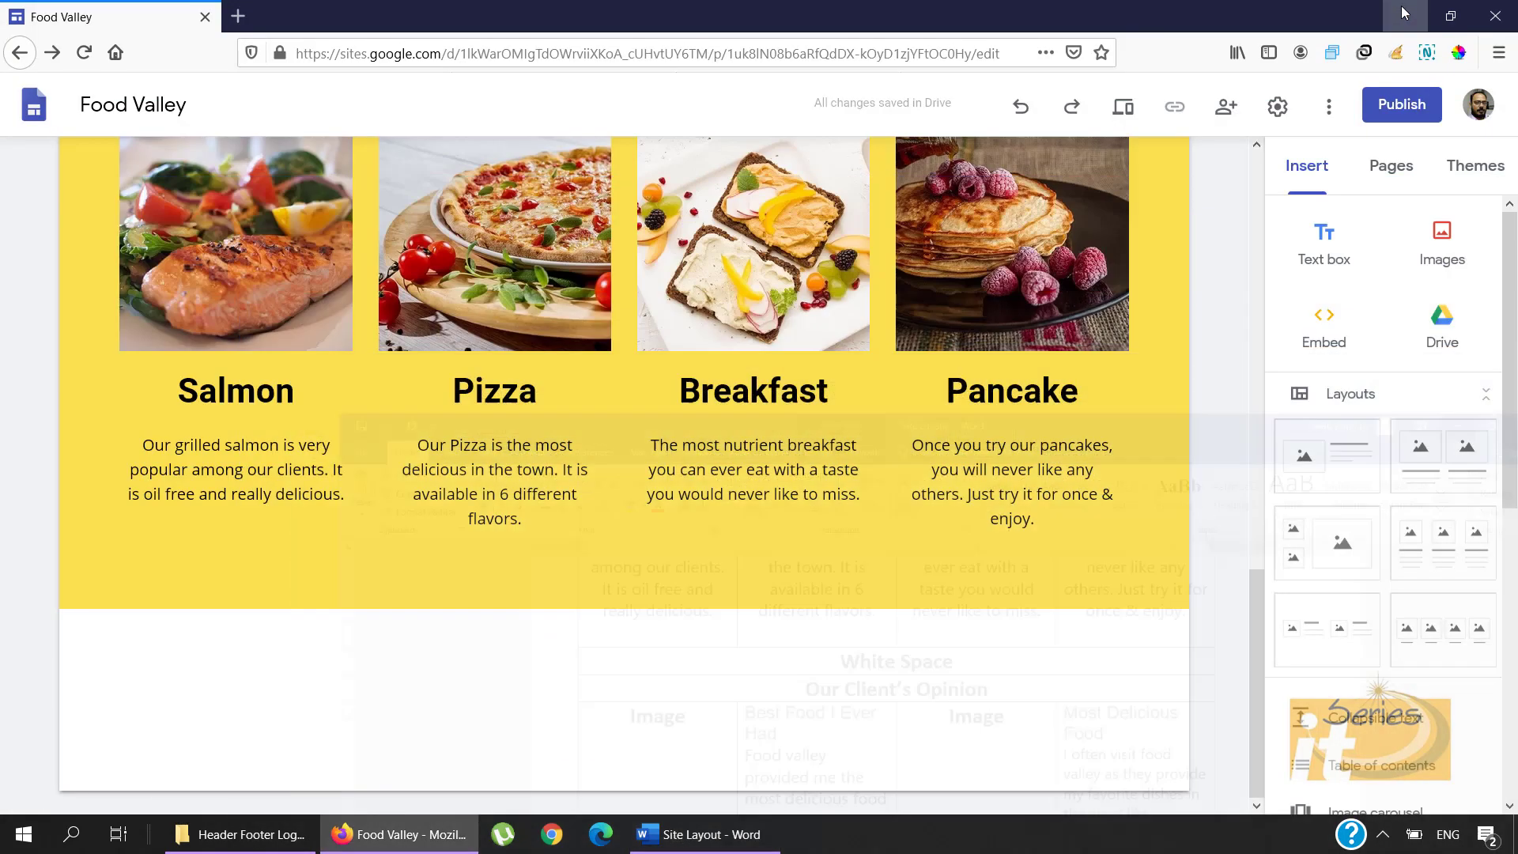
pyautogui.scroll(3, 757, 503)
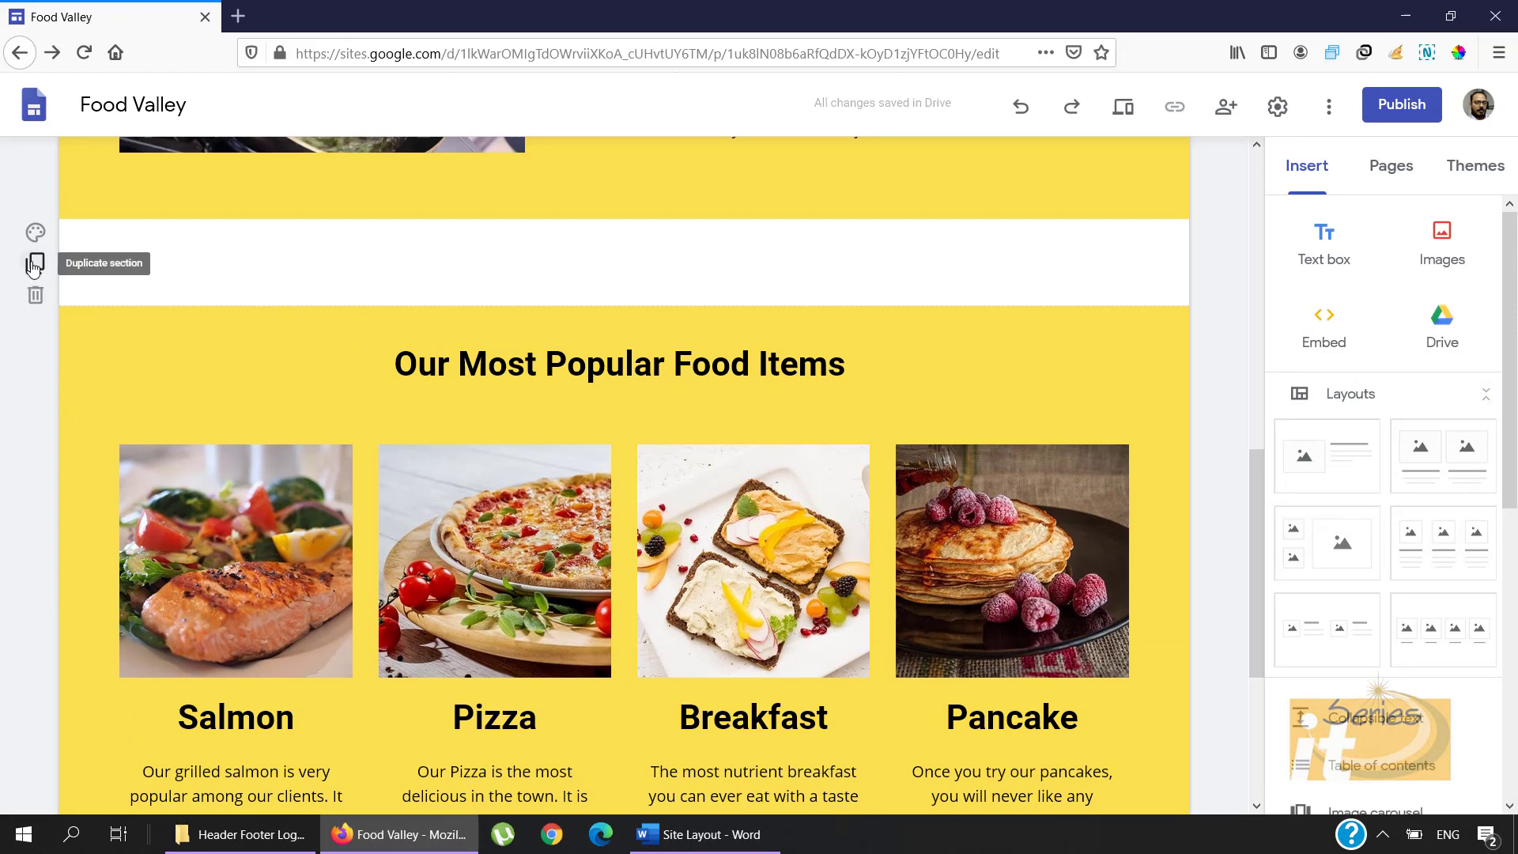
pyautogui.click(33, 263)
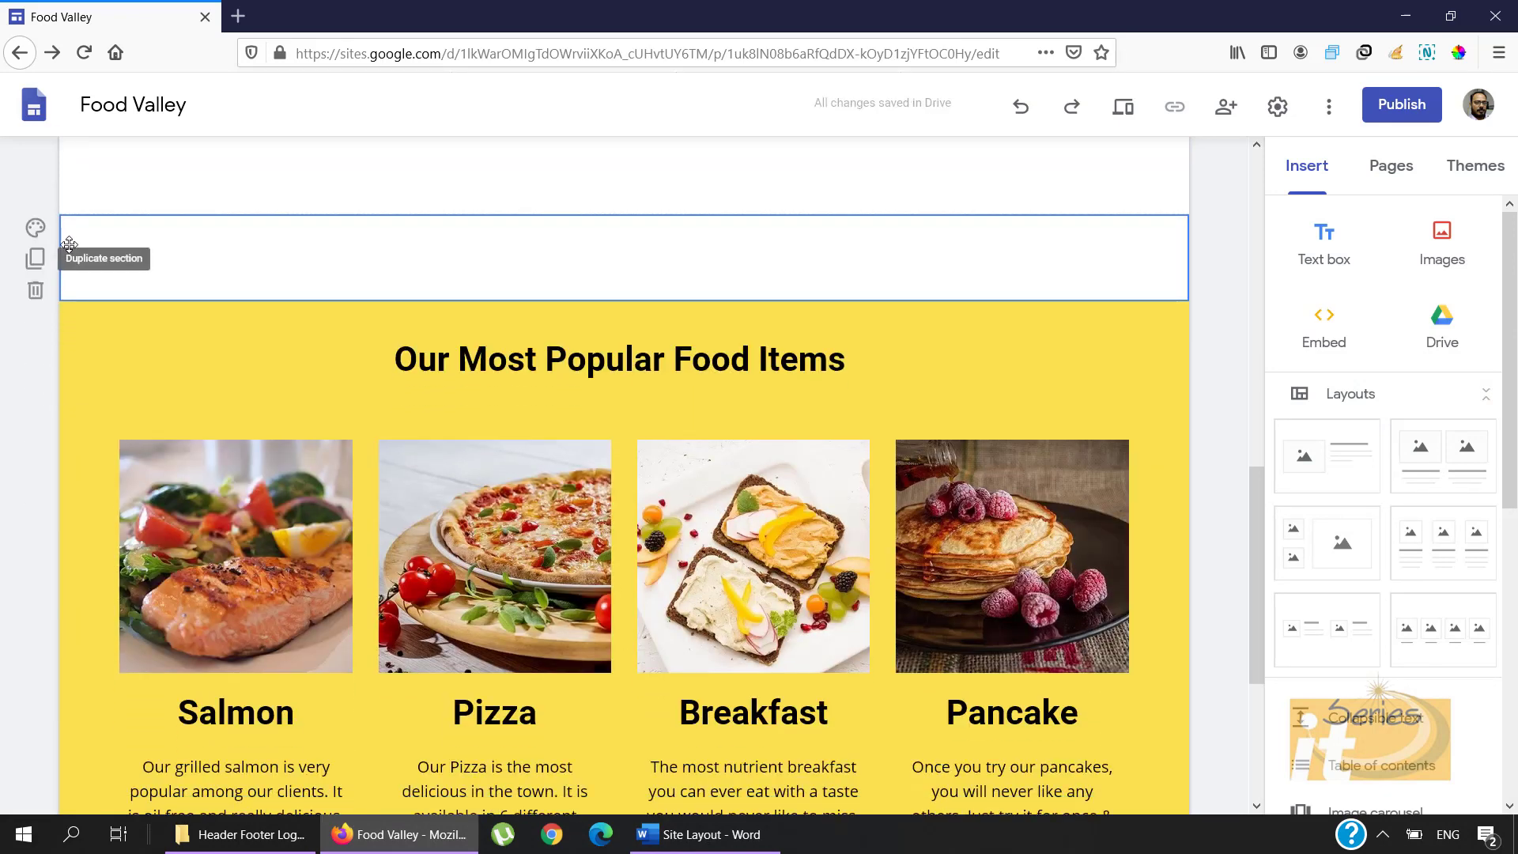
pyautogui.moveTo(69, 253); pyautogui.dragTo(75, 803)
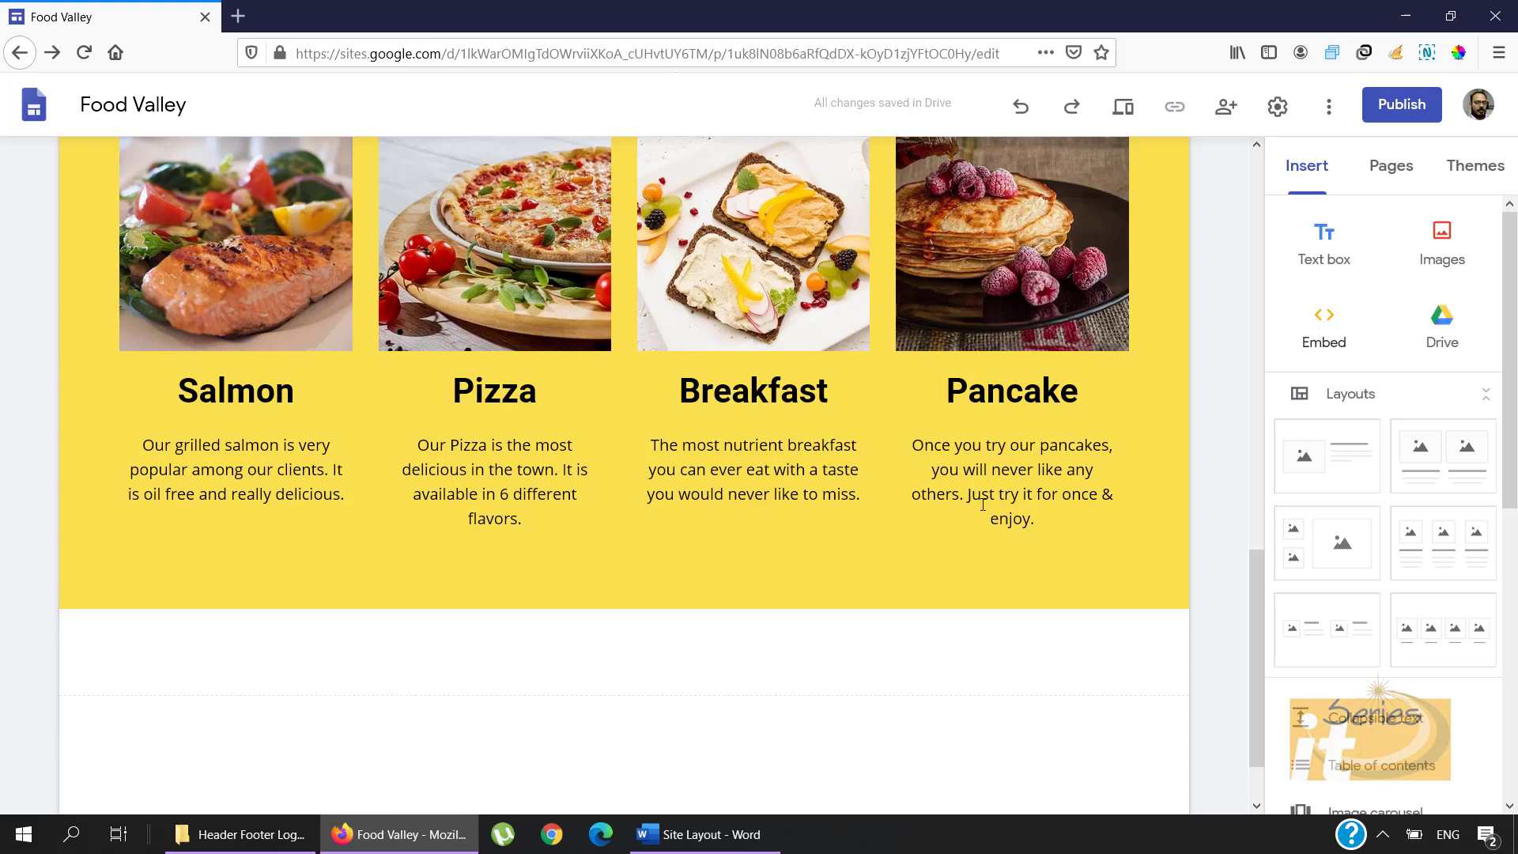
# Step: Duplicate the "Our Most Popular Food Items" heading section and move the copy below the new white space
pyautogui.scroll(4, 791, 603)
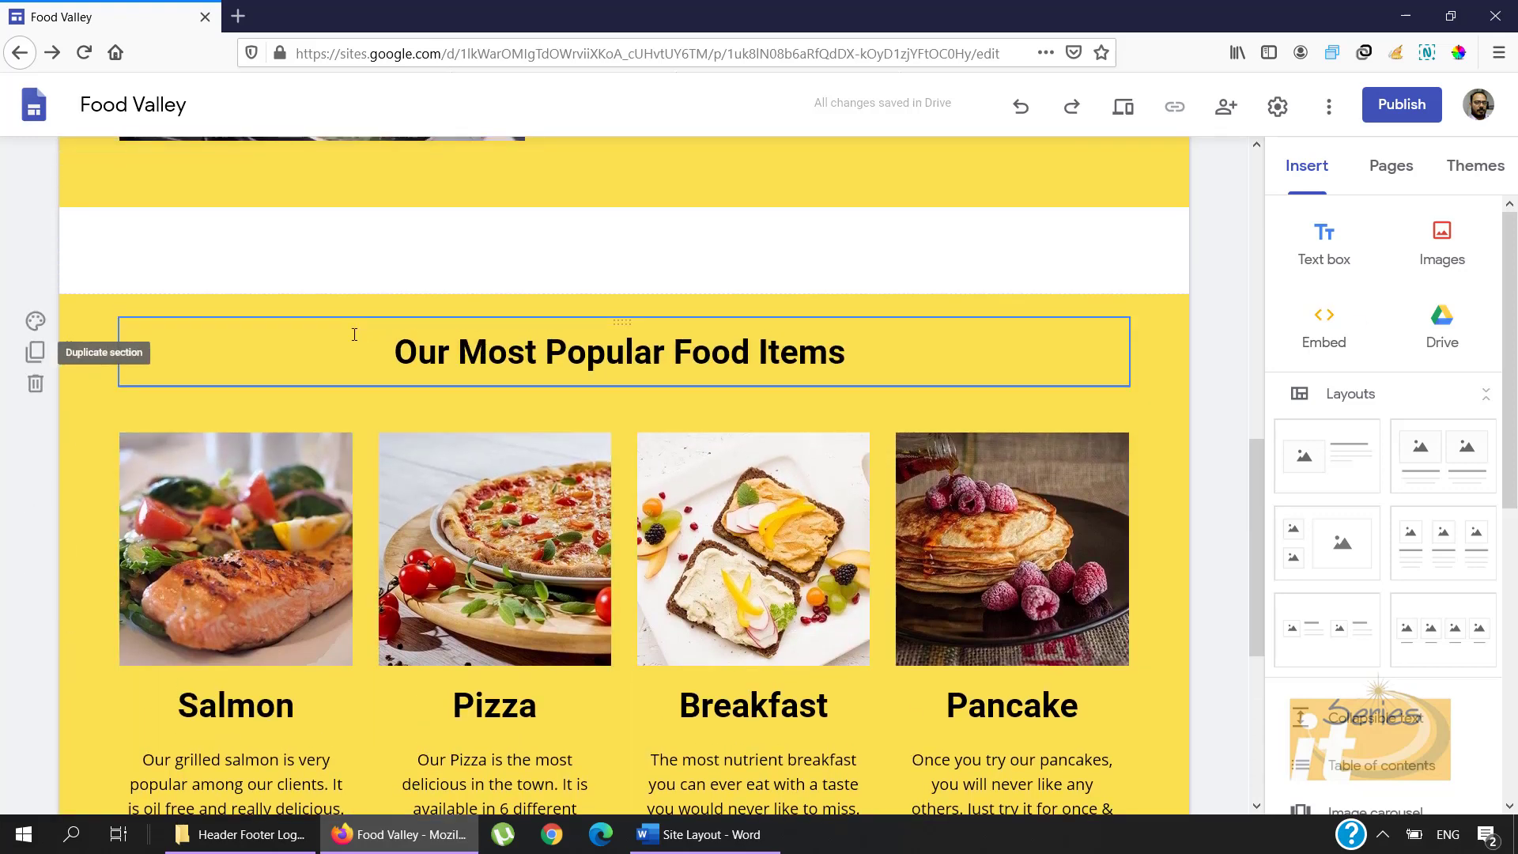
pyautogui.click(34, 351)
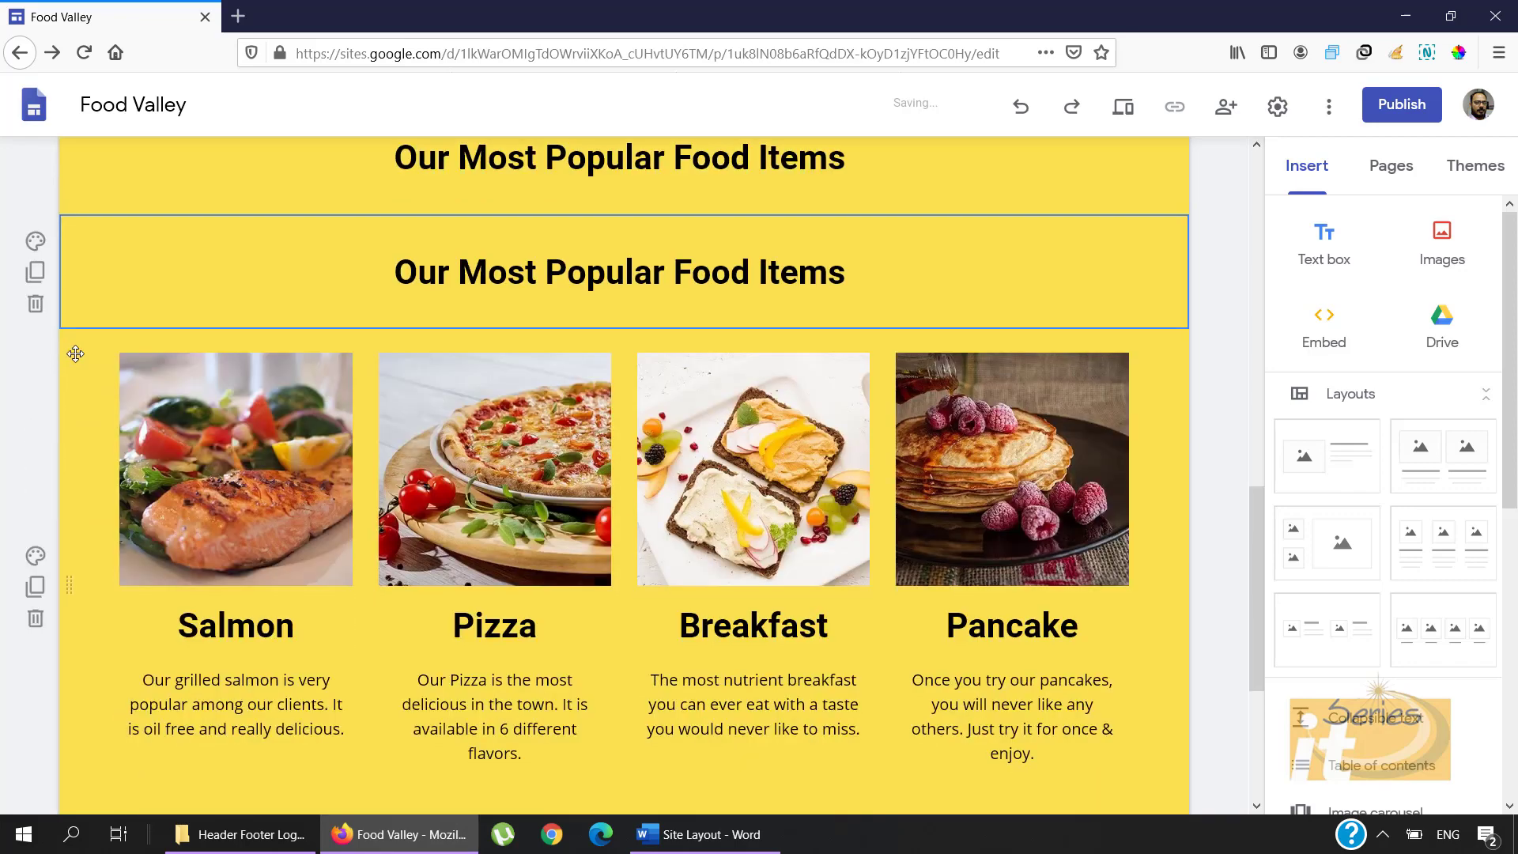
pyautogui.moveTo(65, 288); pyautogui.dragTo(74, 685)
# Step: Check the next section title in the Word layout and replace the copied heading's text with "Our Client's Opinion"
pyautogui.click(133, 671)
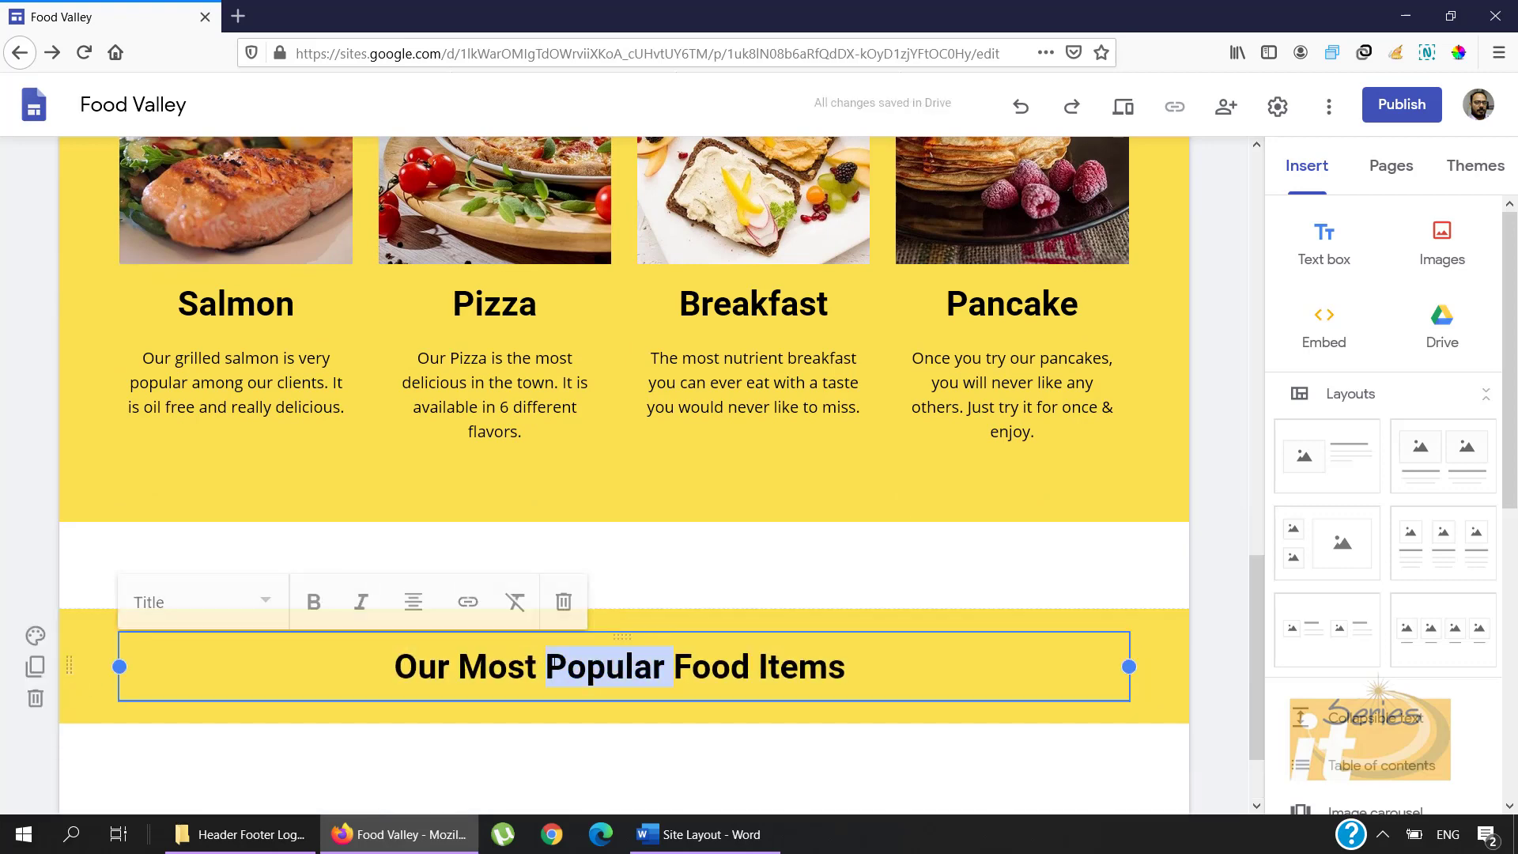
pyautogui.click(706, 822)
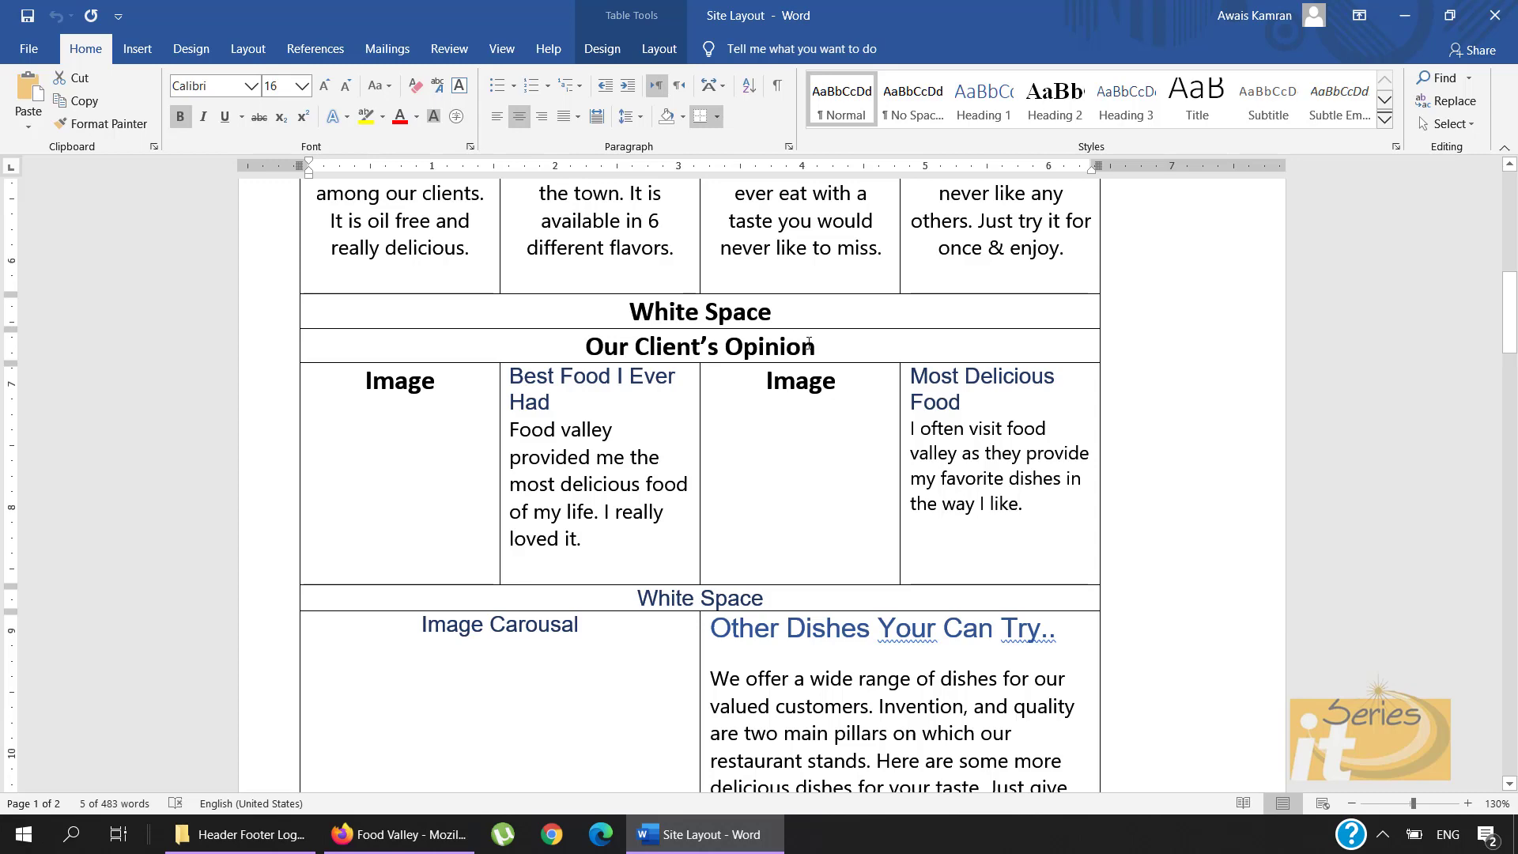
pyautogui.click(1407, 15)
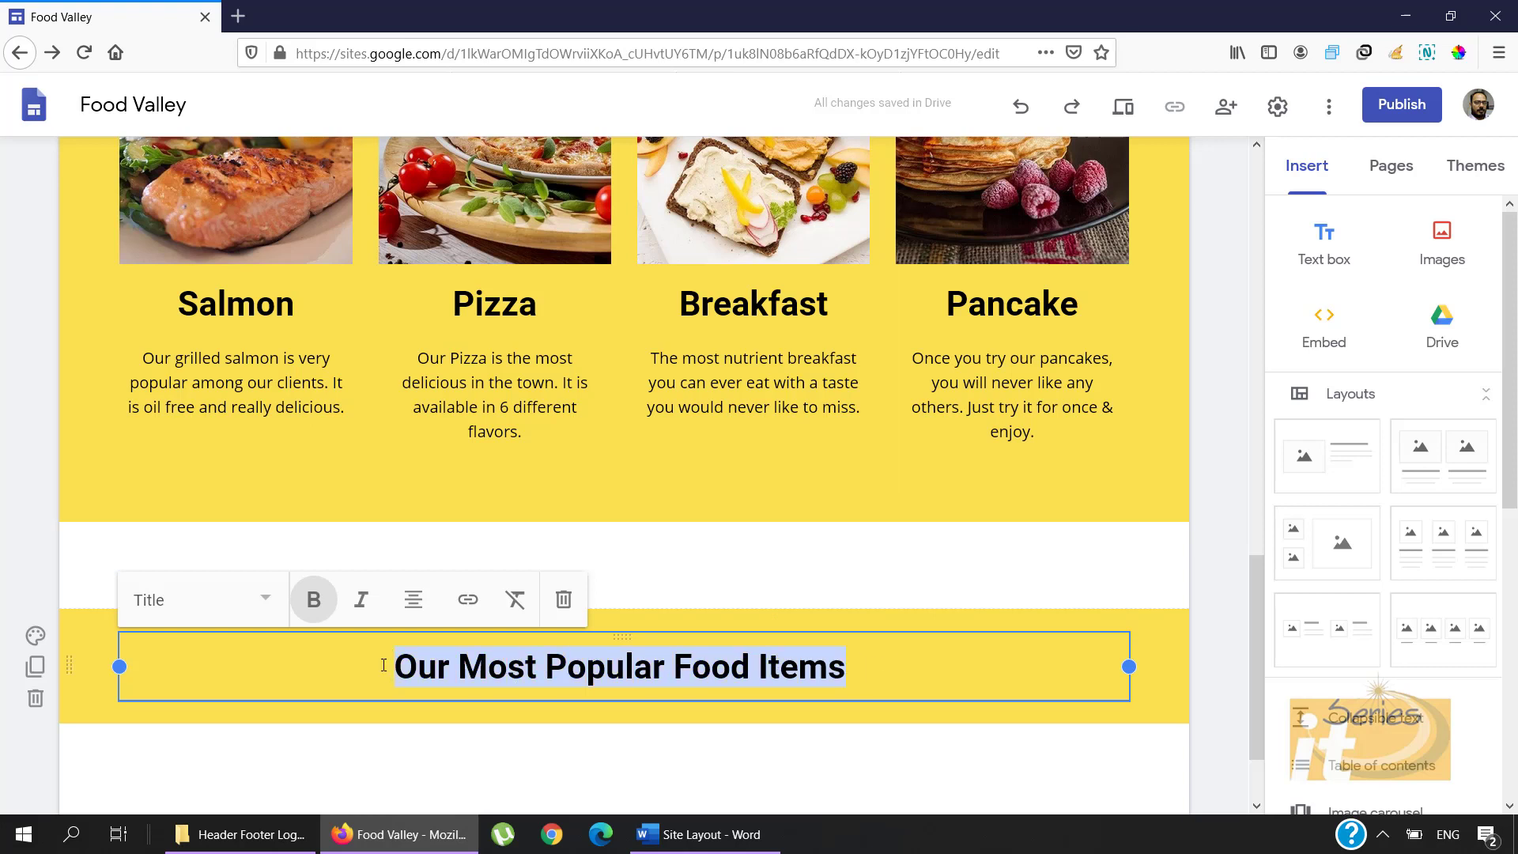
pyautogui.write('Ouir')
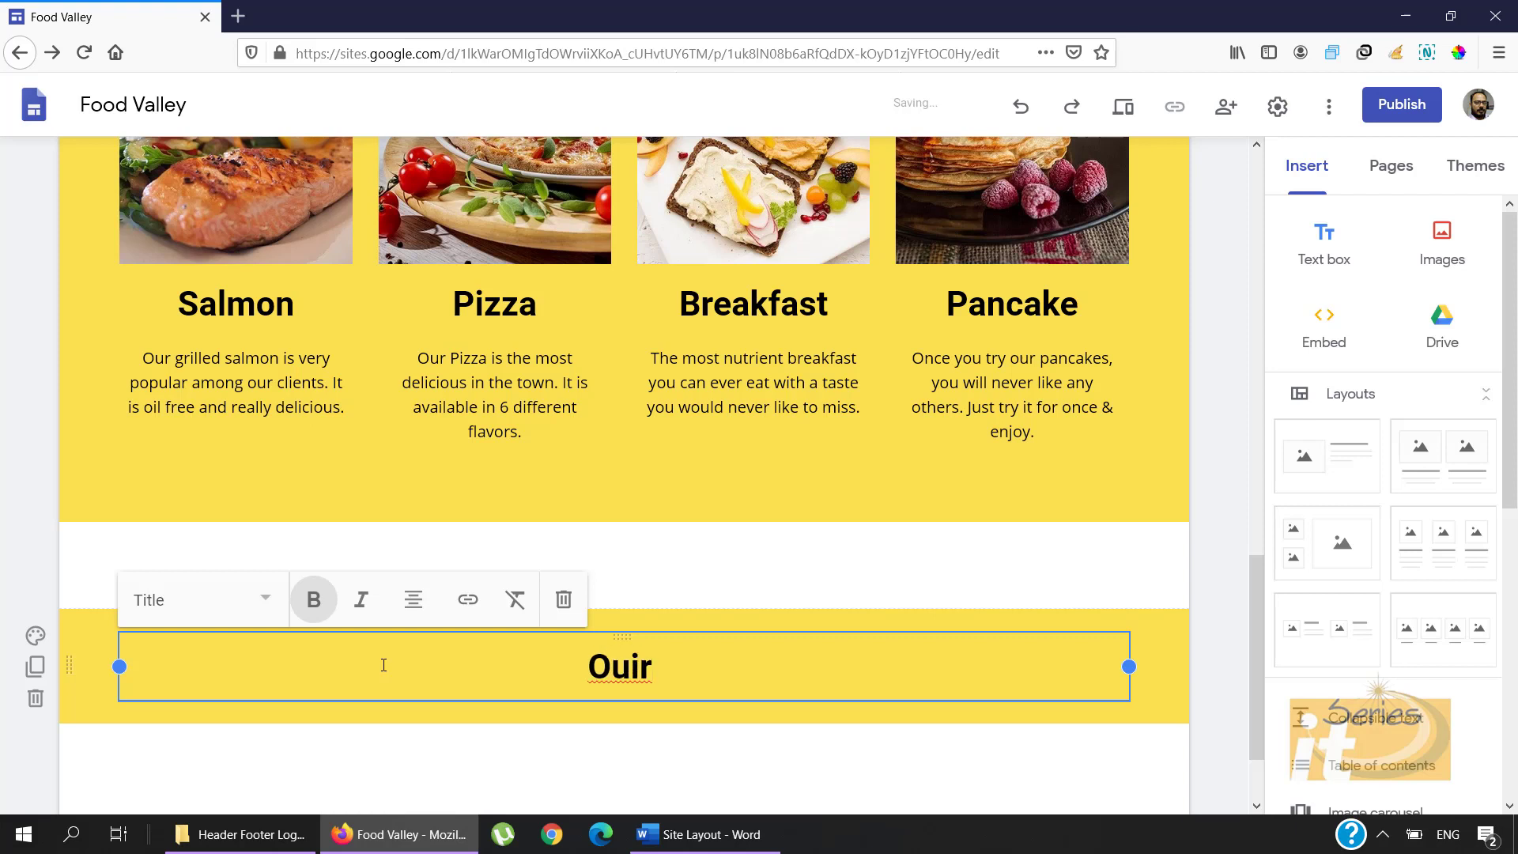
pyautogui.press('BackSpace')
pyautogui.press('BackSpace')
pyautogui.write('r Clietn')
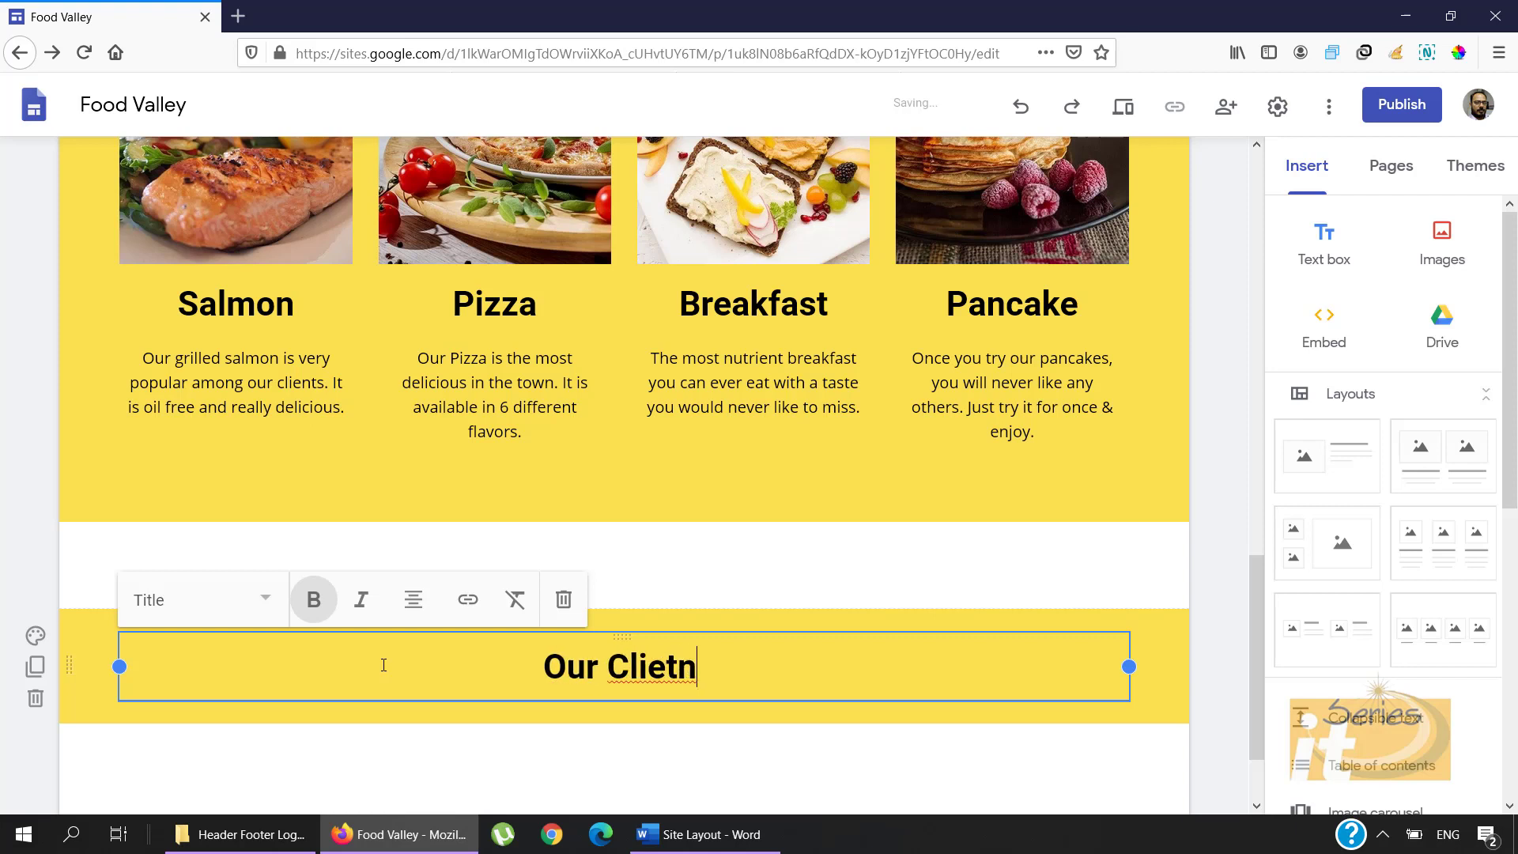
pyautogui.press('BackSpace')
pyautogui.press('BackSpace')
pyautogui.write('nt')
pyautogui.press('Return')
pyautogui.write('s')
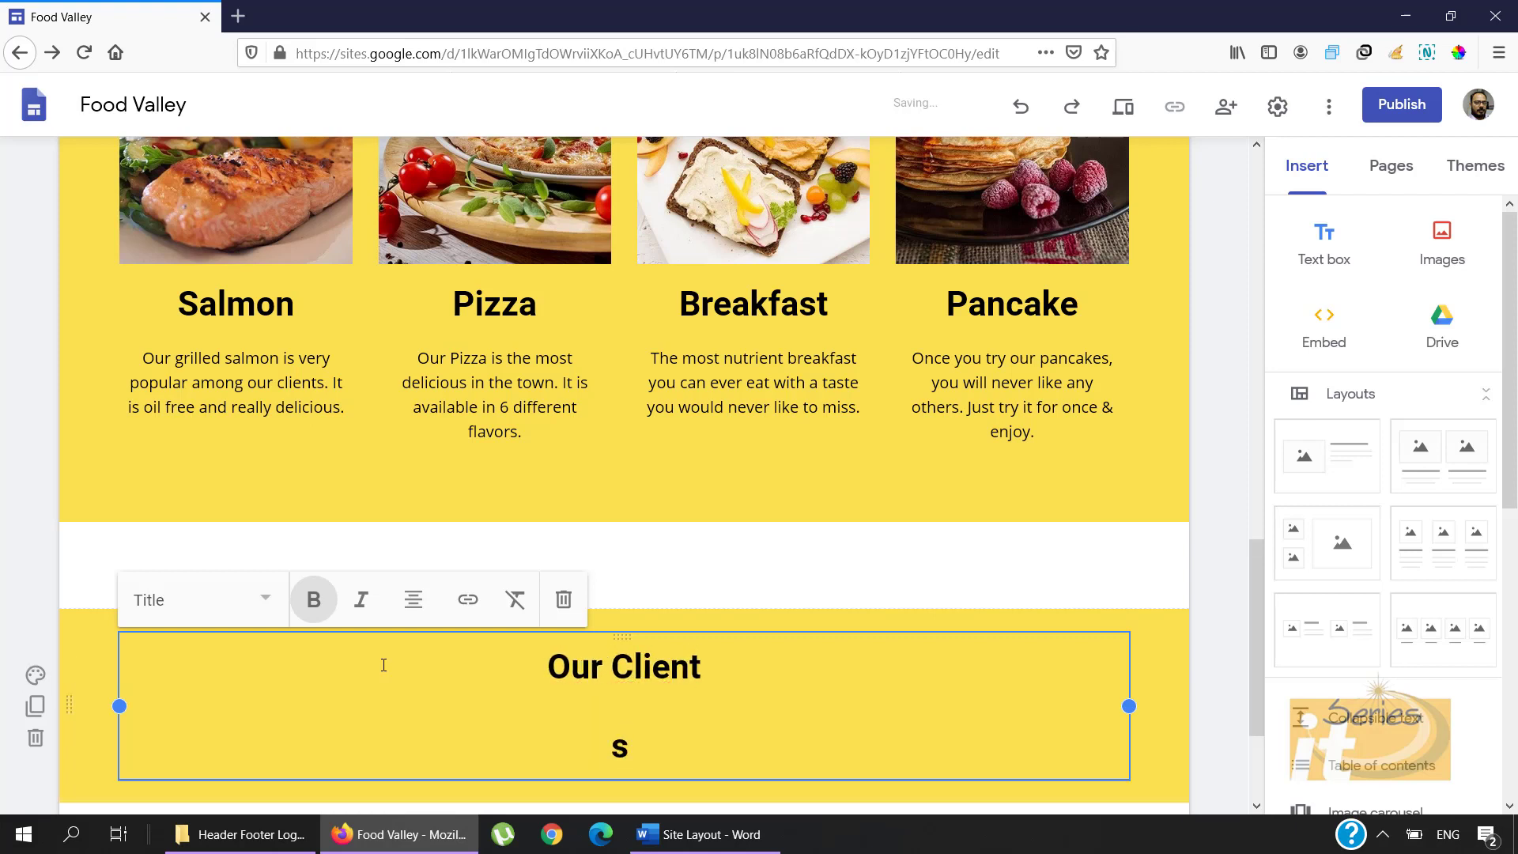
pyautogui.press('BackSpace')
pyautogui.press('BackSpace')
pyautogui.write("'s")
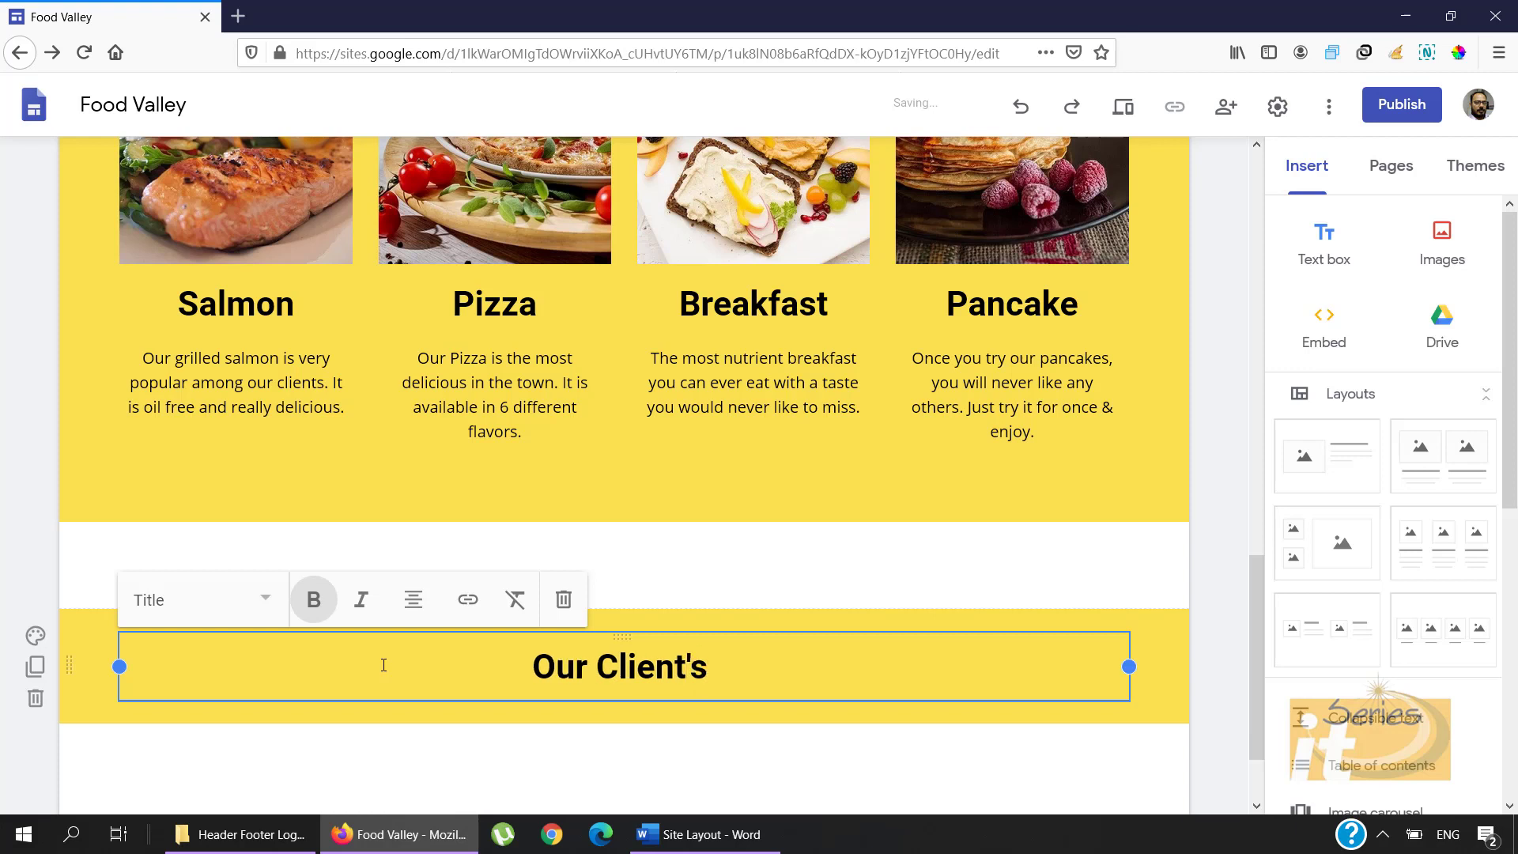
pyautogui.write(' Opinion')
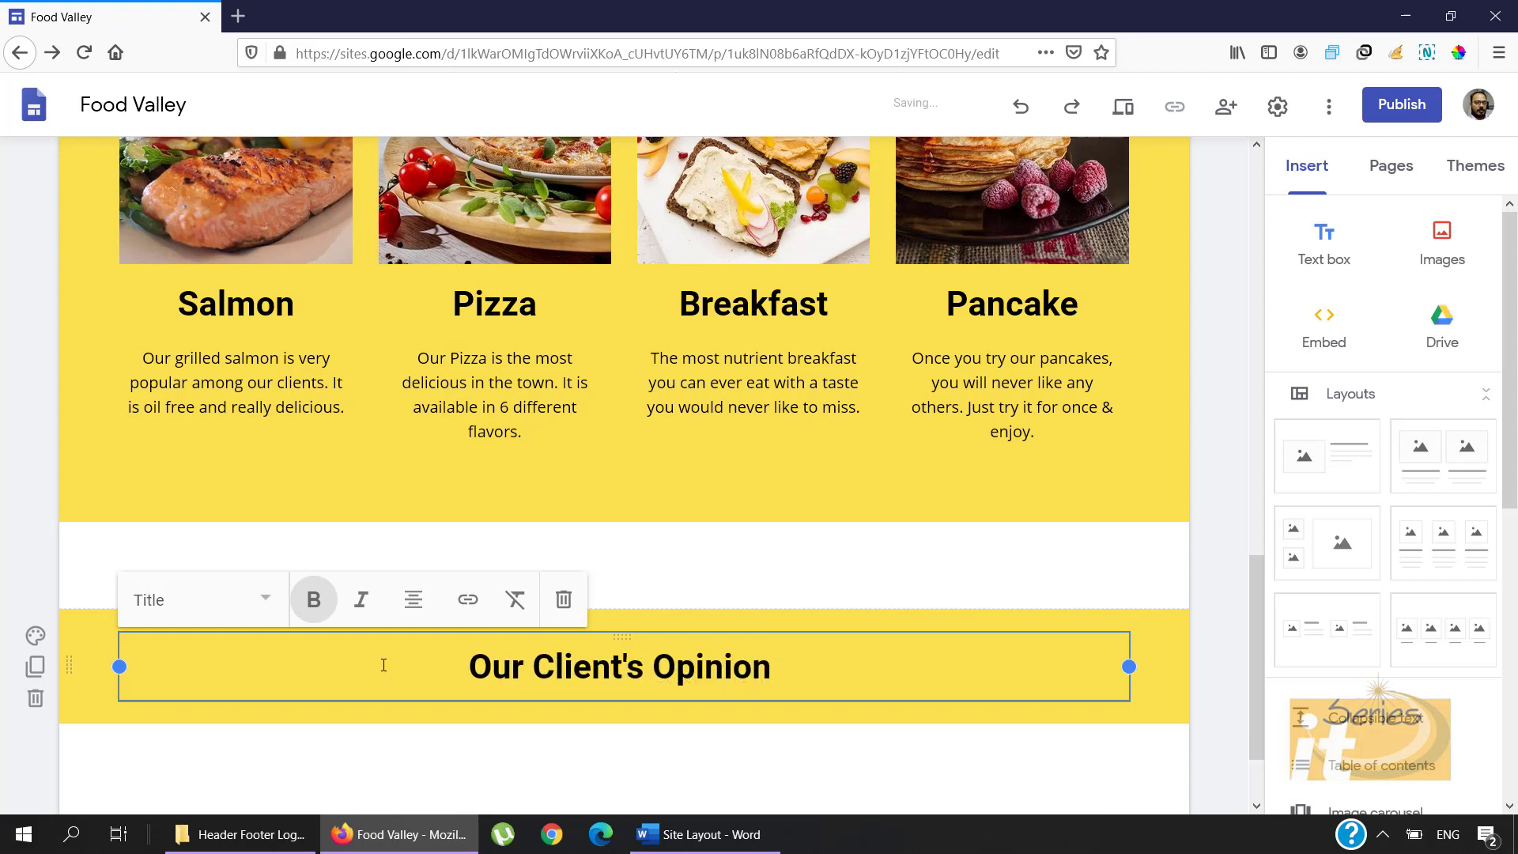
pyautogui.click(854, 752)
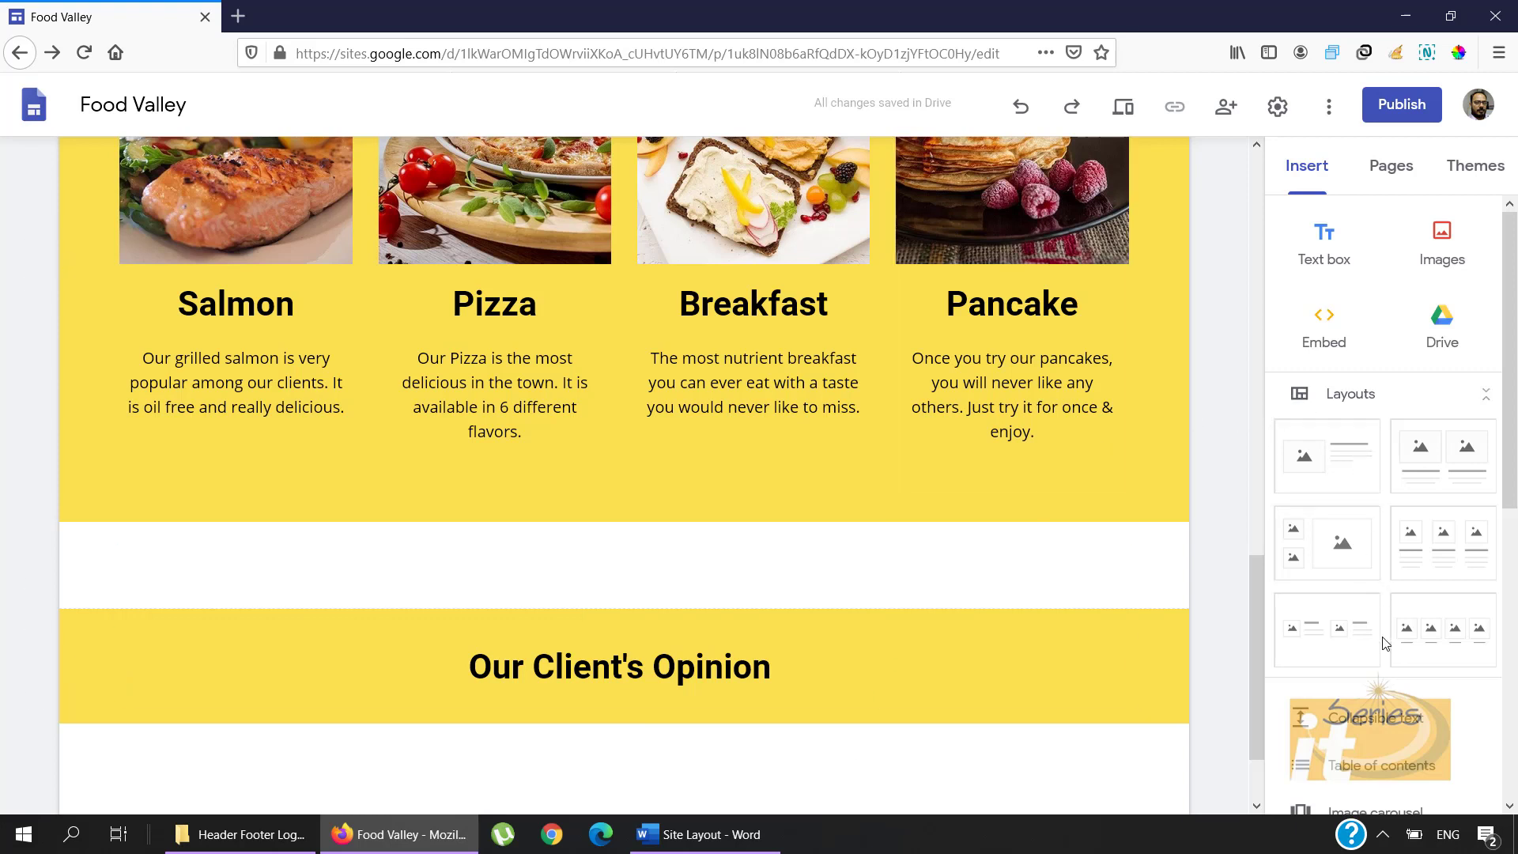
# Step: Insert the layout with two images and side texts below the "Our Client's Opinion" heading and set its background to Emphasis 2
pyautogui.click(1311, 620)
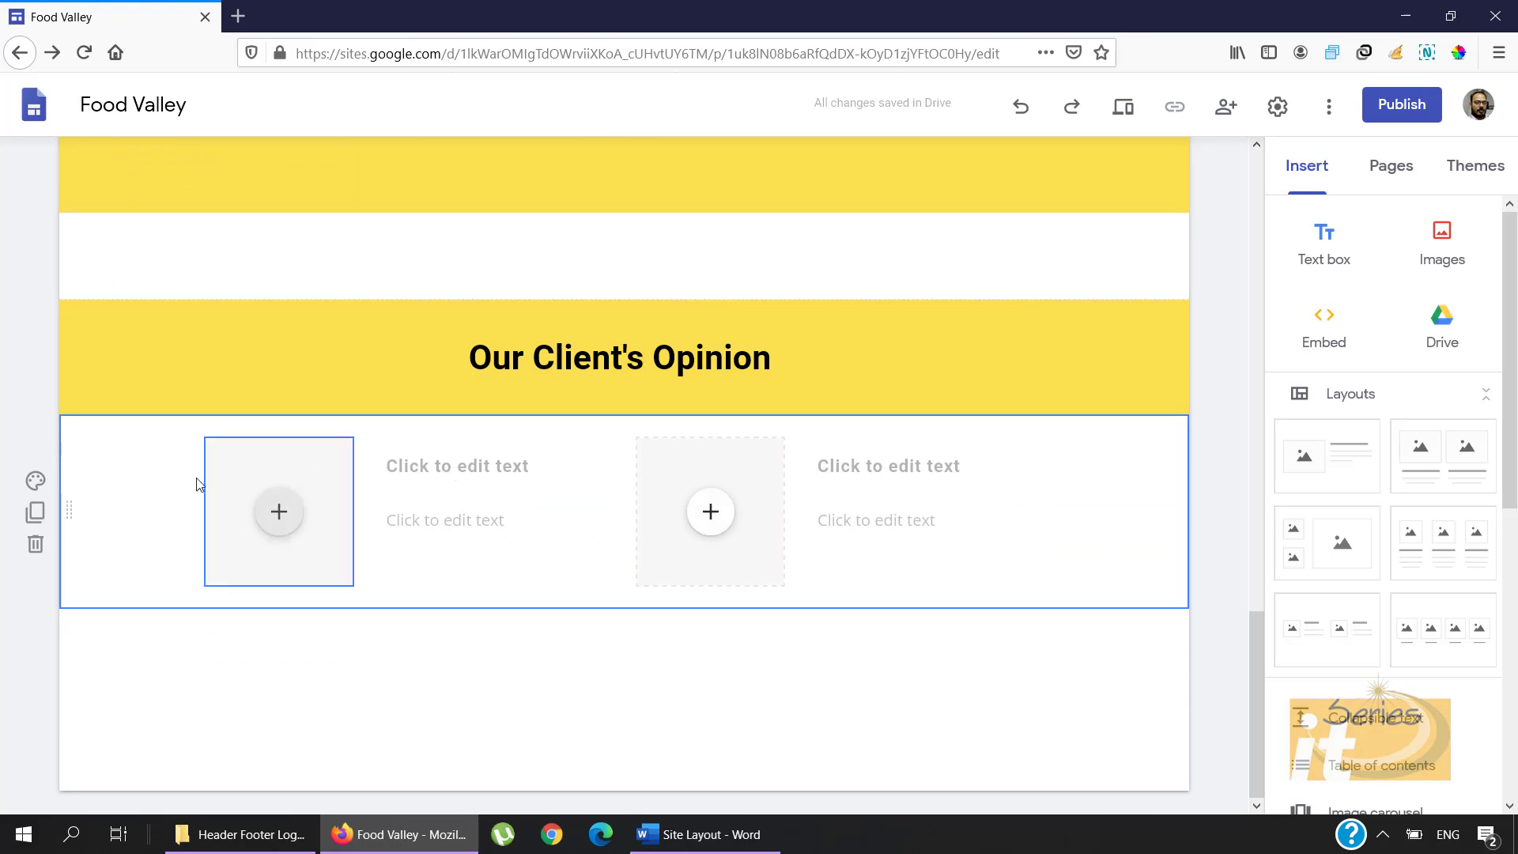
pyautogui.click(35, 480)
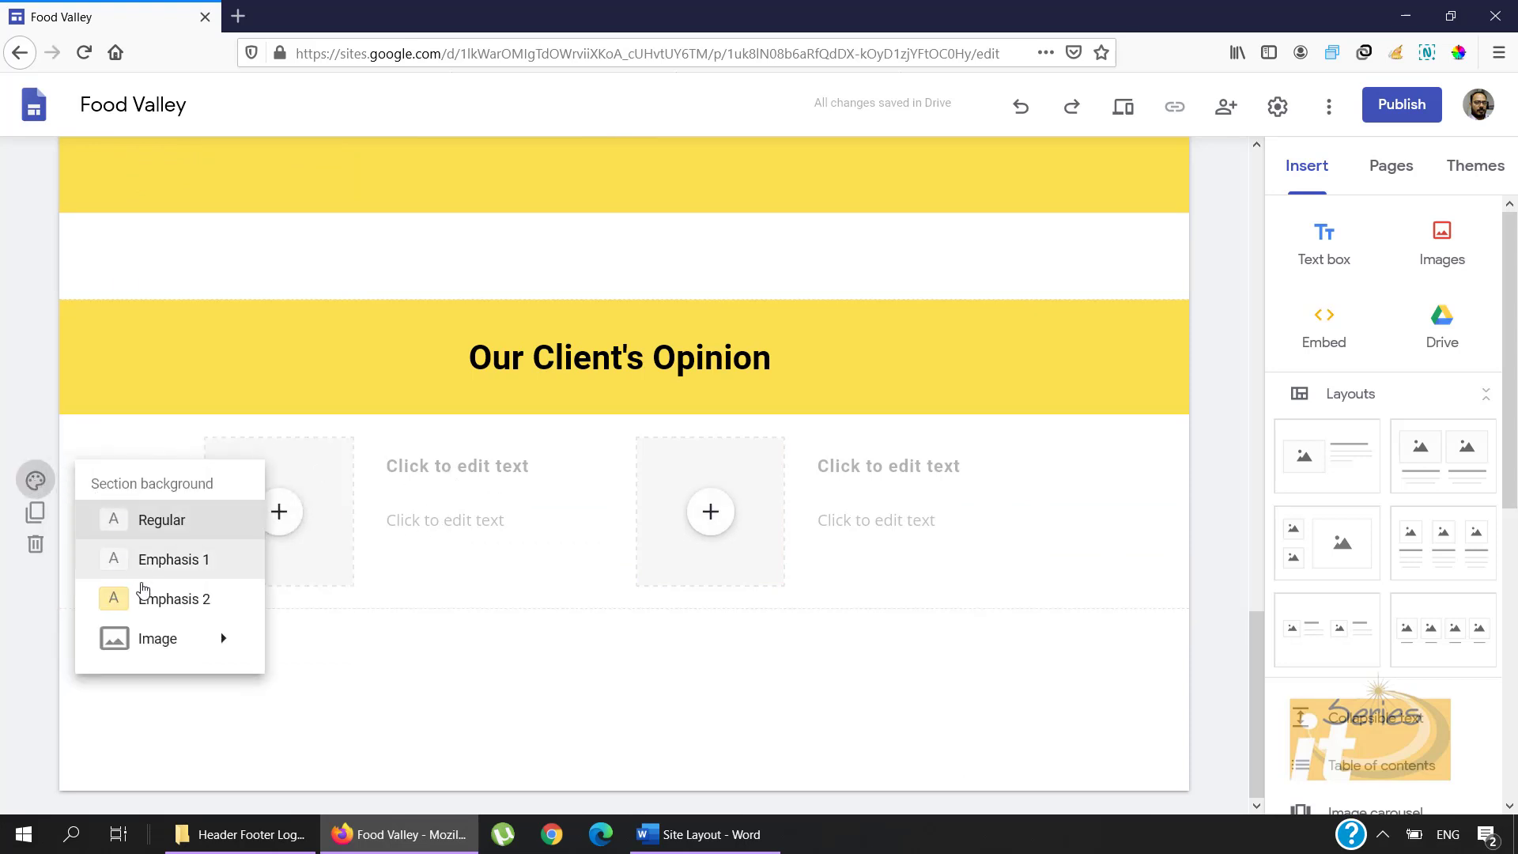
pyautogui.click(147, 599)
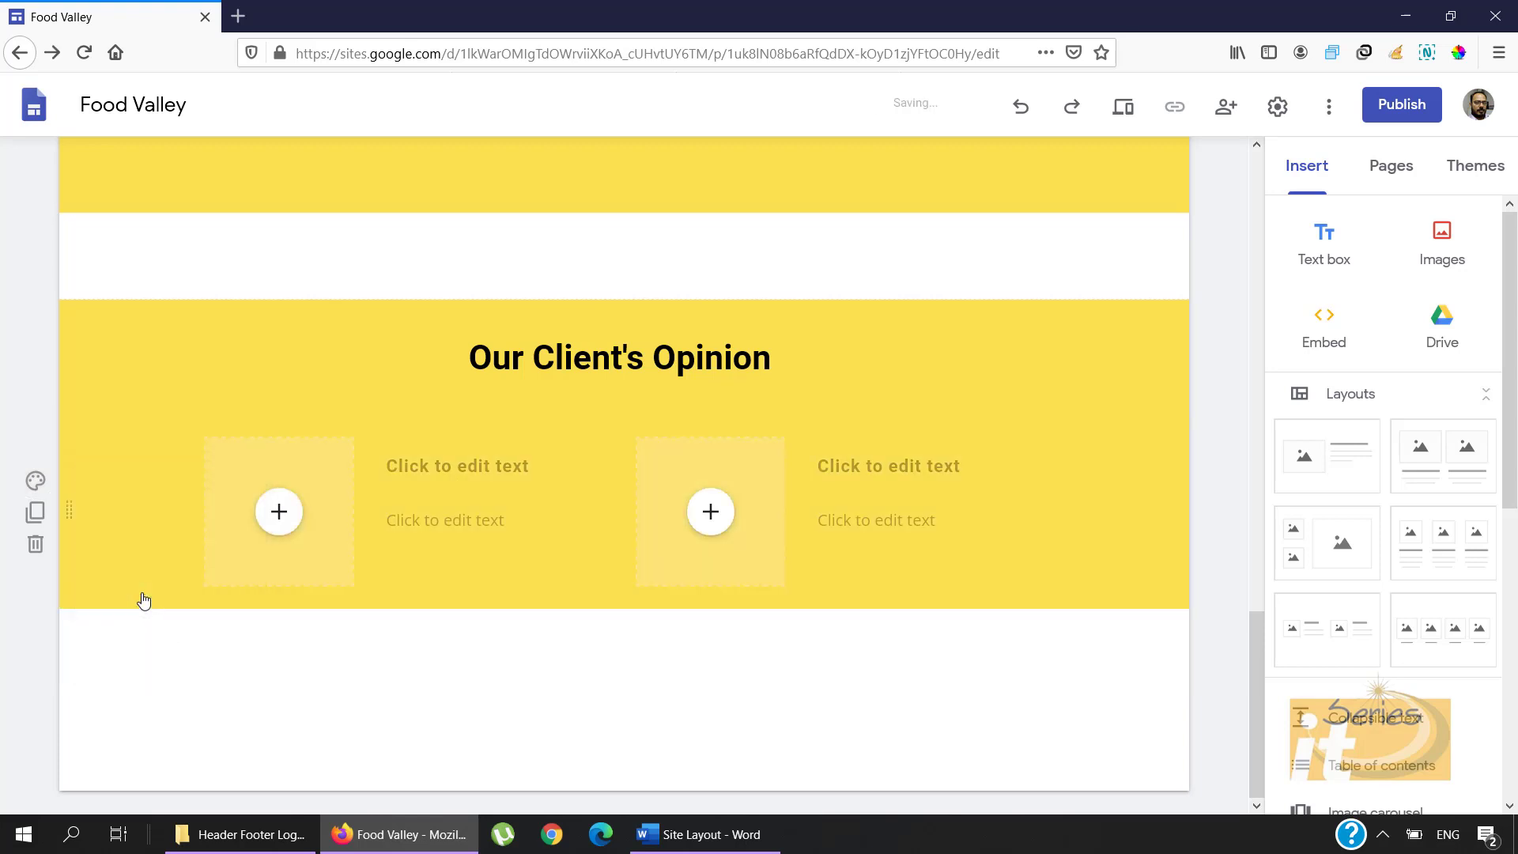
# Step: Upload the client1 image from the Clients folder into the first image placeholder of the client section
pyautogui.click(280, 519)
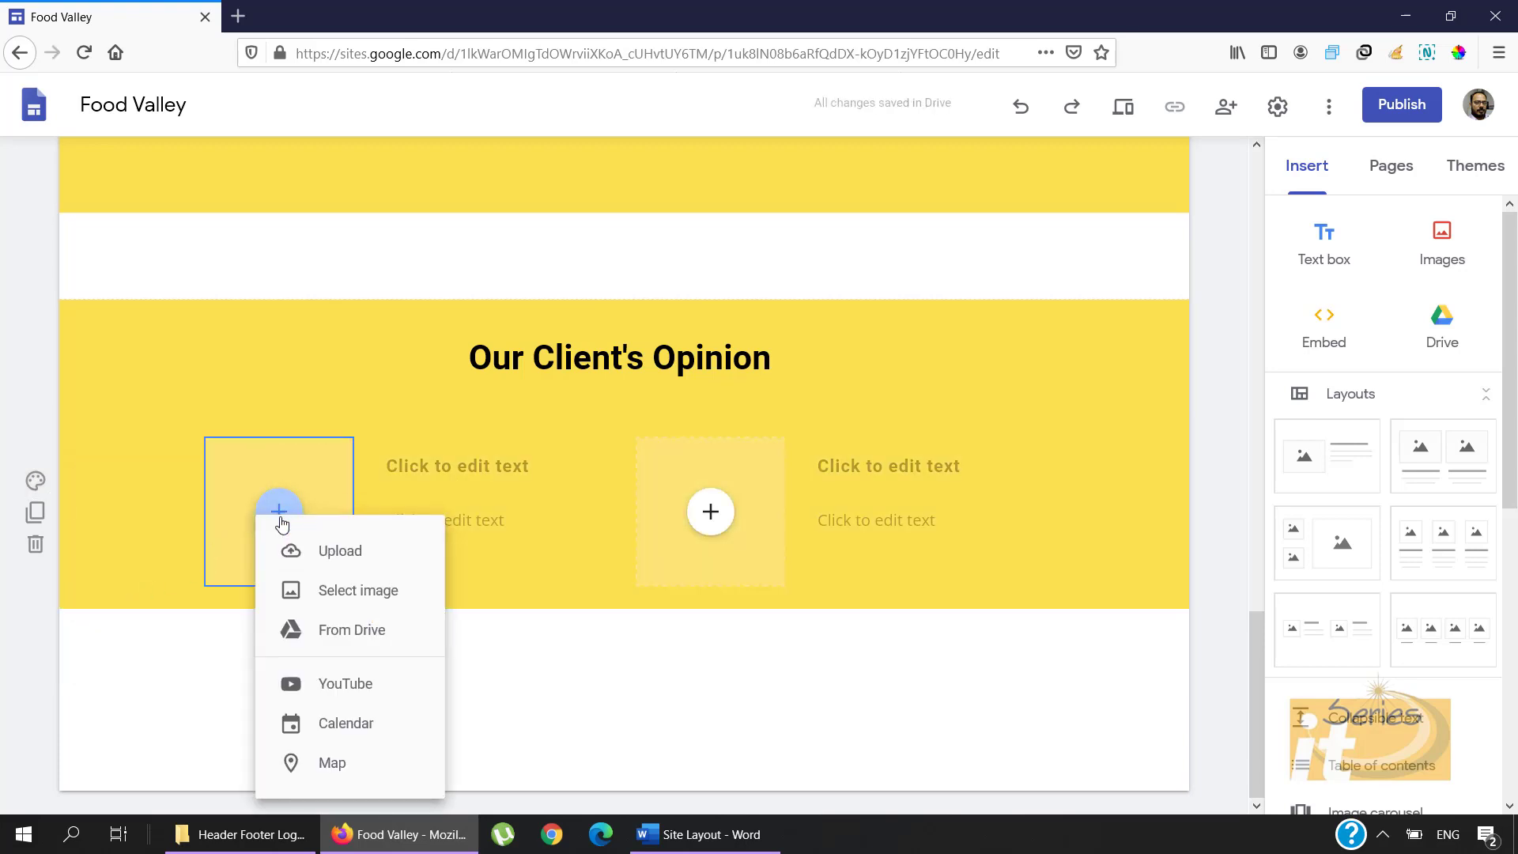
pyautogui.click(318, 551)
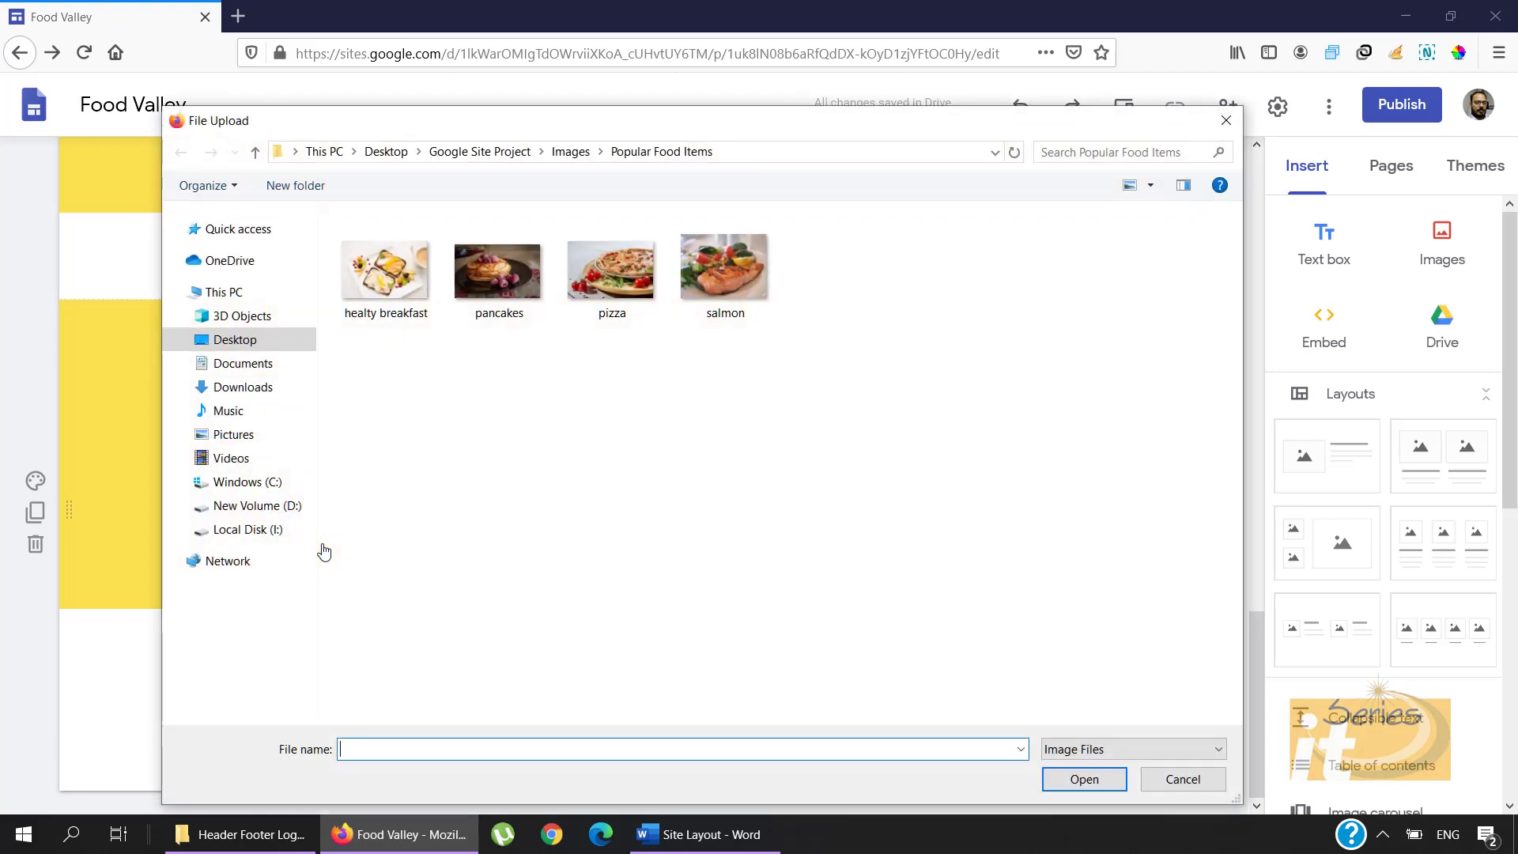
pyautogui.click(254, 152)
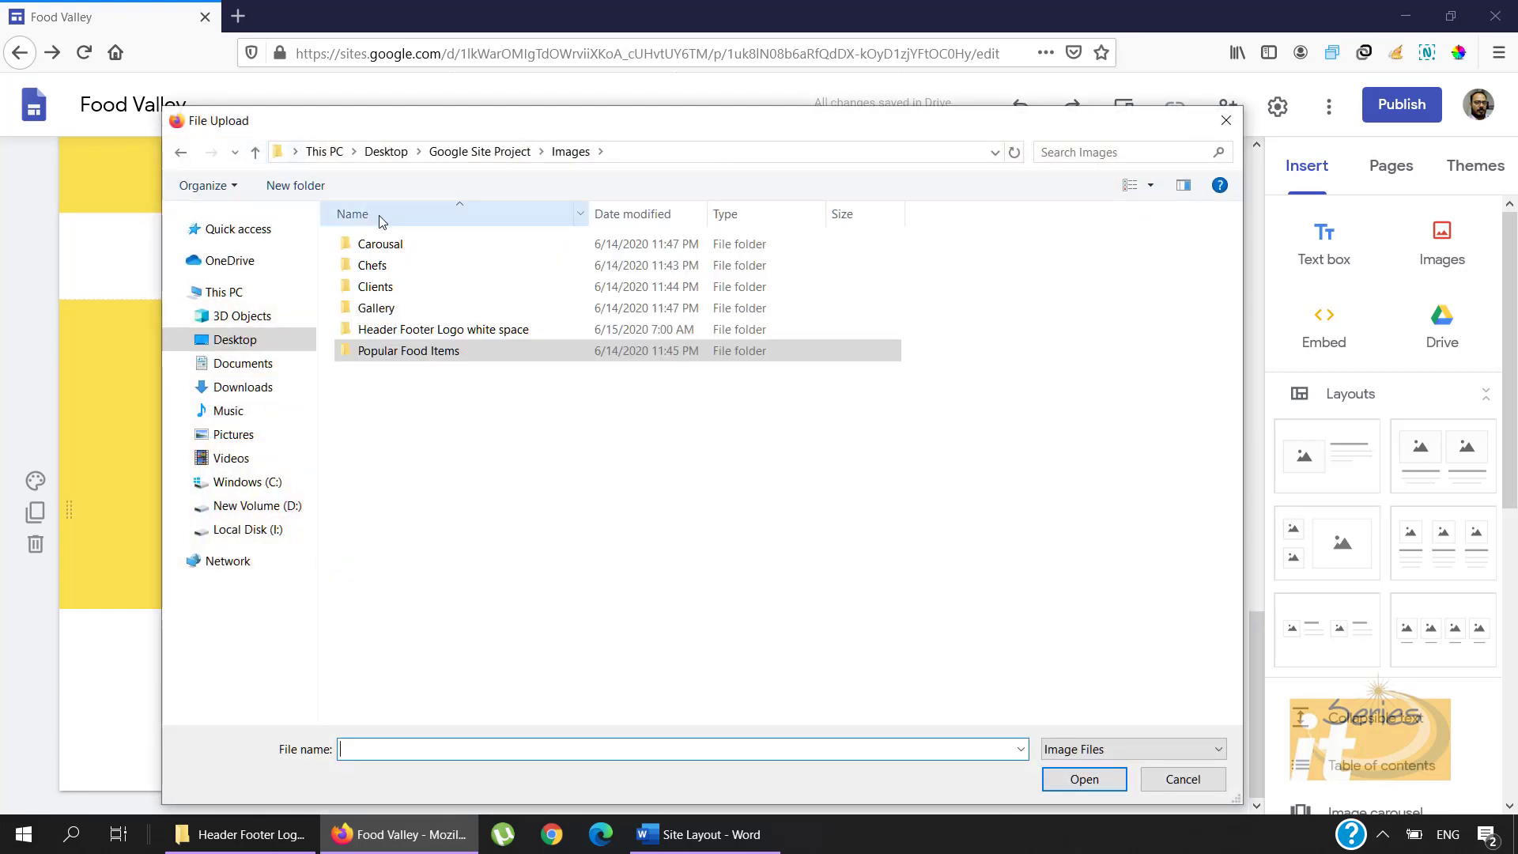
pyautogui.doubleClick(386, 291)
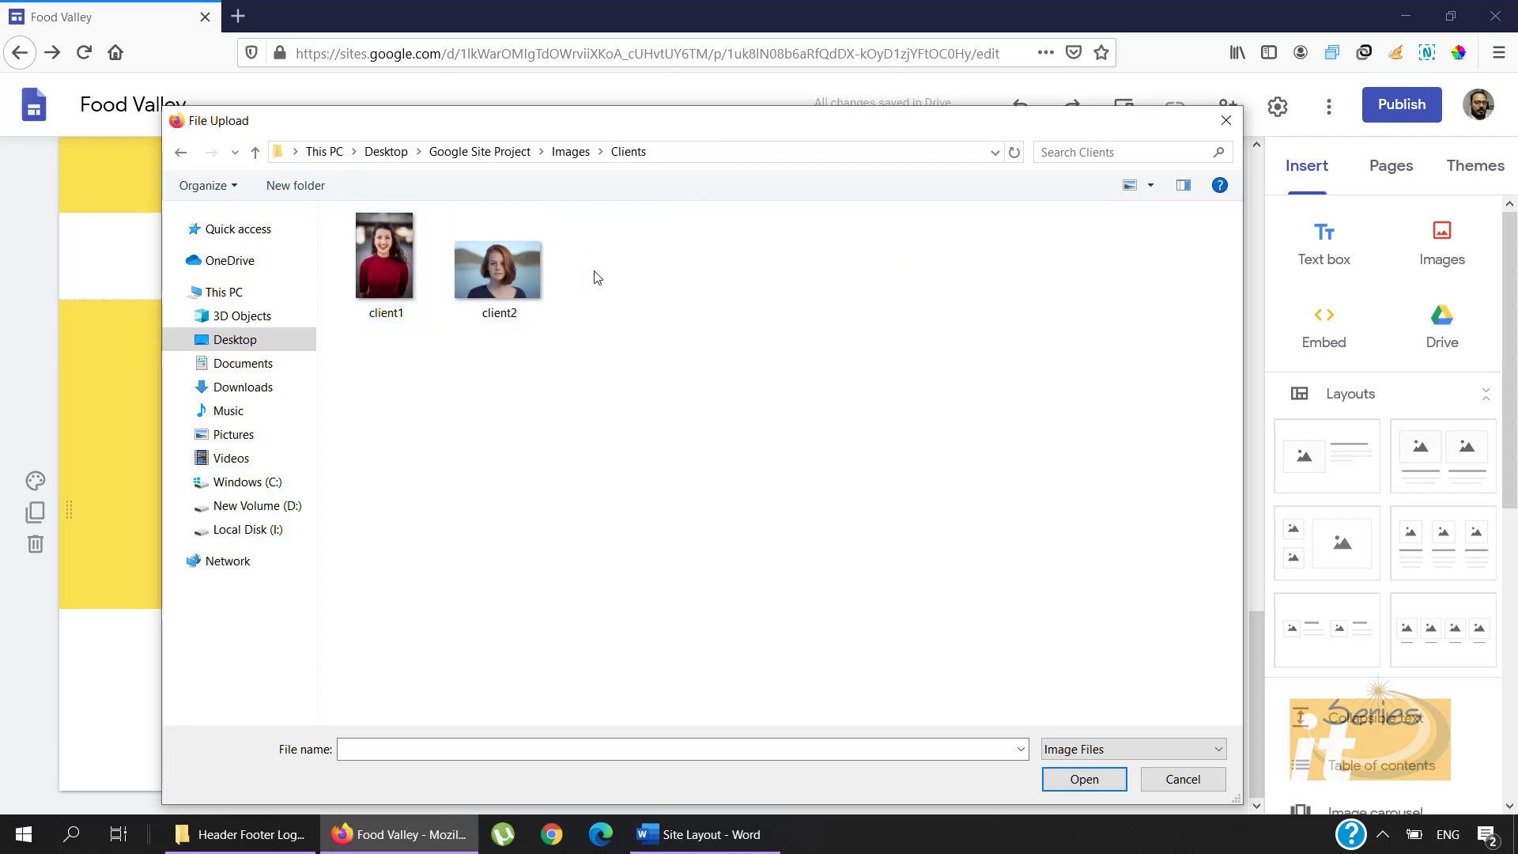
pyautogui.doubleClick(395, 278)
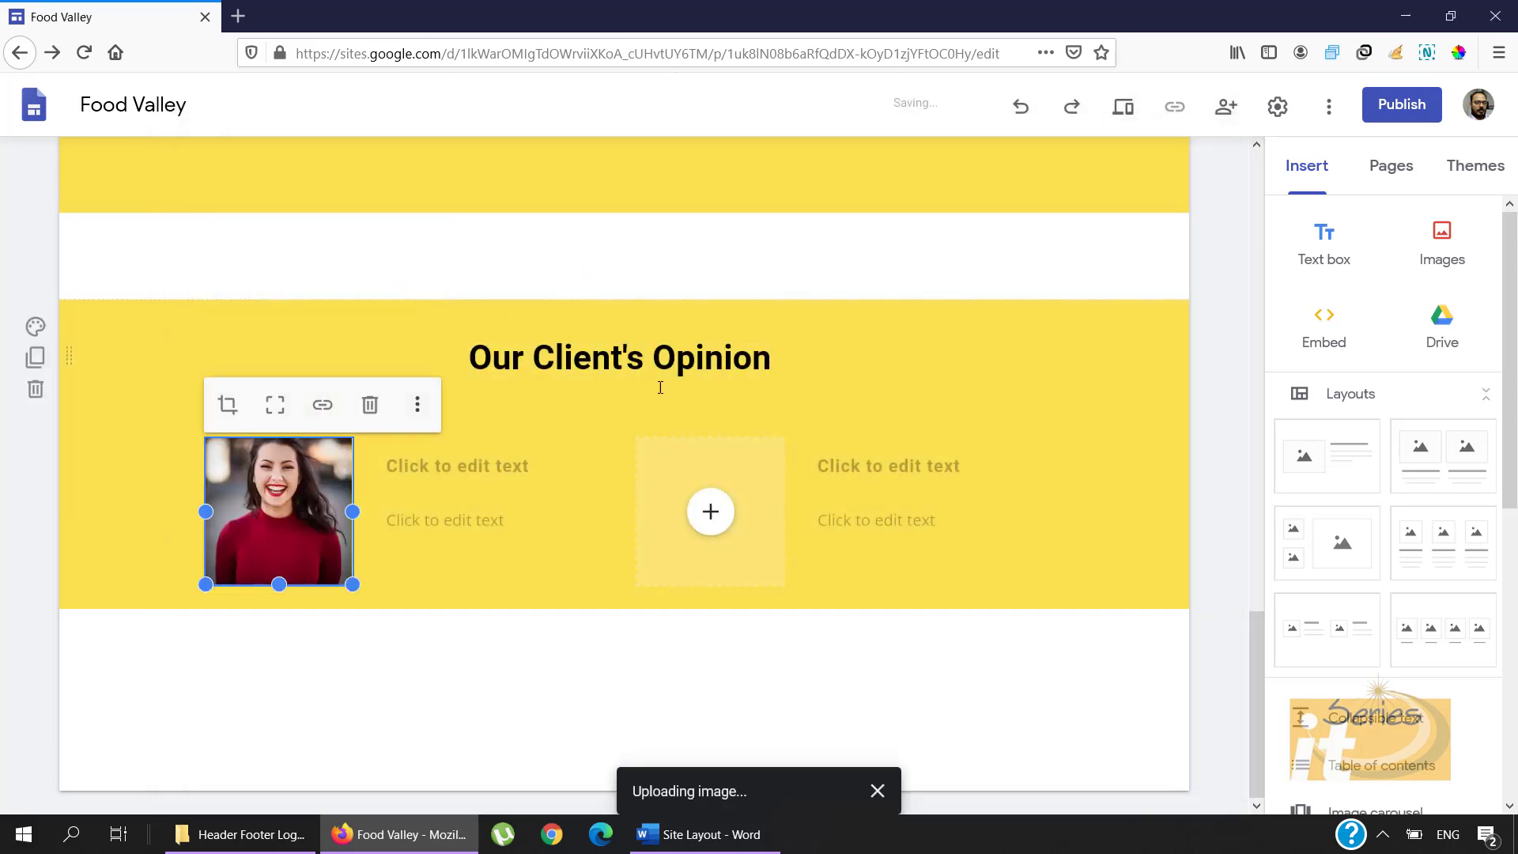
# Step: Upload the client2 image into the second image placeholder of the client section
pyautogui.click(715, 522)
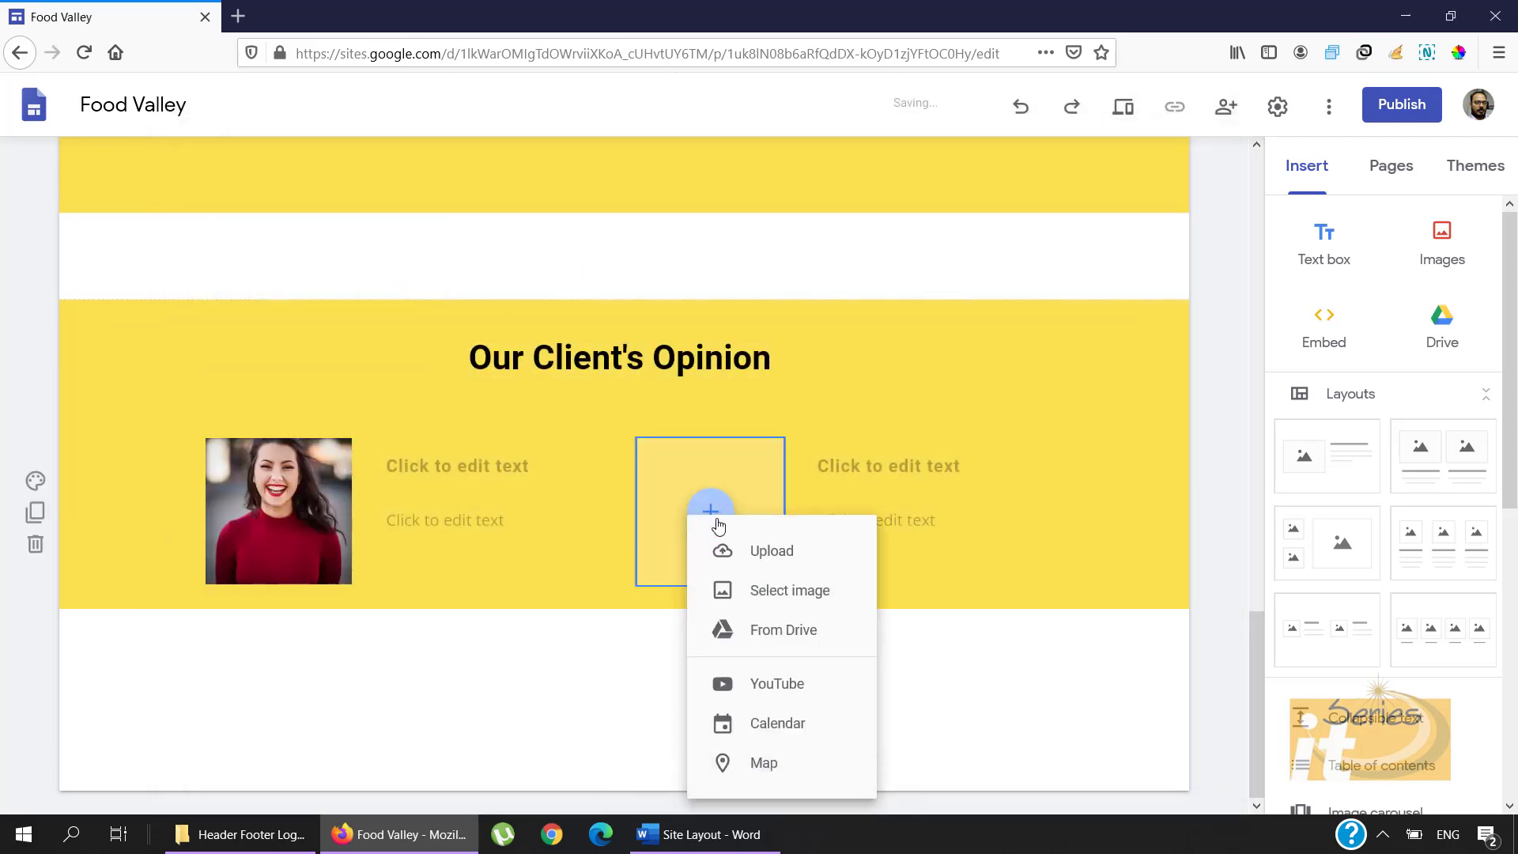
pyautogui.click(764, 563)
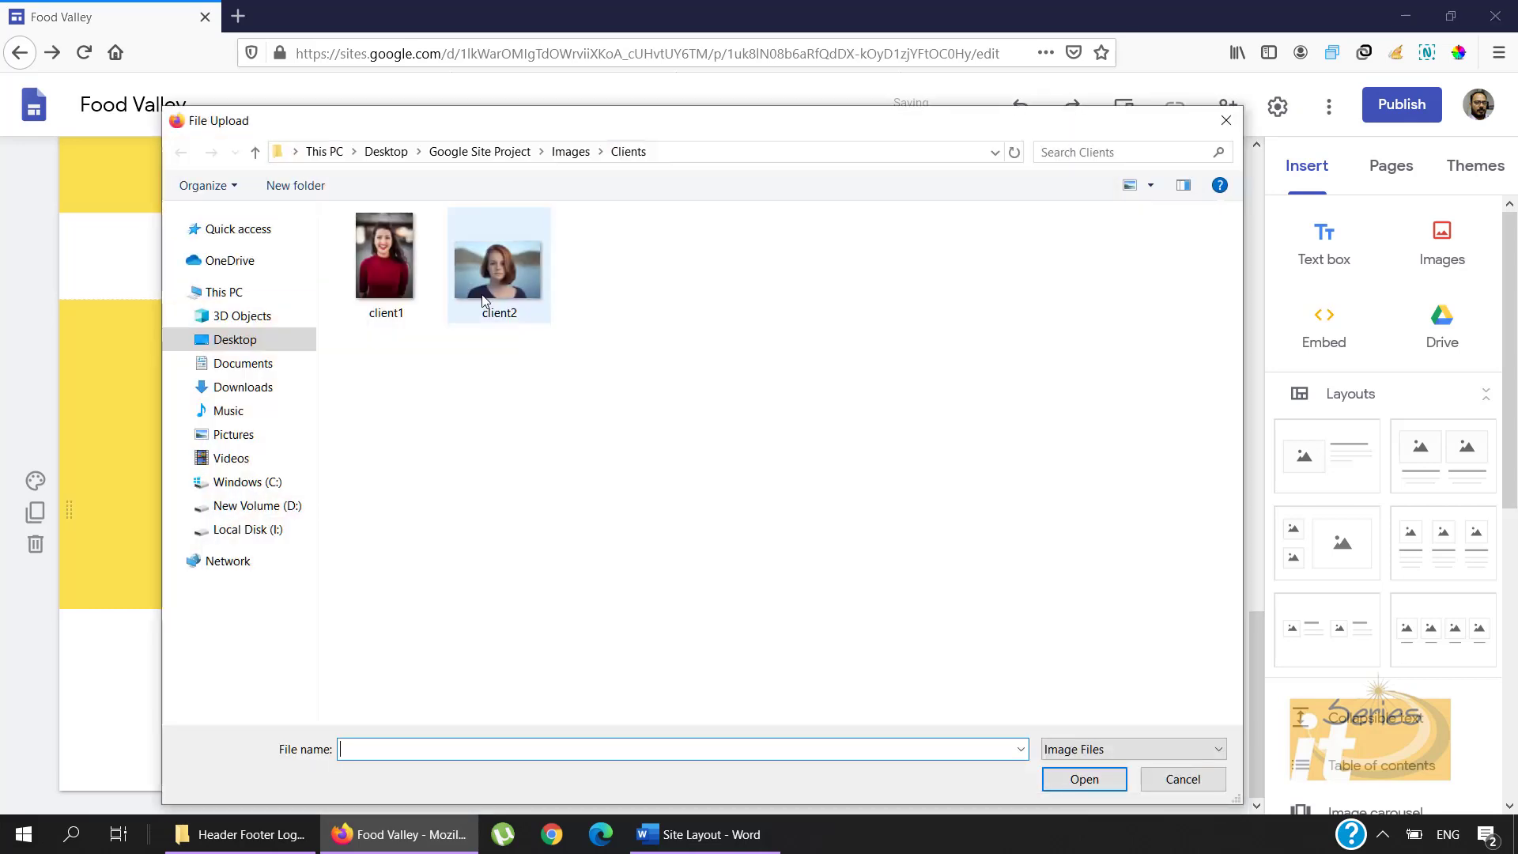
pyautogui.doubleClick(498, 273)
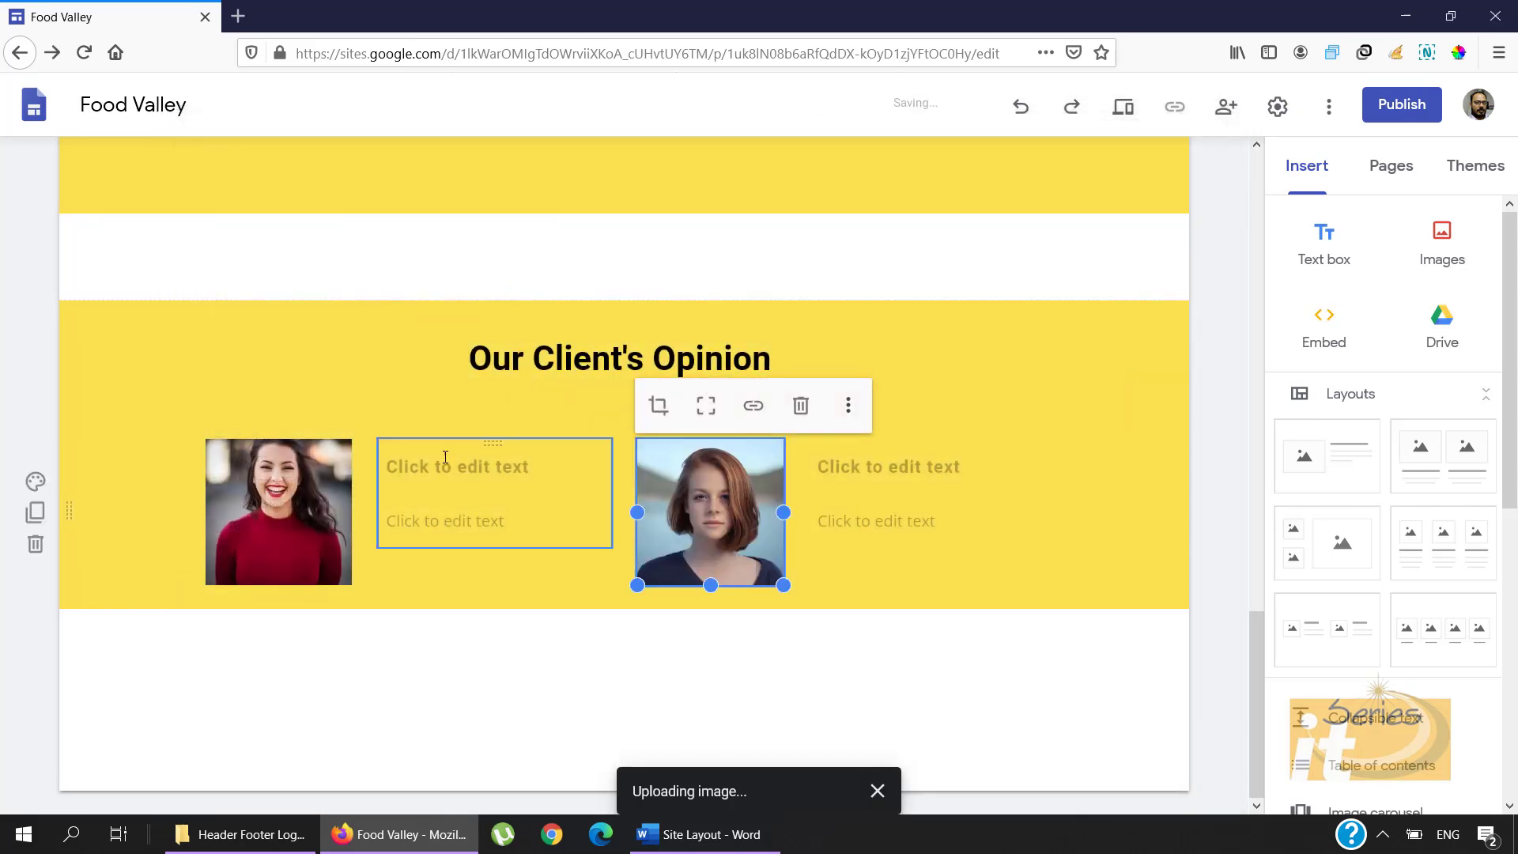
# Step: Copy the first client's opinion paragraph from the Word layout and paste it into the body text beside the first client image
pyautogui.click(709, 835)
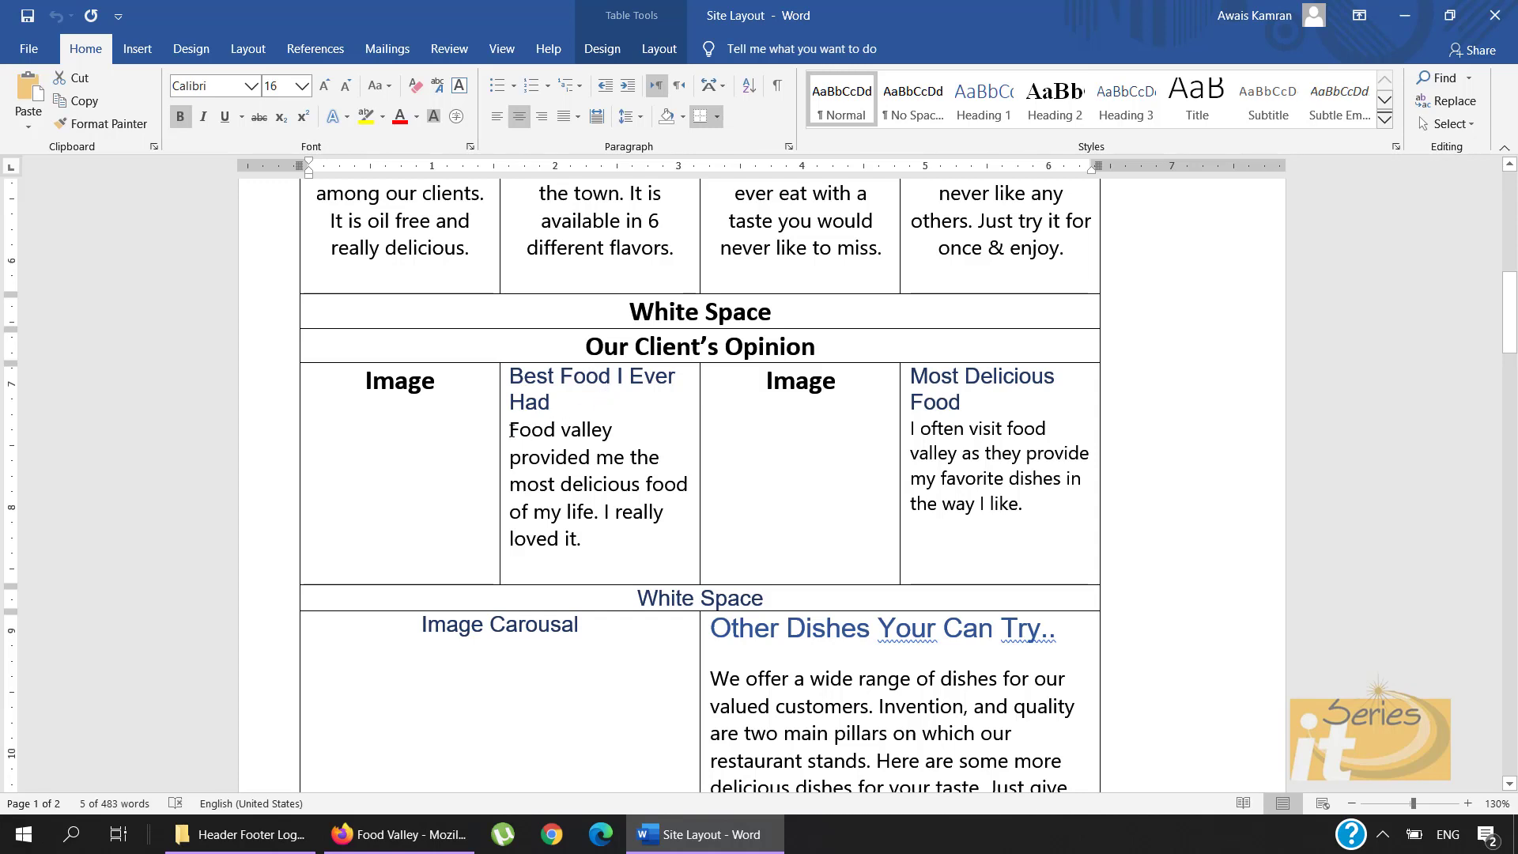
pyautogui.moveTo(511, 430); pyautogui.dragTo(604, 536)
pyautogui.hotkey('ctrl', 'c')
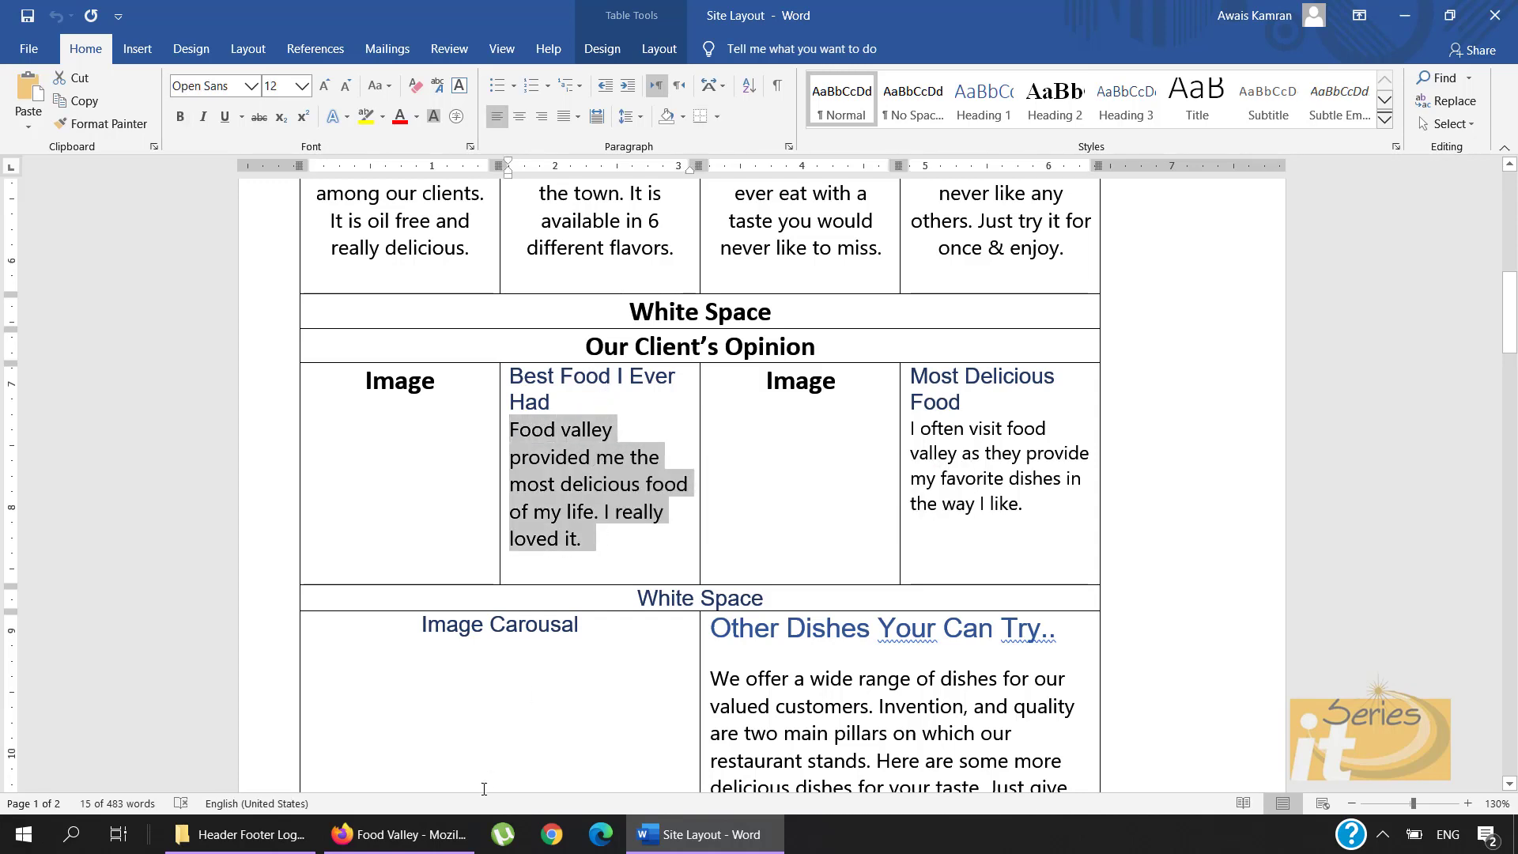
pyautogui.click(387, 834)
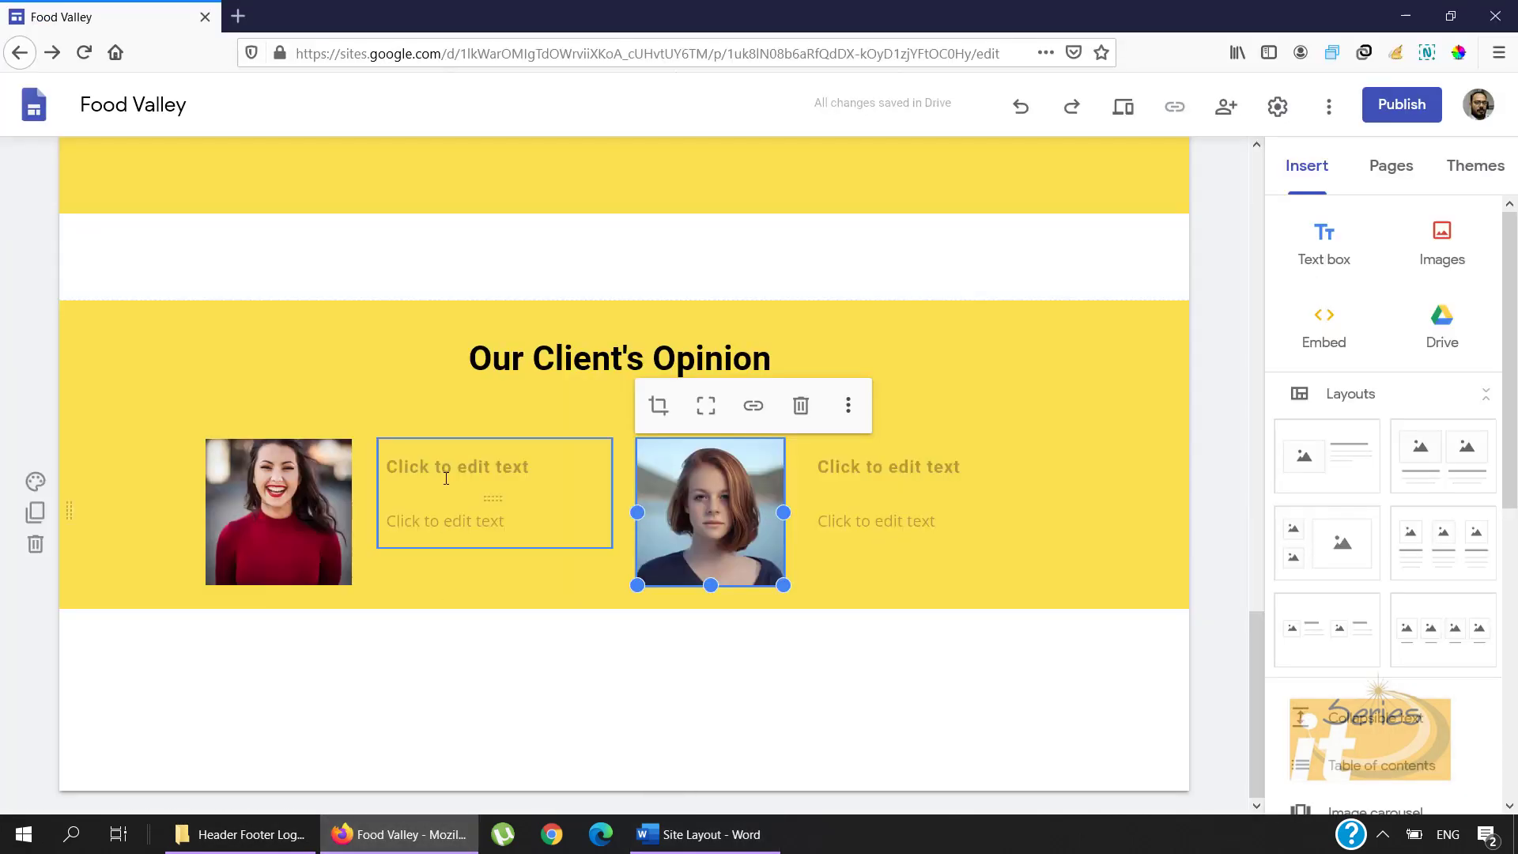
pyautogui.click(448, 520)
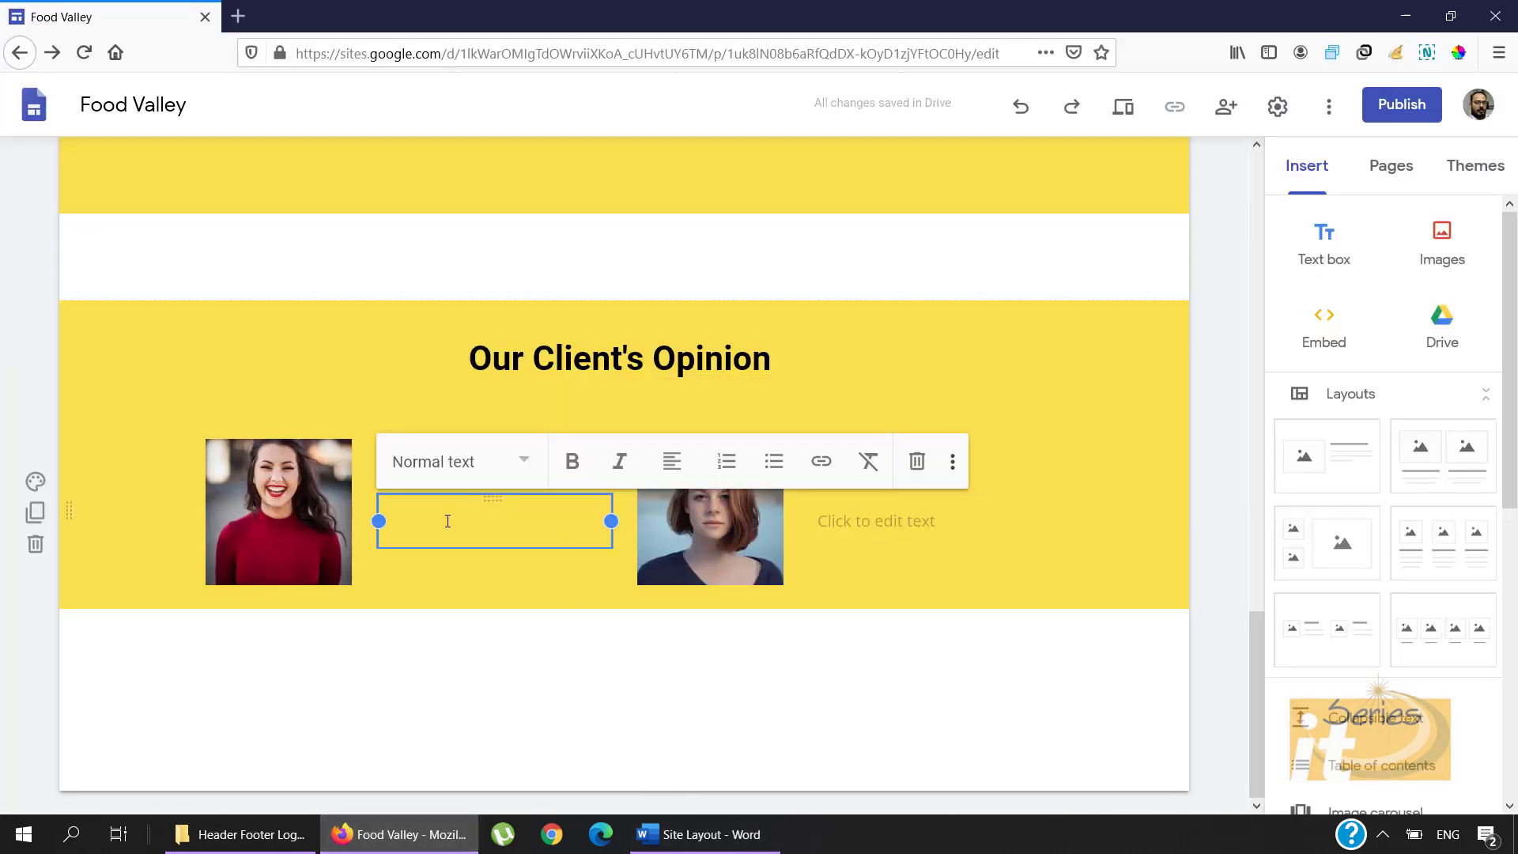
pyautogui.hotkey('ctrl', 'v')
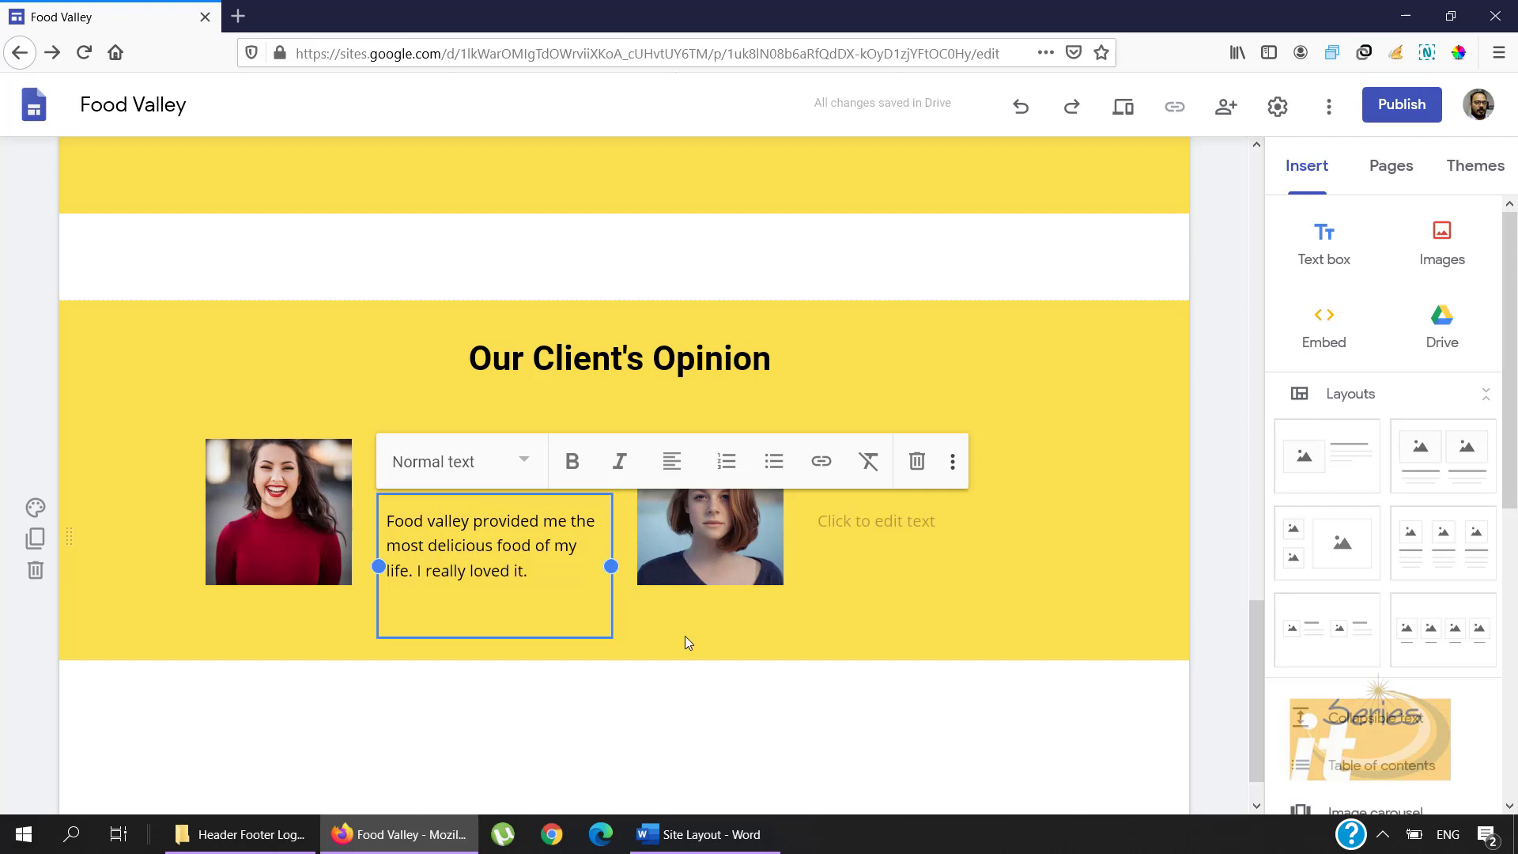
pyautogui.click(685, 636)
# Step: Enter "Best Food I Ever Had" as the subheading above the first client's opinion, then place the cursor at the end of the opinion text
pyautogui.click(510, 472)
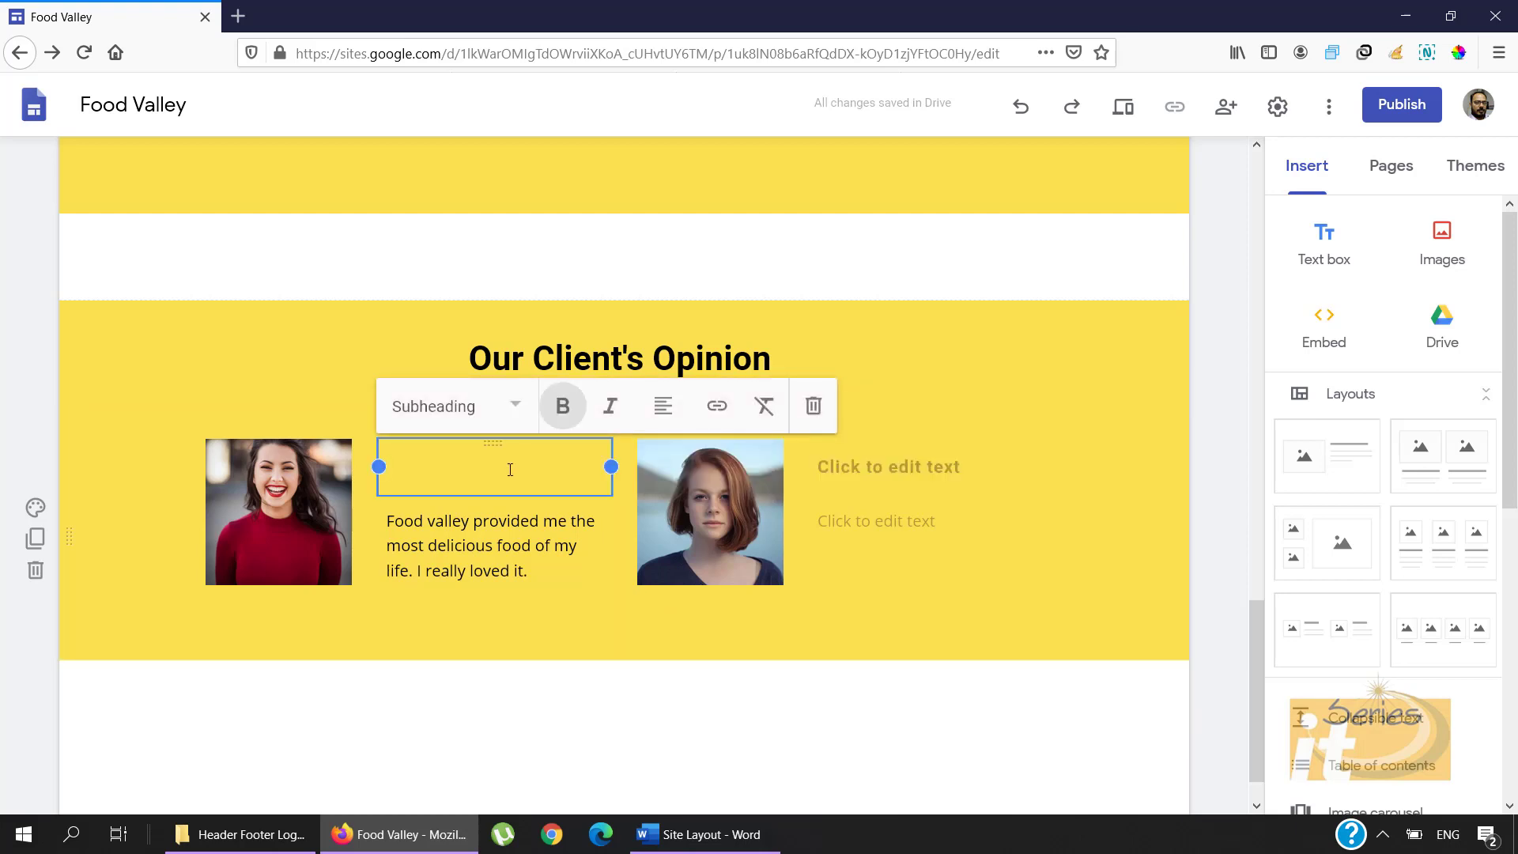
pyautogui.write('Best Foo')
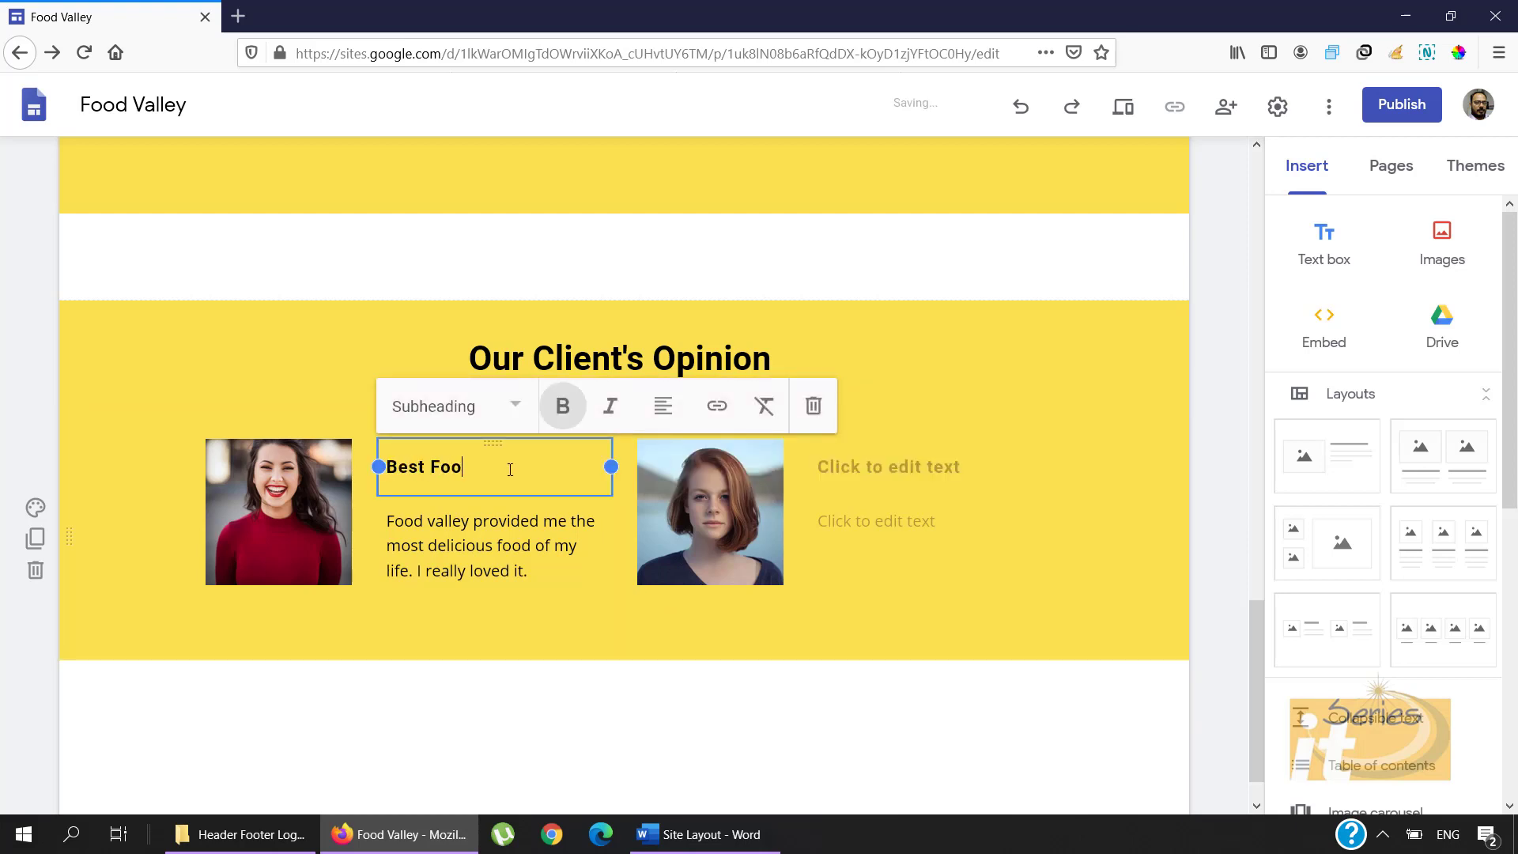
pyautogui.write('d I Ever Had')
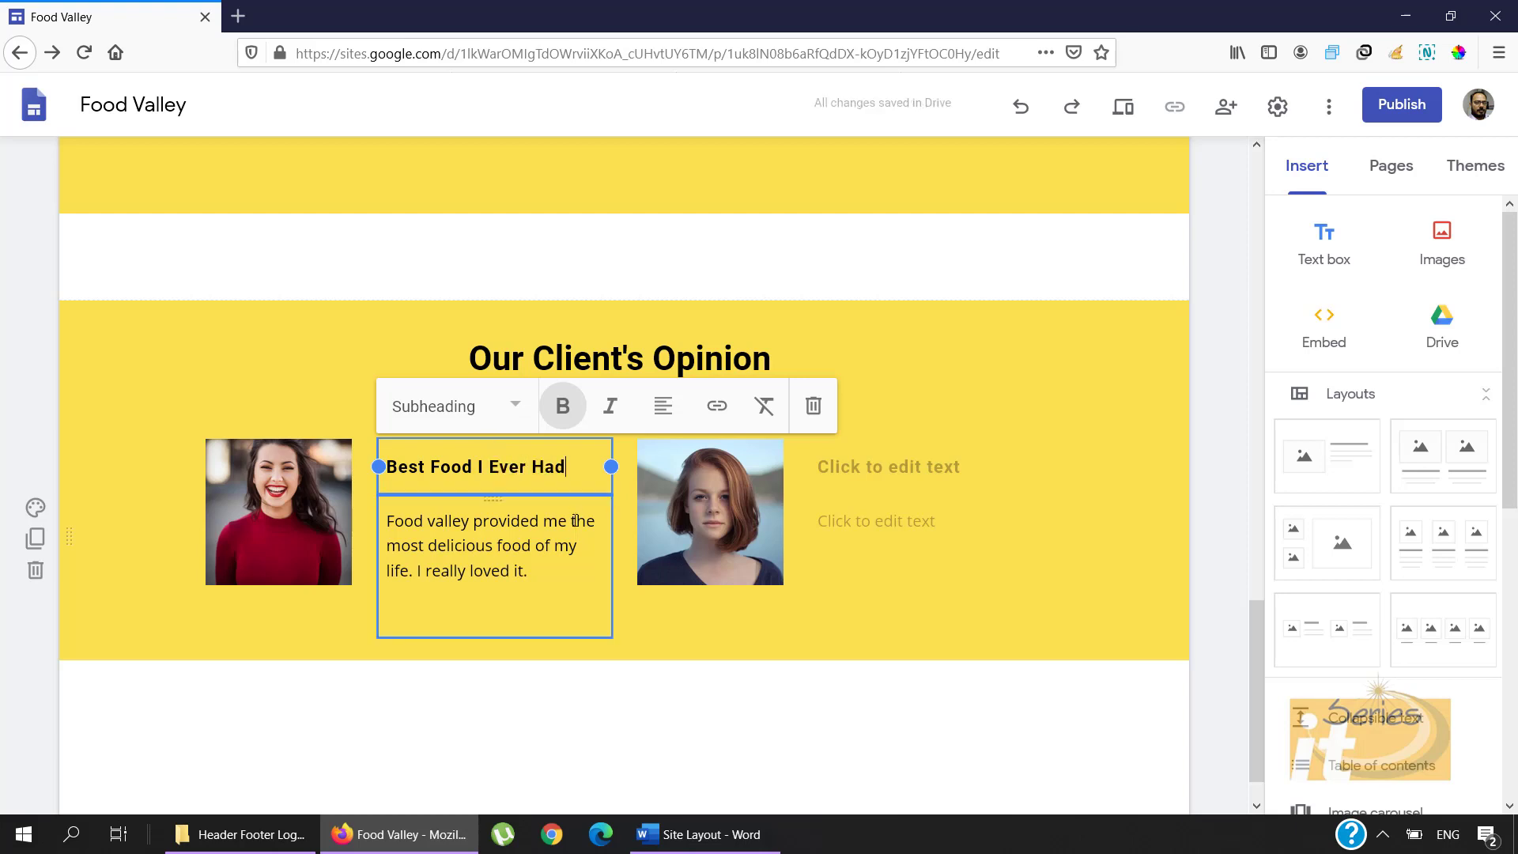
pyautogui.click(572, 564)
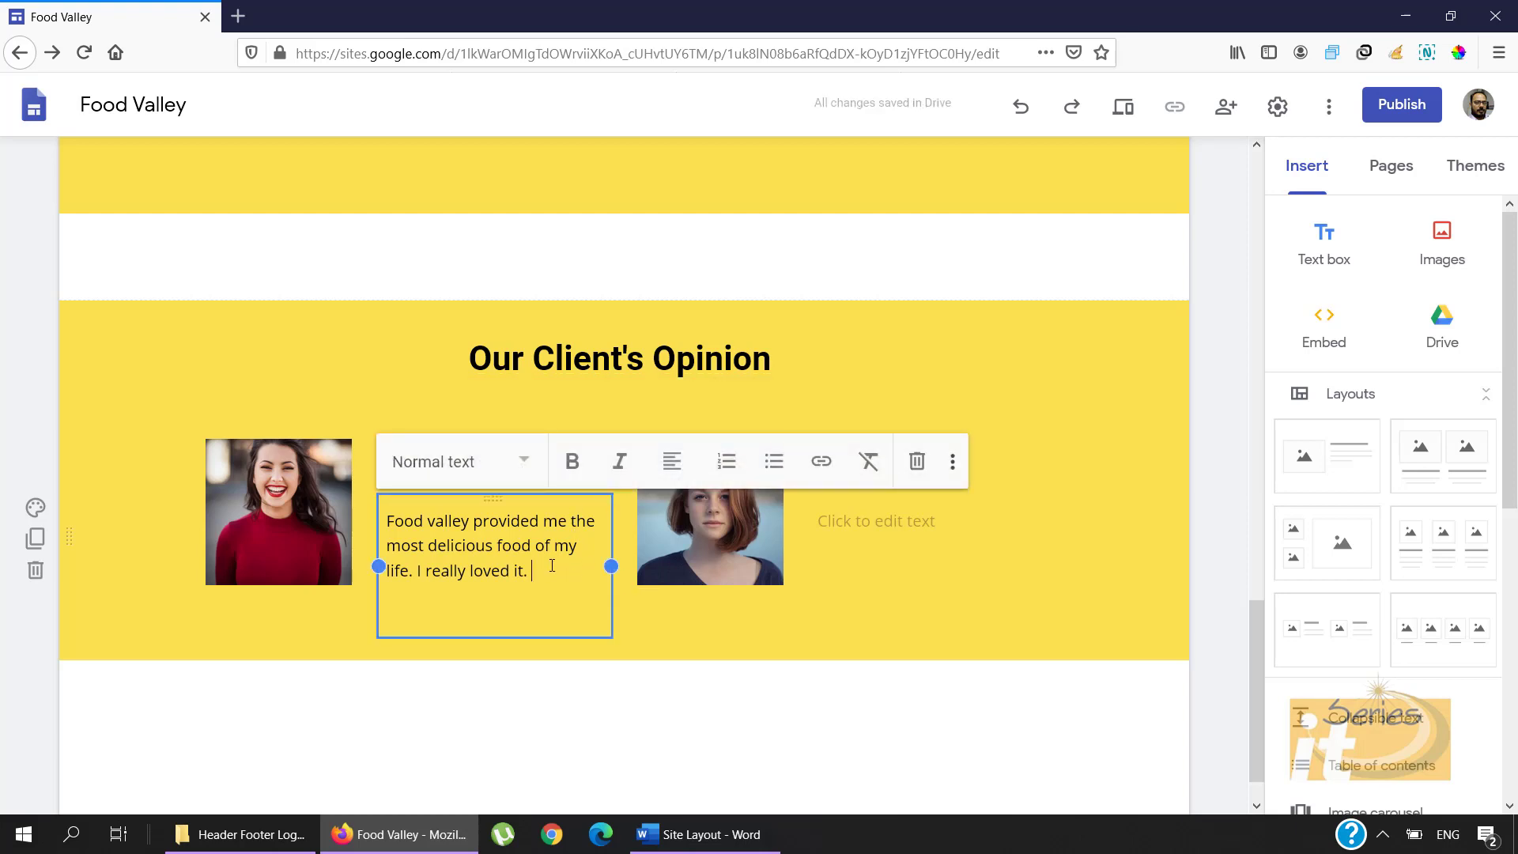
# Step: Make the "Best Food I Ever Had" text beside the first client image collapsible
pyautogui.click(684, 601)
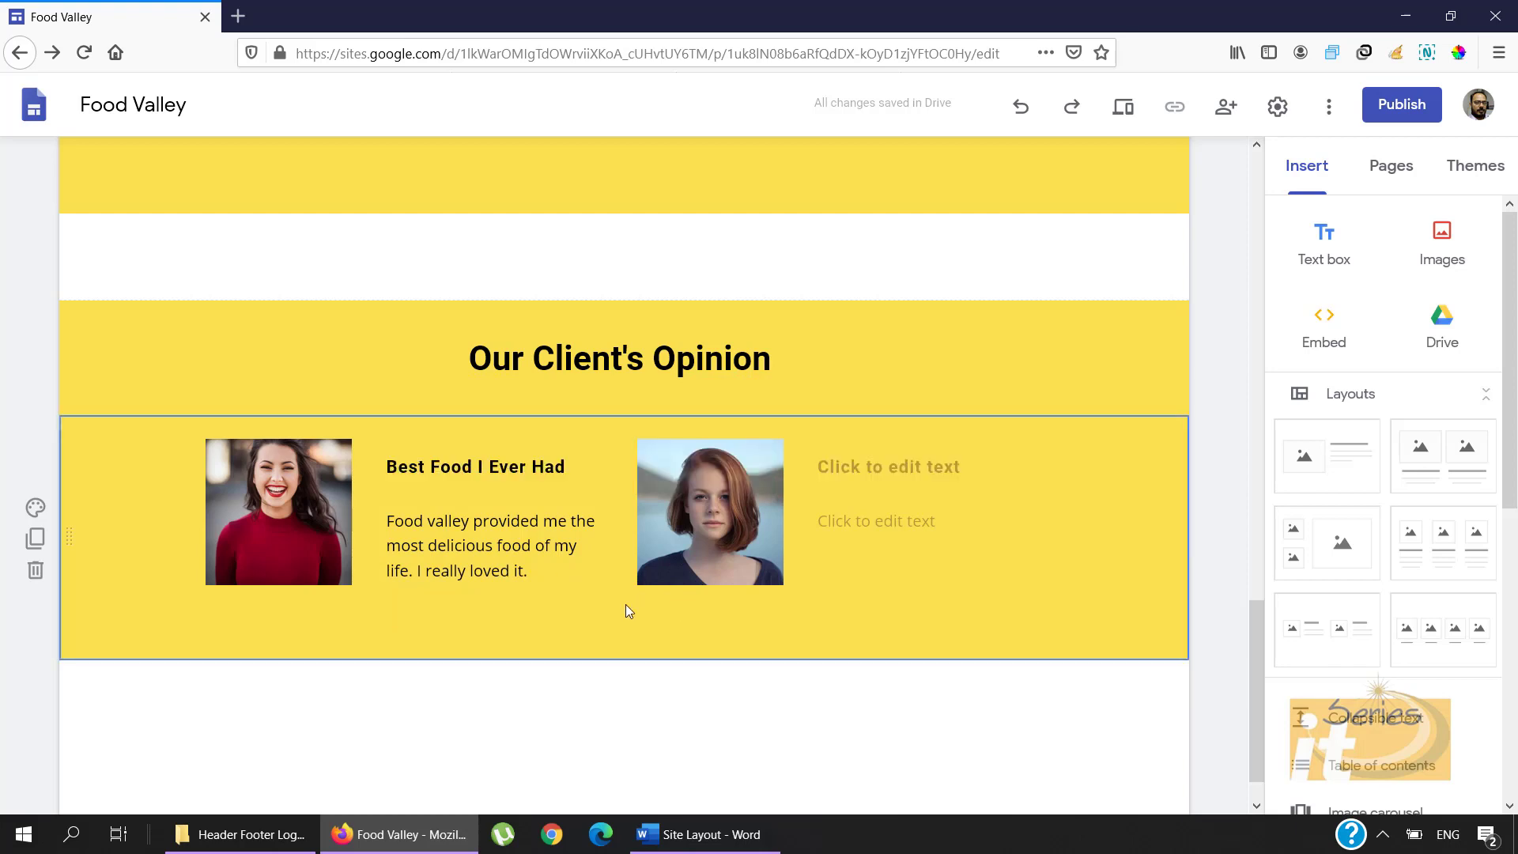
pyautogui.click(486, 447)
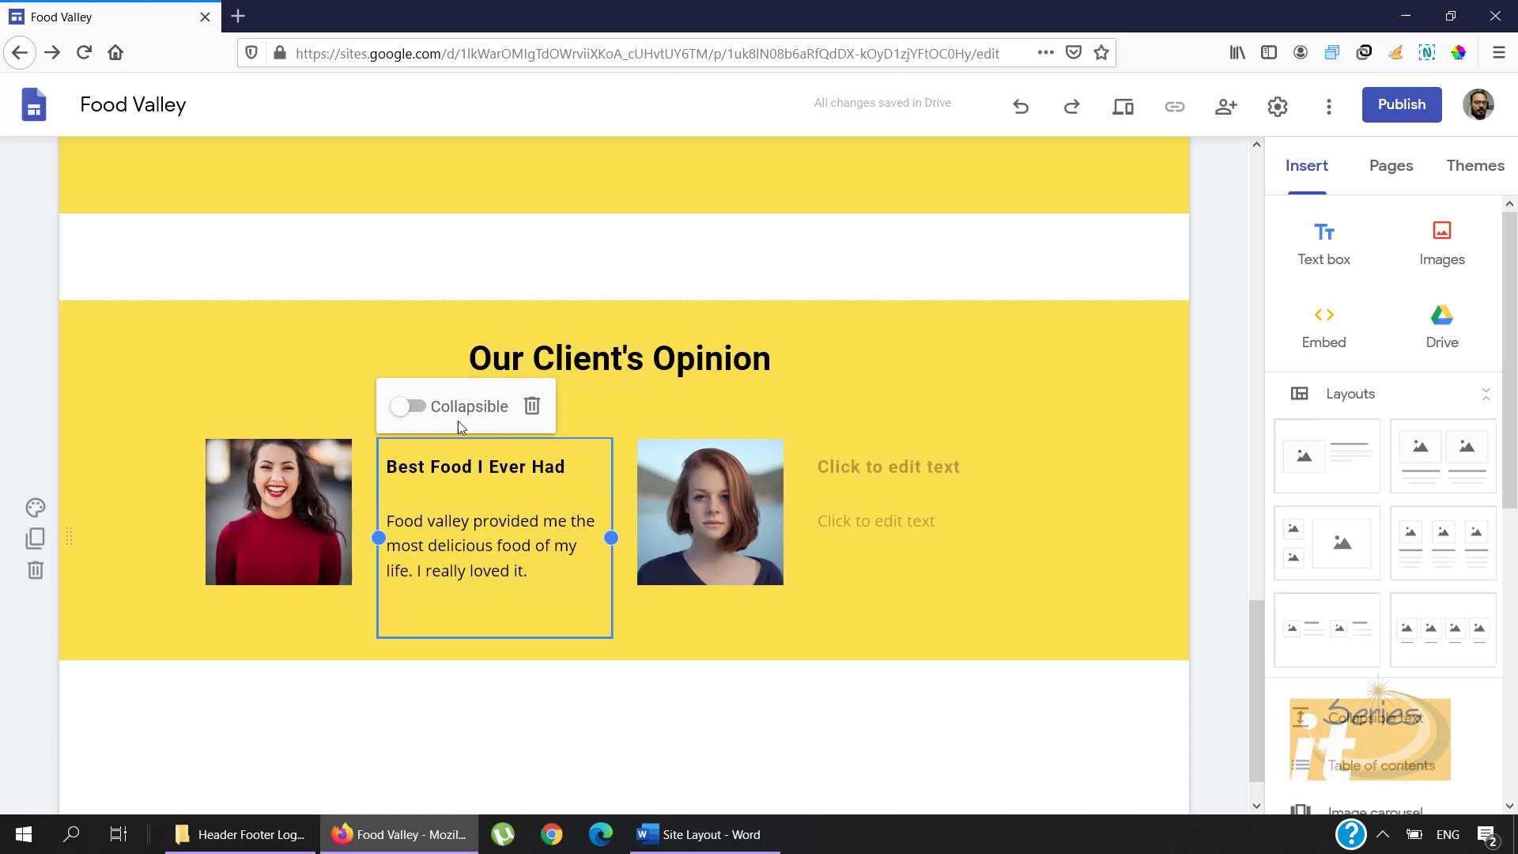
pyautogui.click(410, 407)
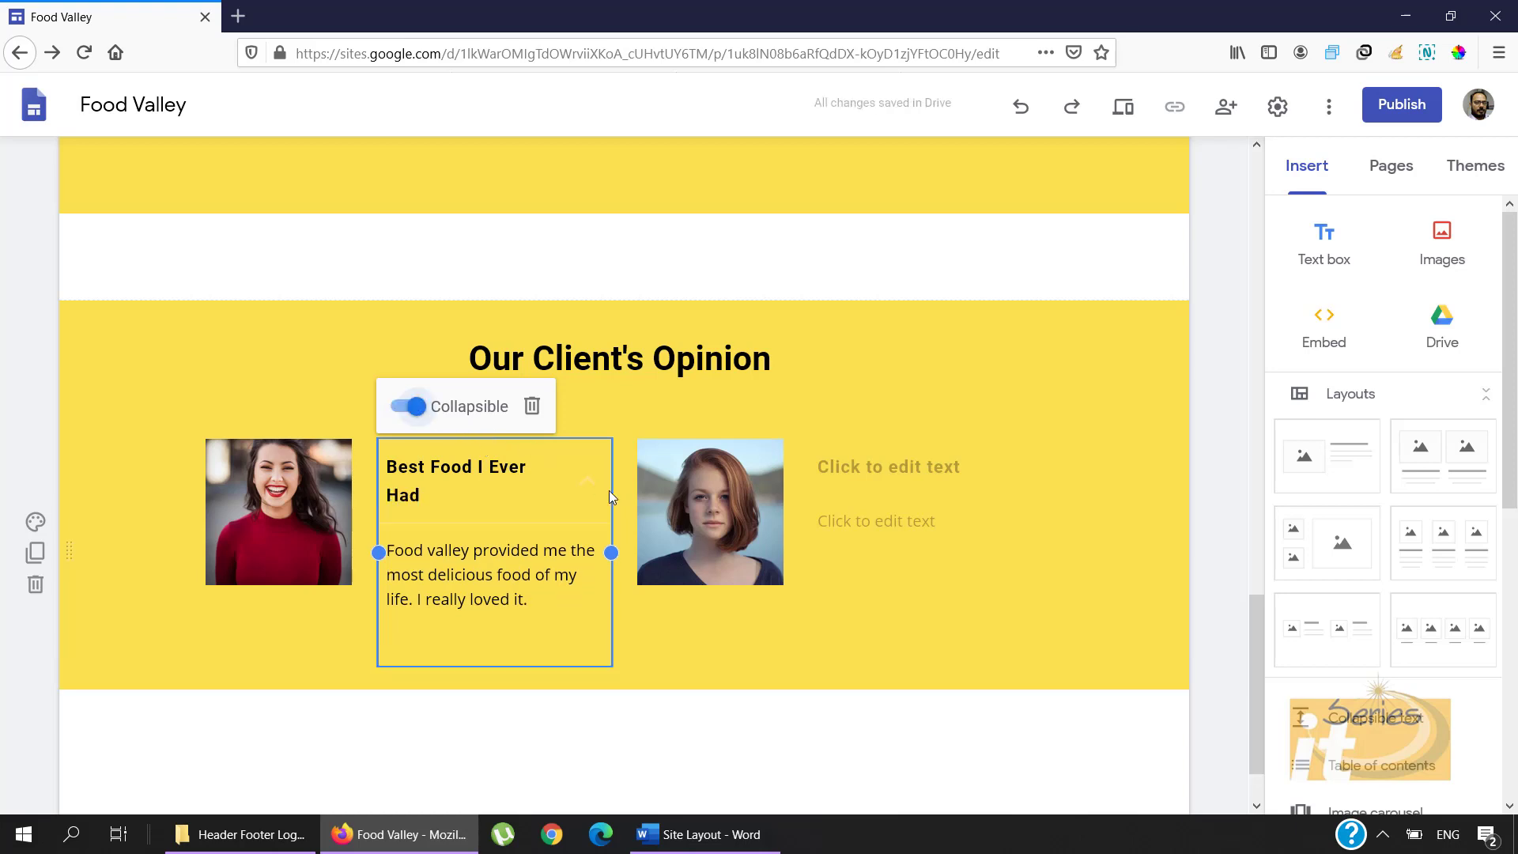
pyautogui.click(766, 644)
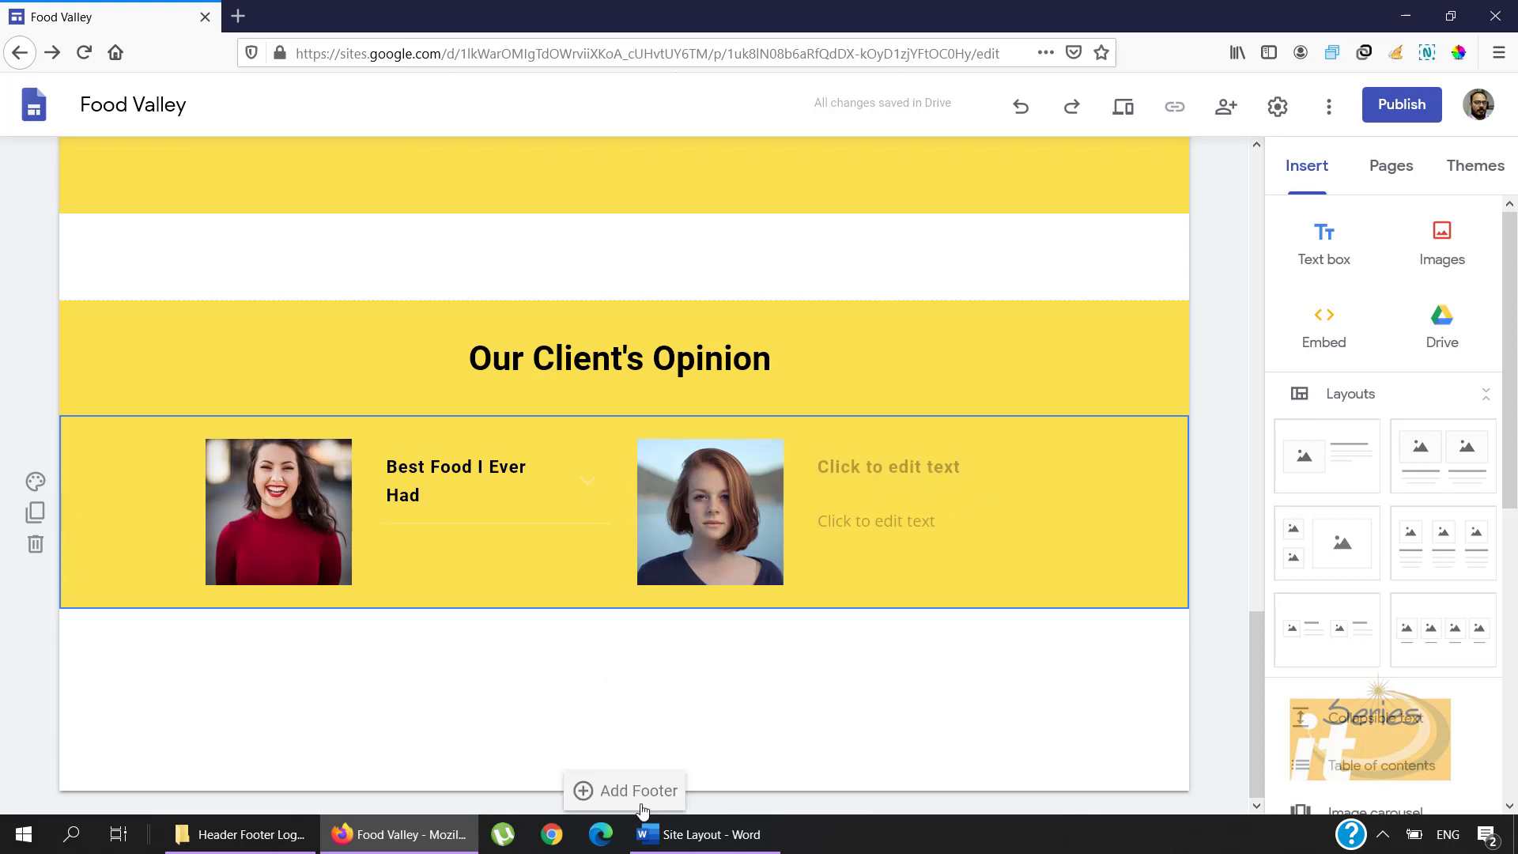
# Step: Copy the second client's opinion paragraph under "Most Delicious Food" from the Site Layout Word document and return to the site editor
pyautogui.click(695, 834)
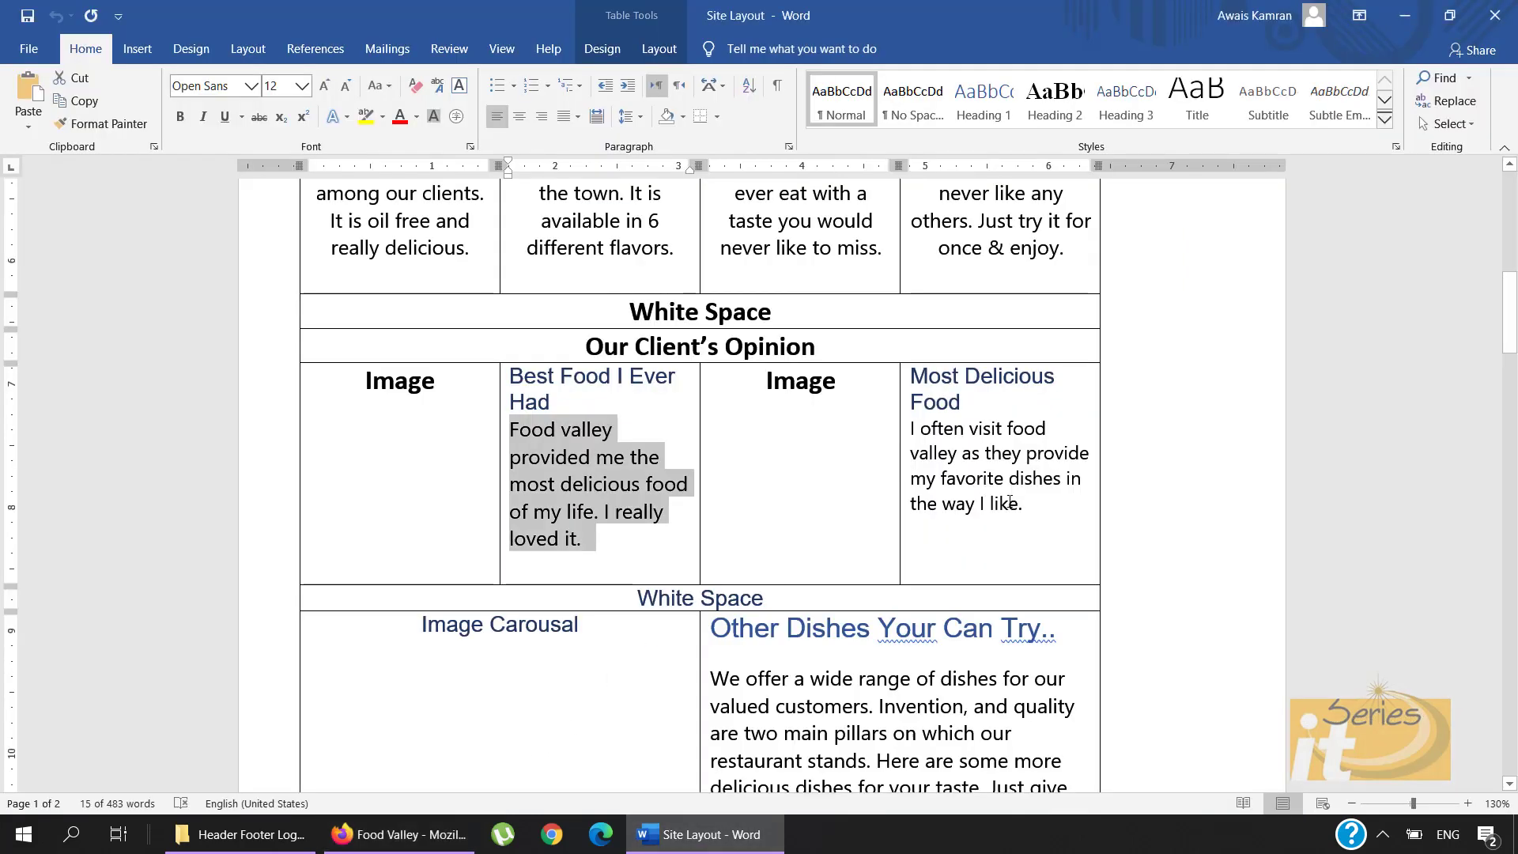
pyautogui.moveTo(1024, 501); pyautogui.dragTo(912, 431)
pyautogui.hotkey('ctrl', 'c')
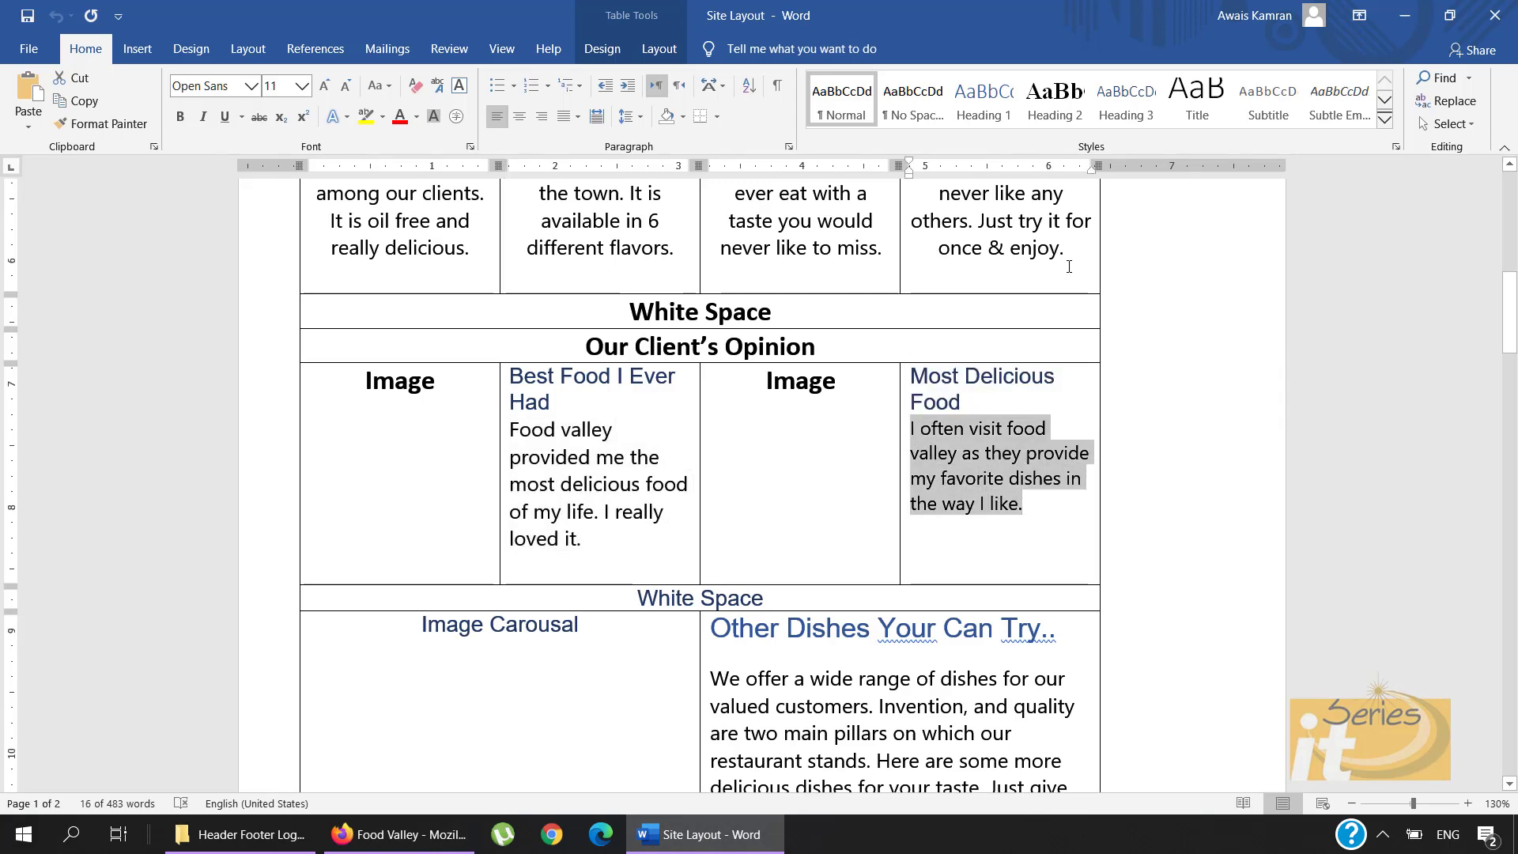
pyautogui.click(1404, 15)
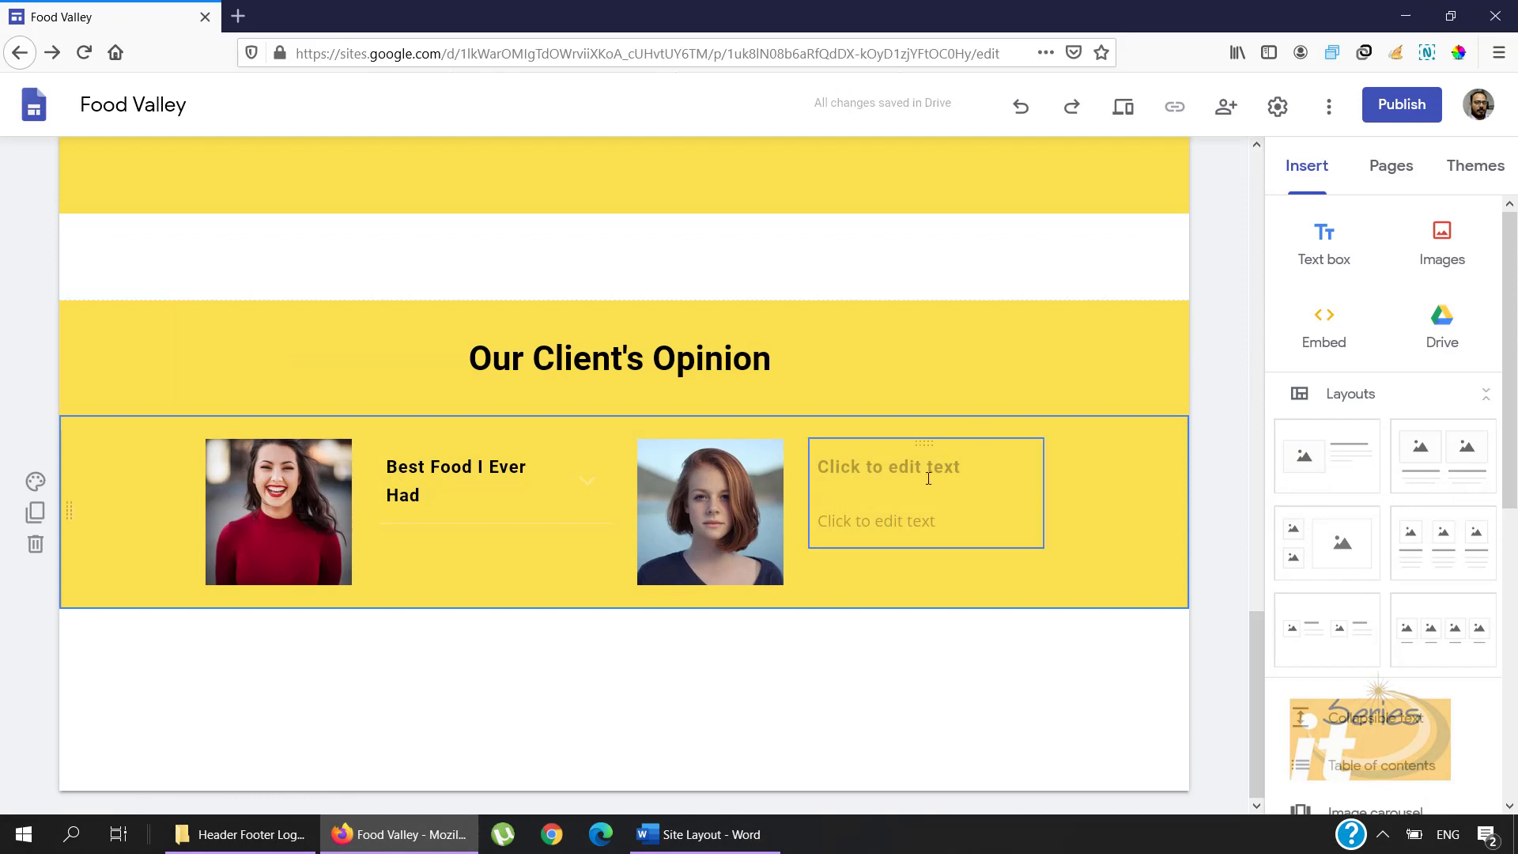
# Step: Enter "Most Delicious Food" as the subheading beside the second client image and paste the copied opinion into the body text below it
pyautogui.click(928, 478)
pyautogui.write('Most')
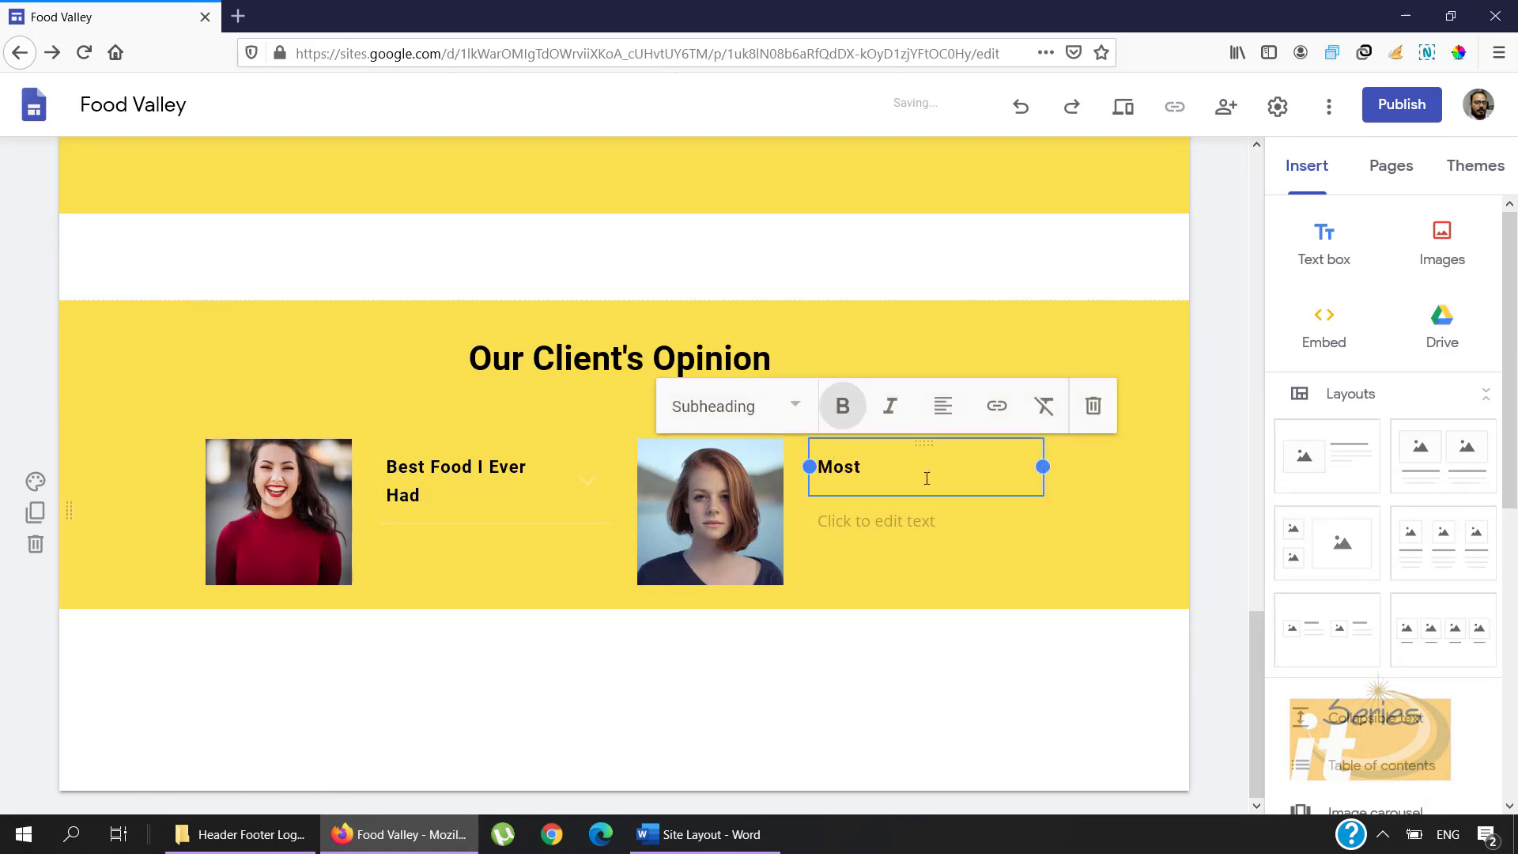
pyautogui.write(' De')
pyautogui.press('BackSpace')
pyautogui.write('Delicious Food')
pyautogui.click(907, 519)
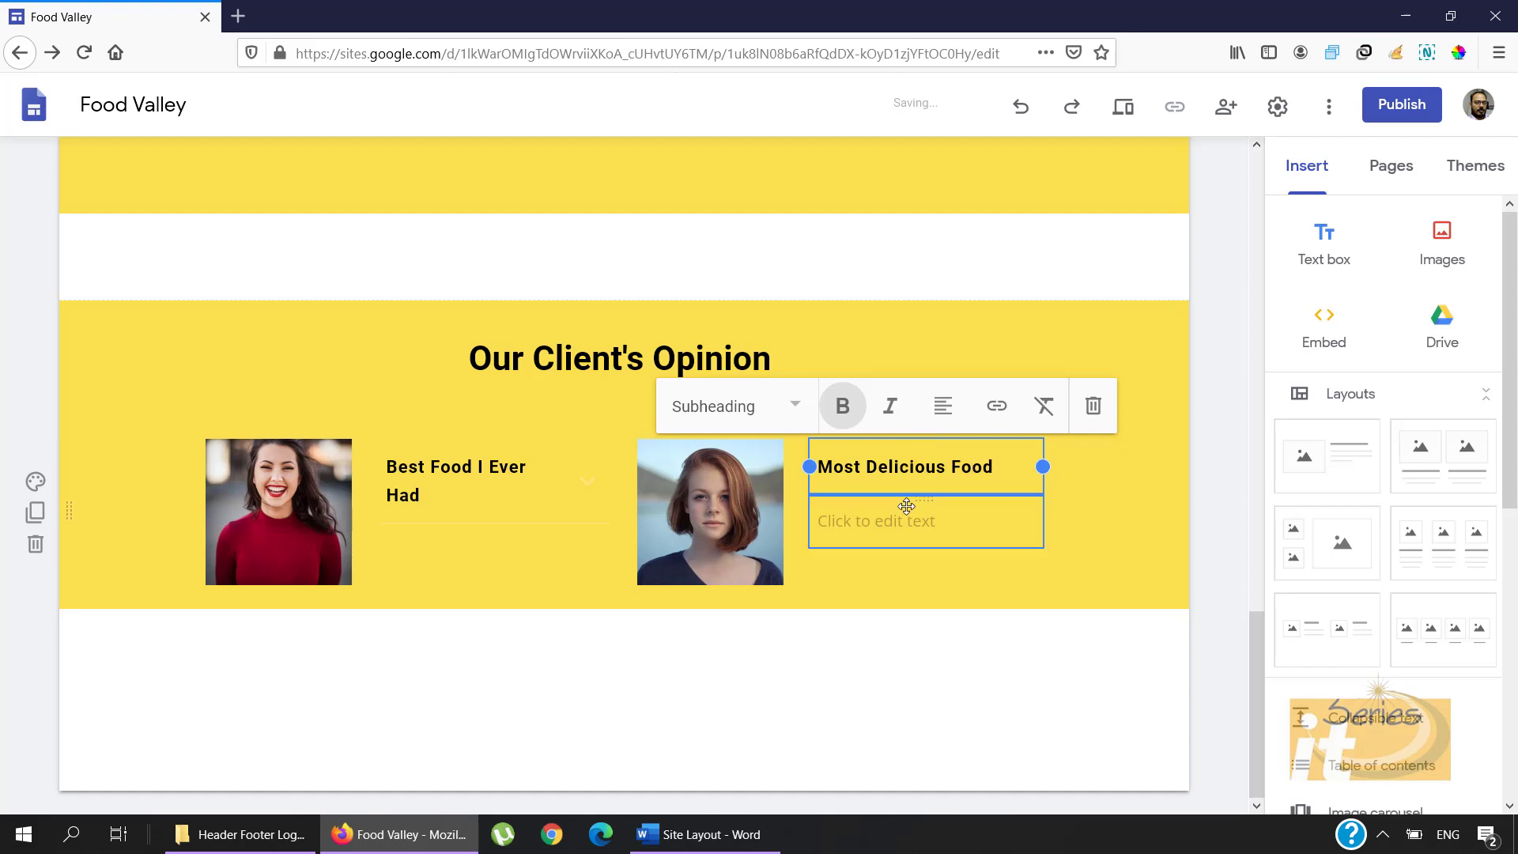
pyautogui.hotkey('ctrl', 'v')
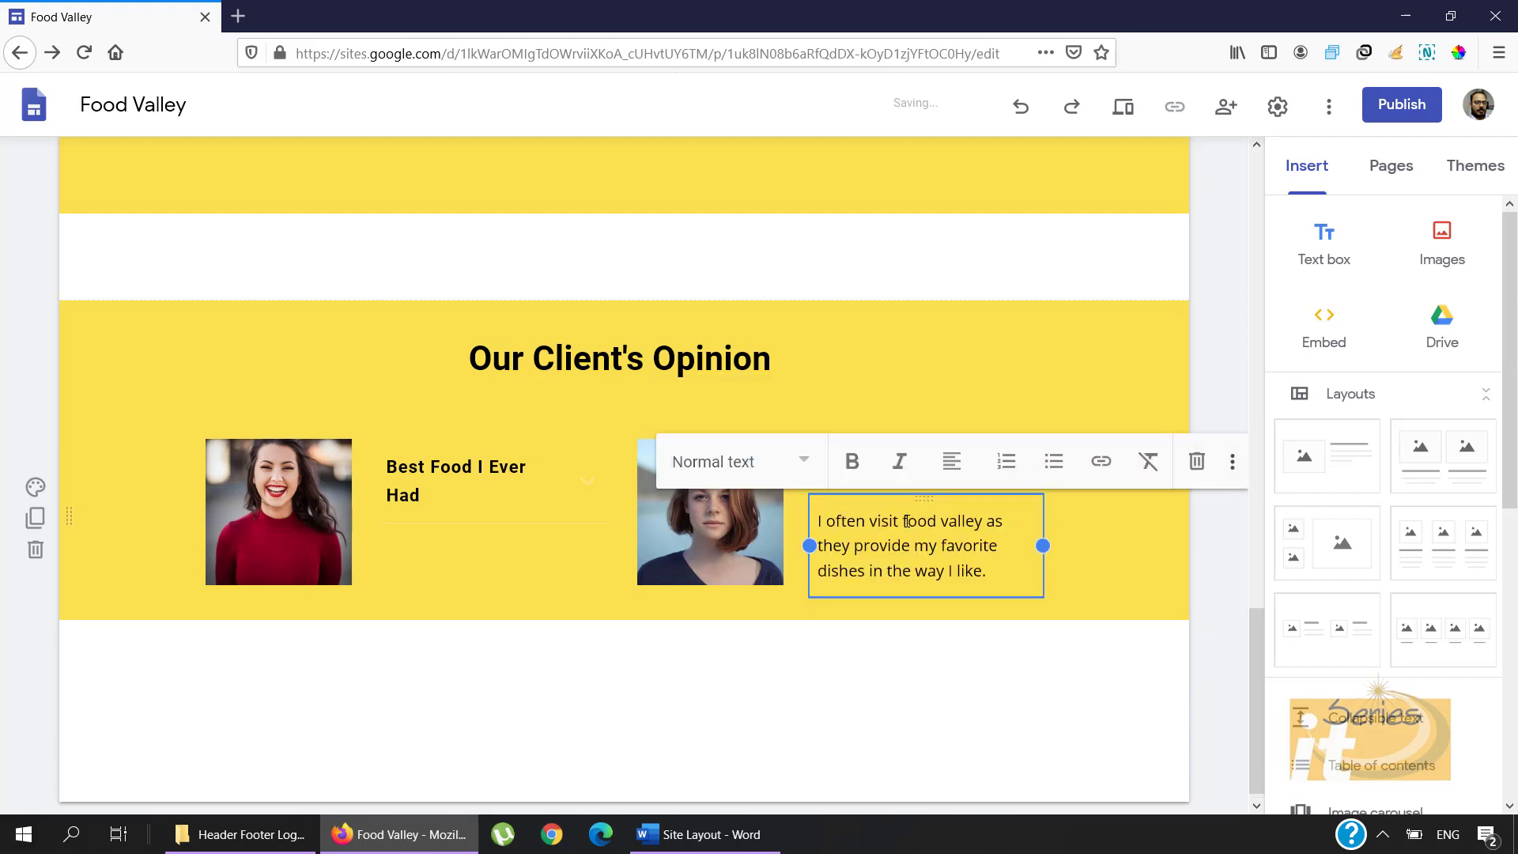
pyautogui.click(1112, 549)
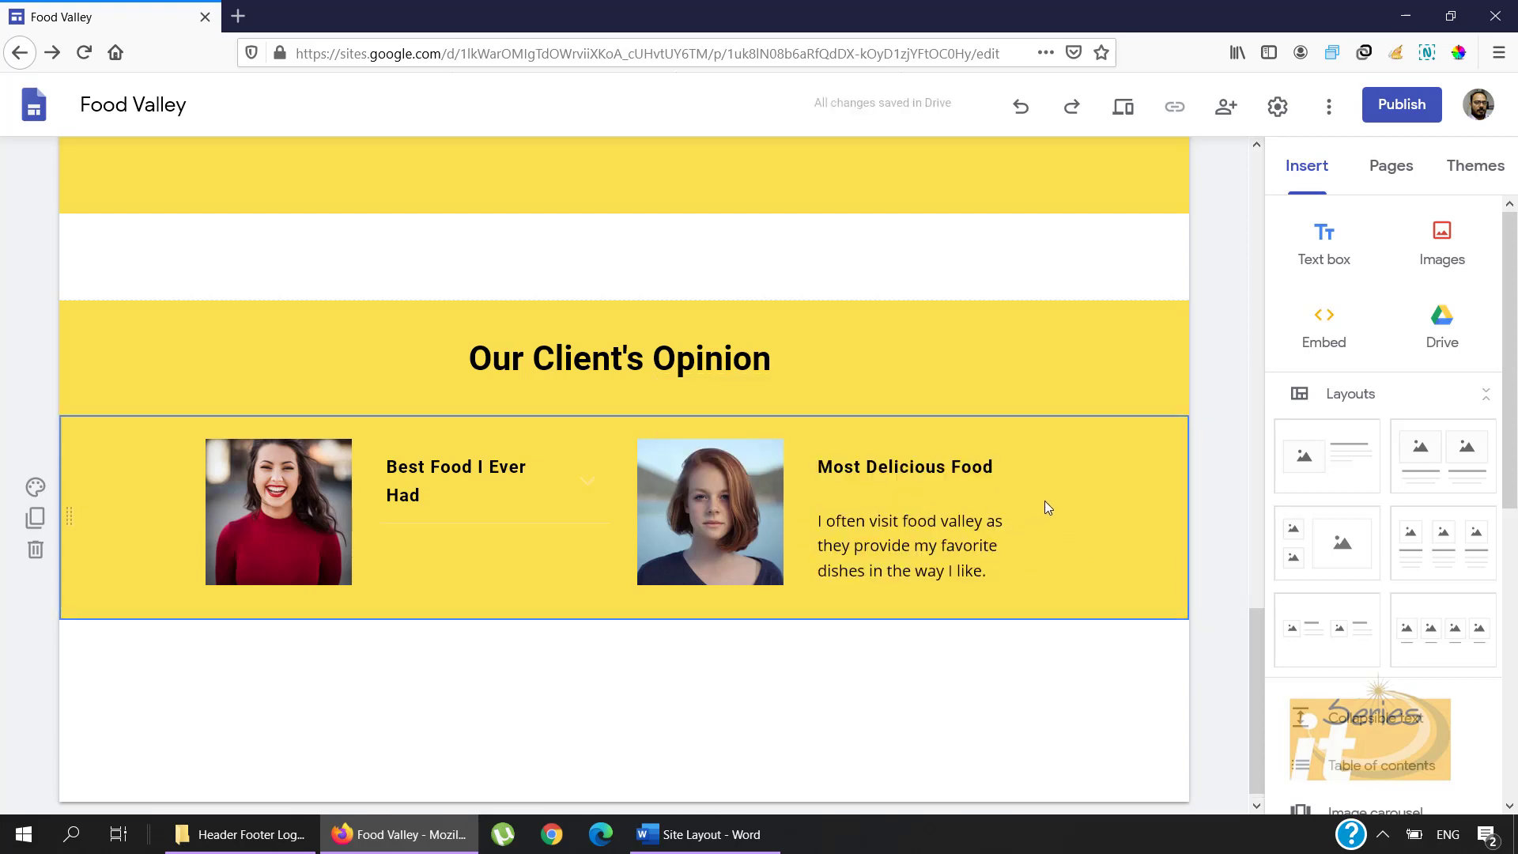
# Step: Make the "Most Delicious Food" text beside the second client image collapsible
pyautogui.click(997, 447)
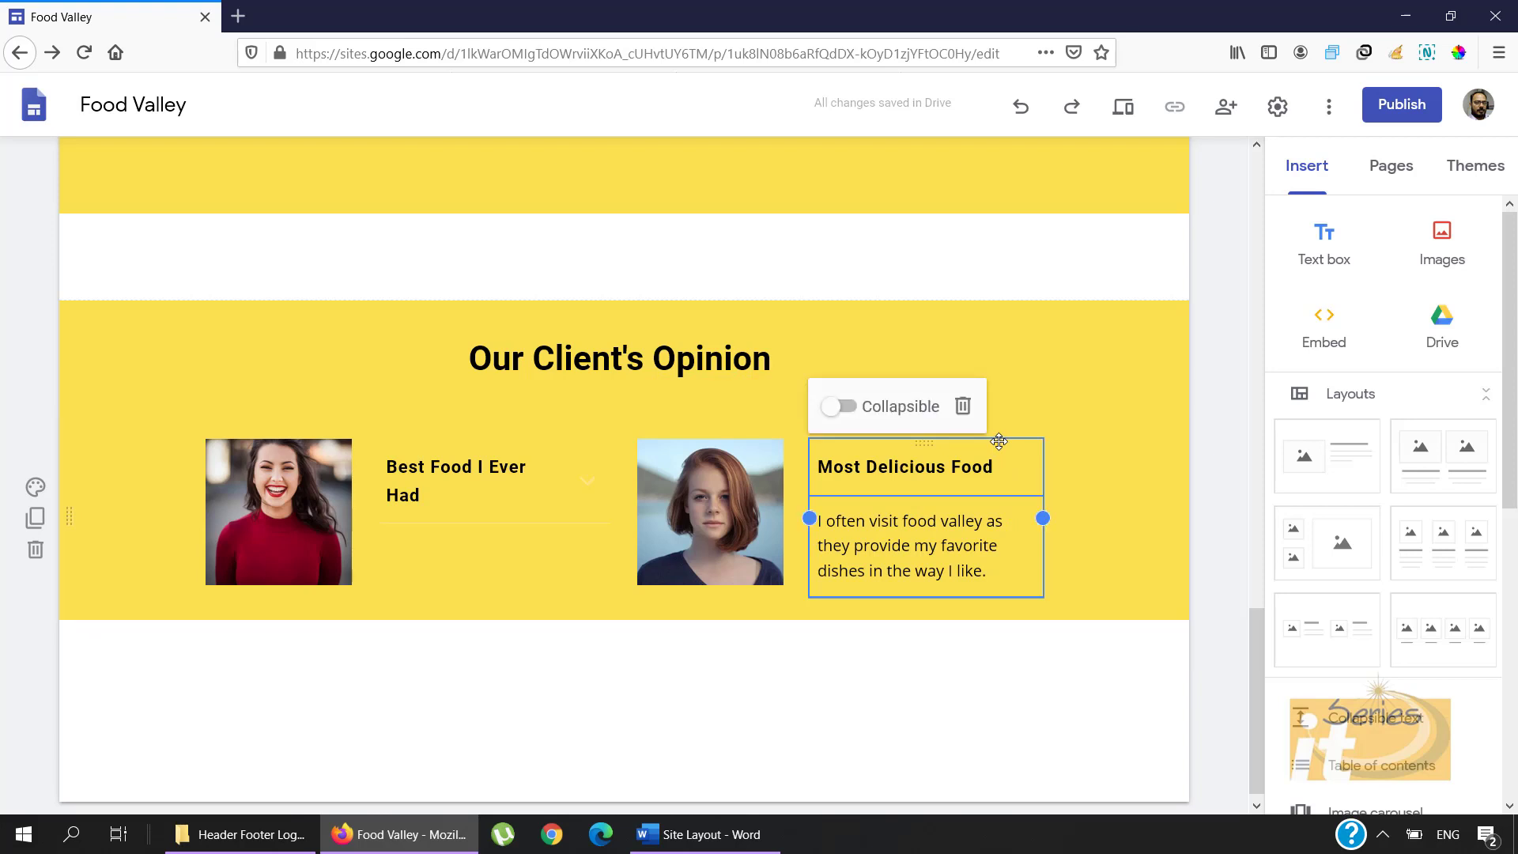
pyautogui.click(838, 406)
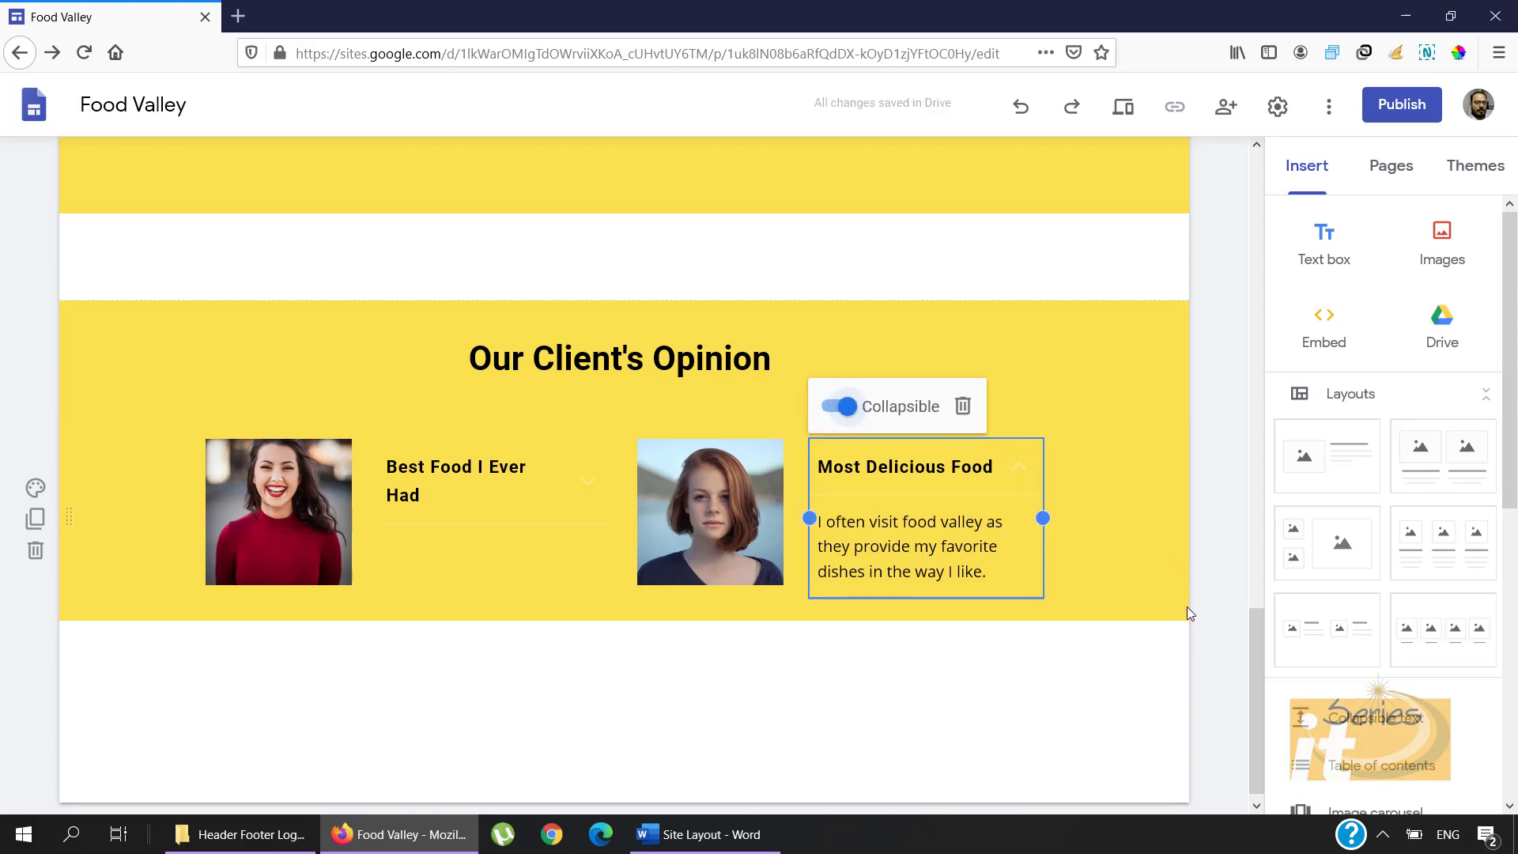
pyautogui.click(1160, 638)
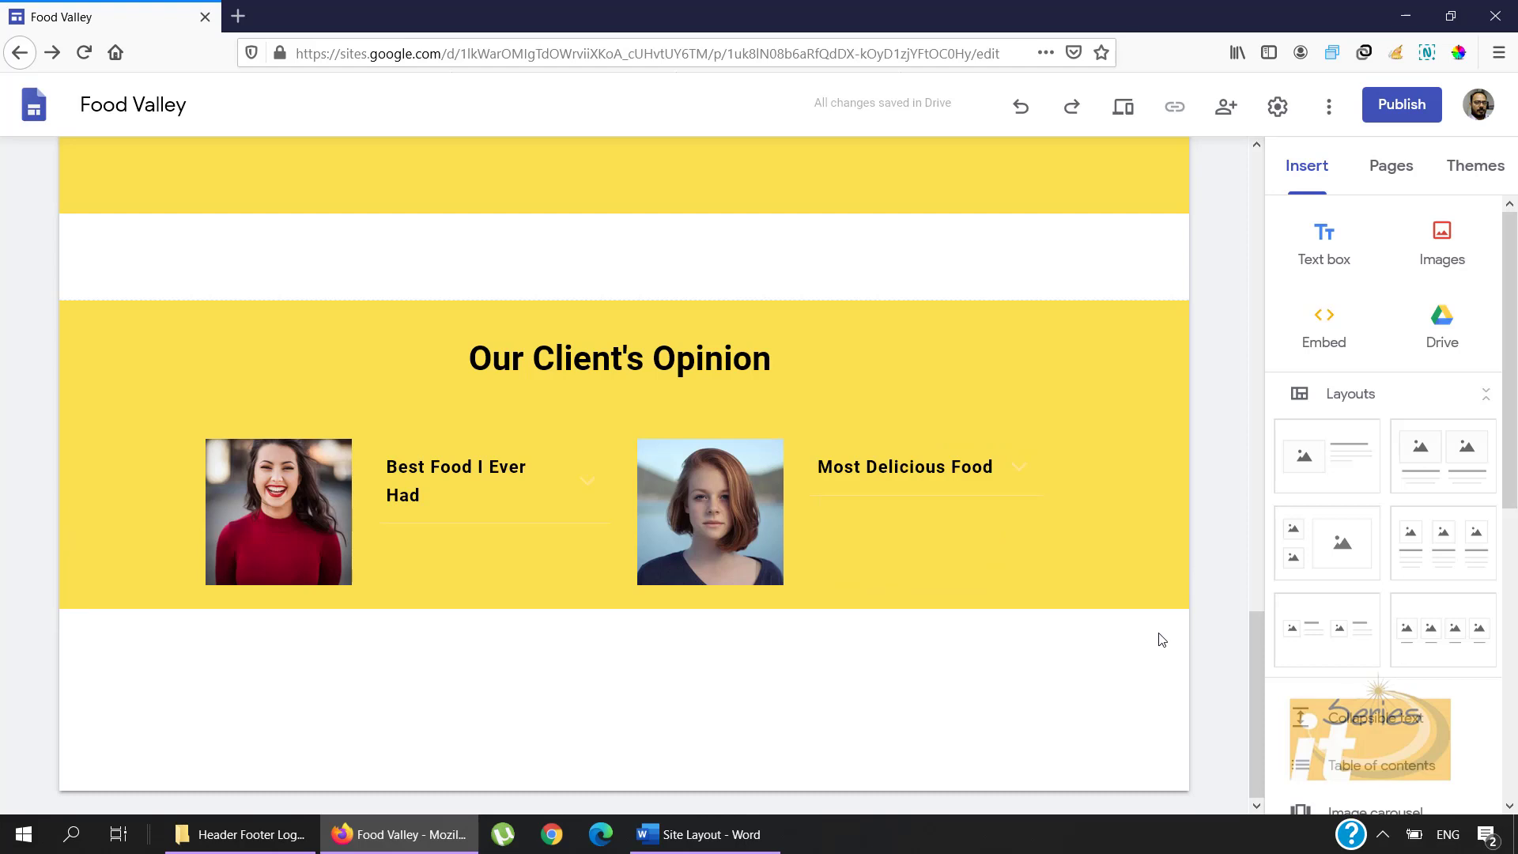
# Step: Preview the site at large-screen size and review it from the header through to the client opinion section
pyautogui.click(1122, 112)
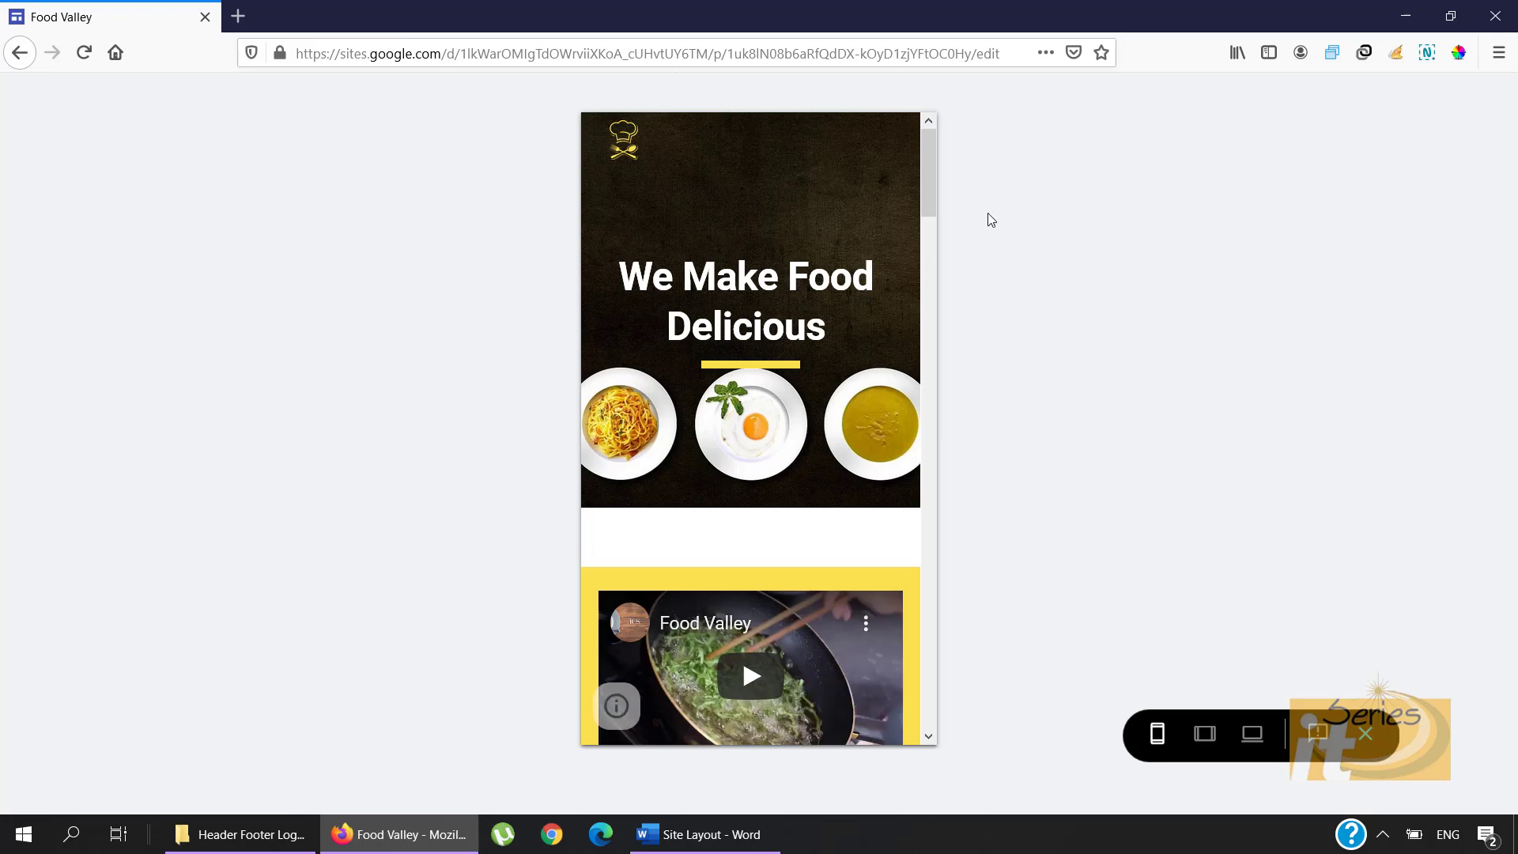
pyautogui.click(1257, 736)
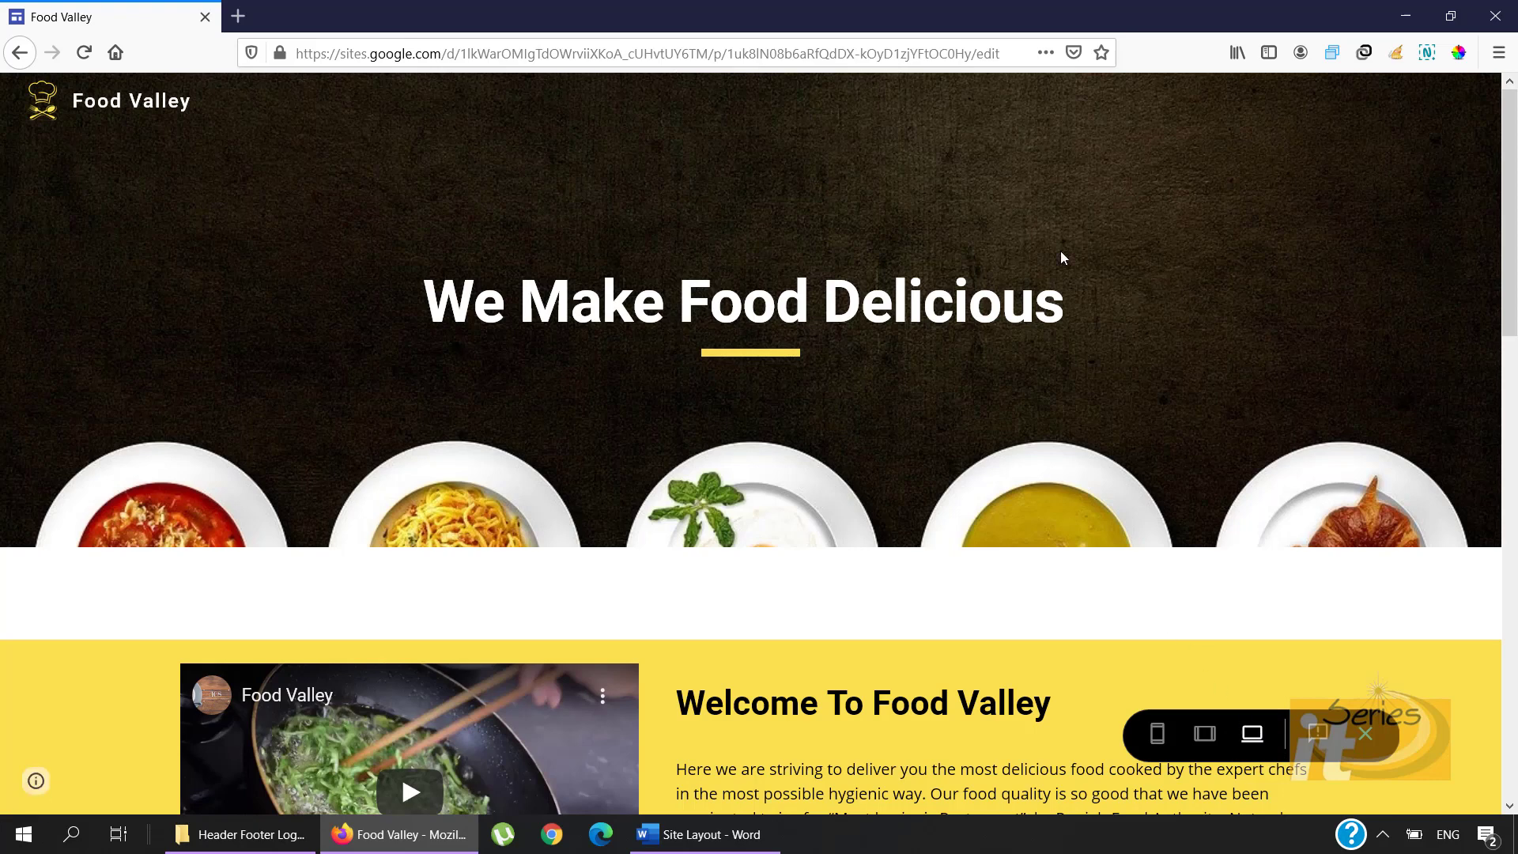
pyautogui.scroll(-2, 1132, 395)
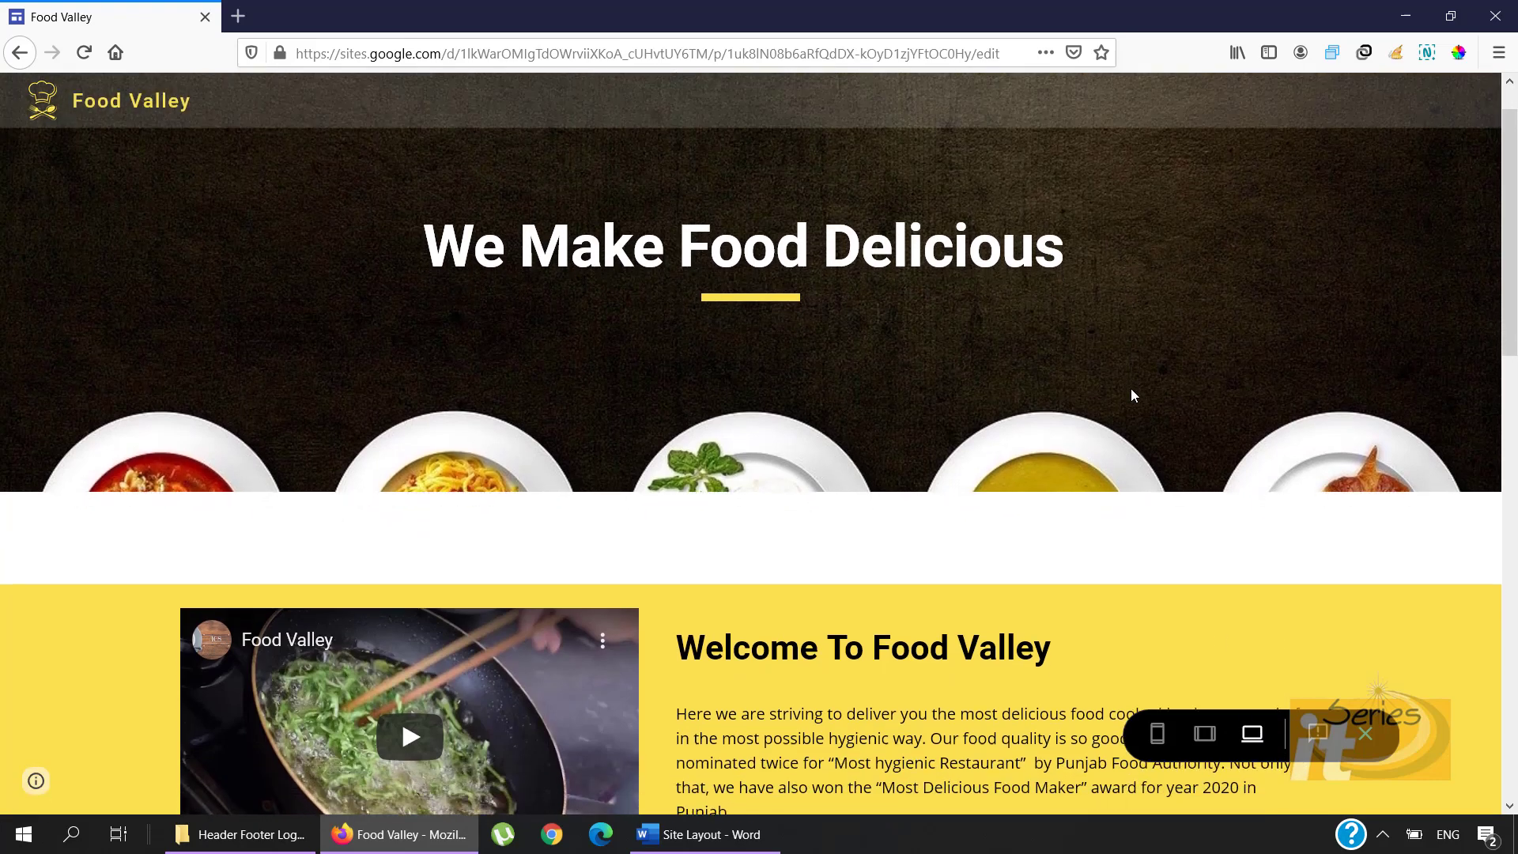
pyautogui.scroll(2, 1130, 395)
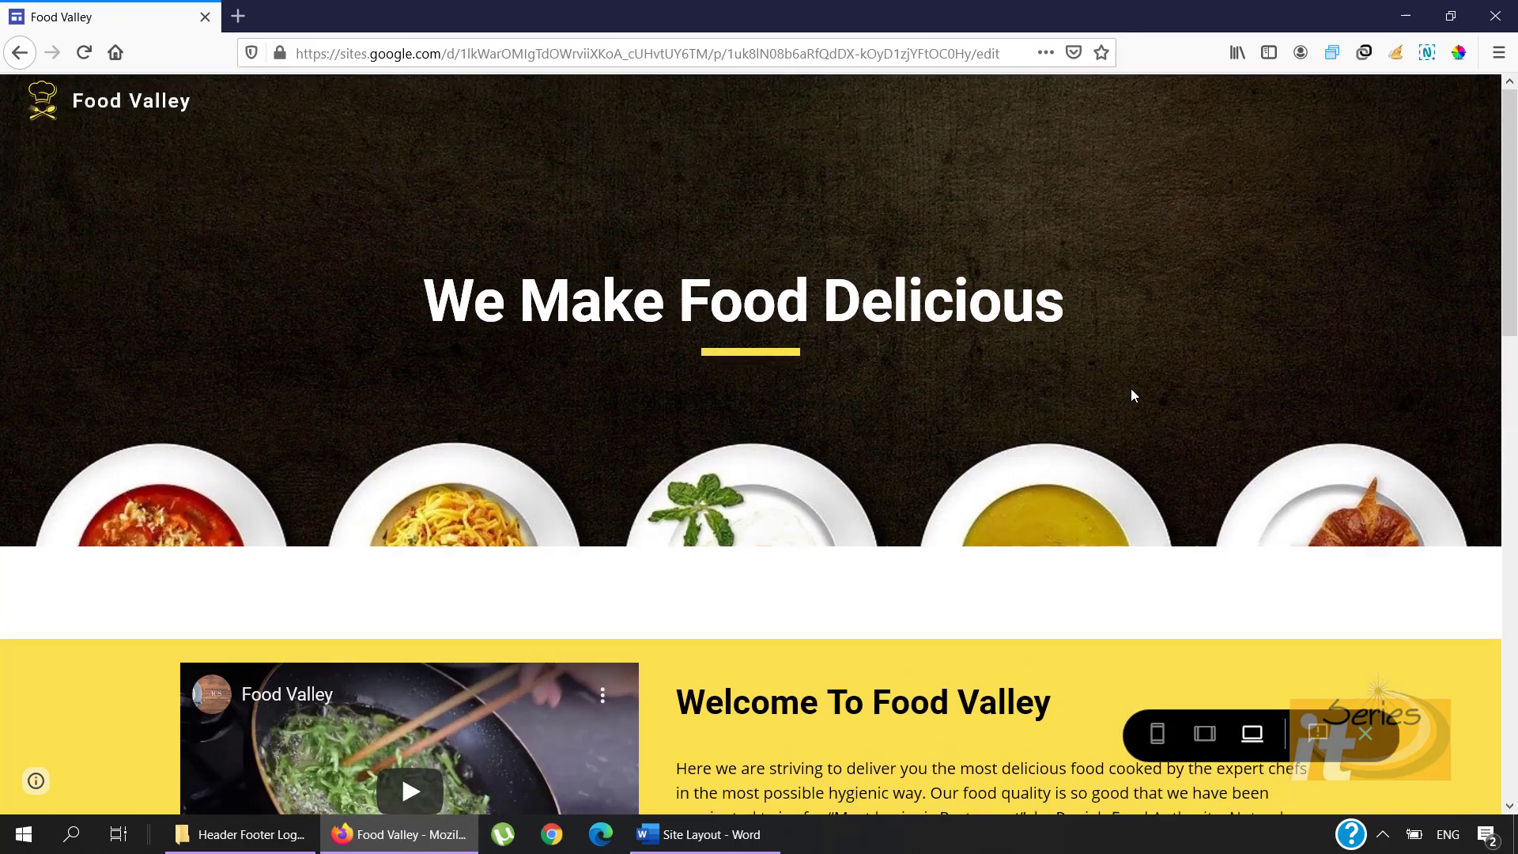
pyautogui.scroll(-2, 973, 389)
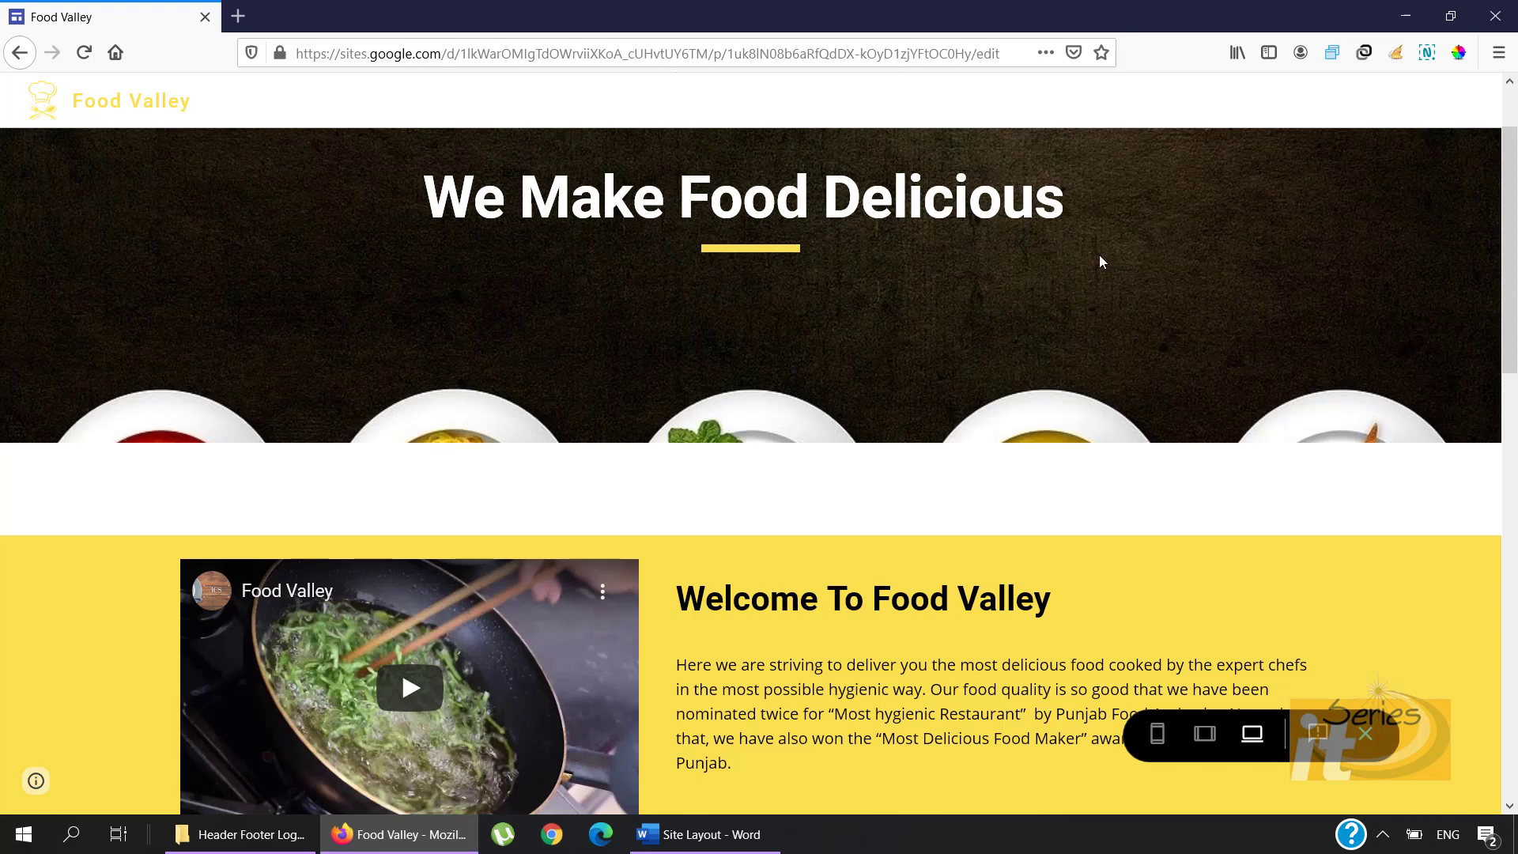
pyautogui.scroll(-2, 1099, 254)
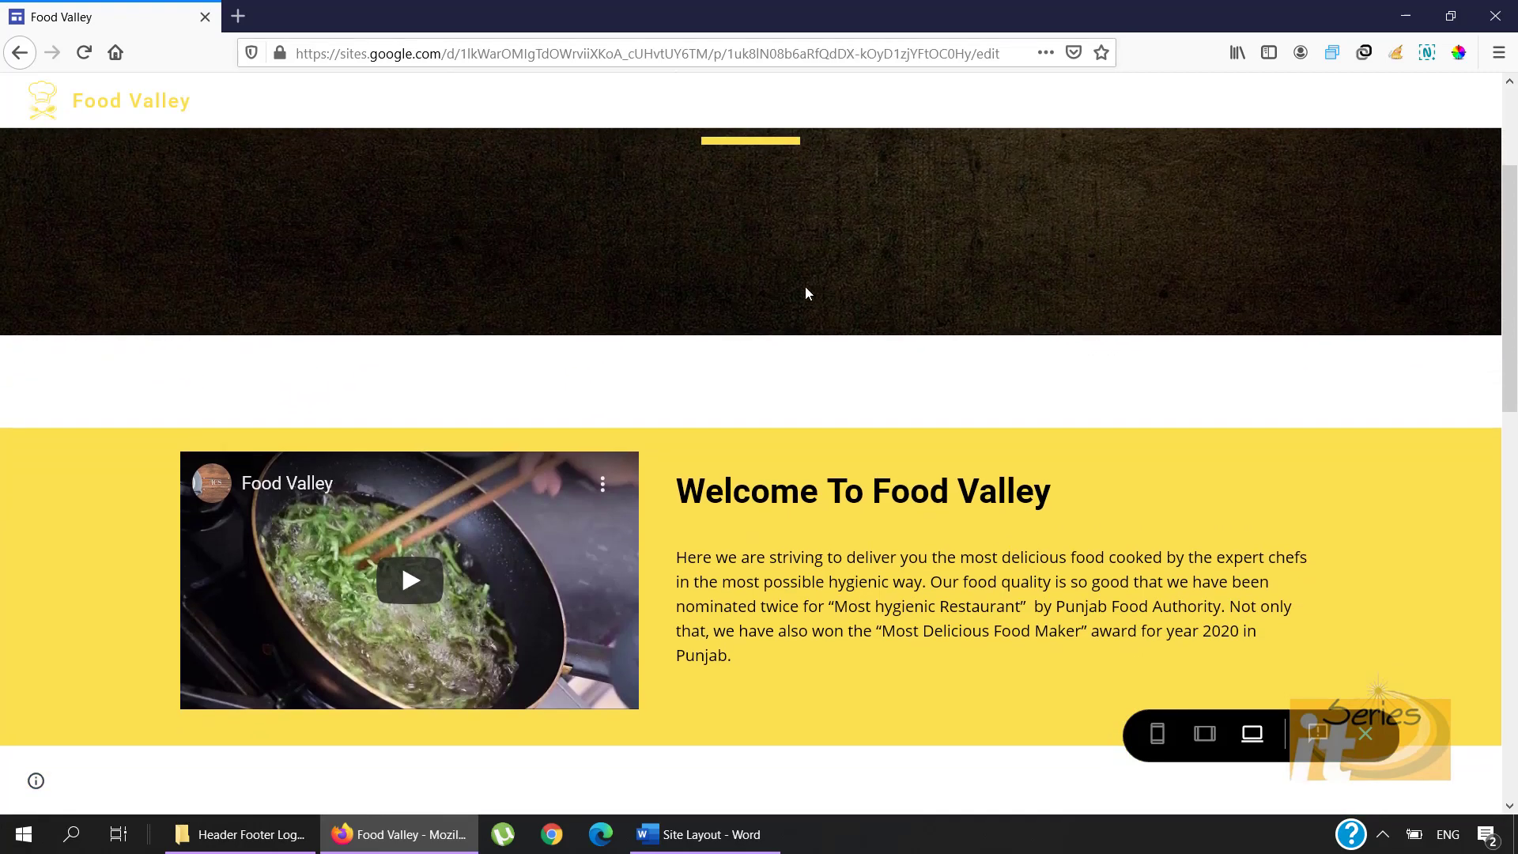
pyautogui.scroll(-2, 791, 305)
pyautogui.scroll(-2, 789, 306)
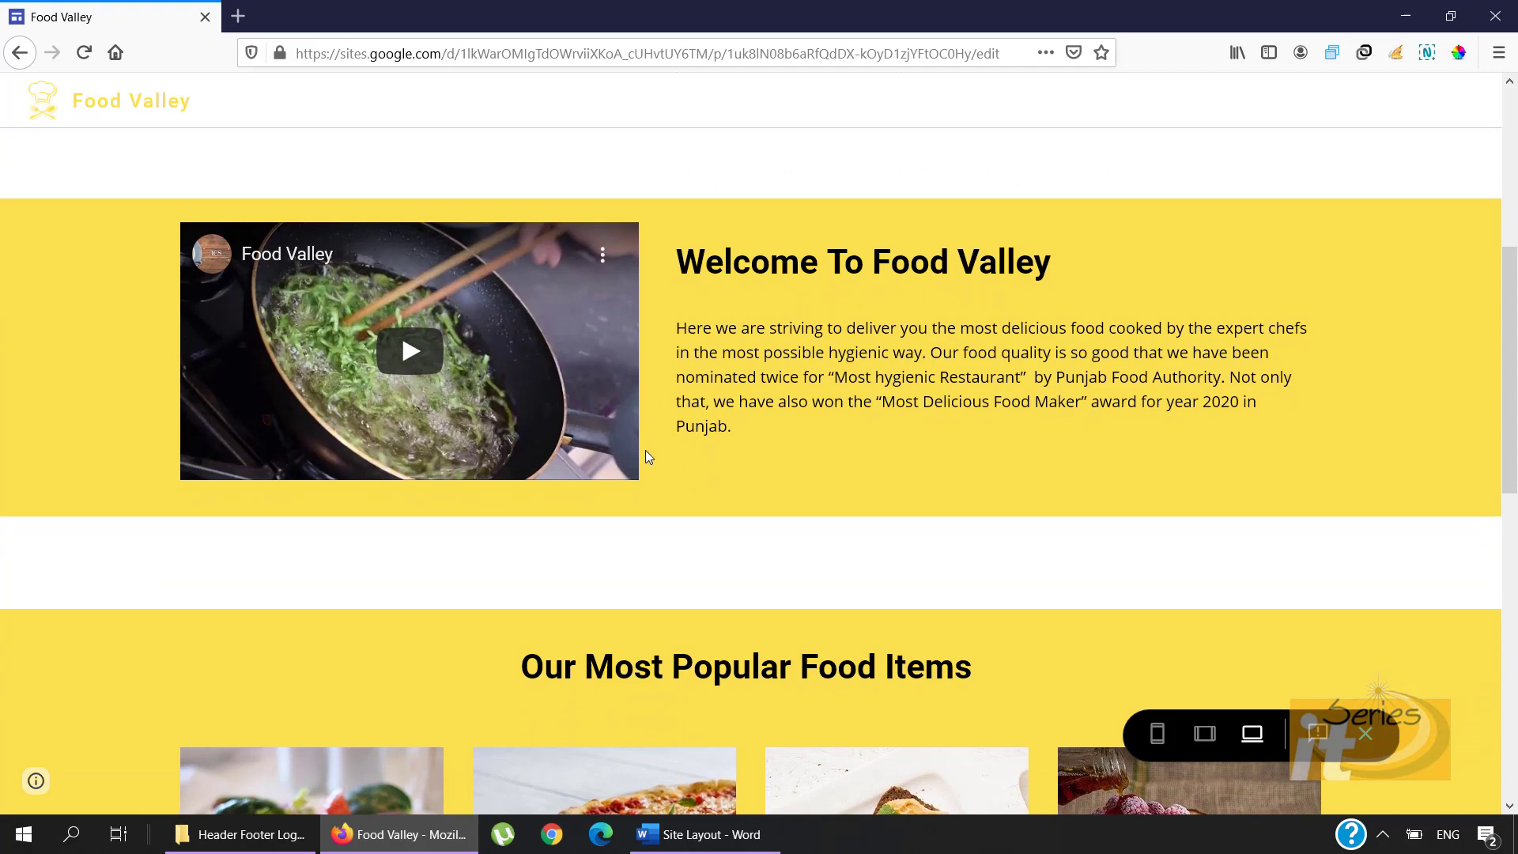
pyautogui.scroll(-3, 544, 471)
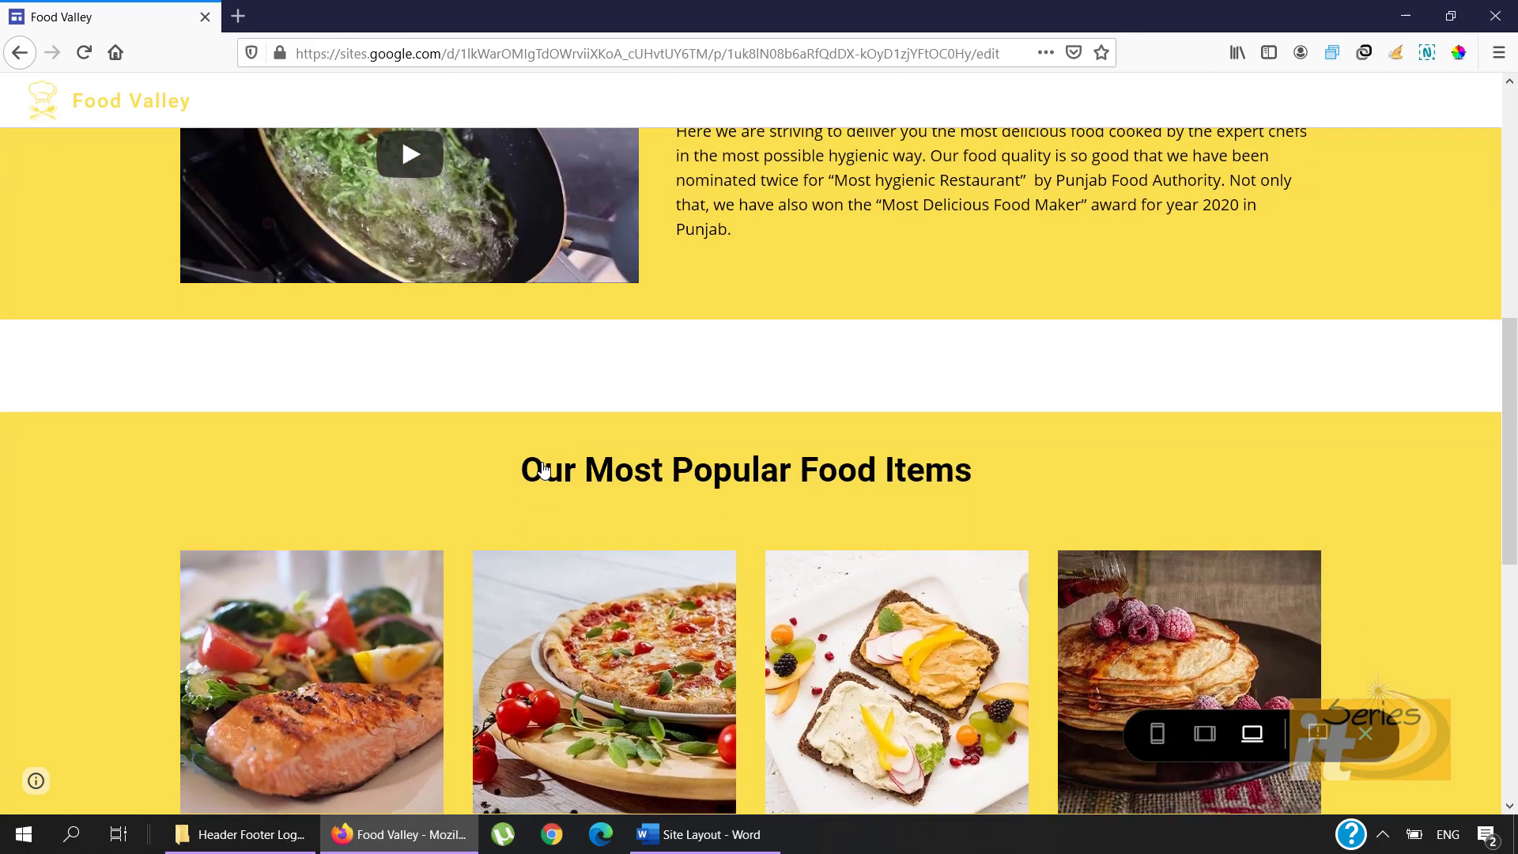
pyautogui.scroll(-5, 544, 469)
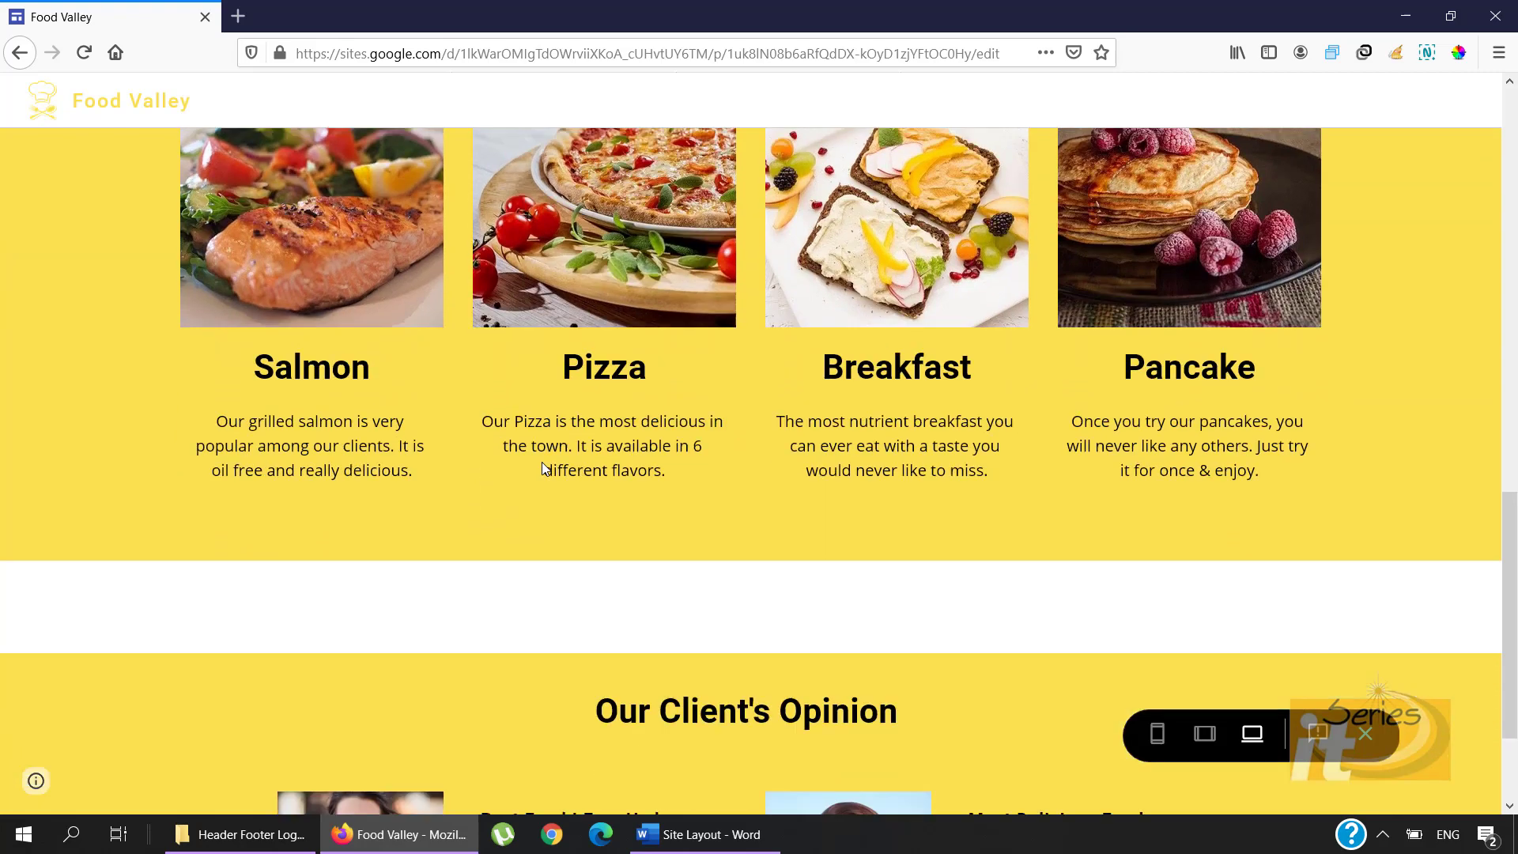
pyautogui.scroll(-2, 544, 468)
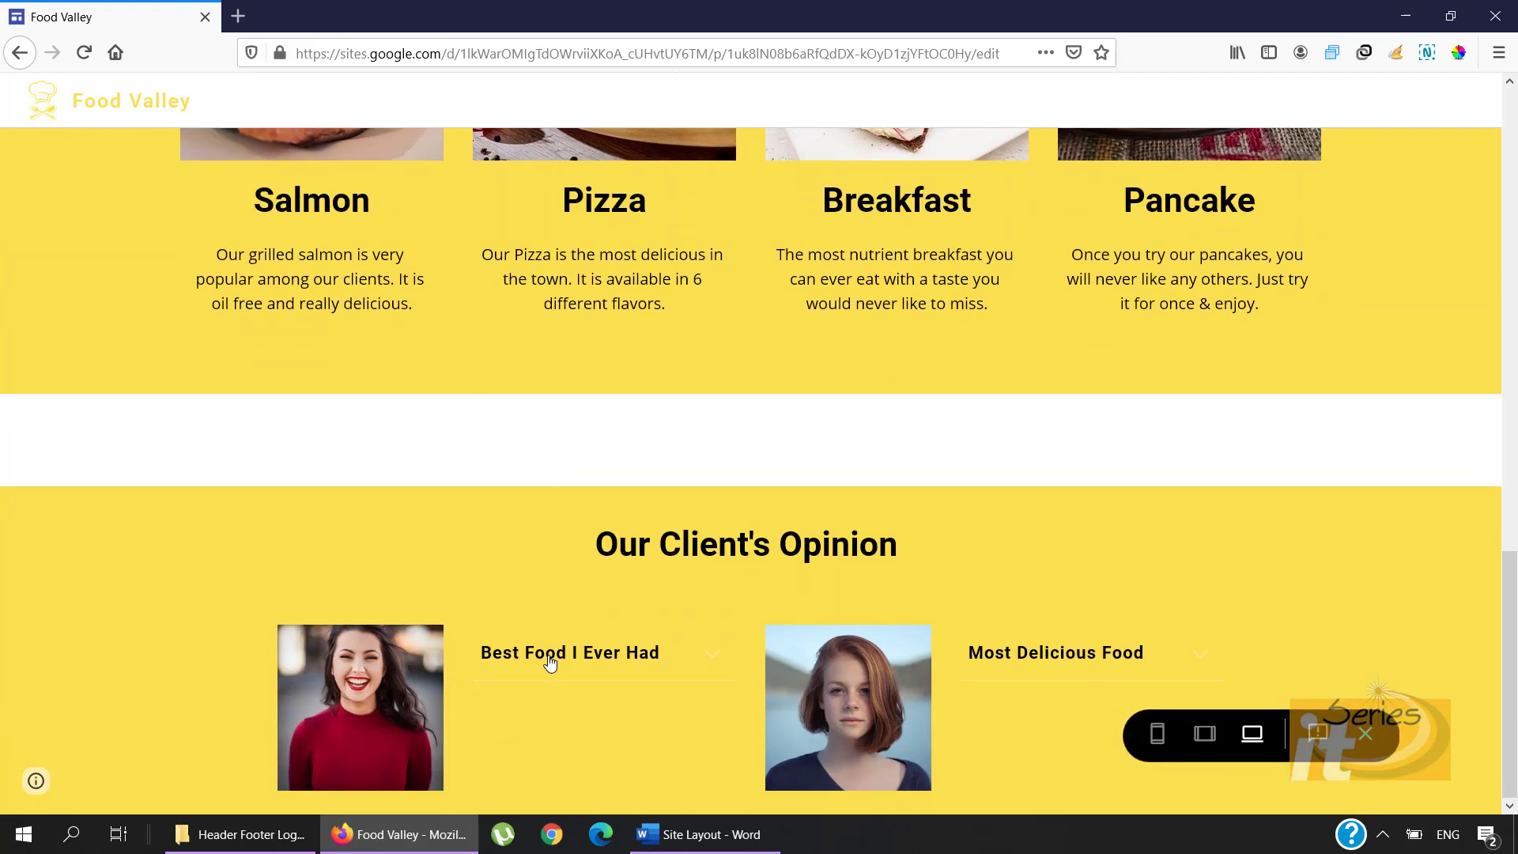
# Step: Test expanding and collapsing both client opinions in the preview, and exit the preview
pyautogui.click(637, 657)
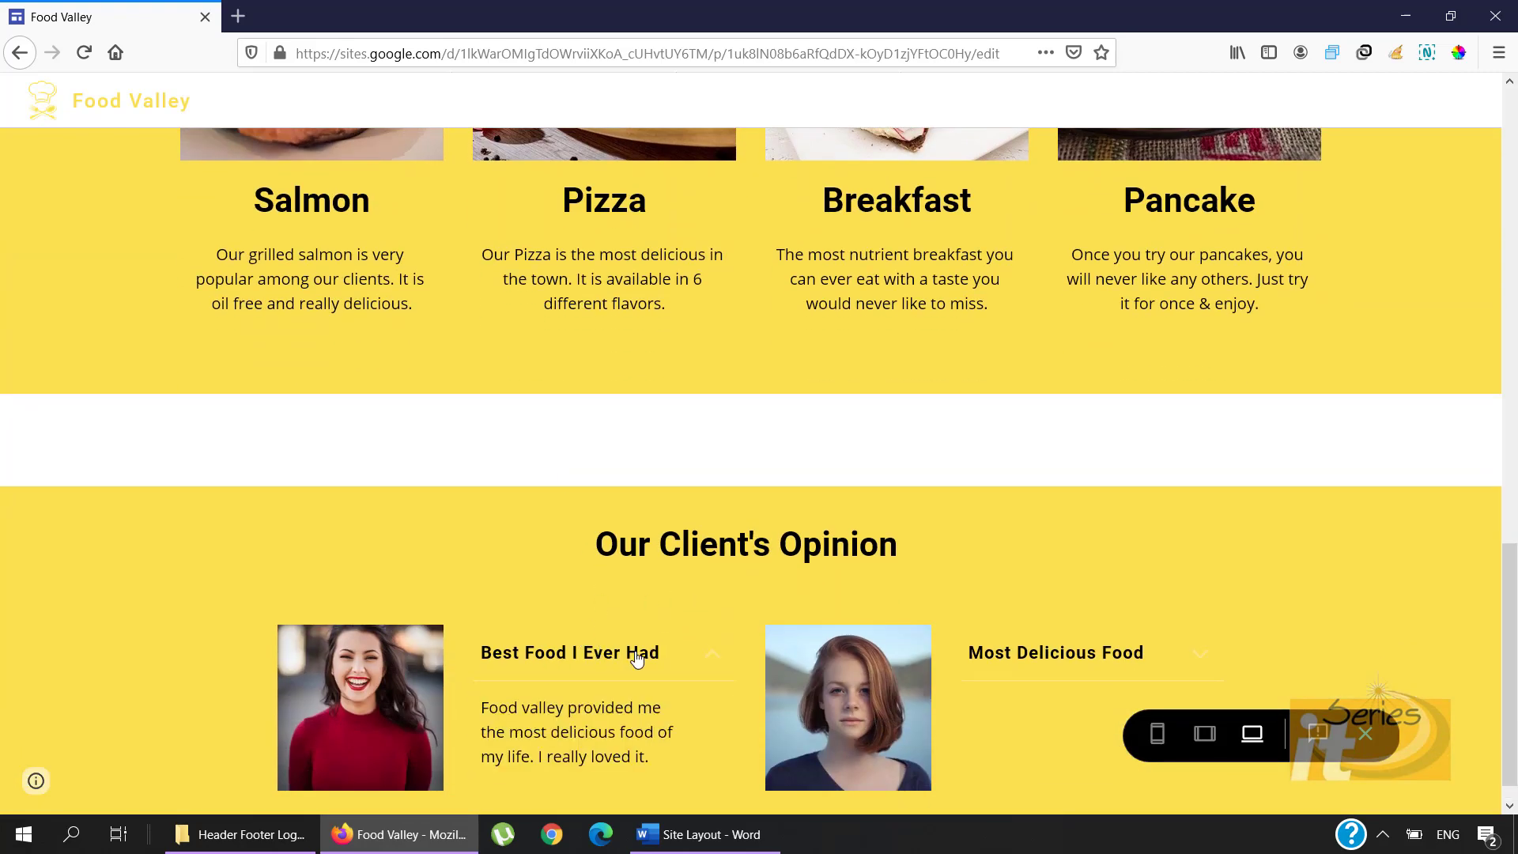
pyautogui.click(637, 656)
pyautogui.click(1032, 655)
pyautogui.click(1033, 657)
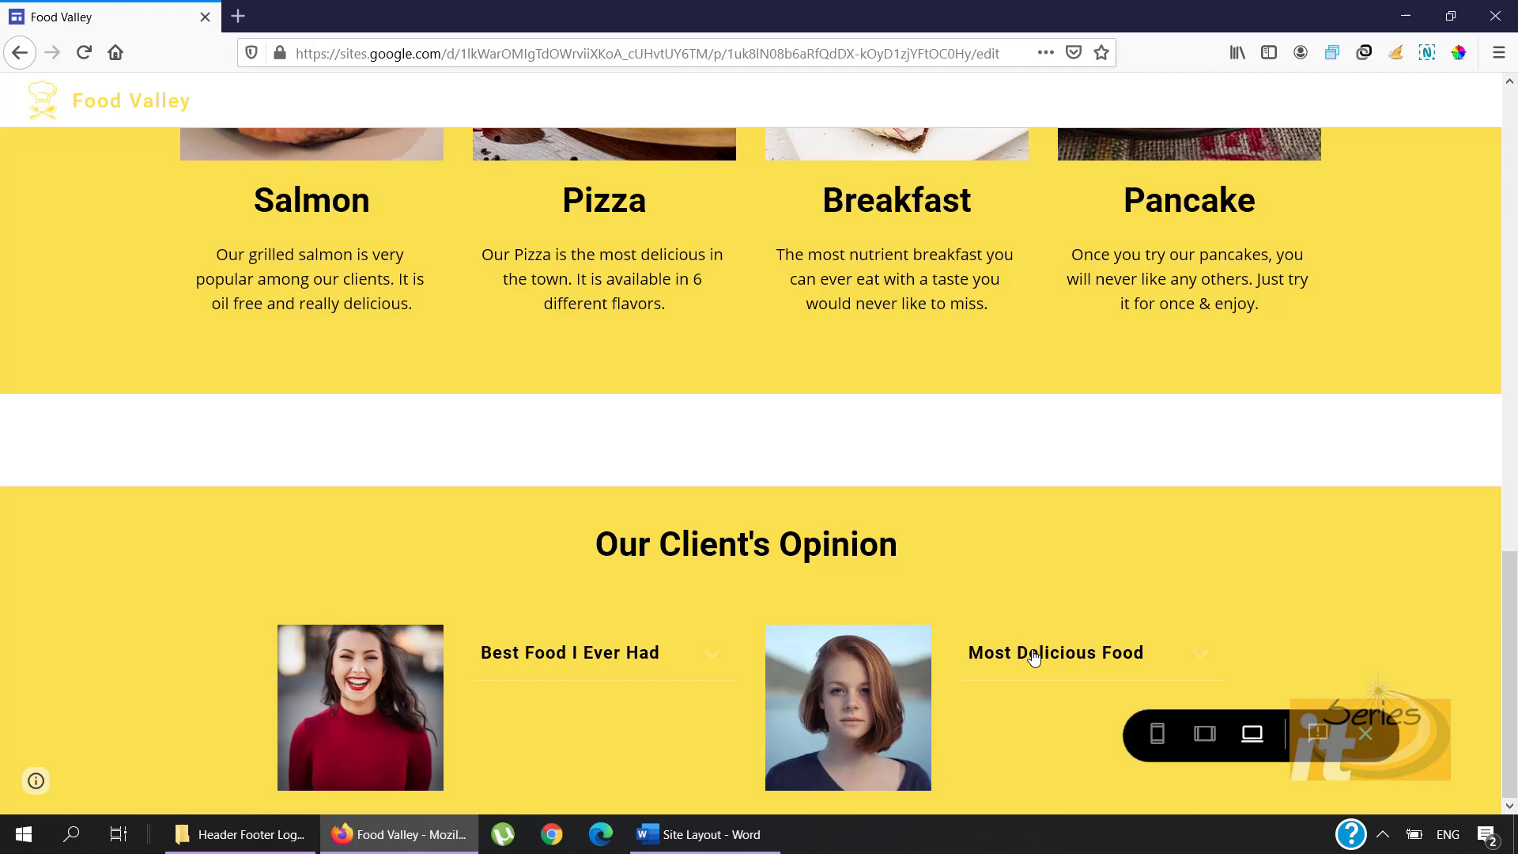
pyautogui.click(1376, 739)
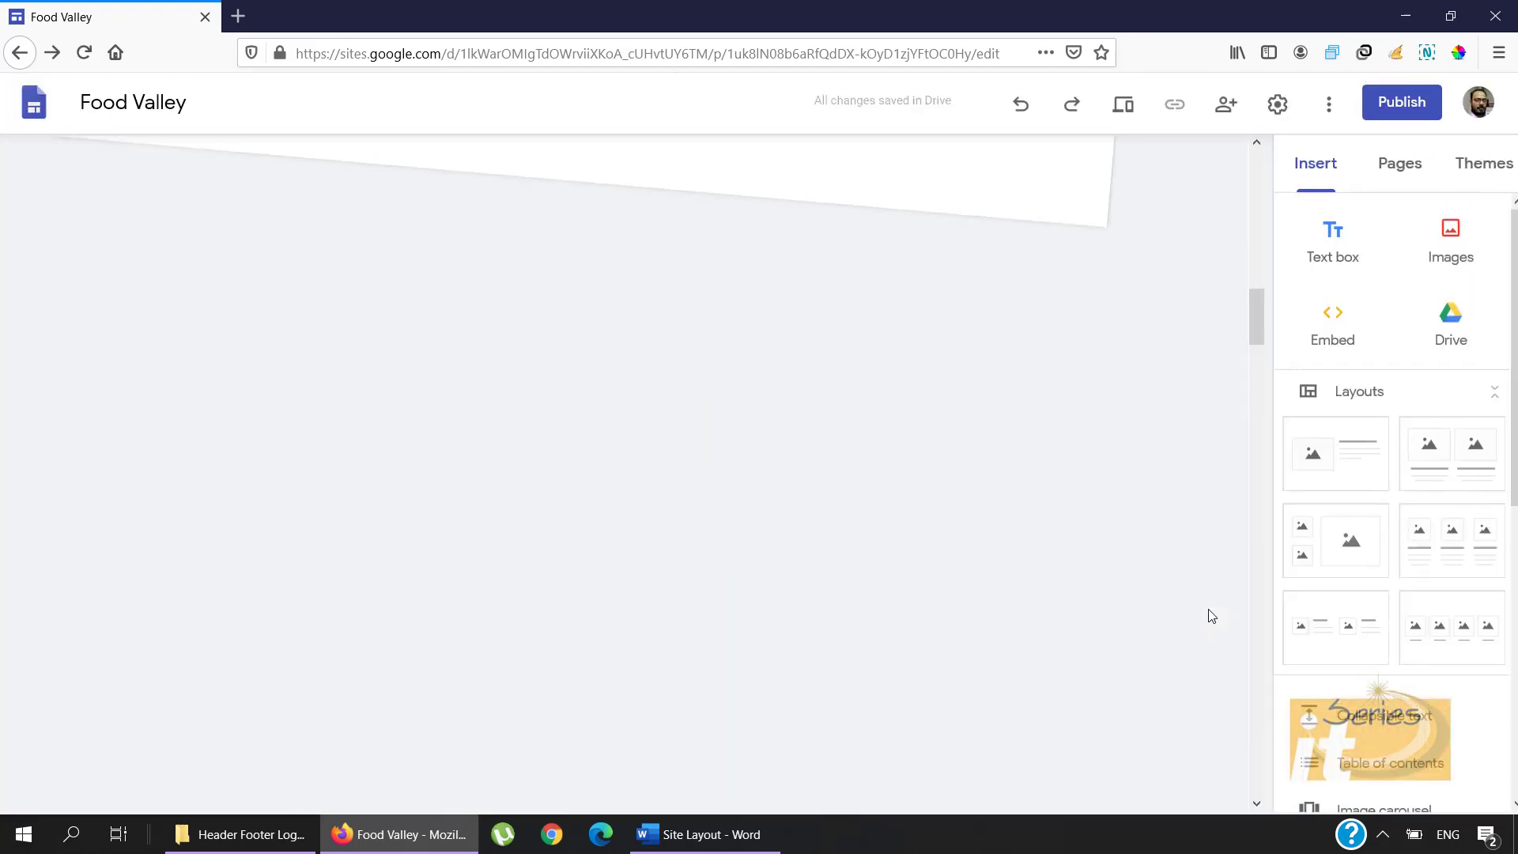
# Step: Review the popular food and client sections in the editor, and check the Word layout for the sections following the client opinions
pyautogui.scroll(3, 1061, 548)
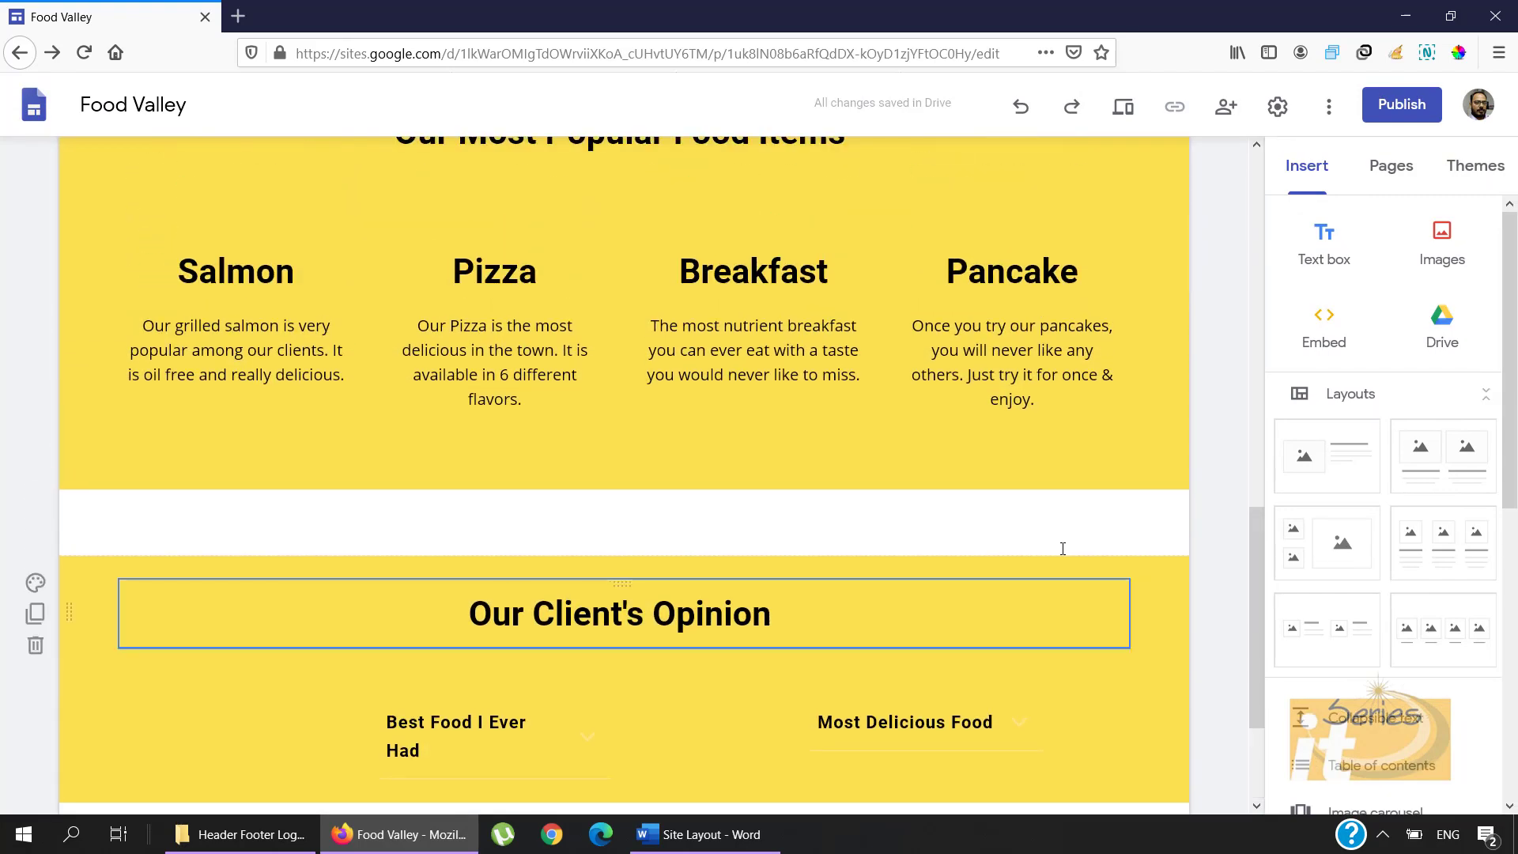
pyautogui.scroll(3, 1063, 548)
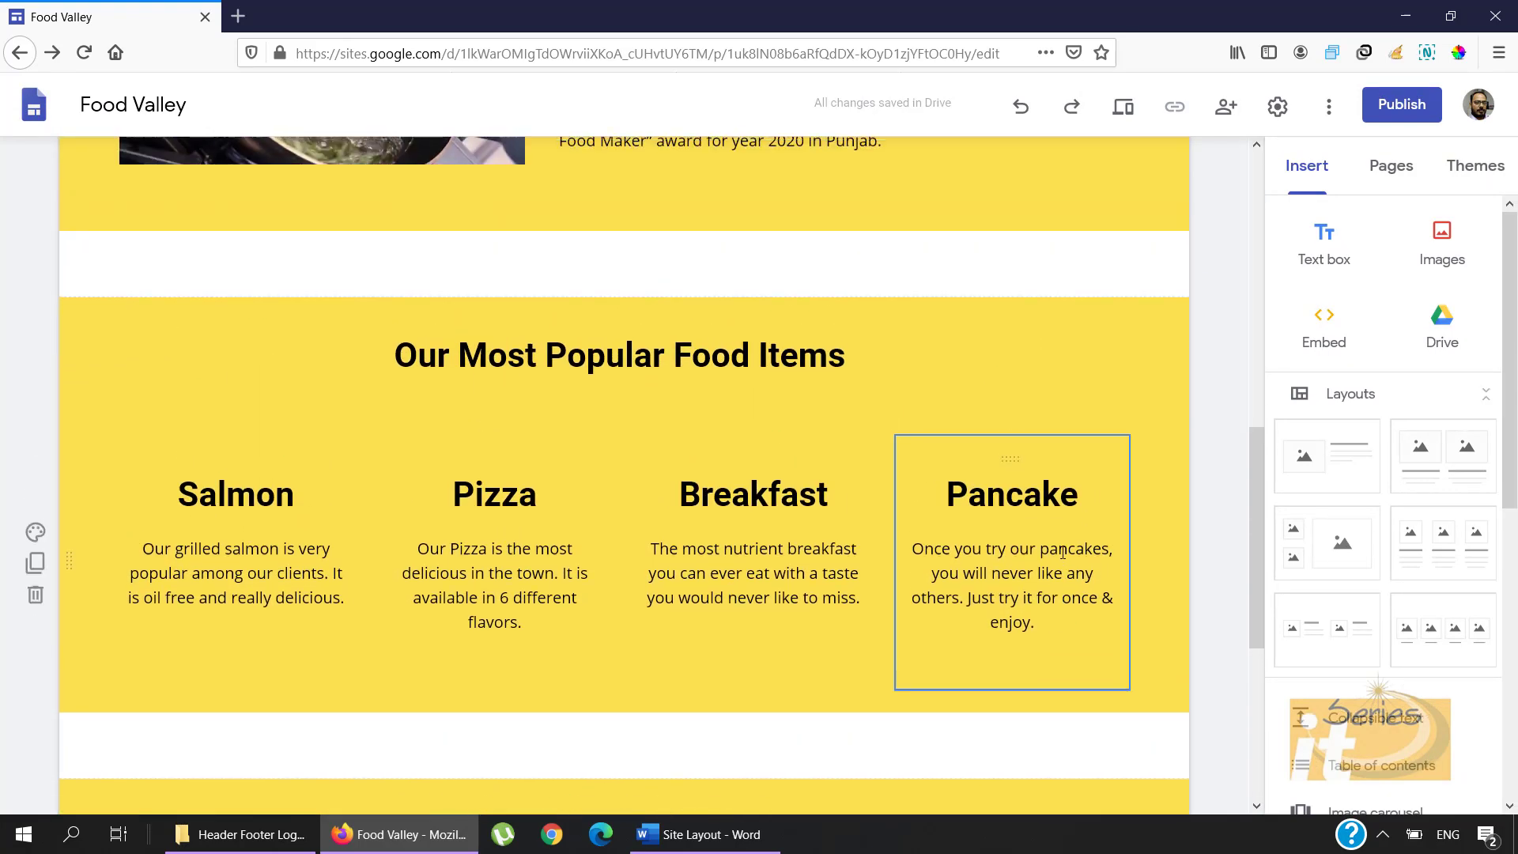
pyautogui.scroll(2, 1063, 553)
pyautogui.scroll(-1, 1063, 553)
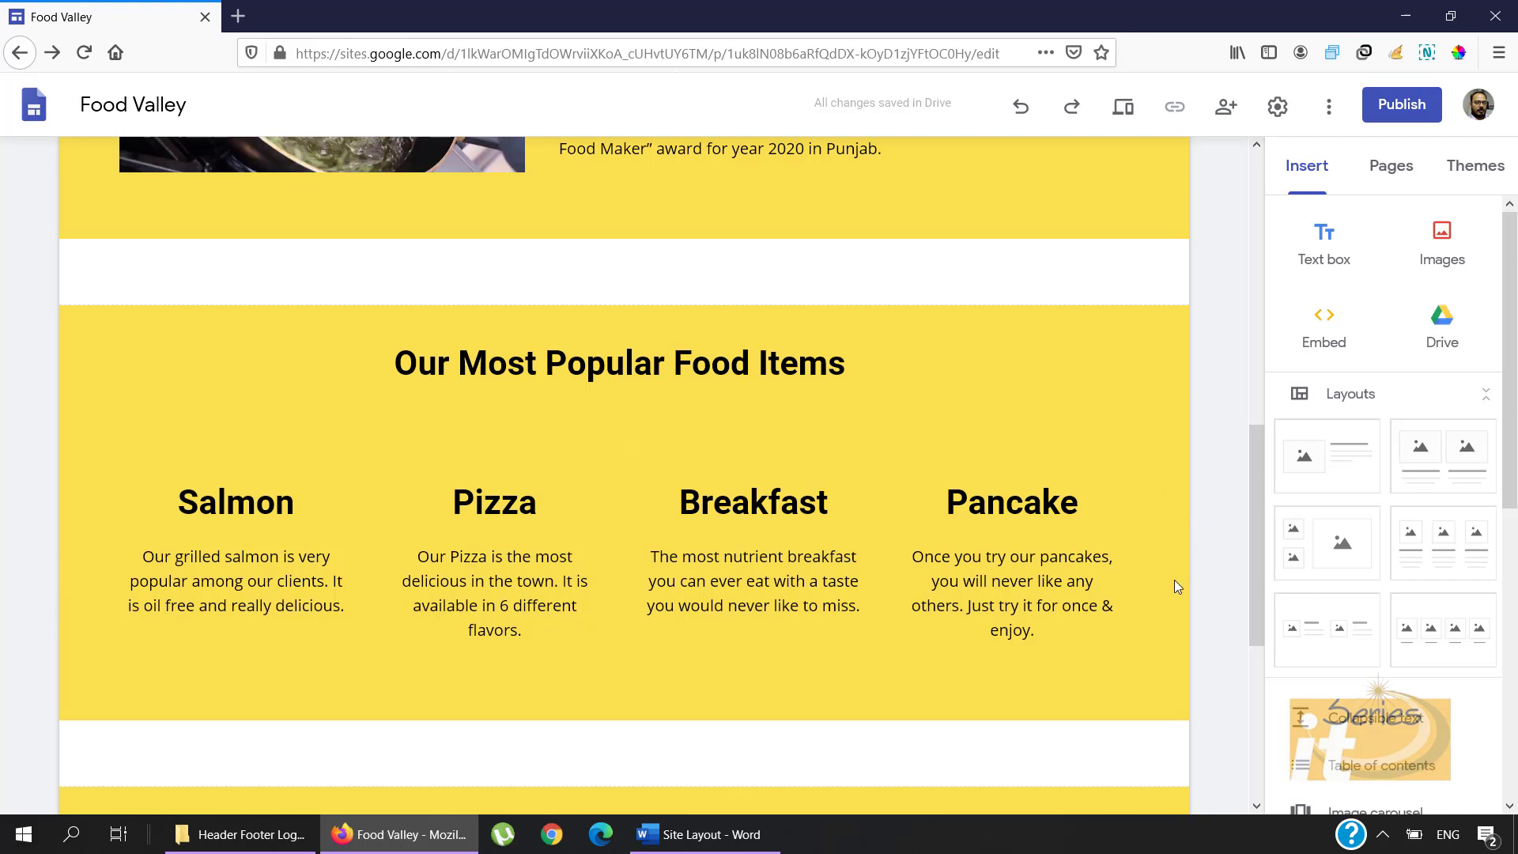
pyautogui.scroll(-3, 1170, 585)
pyautogui.scroll(-2, 1171, 590)
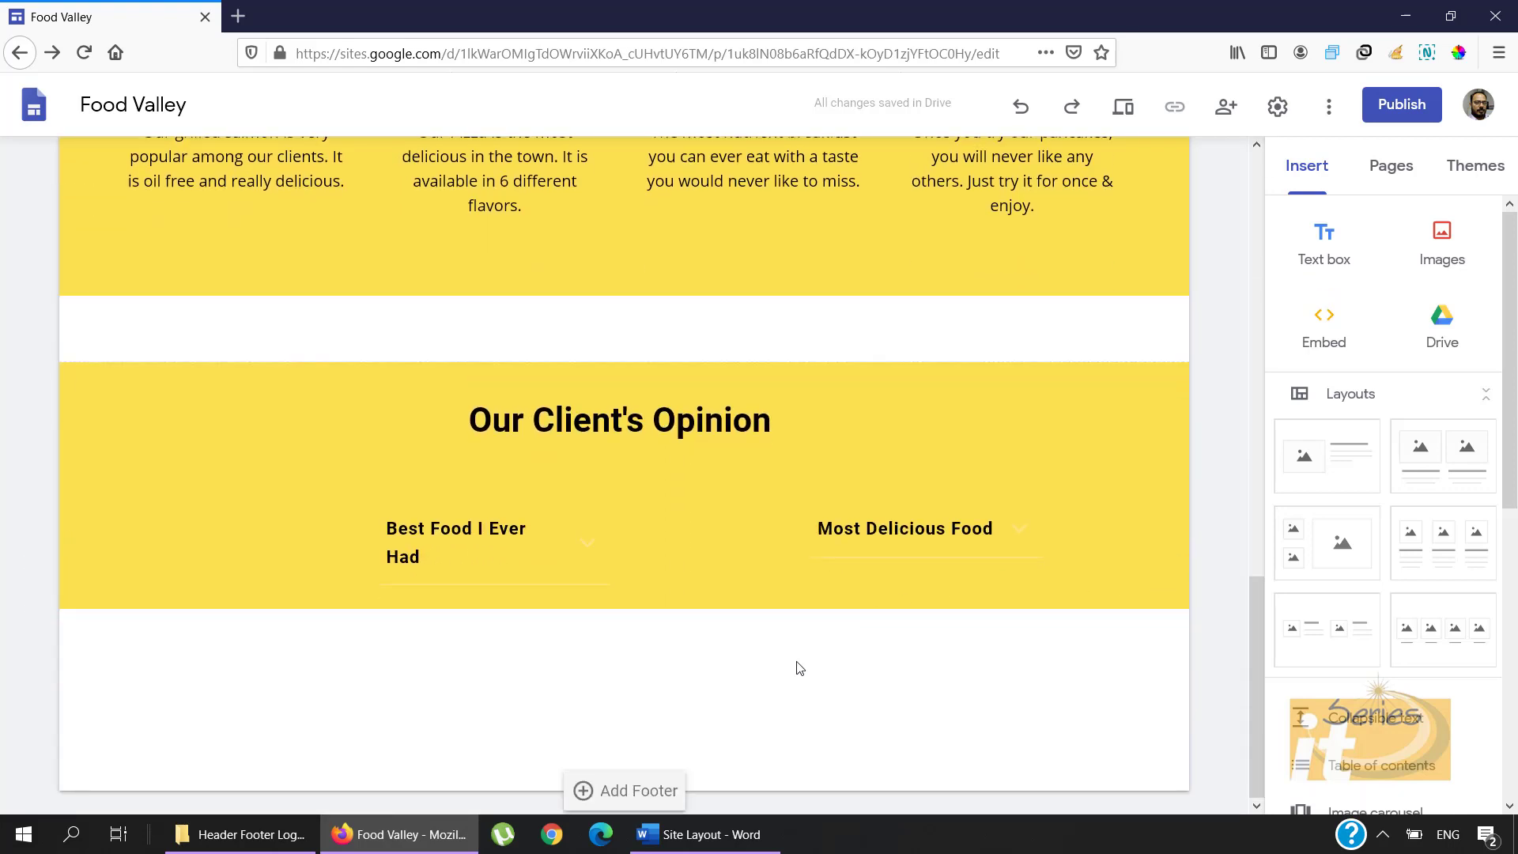
pyautogui.click(693, 835)
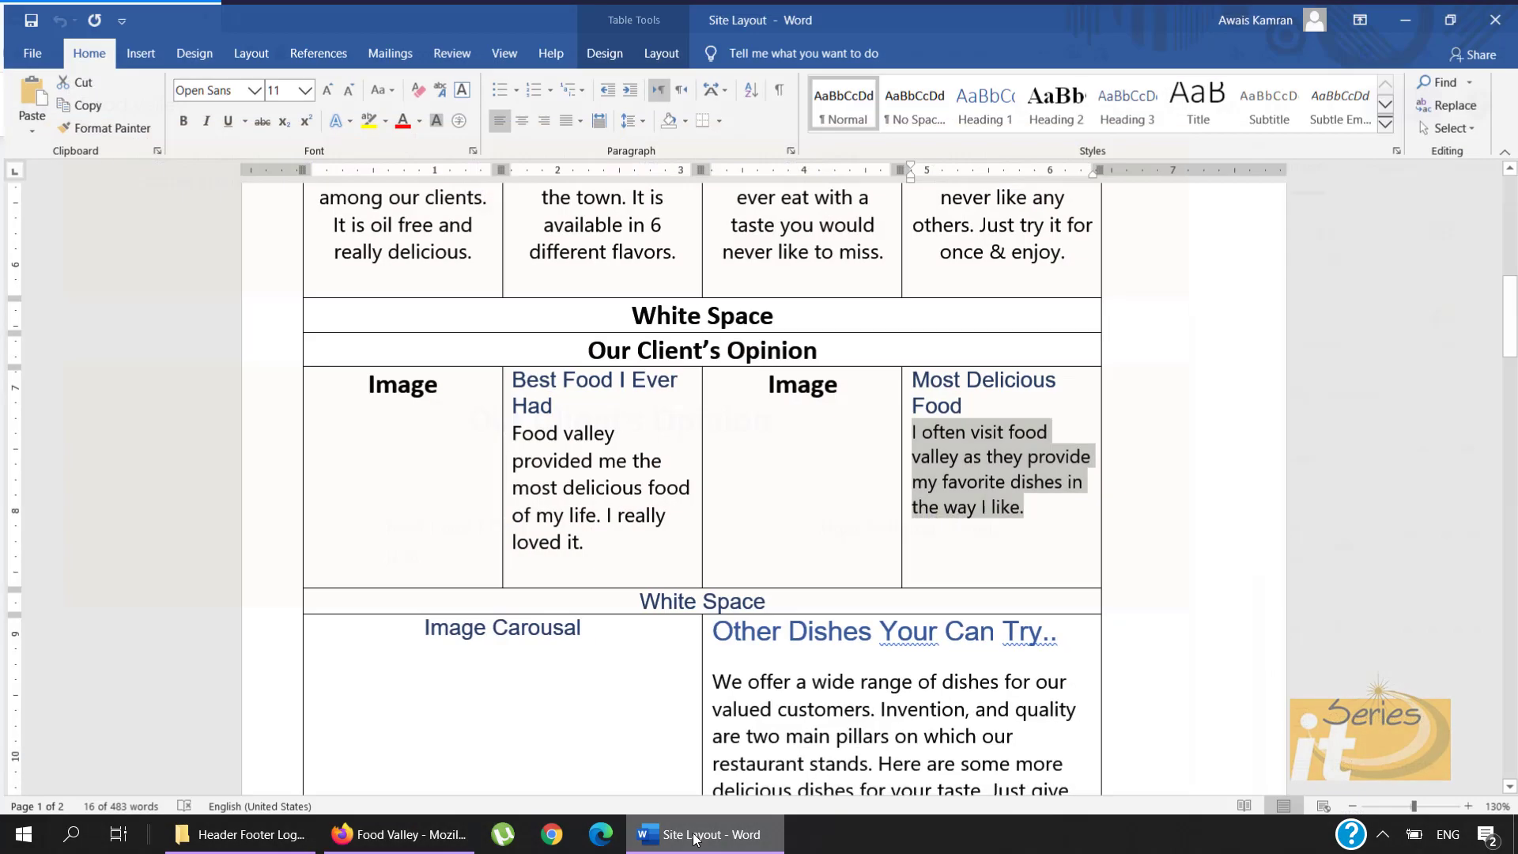
pyautogui.scroll(-3, 794, 544)
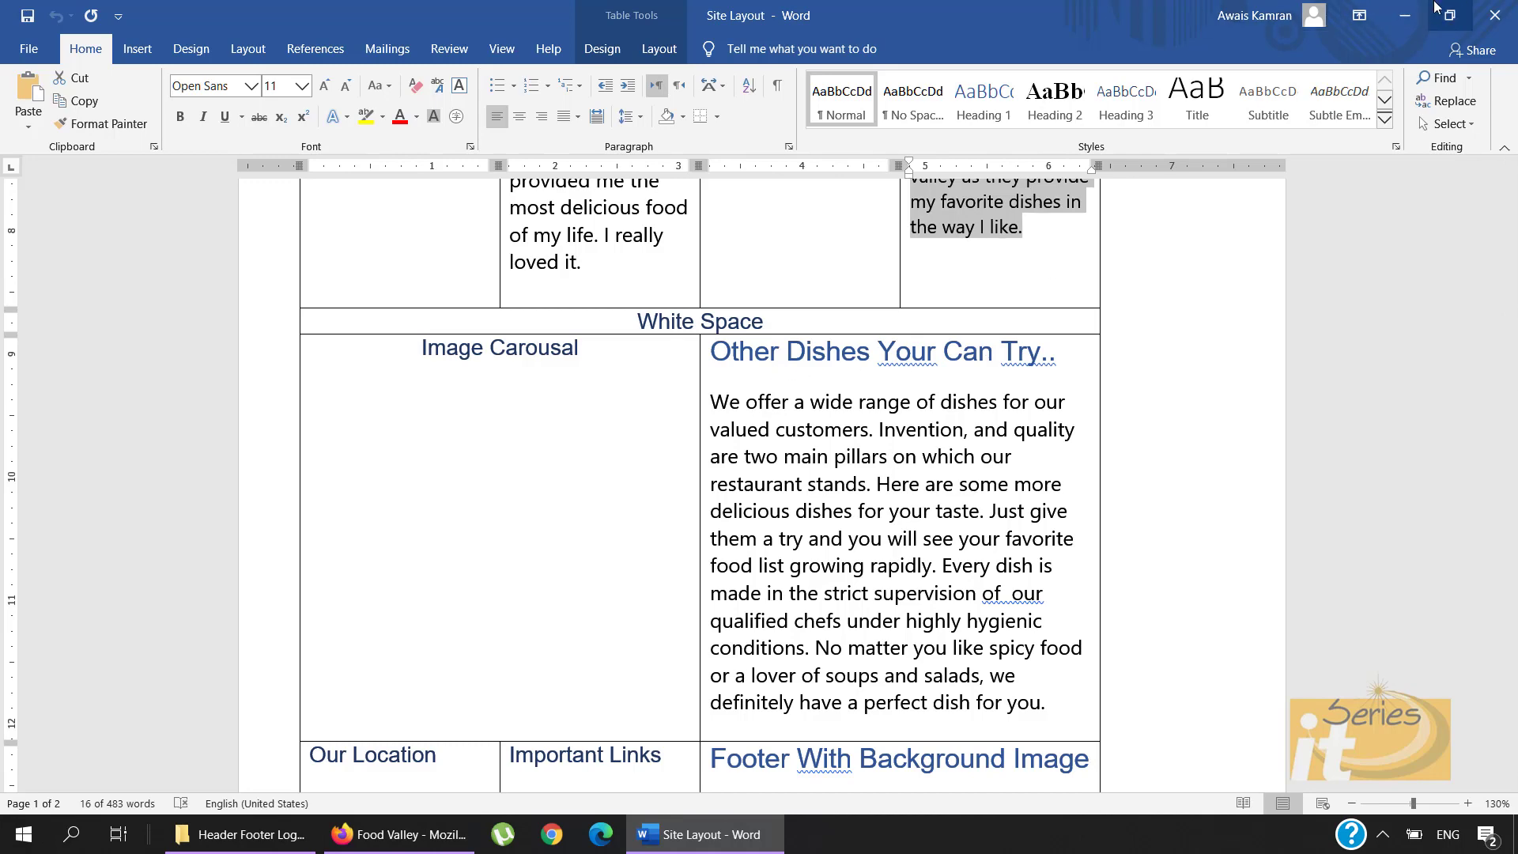
pyautogui.click(1404, 15)
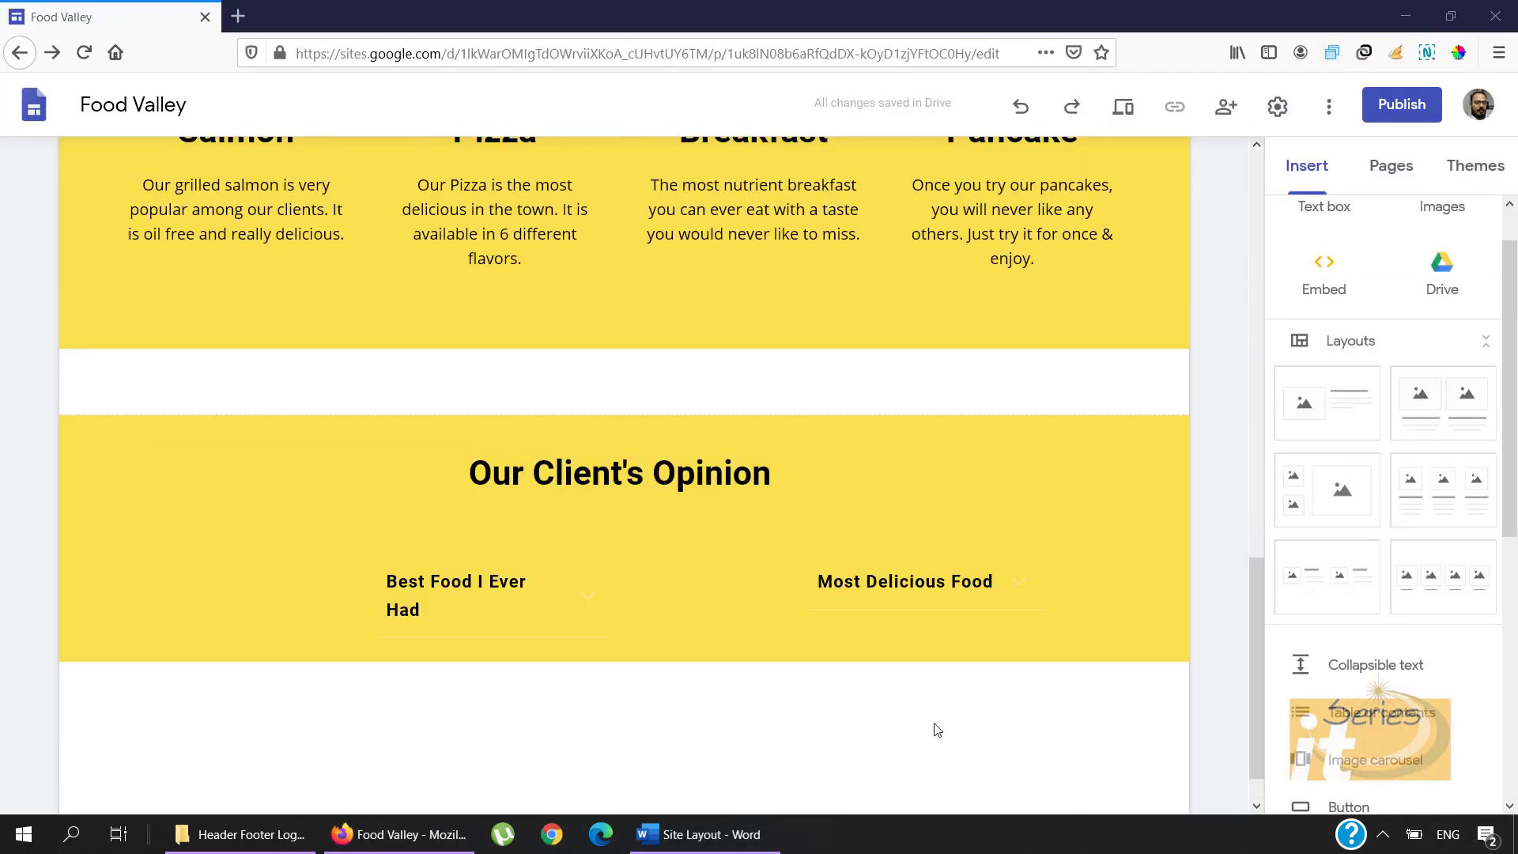
# Step: Duplicate the white space section directly above the "Our Client's Opinion" section
pyautogui.moveTo(200, 376)
pyautogui.click(38, 386)
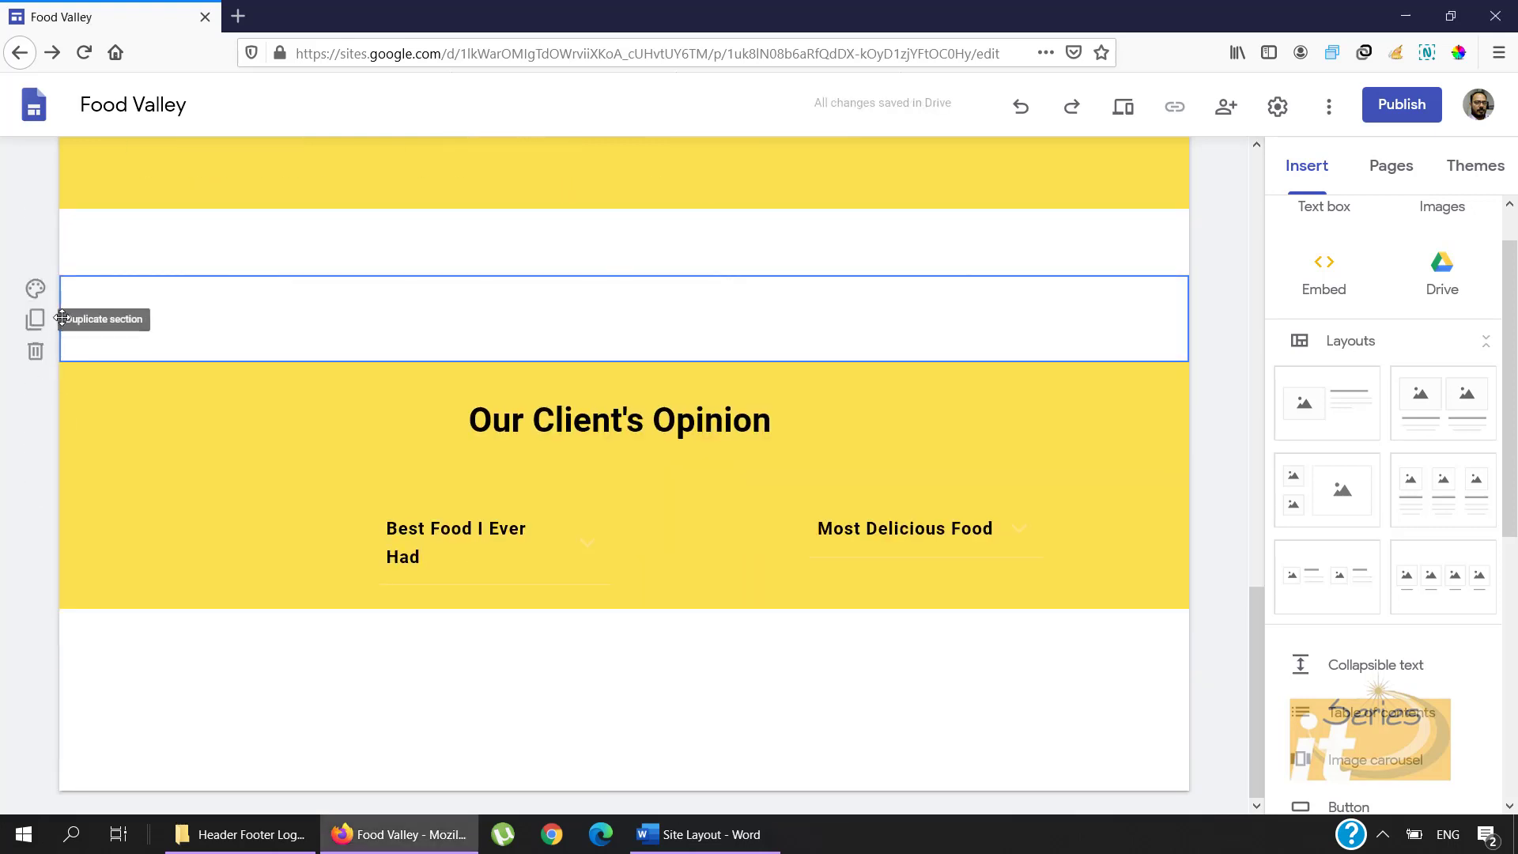
# Step: Move the duplicated white space section directly below the "Our Client's Opinion" section
pyautogui.moveTo(66, 315); pyautogui.dragTo(76, 645)
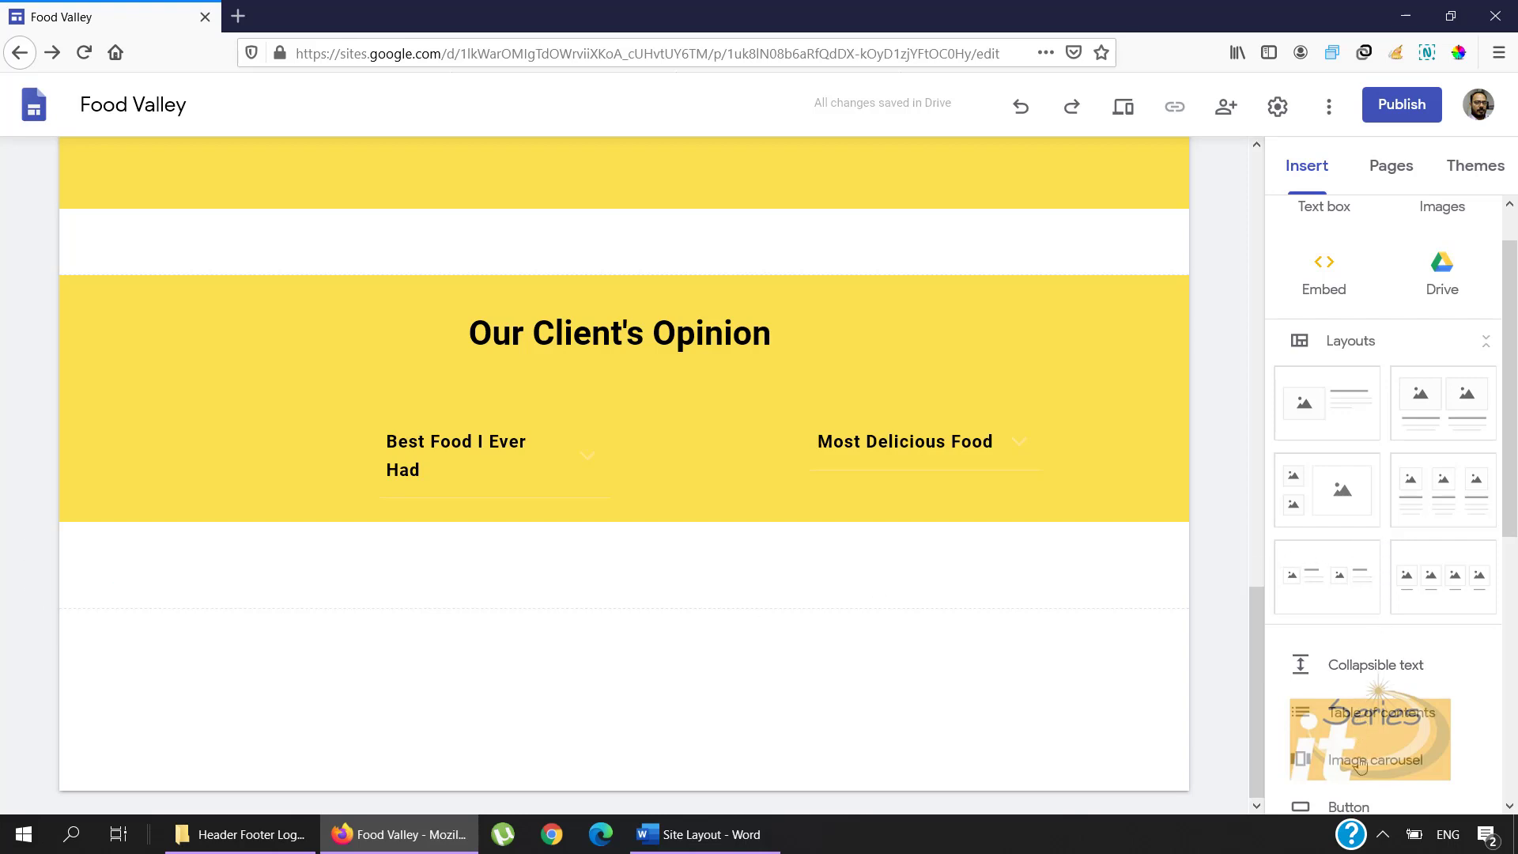
# Step: Insert an image carousel at the end of the page using all seven food images uploaded from the Carousal folder
pyautogui.scroll(-2, 1360, 765)
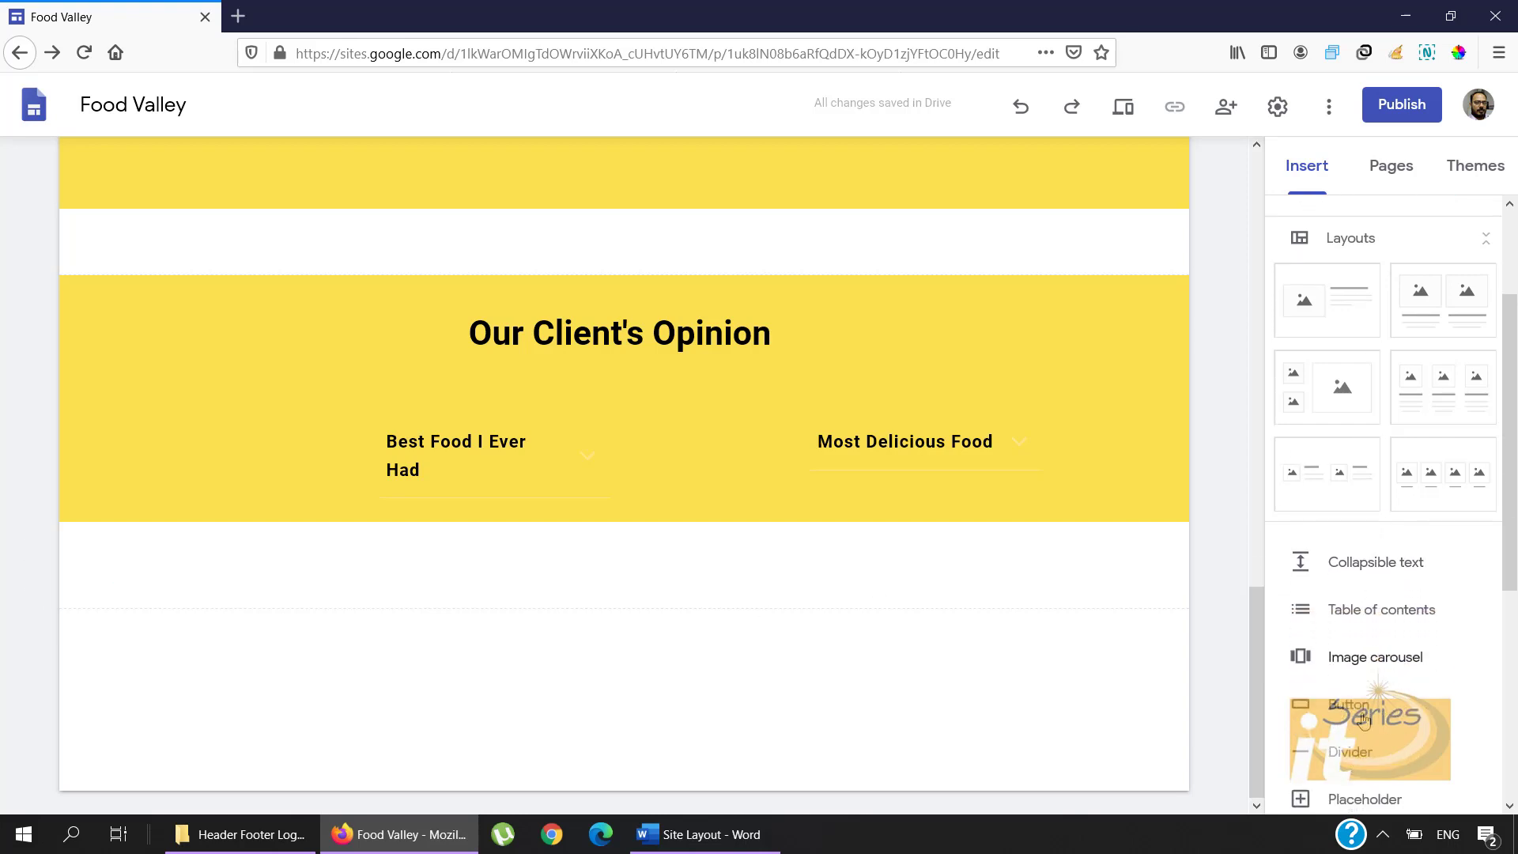
pyautogui.click(1362, 659)
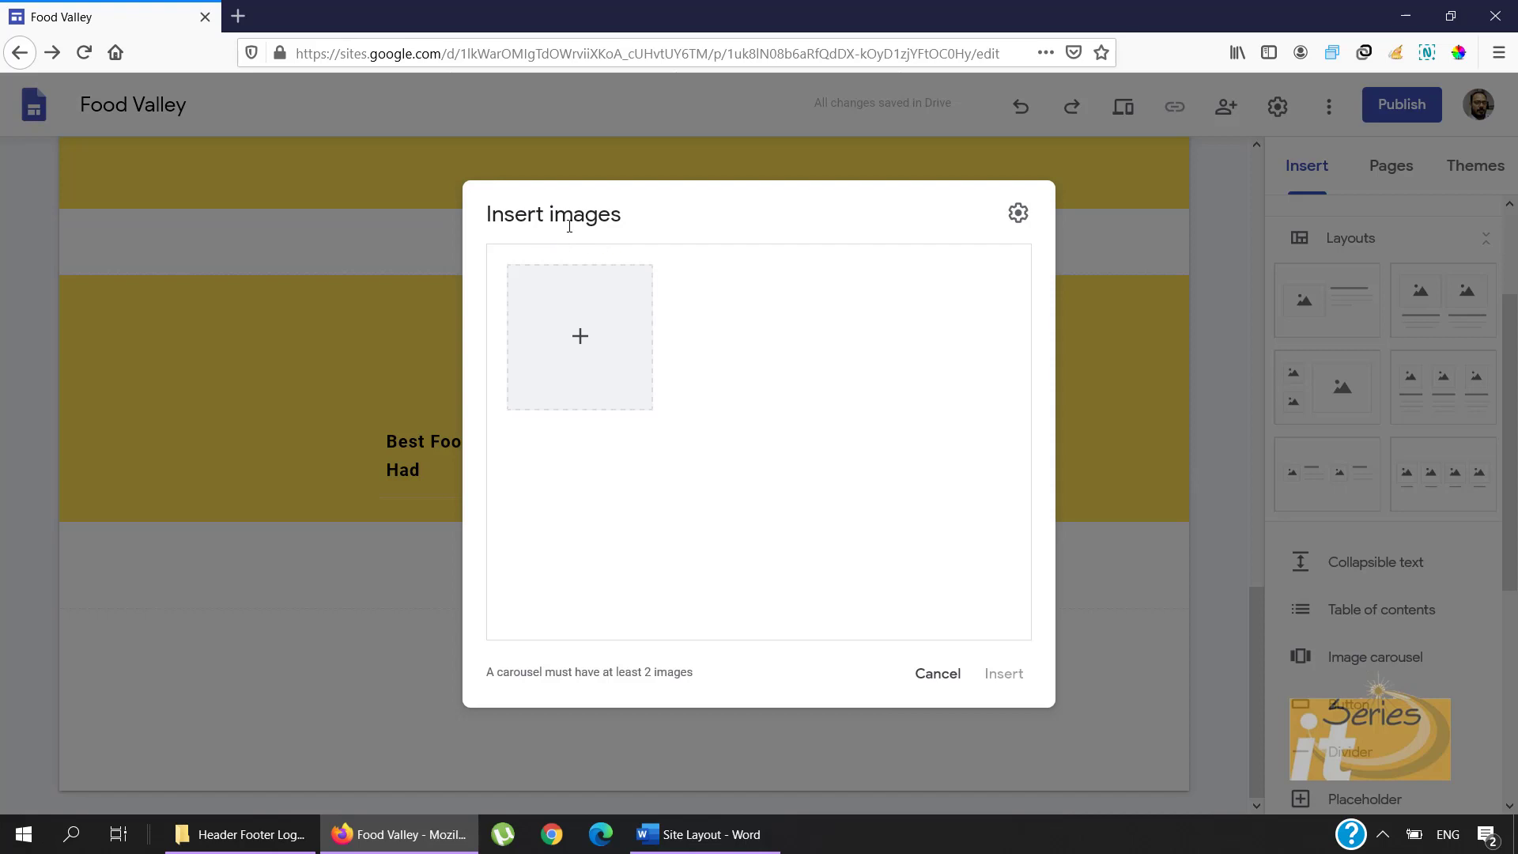
pyautogui.click(580, 336)
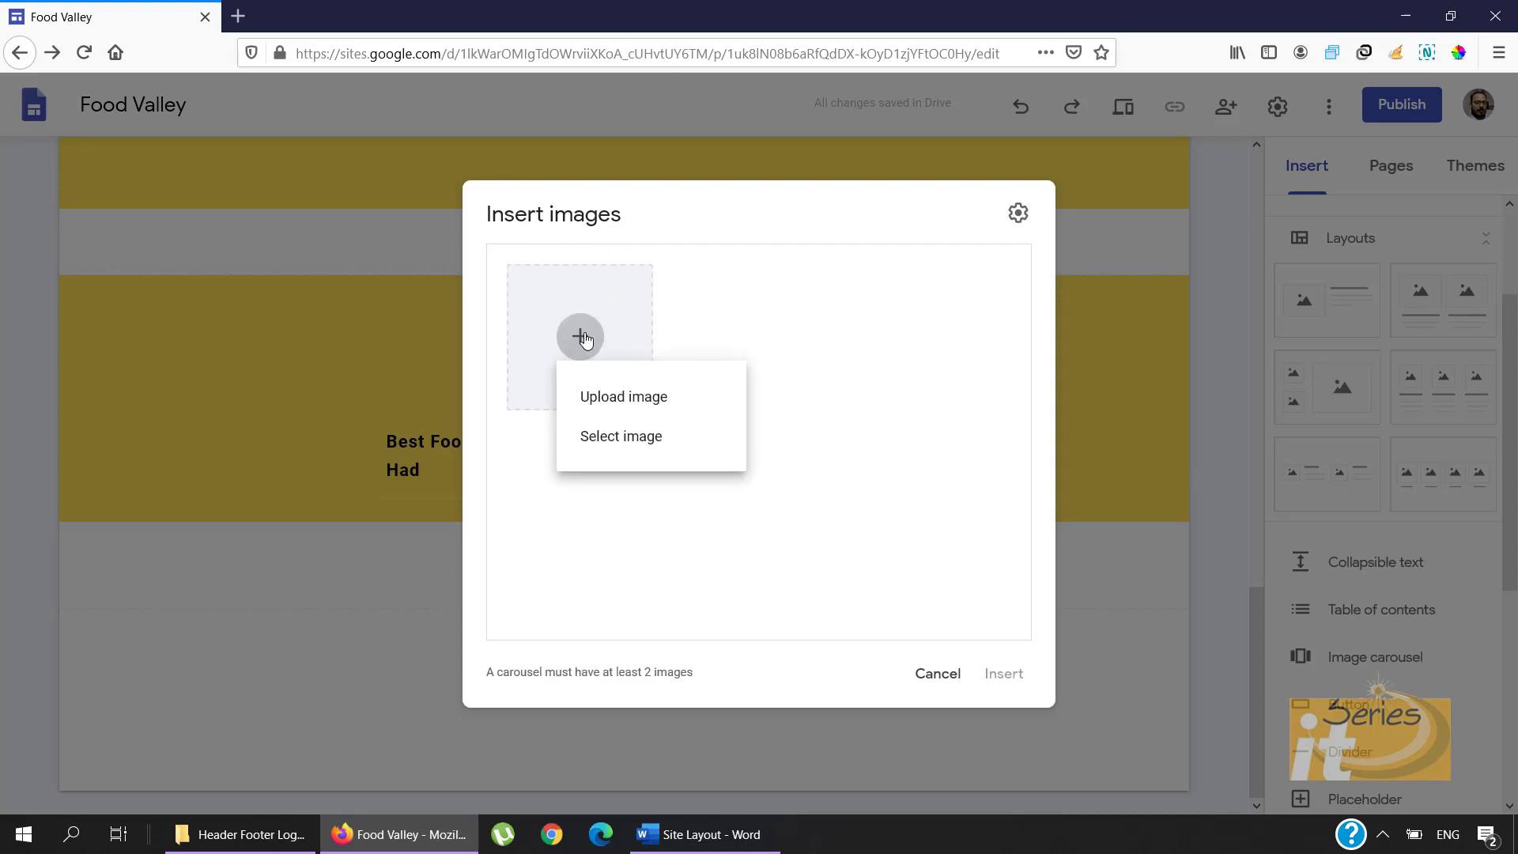
pyautogui.click(599, 396)
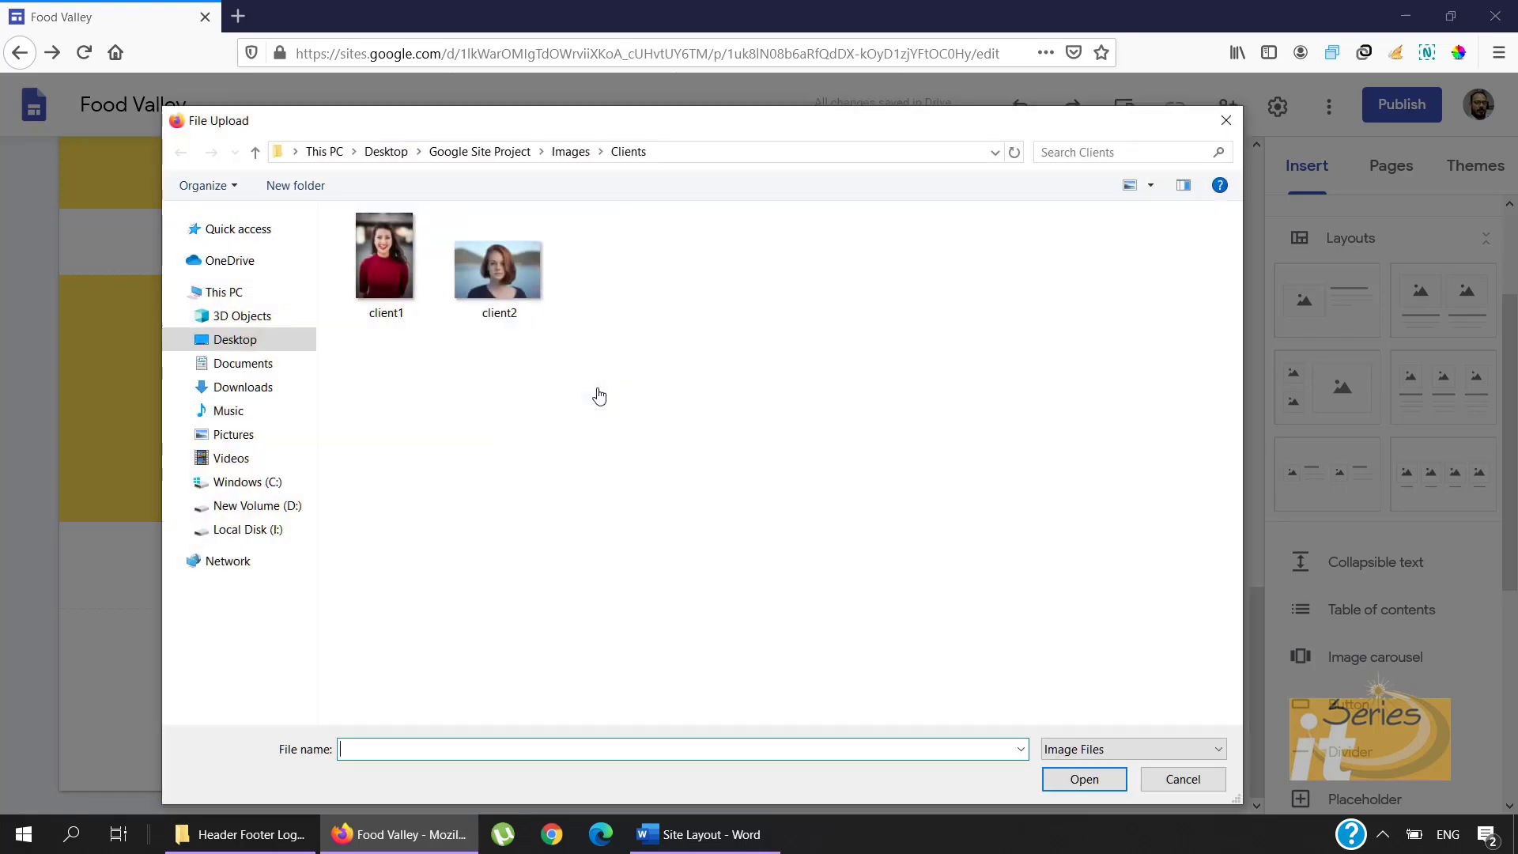
pyautogui.click(254, 151)
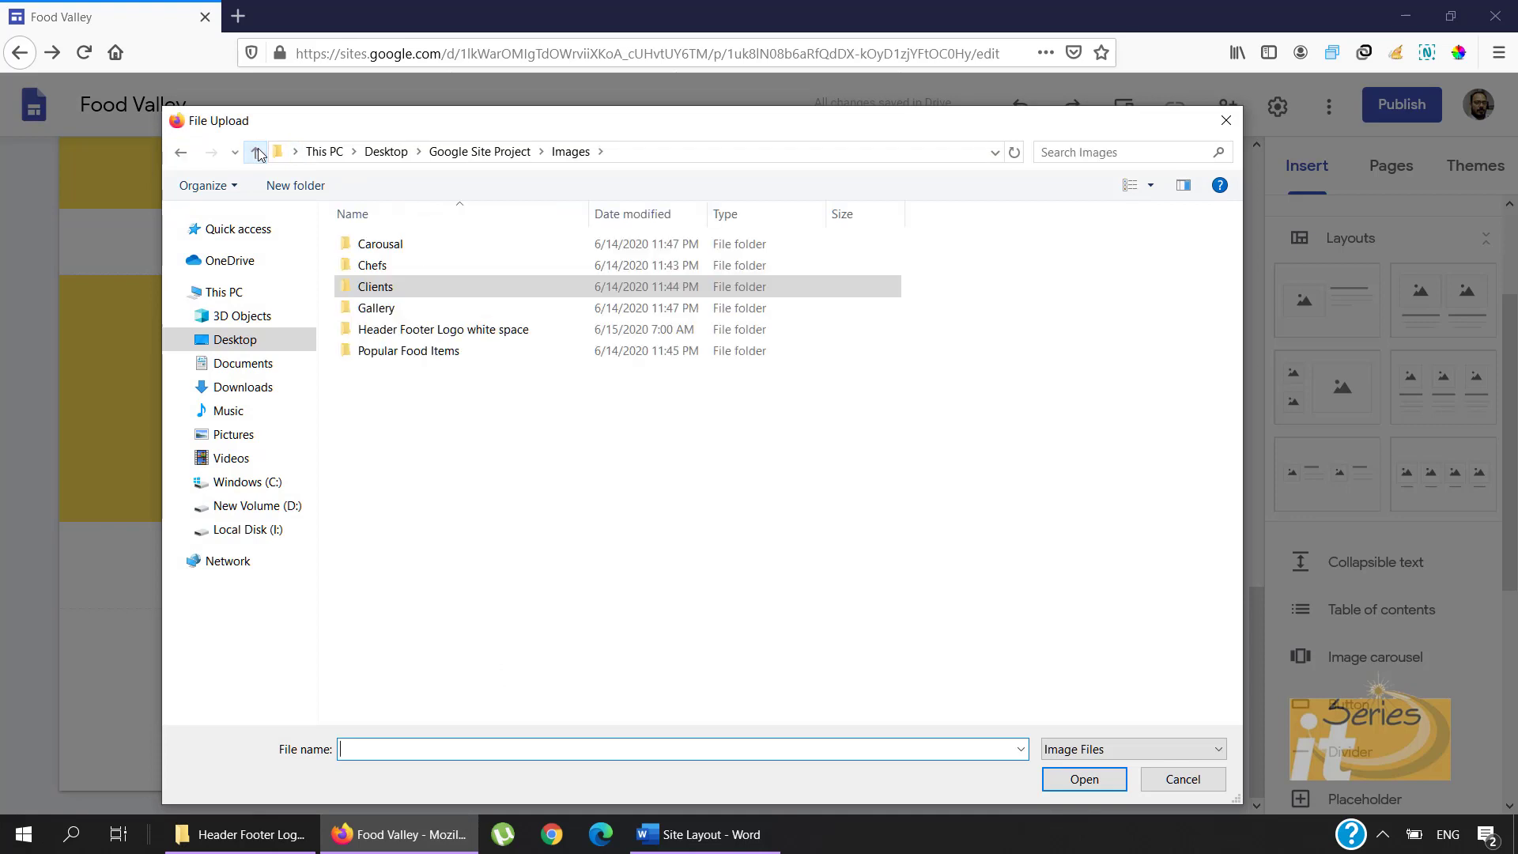
pyautogui.doubleClick(398, 247)
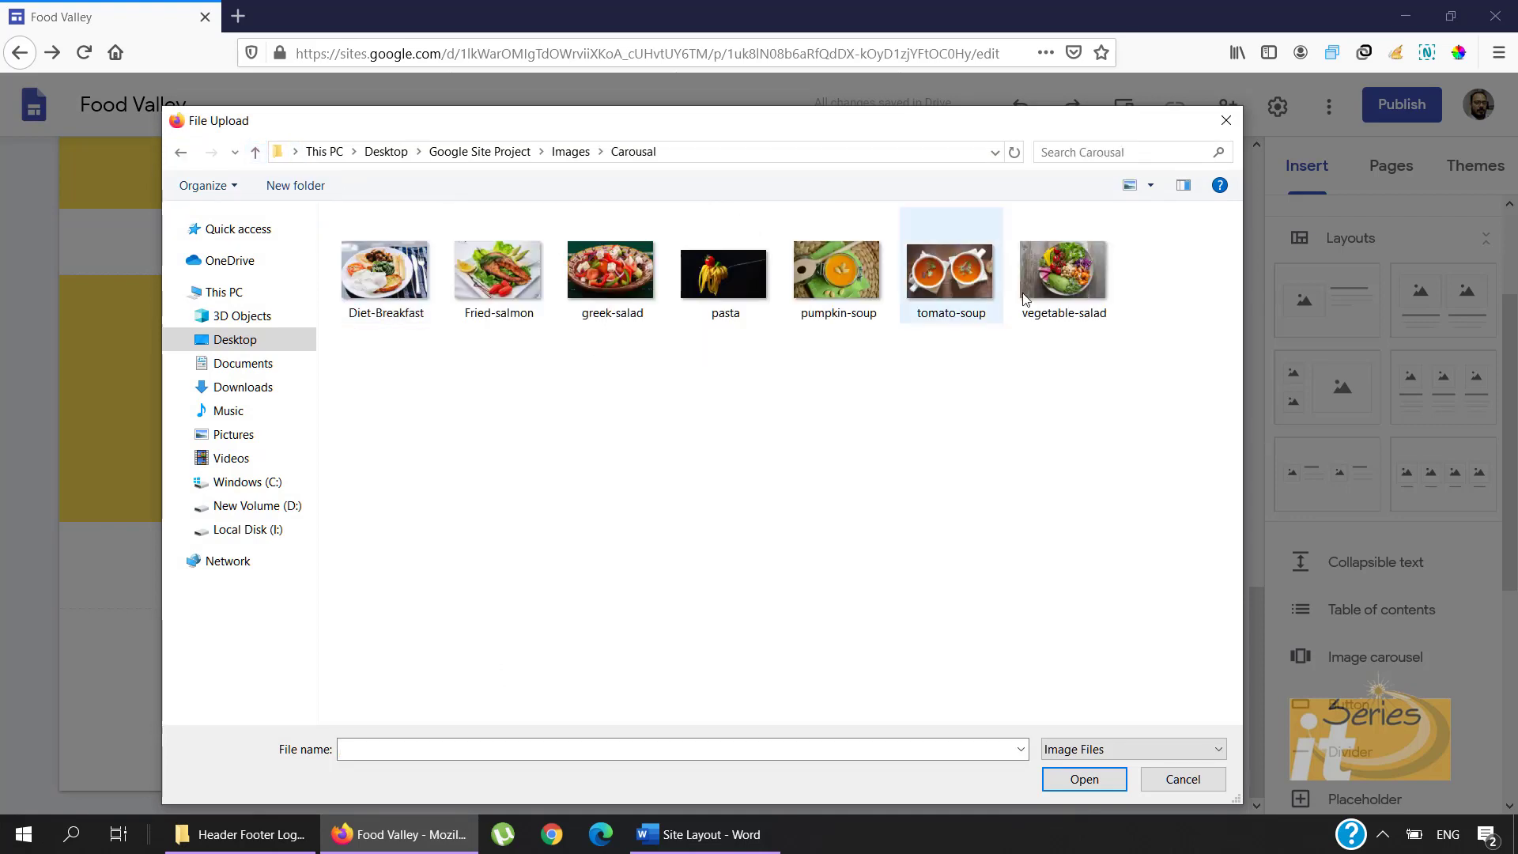
pyautogui.moveTo(1159, 260); pyautogui.dragTo(331, 331)
pyautogui.click(1069, 779)
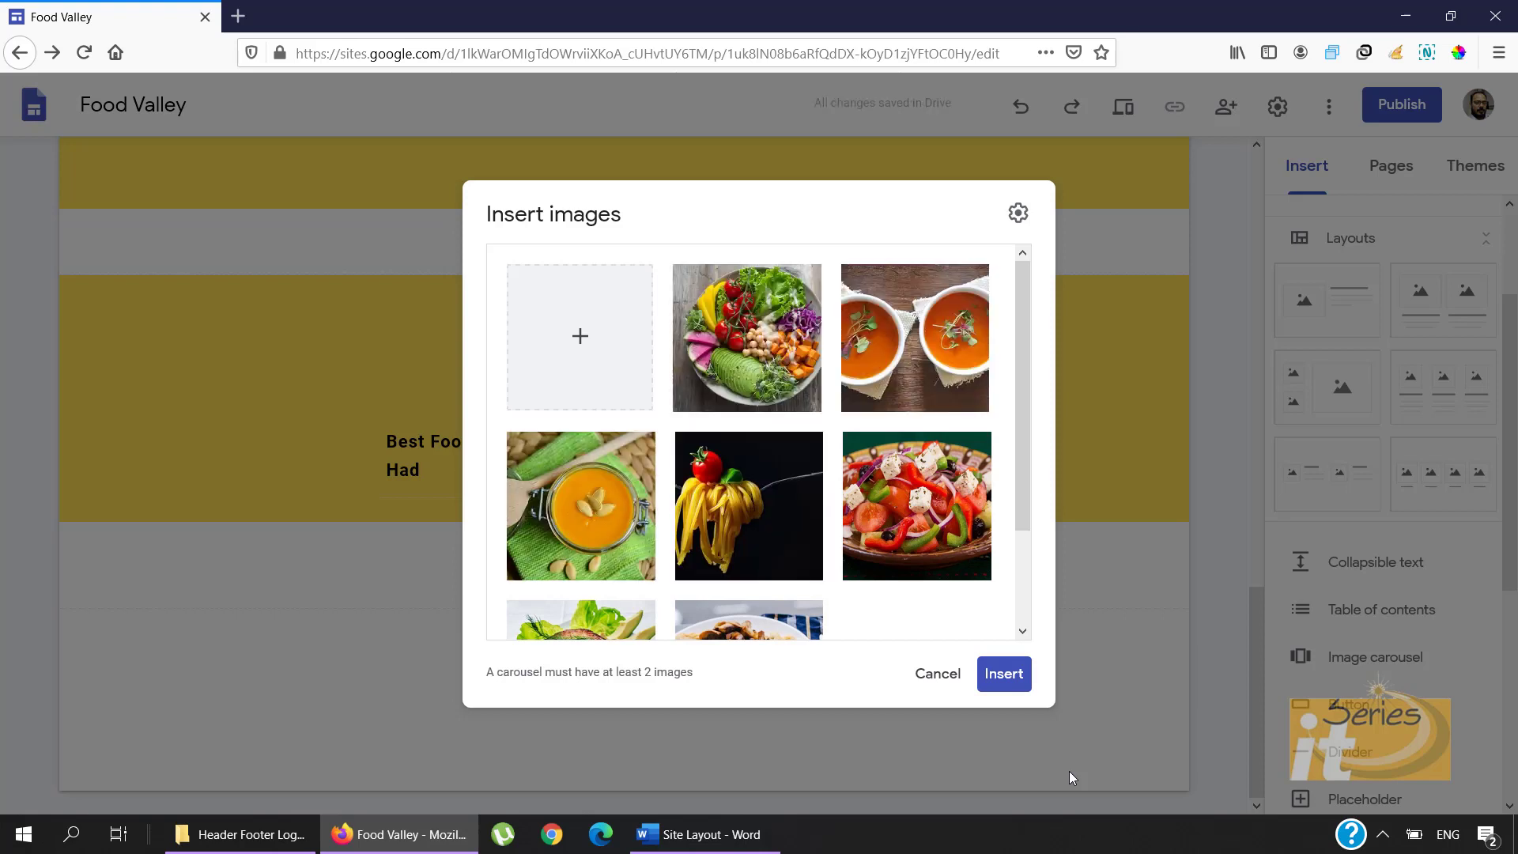
pyautogui.click(1002, 674)
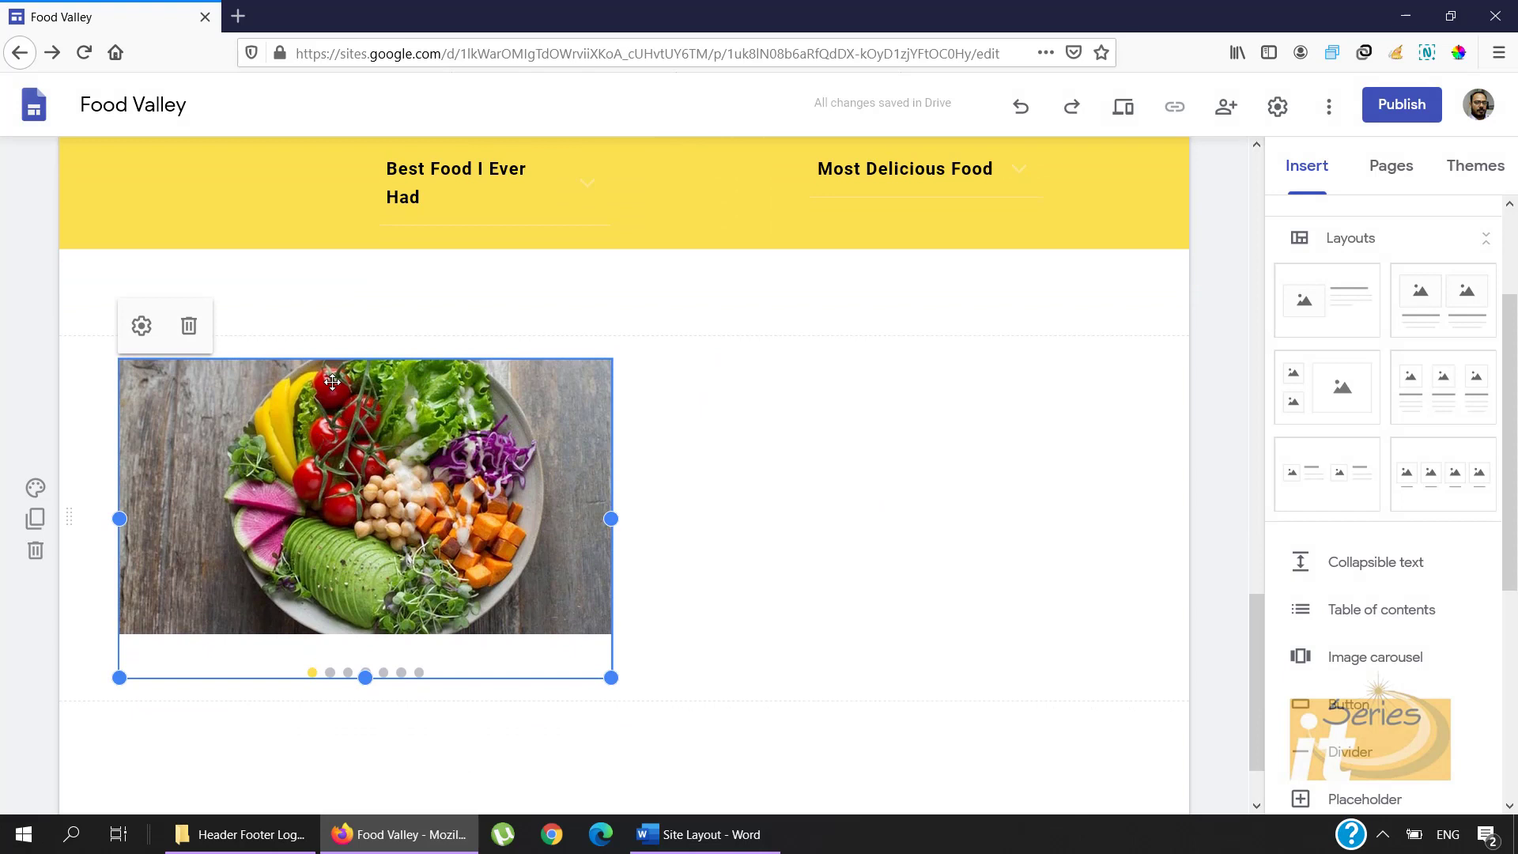
# Step: Give the carousel section the Emphasis 2 background and place a new text box beside the carousel, on its right
pyautogui.click(35, 489)
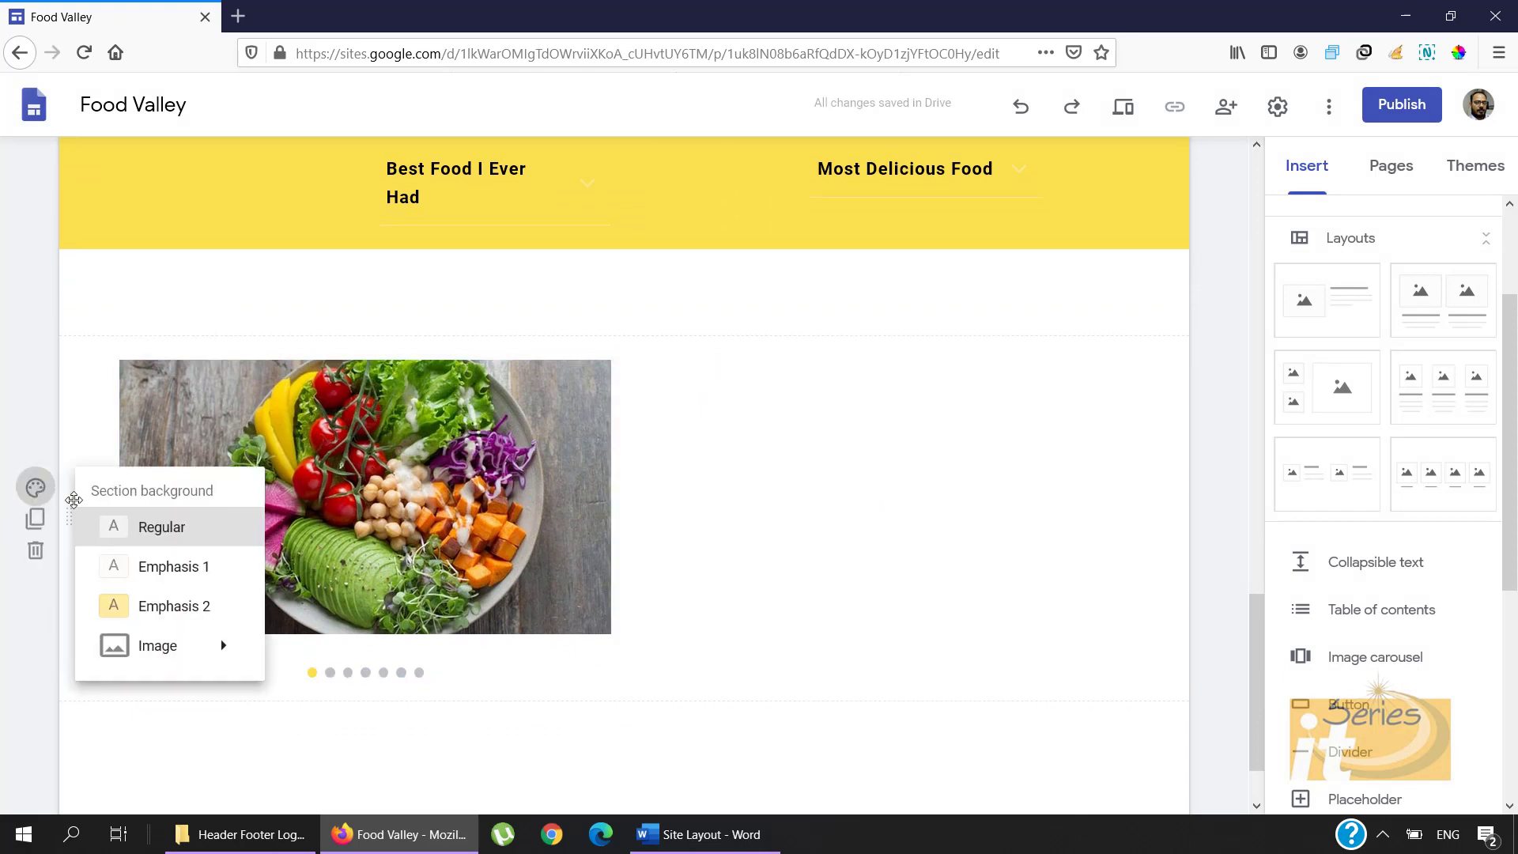
pyautogui.click(148, 610)
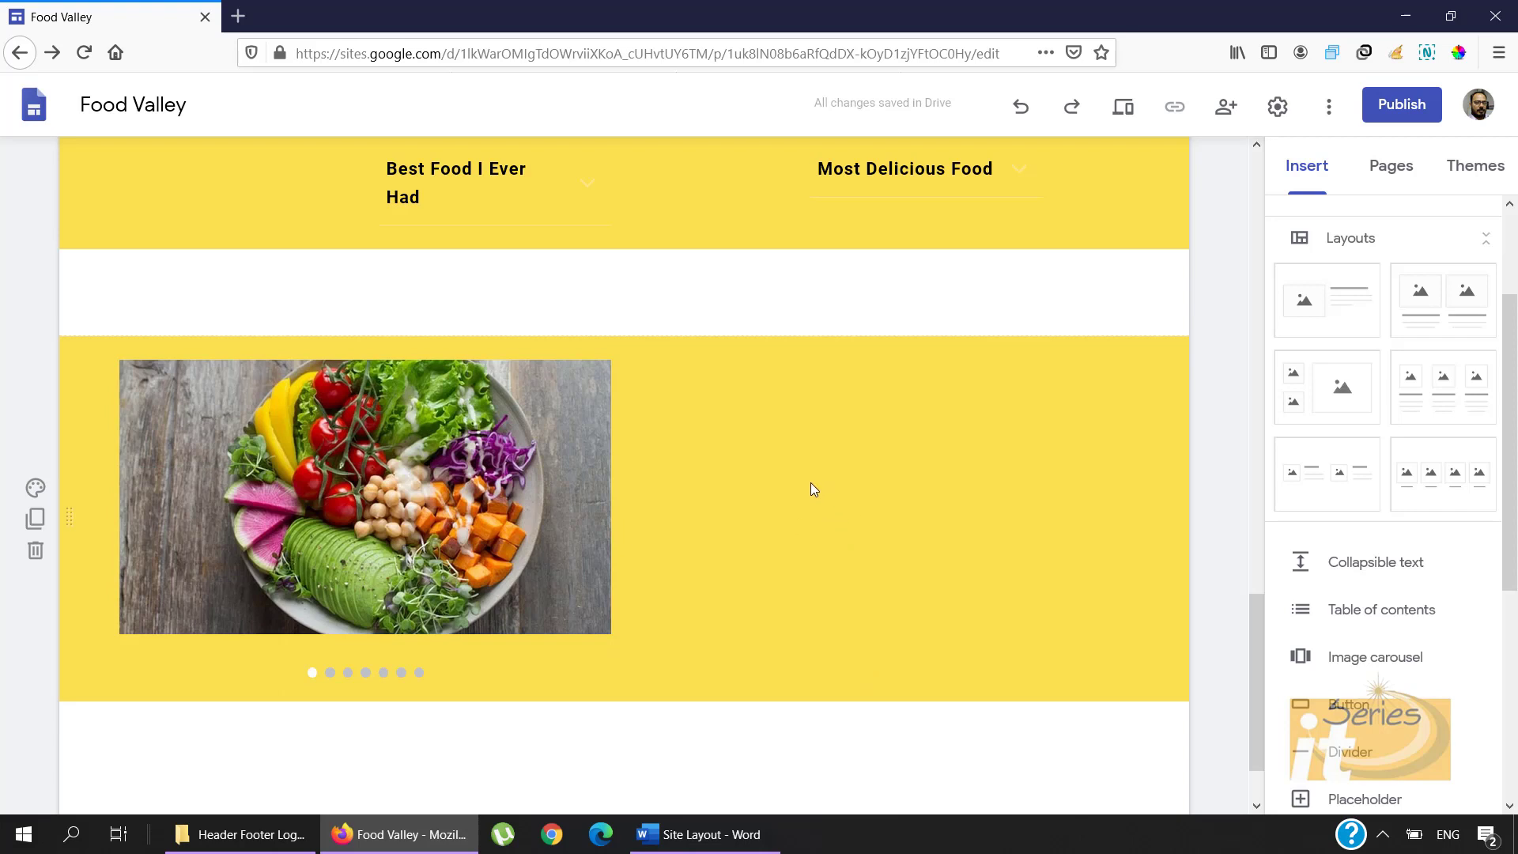
pyautogui.scroll(3, 1337, 569)
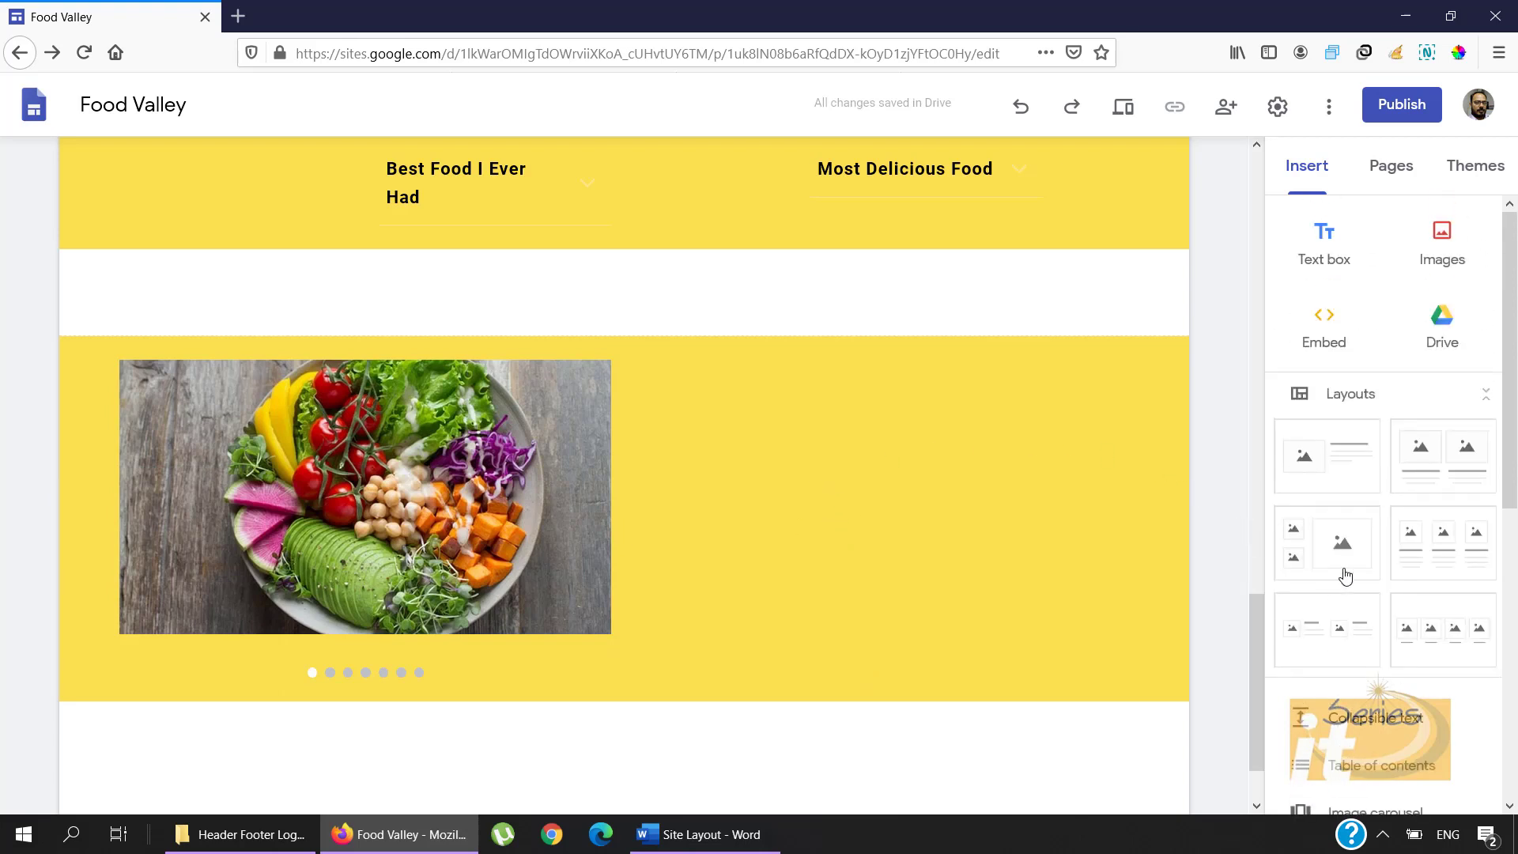
pyautogui.click(1327, 241)
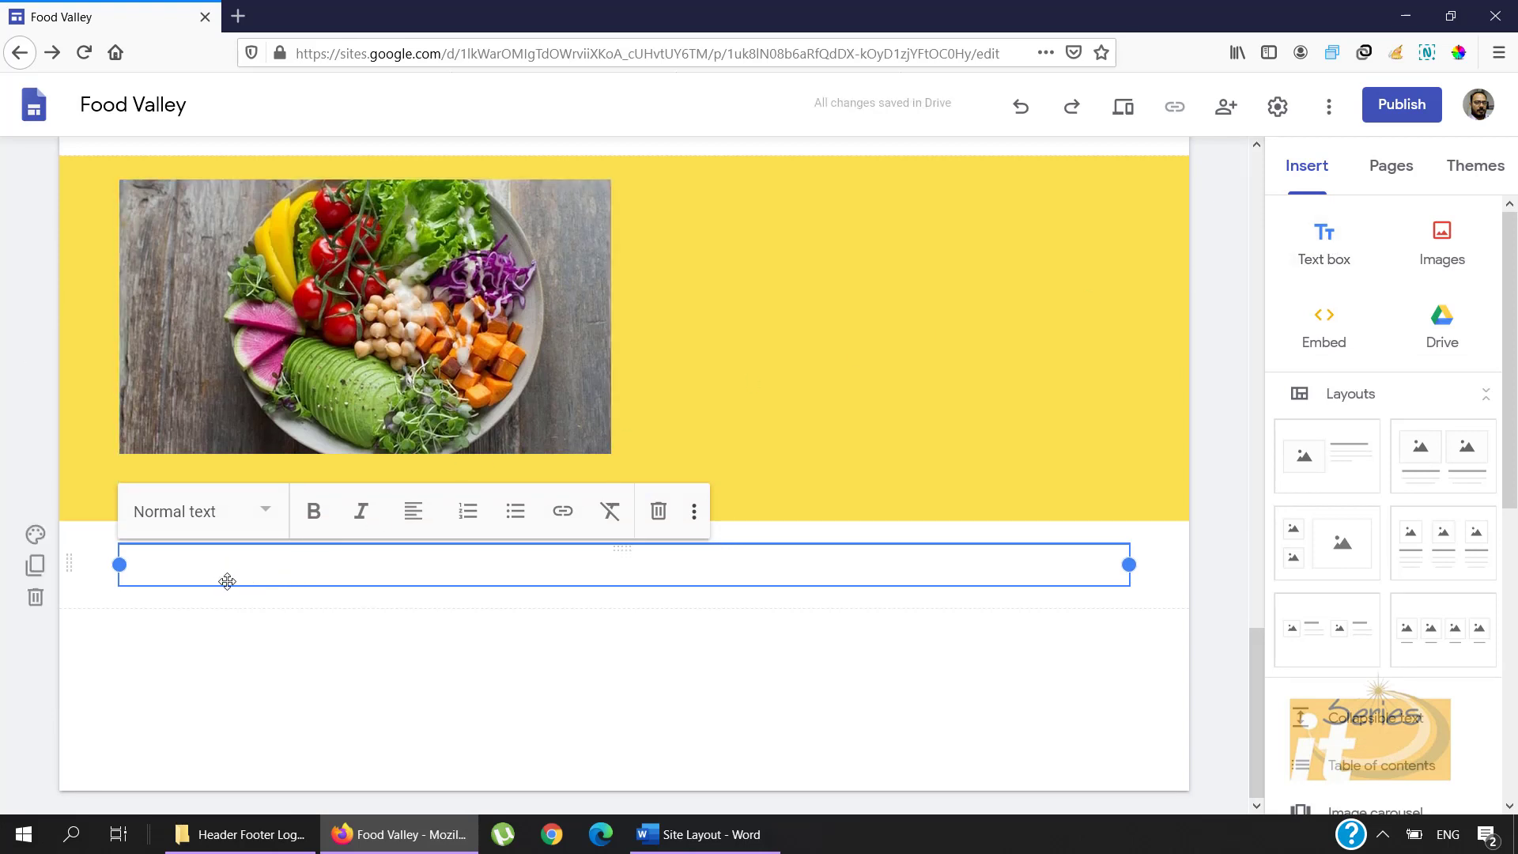
pyautogui.moveTo(227, 581); pyautogui.dragTo(658, 487)
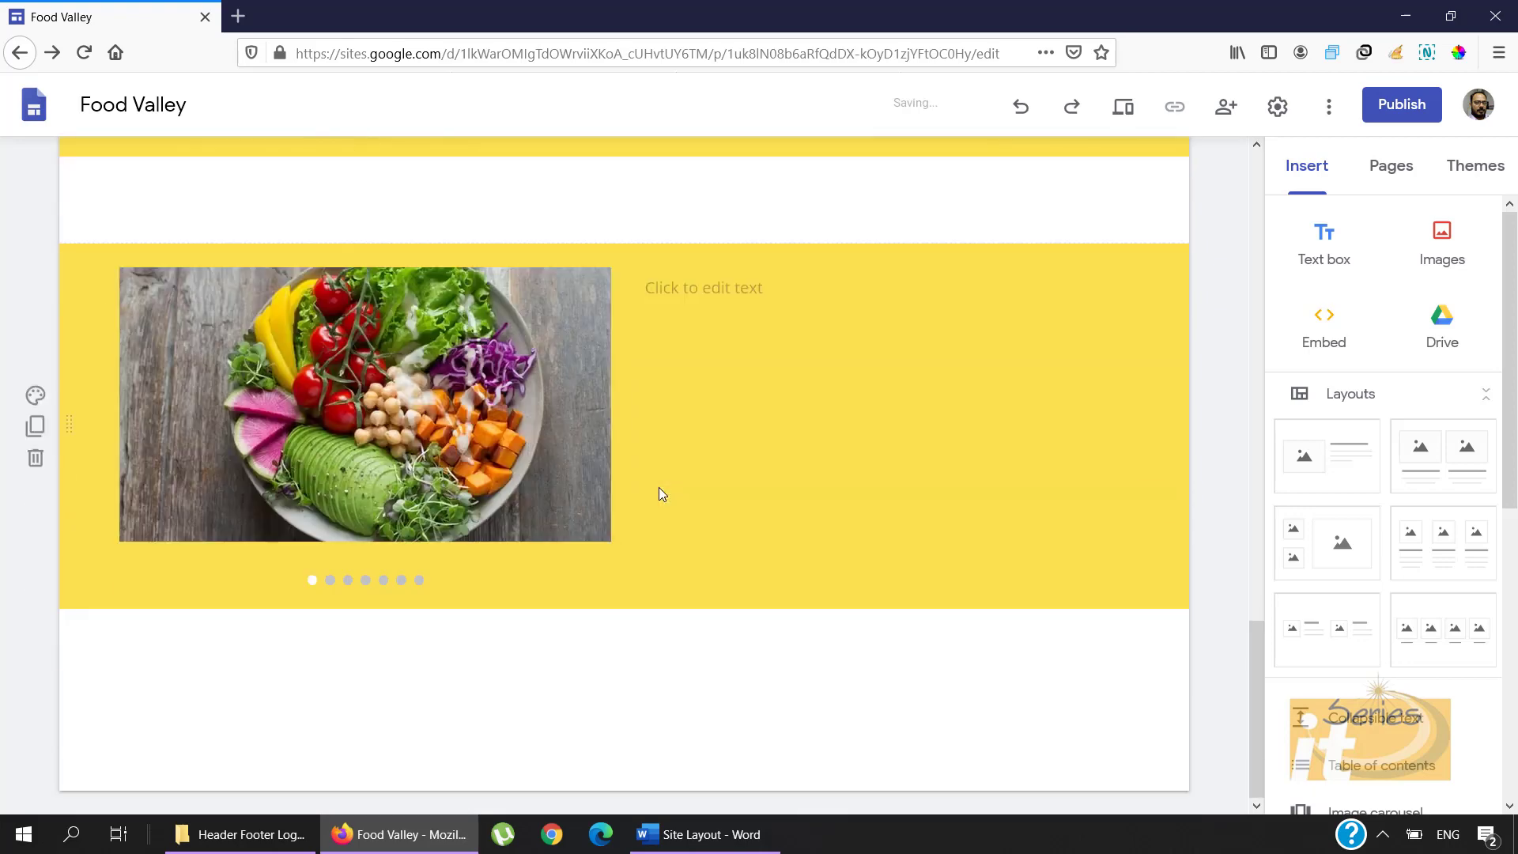
# Step: Copy the "We offer a wide range of dishes" paragraph from the Word layout into the text box beside the carousel
pyautogui.click(707, 287)
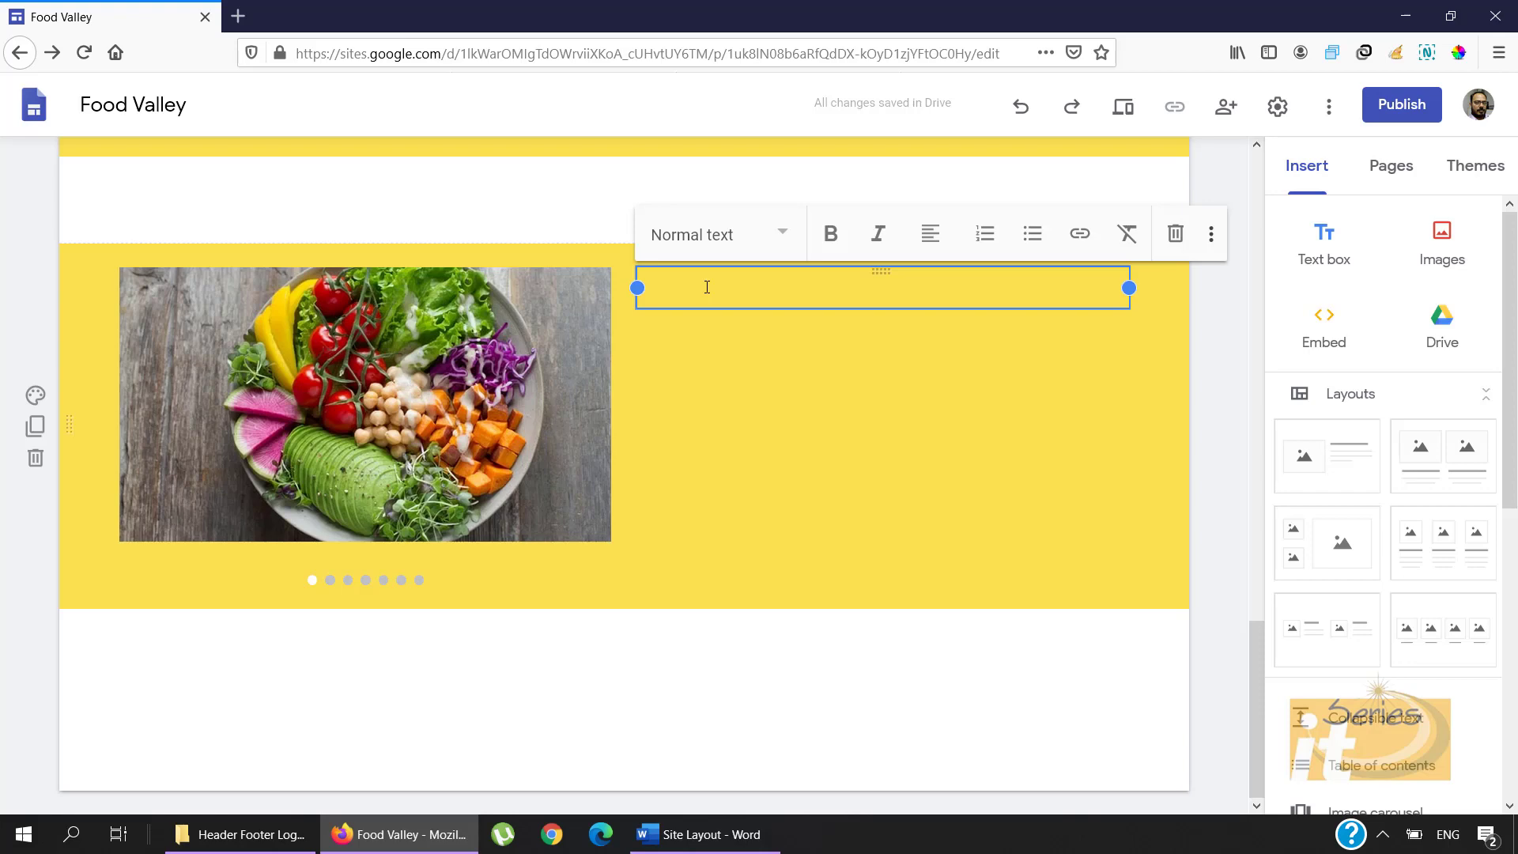
pyautogui.click(712, 836)
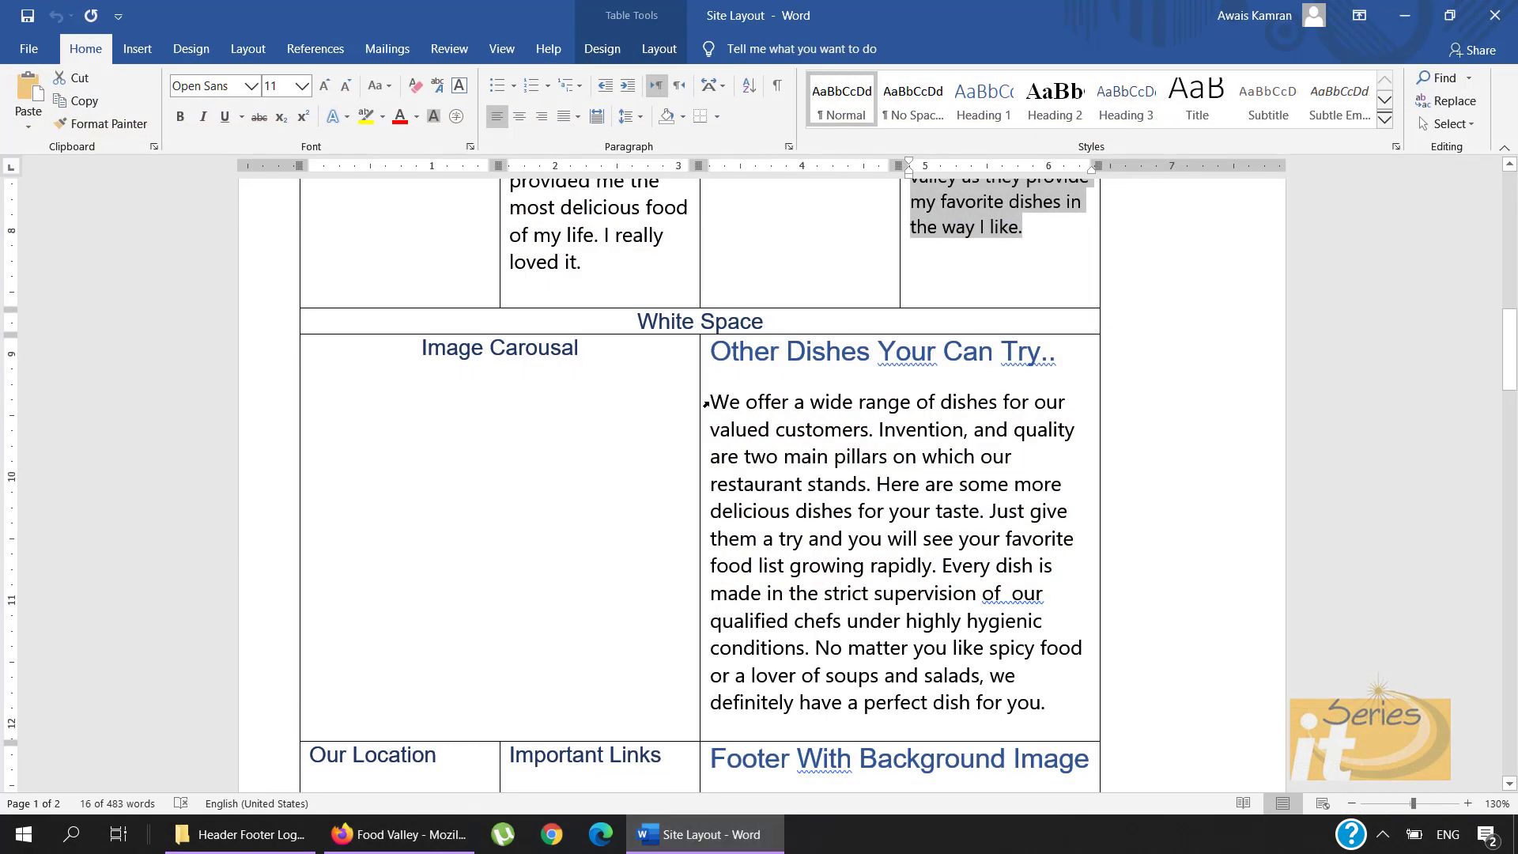
pyautogui.moveTo(712, 403); pyautogui.dragTo(1050, 734)
pyautogui.hotkey('ctrl', 'c')
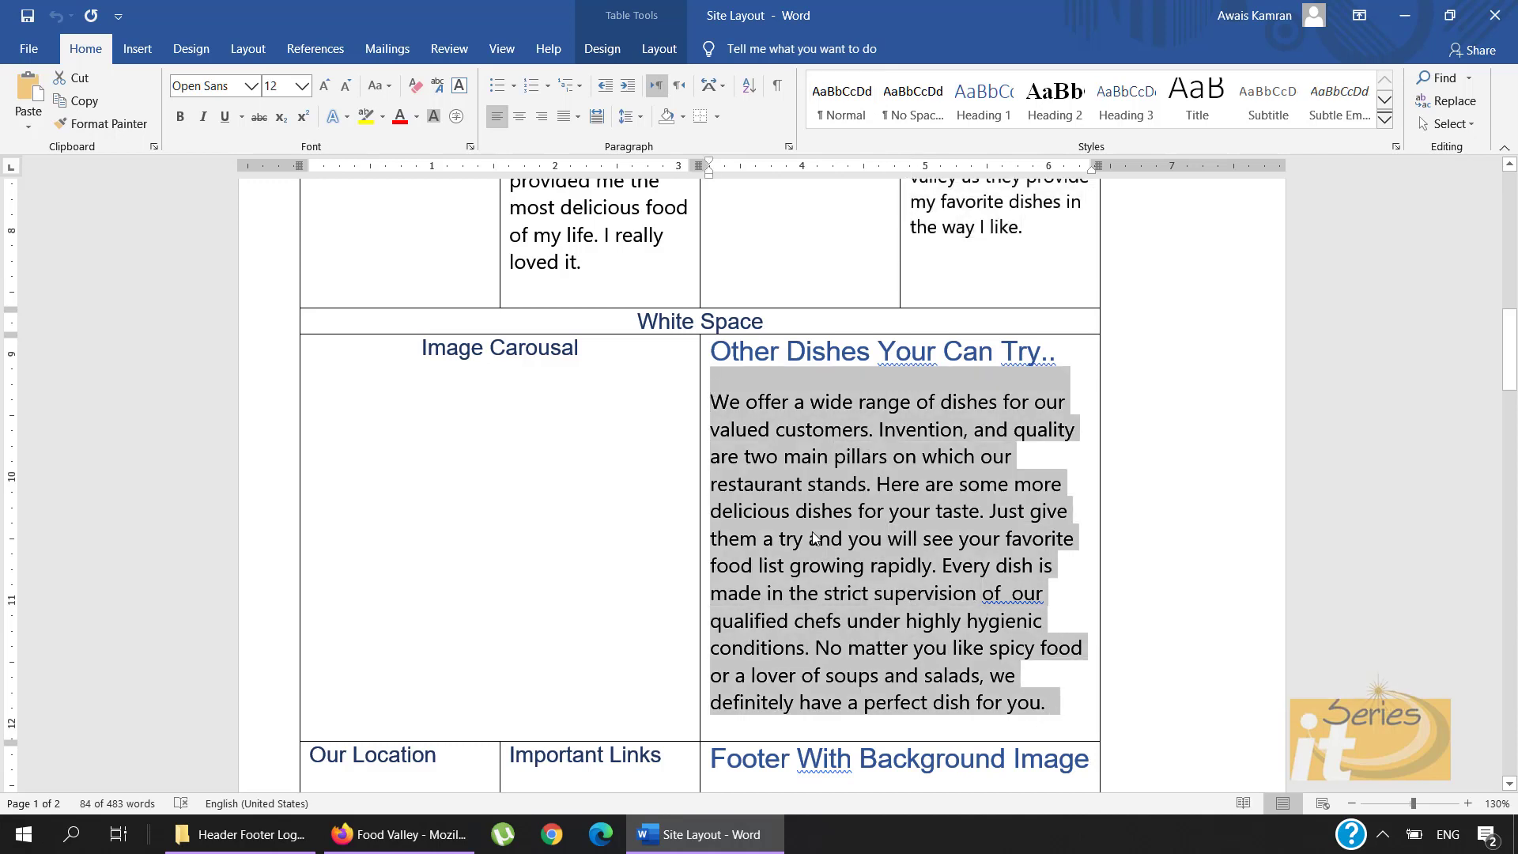
pyautogui.click(436, 839)
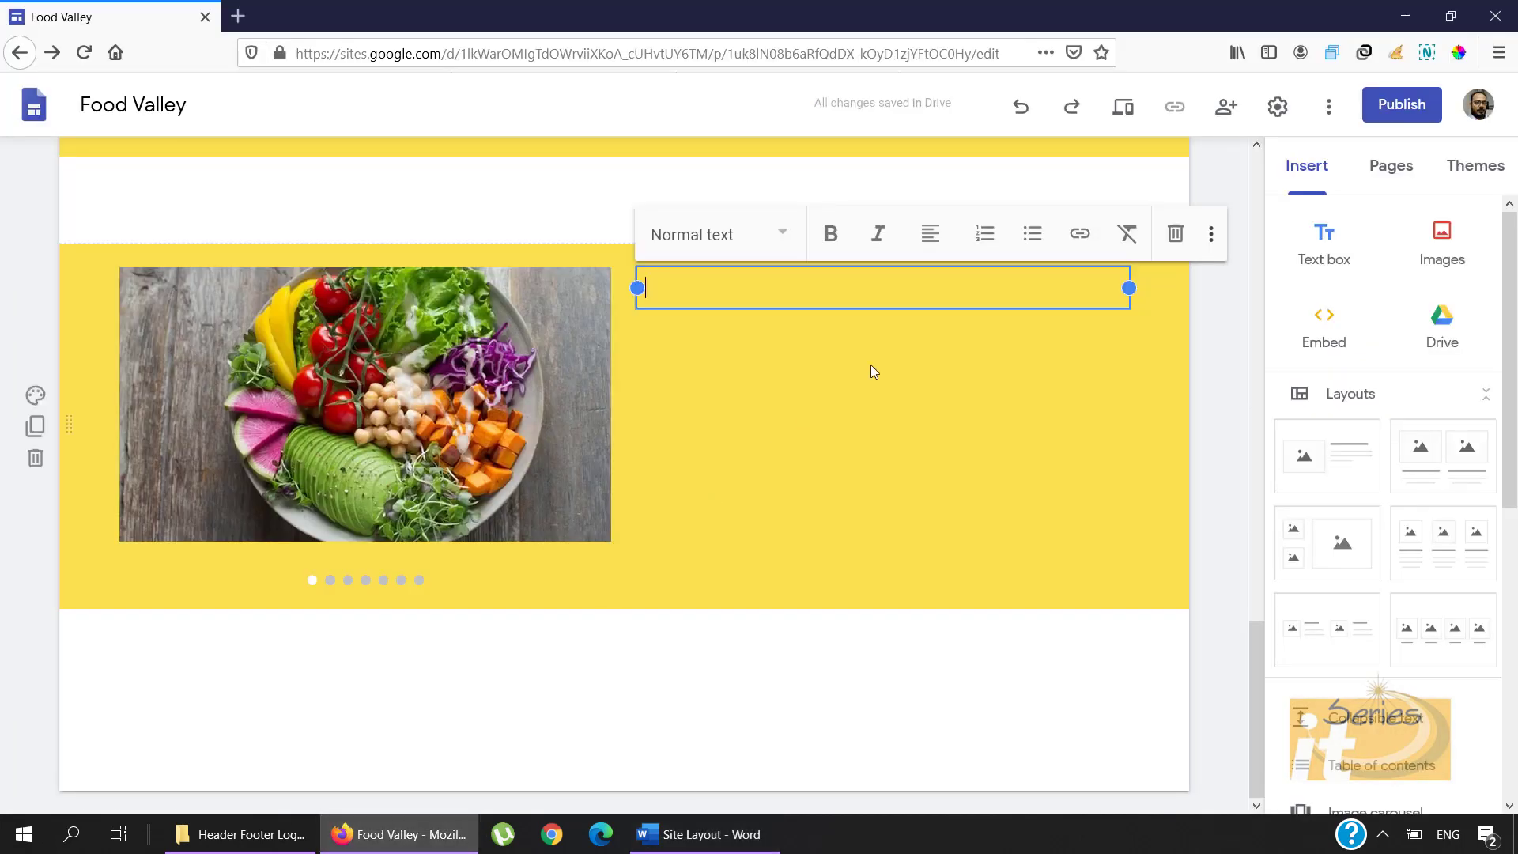
pyautogui.hotkey('ctrl', 'v')
pyautogui.scroll(3, 793, 349)
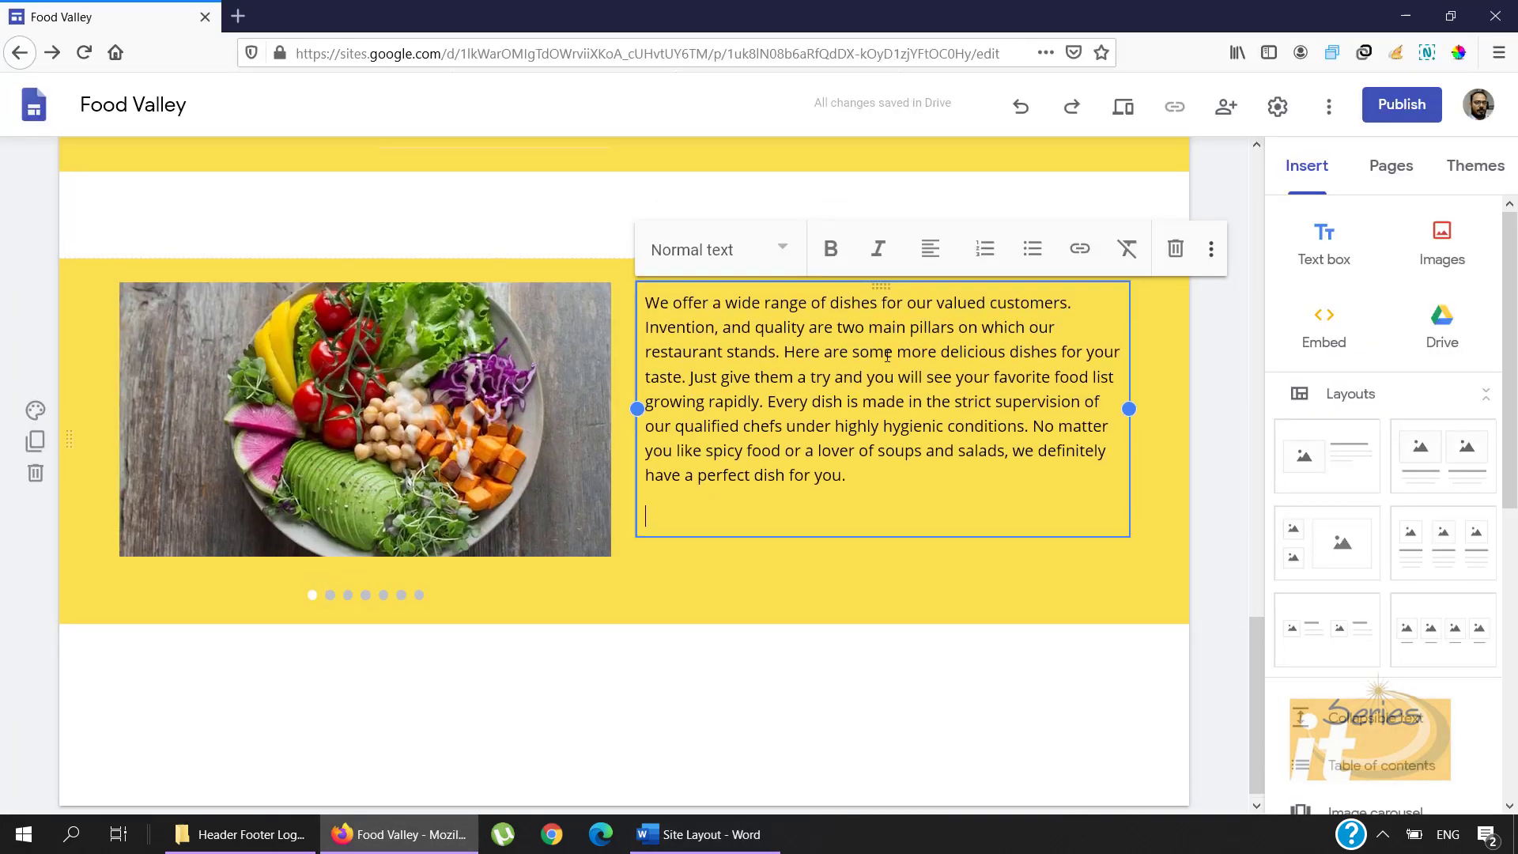
# Step: Add the heading line "Other Dishes You Can Try.." above the paragraph beside the image carousel, checking its wording in the Word layout
pyautogui.click(651, 408)
pyautogui.press('Return')
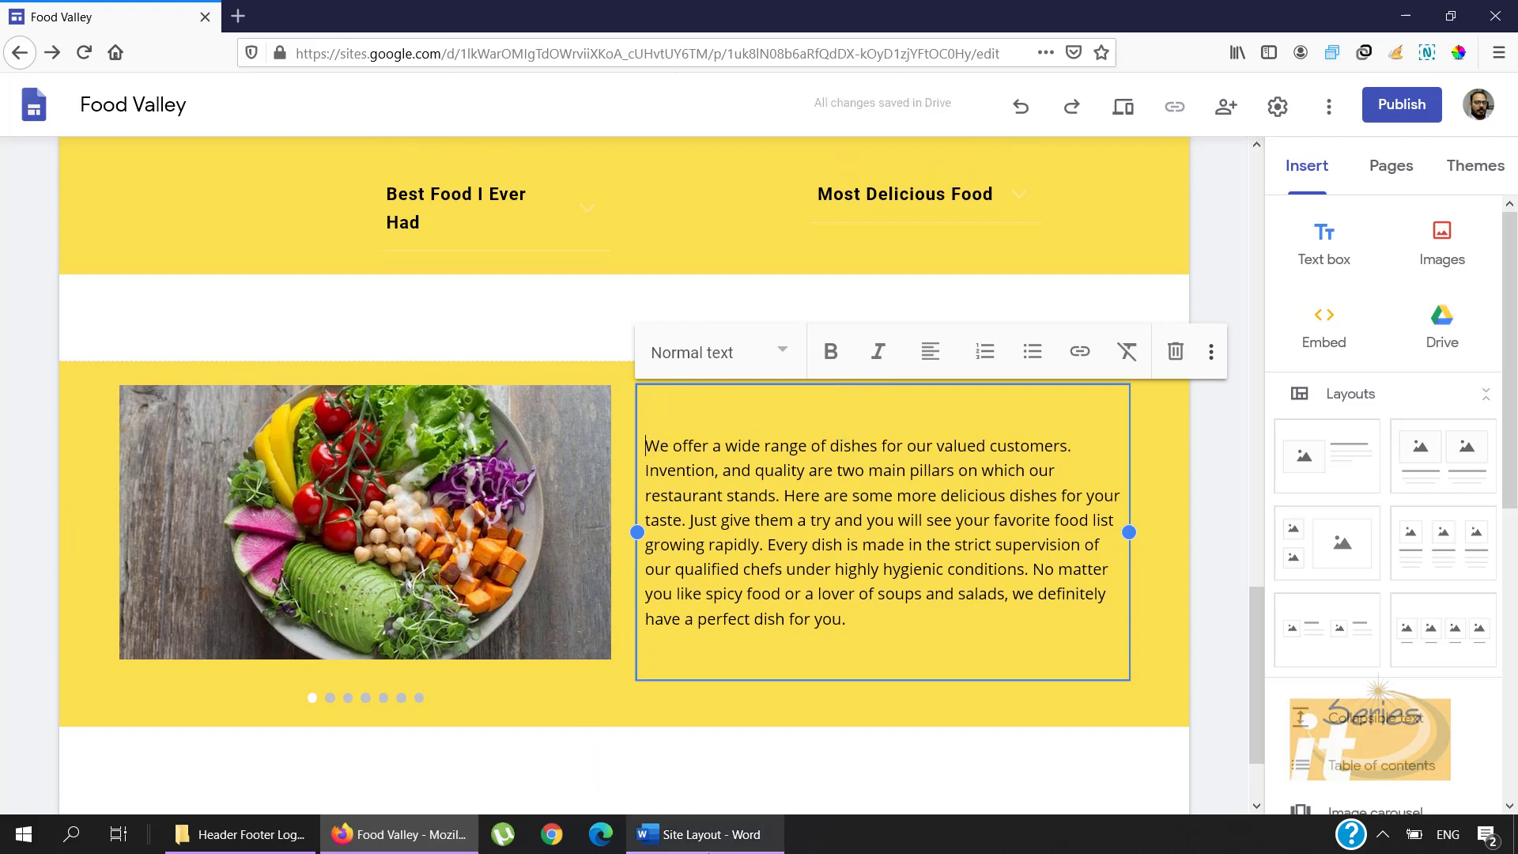
pyautogui.click(700, 839)
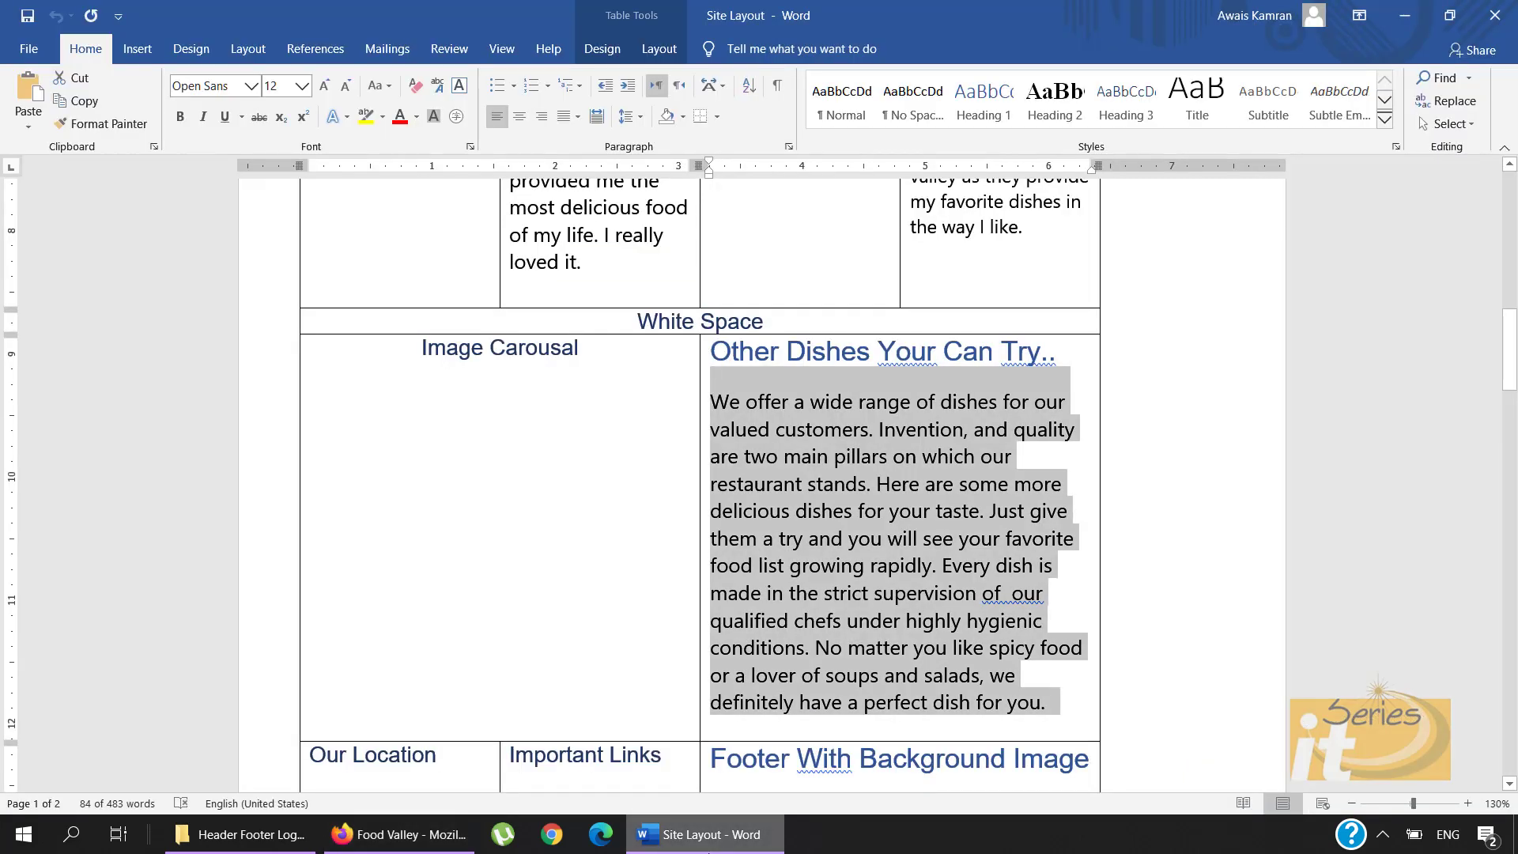
pyautogui.click(710, 843)
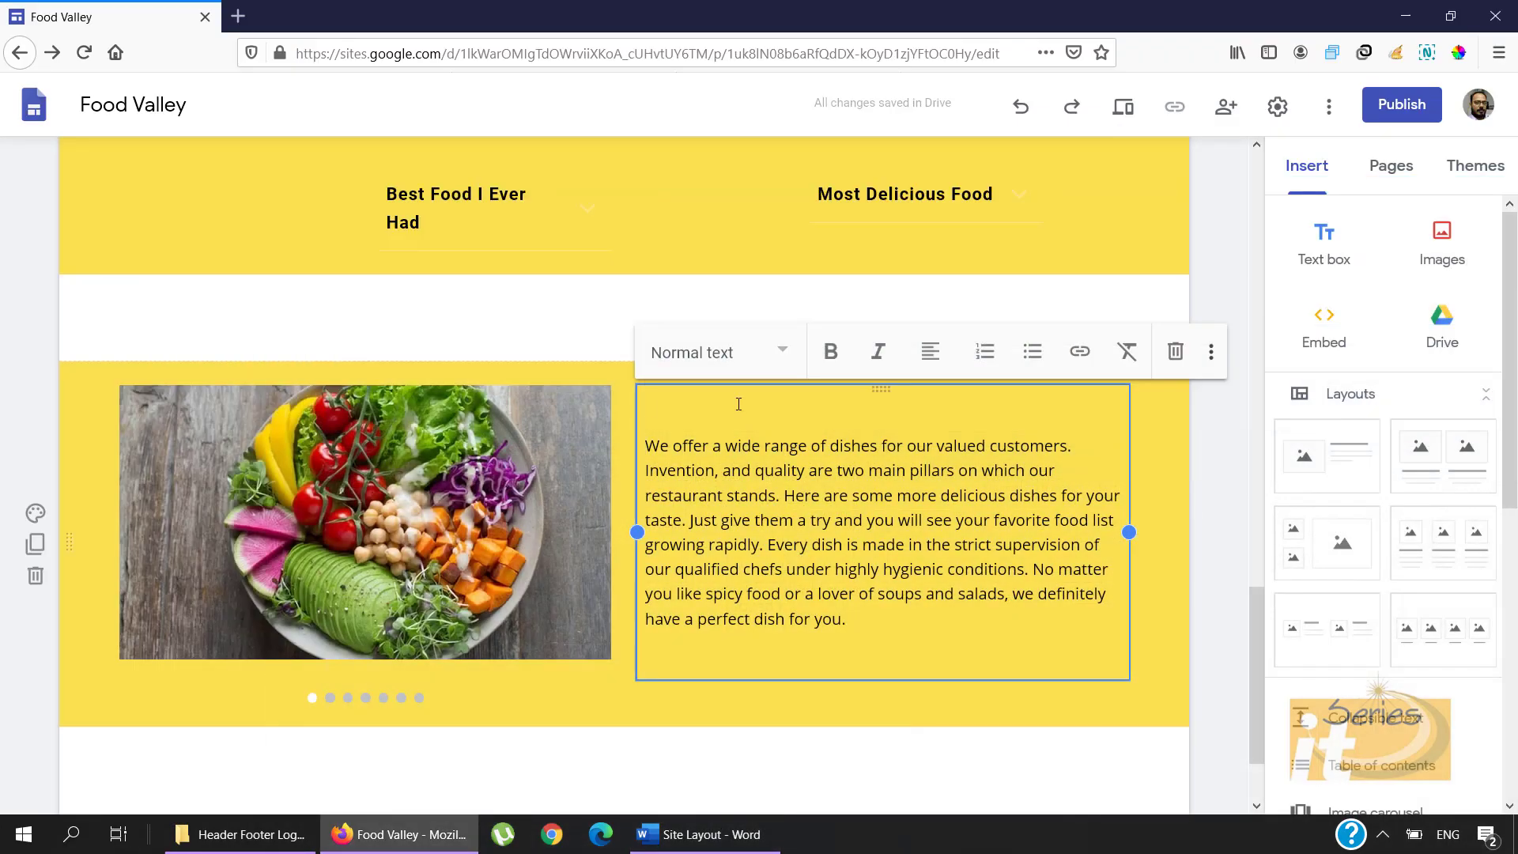
pyautogui.write('Other Dises')
pyautogui.press('BackSpace')
pyautogui.press('BackSpace')
pyautogui.write('hes')
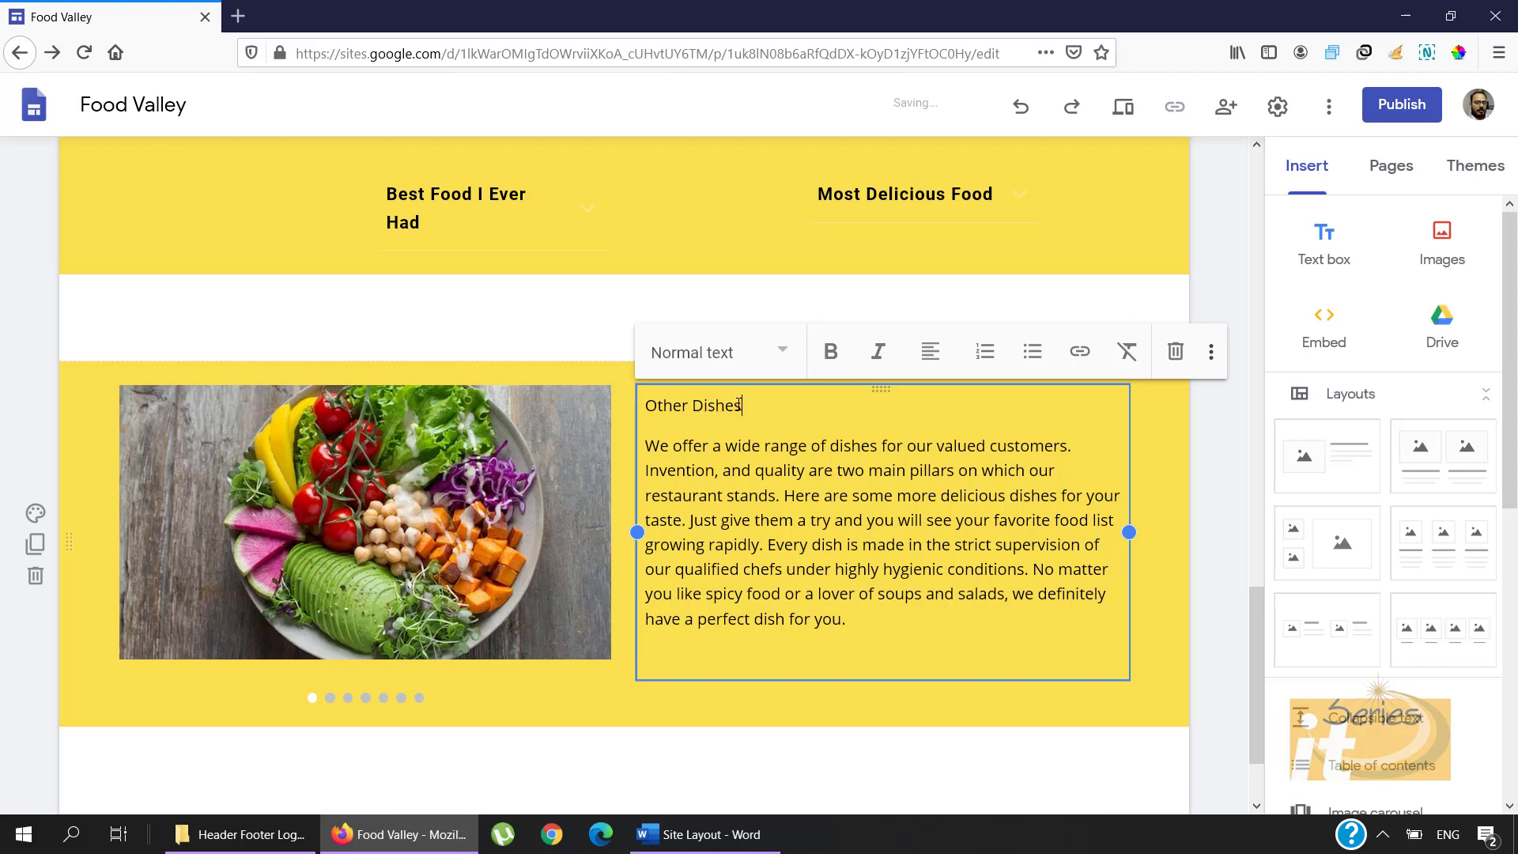
pyautogui.write(' You Can Try..')
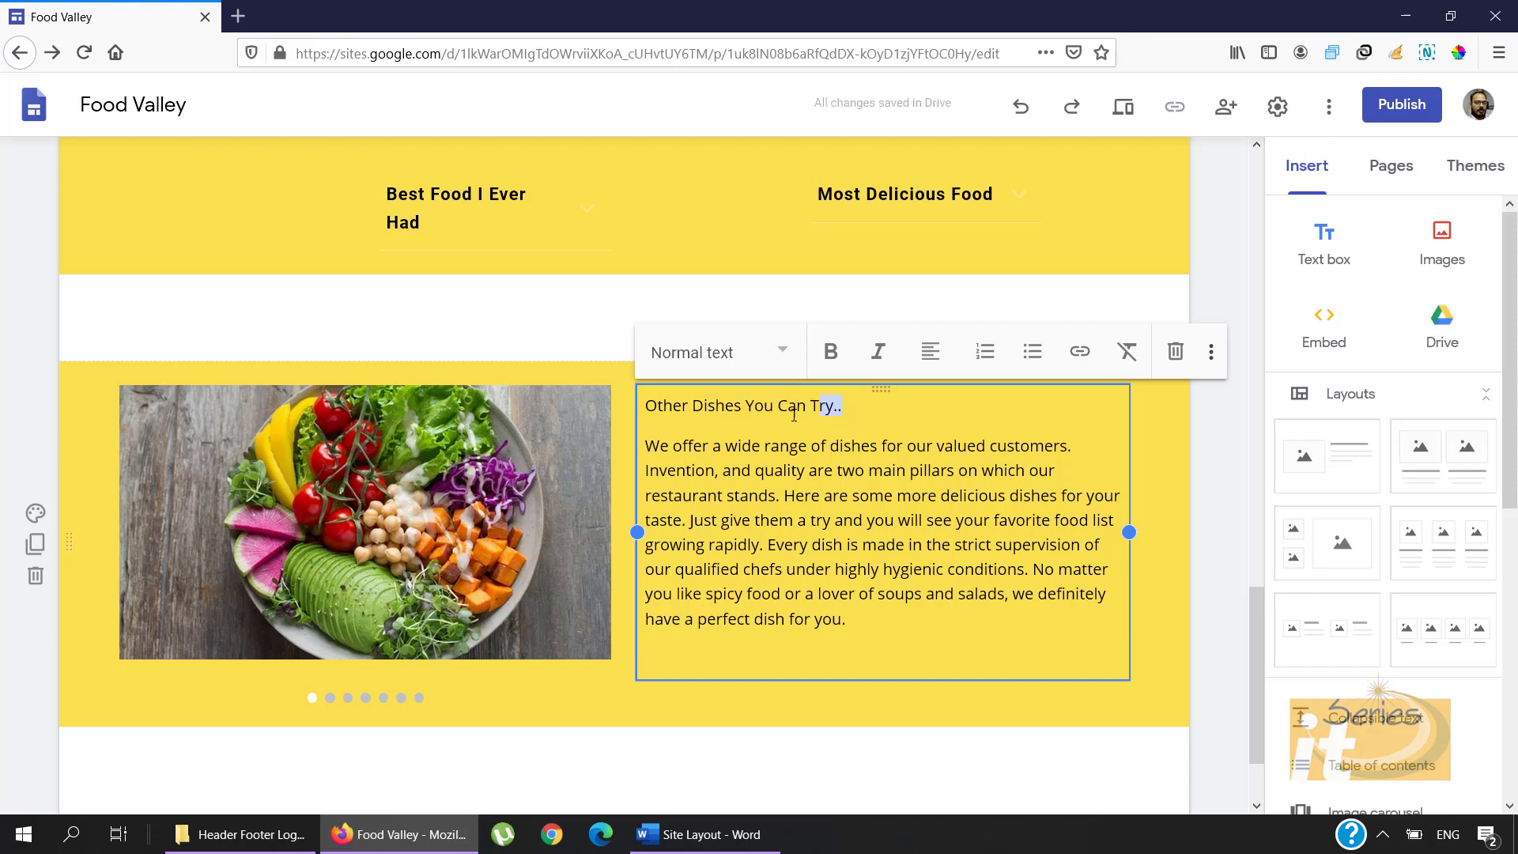
# Step: Format the "Other Dishes You Can Try.." heading with the Title style in bold
pyautogui.moveTo(674, 407); pyautogui.dragTo(642, 406)
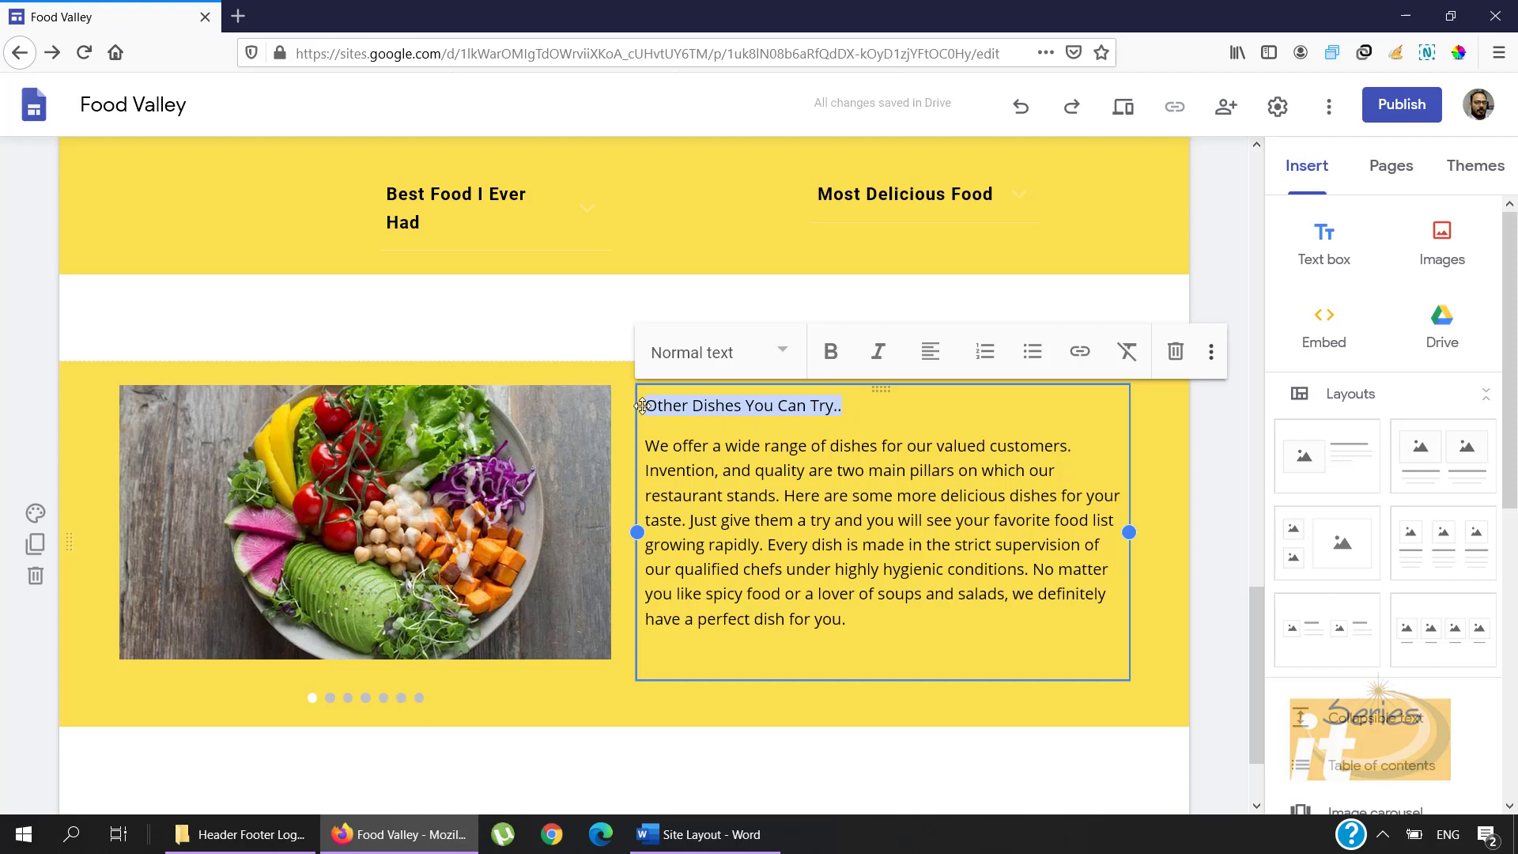
pyautogui.click(781, 352)
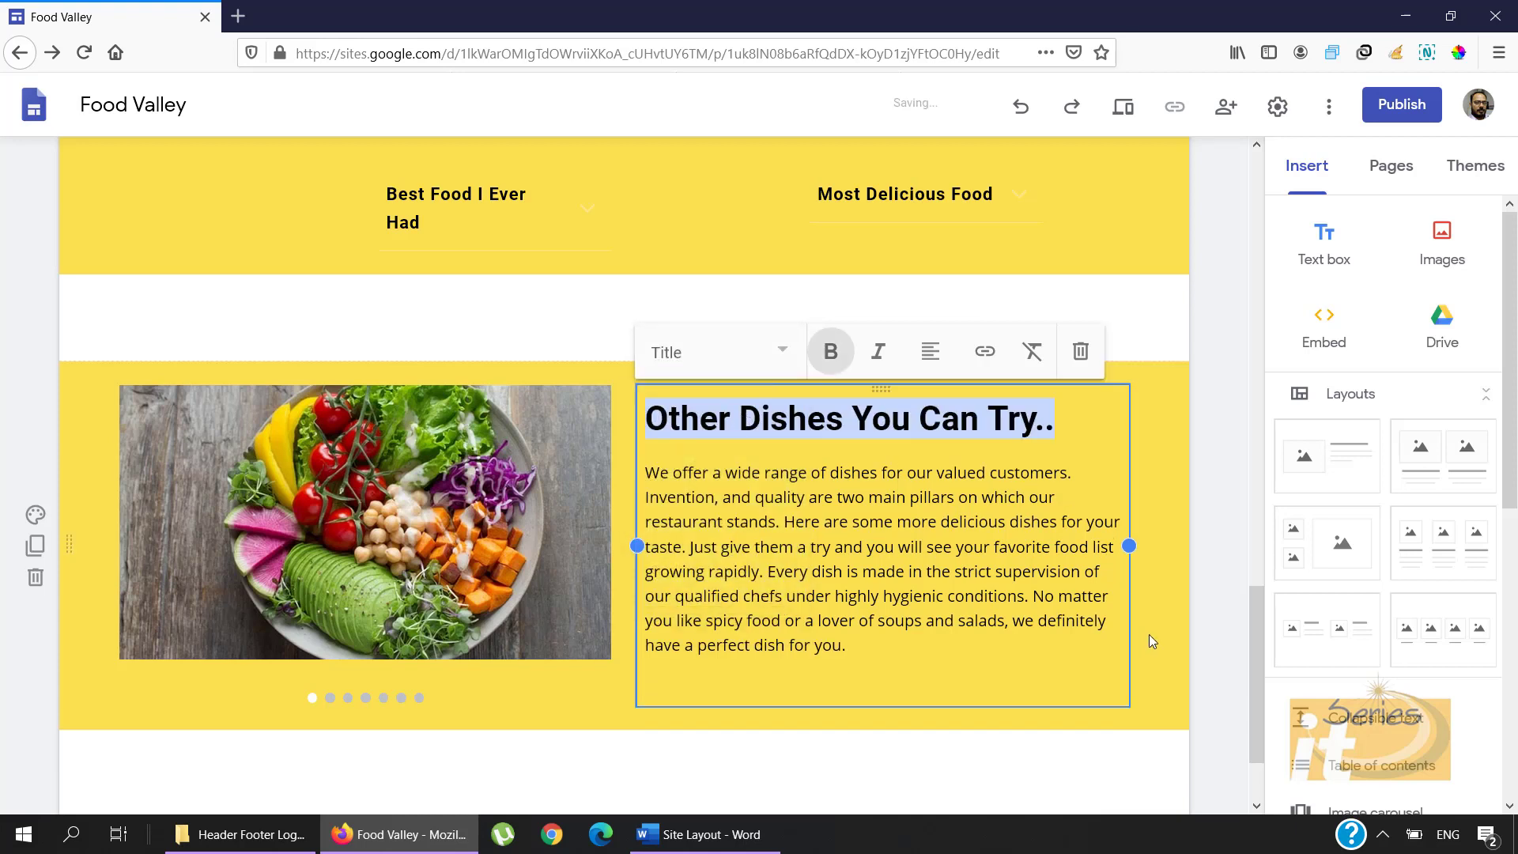
pyautogui.click(1172, 729)
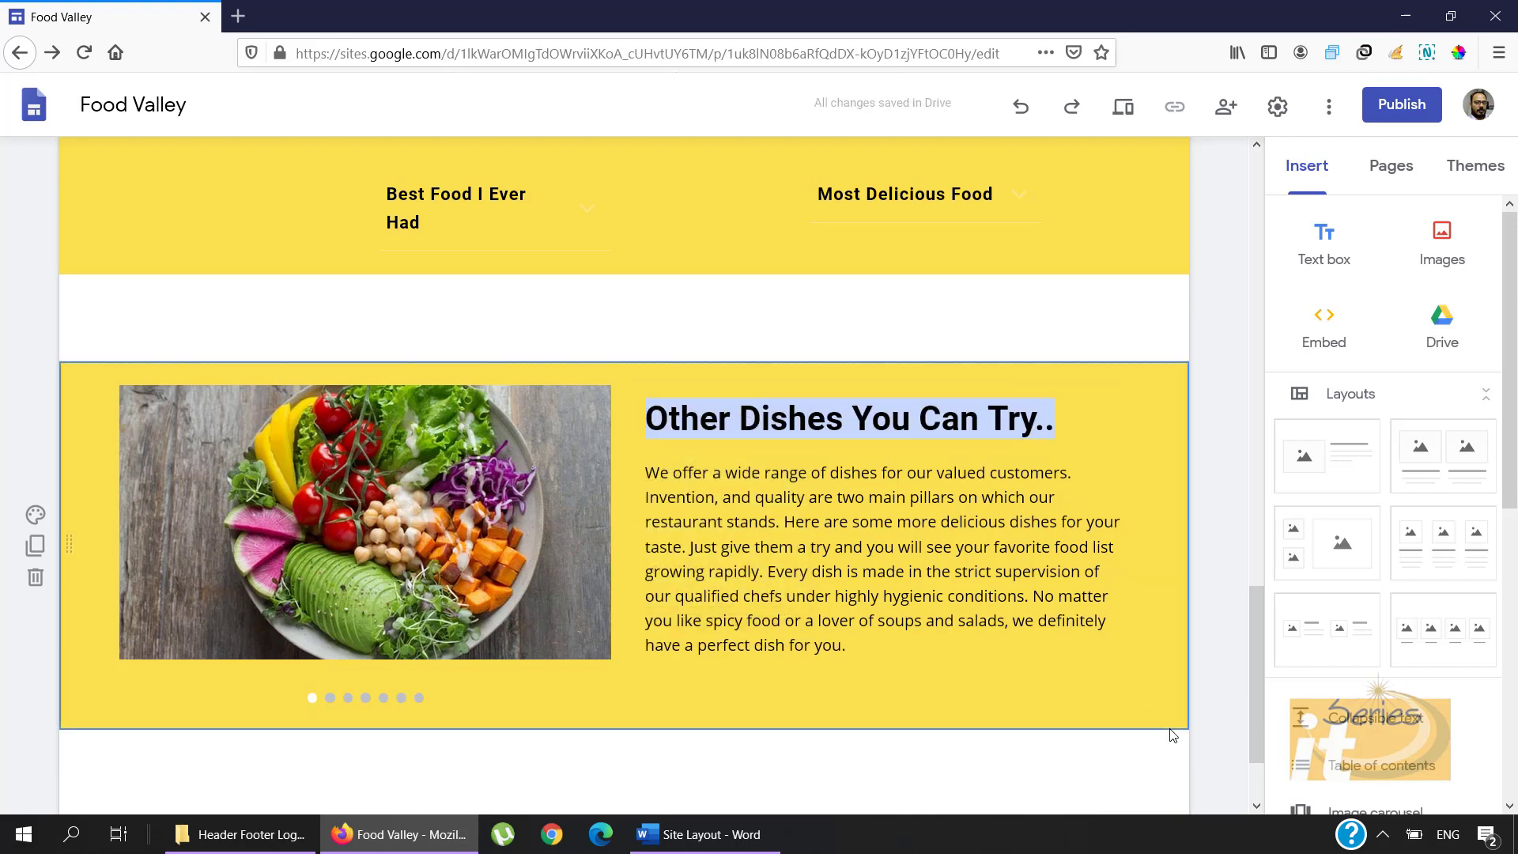
pyautogui.scroll(-2, 1173, 735)
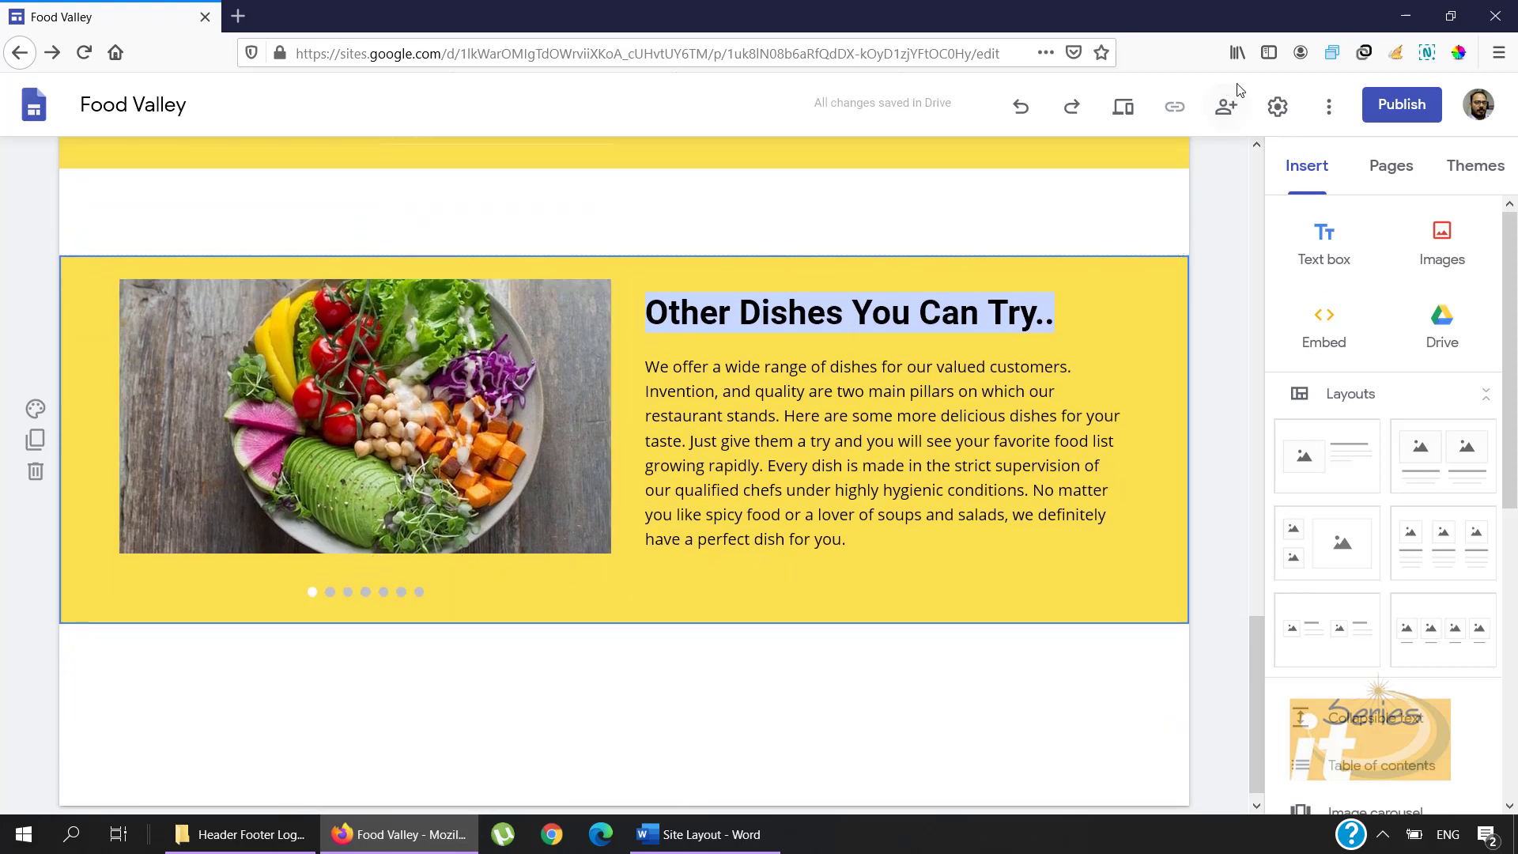
# Step: Preview the site, browse the images in the carousel beside "Other Dishes You Can Try..", and exit the preview
pyautogui.click(1121, 111)
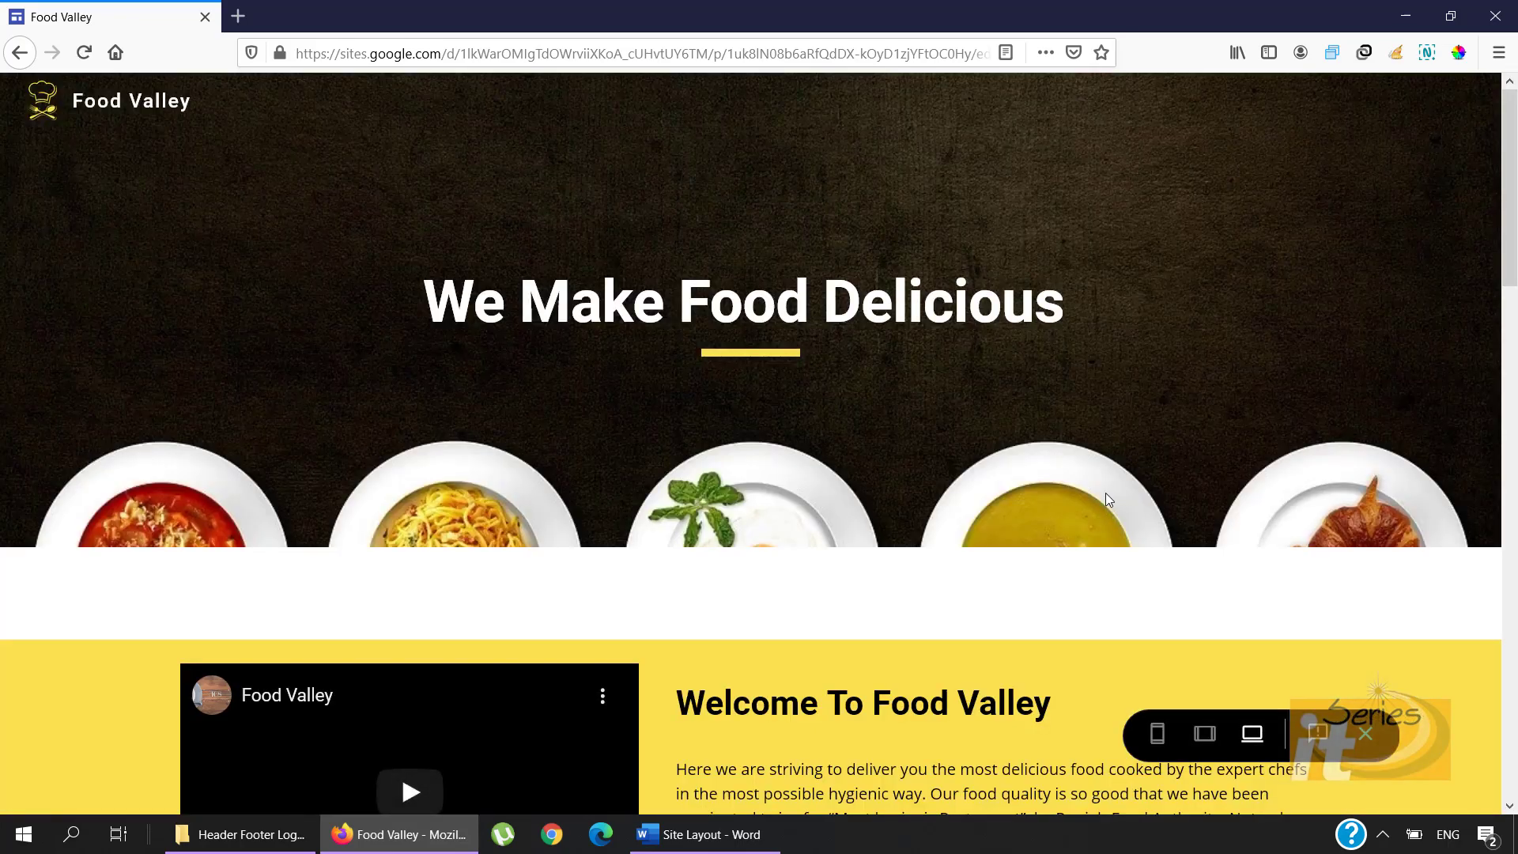
pyautogui.scroll(-20, 1107, 500)
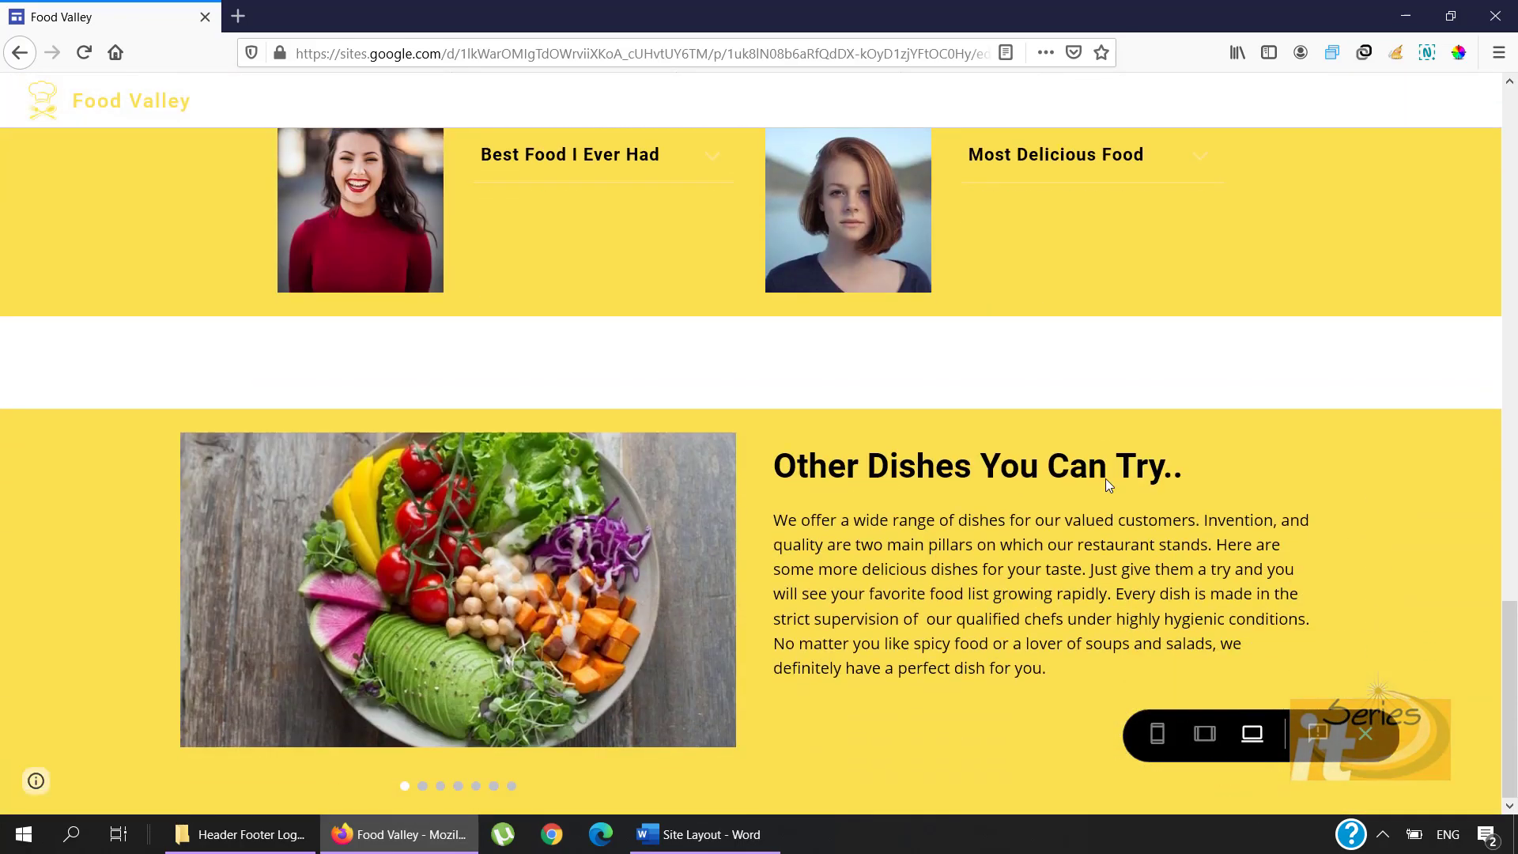
pyautogui.click(703, 607)
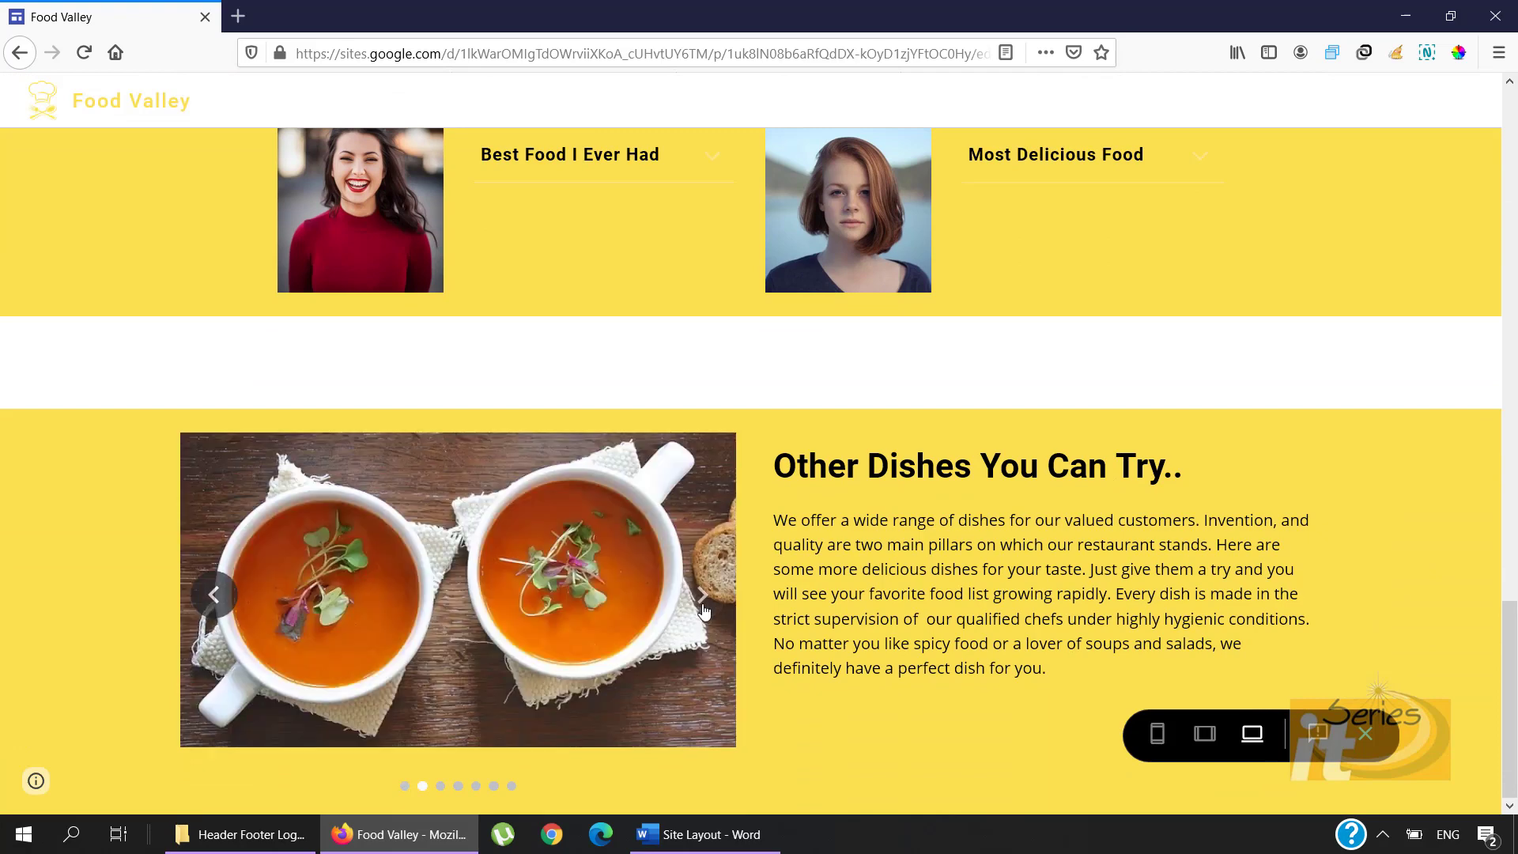
pyautogui.click(703, 608)
pyautogui.click(703, 607)
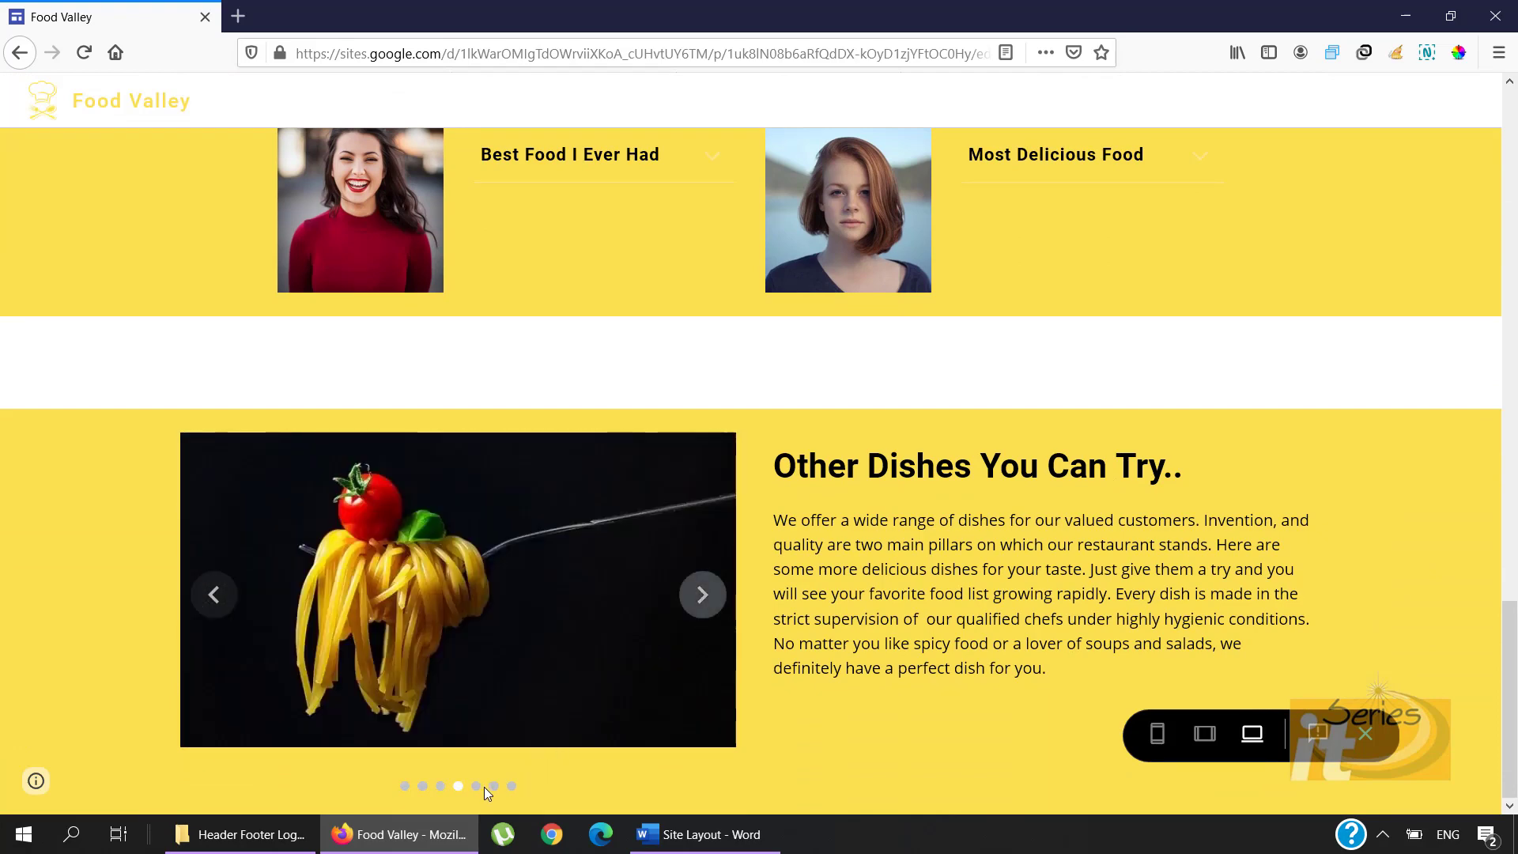
pyautogui.click(1365, 734)
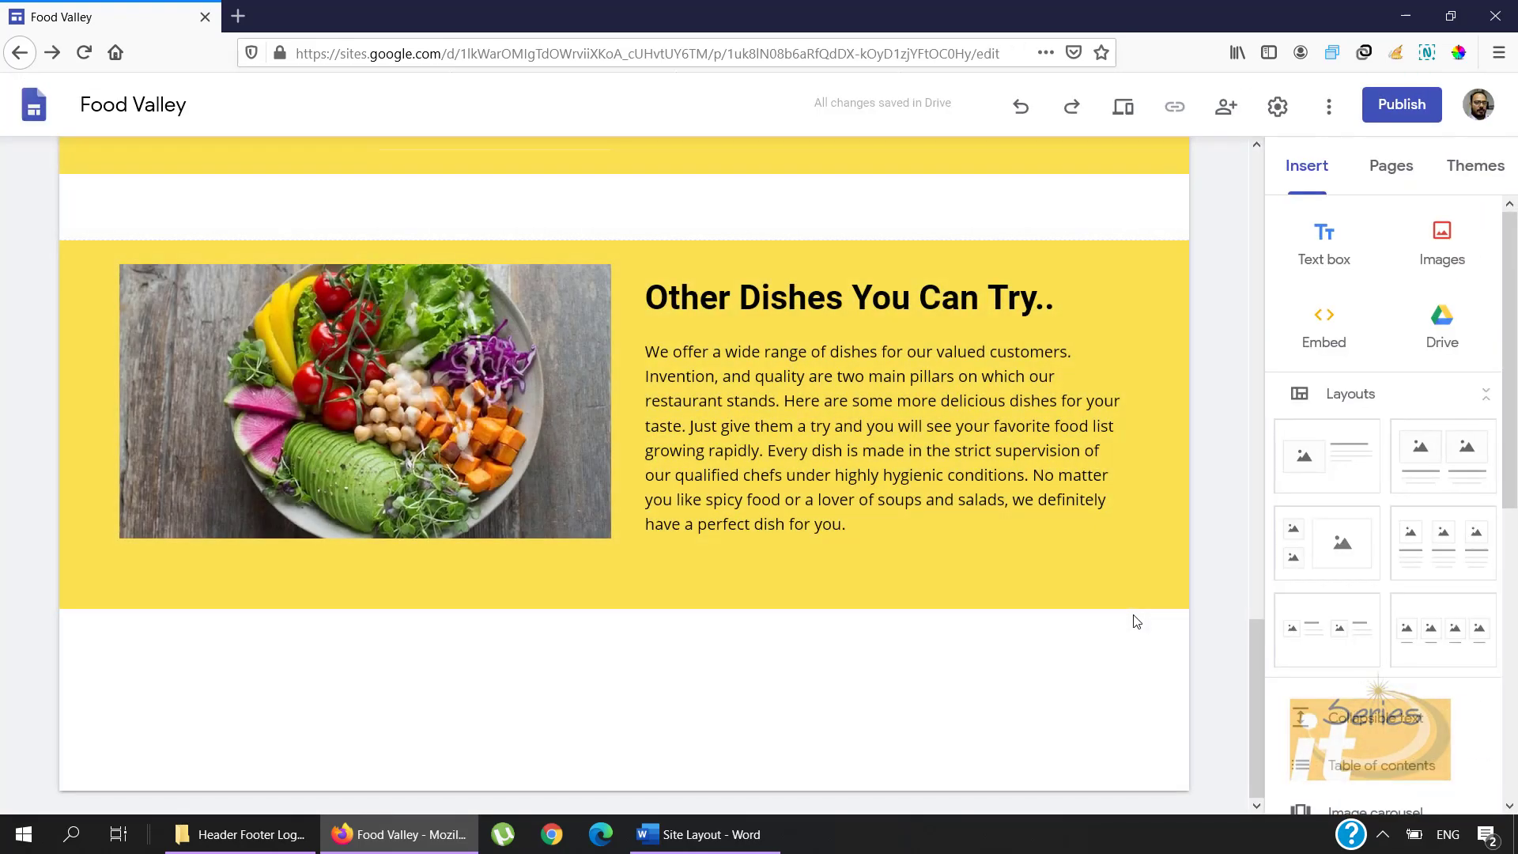
# Step: Switch to the Site Layout document in Word and review the planned footer and navigation entries below the carousel section
pyautogui.click(699, 834)
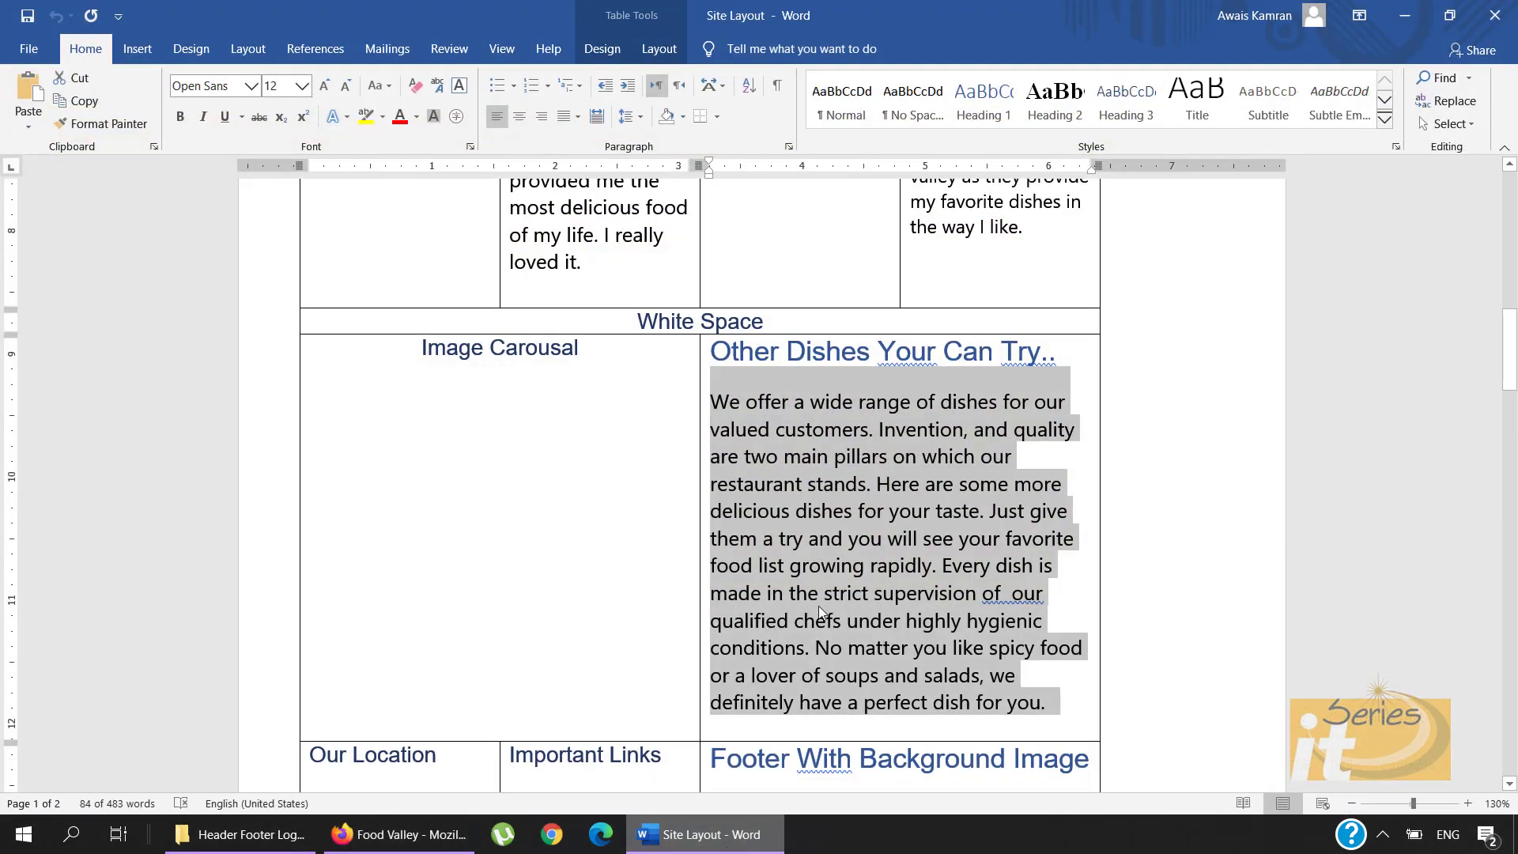
pyautogui.scroll(-3, 865, 443)
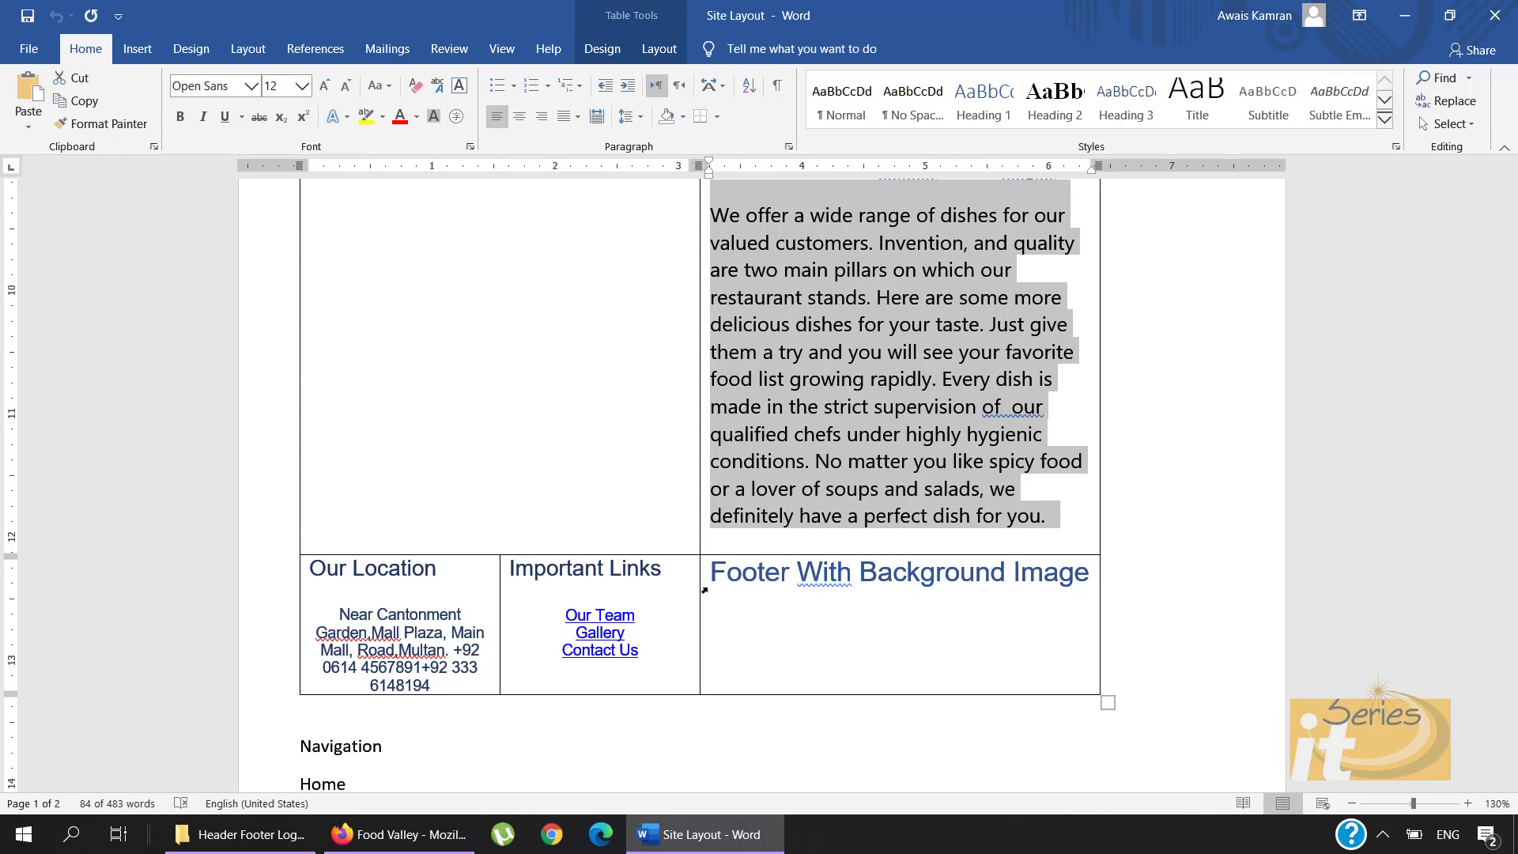
pyautogui.scroll(-2, 704, 590)
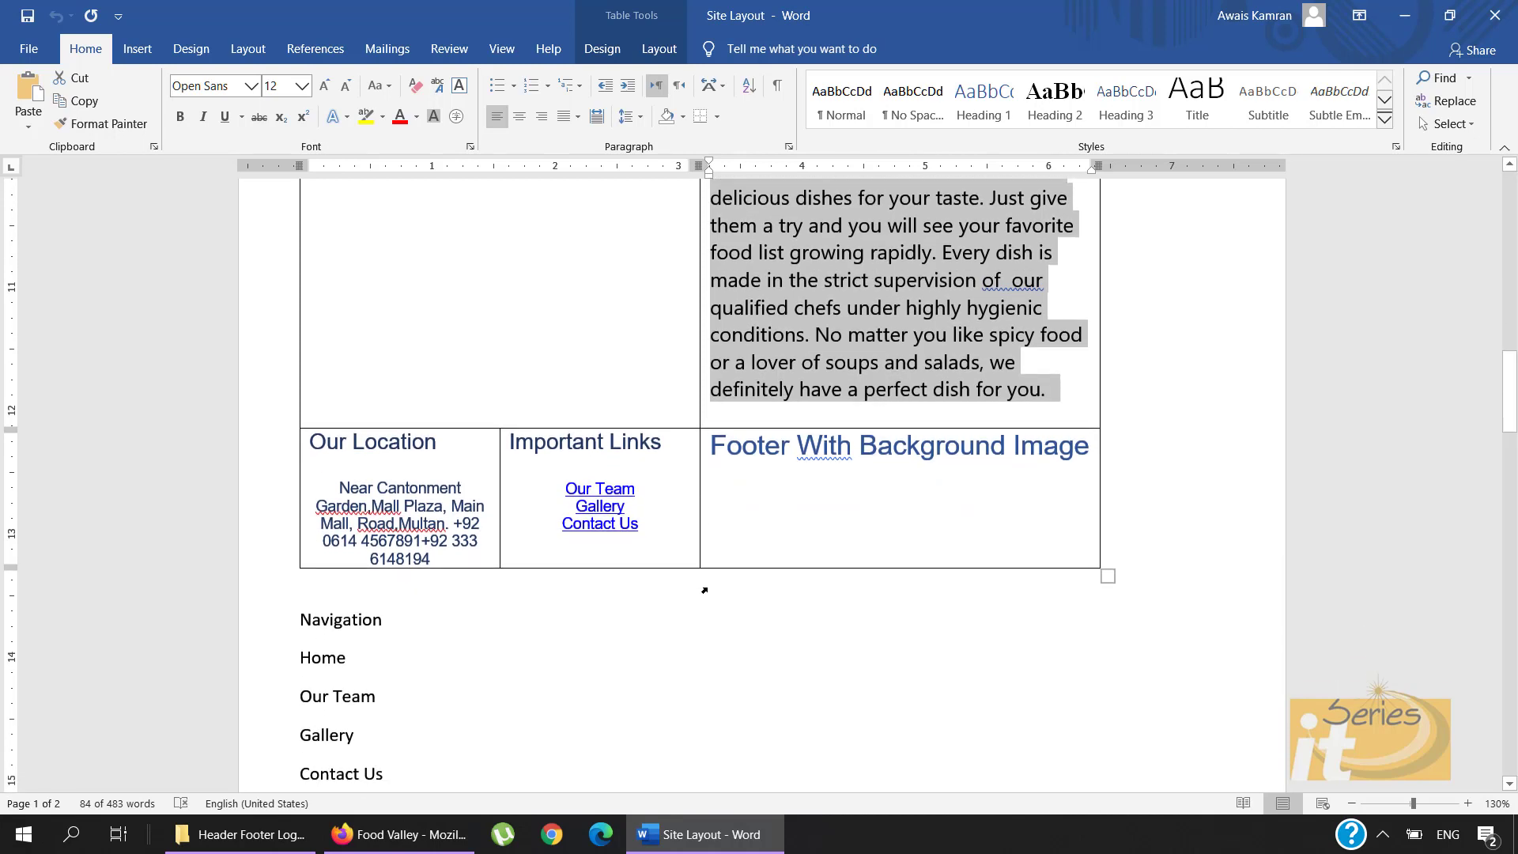
pyautogui.scroll(-2, 704, 590)
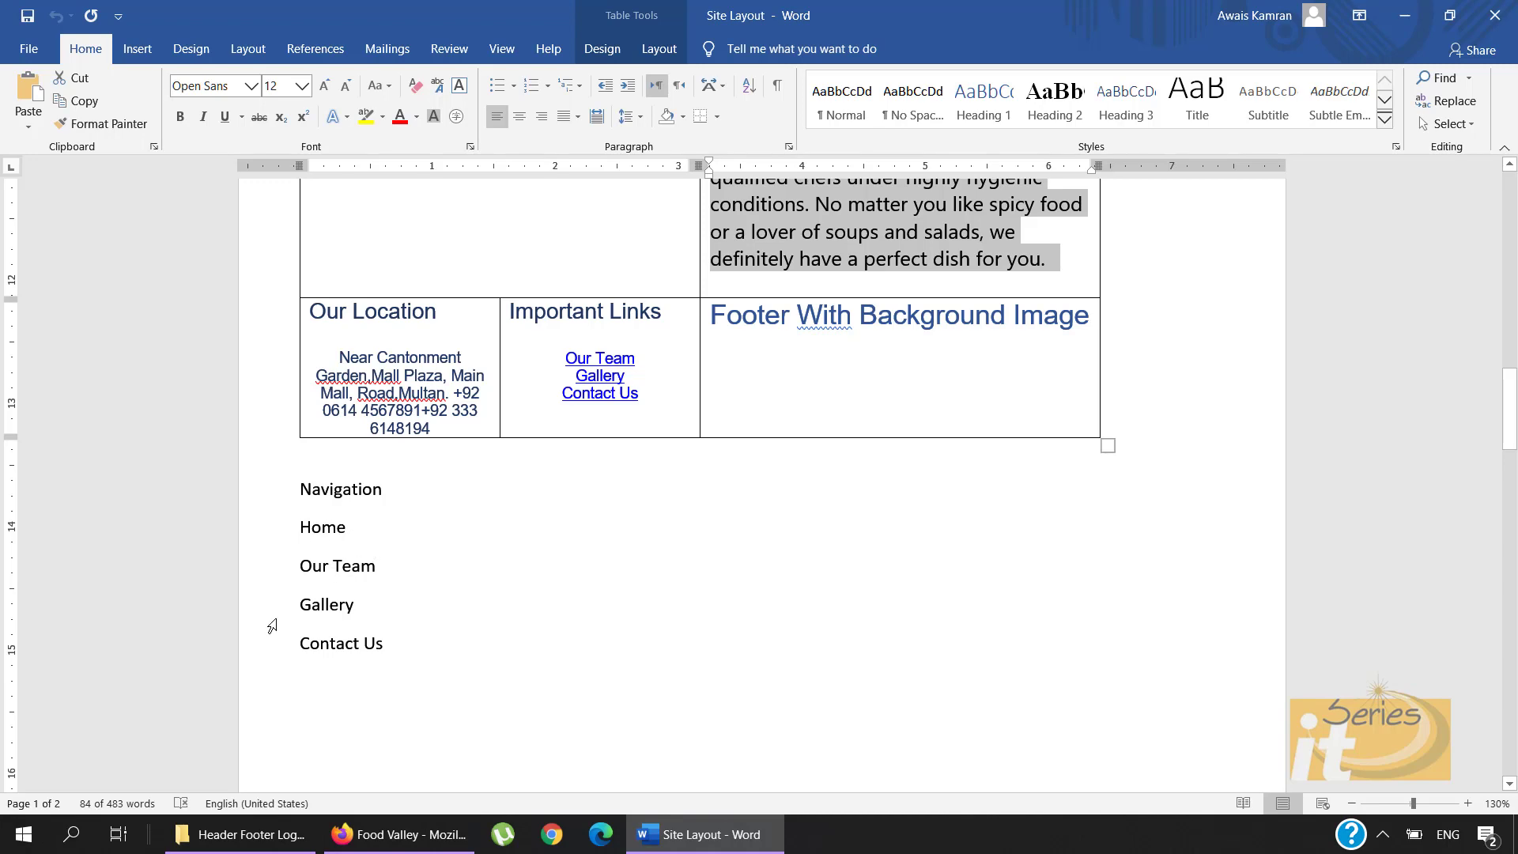
pyautogui.click(1404, 16)
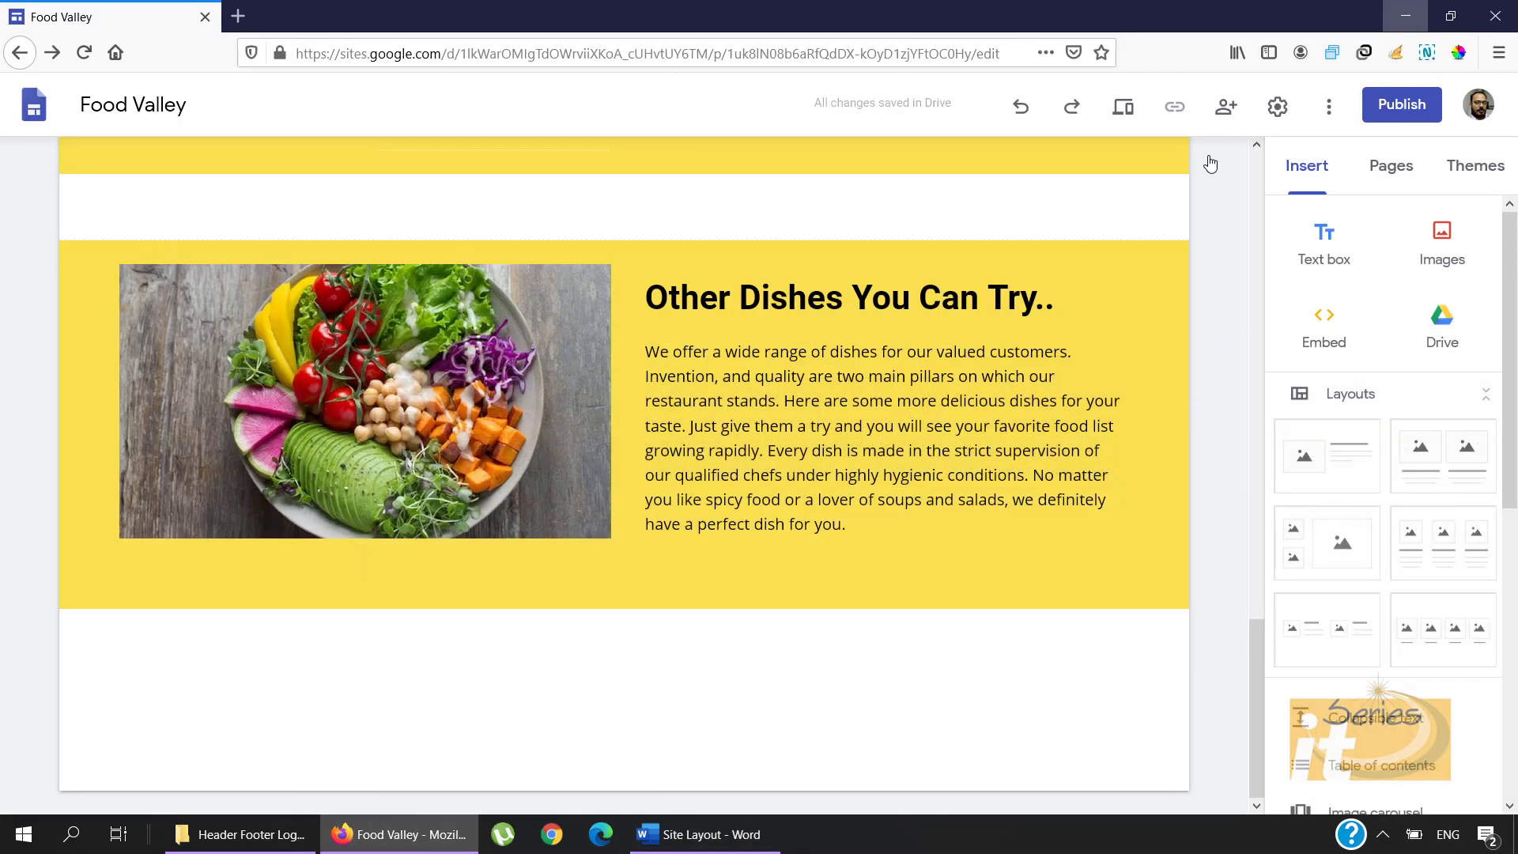
# Step: Add a new page named "Our Team" to the site
pyautogui.click(1393, 167)
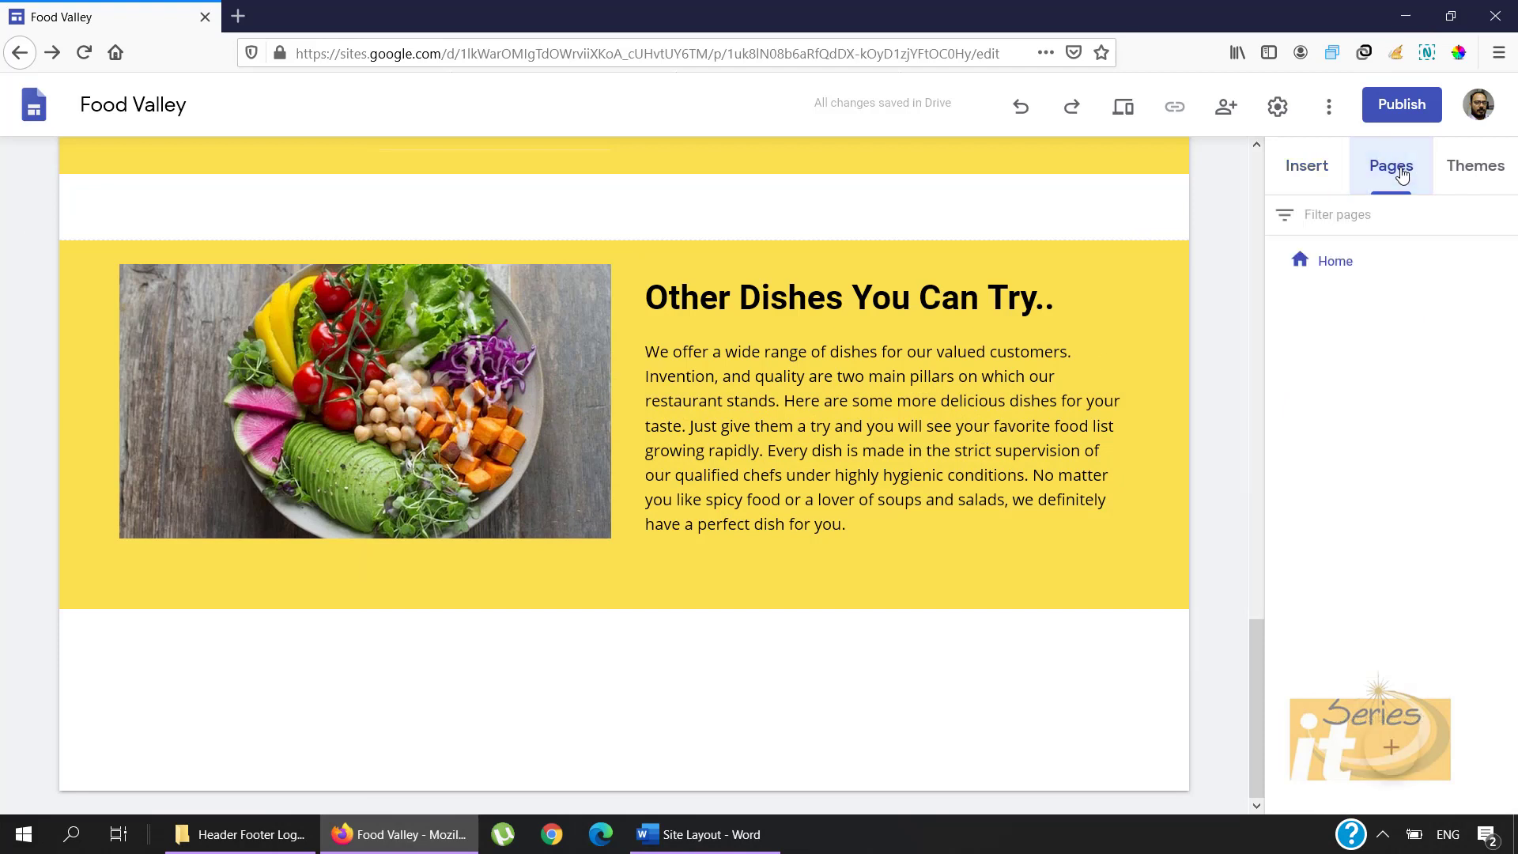
pyautogui.click(1390, 748)
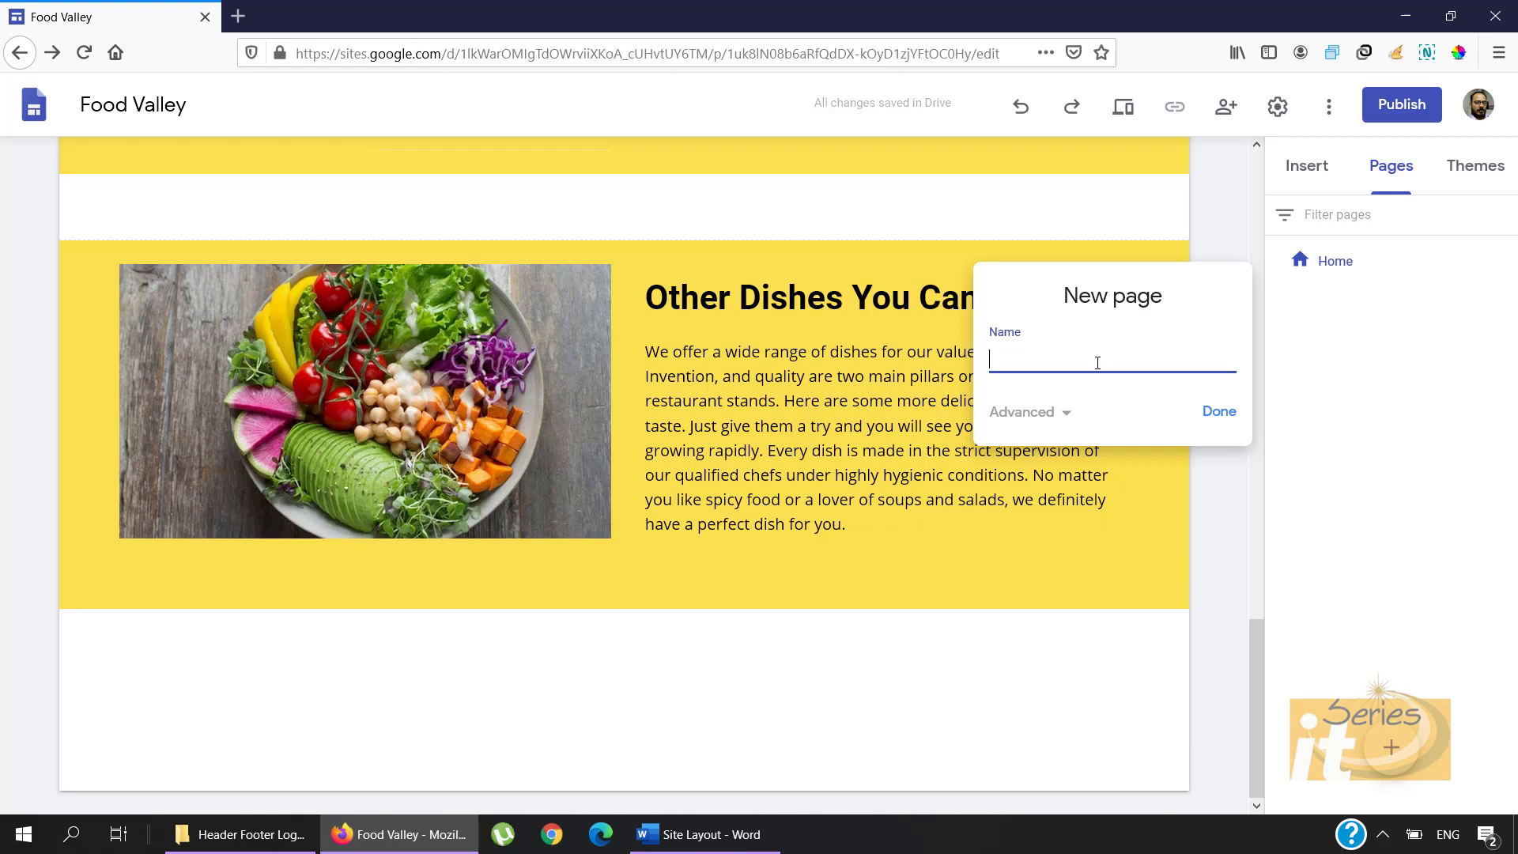
pyautogui.write('Our Team')
pyautogui.click(1216, 411)
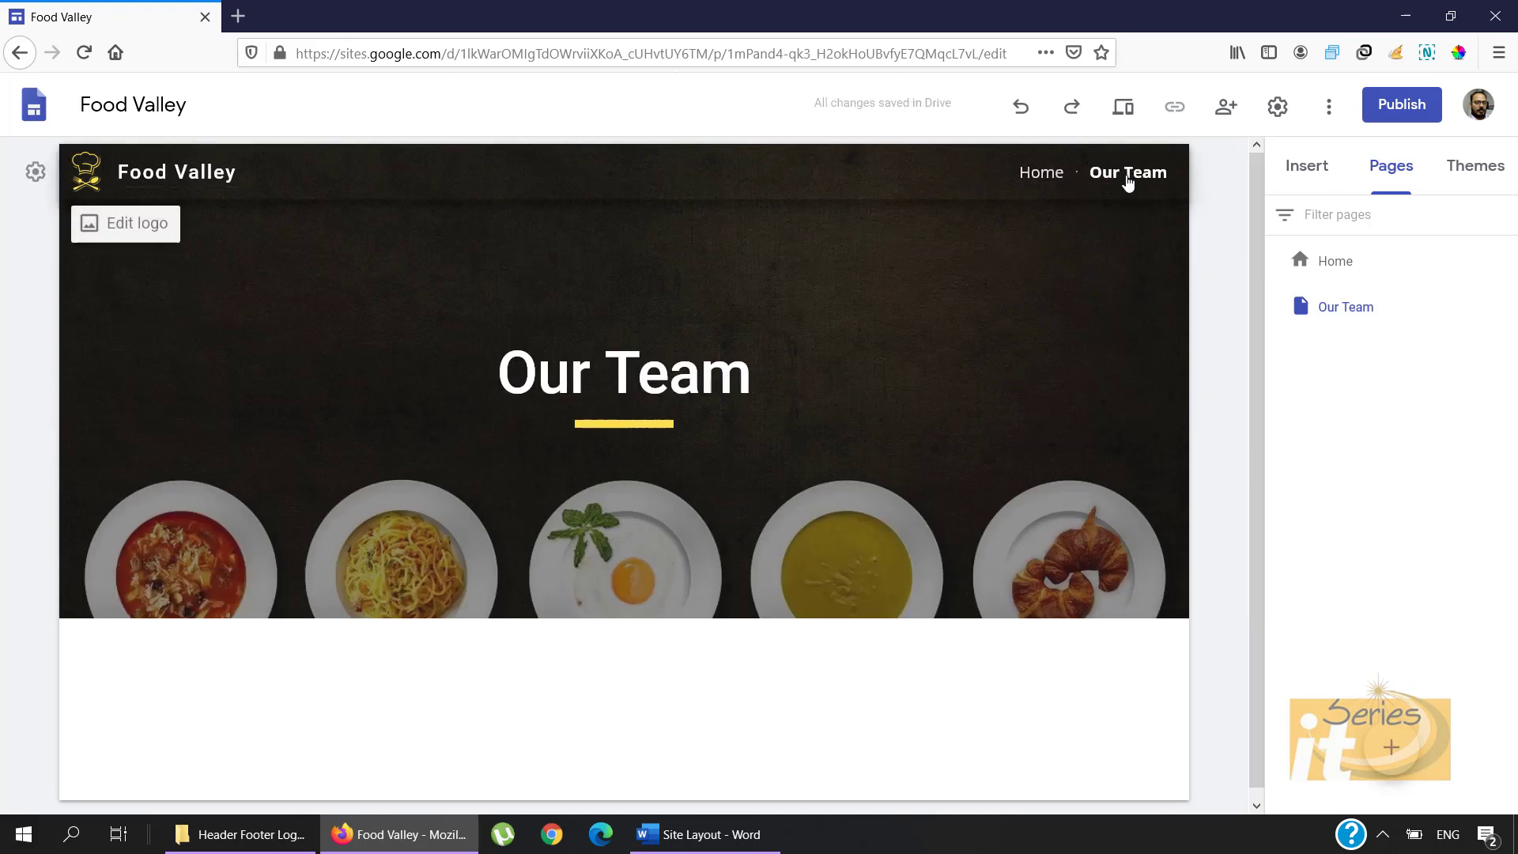
# Step: Add a new page named "Gallery" to the site
pyautogui.moveTo(1390, 766)
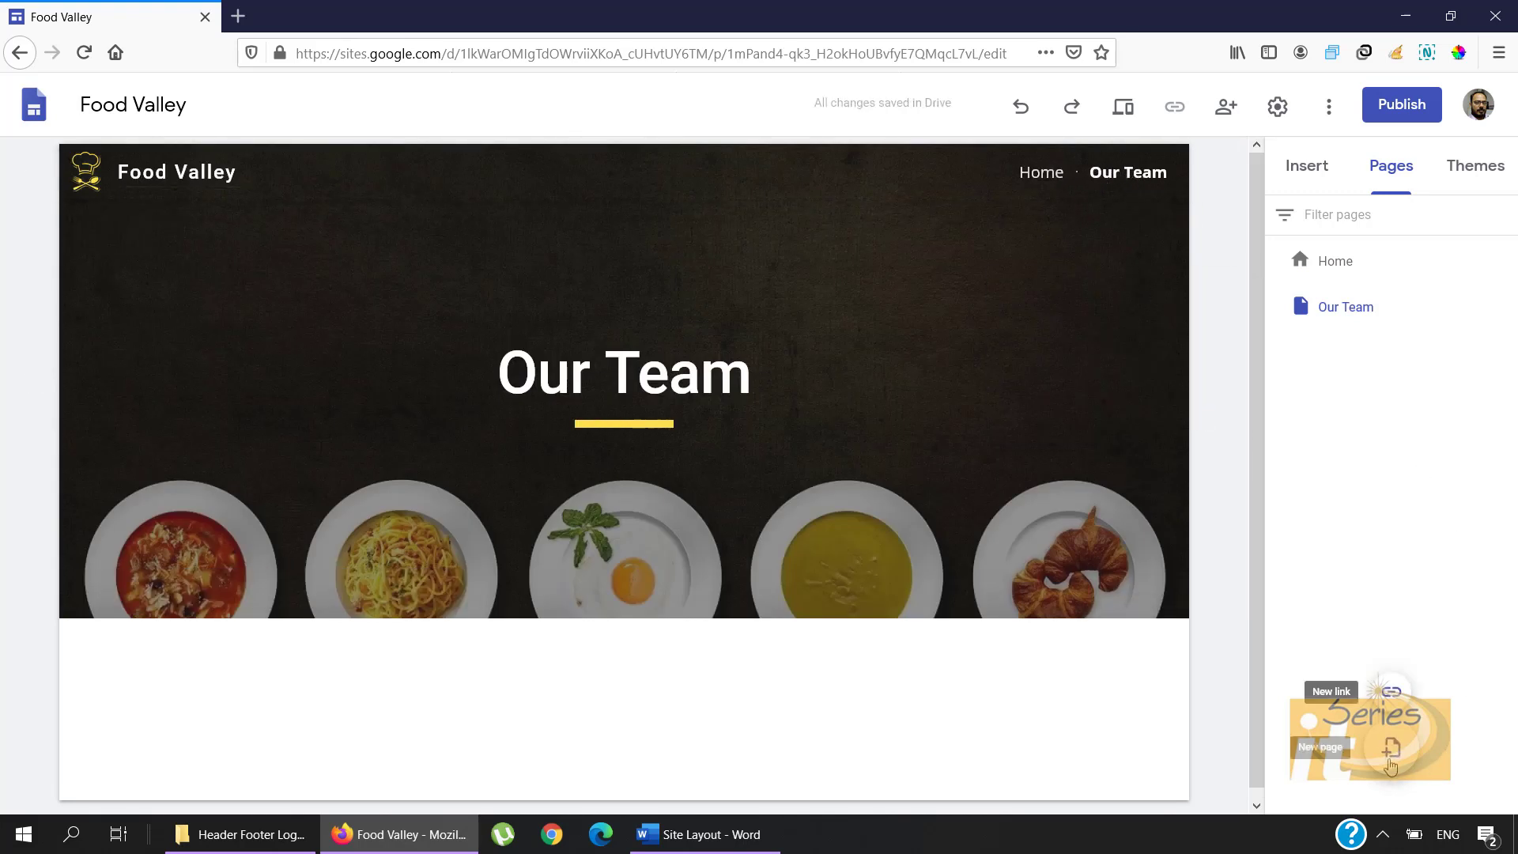
pyautogui.click(1391, 748)
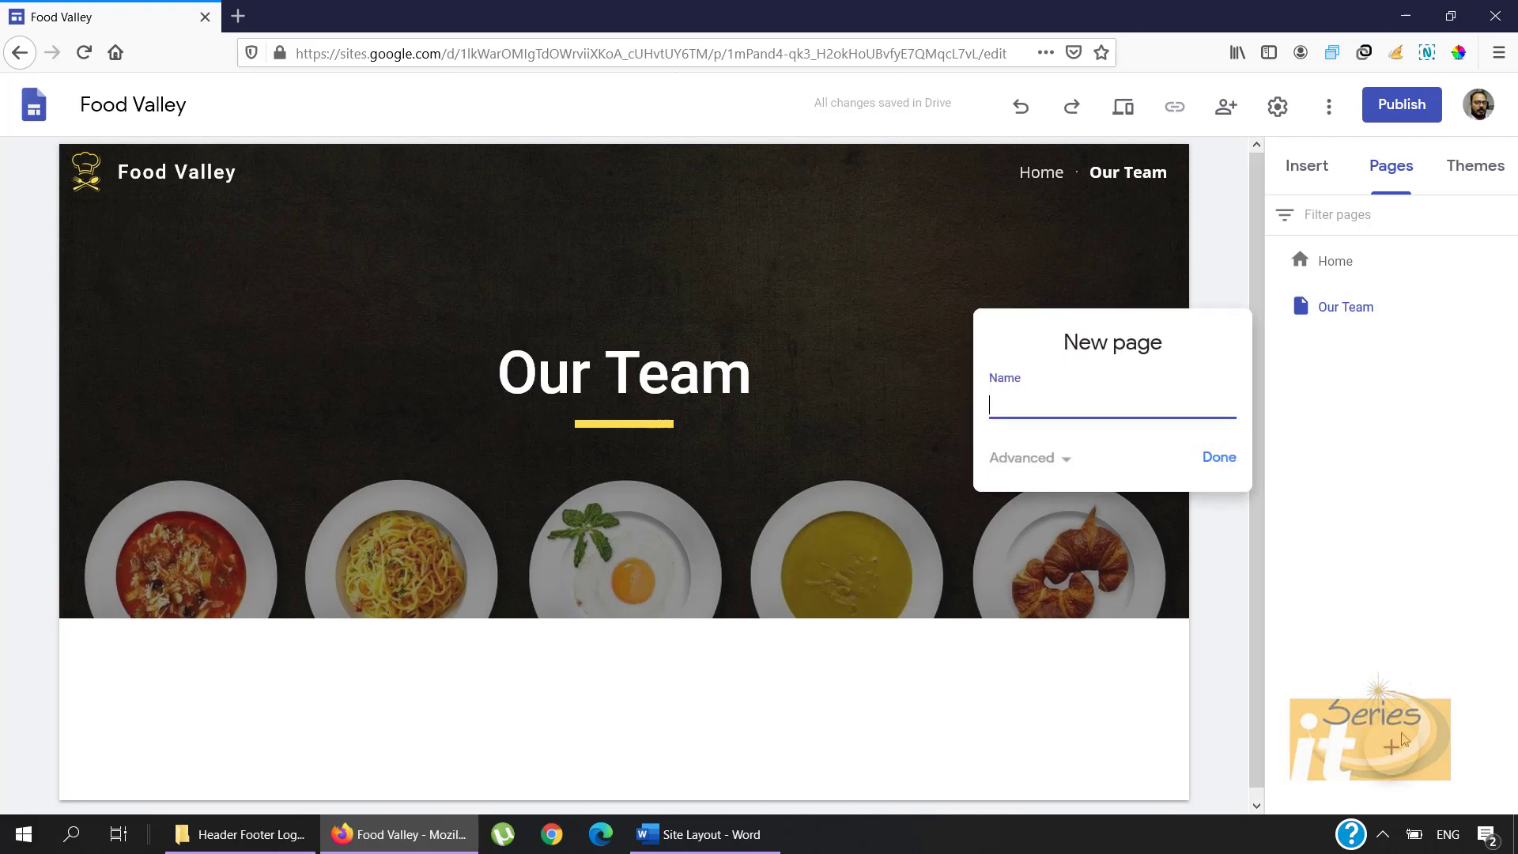
pyautogui.write('Gallery')
pyautogui.click(1223, 460)
# Step: Add a new page named "Contact Us" to the site
pyautogui.click(1397, 749)
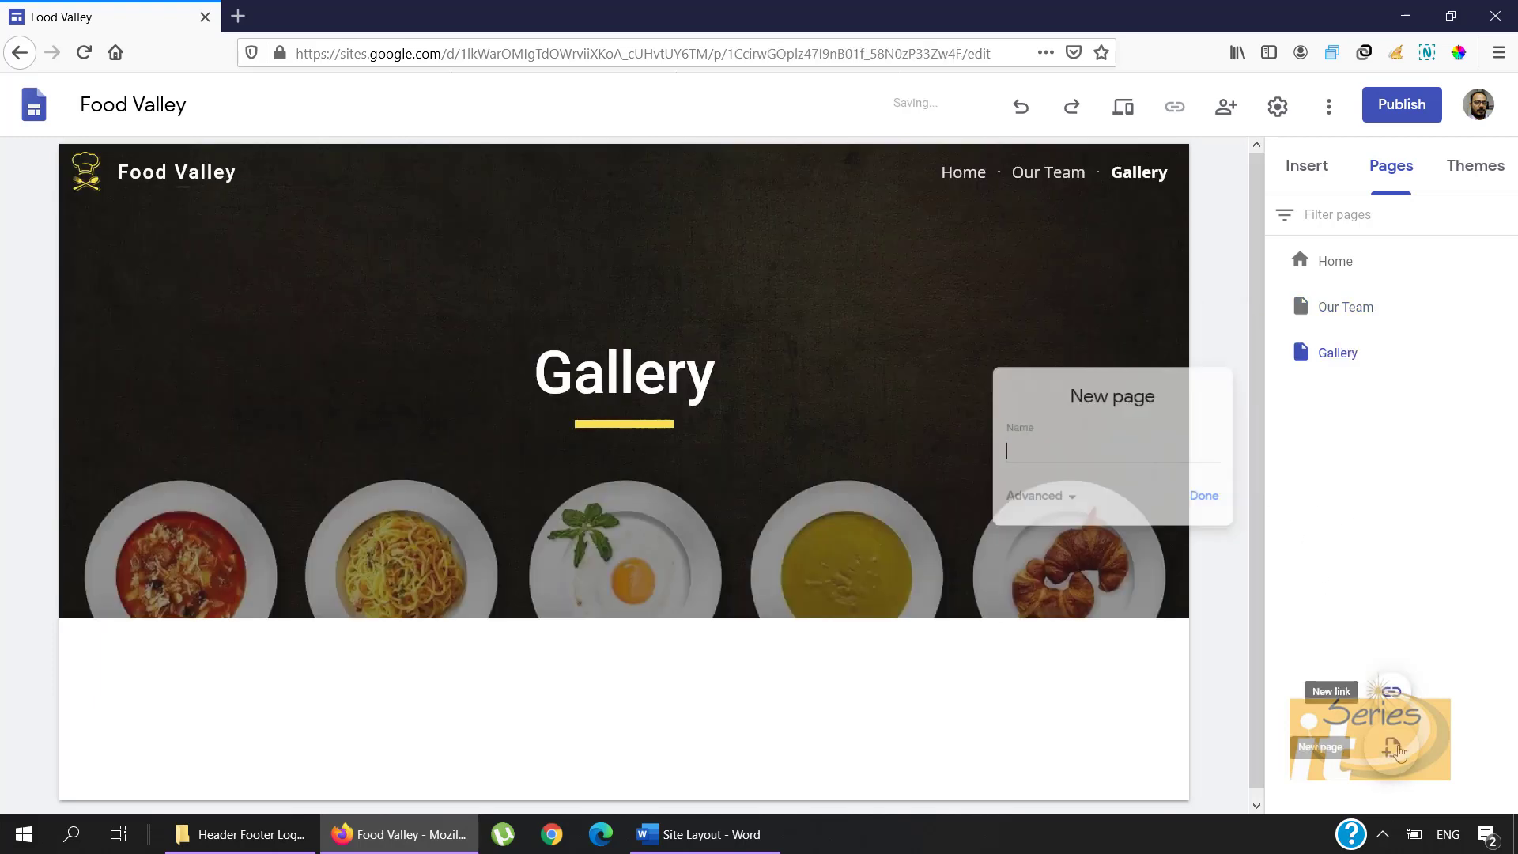
pyautogui.write('C')
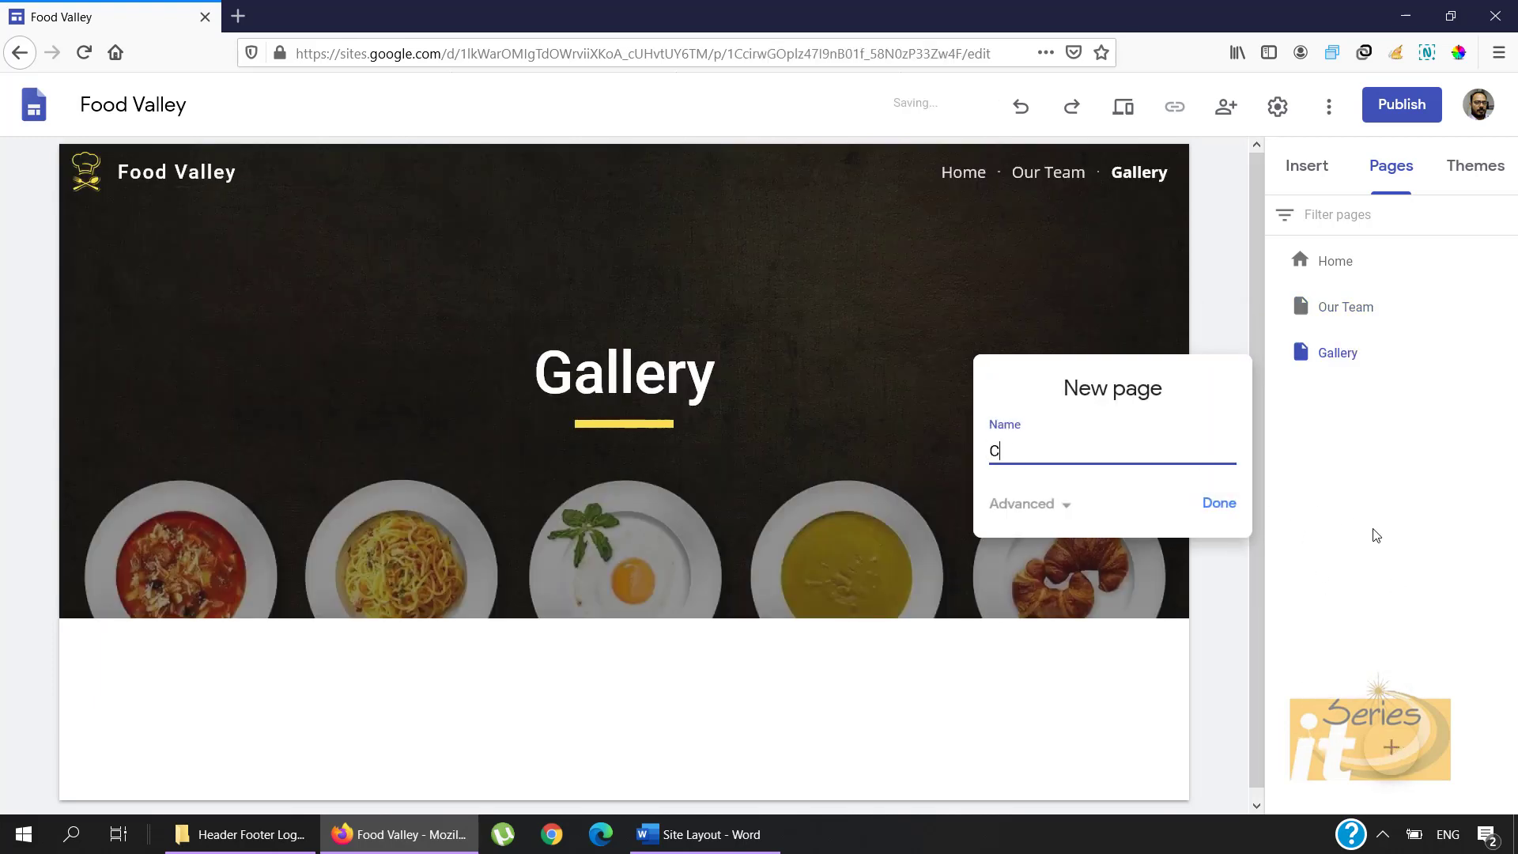
pyautogui.write('ontact Us')
pyautogui.click(1232, 506)
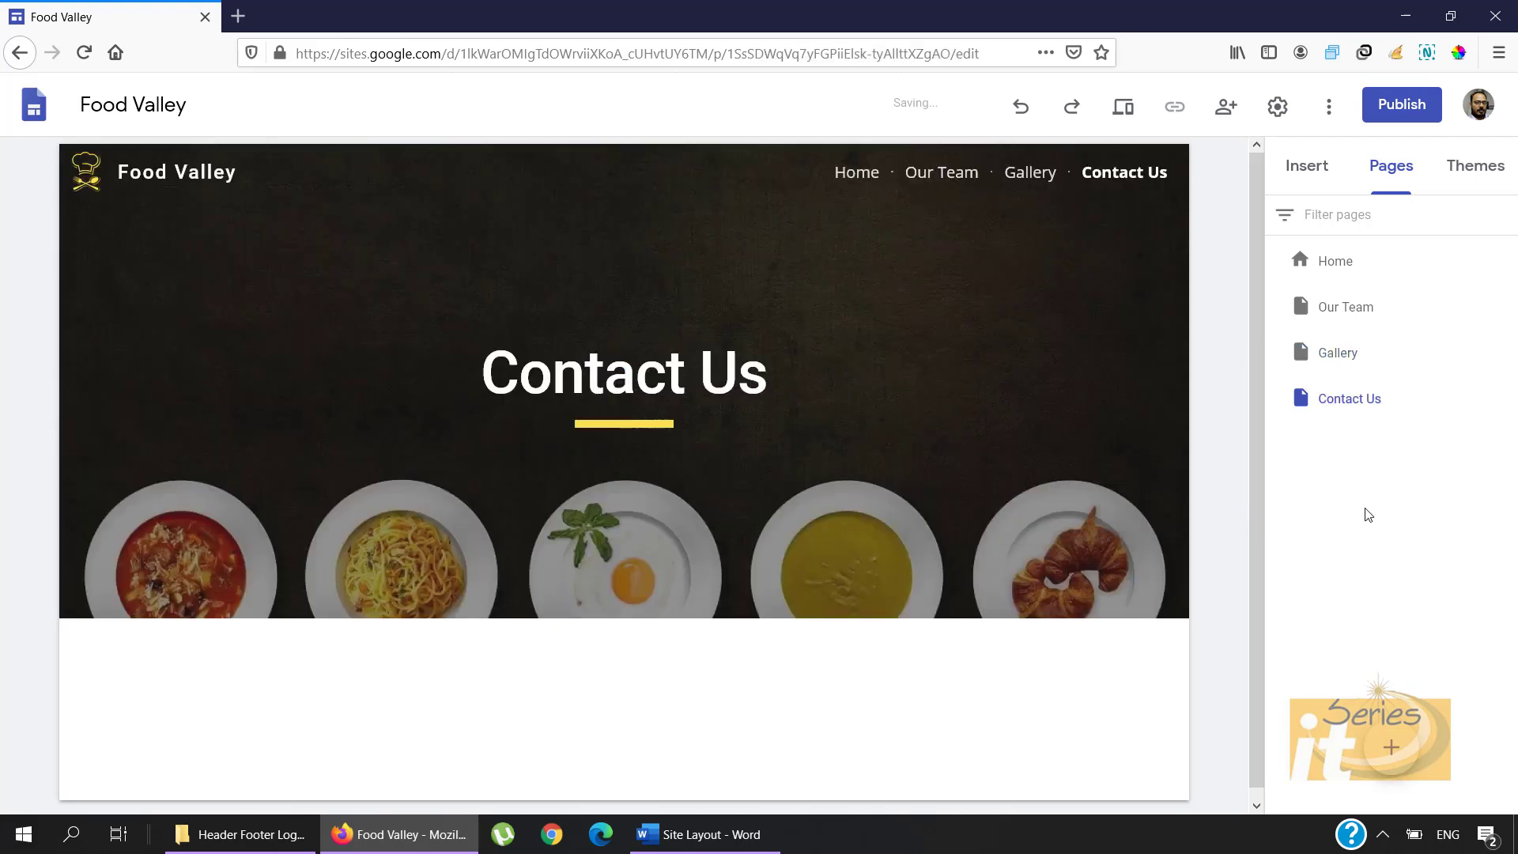
# Step: Look over the Contact Us page, and open the Gallery page from the site navigation to inspect it
pyautogui.moveTo(1090, 495)
pyautogui.scroll(-1, 1090, 462)
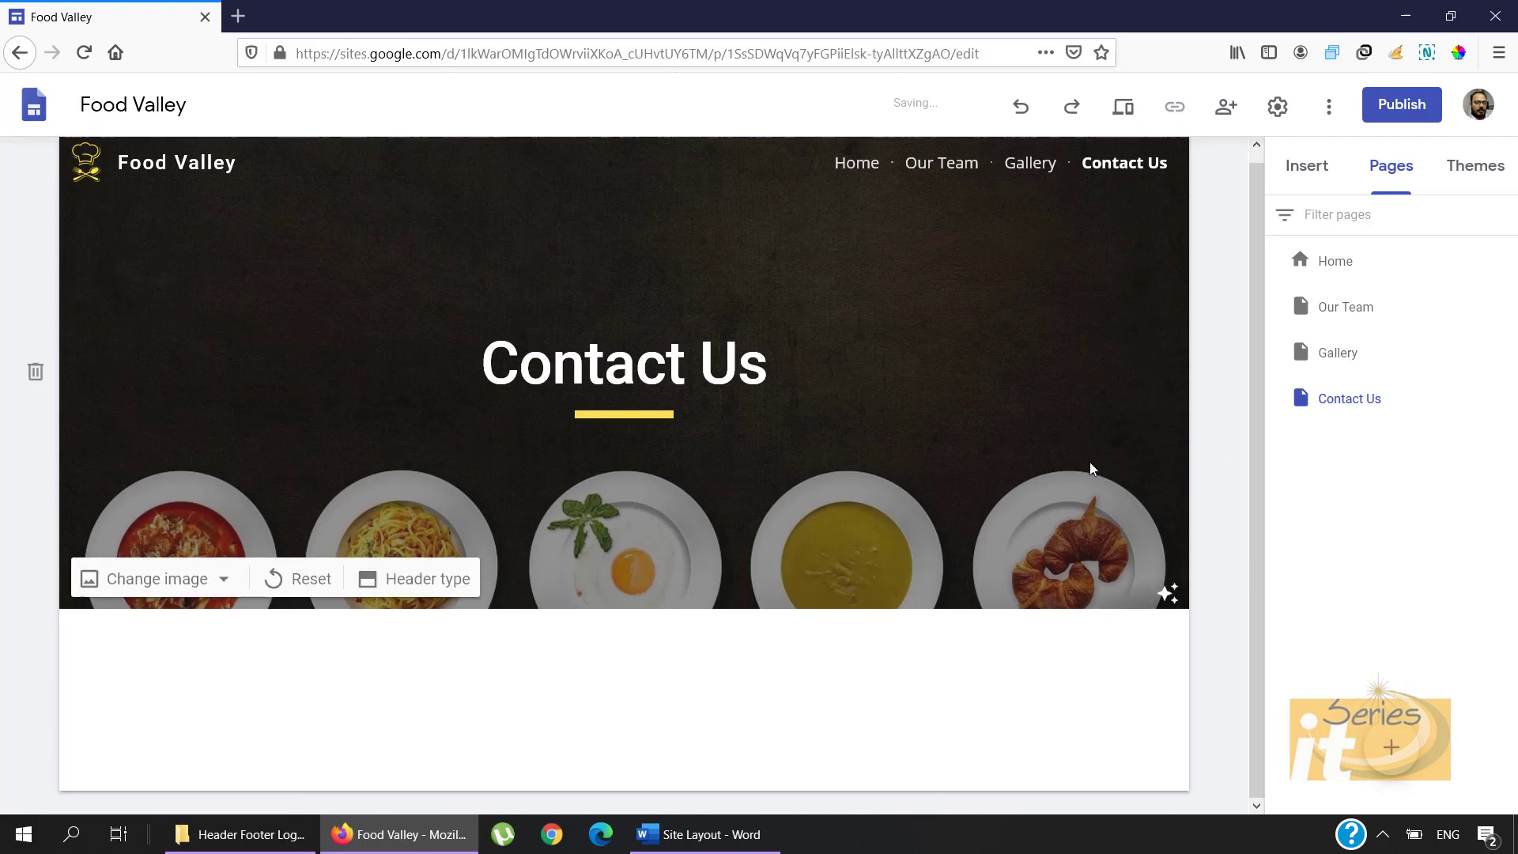
pyautogui.click(1028, 163)
pyautogui.moveTo(1028, 395)
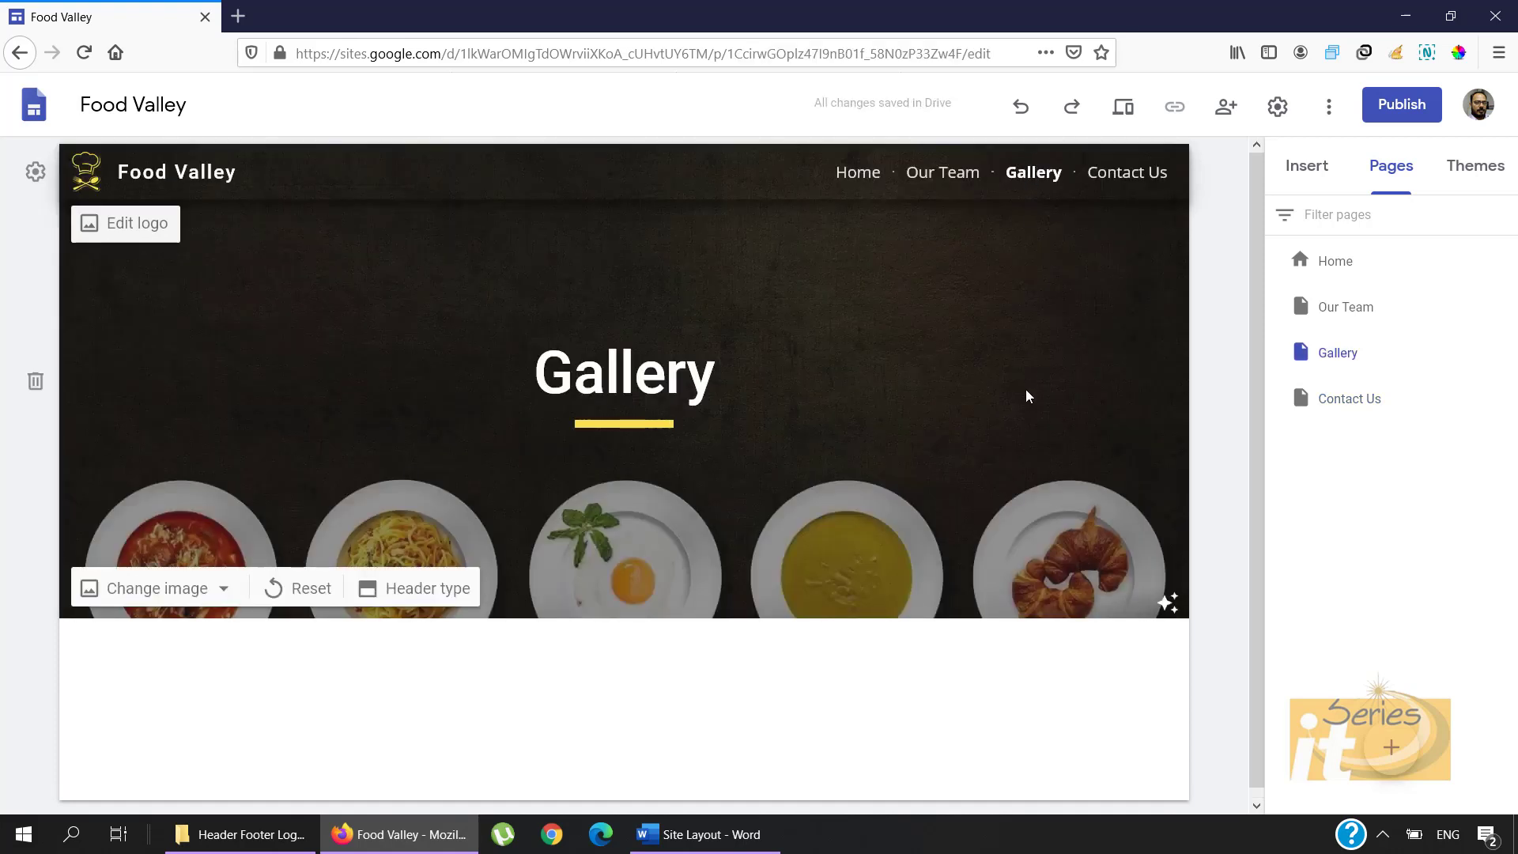
pyautogui.scroll(-1, 952, 680)
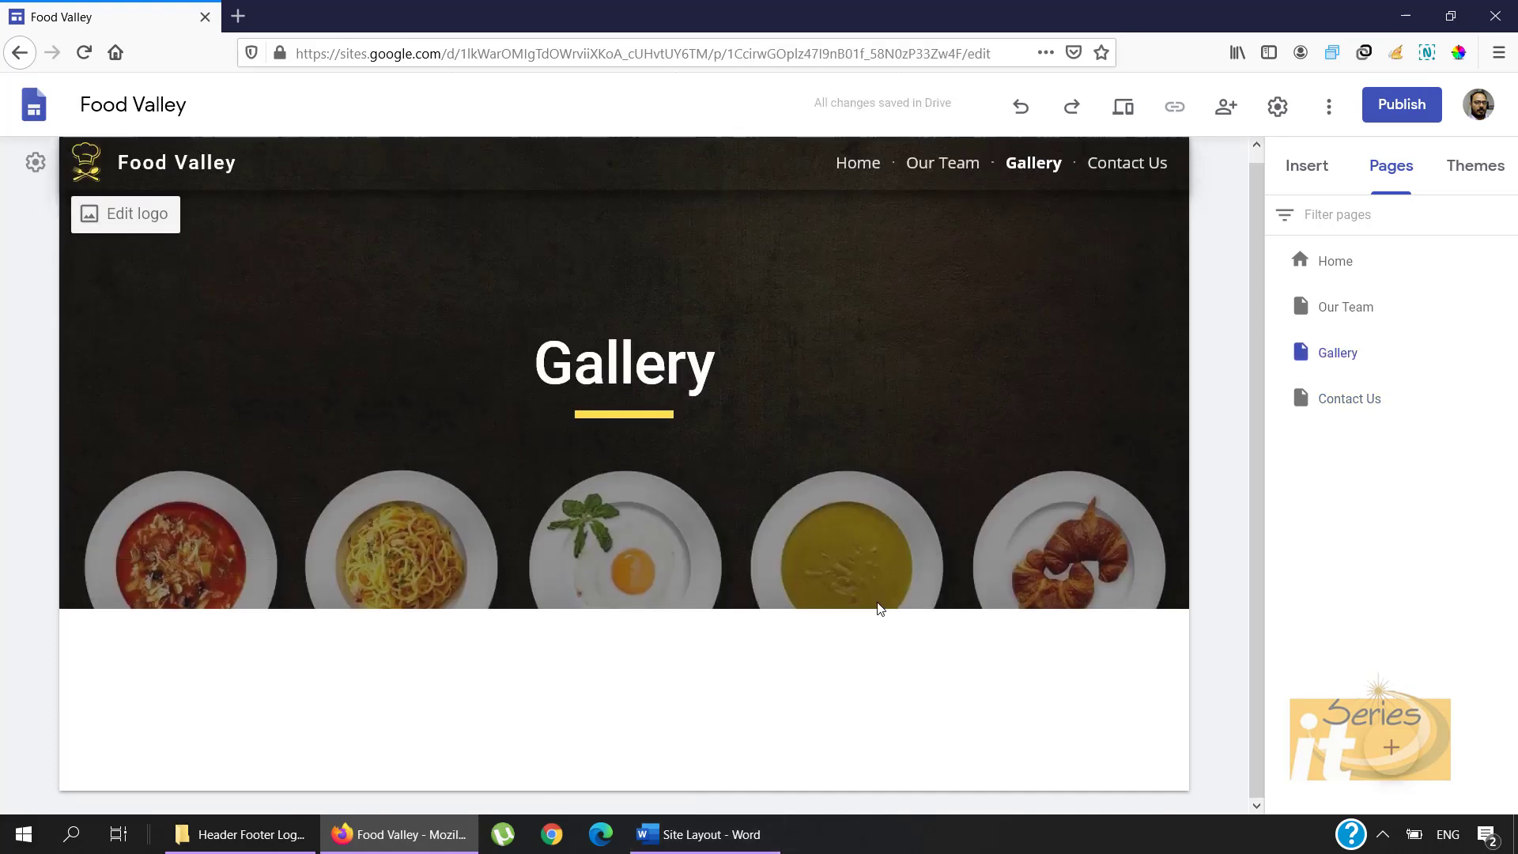
# Step: Return to the Home page and add a footer below its last section
pyautogui.click(858, 163)
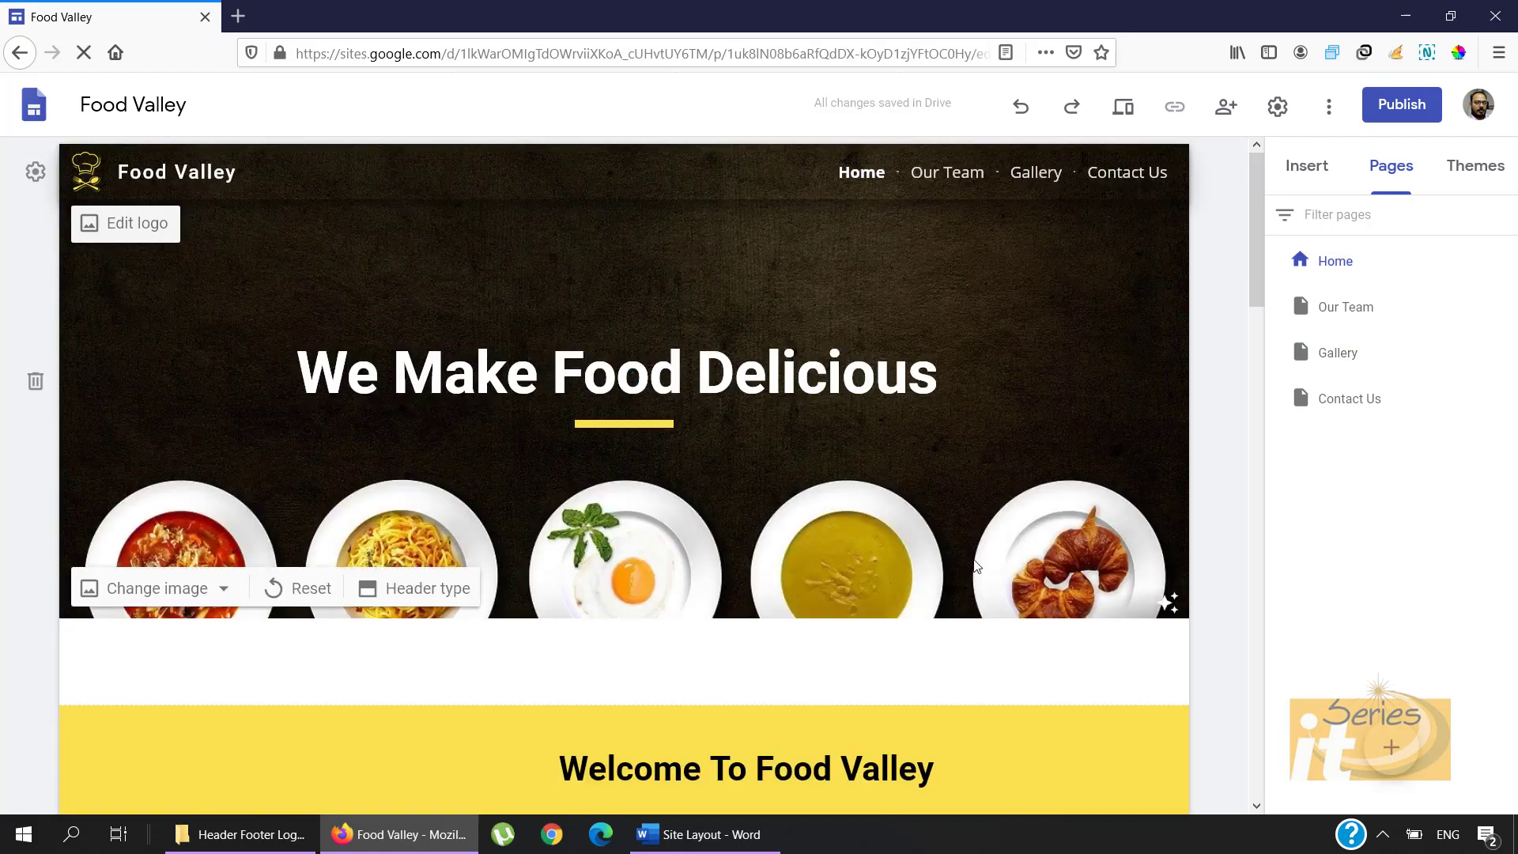
pyautogui.scroll(-10, 974, 517)
pyautogui.scroll(-12, 974, 517)
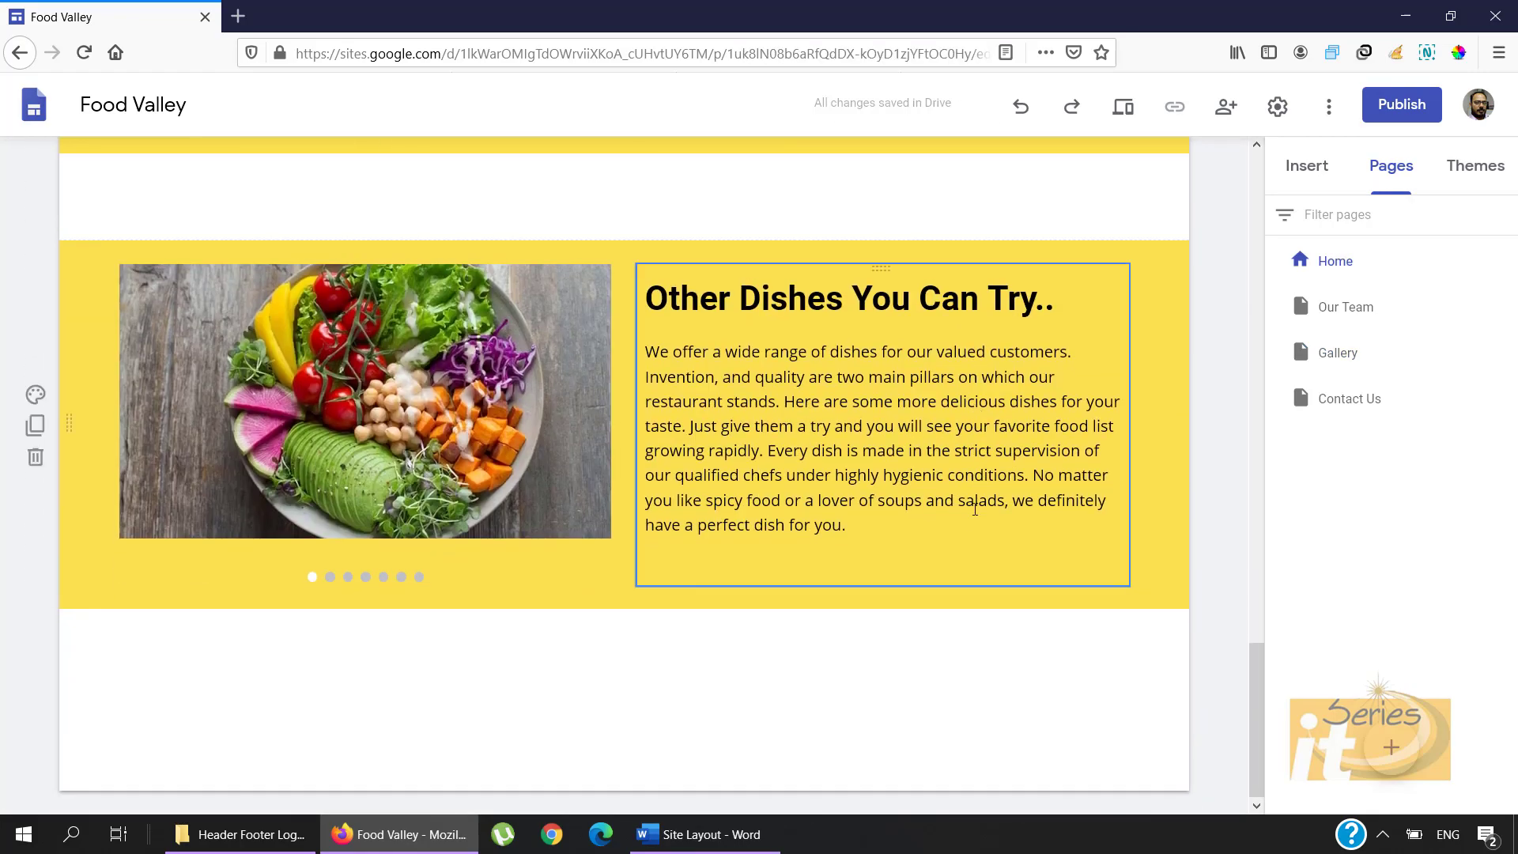
pyautogui.moveTo(844, 752)
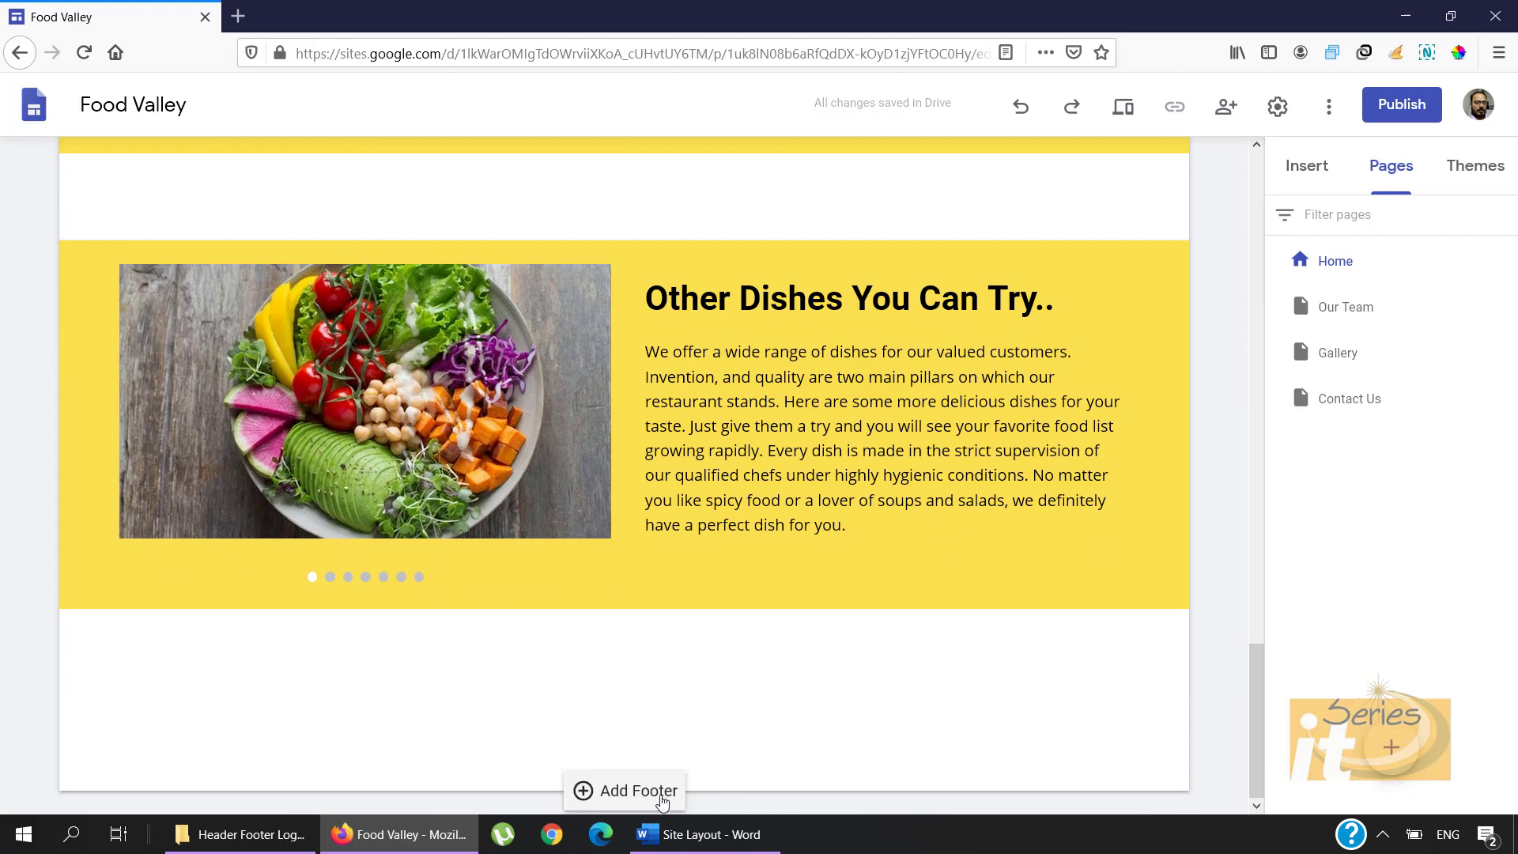
pyautogui.click(620, 793)
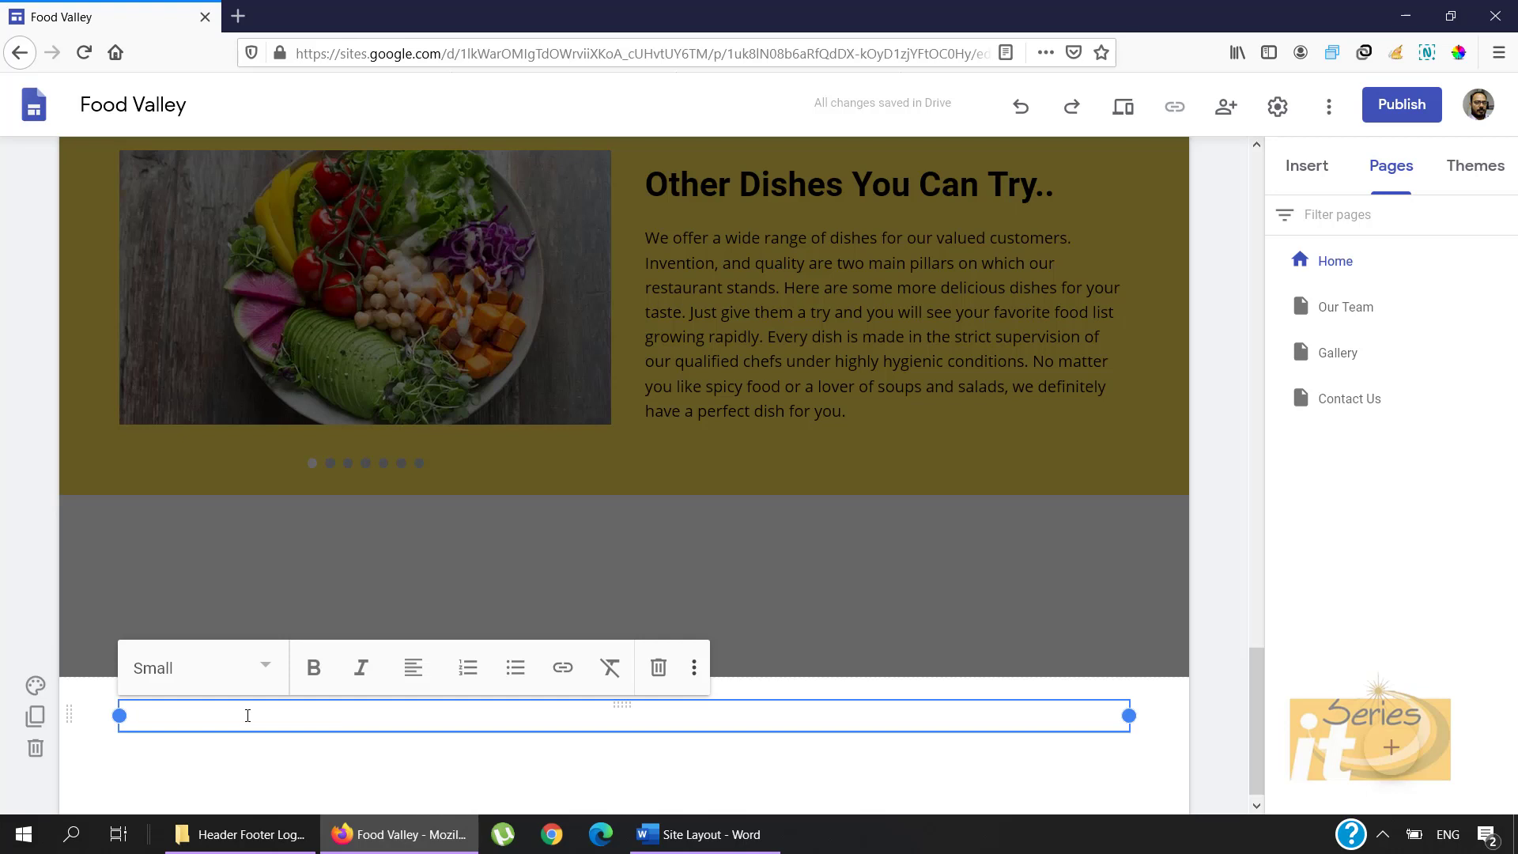
pyautogui.click(35, 685)
pyautogui.moveTo(154, 777)
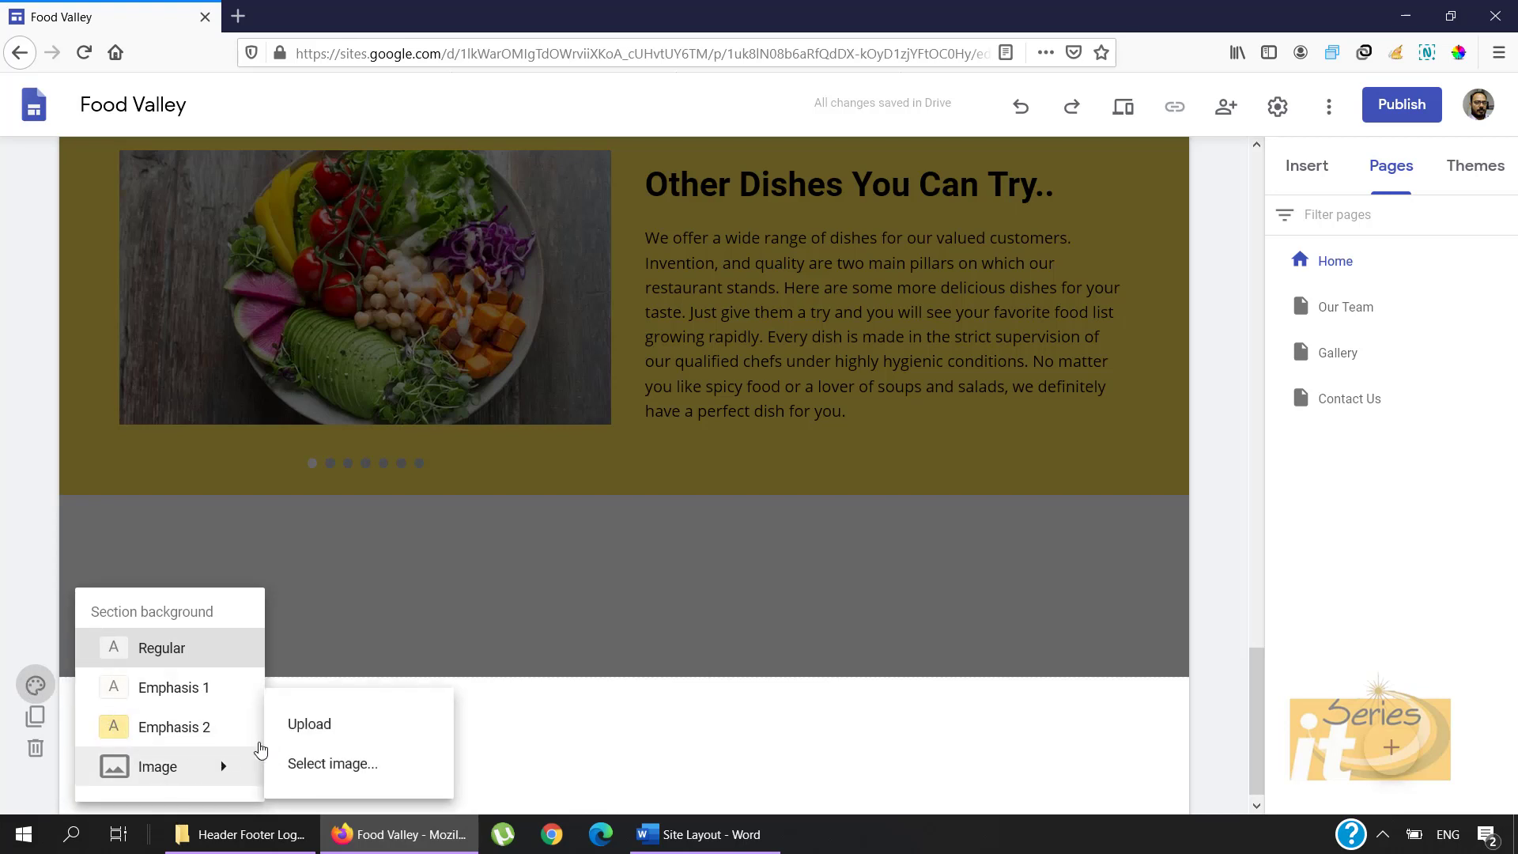
pyautogui.click(294, 727)
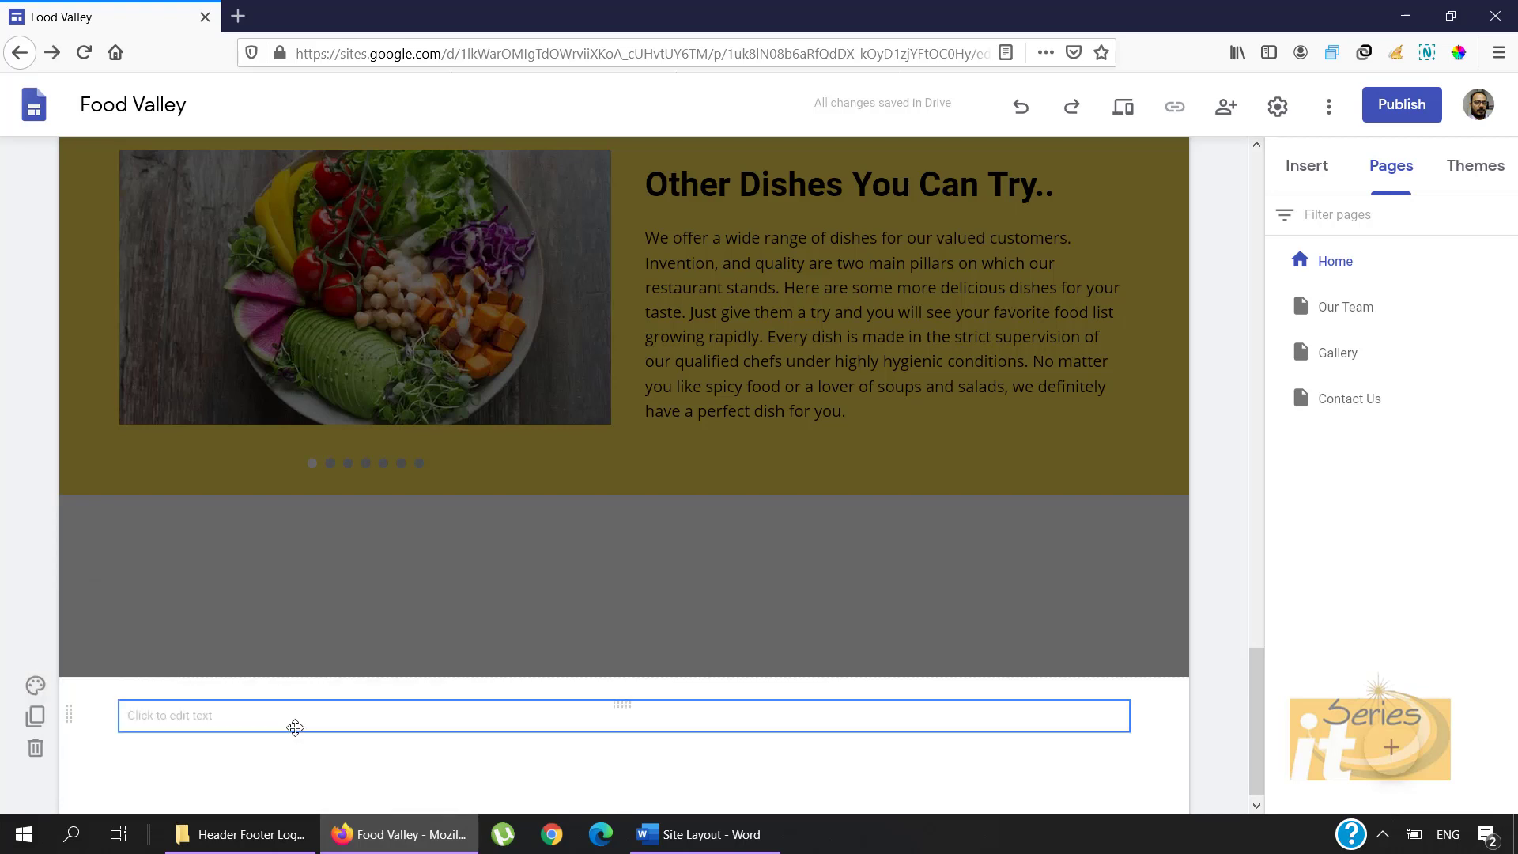
# Step: Upload the "footer" image from the "Header Footer Logo white space" folder as the footer section's background
pyautogui.click(35, 684)
pyautogui.moveTo(177, 774)
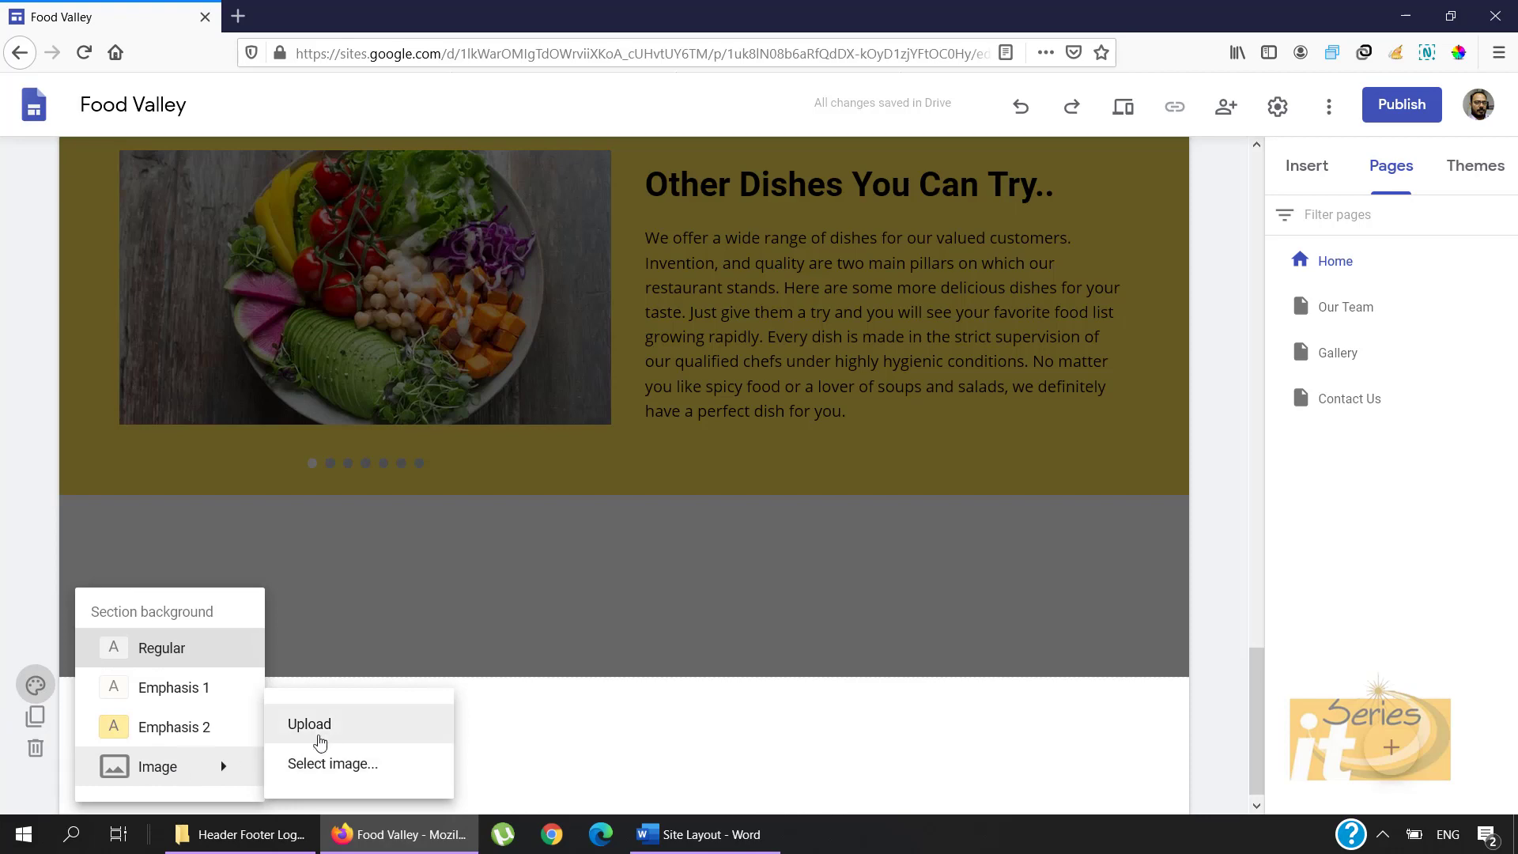
pyautogui.click(329, 733)
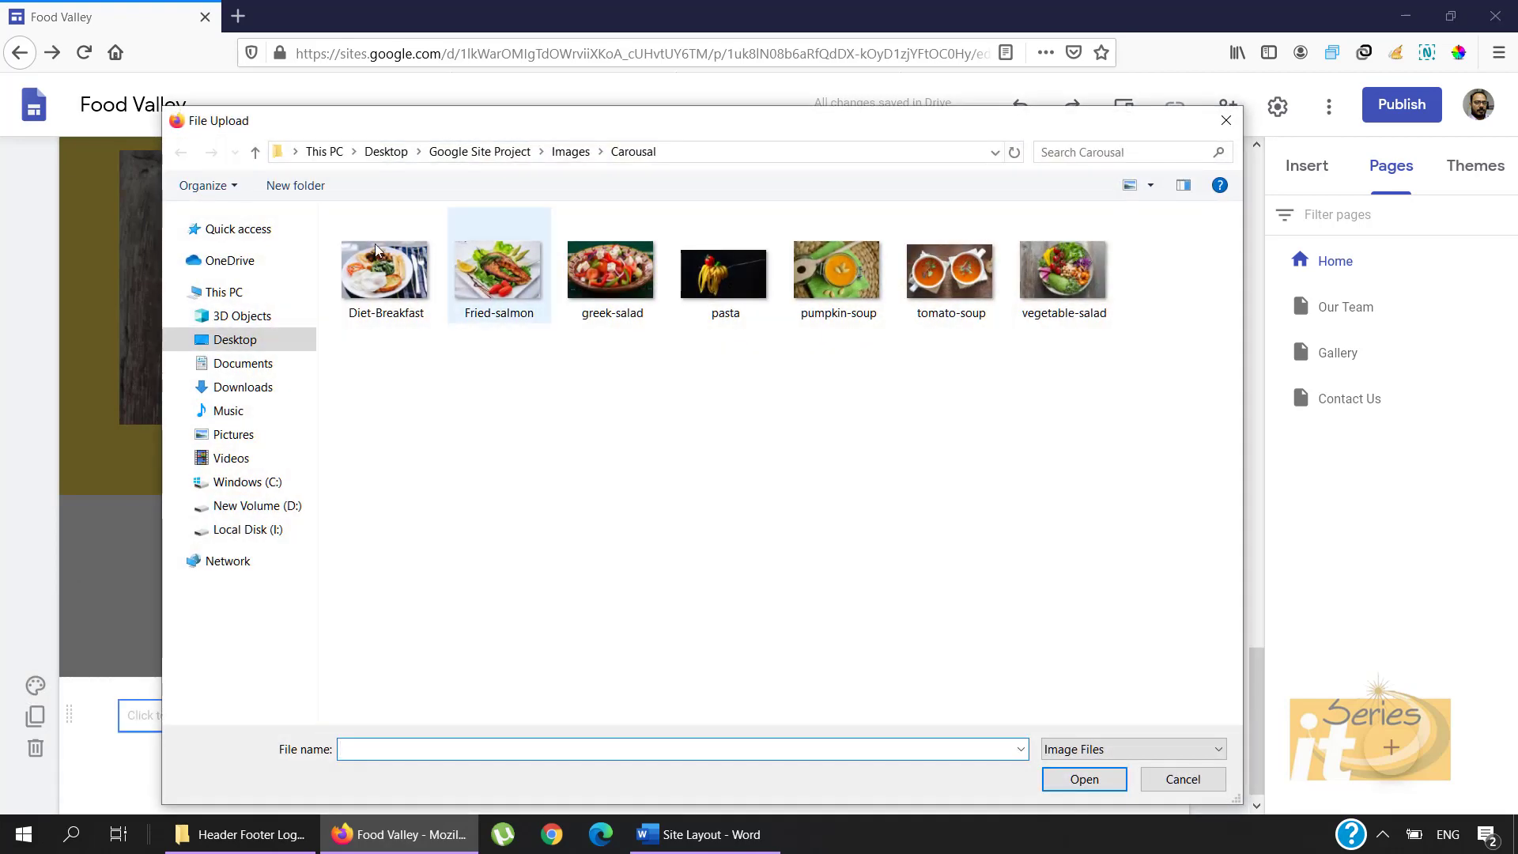
pyautogui.click(256, 152)
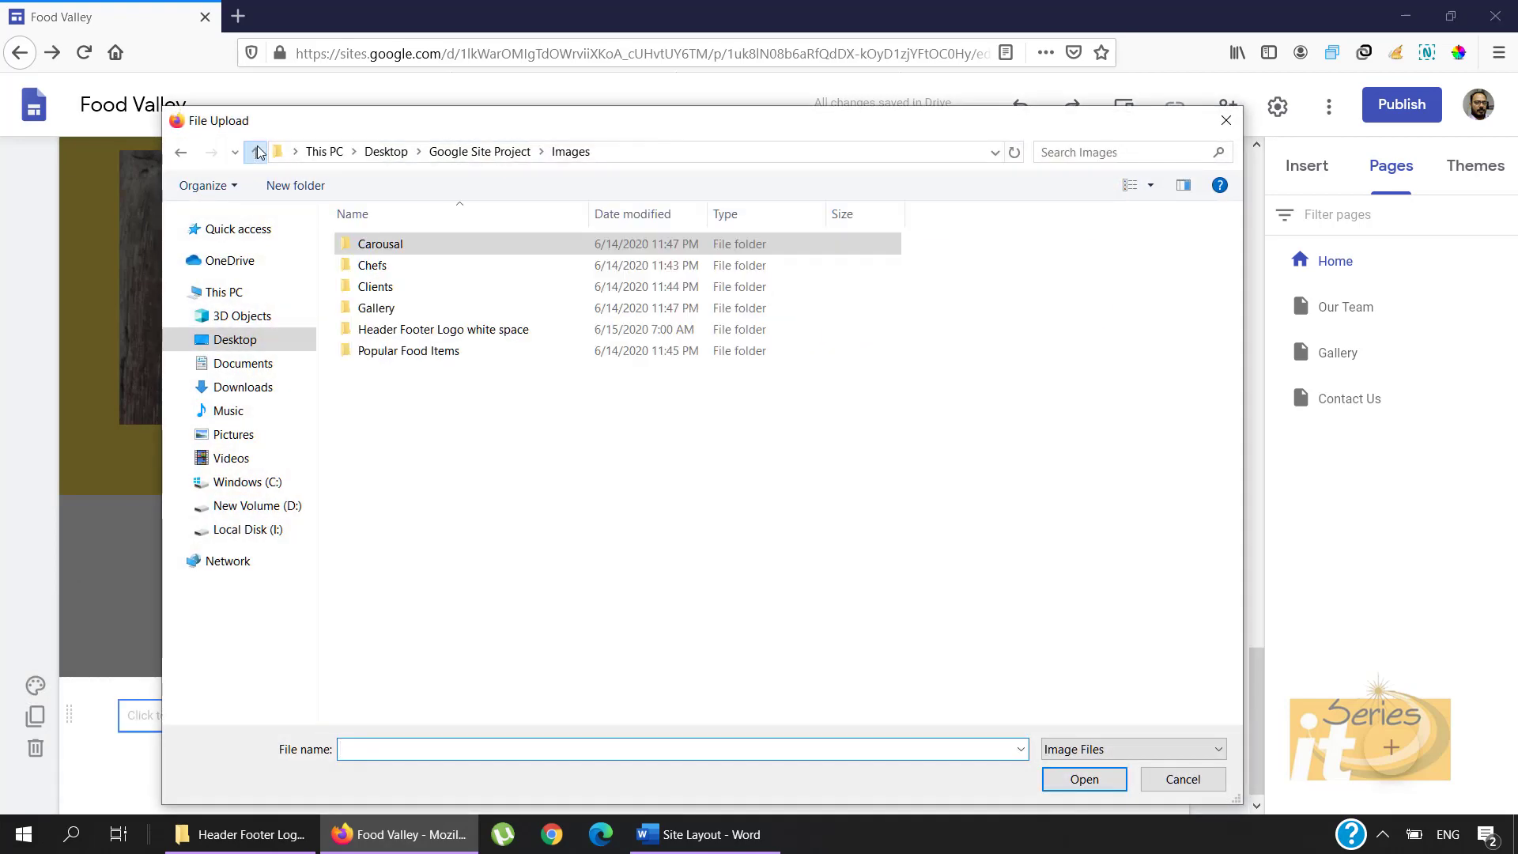
pyautogui.doubleClick(436, 329)
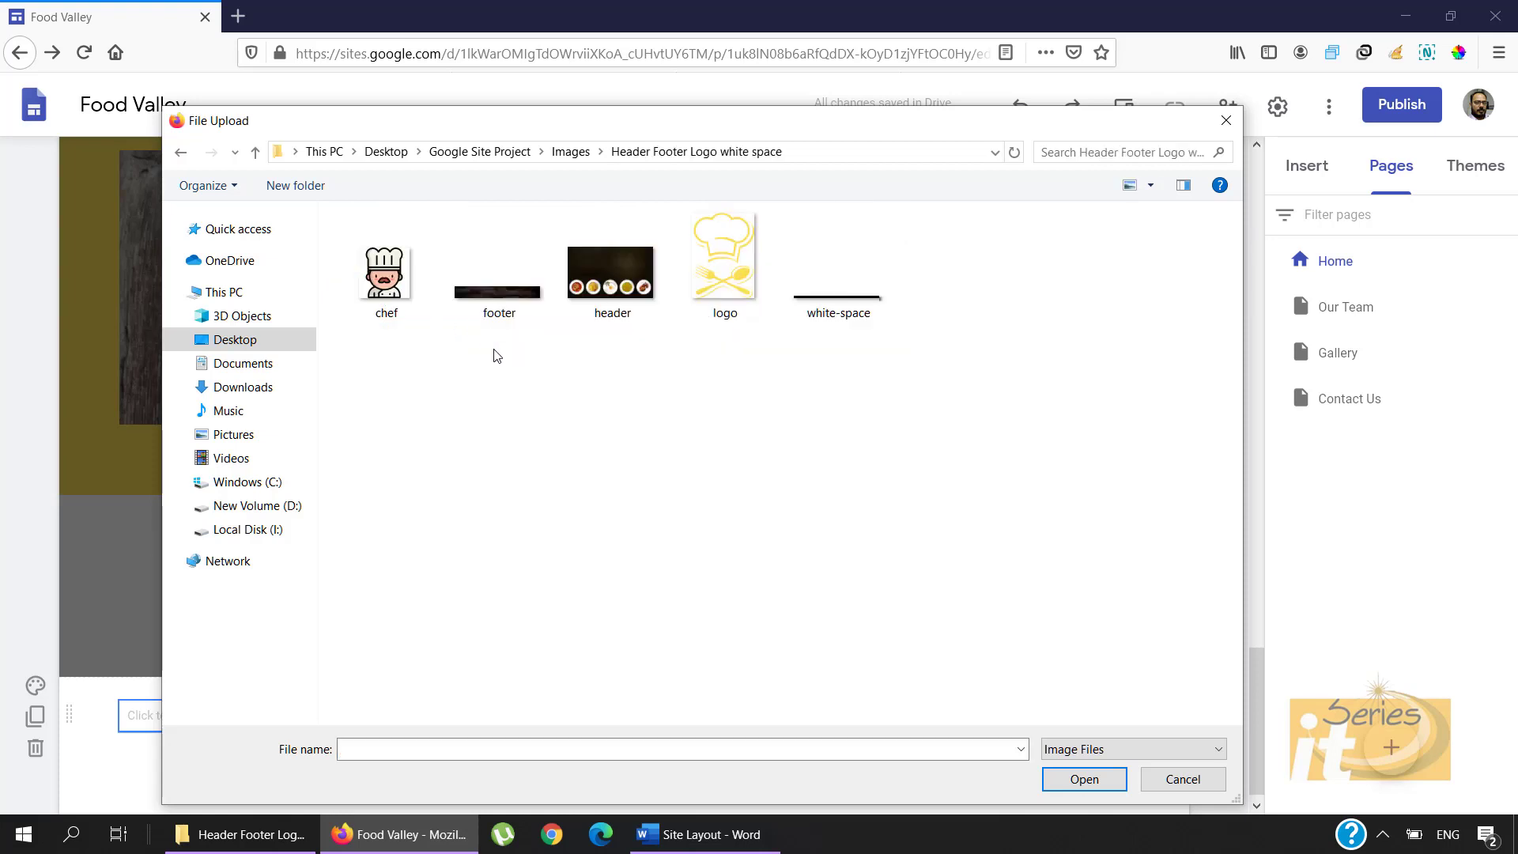
pyautogui.click(502, 301)
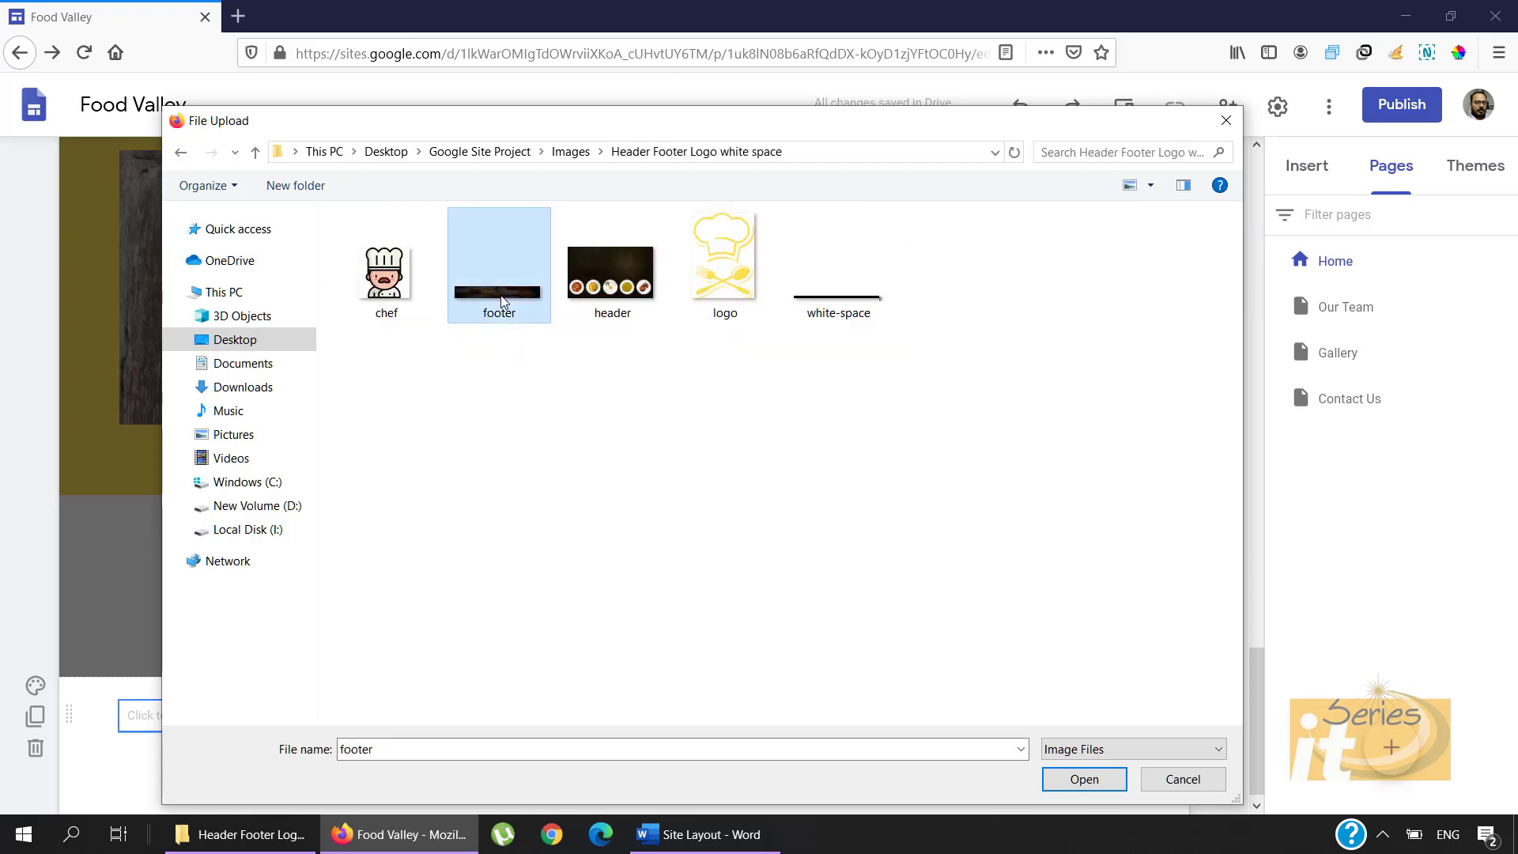
pyautogui.doubleClick(501, 300)
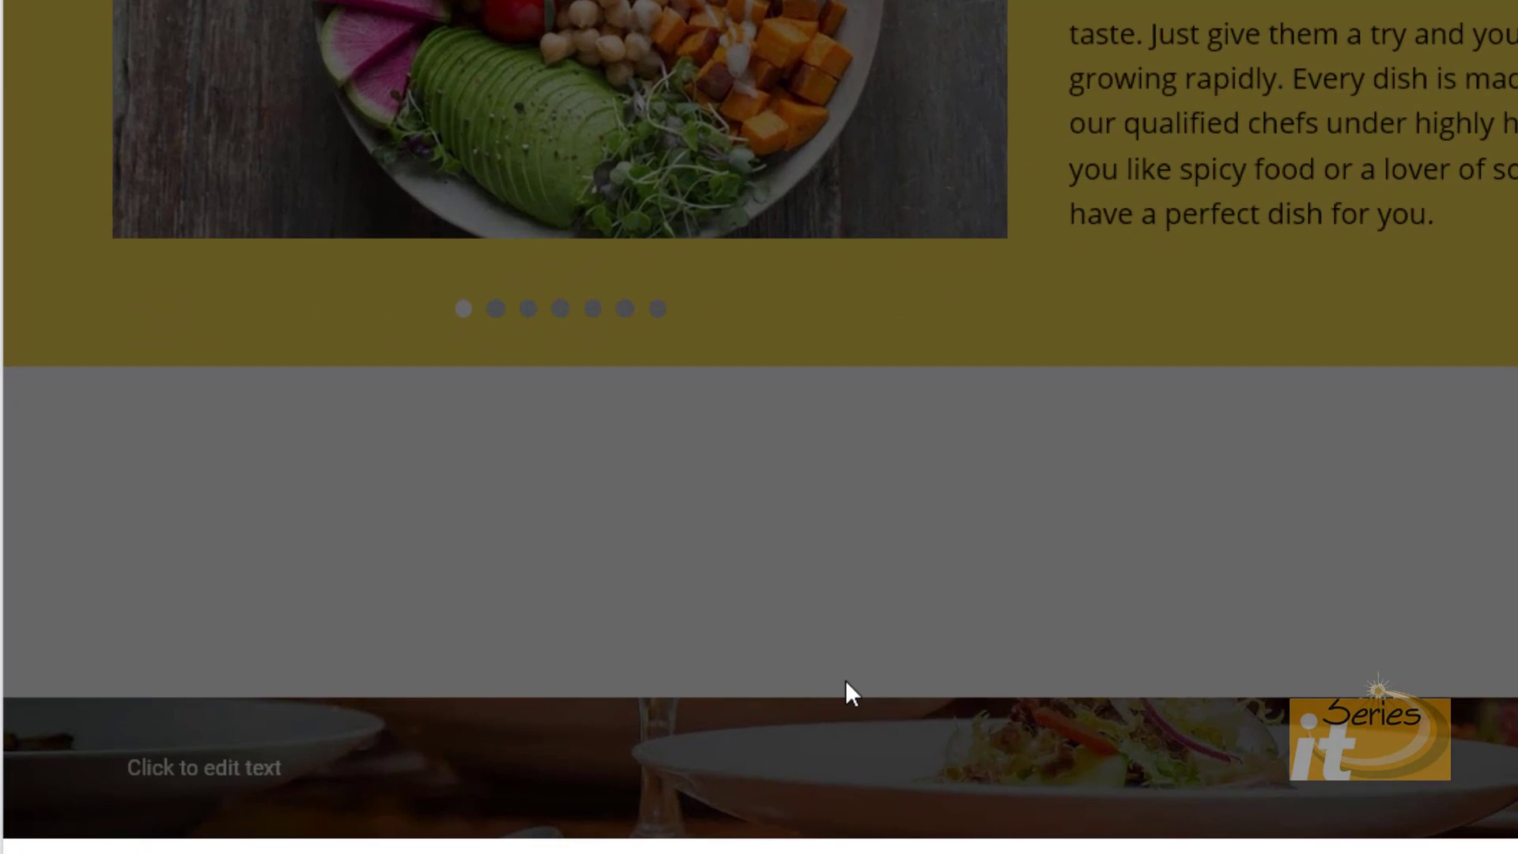
# Step: Copy the address and phone numbers under Our Location in the Word layout into the footer's text box
pyautogui.click(238, 771)
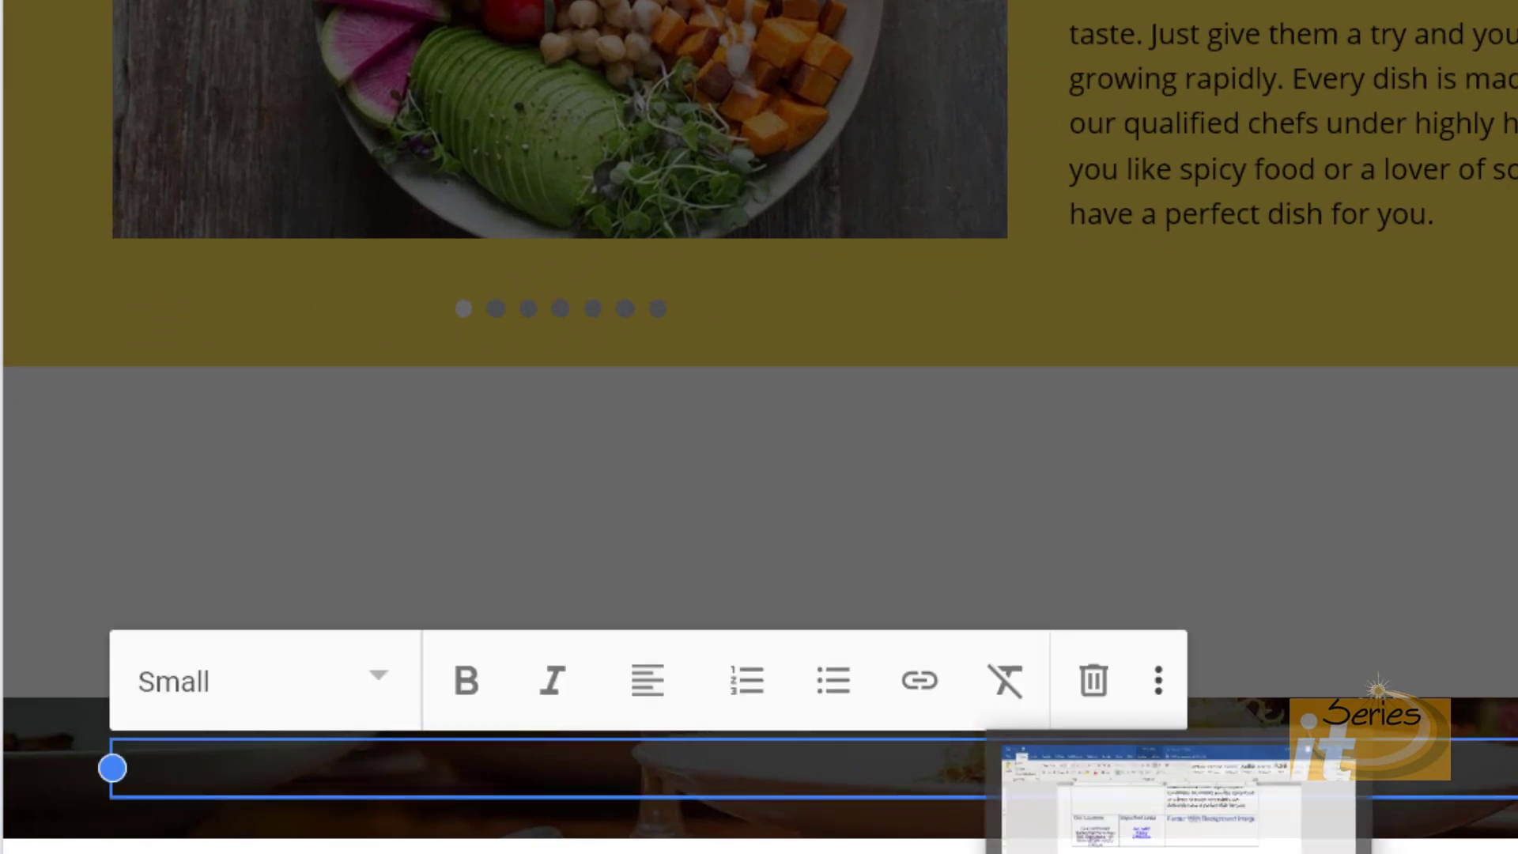
pyautogui.click(1170, 801)
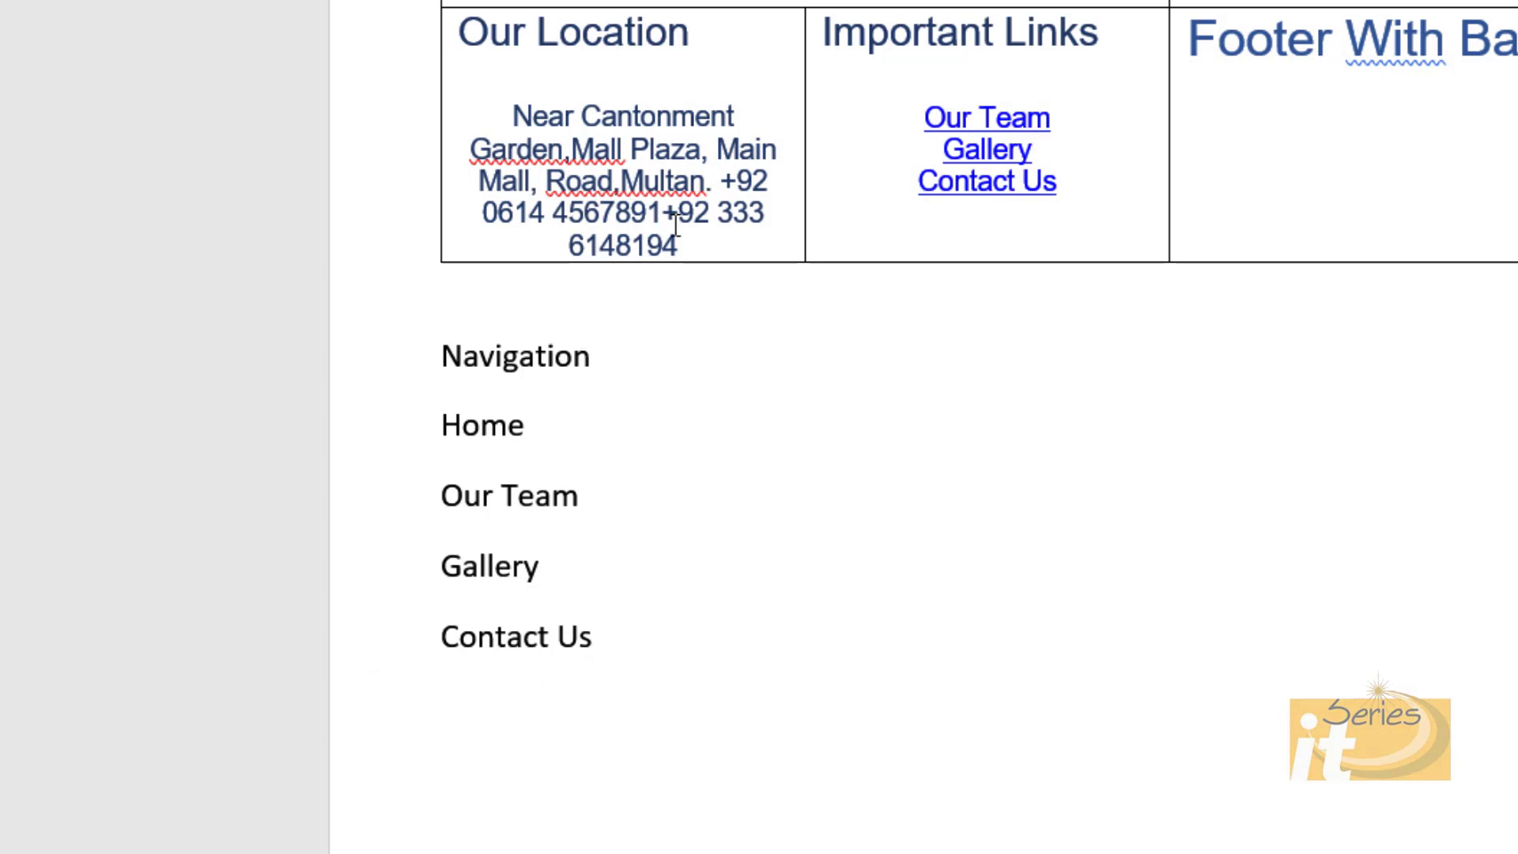
pyautogui.moveTo(673, 241); pyautogui.dragTo(470, 116)
pyautogui.hotkey('ctrl', 'c')
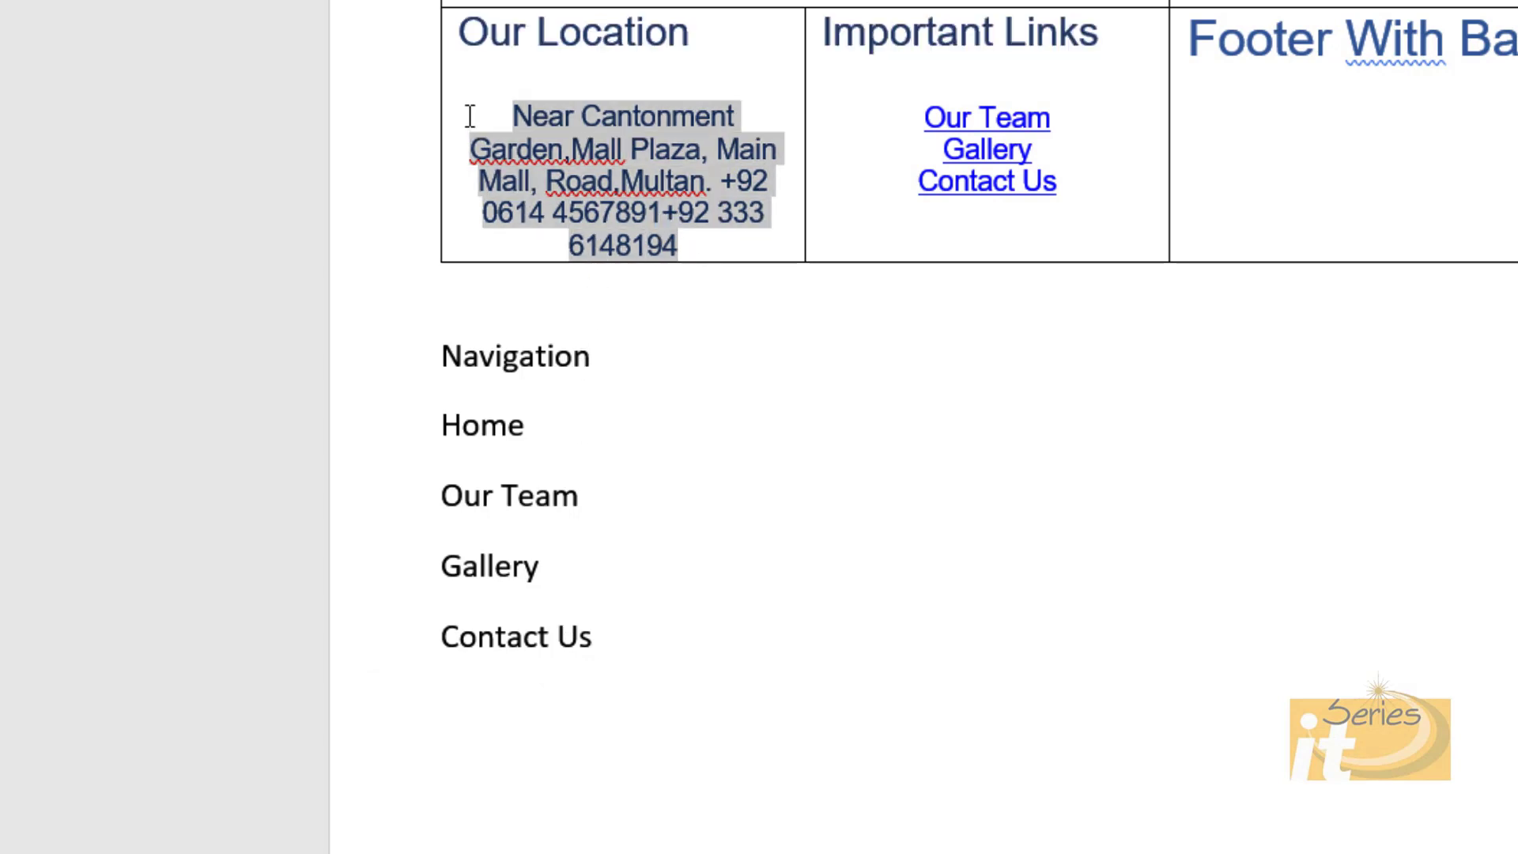
pyautogui.hotkey('alt', 'Tab')
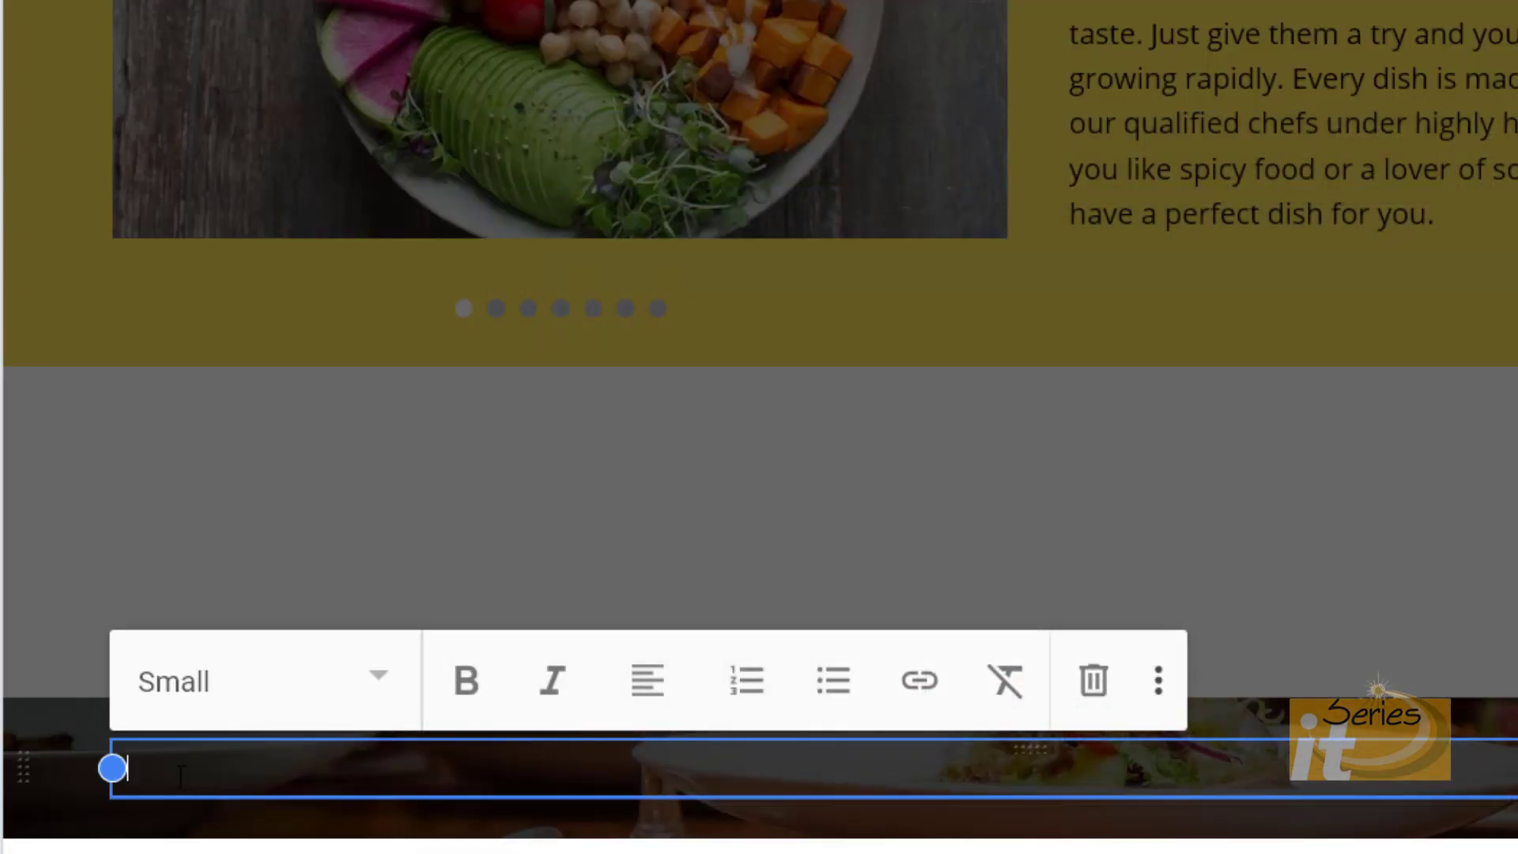
pyautogui.hotkey('ctrl', 'v')
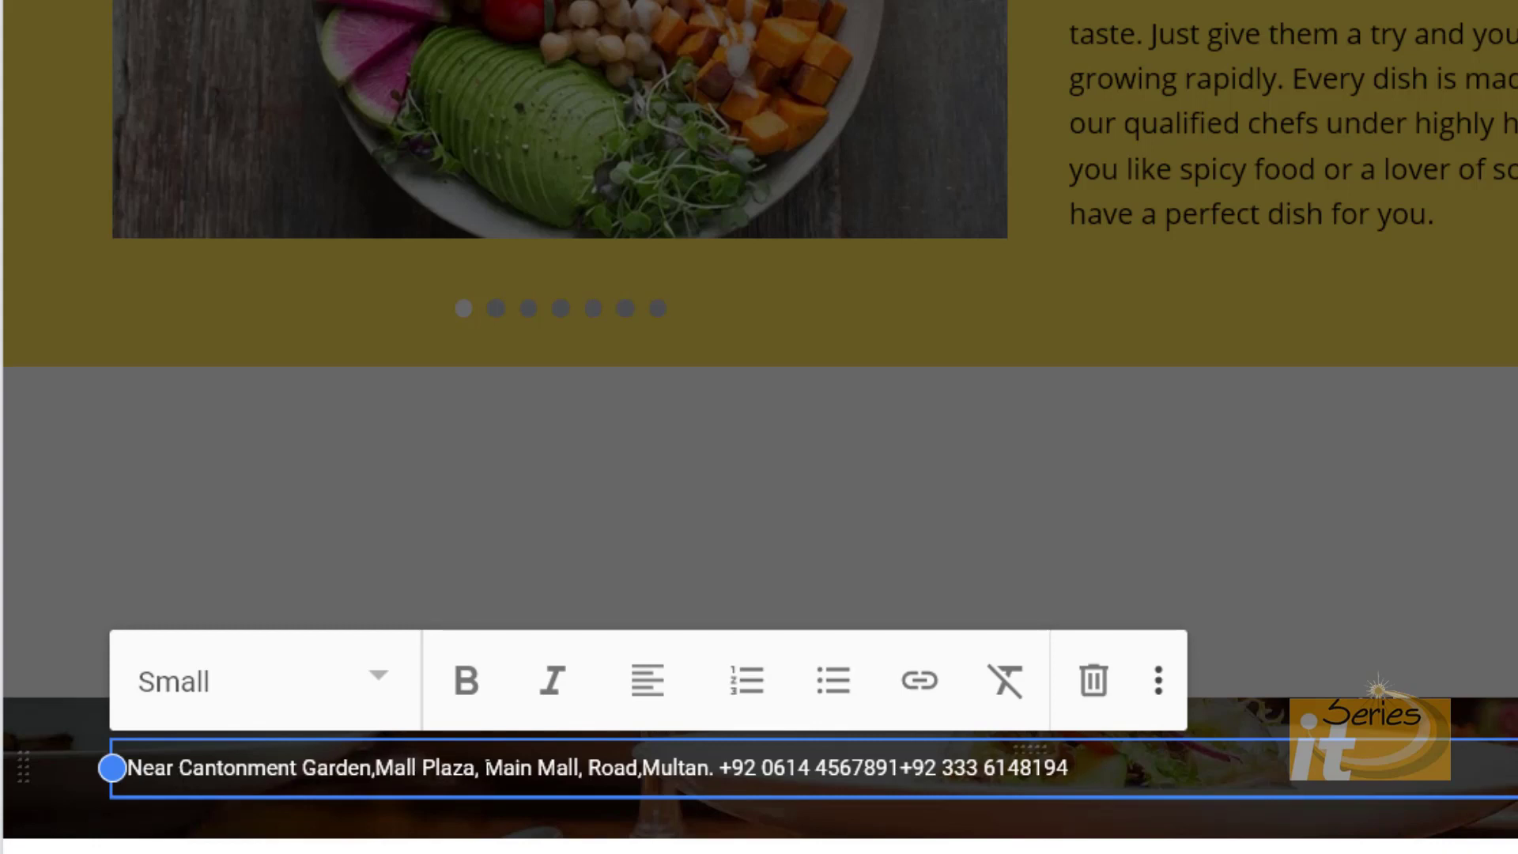
# Step: Break the footer contact text into four lines: two for the address and one for each phone number
pyautogui.scroll(-1, 488, 767)
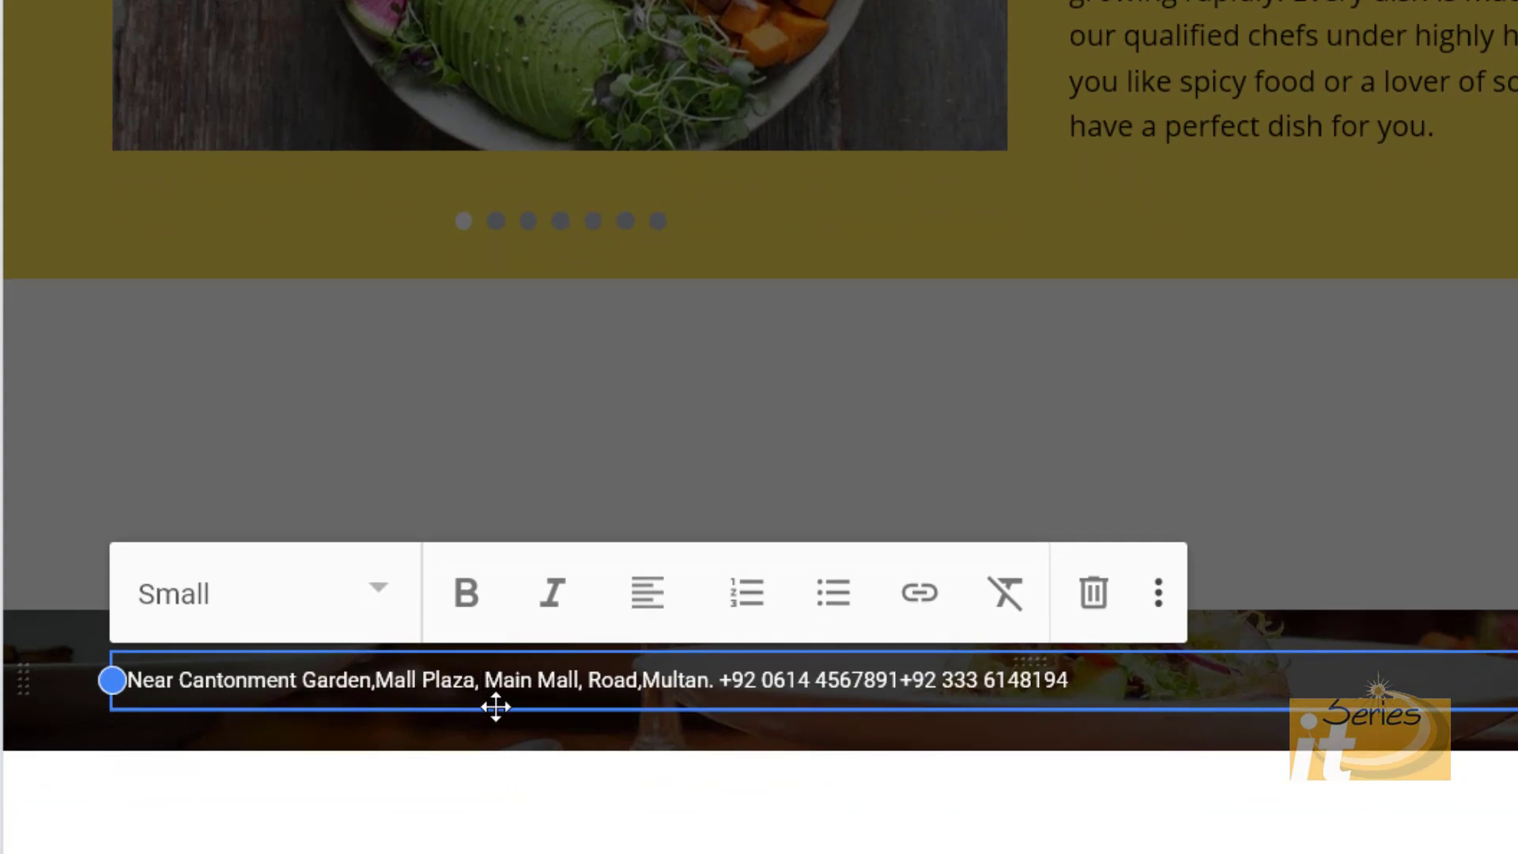
pyautogui.press('Return')
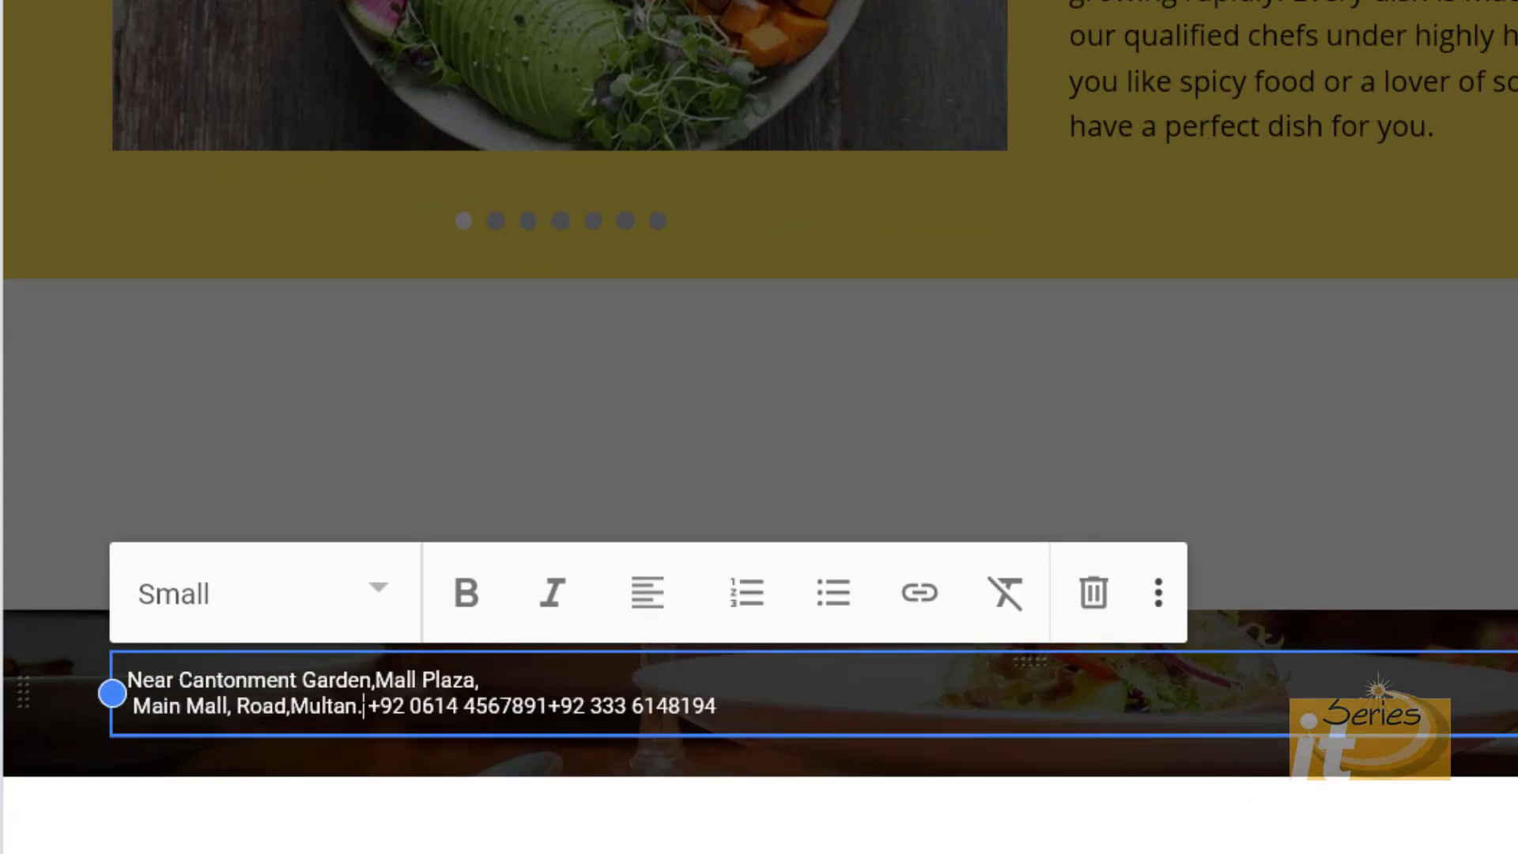
pyautogui.click(369, 706)
pyautogui.press('Return')
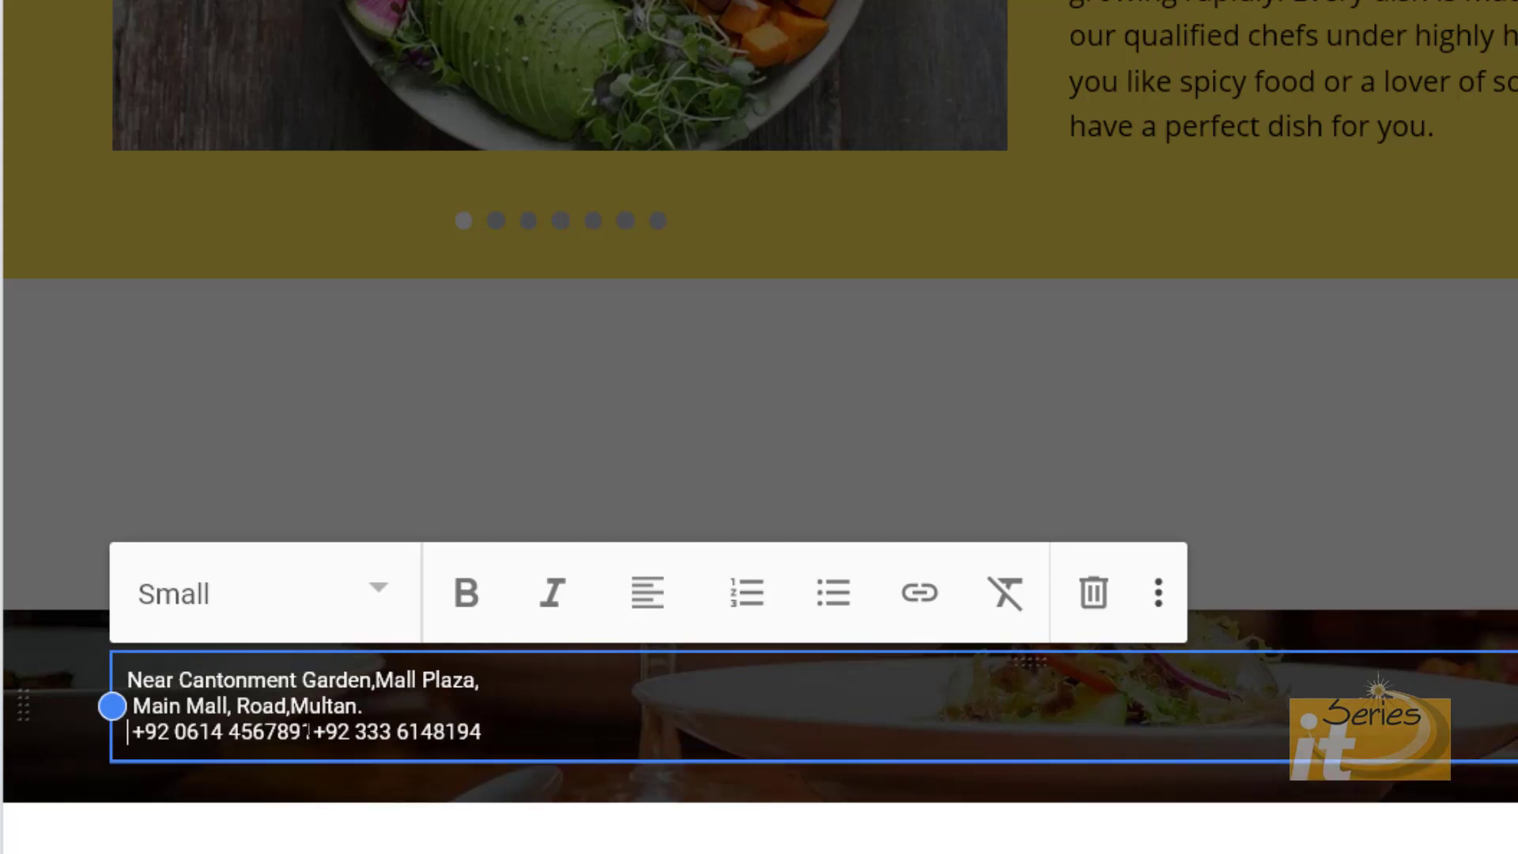
pyautogui.click(302, 731)
pyautogui.press('Right')
pyautogui.press('Return')
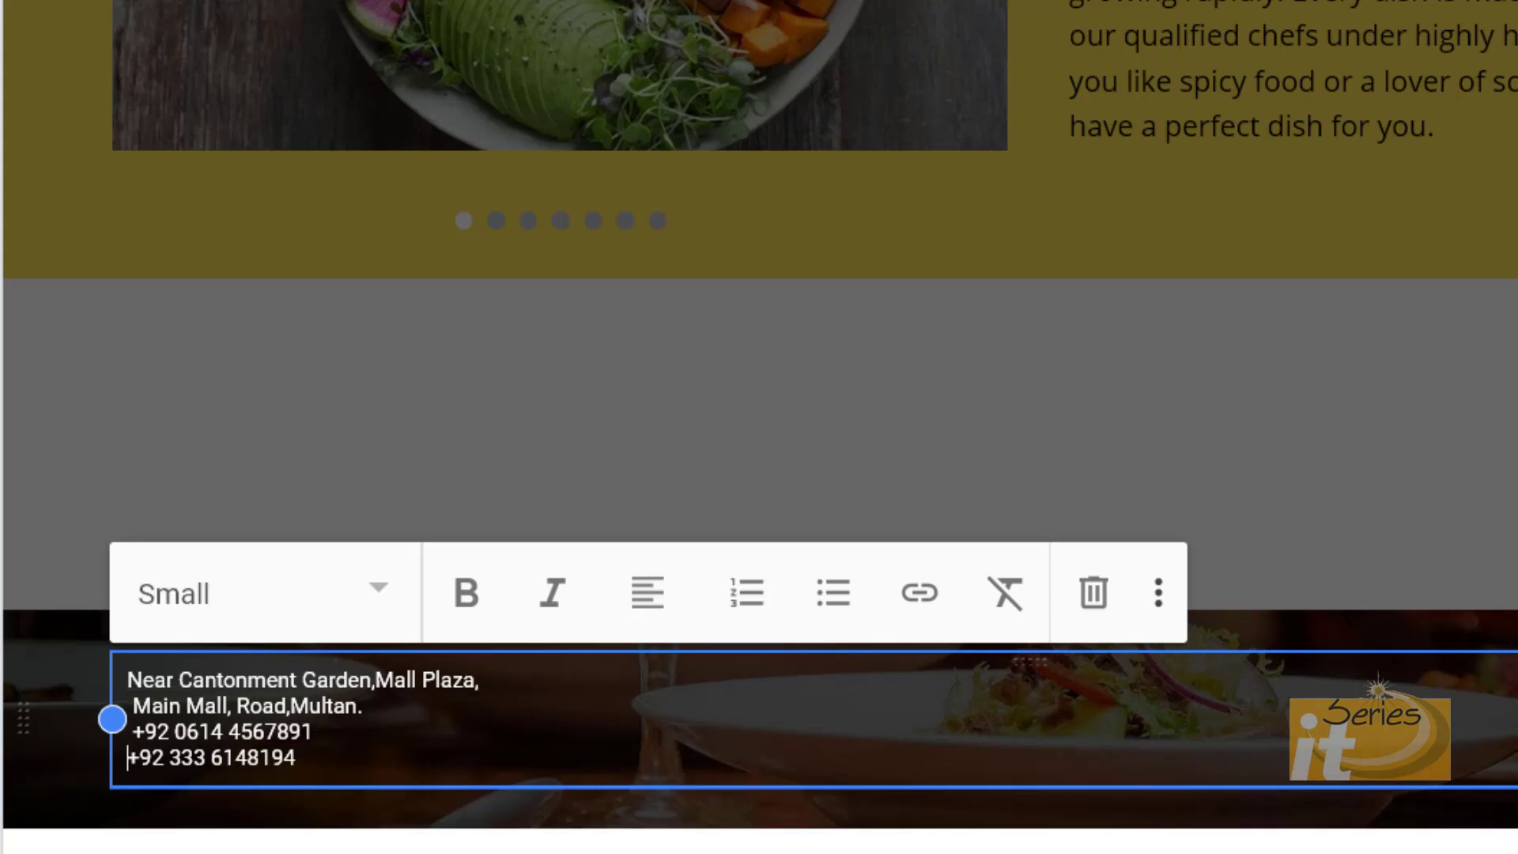
# Step: Narrow the footer's address text box to leave free space beside it, and deselect it
pyautogui.press('Escape')
pyautogui.moveTo(1487, 720); pyautogui.dragTo(554, 729)
pyautogui.click(722, 726)
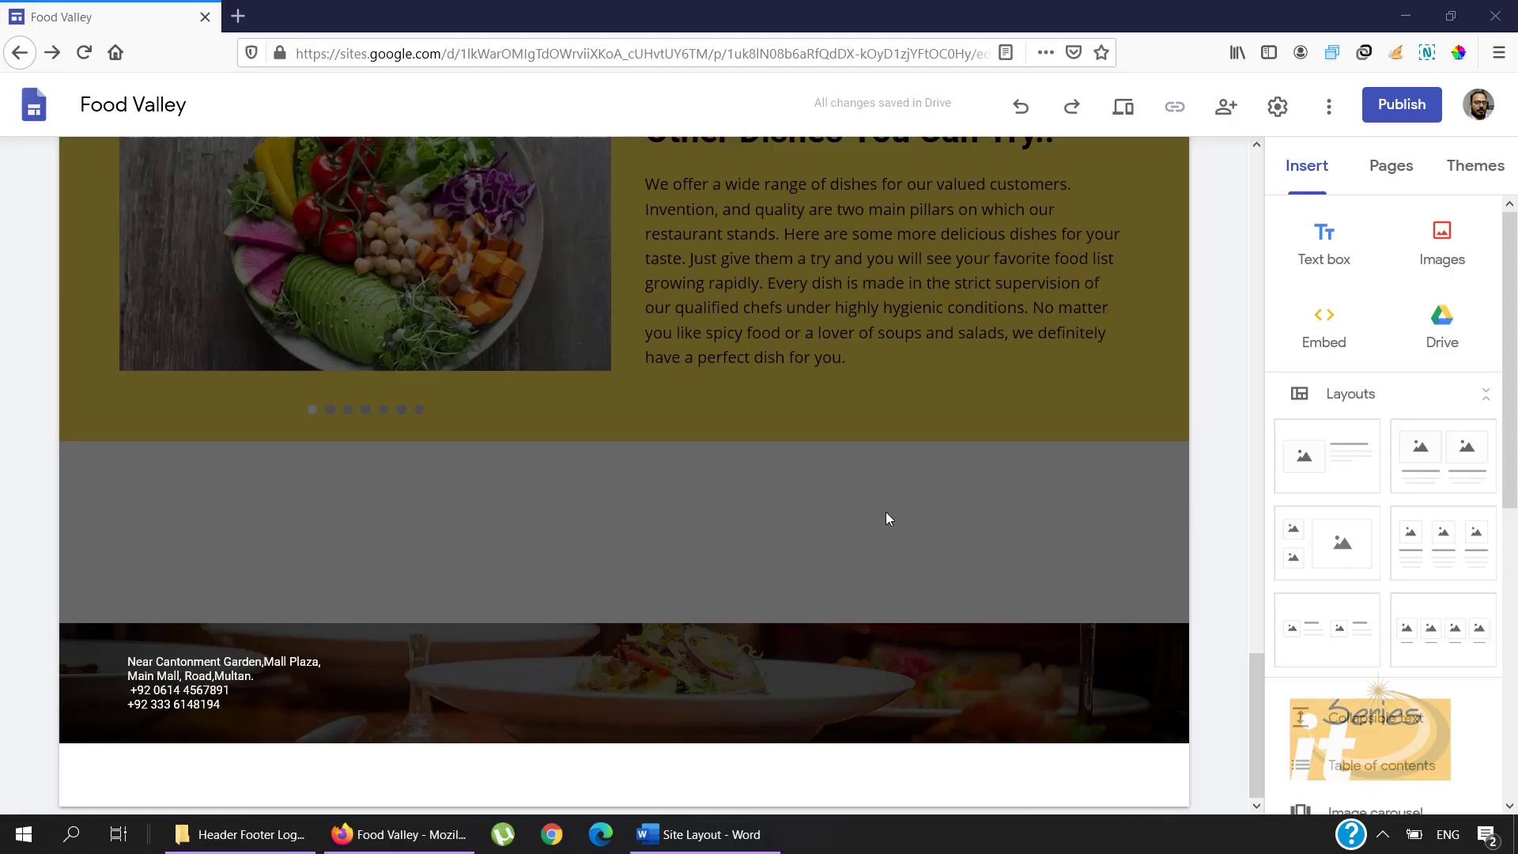
# Step: Insert a text box beside the address in the footer, starting with the line "Important Links"
pyautogui.moveTo(523, 663)
pyautogui.doubleClick(556, 679)
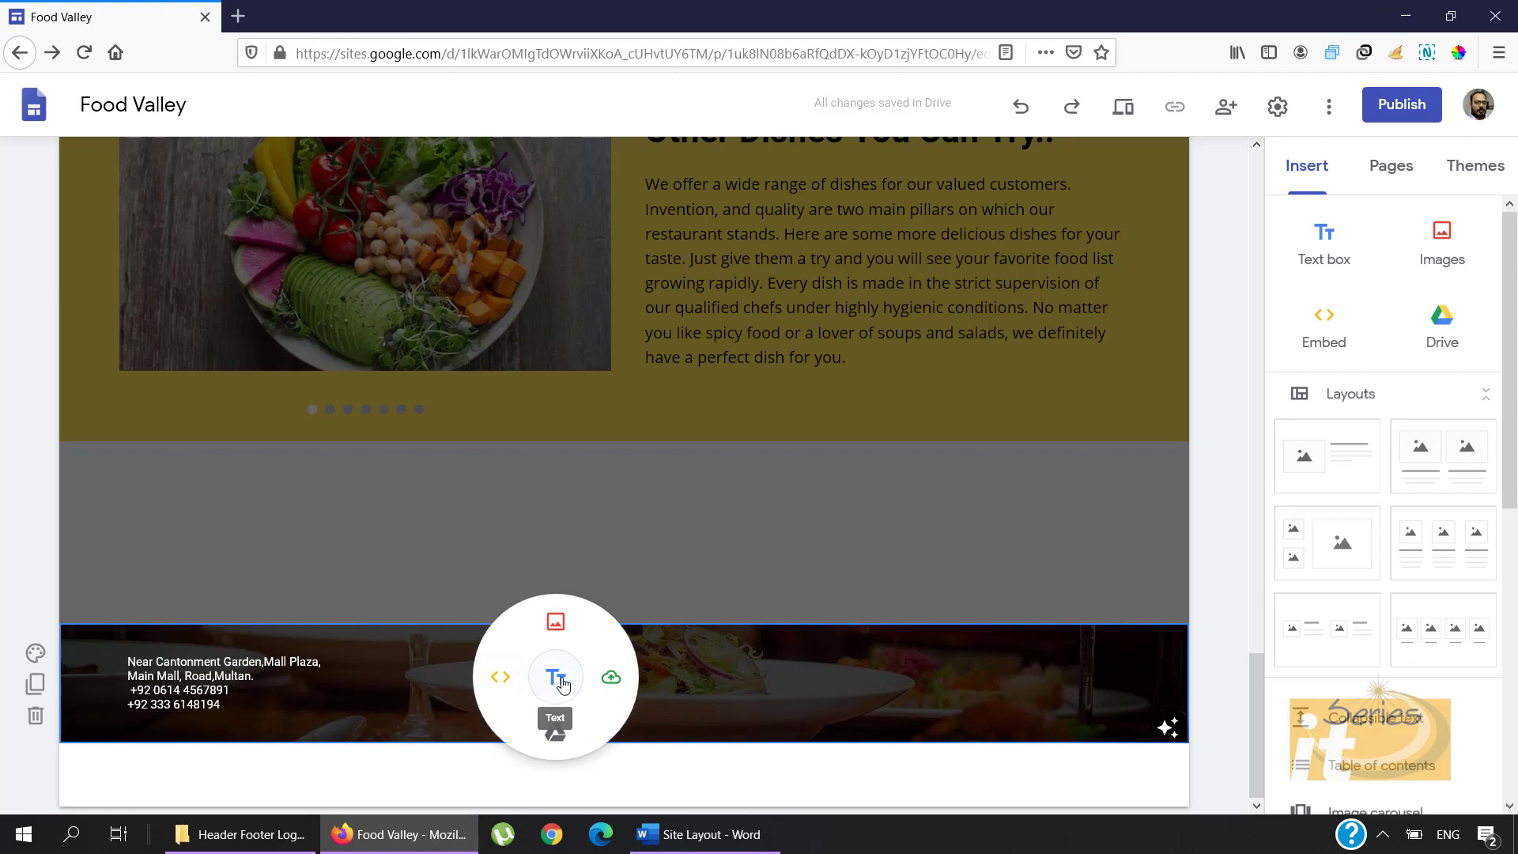
pyautogui.click(563, 685)
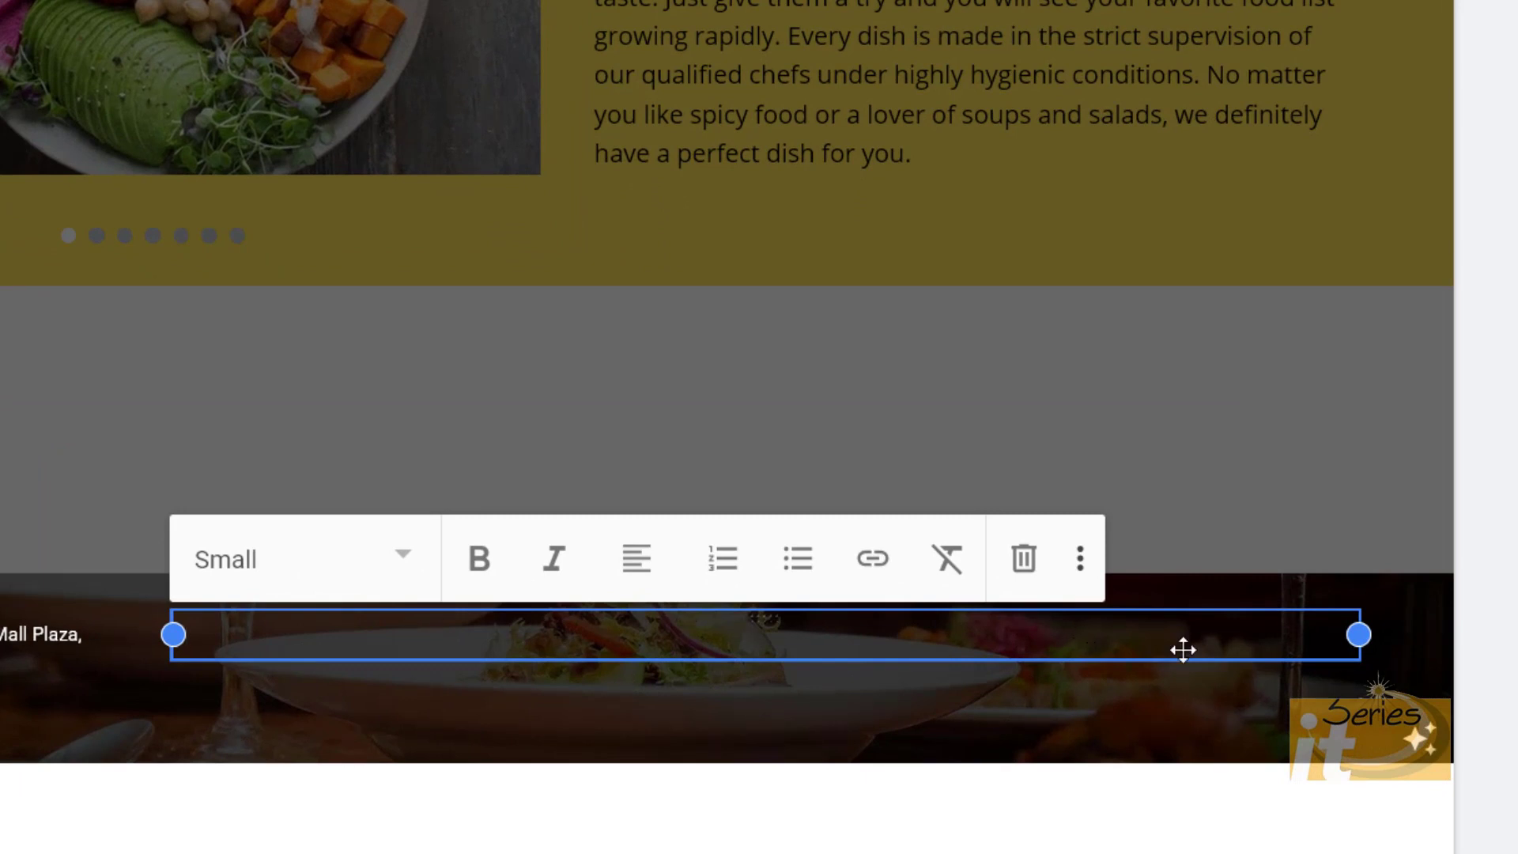
pyautogui.write('portant Links')
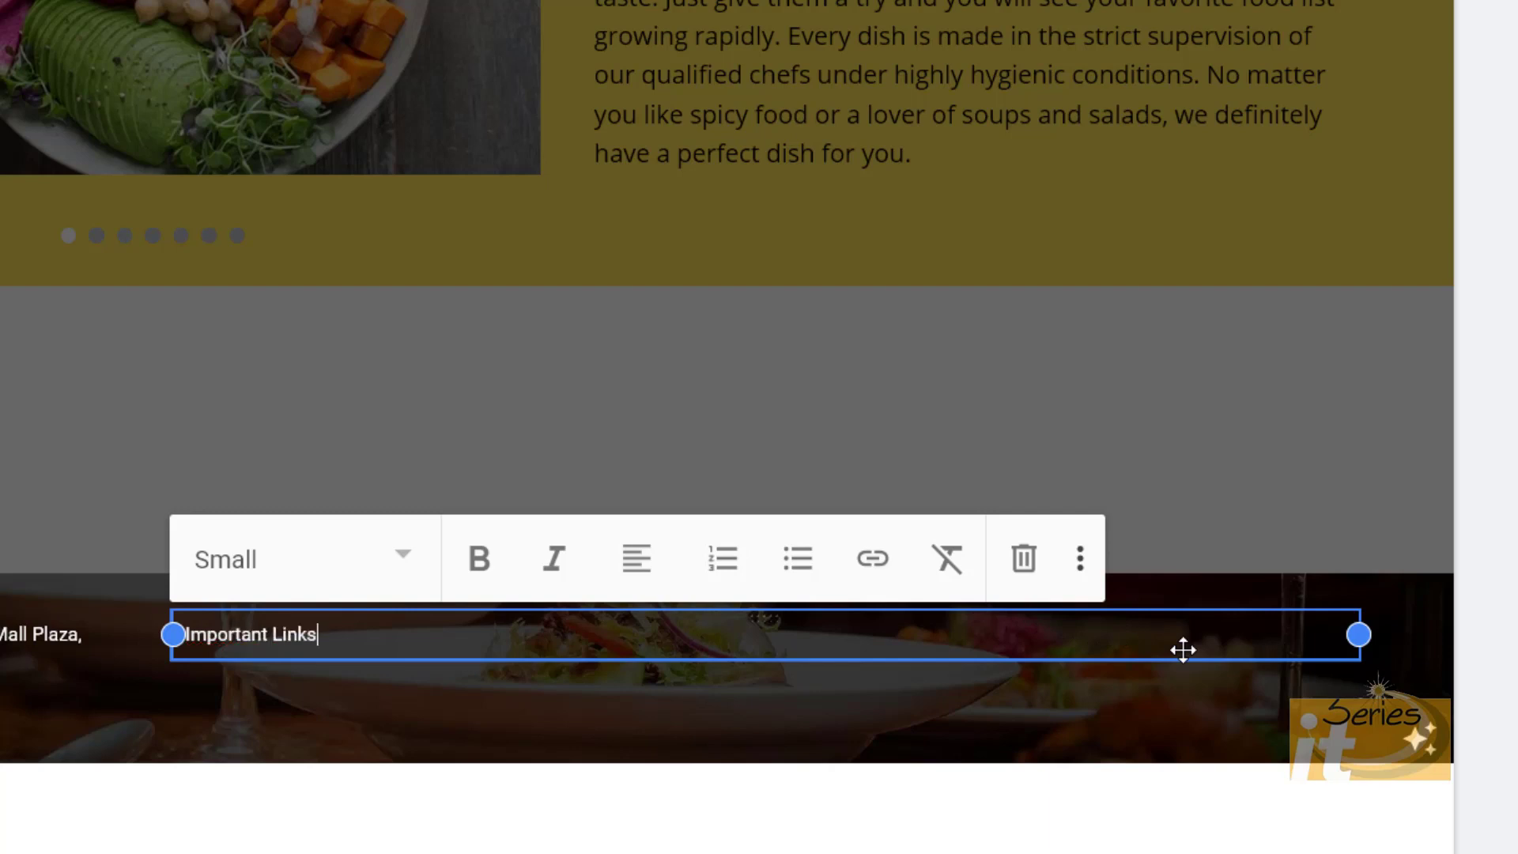
pyautogui.press('Return')
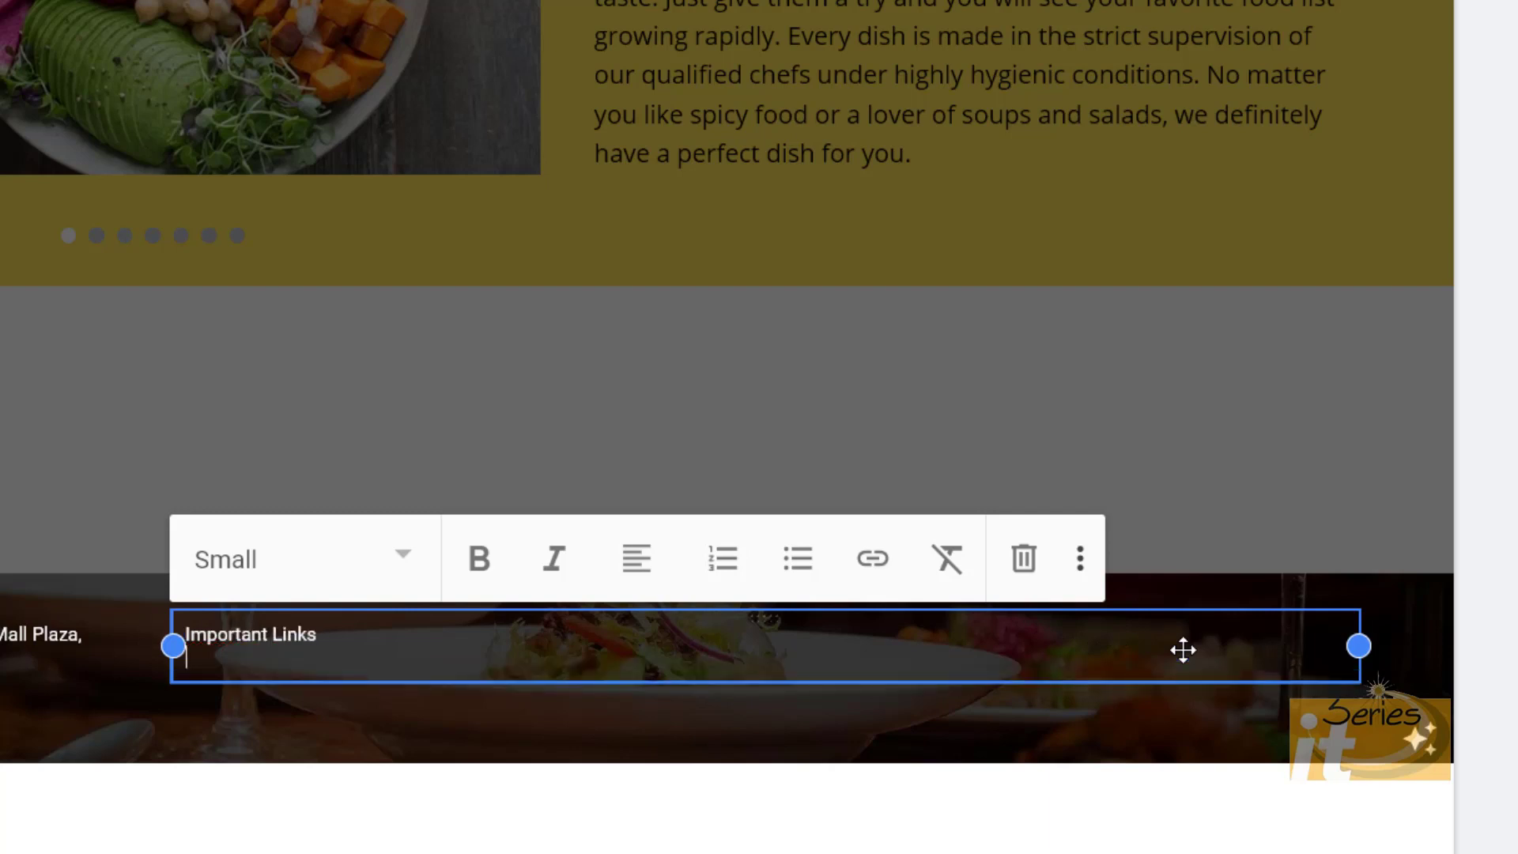
# Step: List "Our Team", "Gallery" and "Contact Us" on separate lines below the Important Links line
pyautogui.write('Our')
pyautogui.write(' Tiam')
pyautogui.press('BackSpace')
pyautogui.press('BackSpace')
pyautogui.press('BackSpace')
pyautogui.write('eam')
pyautogui.press('Return')
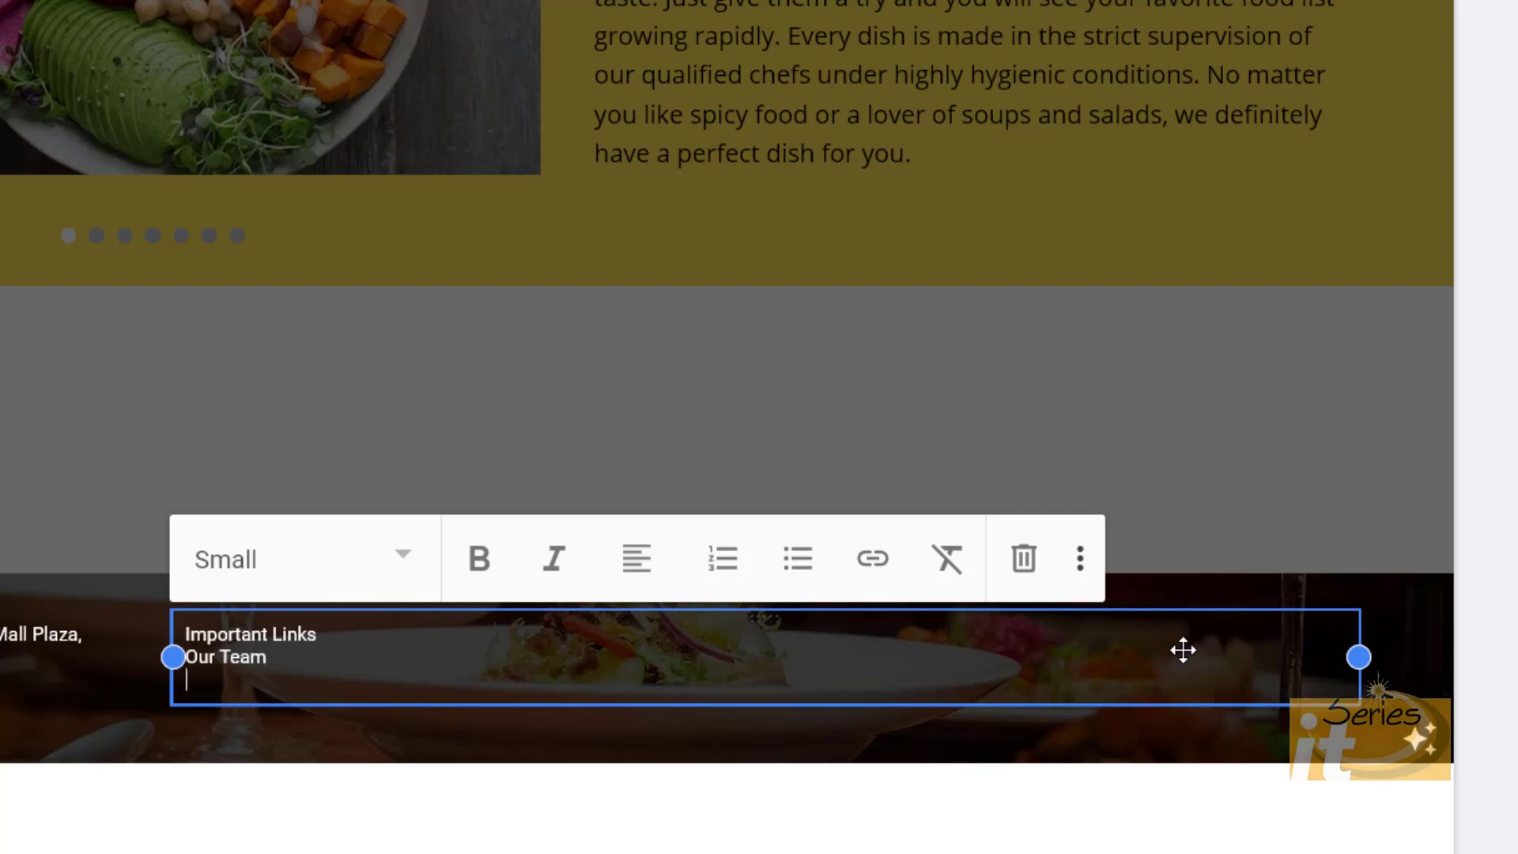
pyautogui.write('Gallery')
pyautogui.press('Return')
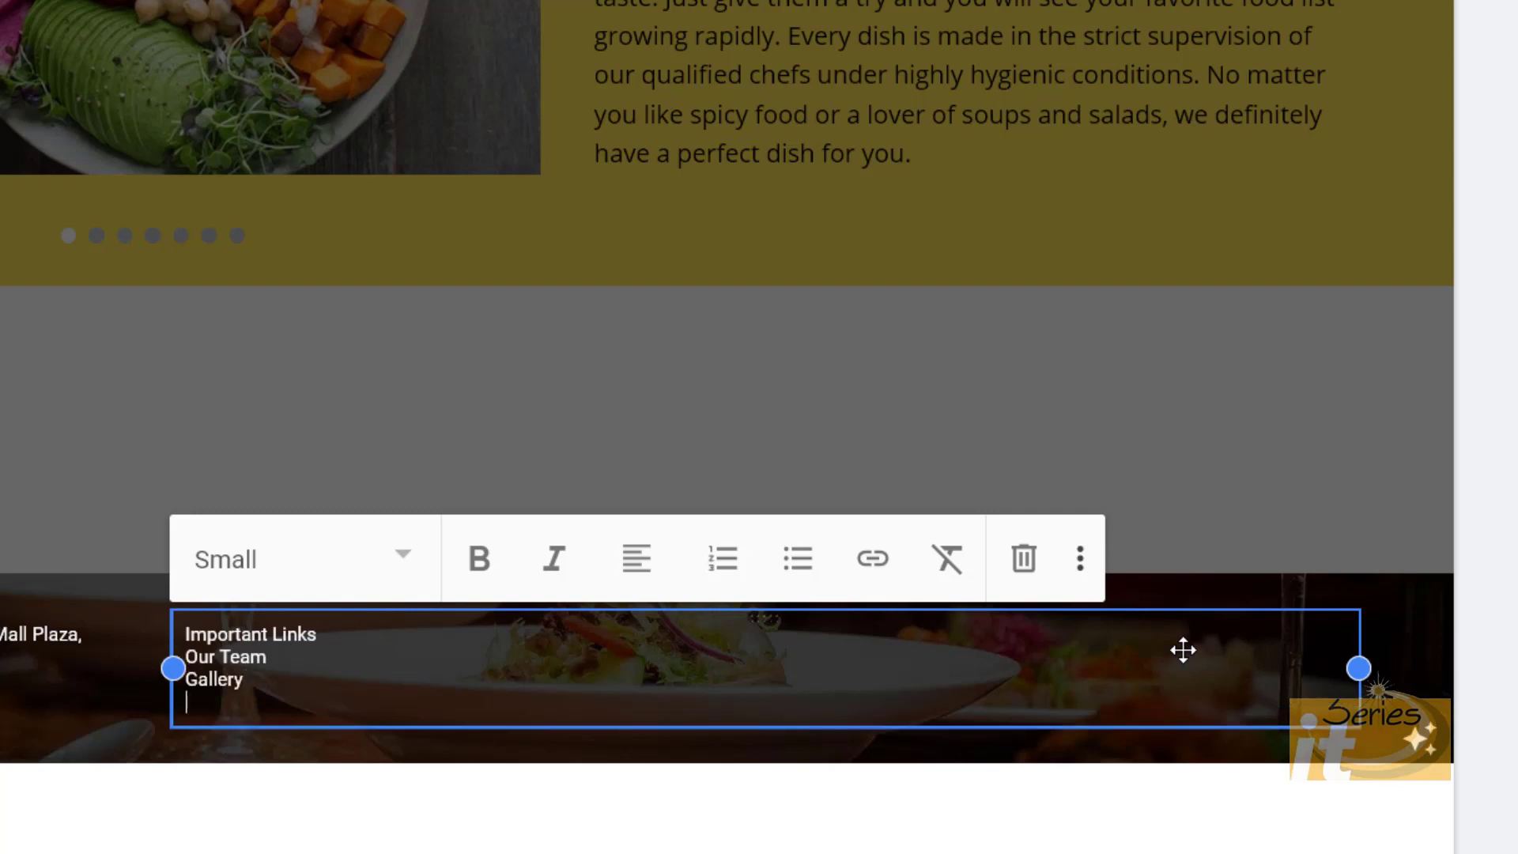
pyautogui.write('Contact Us')
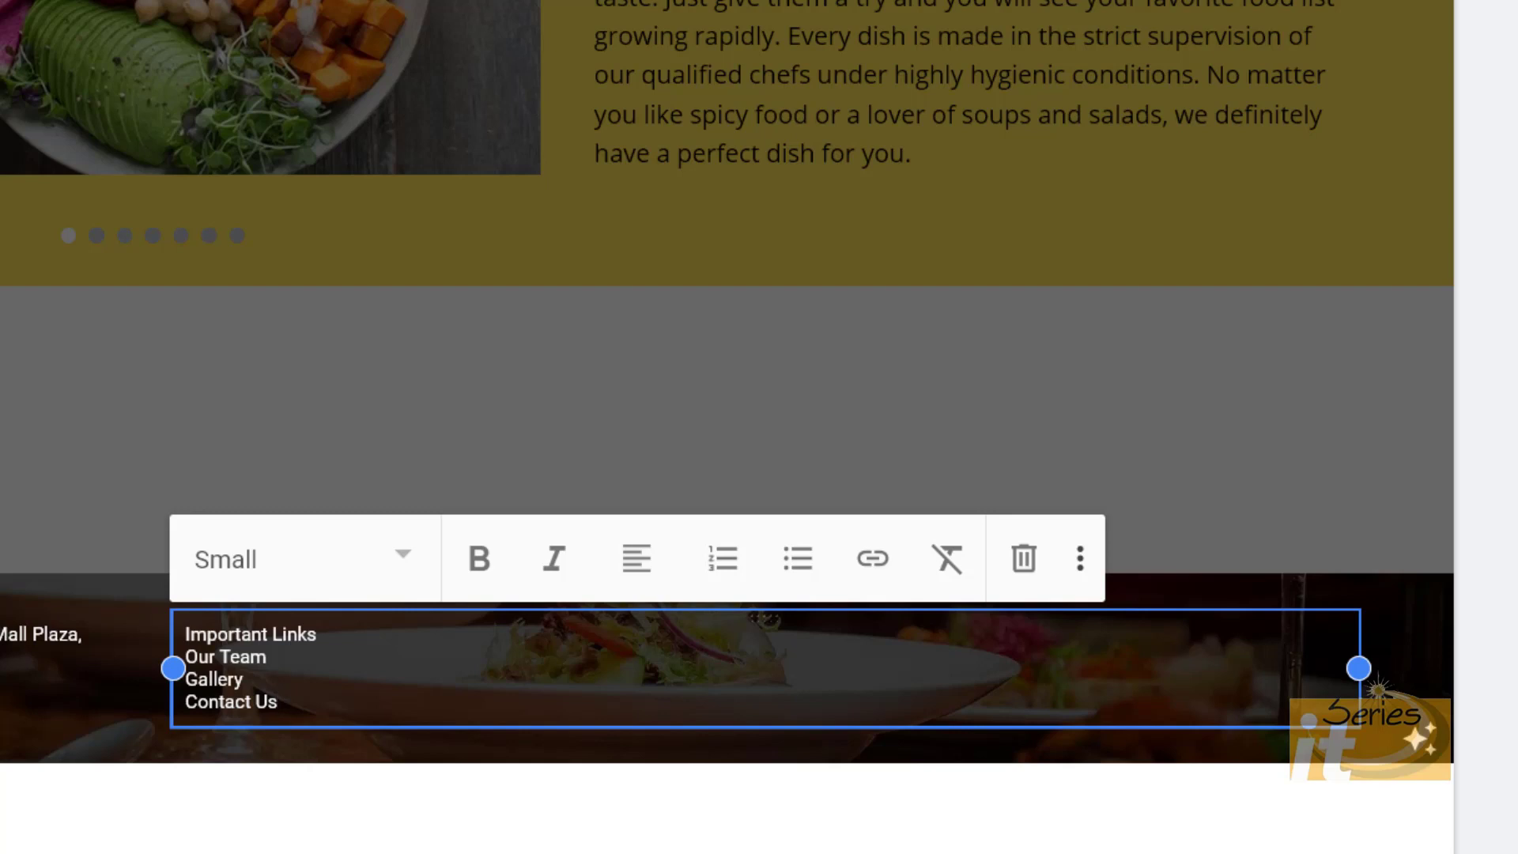
# Step: Link the footer's "Our Team" text to the site's Our Team page
pyautogui.click(301, 659)
pyautogui.moveTo(288, 659); pyautogui.dragTo(190, 658)
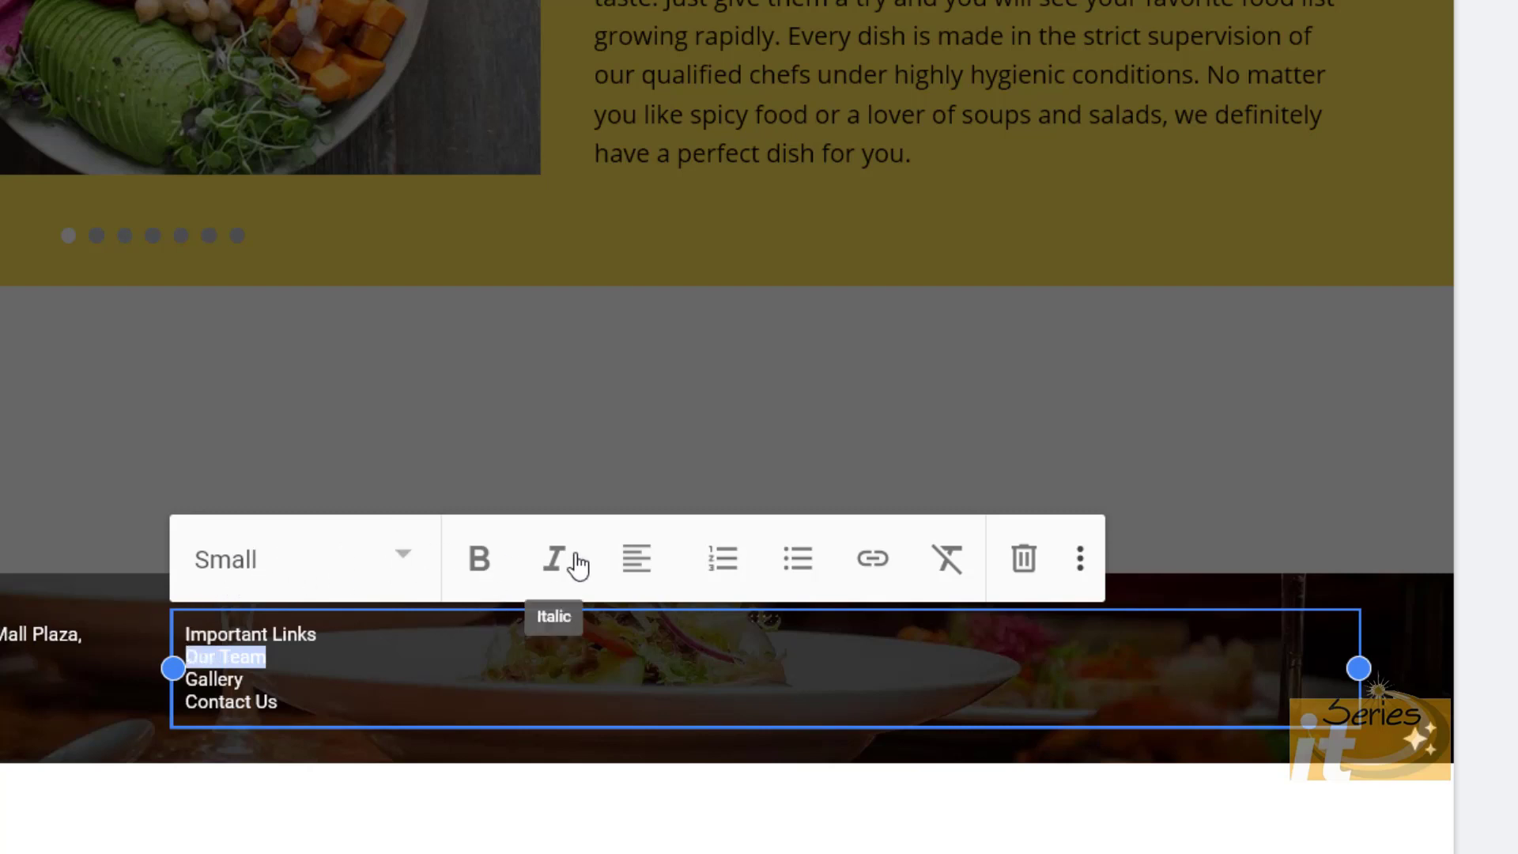
pyautogui.click(873, 563)
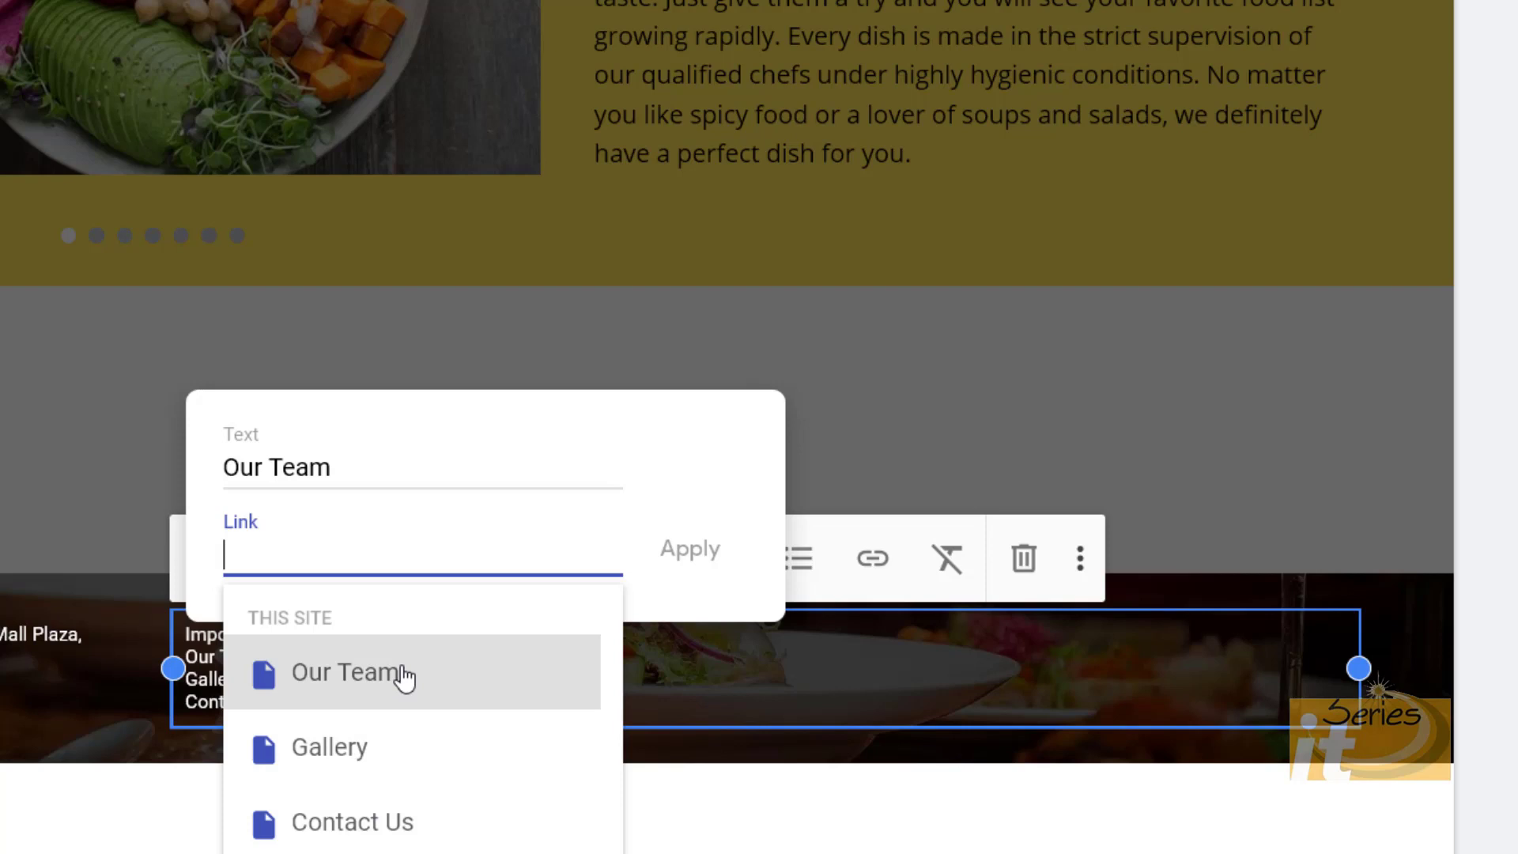
pyautogui.click(404, 674)
pyautogui.click(693, 551)
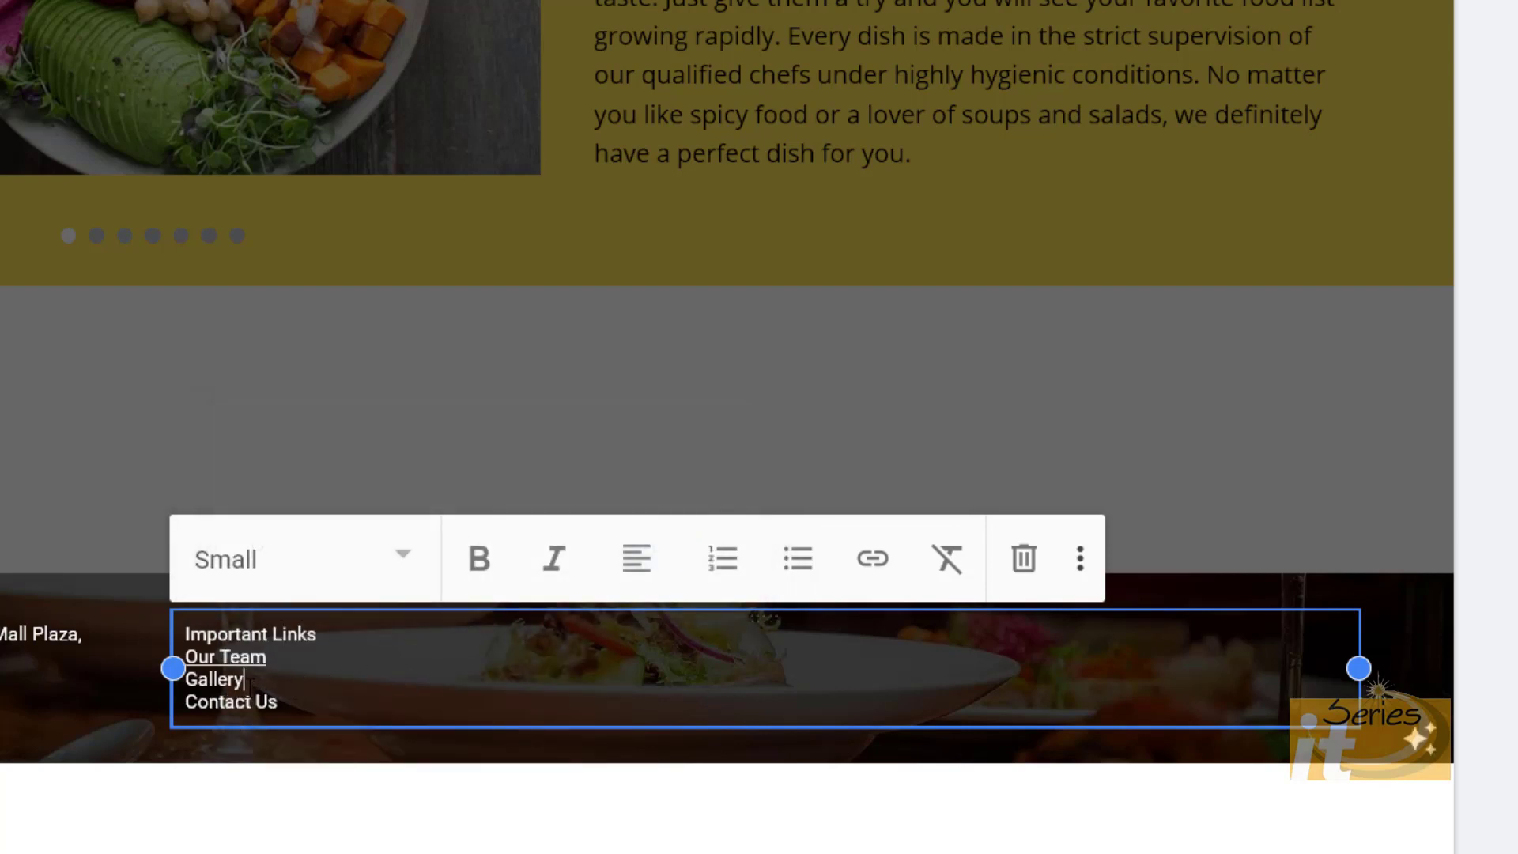
# Step: Link the footer's "Gallery" text to the site's Gallery page
pyautogui.moveTo(244, 680); pyautogui.dragTo(185, 680)
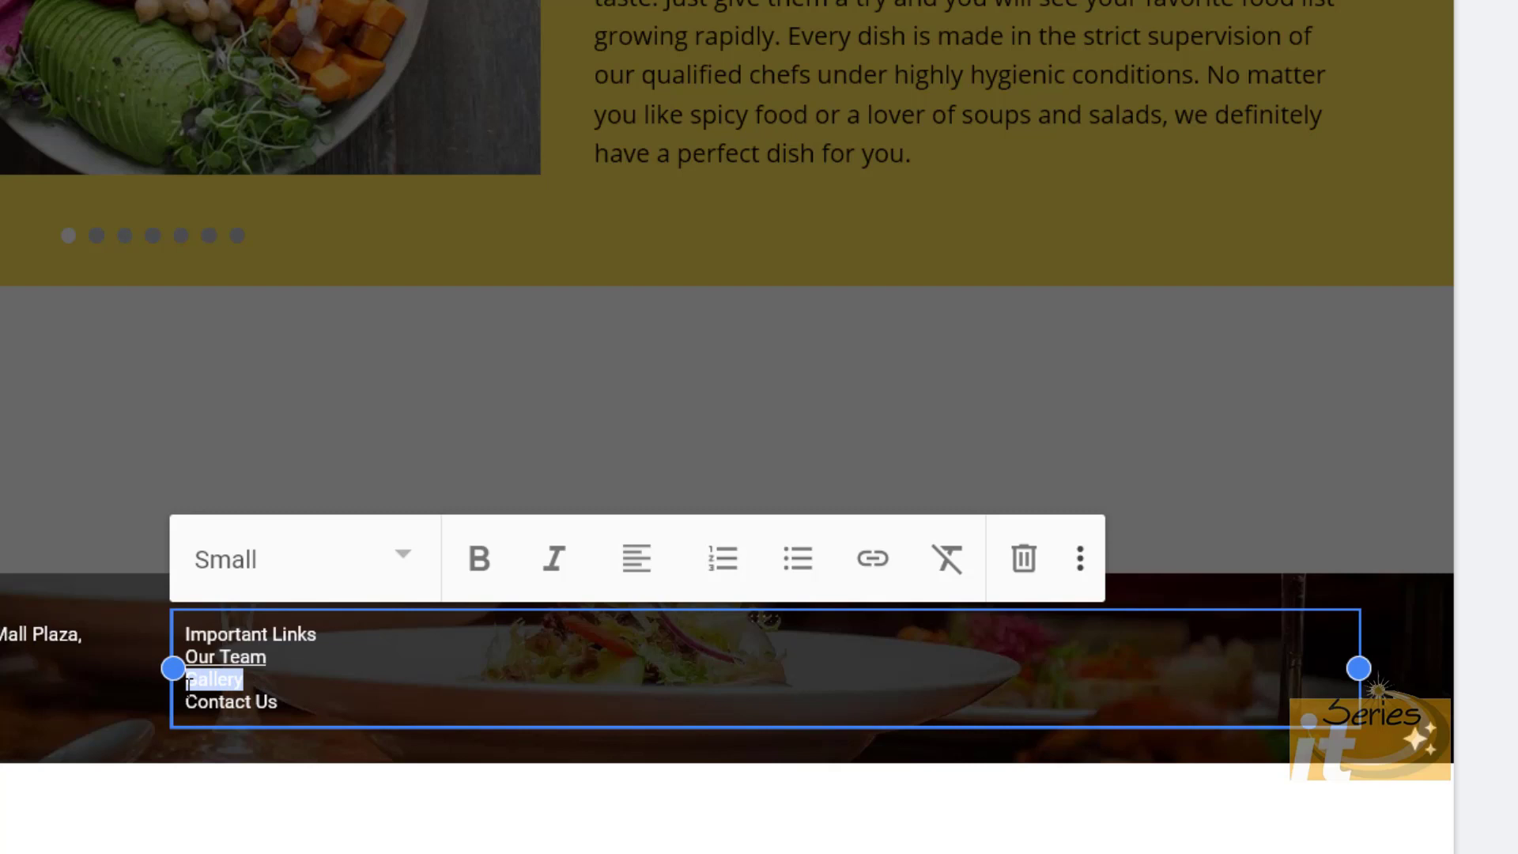
pyautogui.click(885, 573)
pyautogui.click(358, 805)
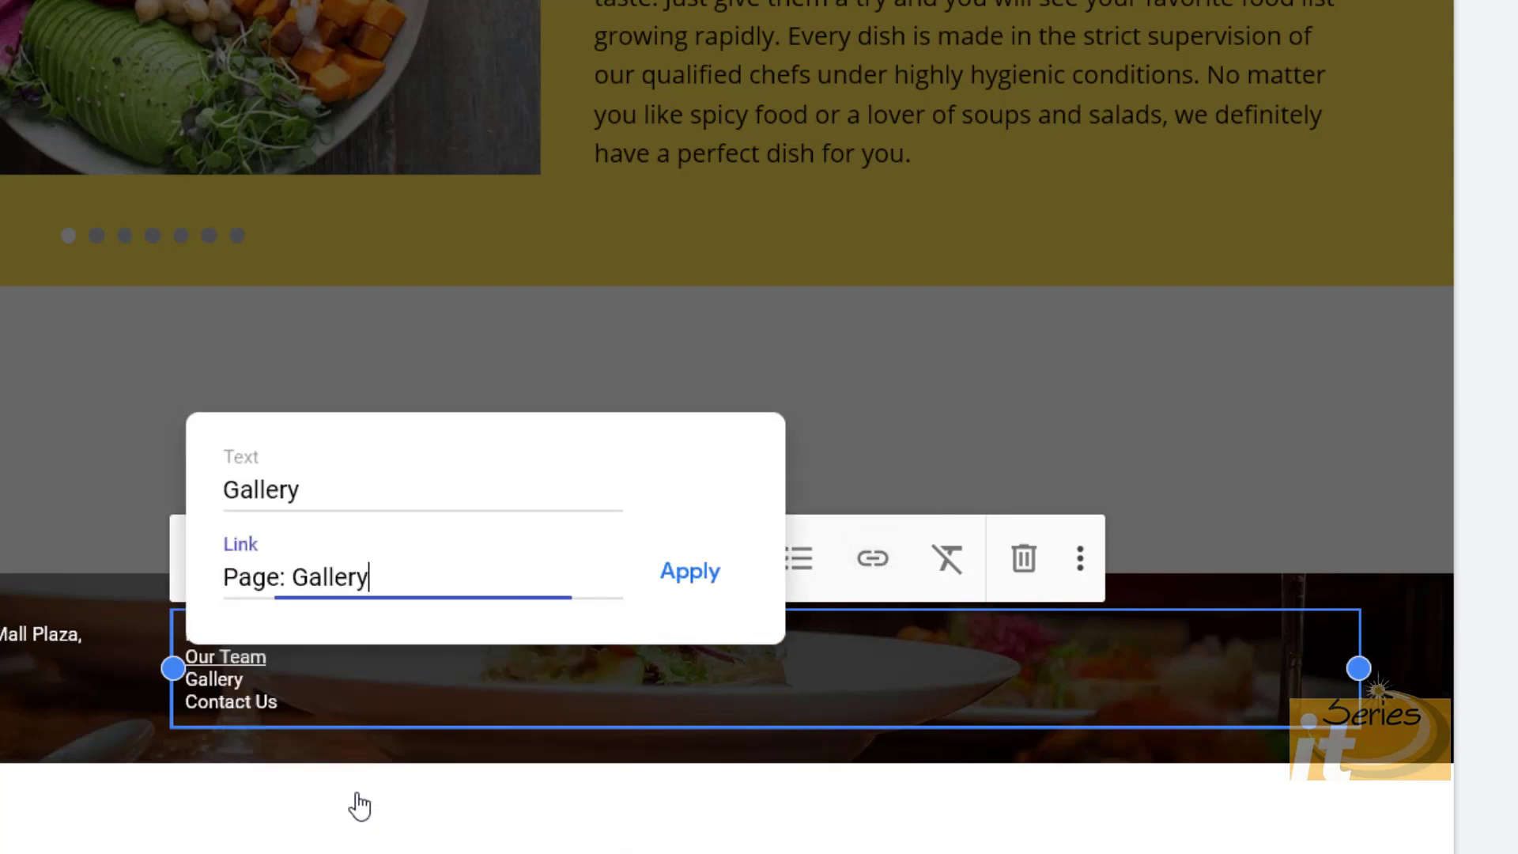
pyautogui.click(700, 577)
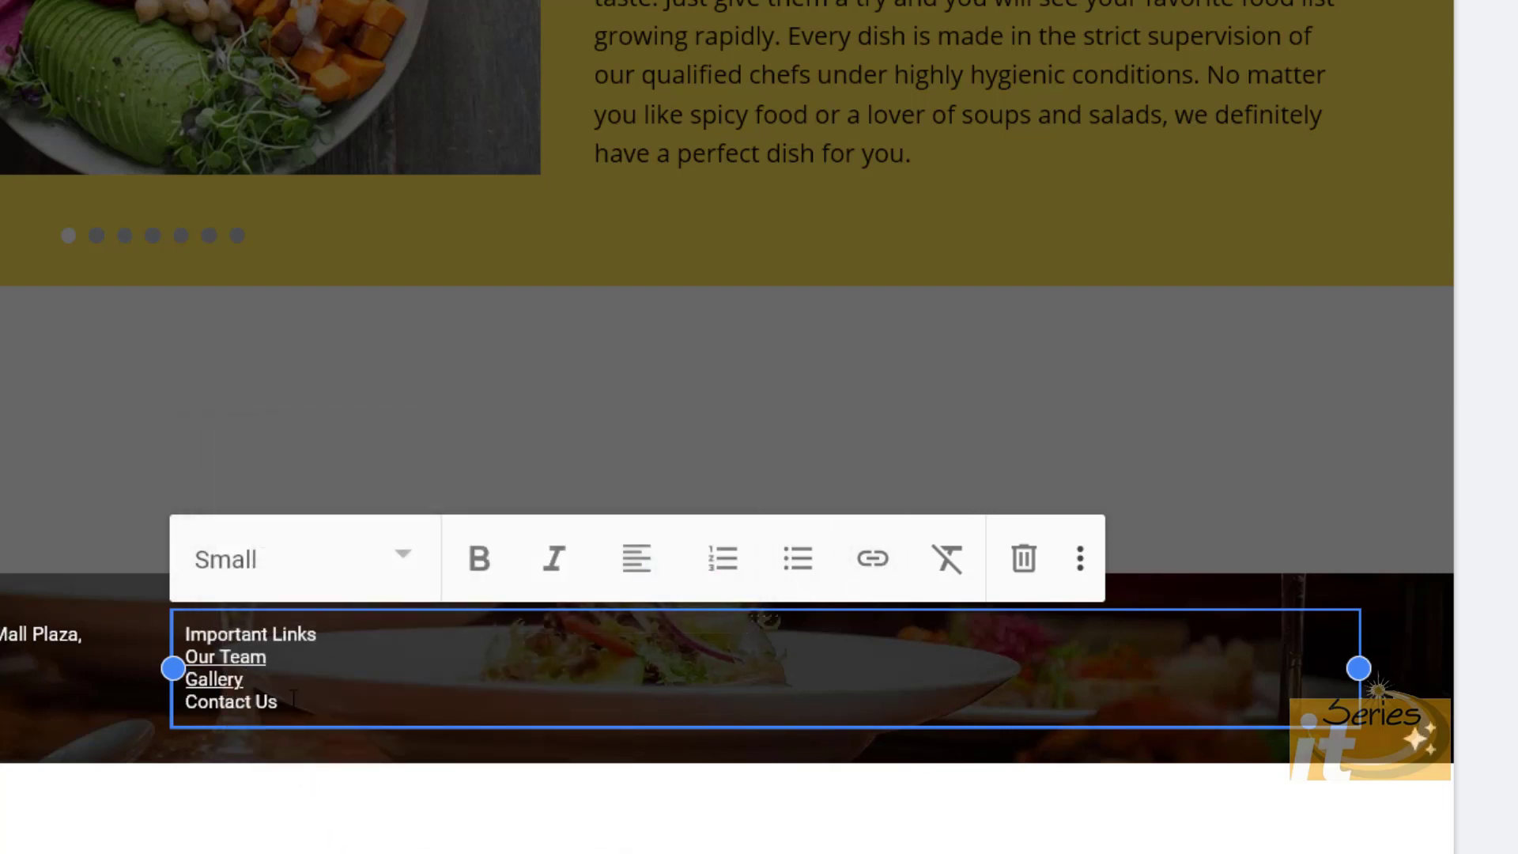
# Step: Link the footer's "Contact Us" text to the site's Contact Us page
pyautogui.moveTo(291, 699); pyautogui.dragTo(179, 706)
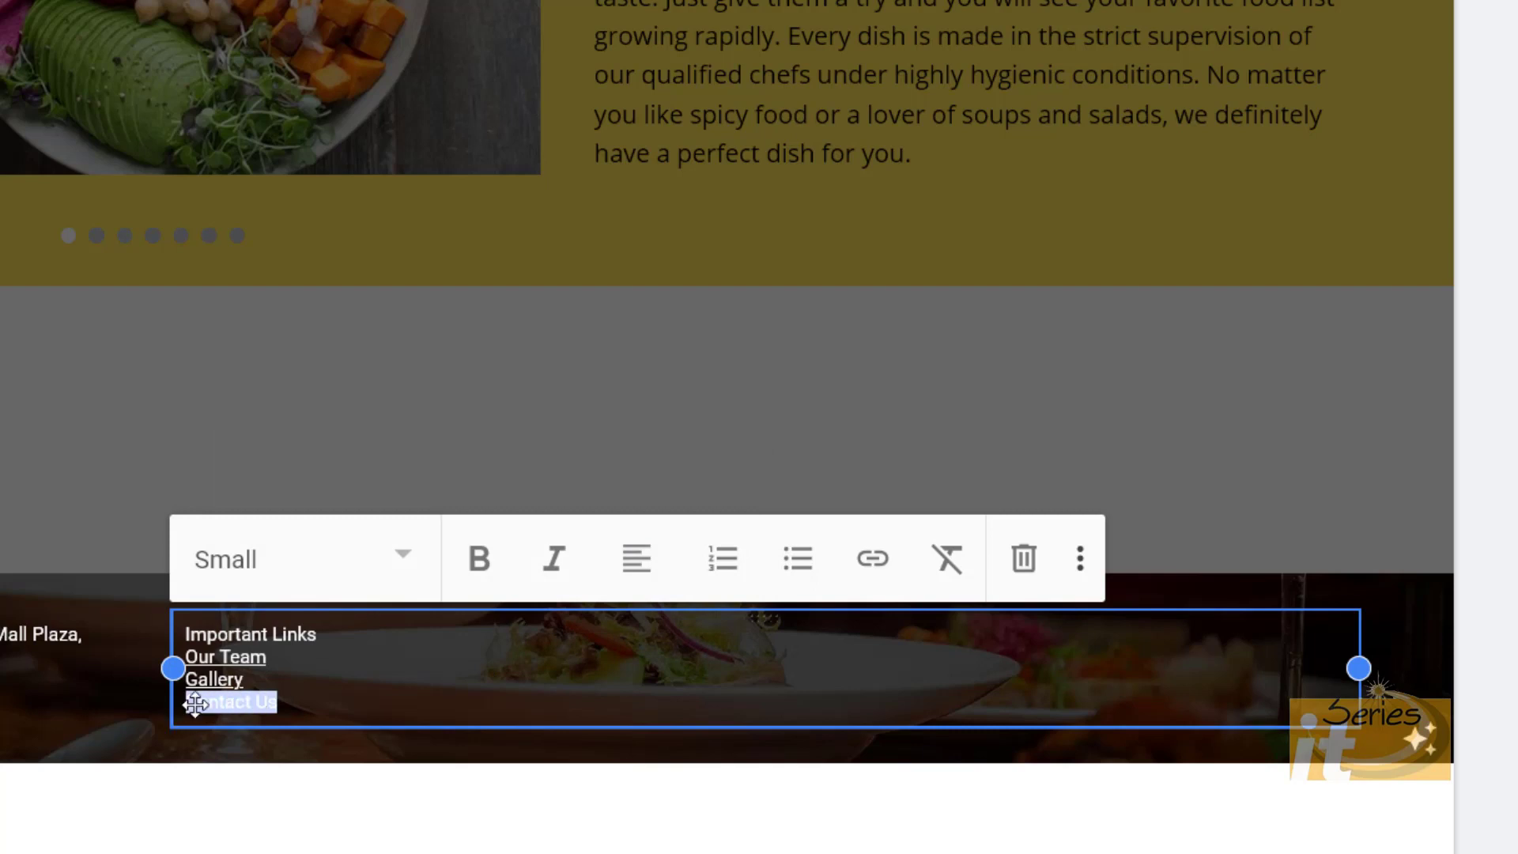
pyautogui.click(875, 557)
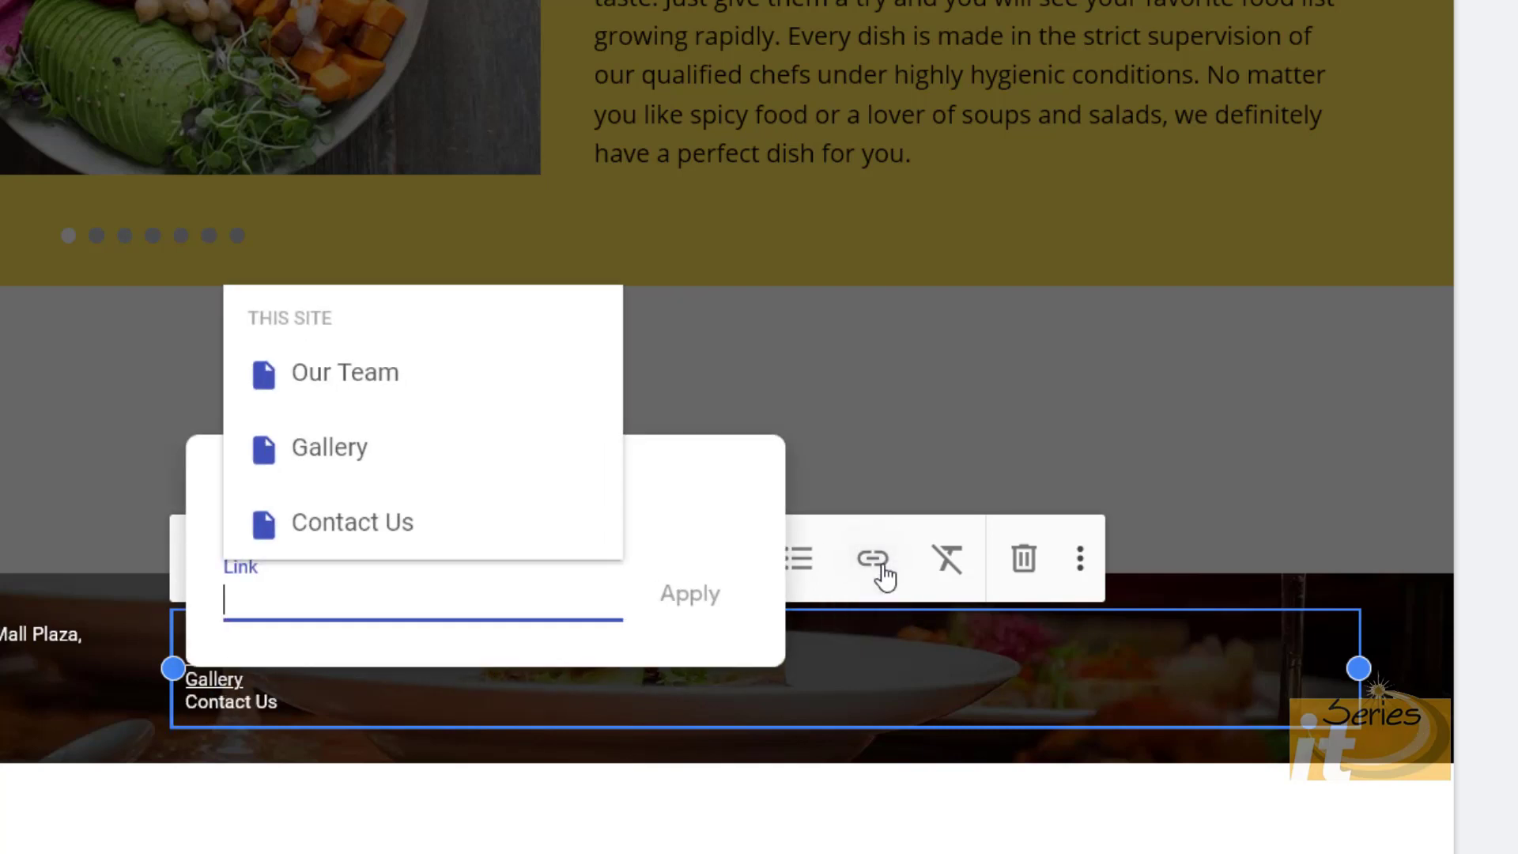
pyautogui.click(419, 531)
pyautogui.click(692, 601)
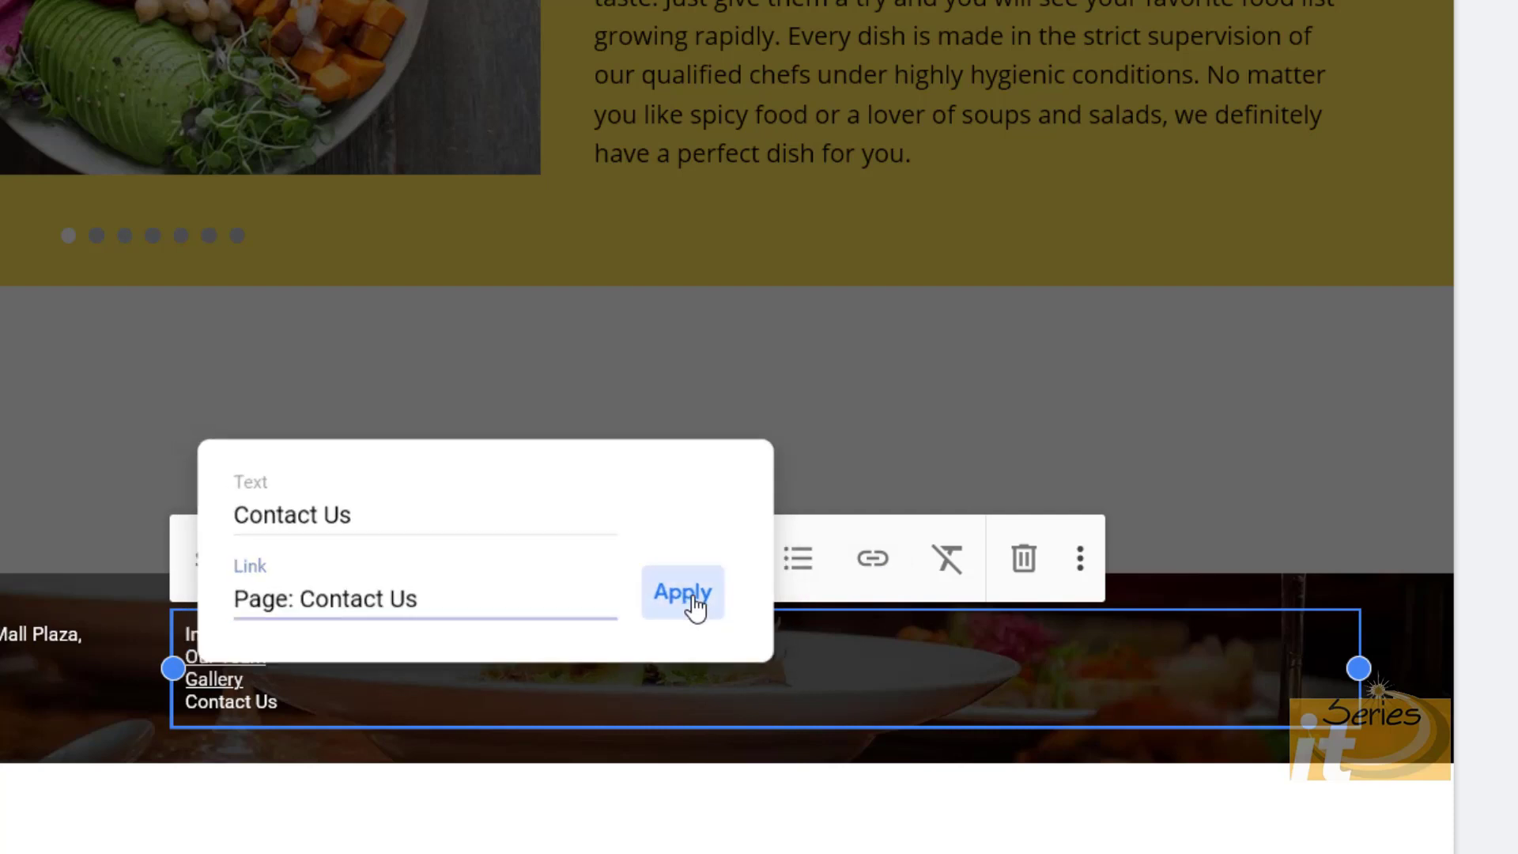
# Step: Apply the Subheading style to the "Important Links" line in the footer
pyautogui.moveTo(318, 634); pyautogui.dragTo(175, 642)
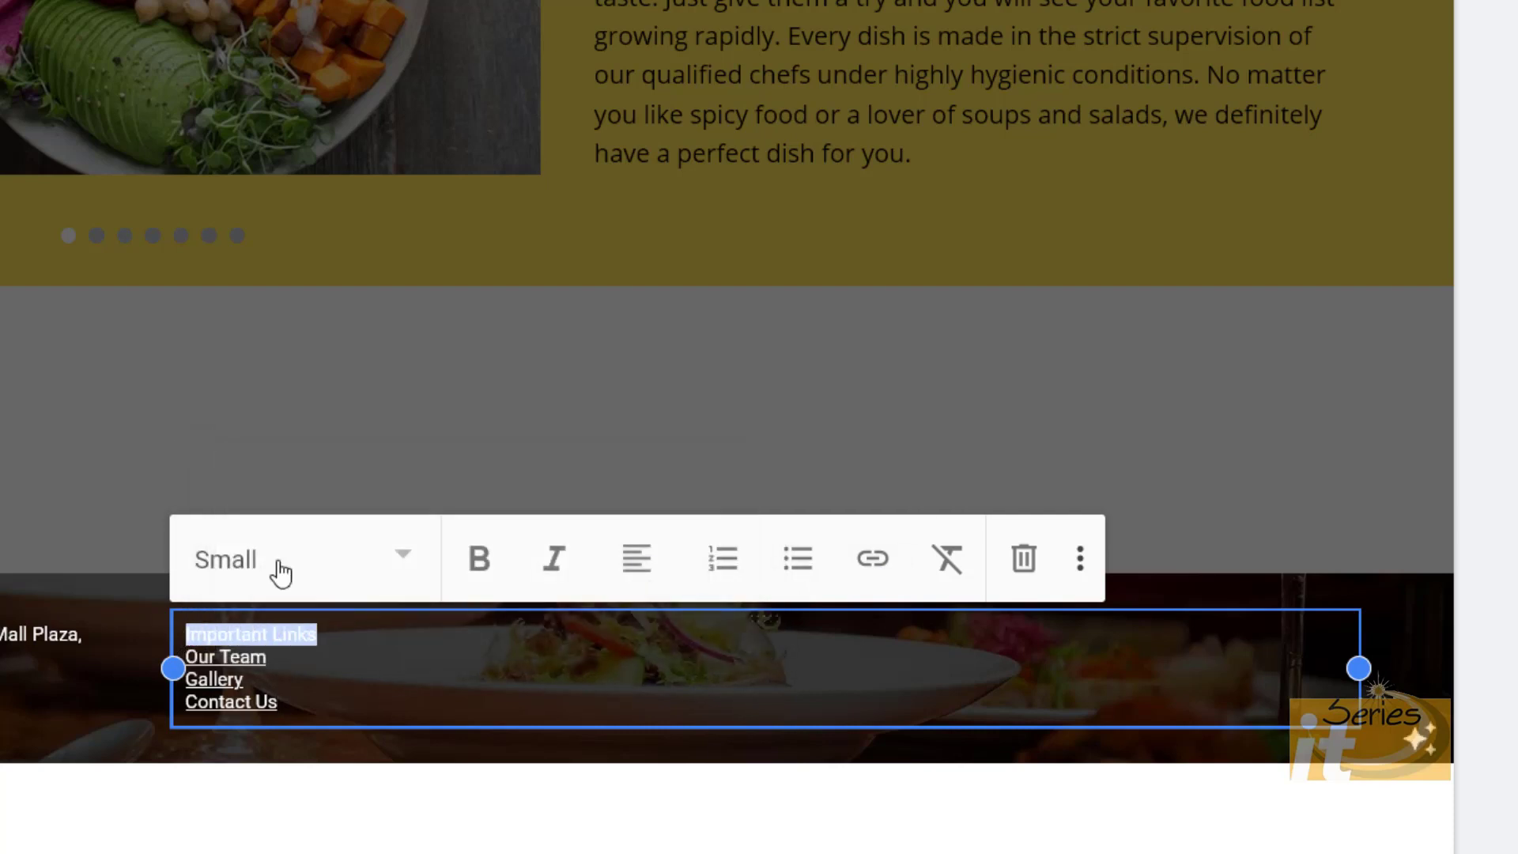
pyautogui.click(411, 559)
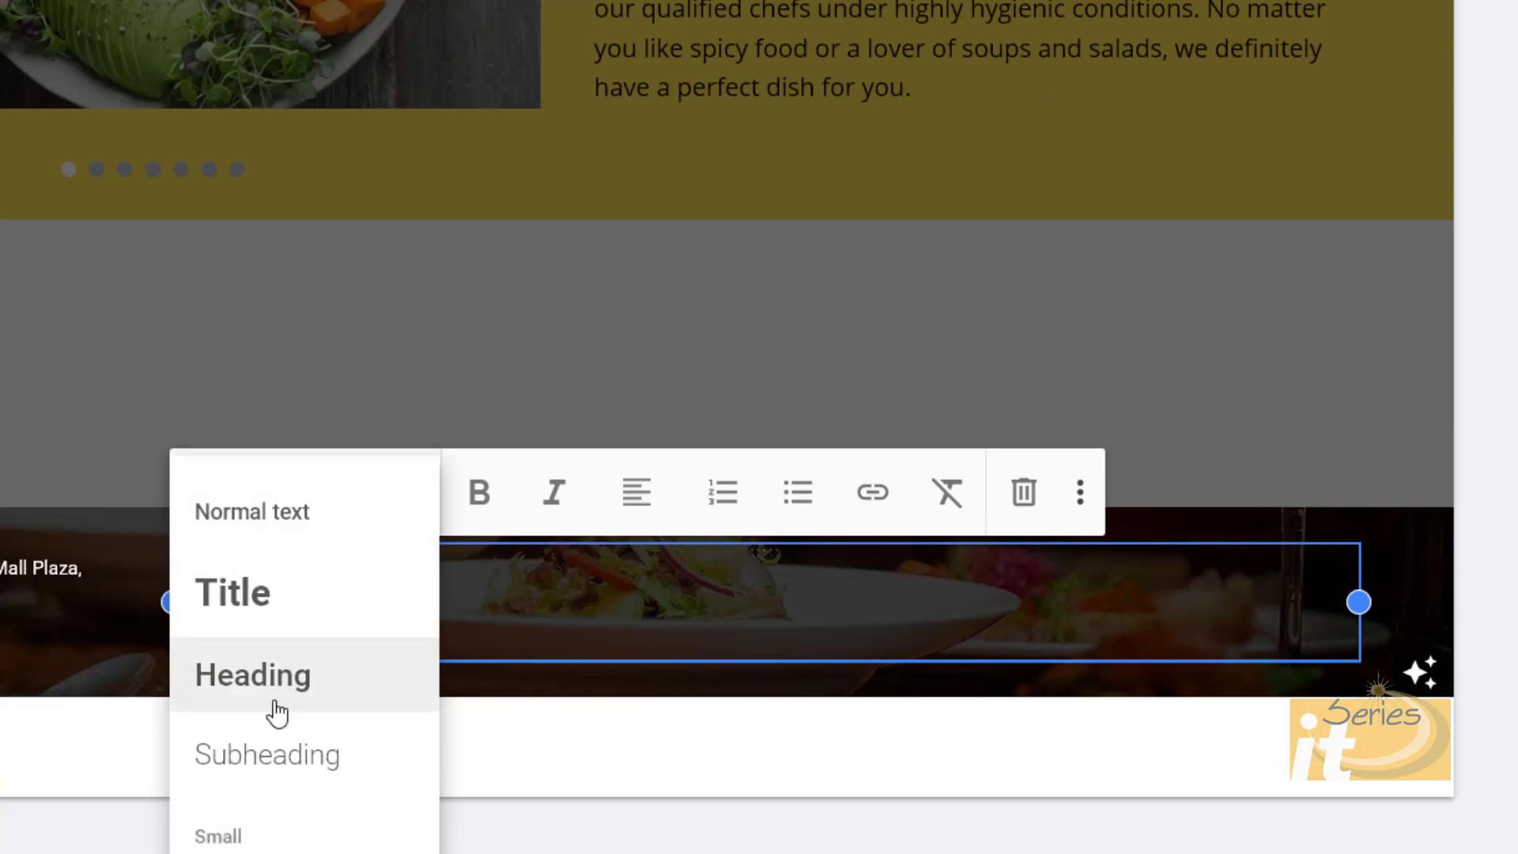
pyautogui.click(271, 753)
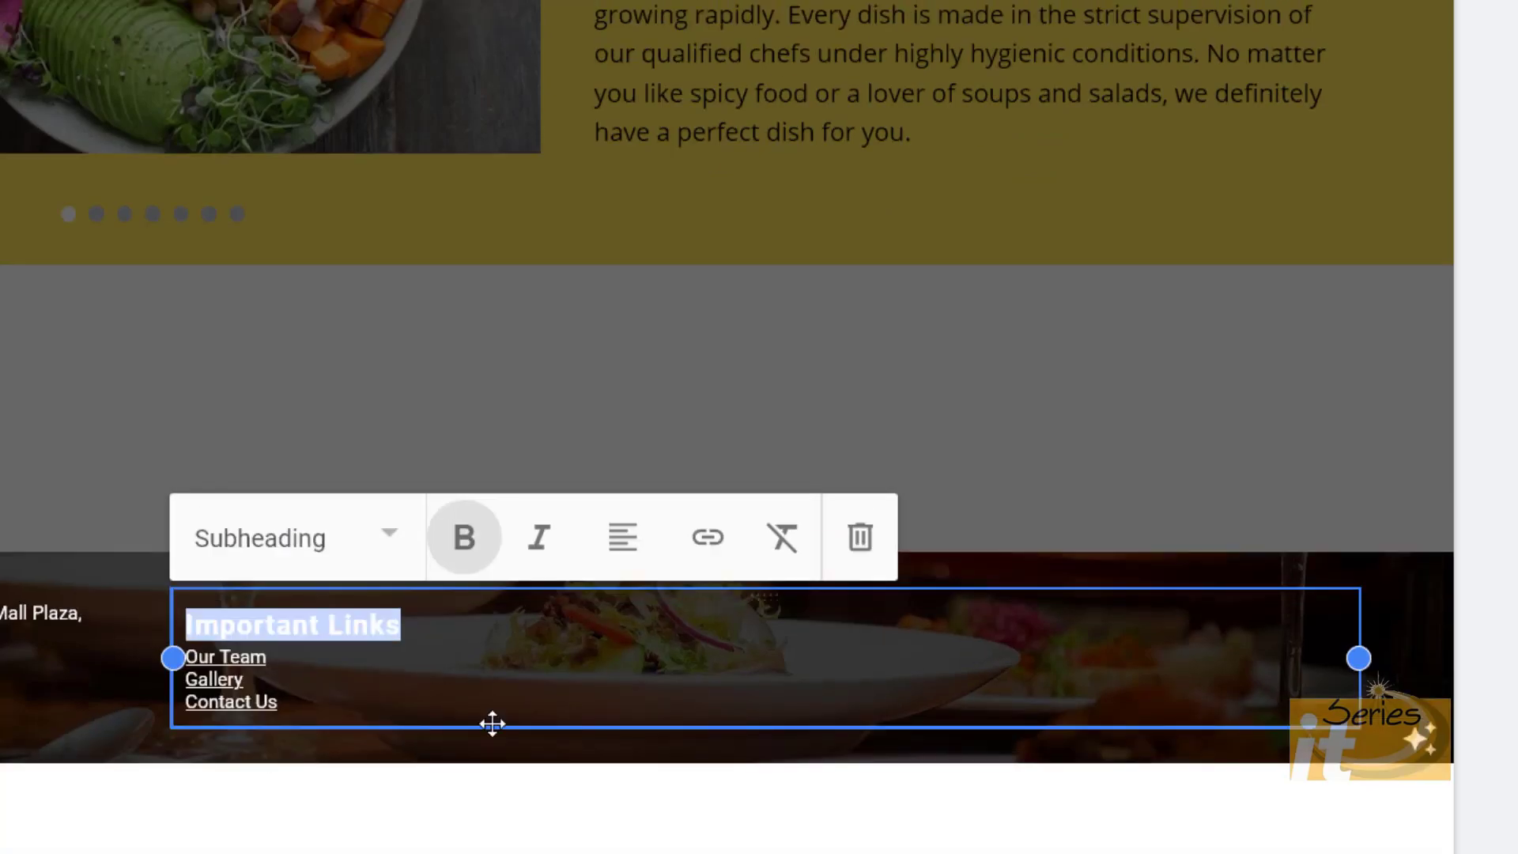
pyautogui.click(494, 751)
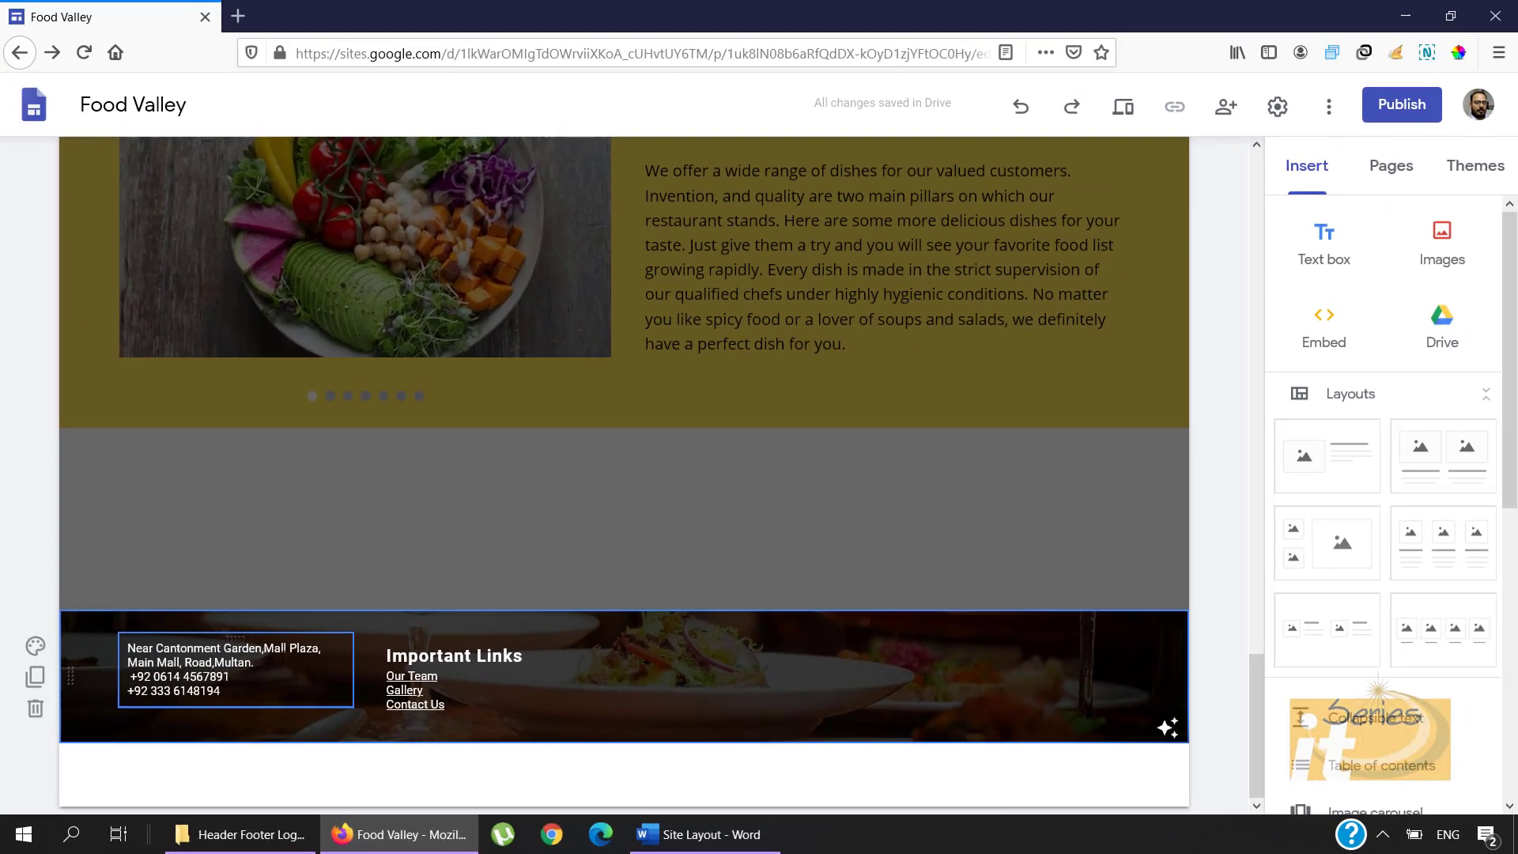
# Step: Add the line "Our Location" above the footer's address and give it the Subheading style
pyautogui.click(129, 650)
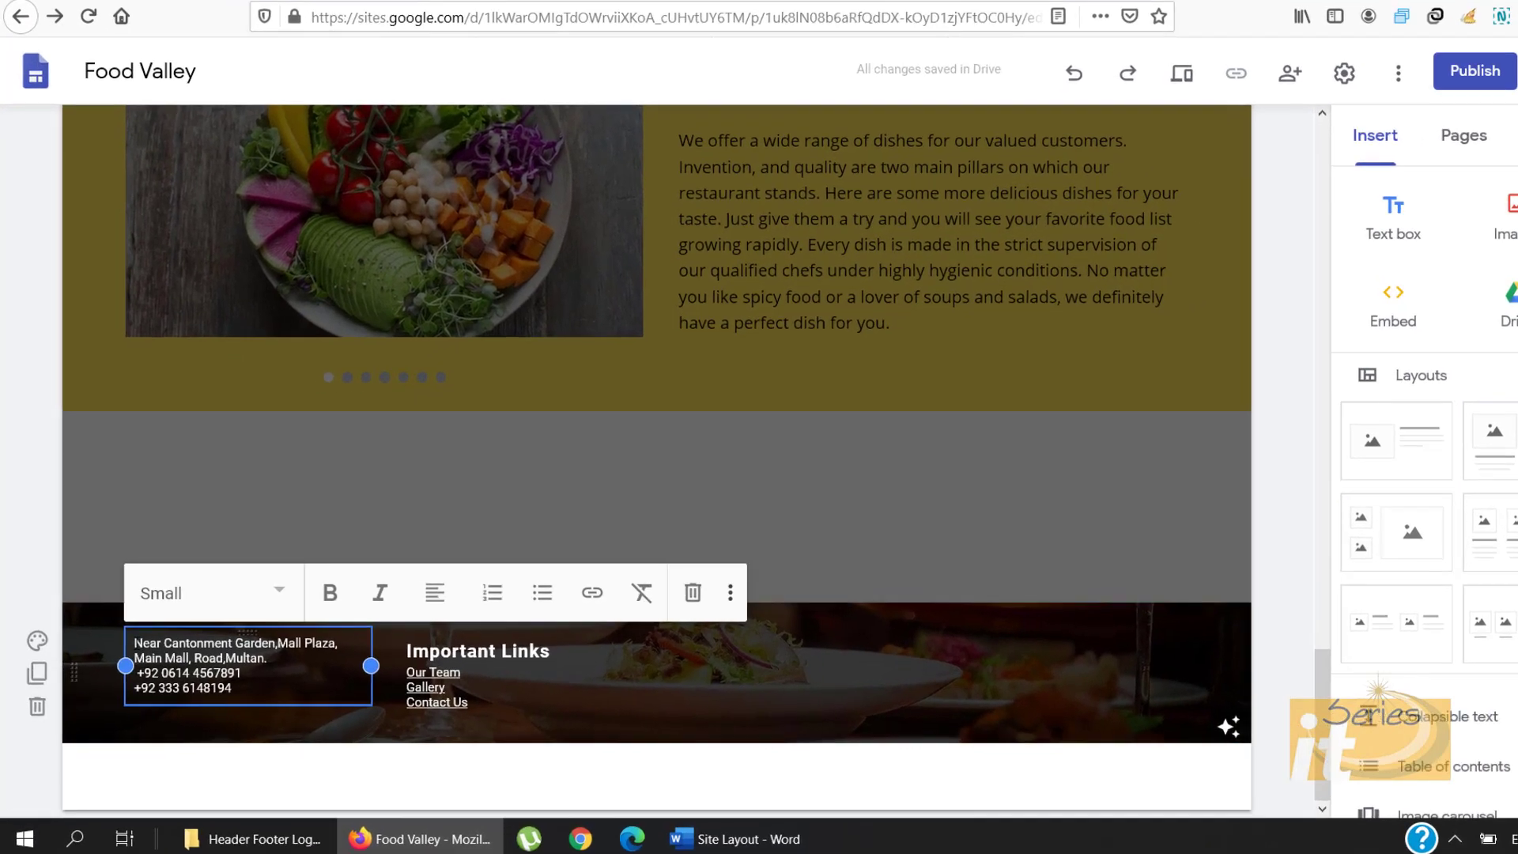
pyautogui.press('Return')
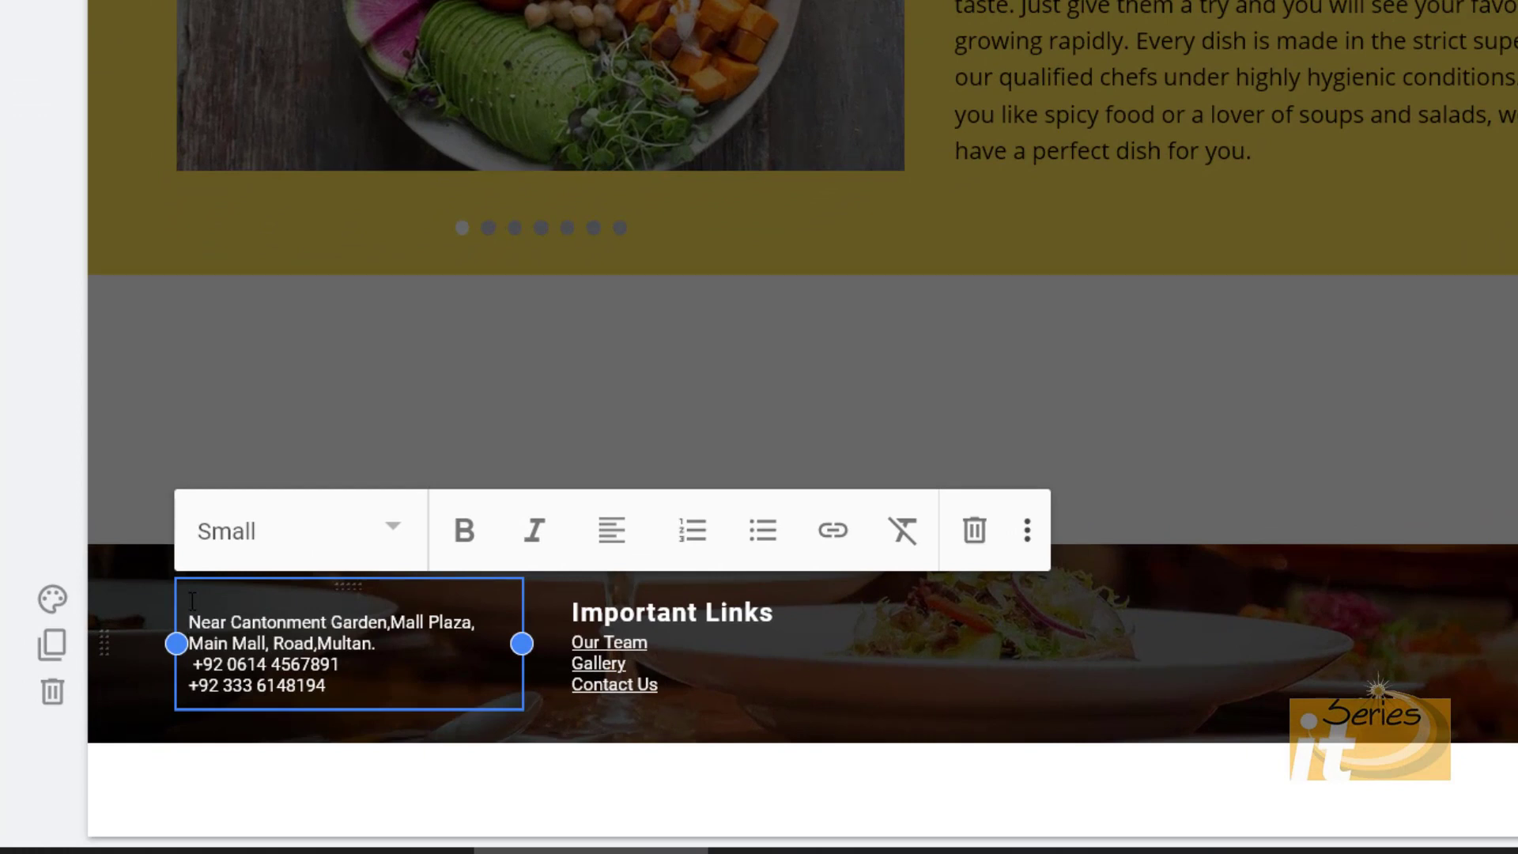
pyautogui.write('Our Location')
pyautogui.moveTo(291, 603); pyautogui.dragTo(179, 605)
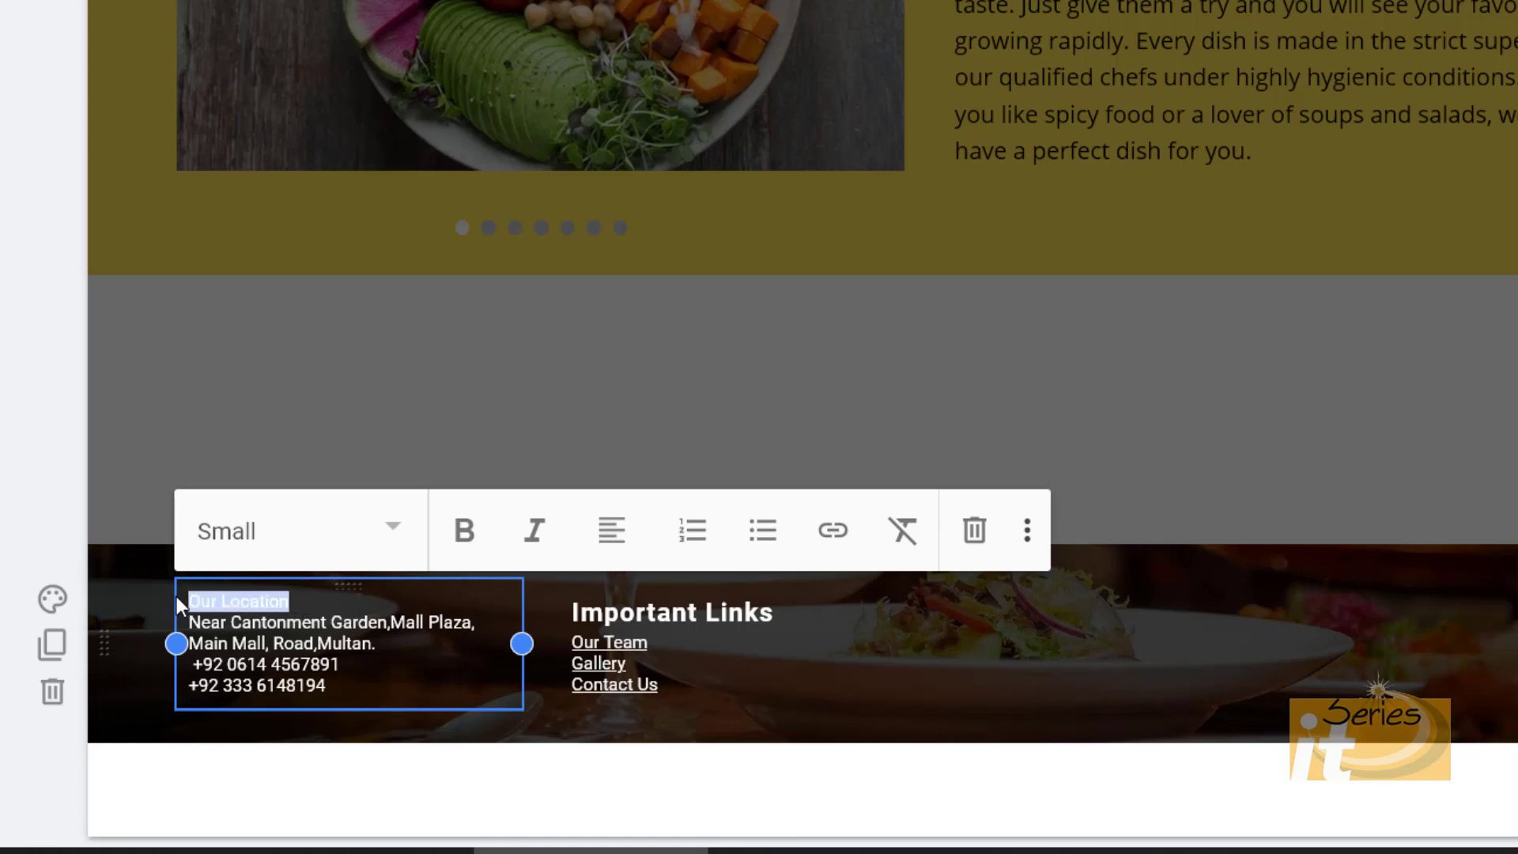
pyautogui.click(397, 536)
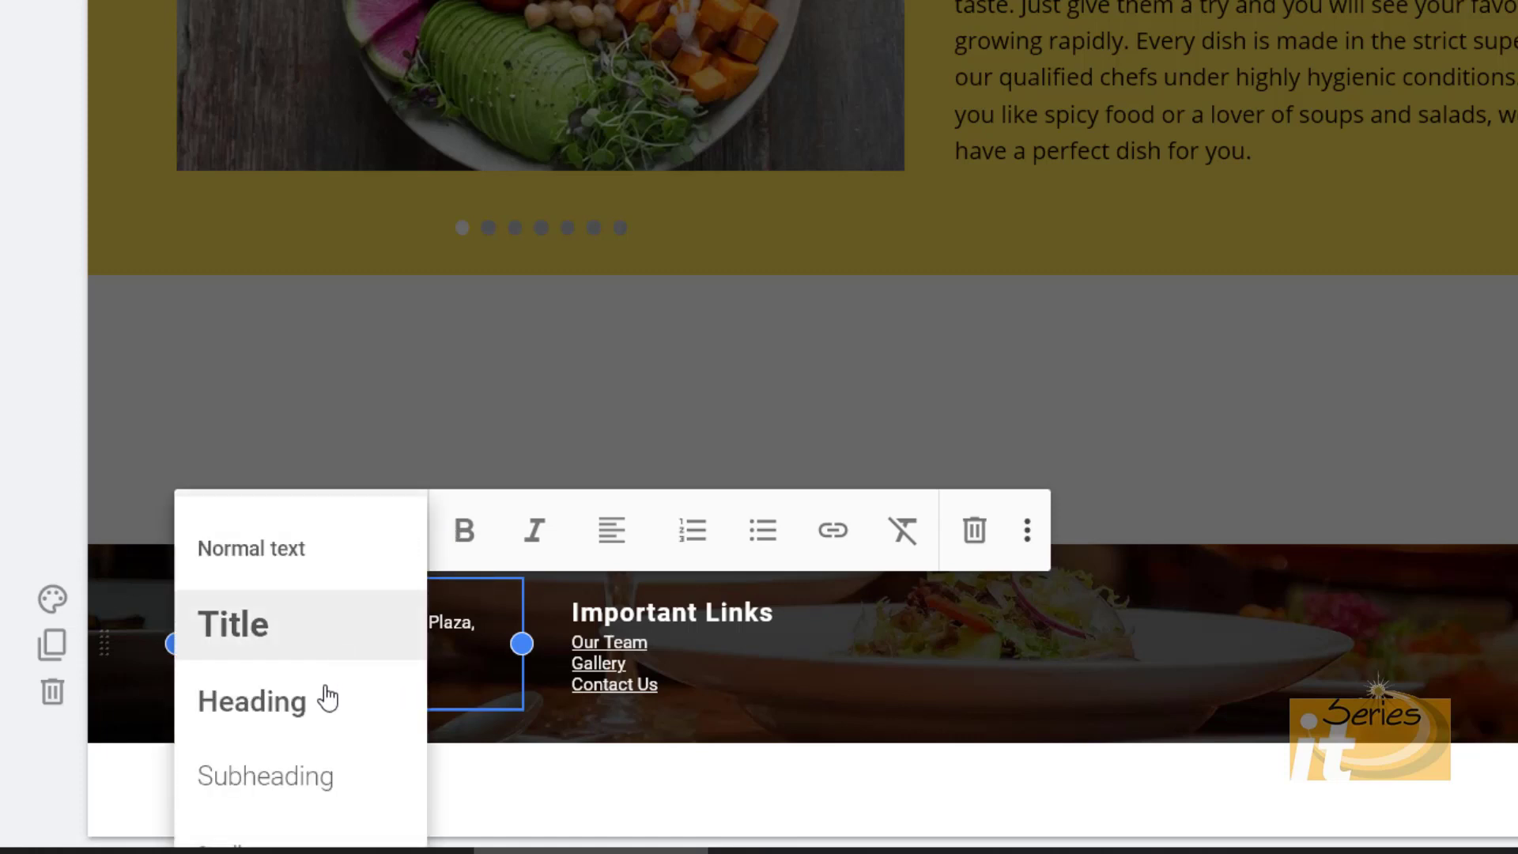
pyautogui.click(308, 772)
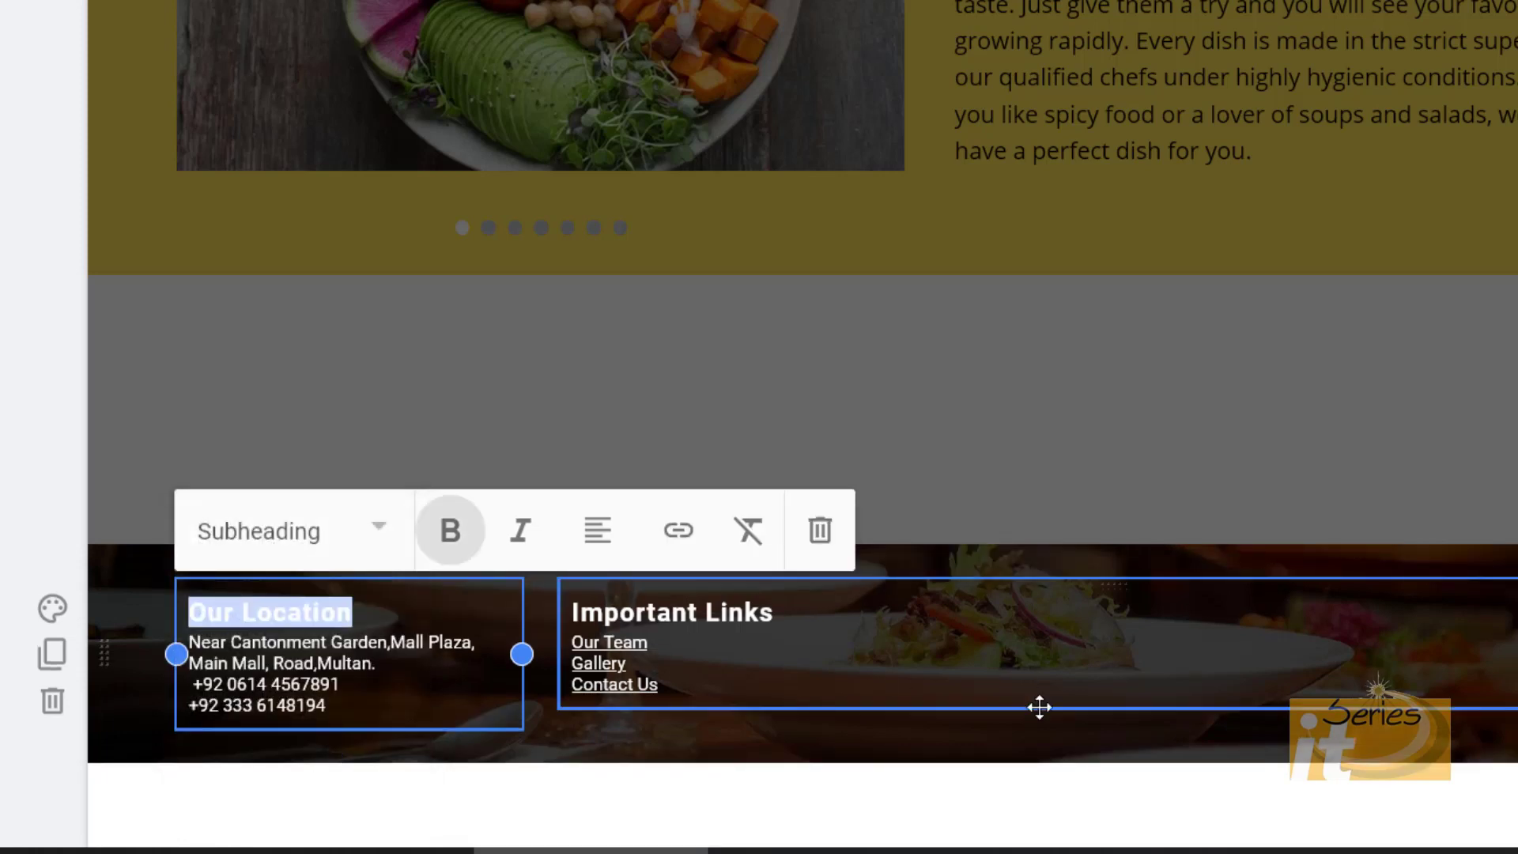
# Step: Narrow the footer's Important Links text box to about the width of the Our Location box
pyautogui.click(647, 642)
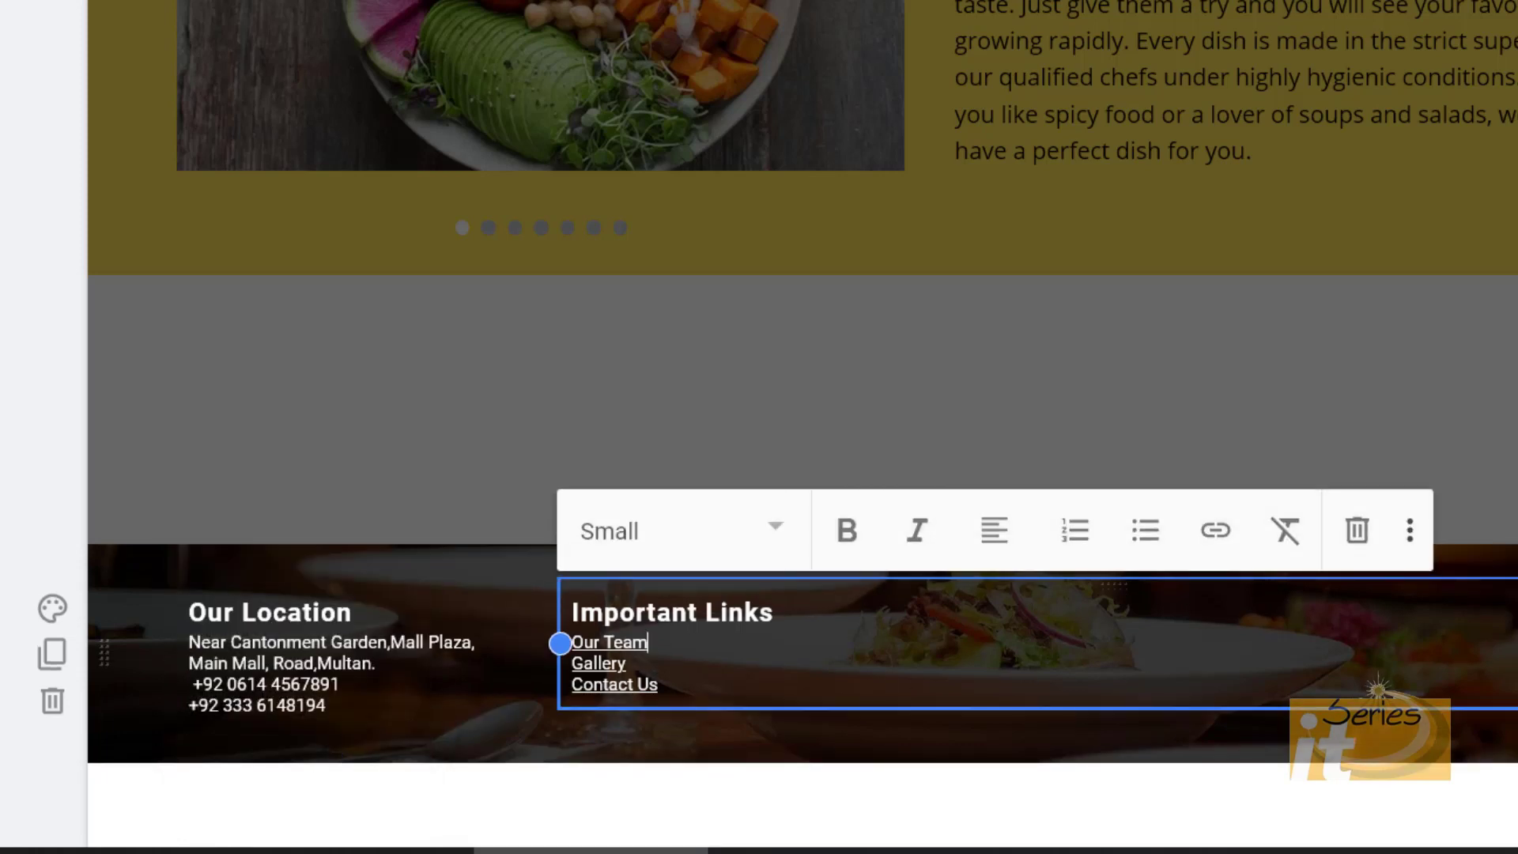
pyautogui.moveTo(1509, 653); pyautogui.dragTo(863, 665)
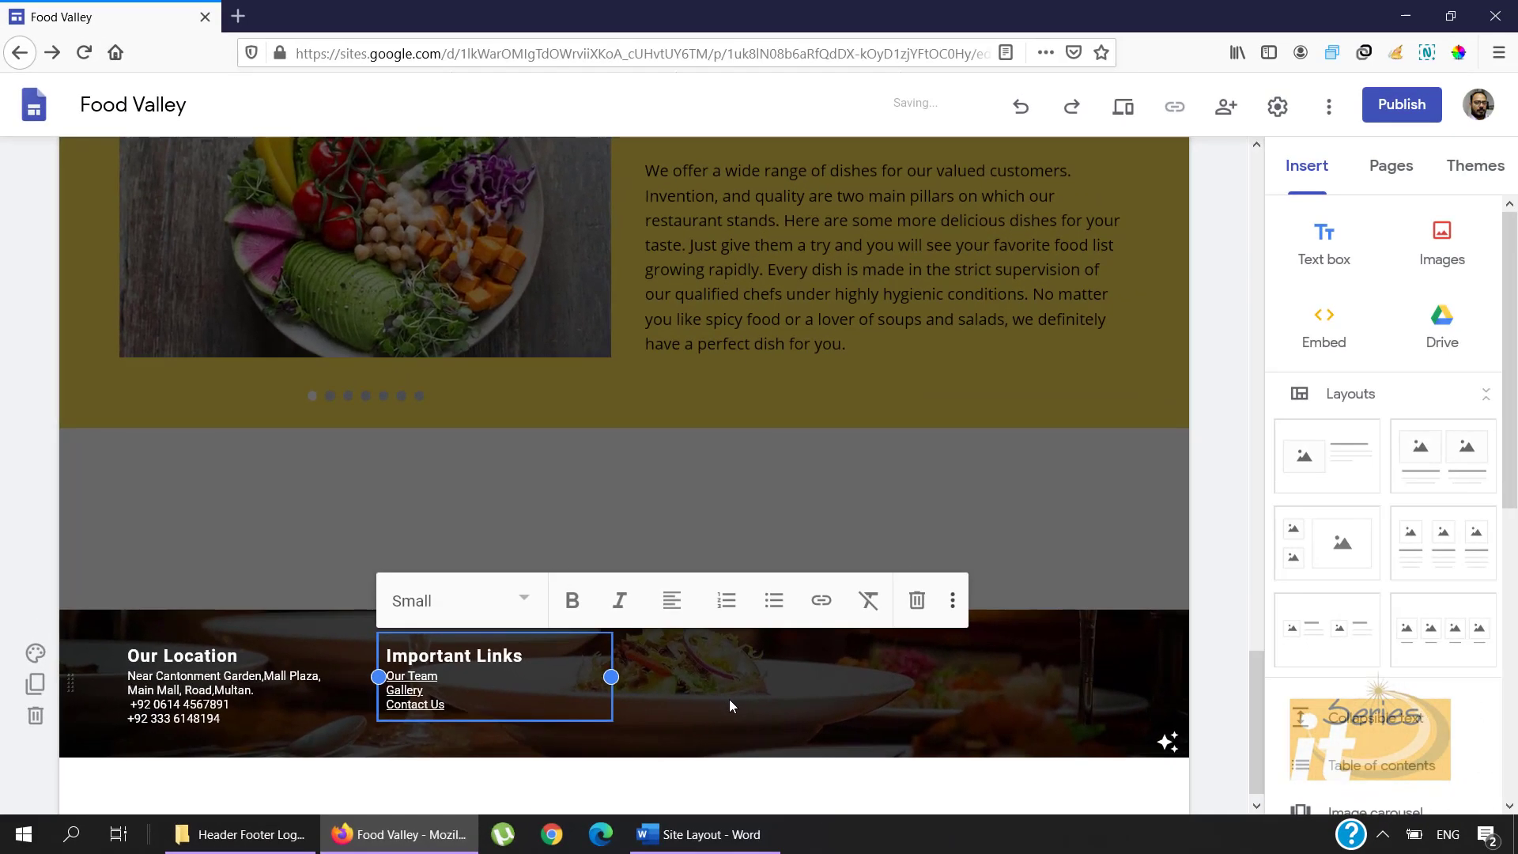
pyautogui.click(1072, 677)
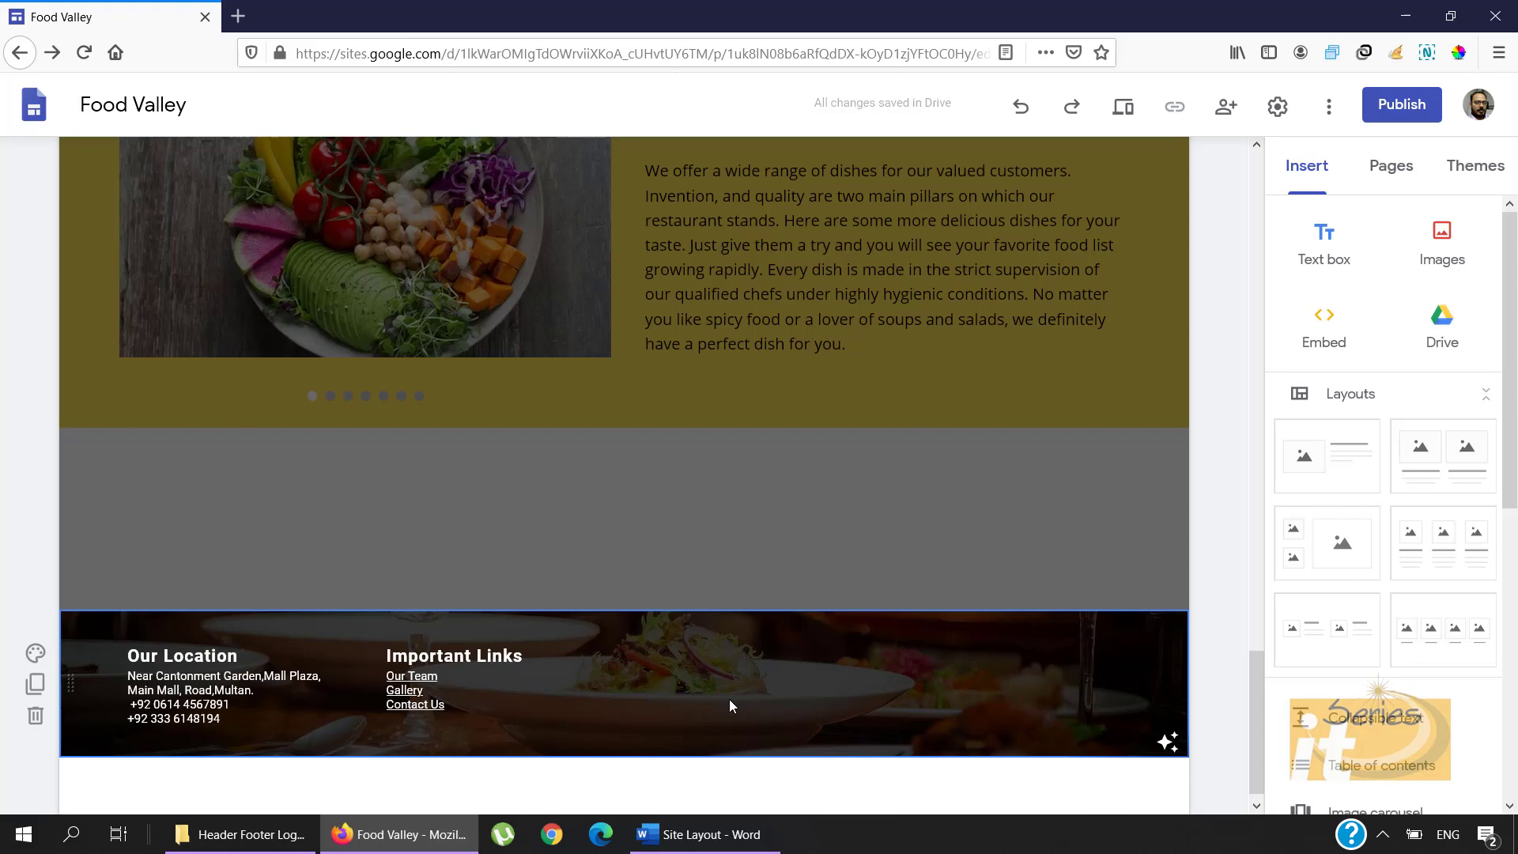
# Step: Open the site's Our Team page and change its header type to Banner
pyautogui.scroll(20, 992, 522)
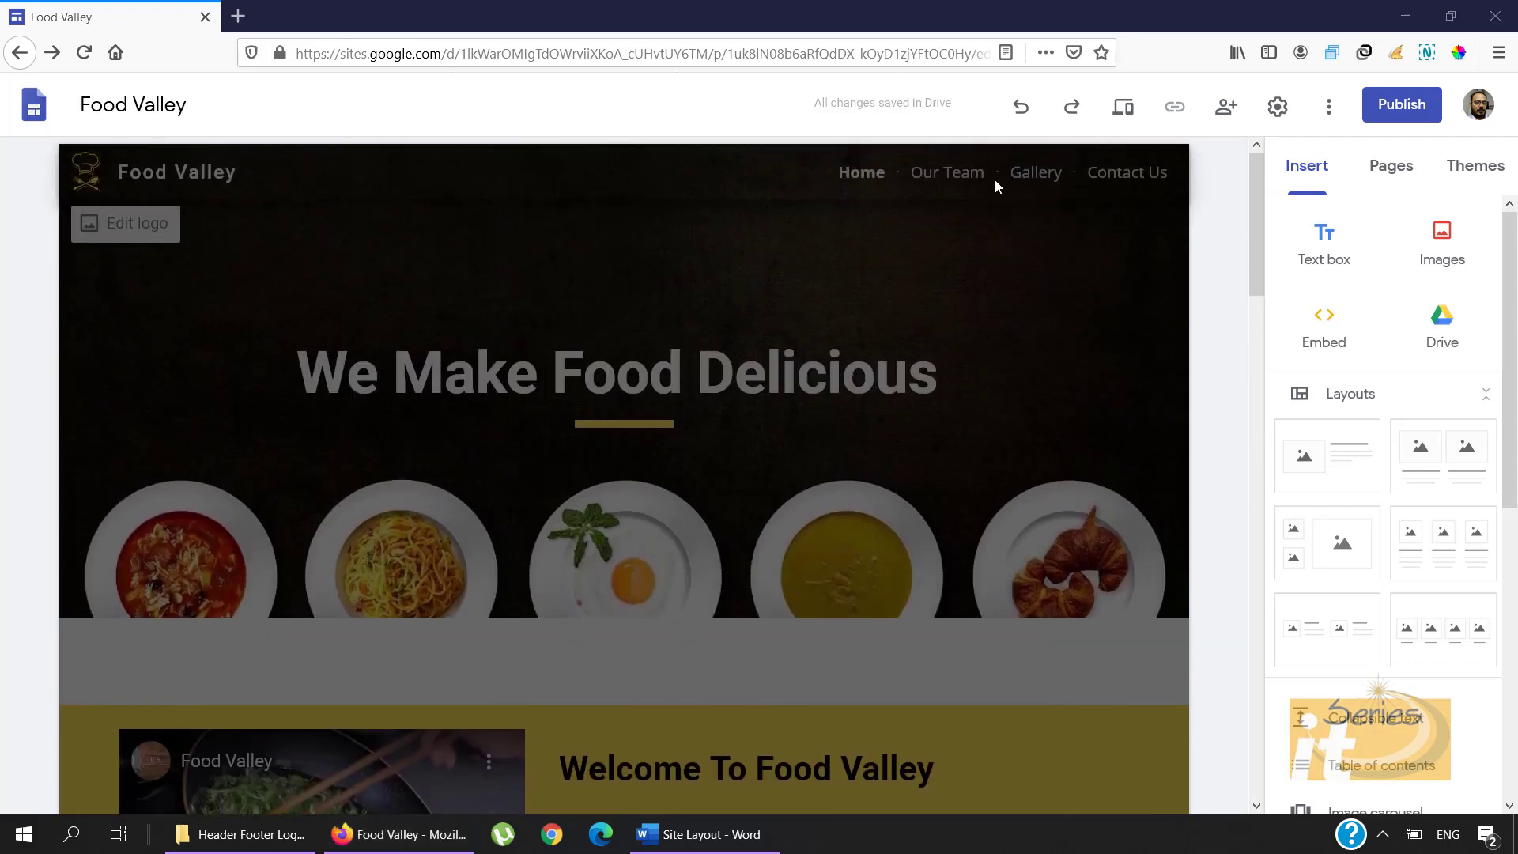
pyautogui.click(942, 174)
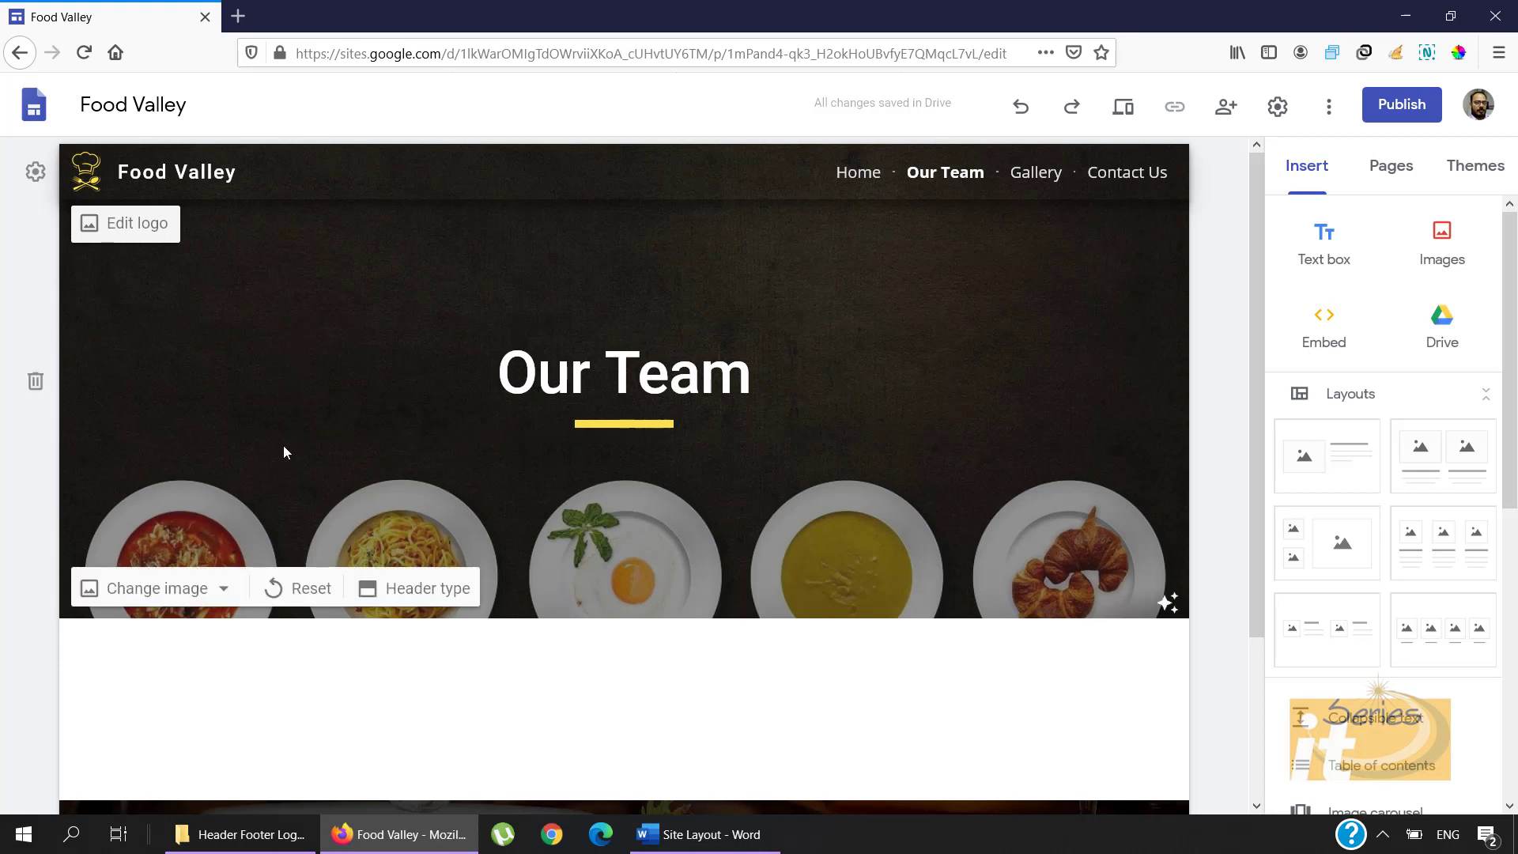
pyautogui.click(226, 590)
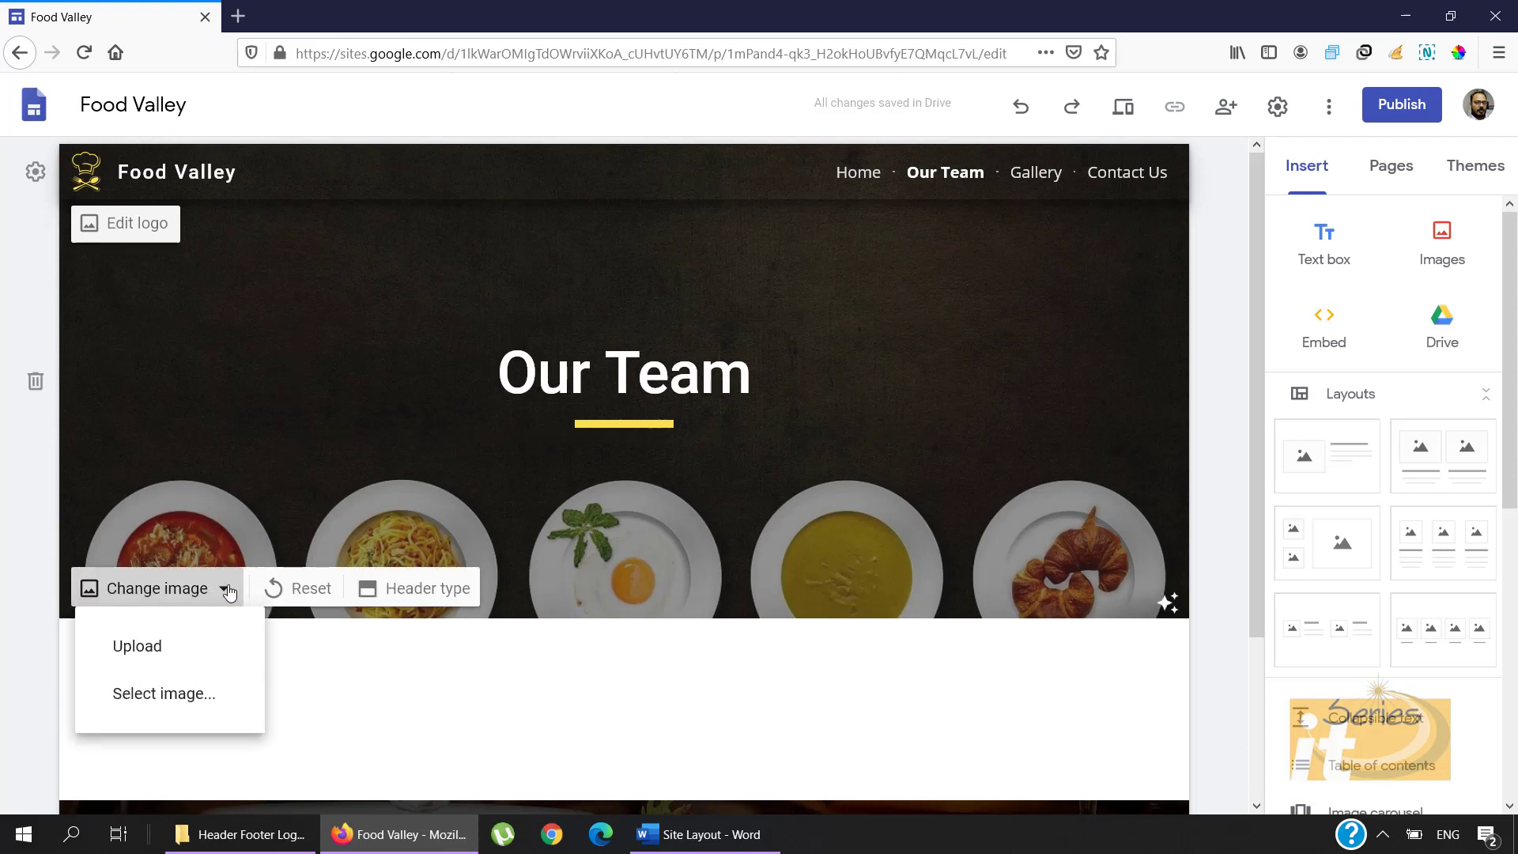
pyautogui.click(430, 601)
pyautogui.click(431, 601)
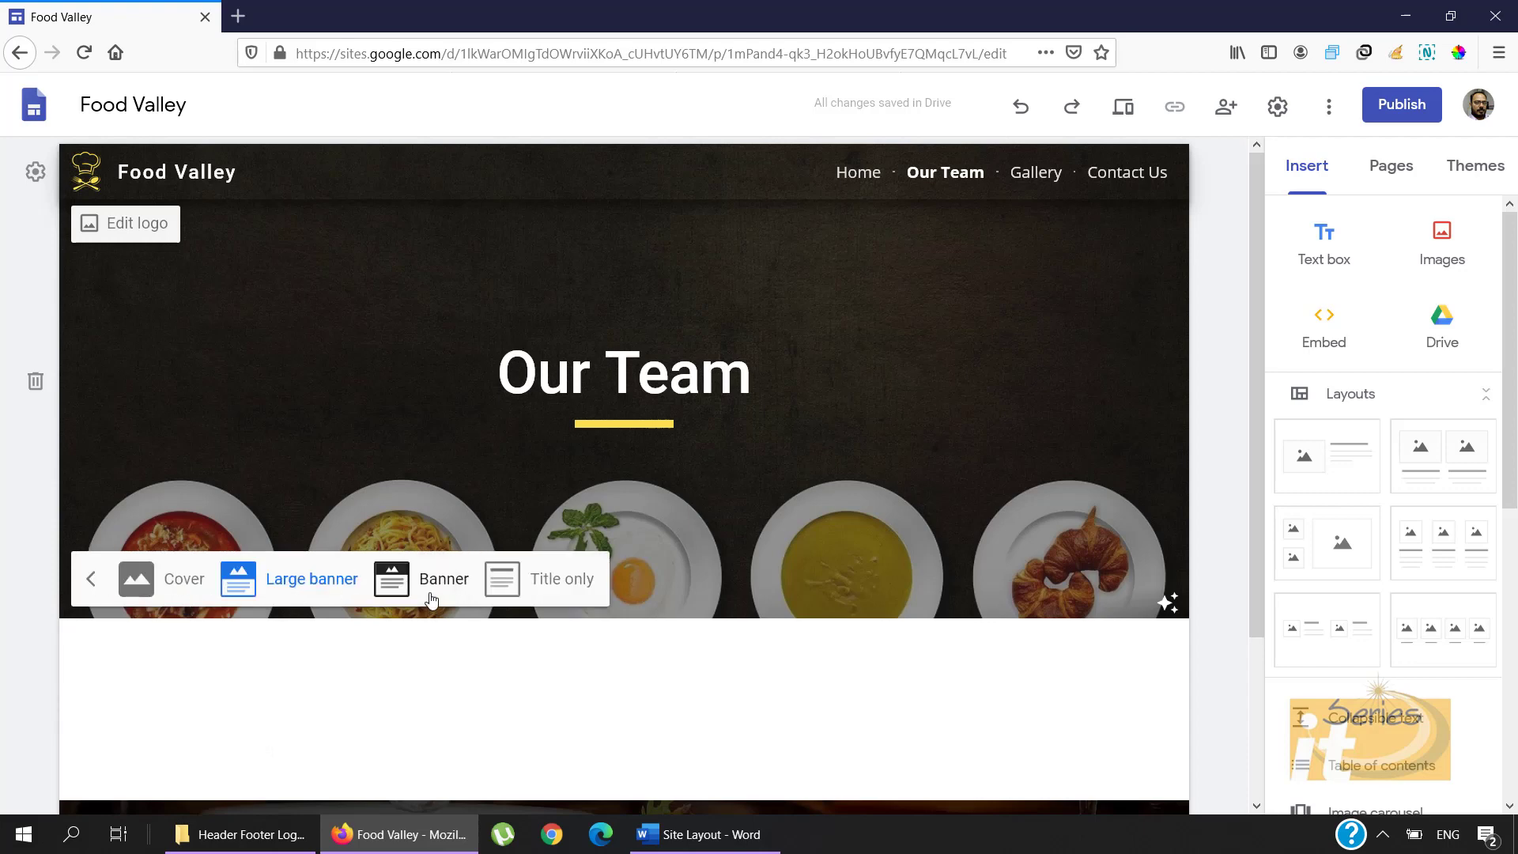
pyautogui.click(413, 581)
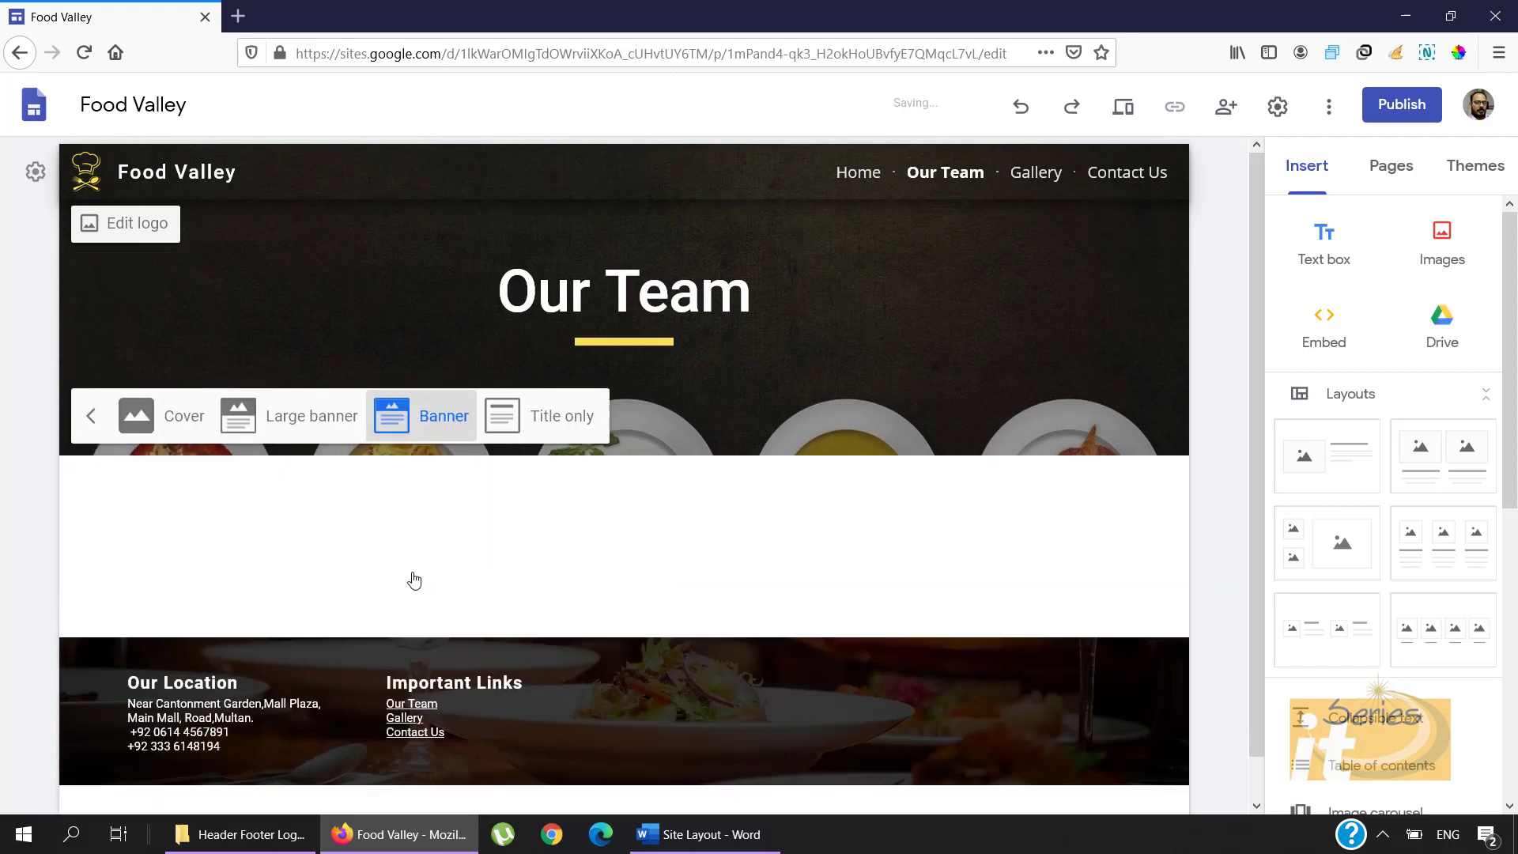
pyautogui.moveTo(657, 728)
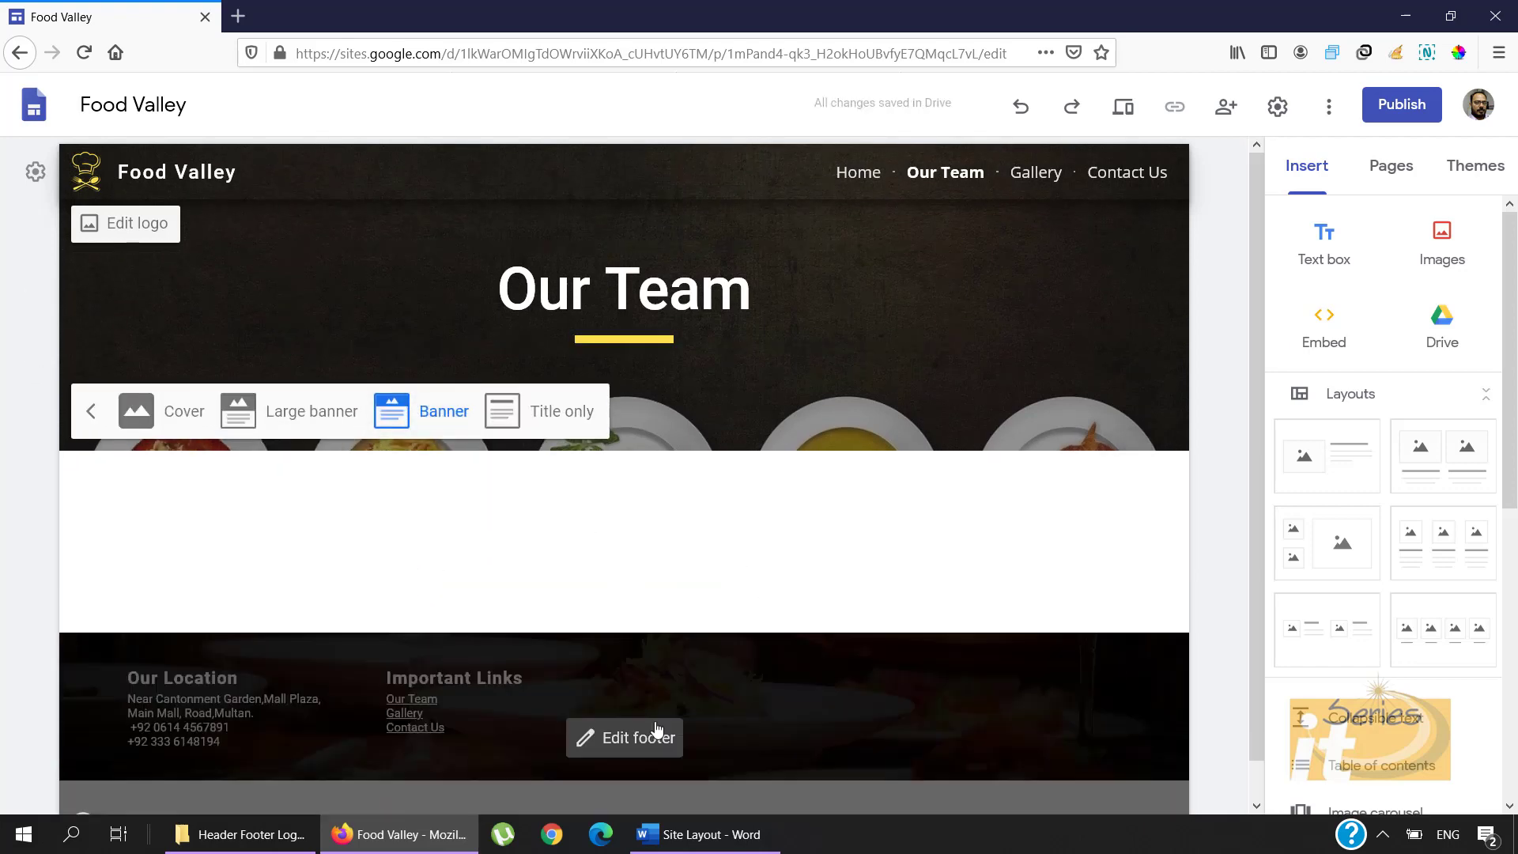
pyautogui.click(714, 567)
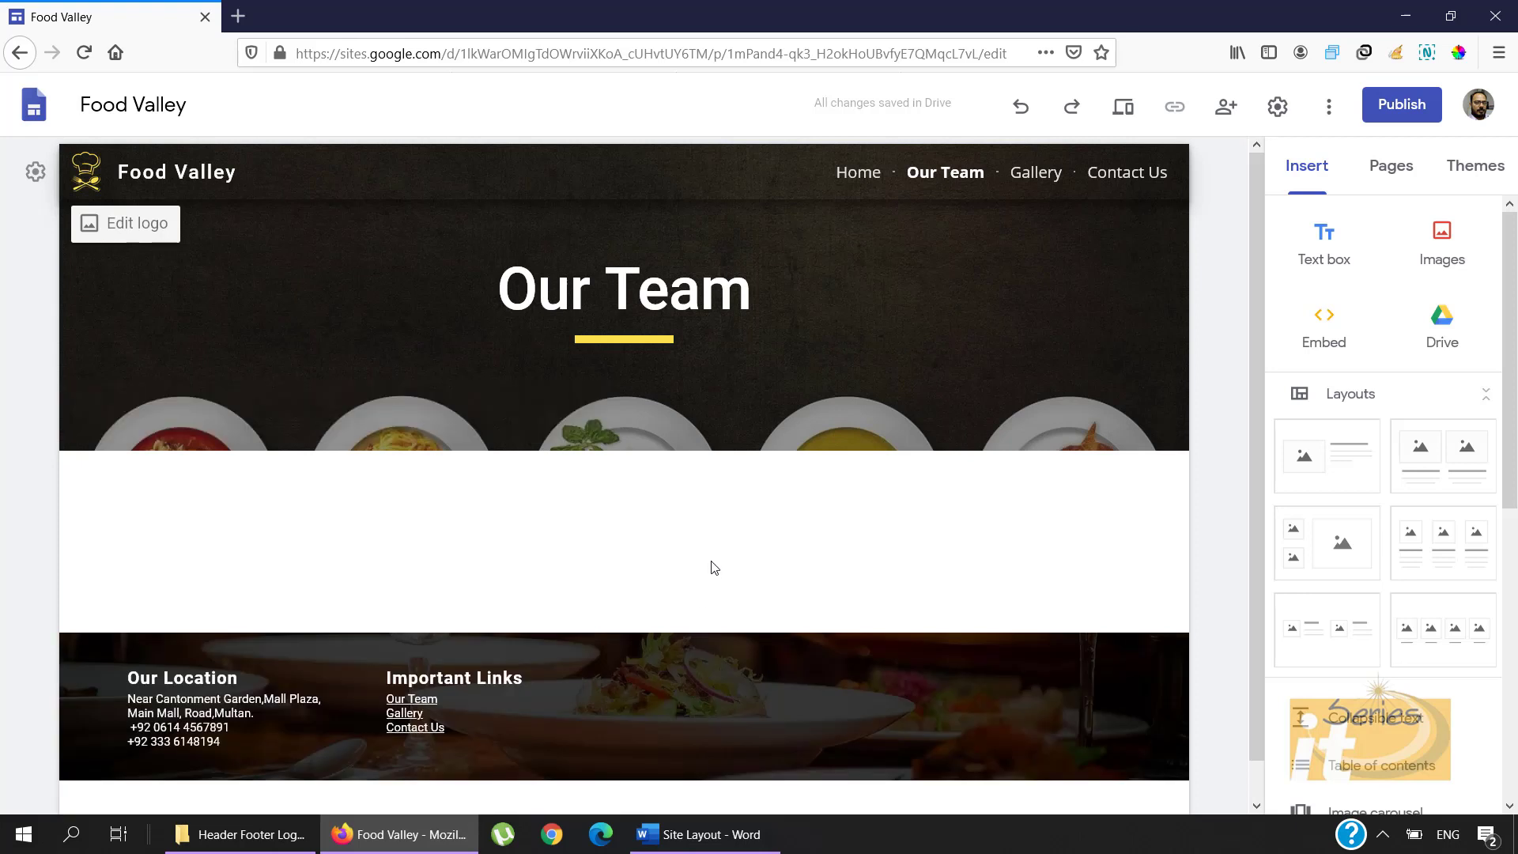
# Step: Following the Our Team section of the Word layout, insert a three-column image-and-text layout on the page with the Emphasis 2 background
pyautogui.click(739, 850)
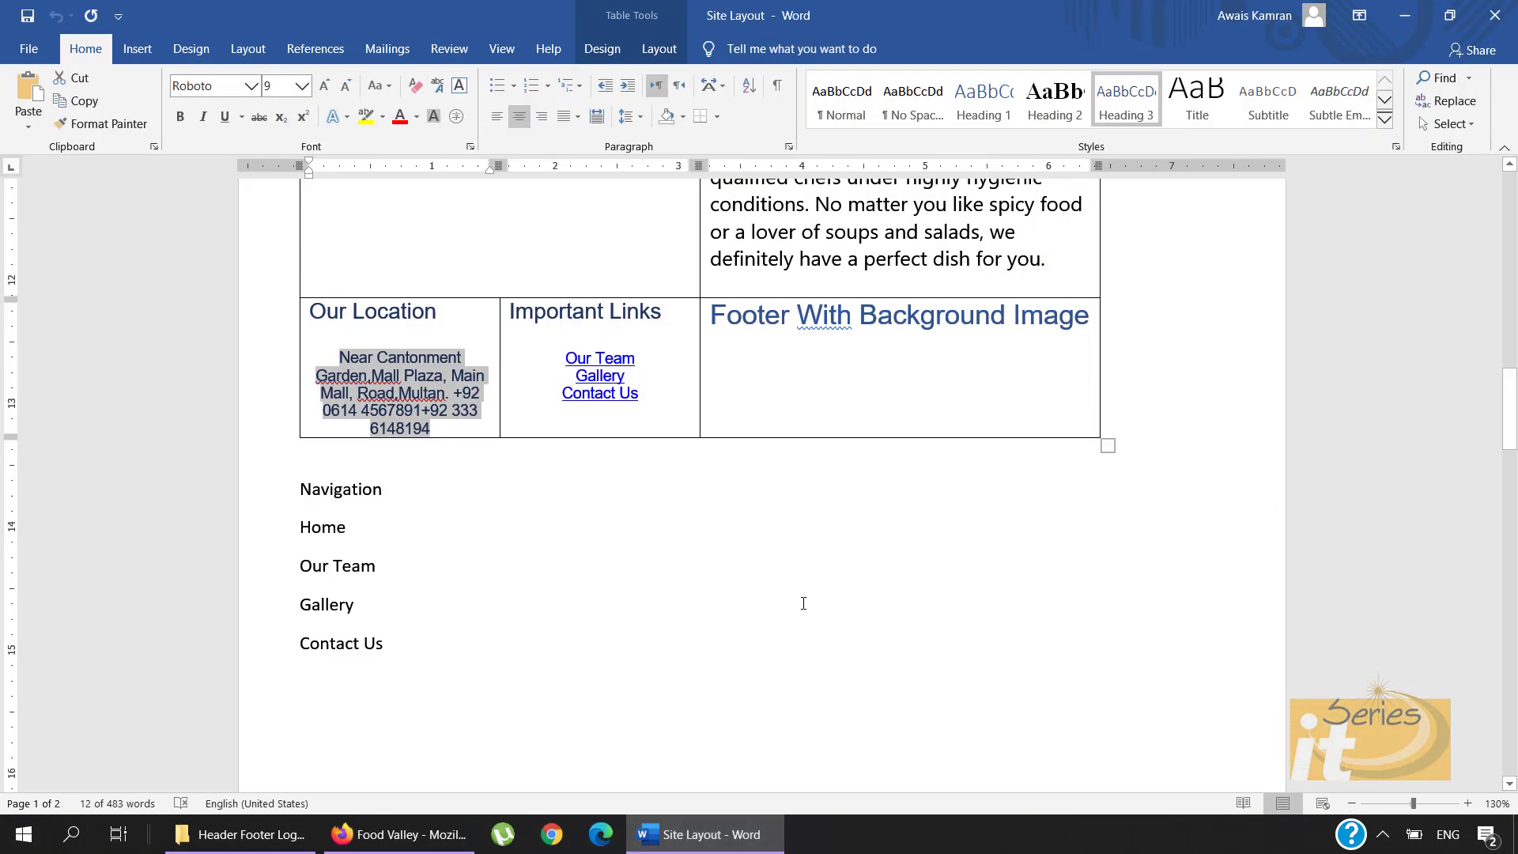
pyautogui.scroll(-10, 804, 603)
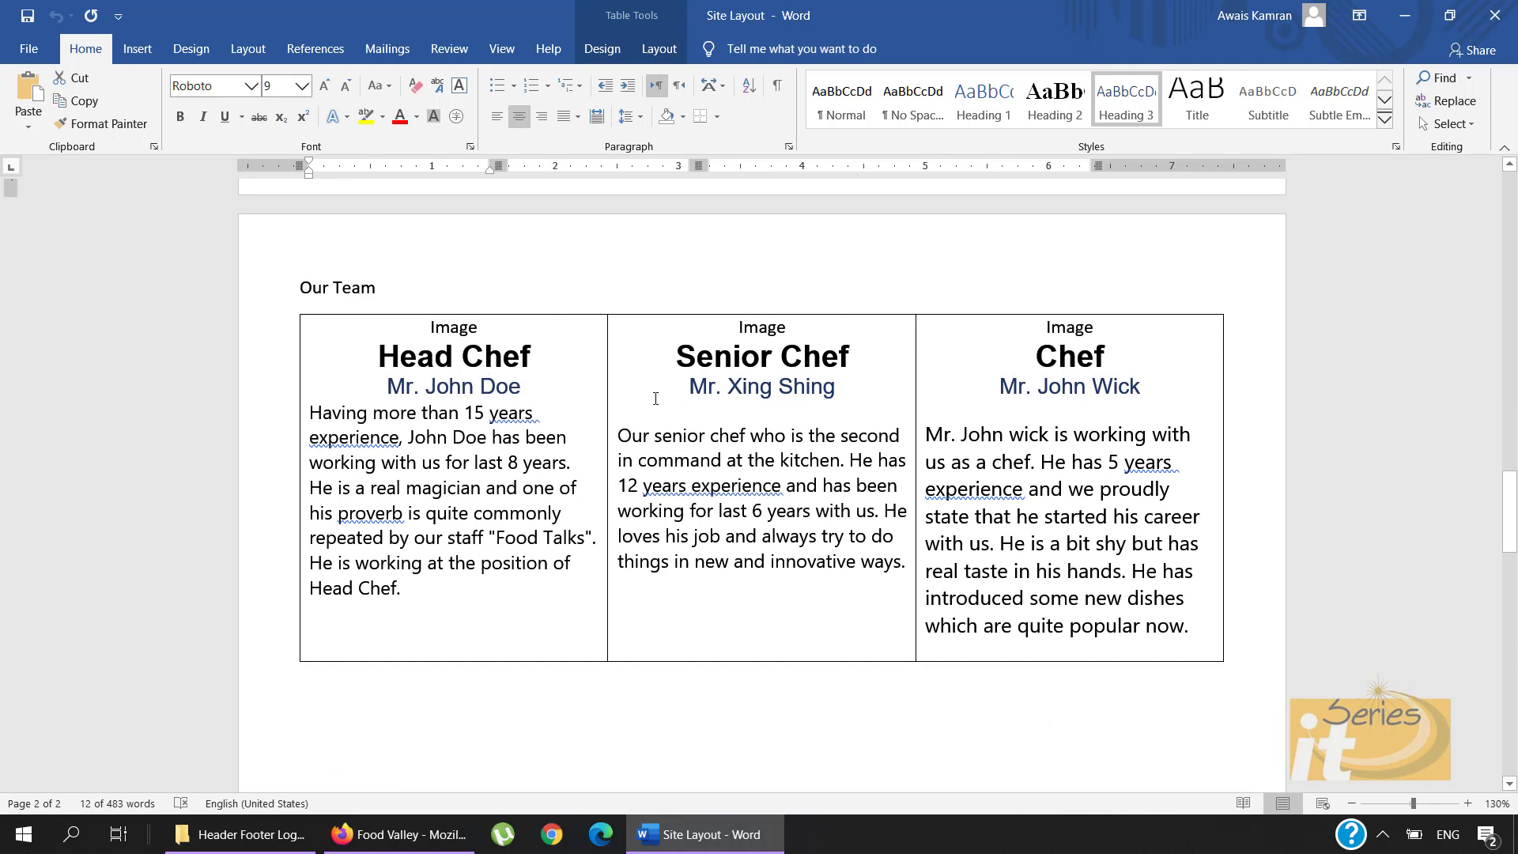
pyautogui.click(1405, 15)
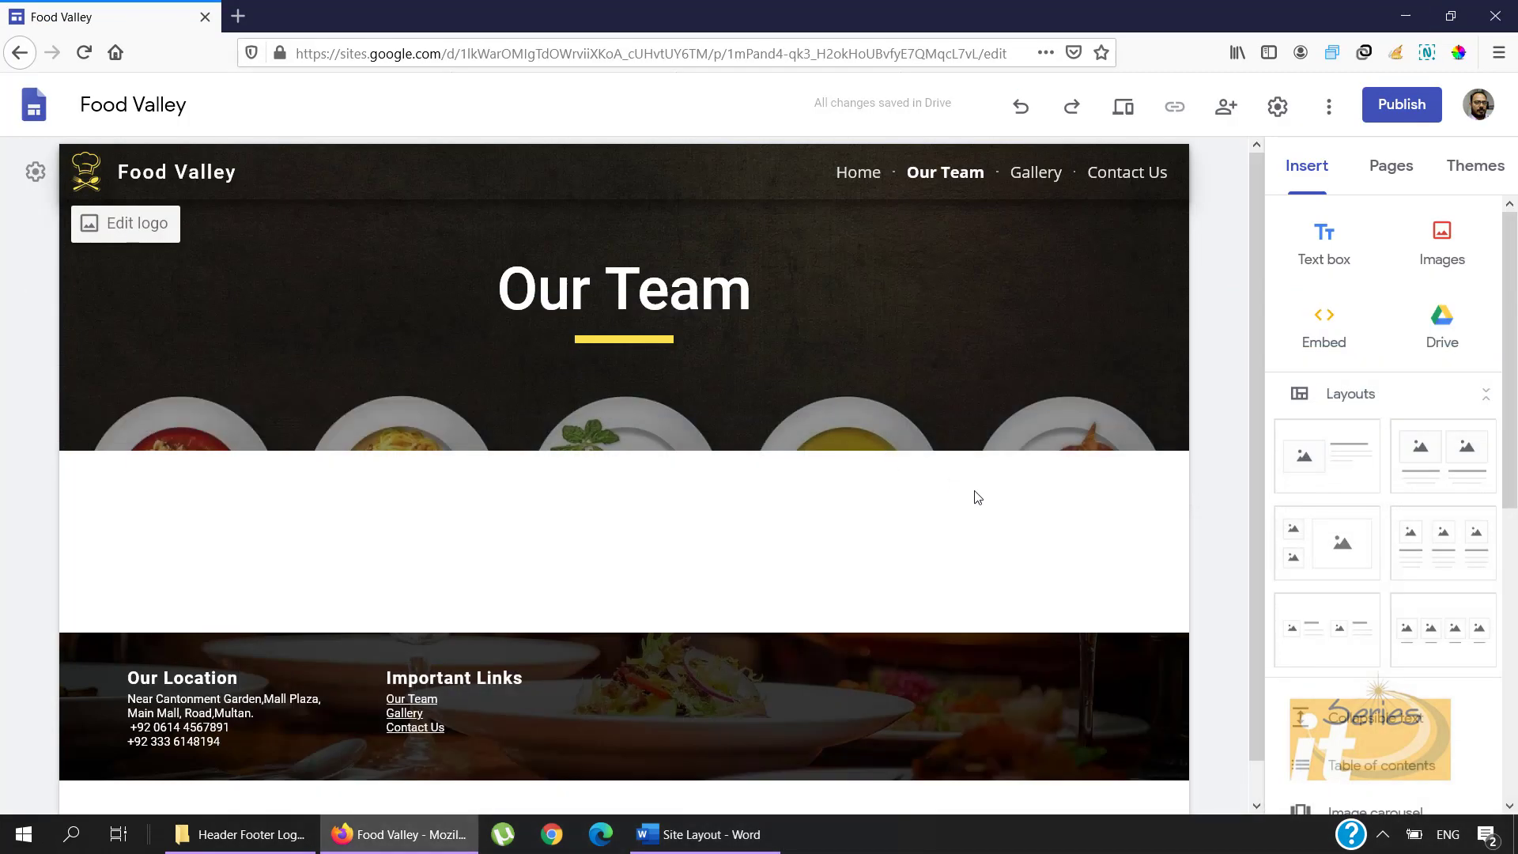
pyautogui.click(1439, 535)
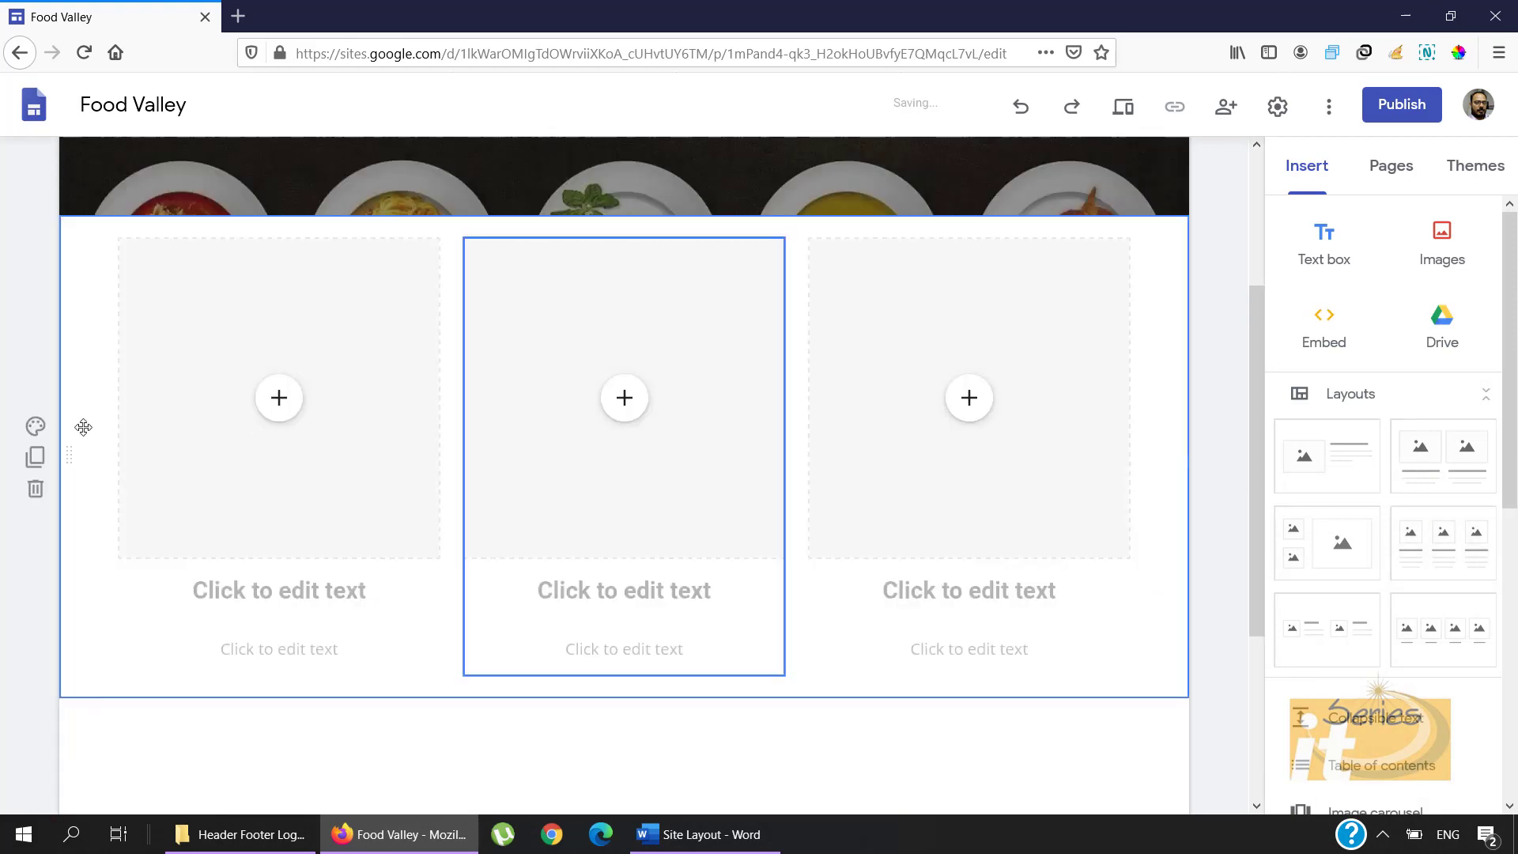
pyautogui.click(37, 428)
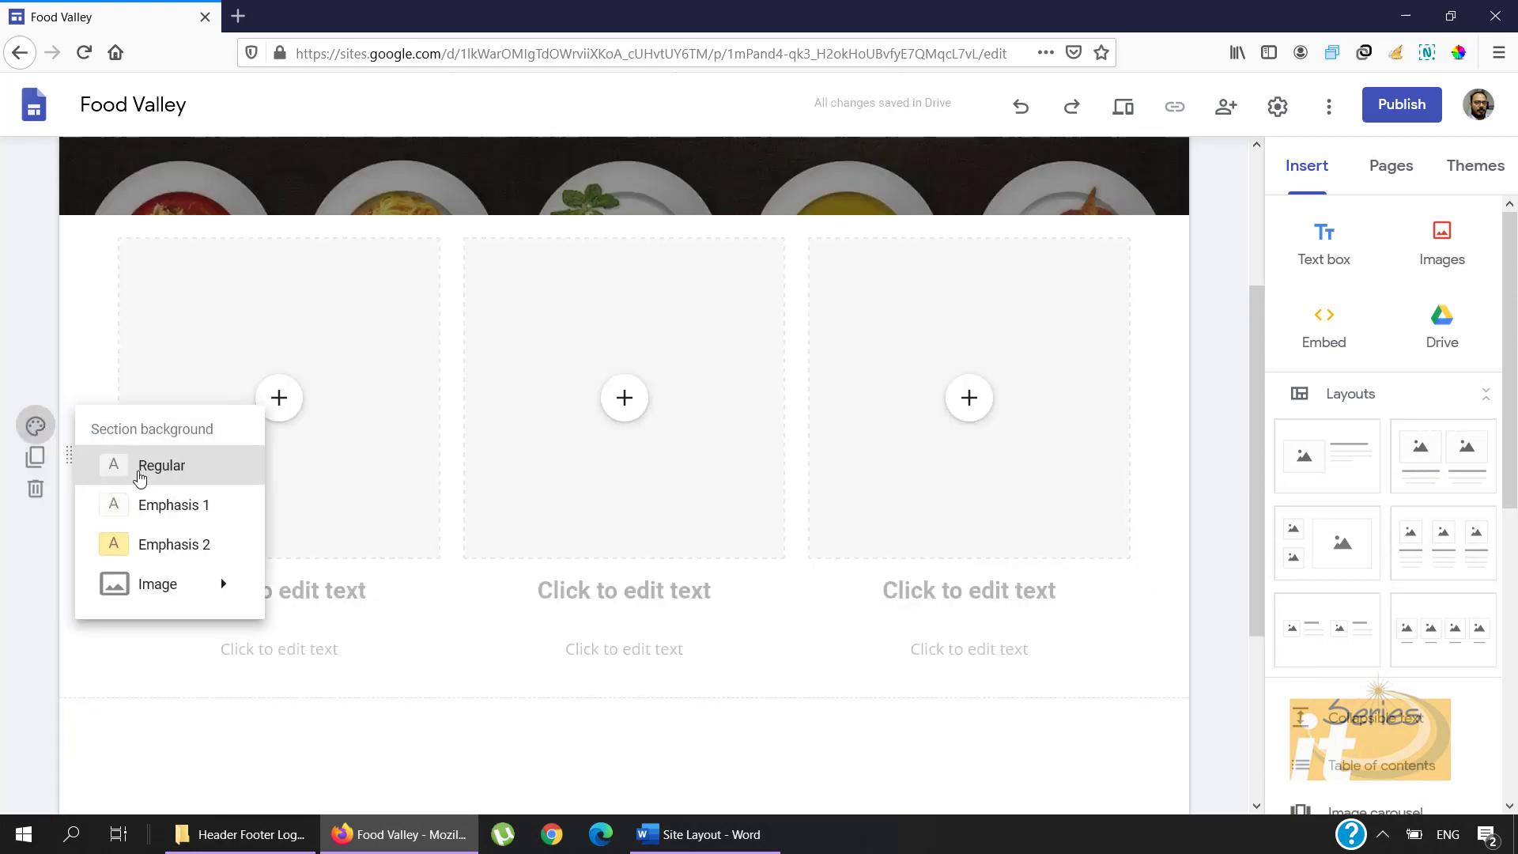
pyautogui.click(178, 546)
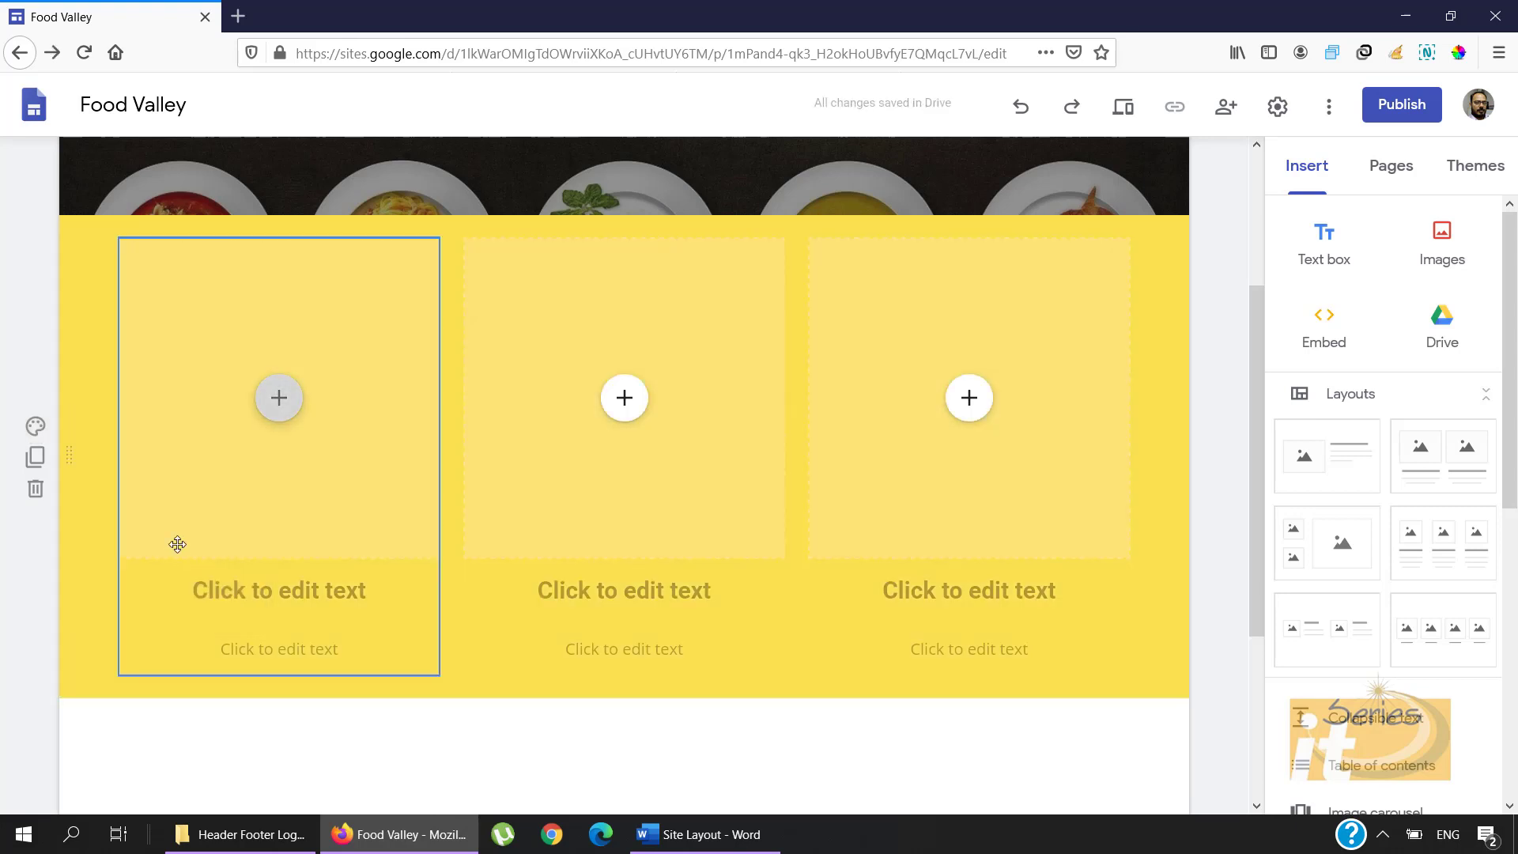
# Step: Upload the chef1 image from the Chefs folder into the first image placeholder of the three-column layout
pyautogui.click(274, 411)
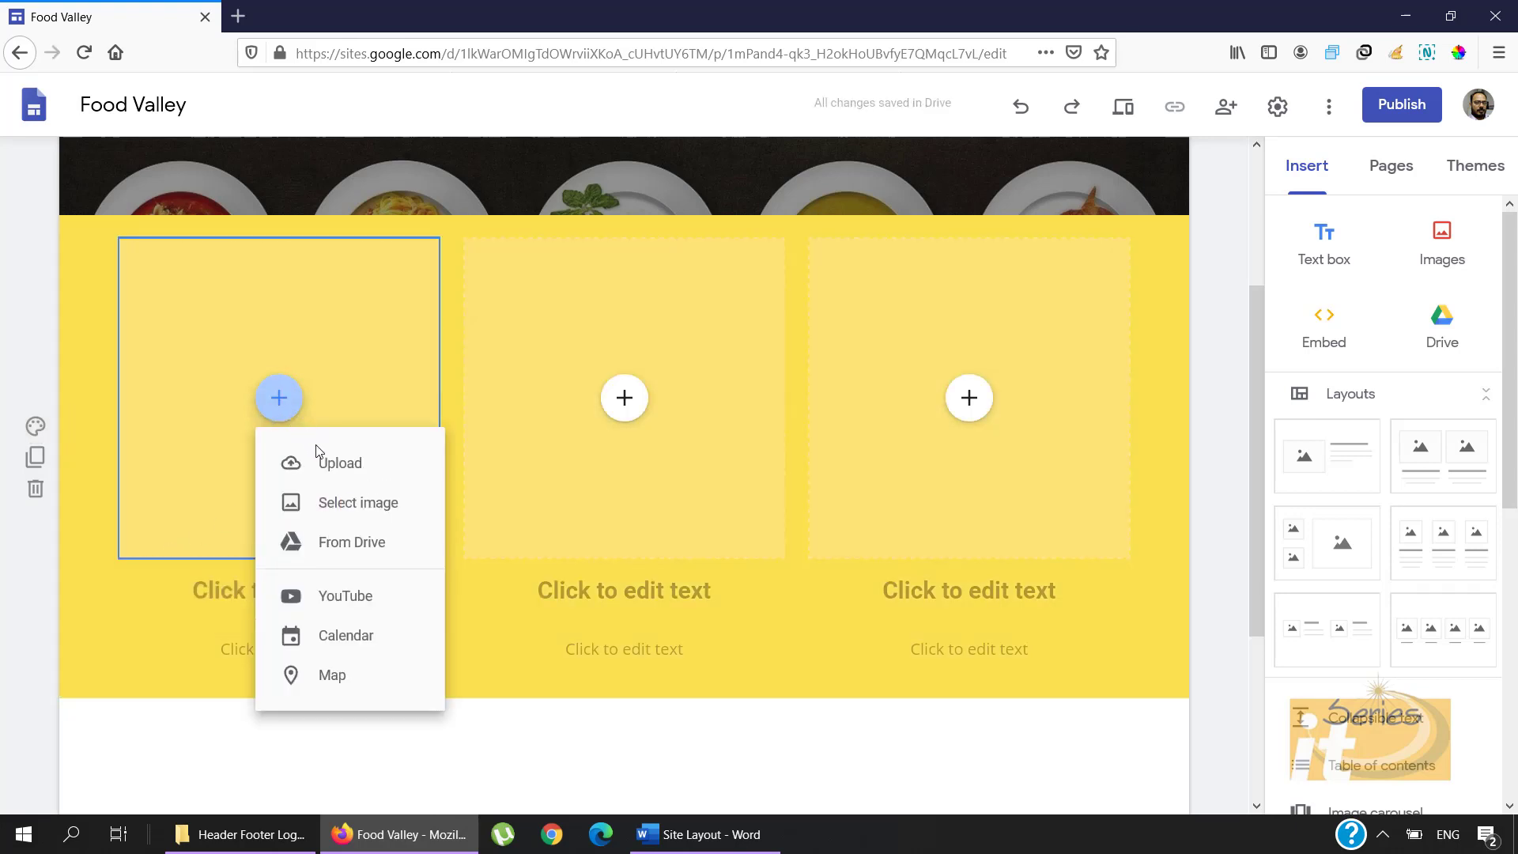
pyautogui.click(324, 469)
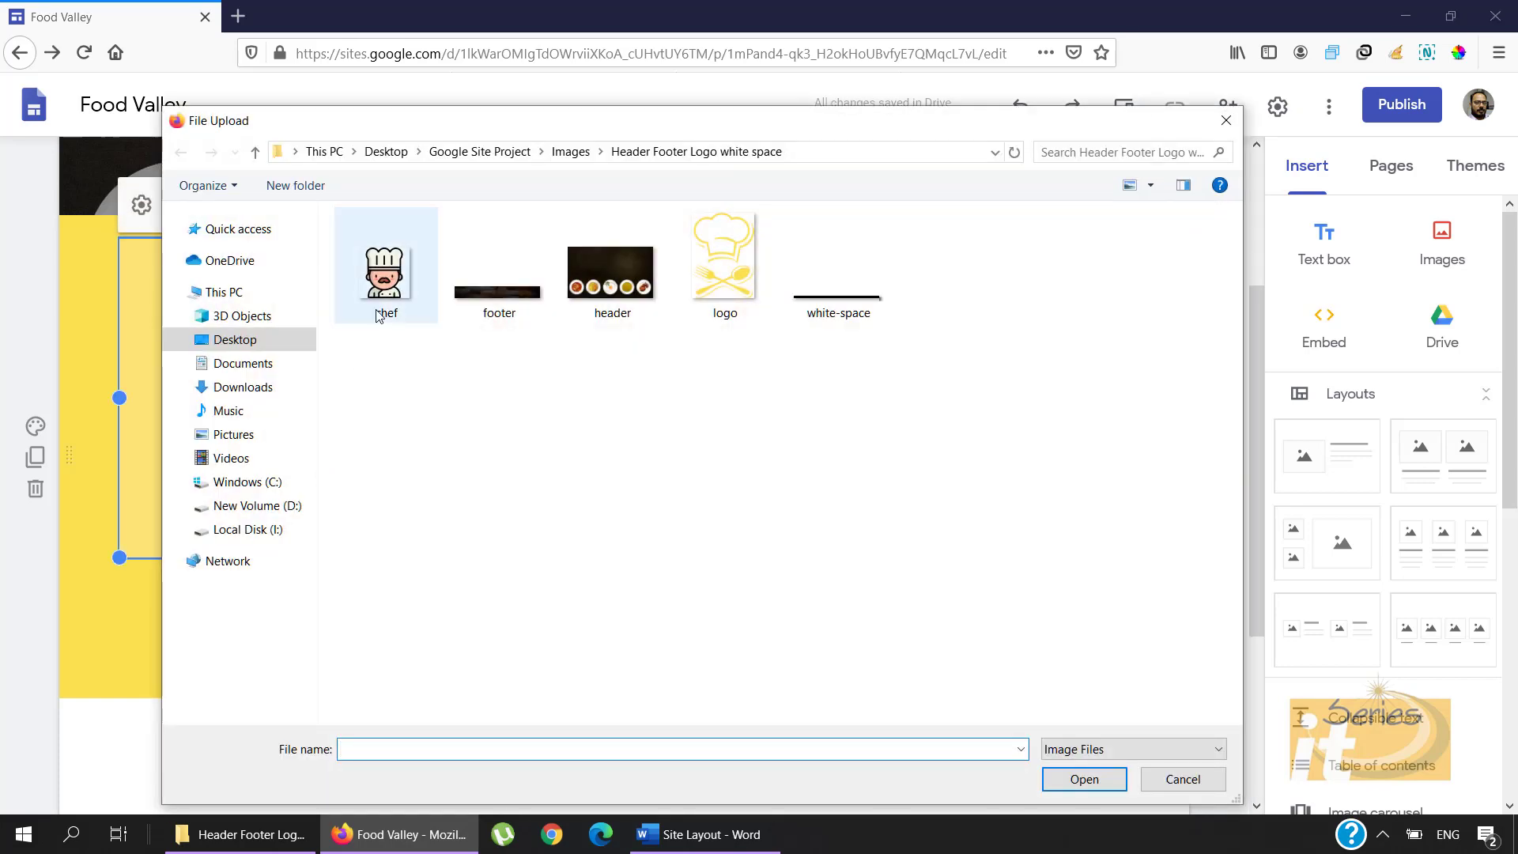
pyautogui.click(254, 151)
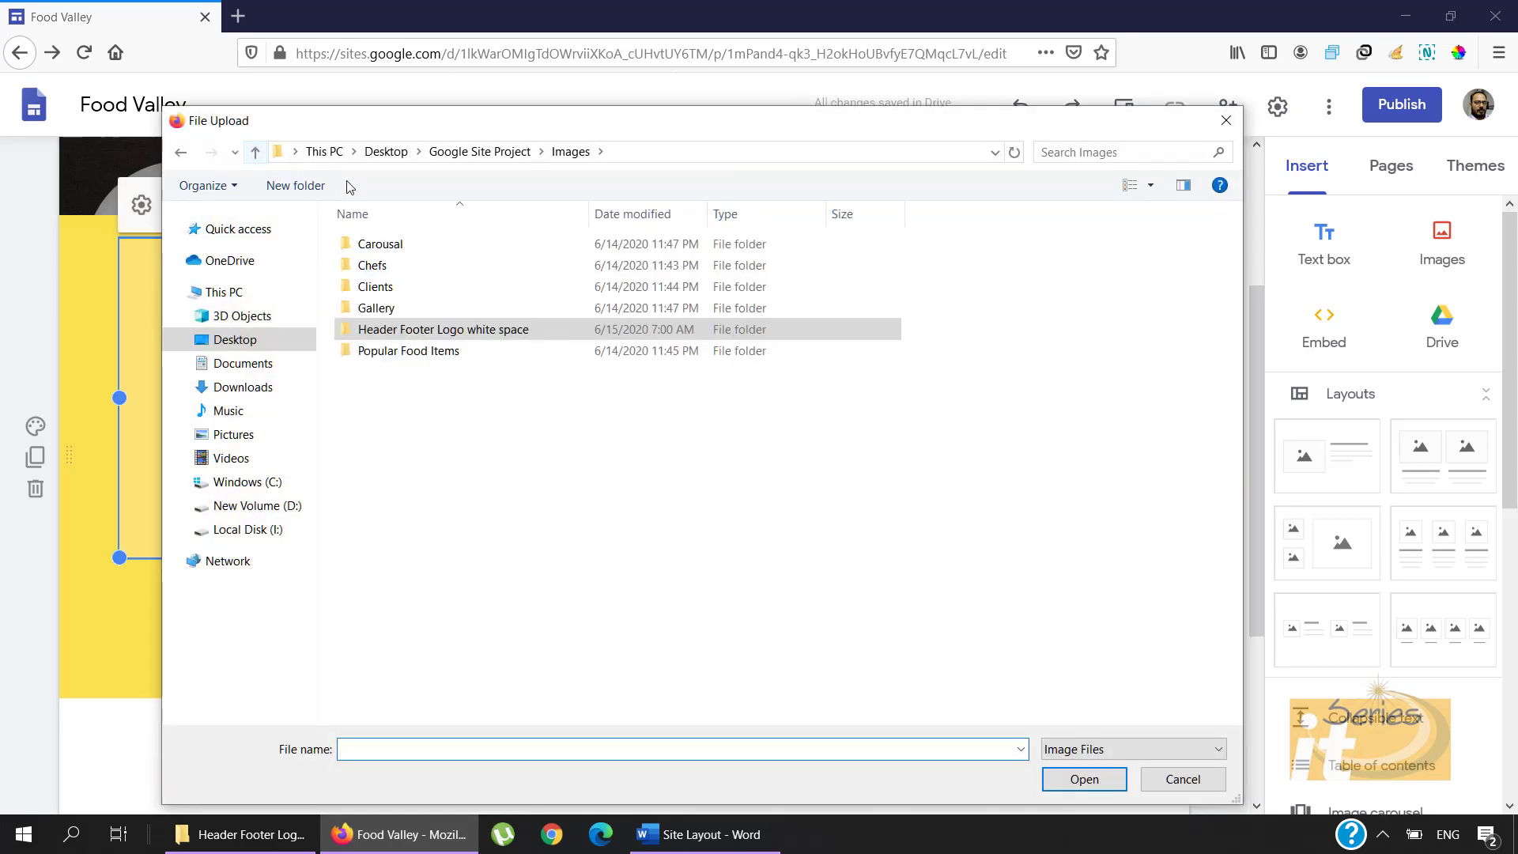
pyautogui.doubleClick(376, 268)
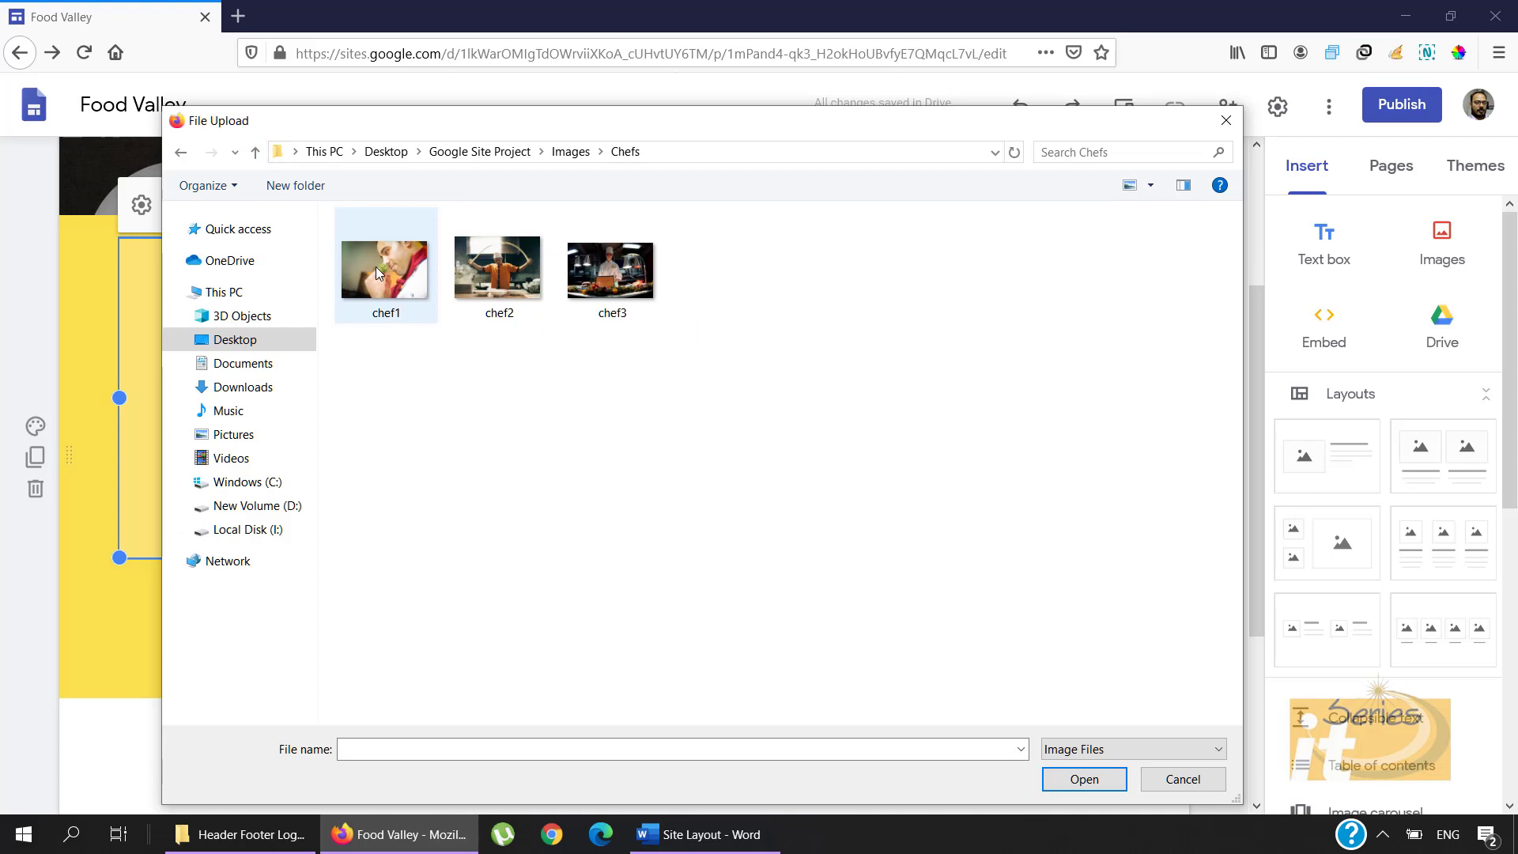
pyautogui.click(381, 292)
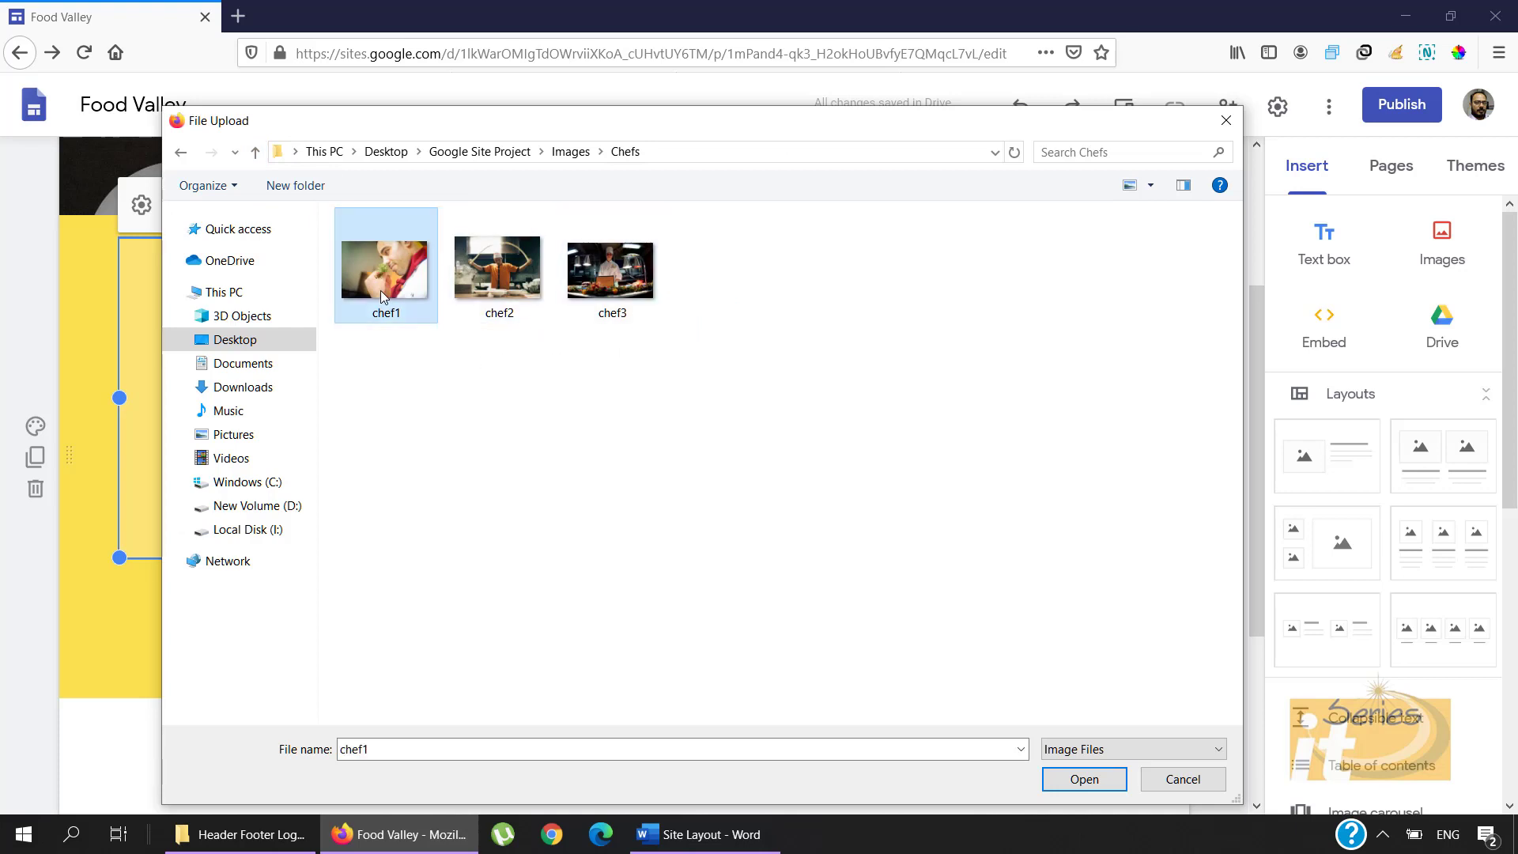
pyautogui.doubleClick(381, 290)
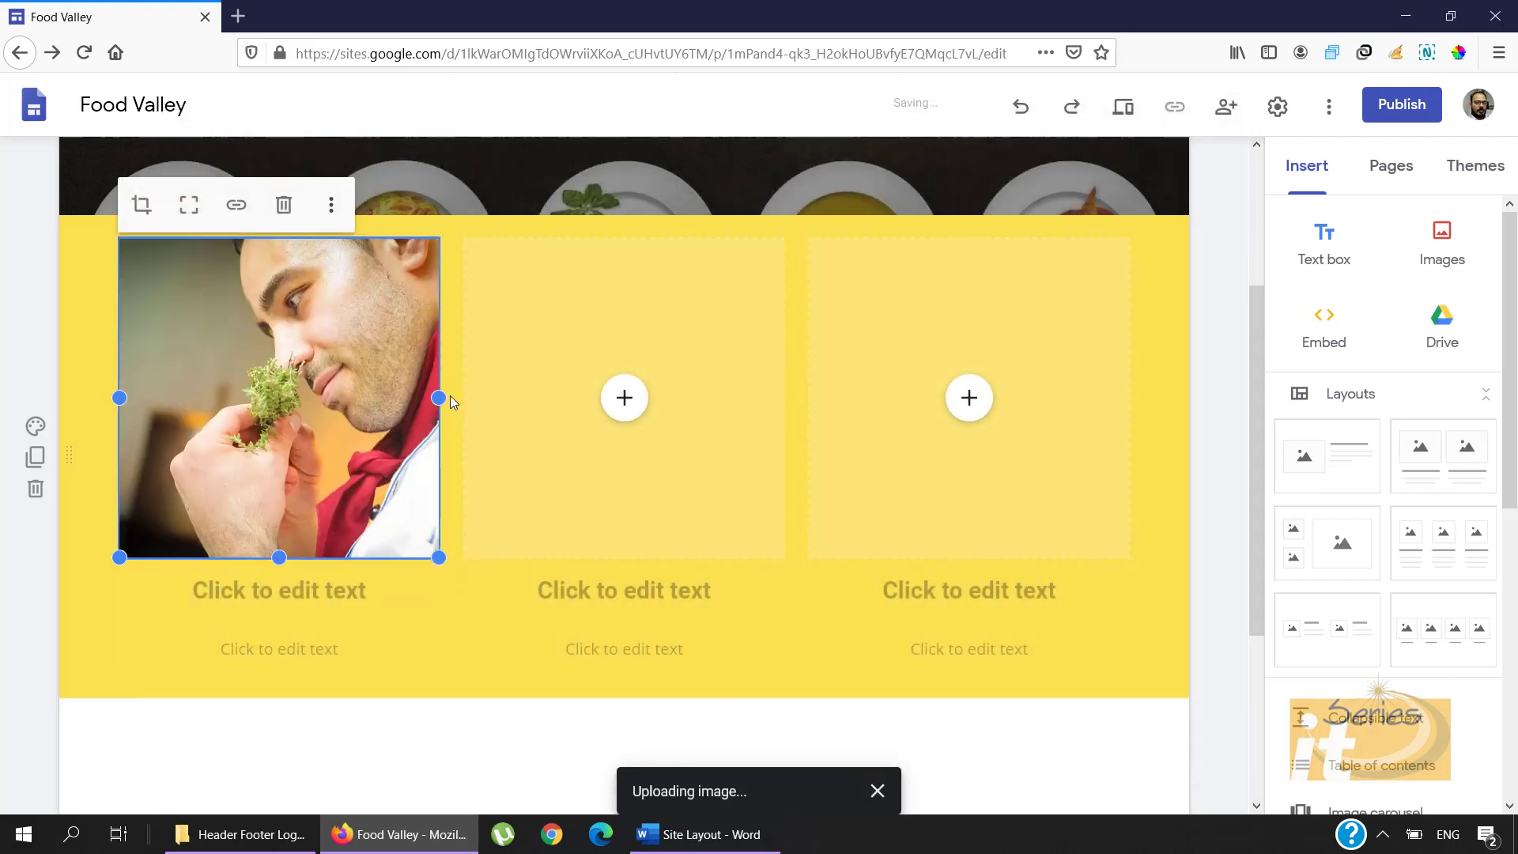
# Step: Copy "Head Chef" from the Word layout into the heading below the first chef's image
pyautogui.click(306, 605)
pyautogui.click(703, 831)
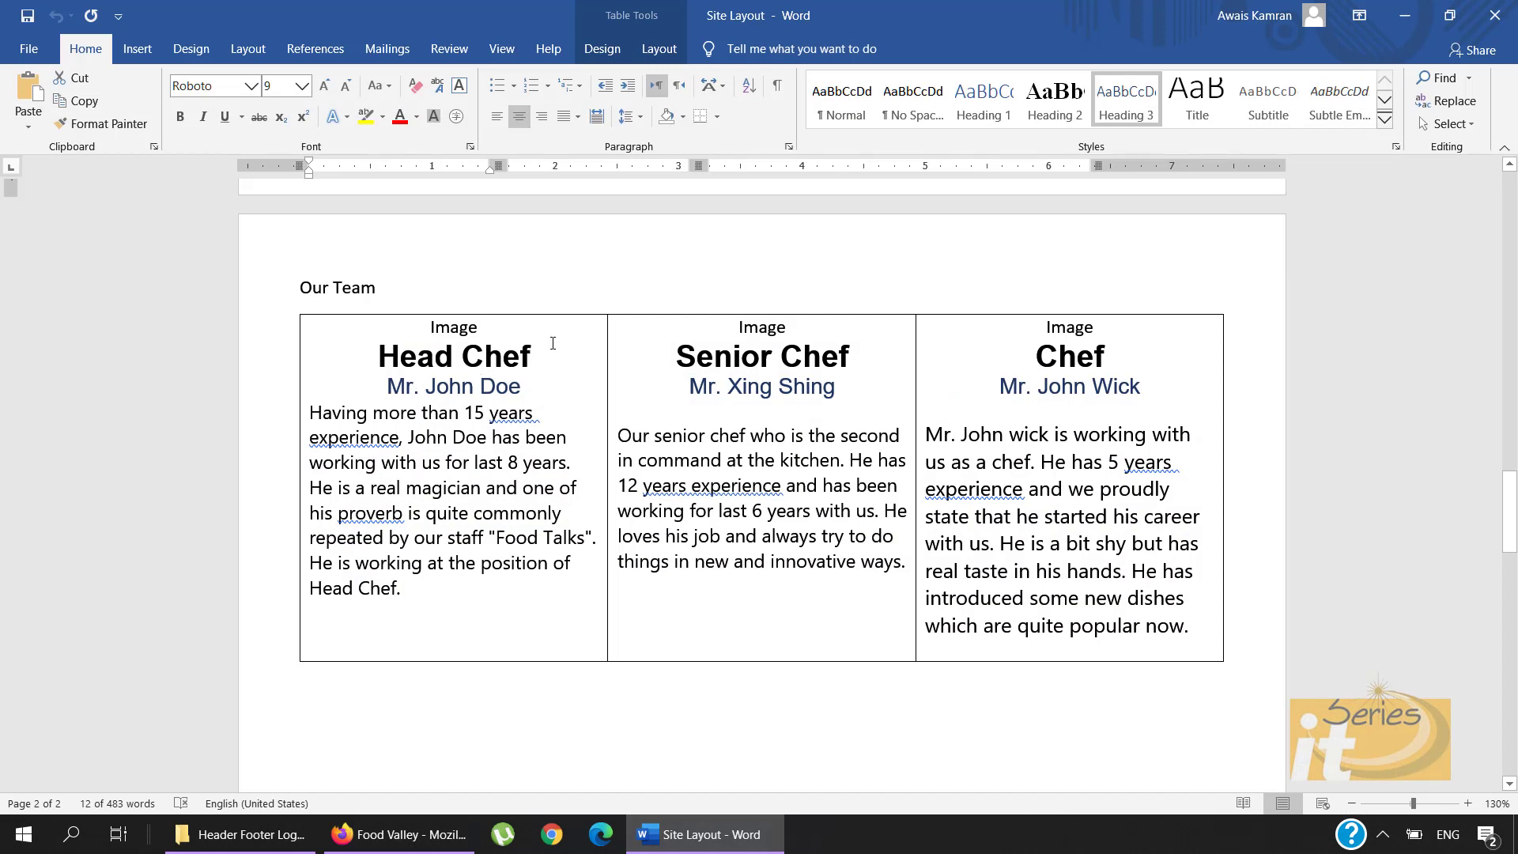
pyautogui.moveTo(529, 351); pyautogui.dragTo(407, 357)
pyautogui.hotkey('ctrl', 'c')
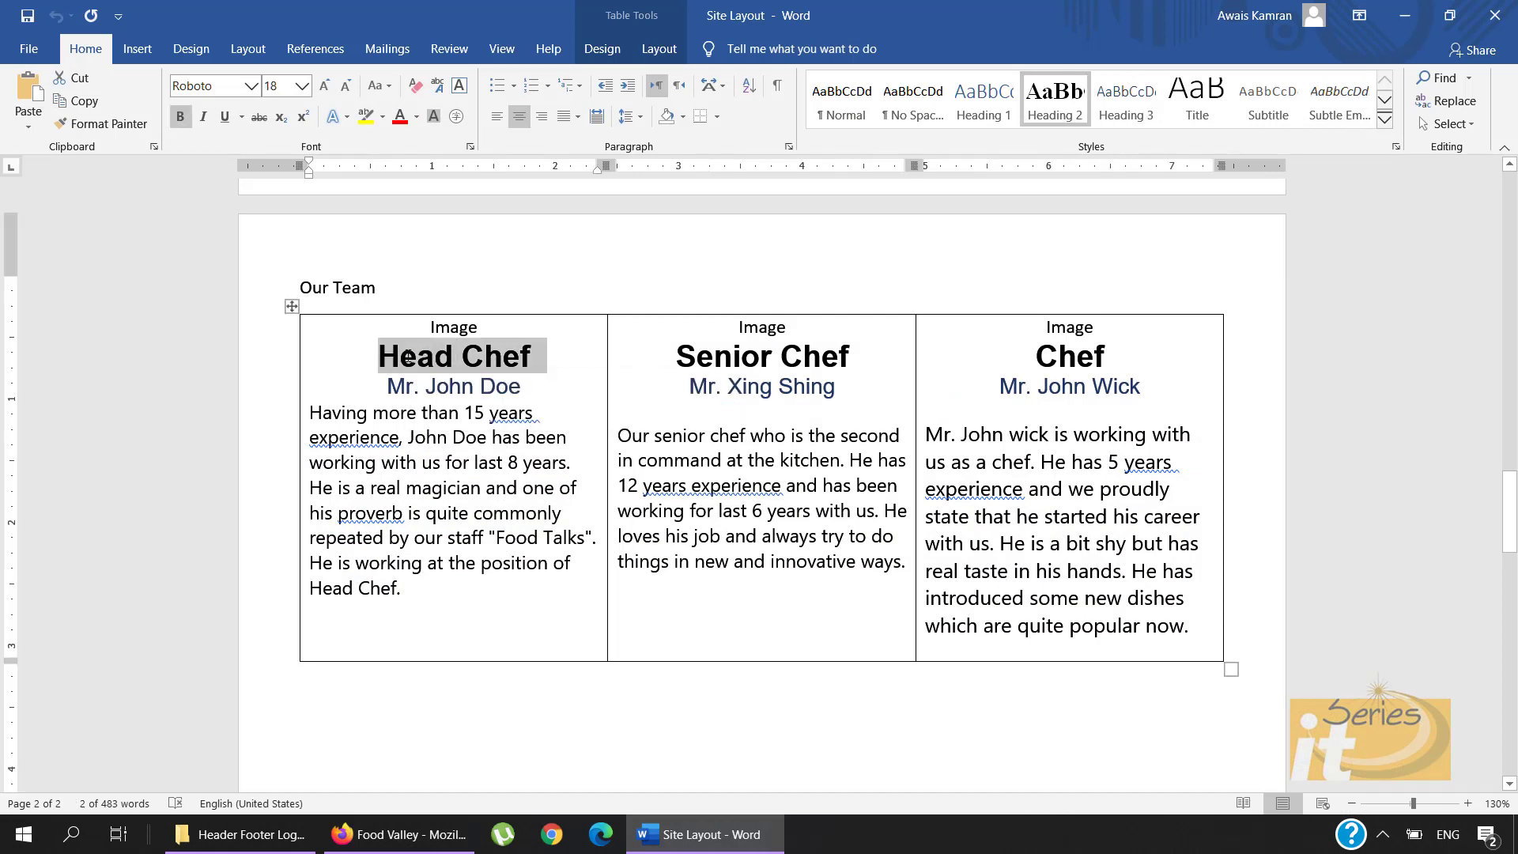
pyautogui.click(398, 835)
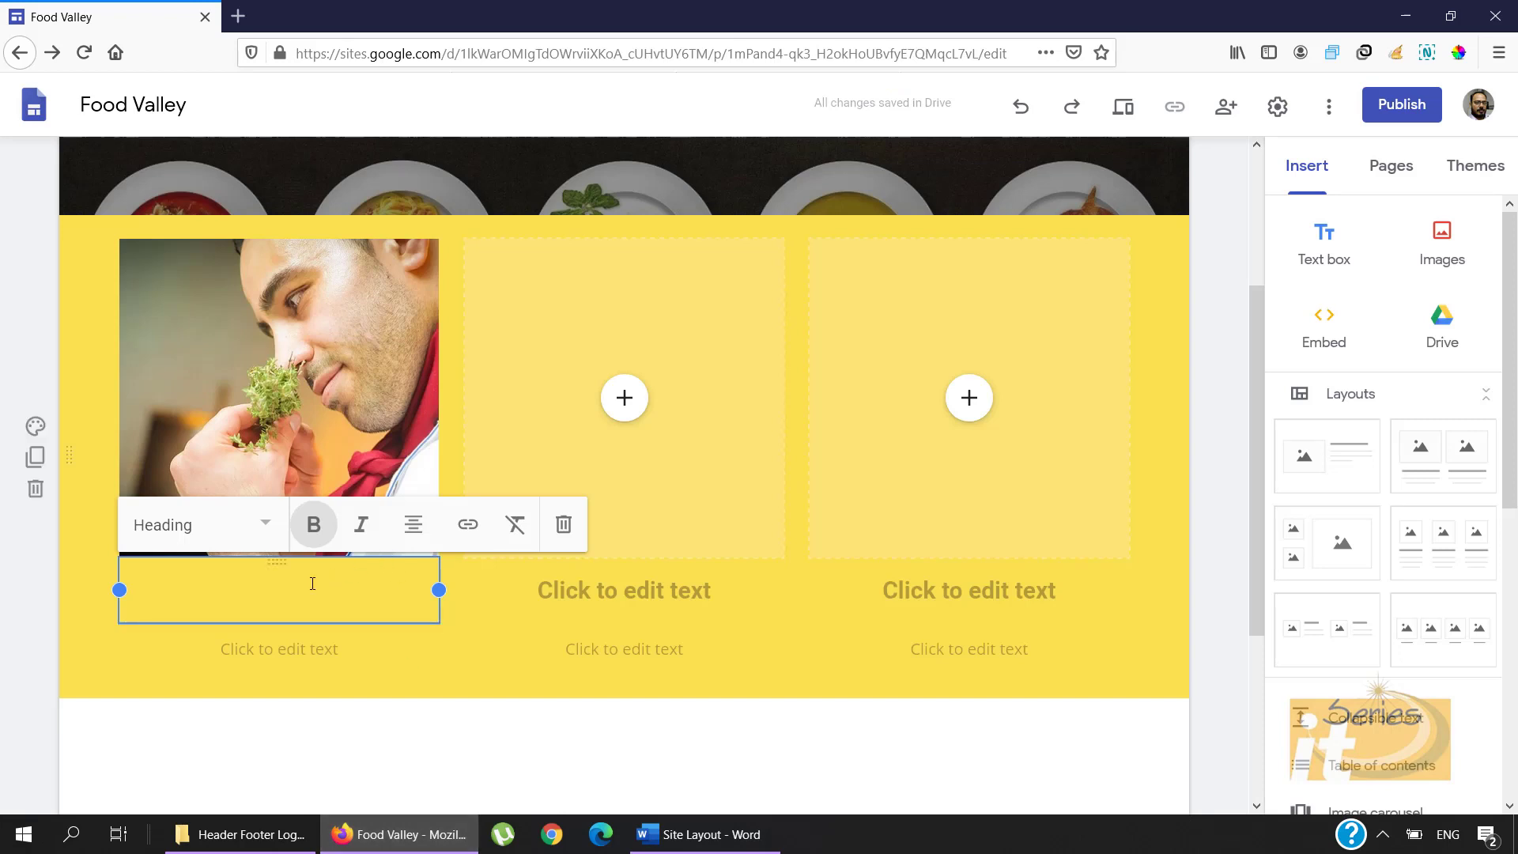
pyautogui.hotkey('ctrl', 'v')
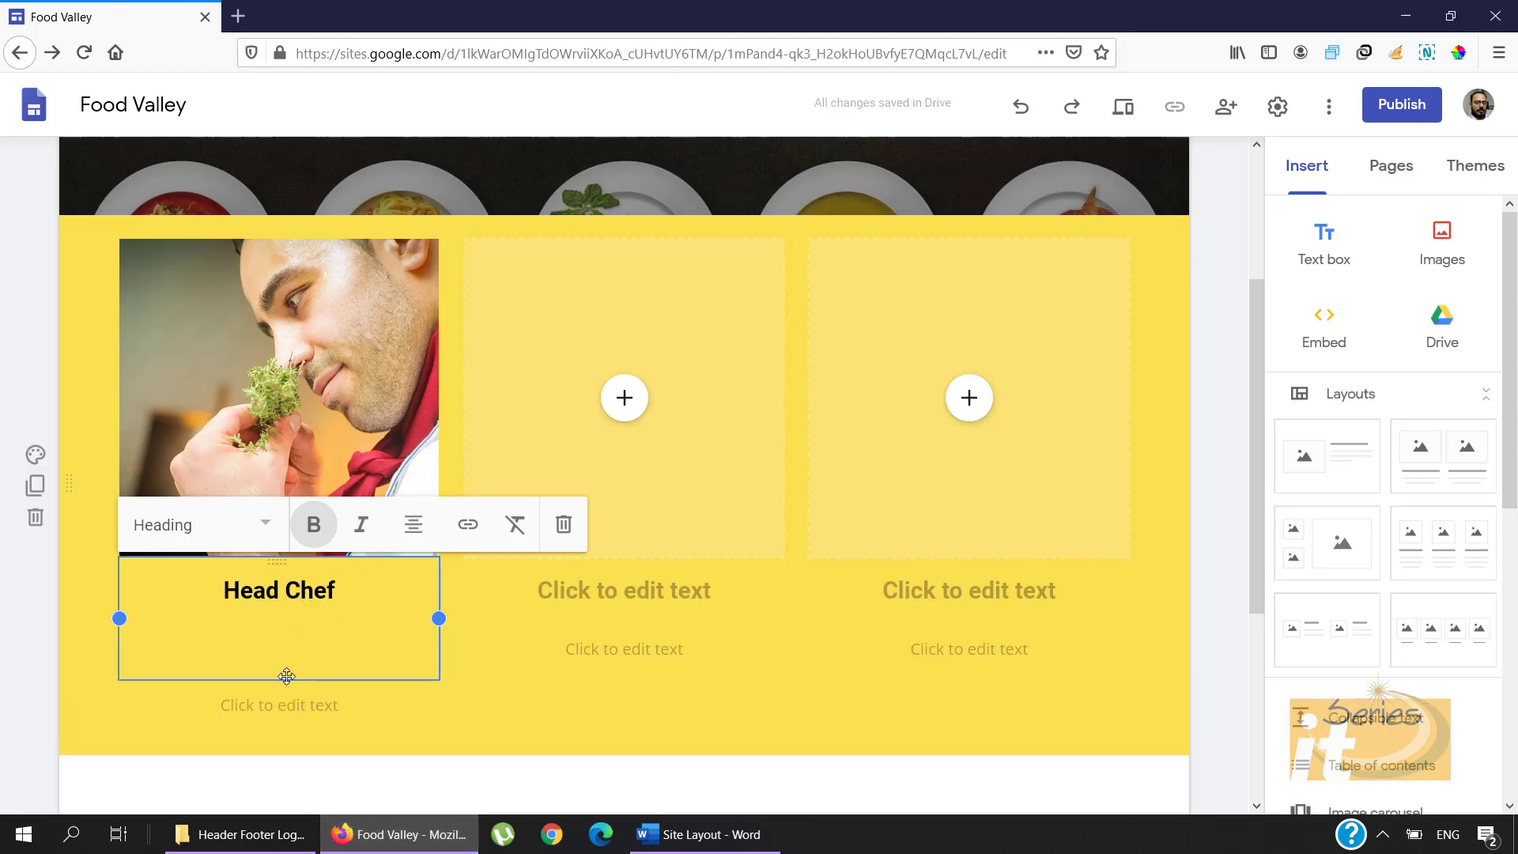
# Step: Copy the head chef's name from the Word layout onto the line below the "Head Chef" heading, without a trailing blank line
pyautogui.click(688, 834)
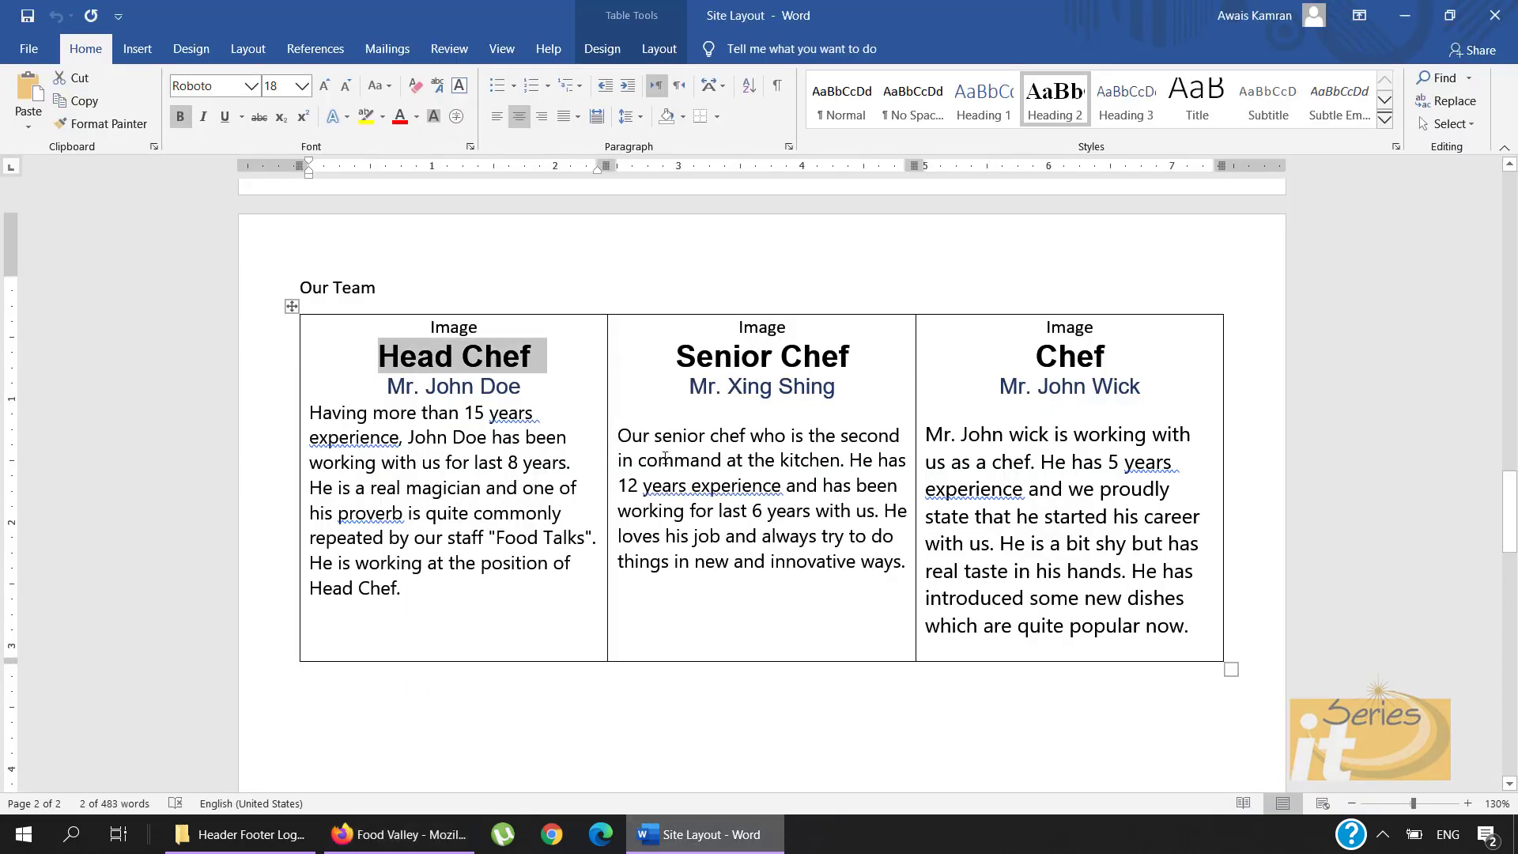
pyautogui.click(525, 387)
pyautogui.moveTo(525, 388); pyautogui.dragTo(385, 387)
pyautogui.hotkey('ctrl', 'c')
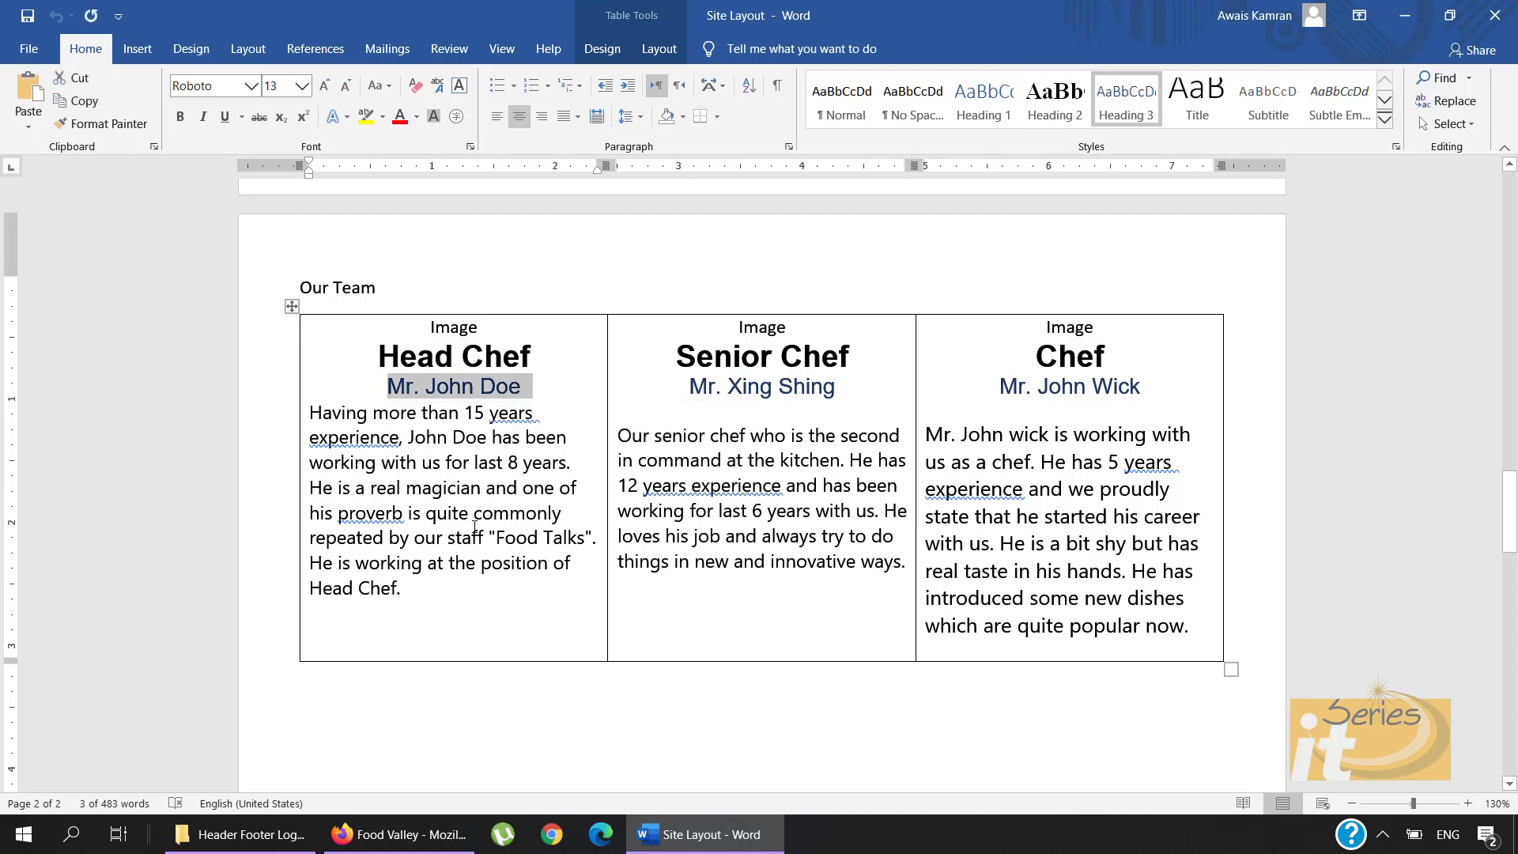
pyautogui.click(399, 835)
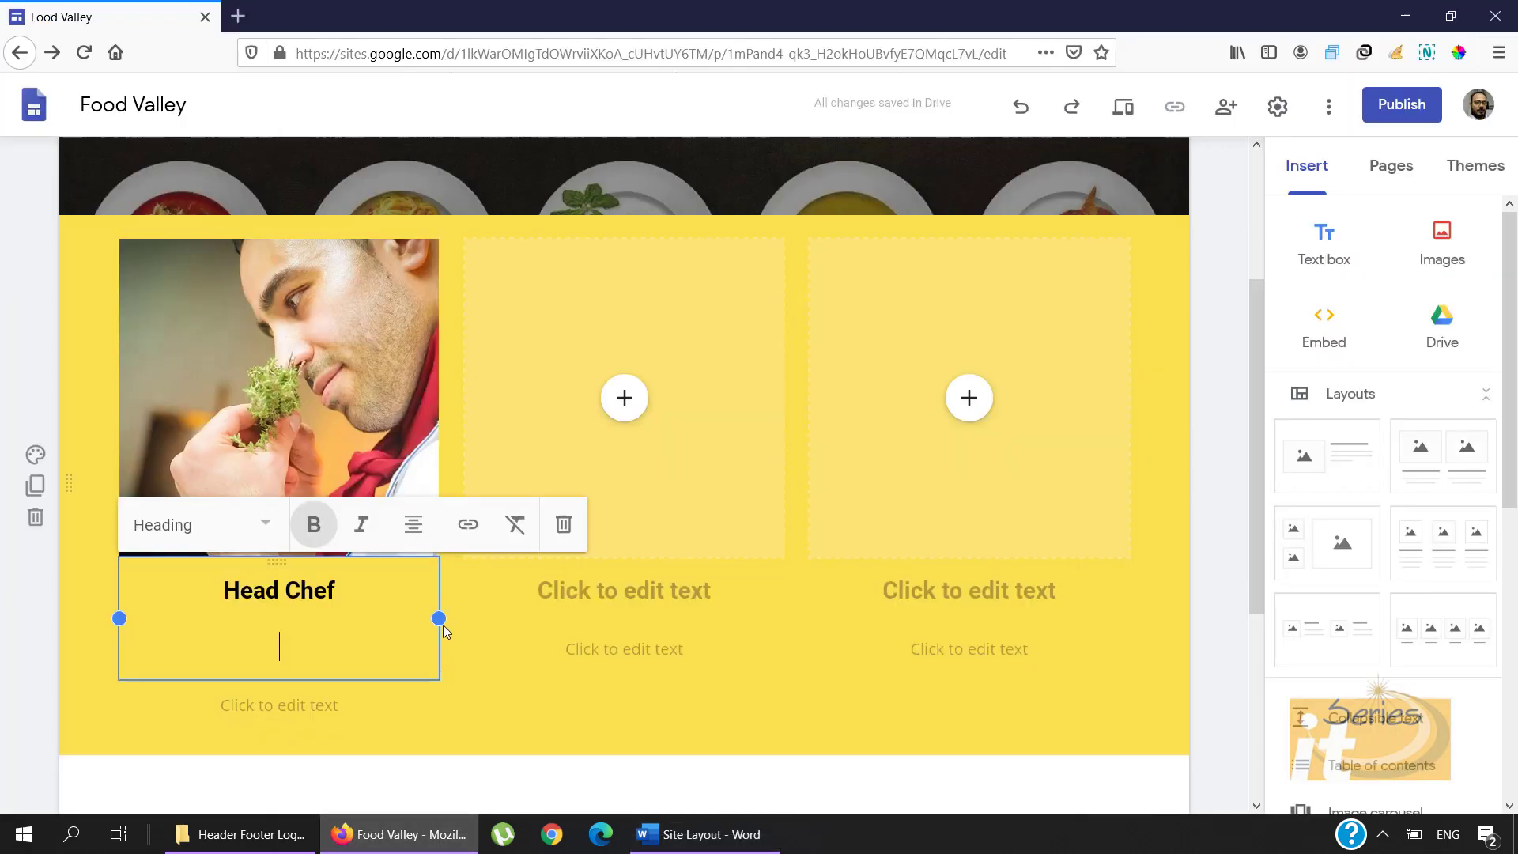
pyautogui.hotkey('ctrl', 'v')
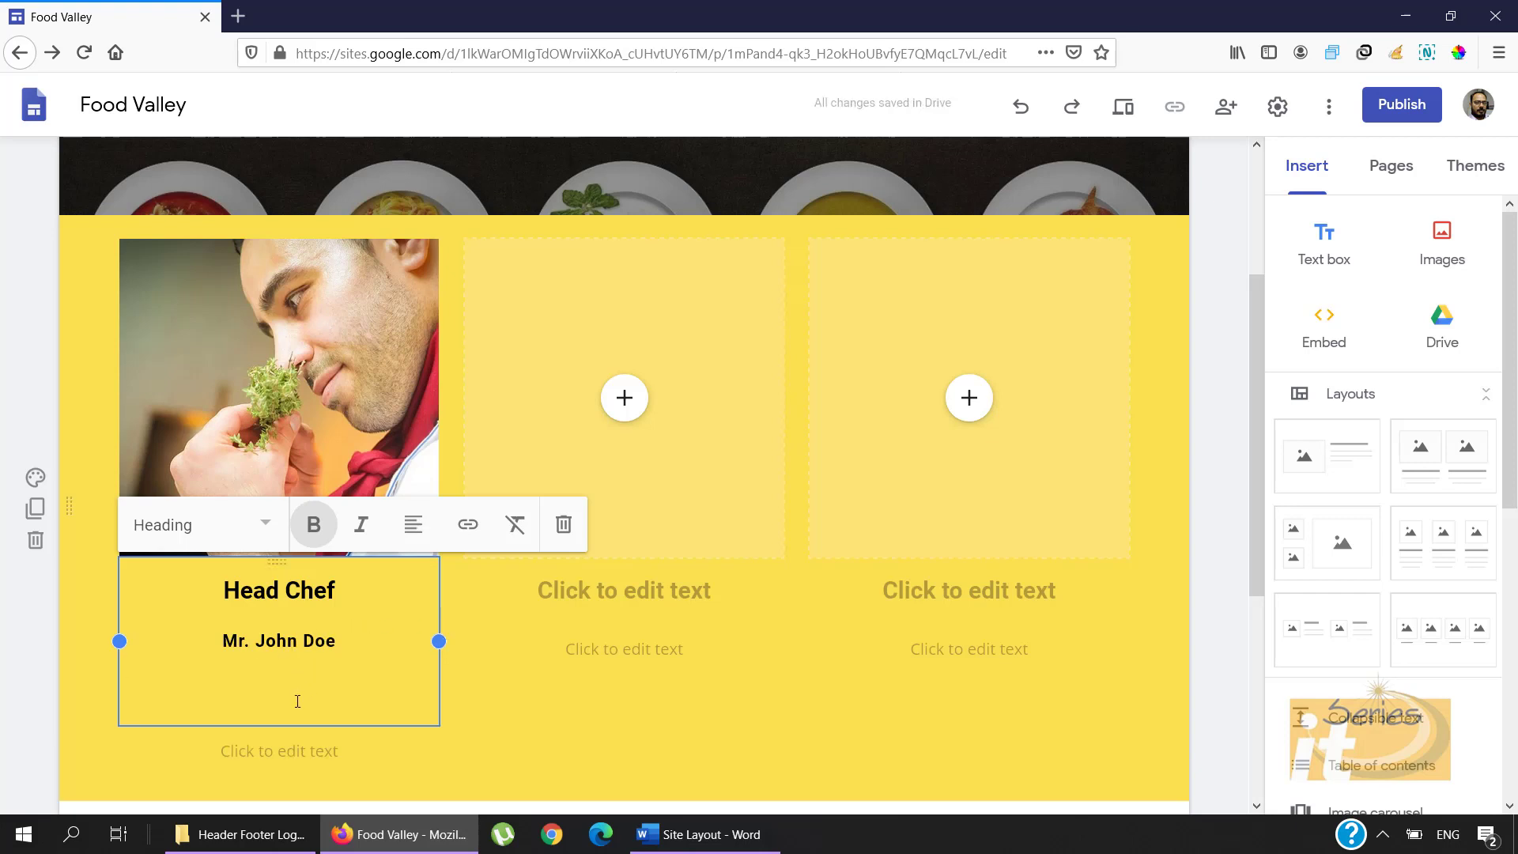
pyautogui.press('BackSpace')
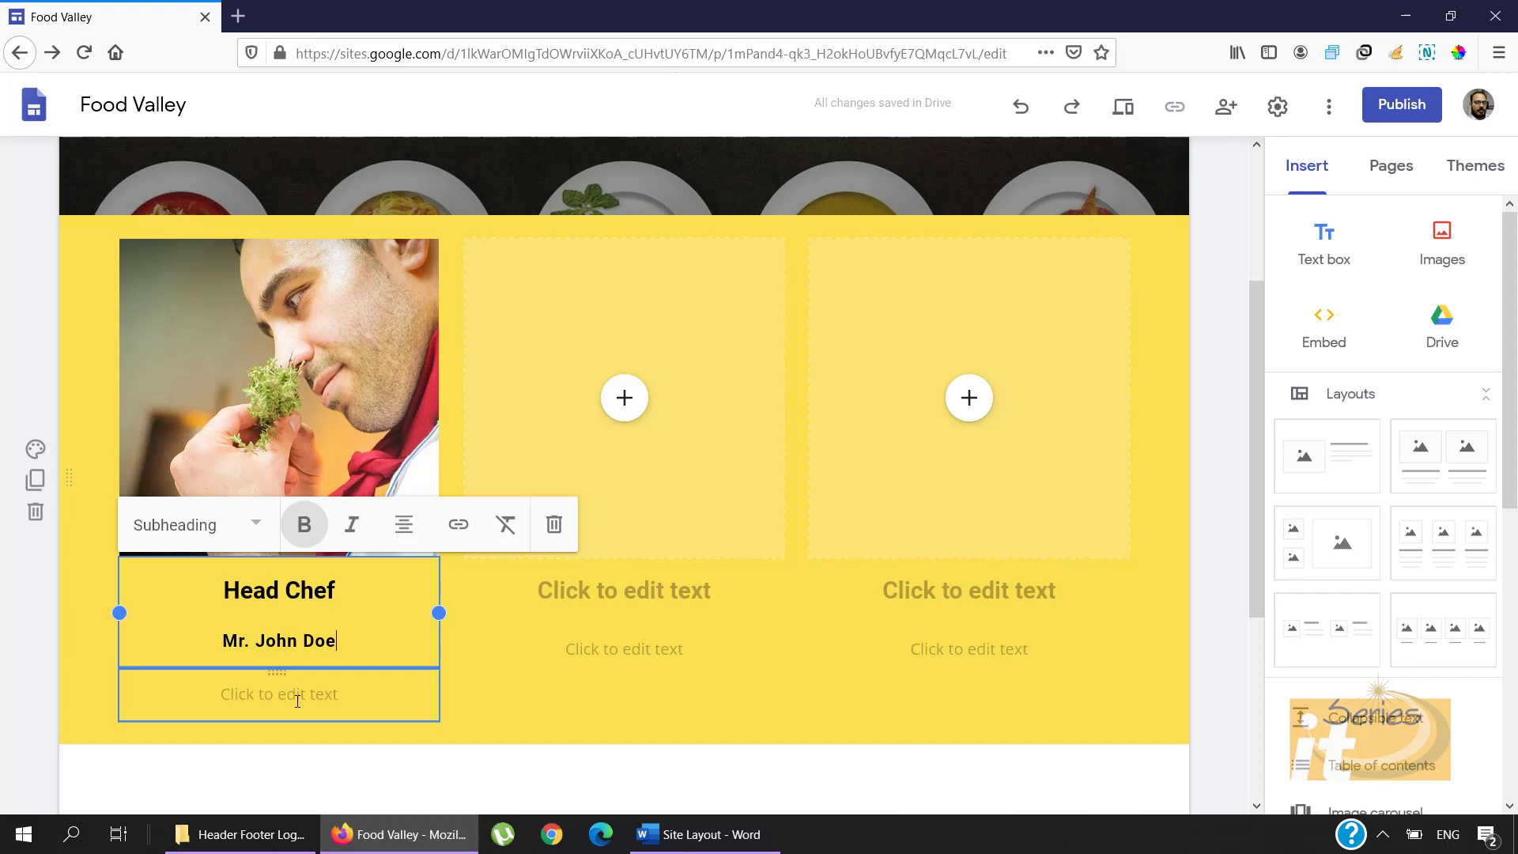
# Step: Copy the head chef's description paragraph from the Word layout into the text placeholder below the name
pyautogui.click(297, 700)
pyautogui.click(734, 840)
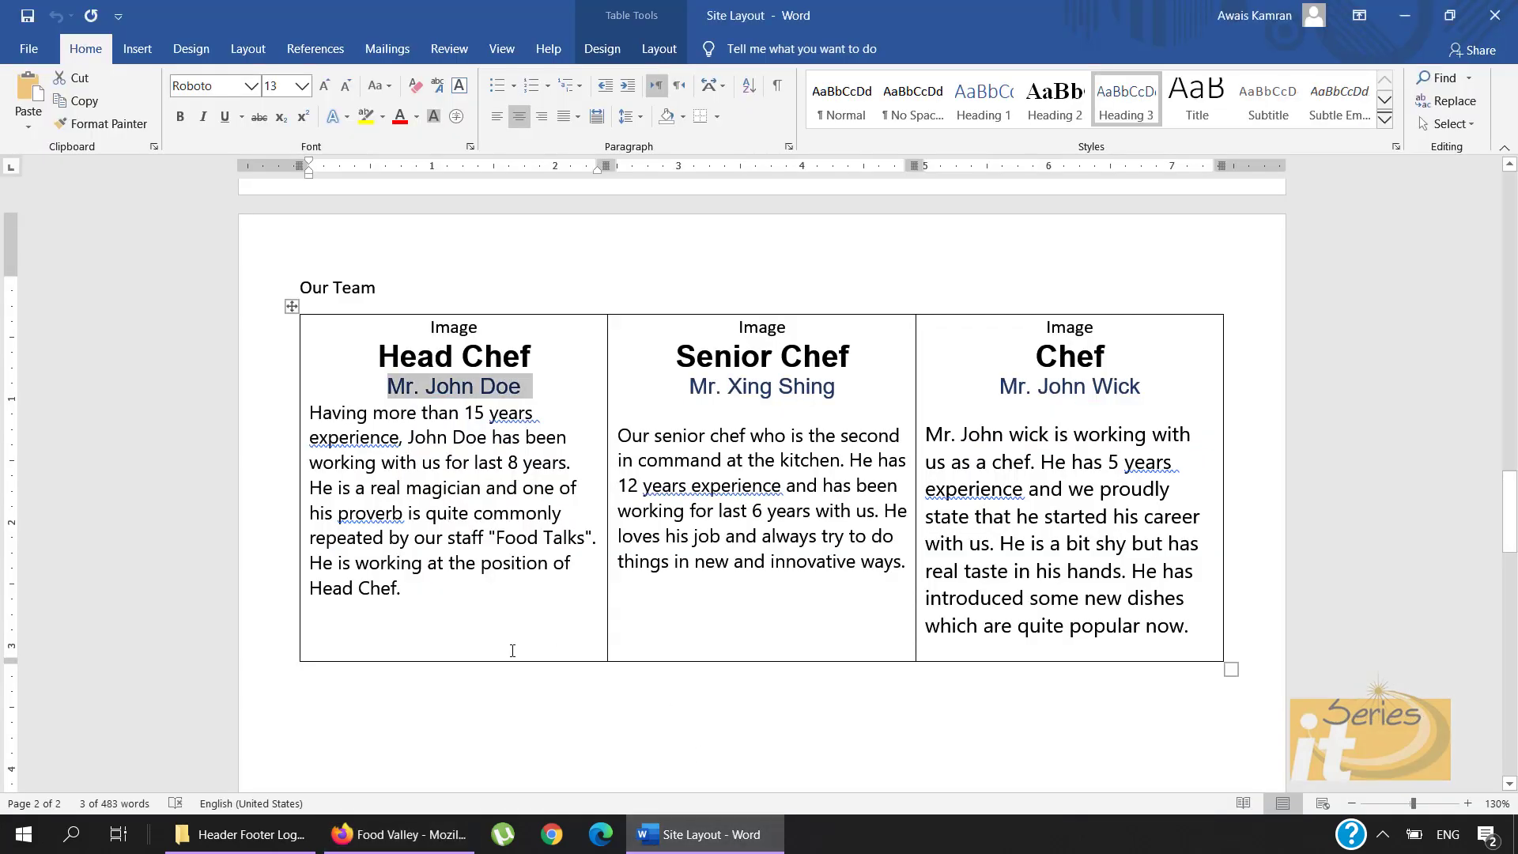
pyautogui.moveTo(422, 601); pyautogui.dragTo(311, 422)
pyautogui.hotkey('ctrl', 'c')
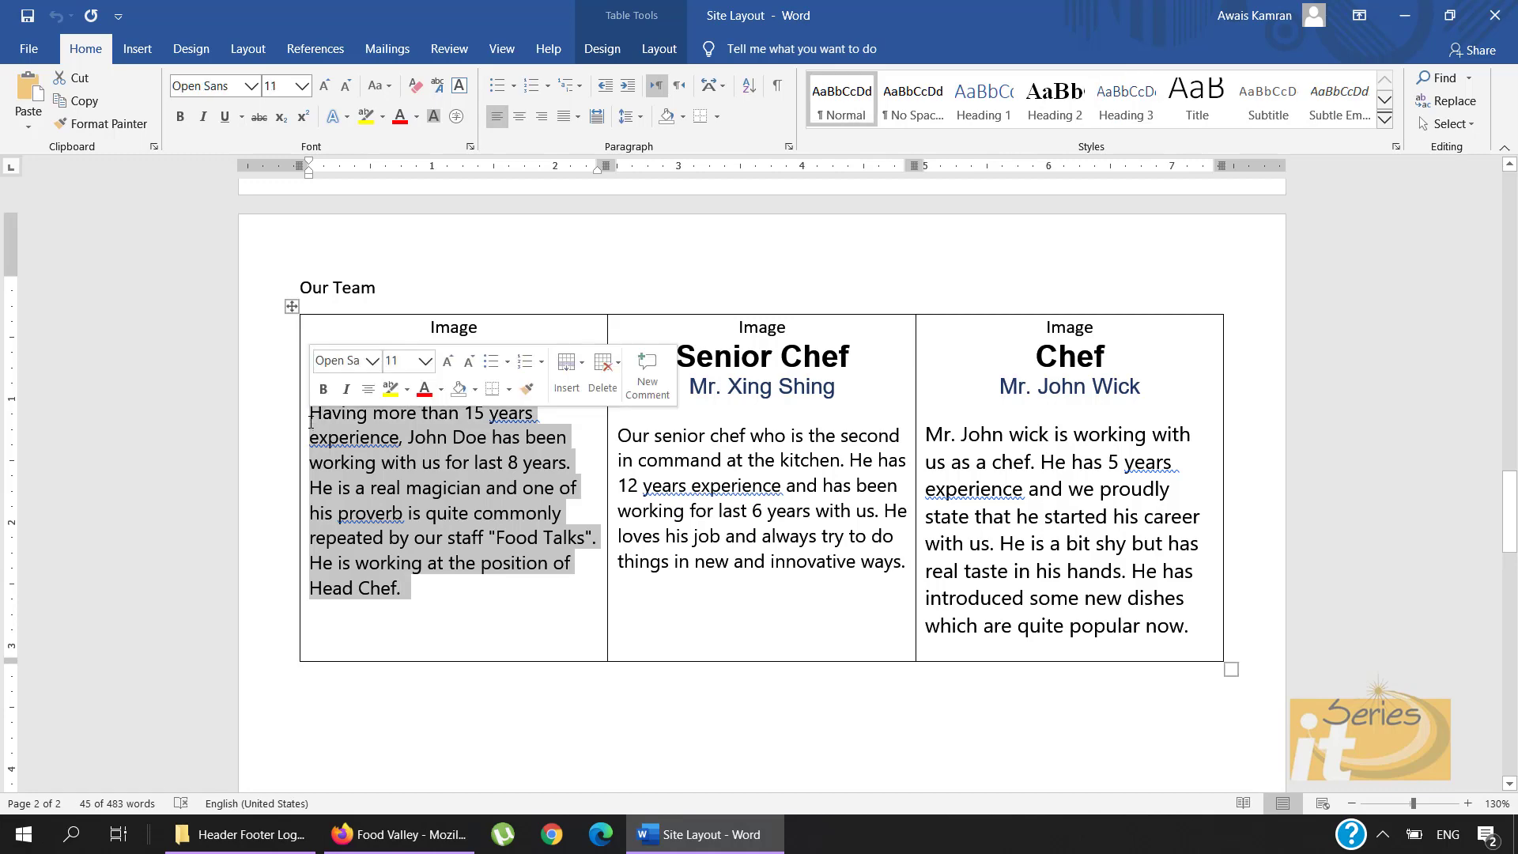
pyautogui.click(400, 834)
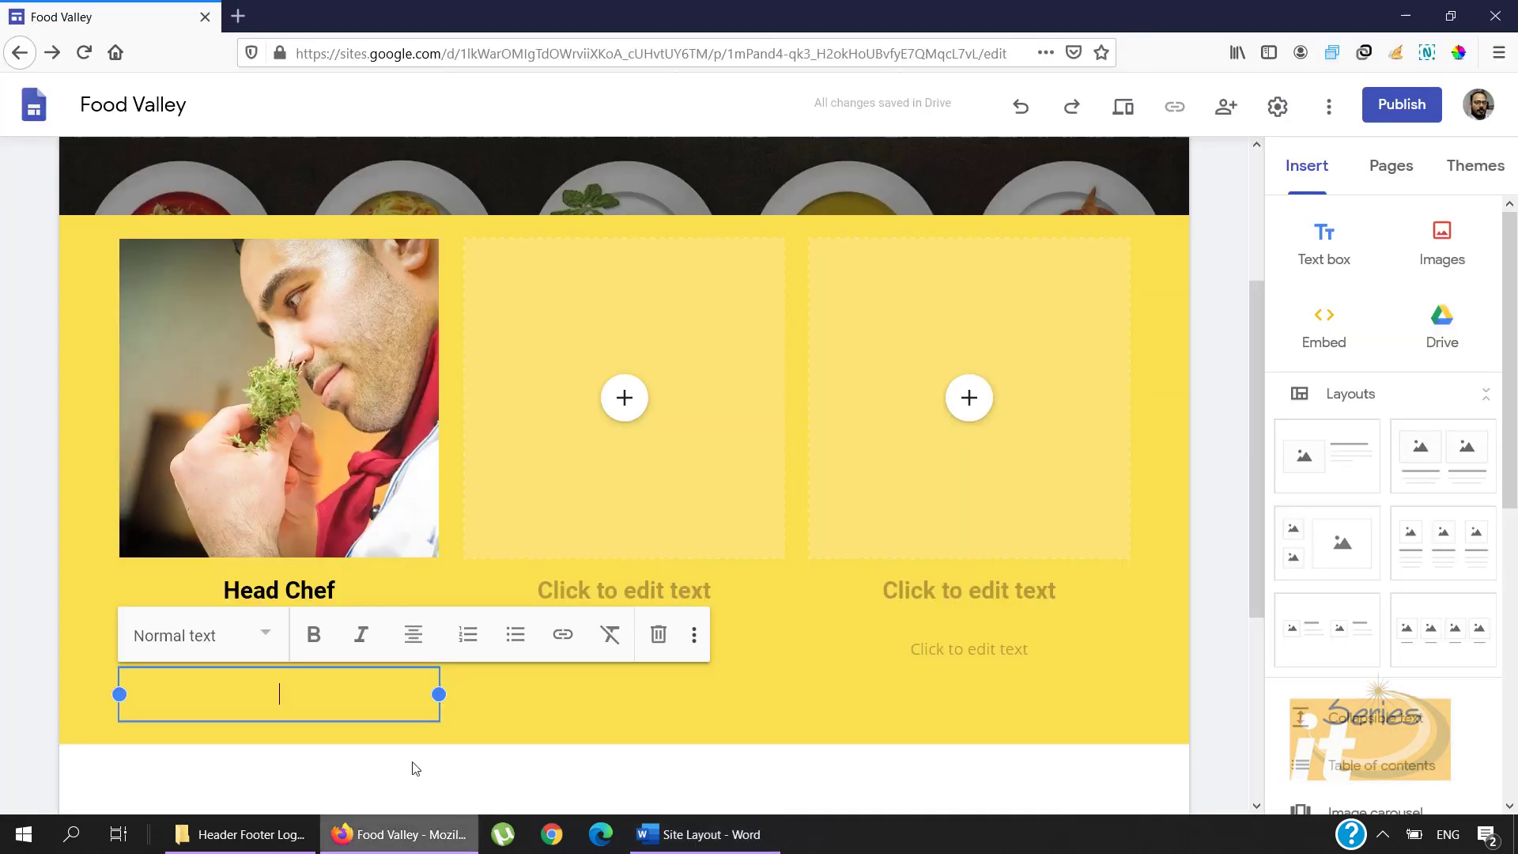
pyautogui.hotkey('ctrl', 'v')
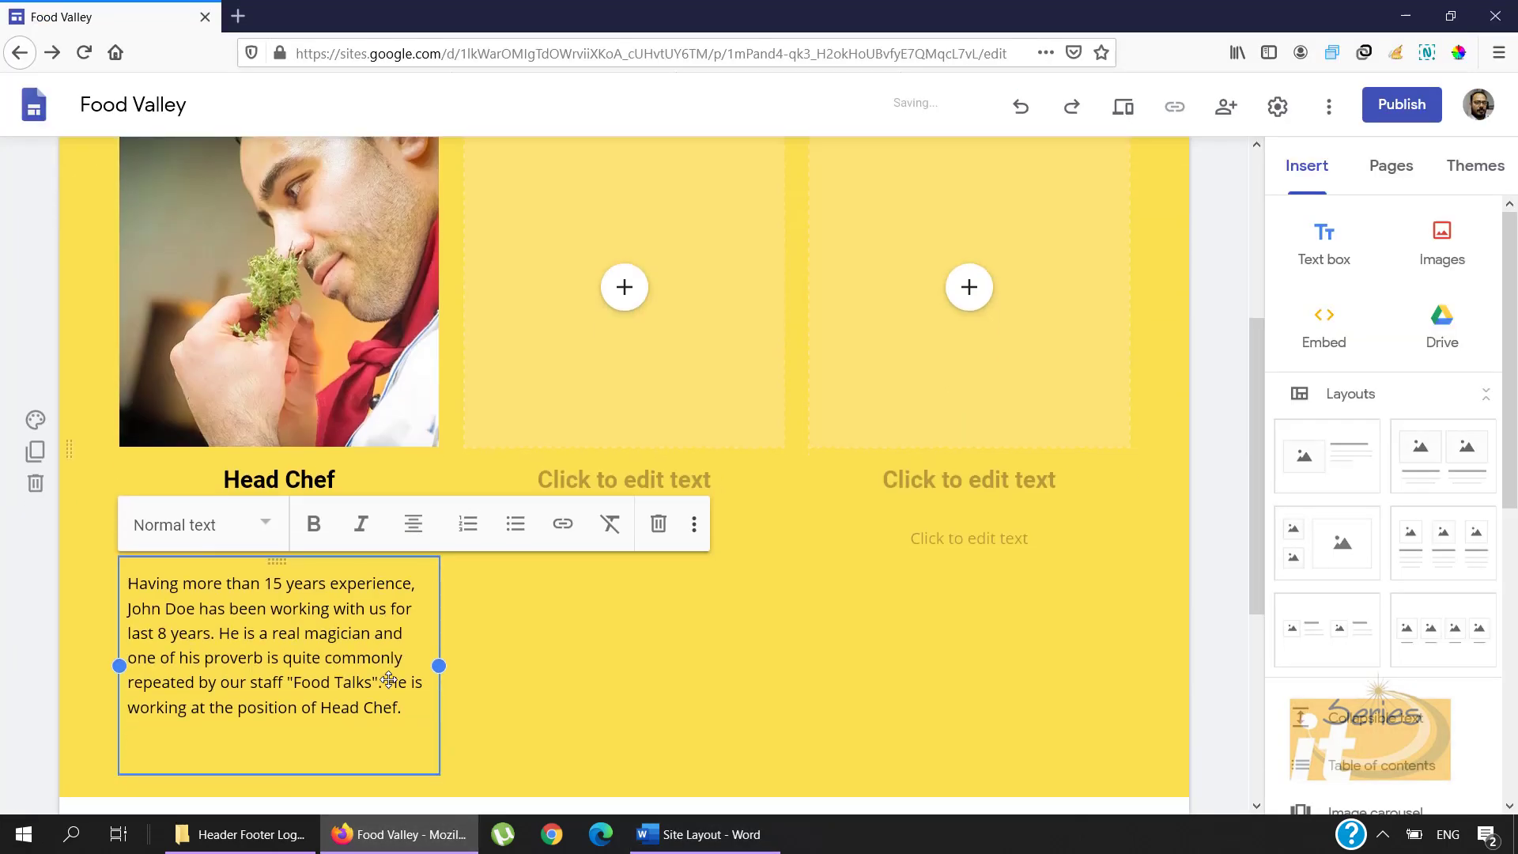
pyautogui.click(736, 662)
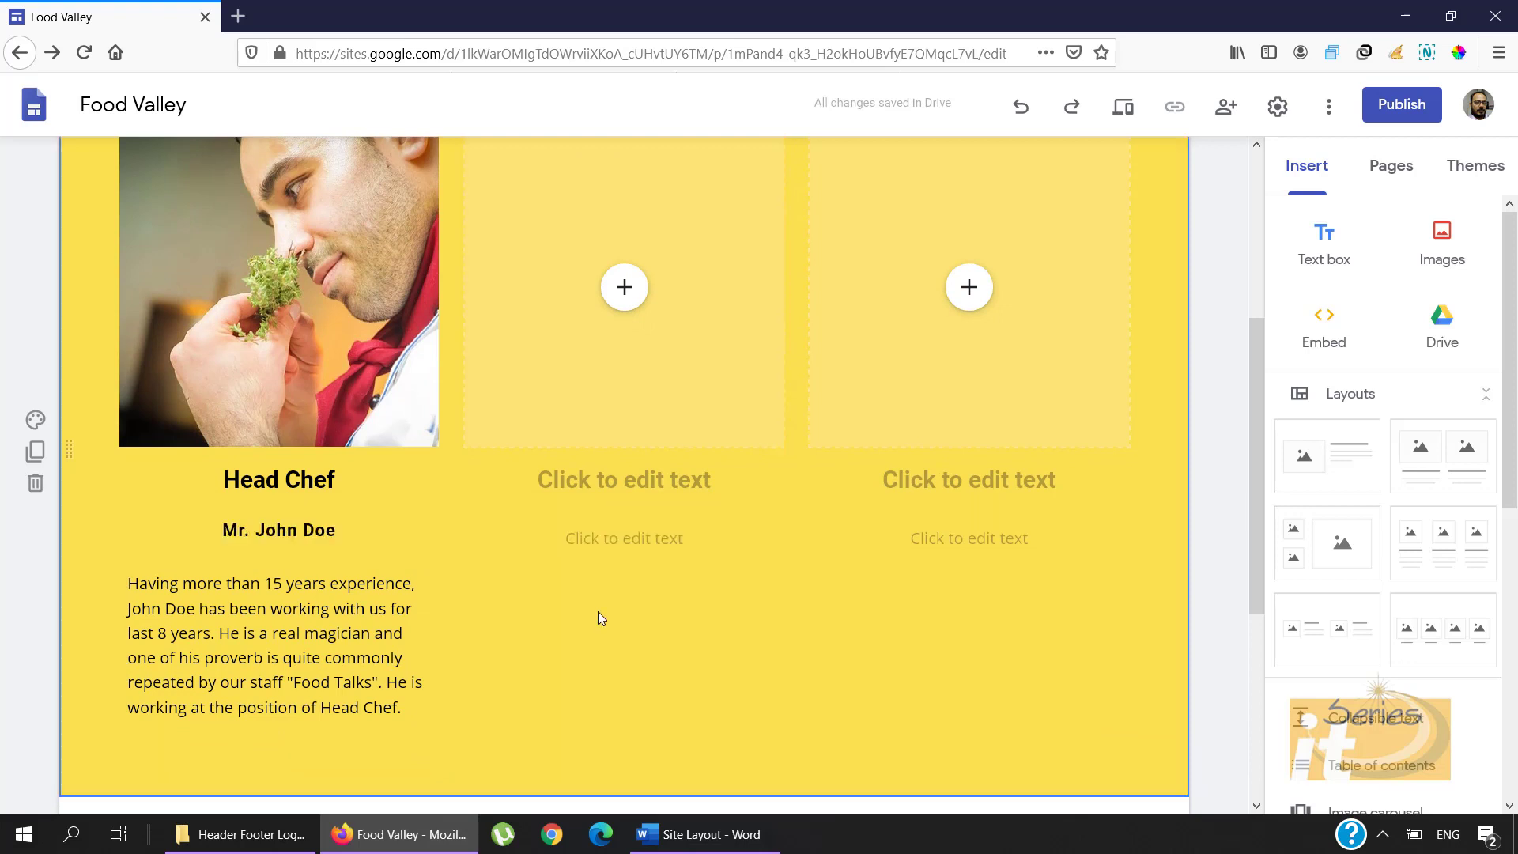
pyautogui.scroll(2, 598, 611)
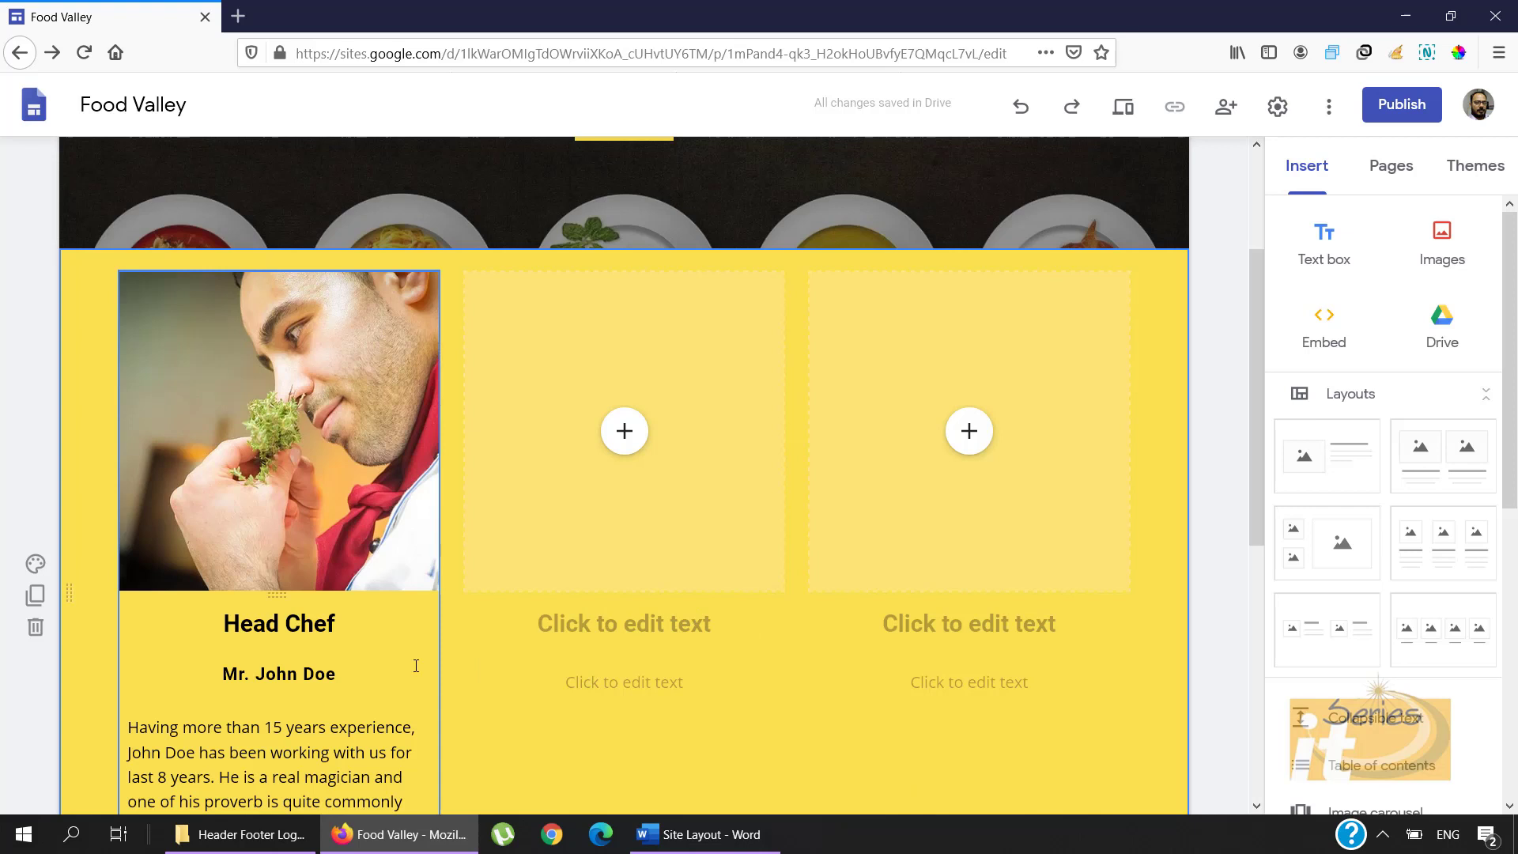
pyautogui.scroll(-2, 416, 666)
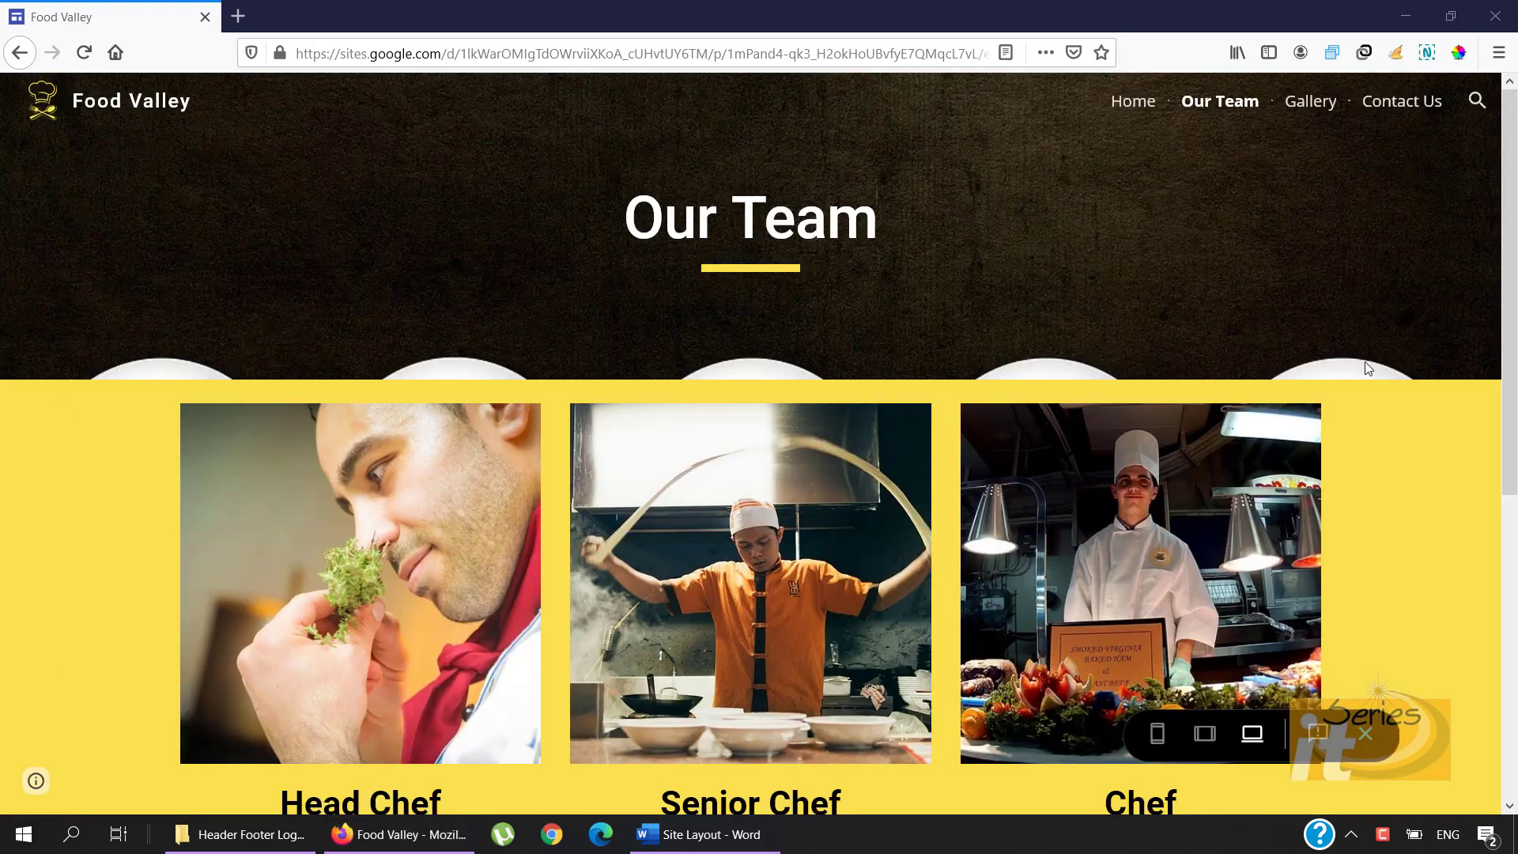
# Step: Go to the Gallery page in the site preview, exit the preview, and change that page's header type to Banner
pyautogui.moveTo(1512, 297)
pyautogui.mouseDown()
pyautogui.moveTo(1514, 607)
pyautogui.moveTo(1514, 271)
pyautogui.mouseUp()
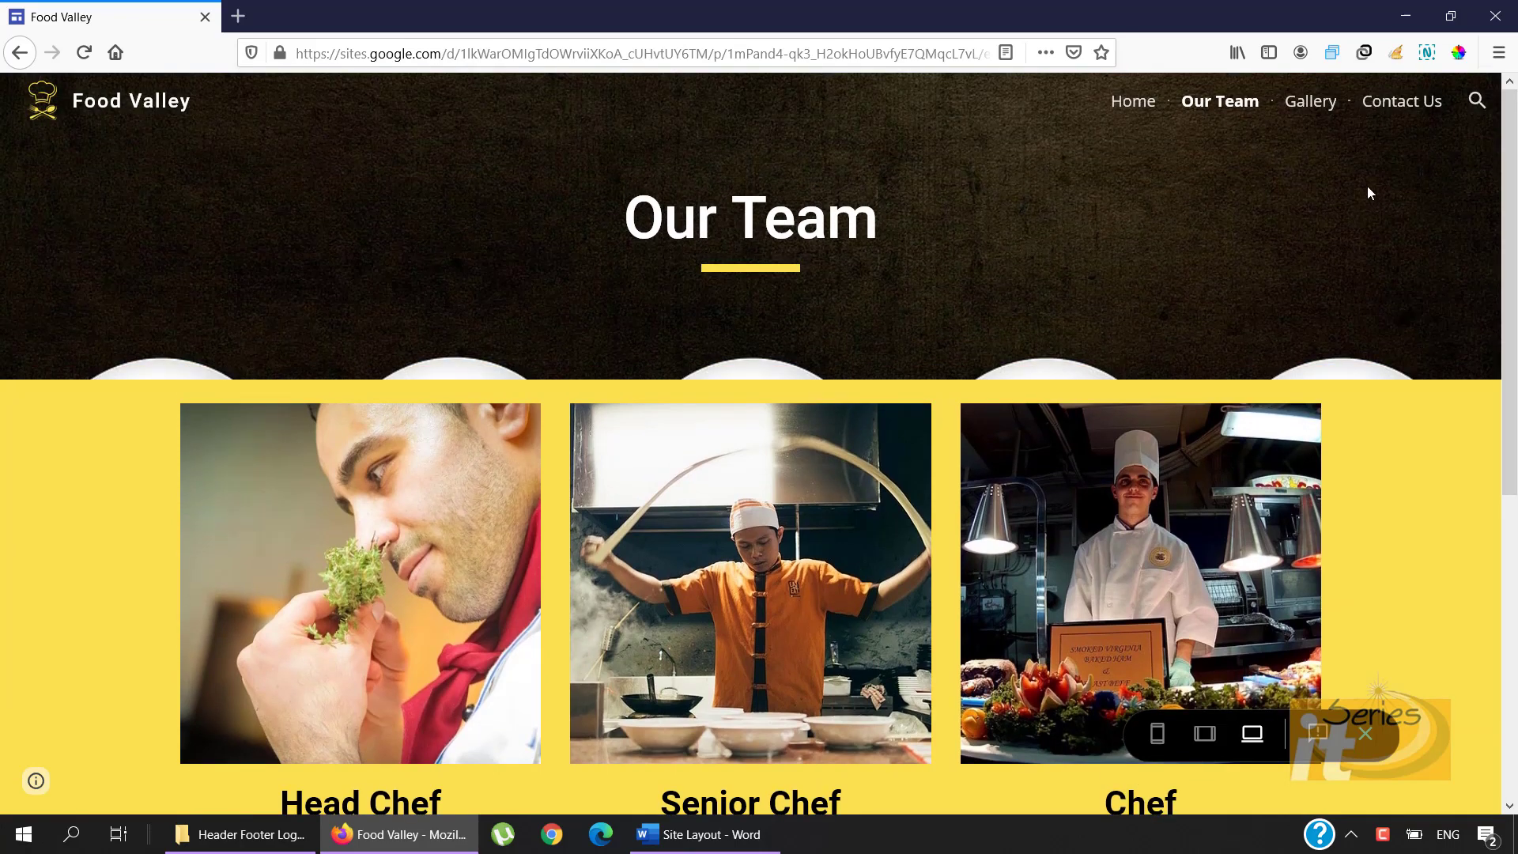
pyautogui.click(1309, 102)
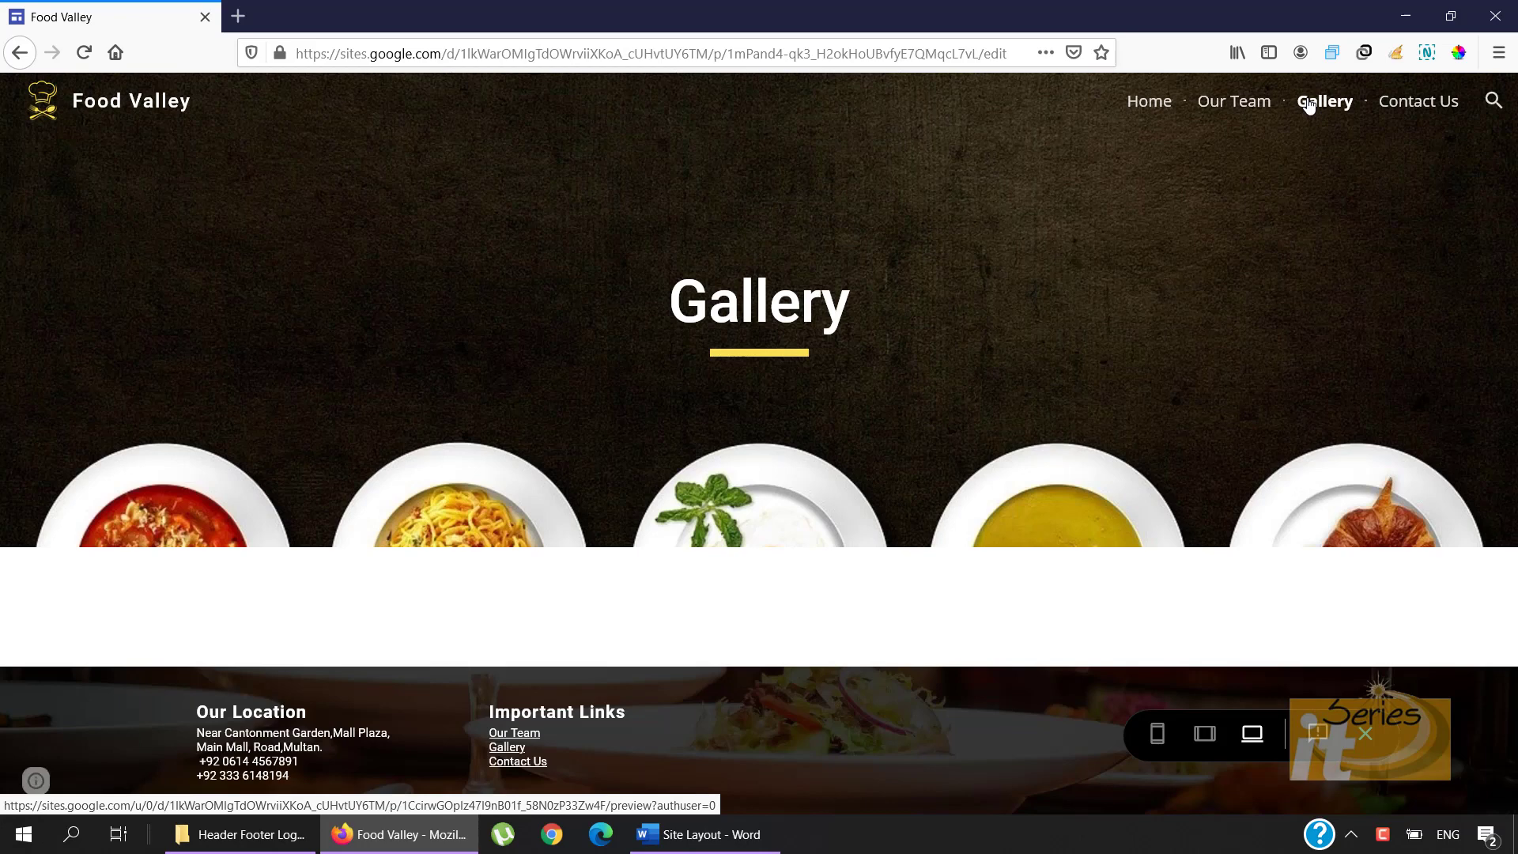
pyautogui.click(1366, 733)
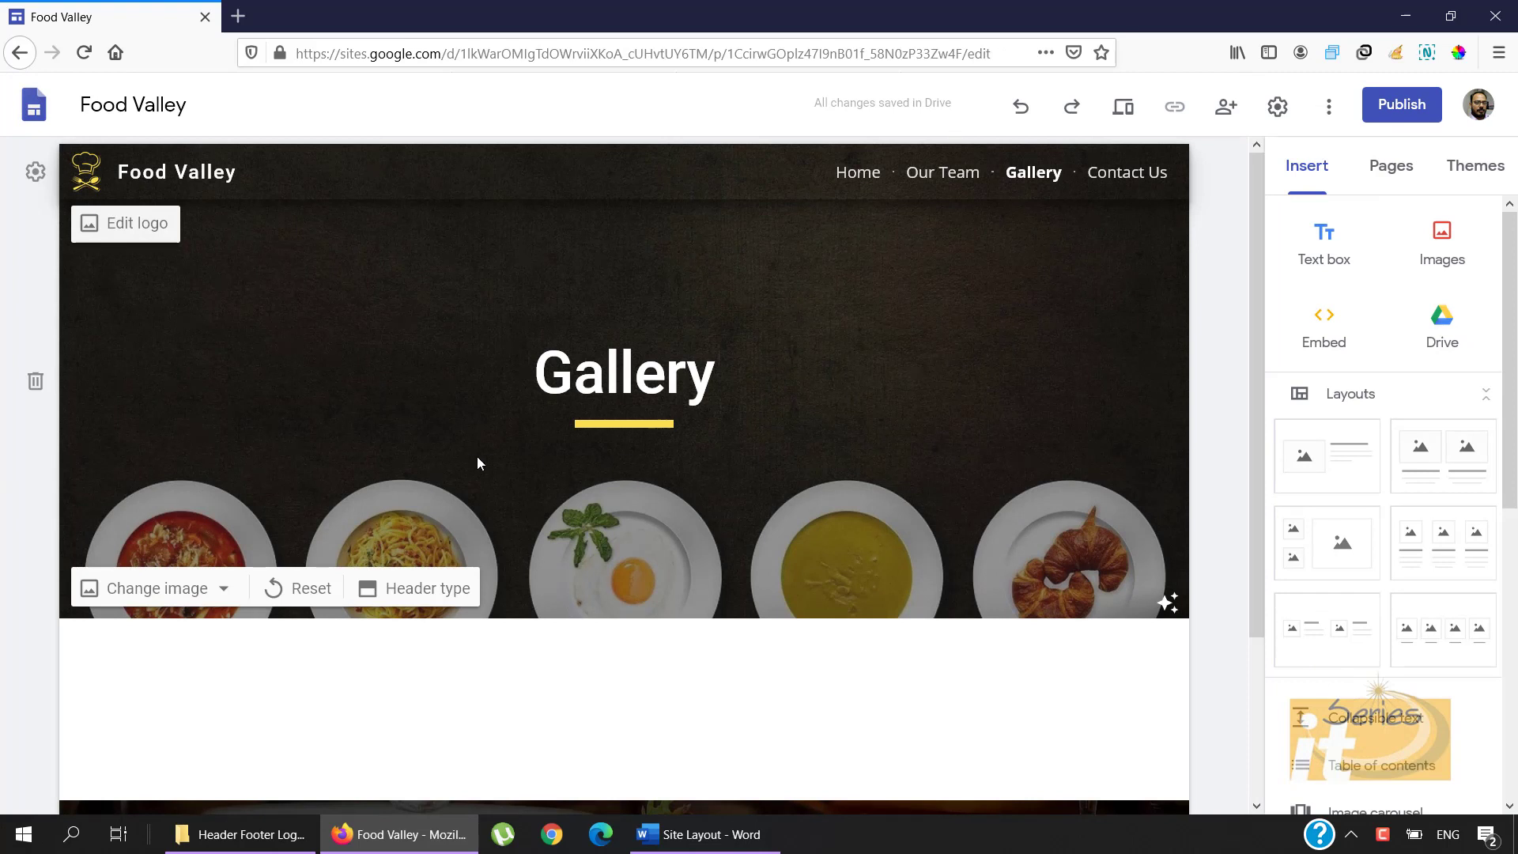
pyautogui.click(419, 604)
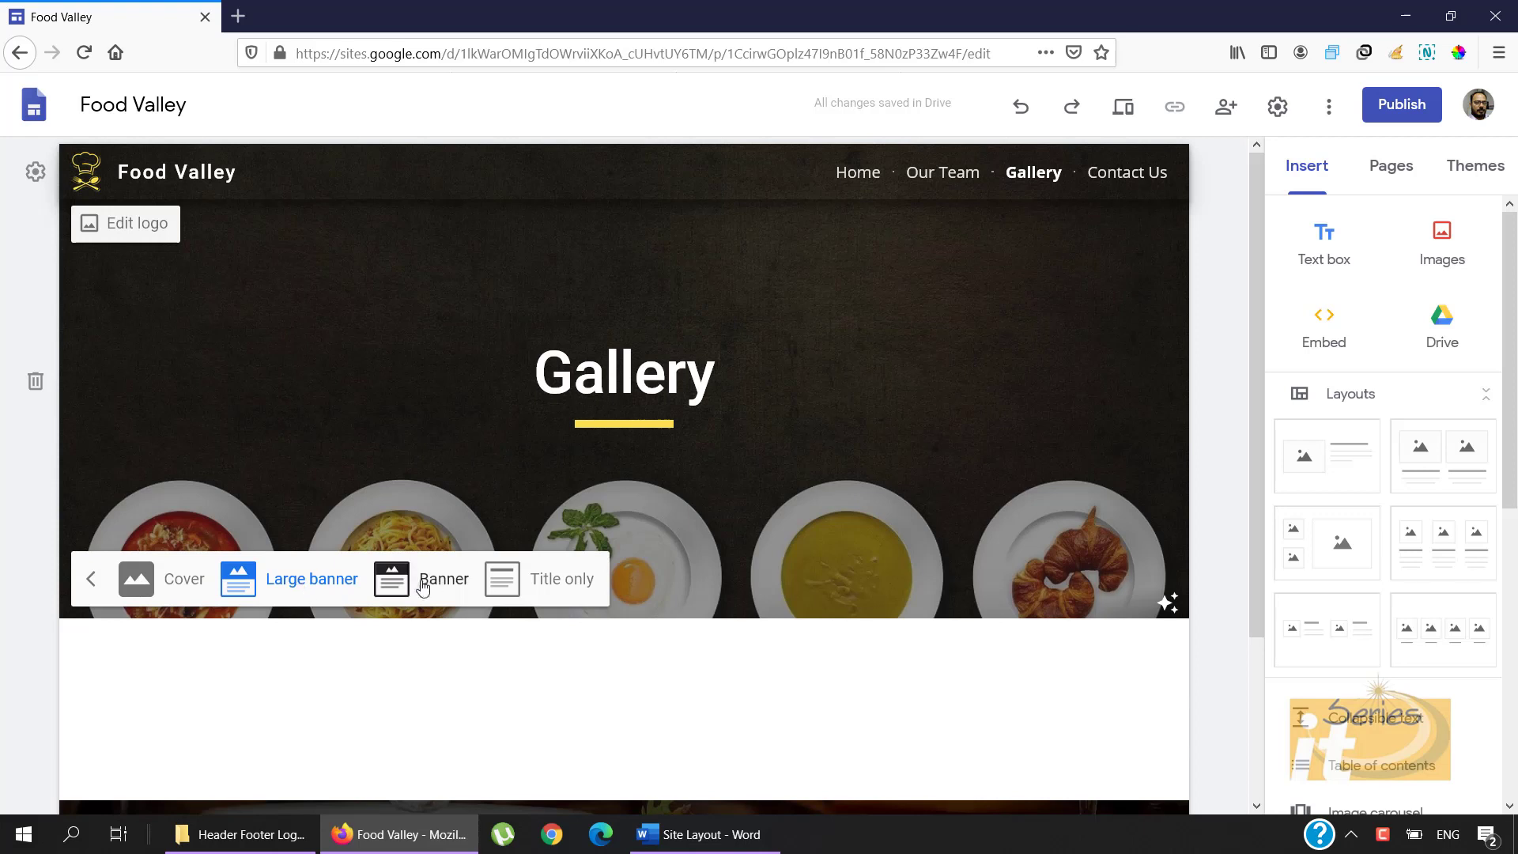
pyautogui.click(434, 593)
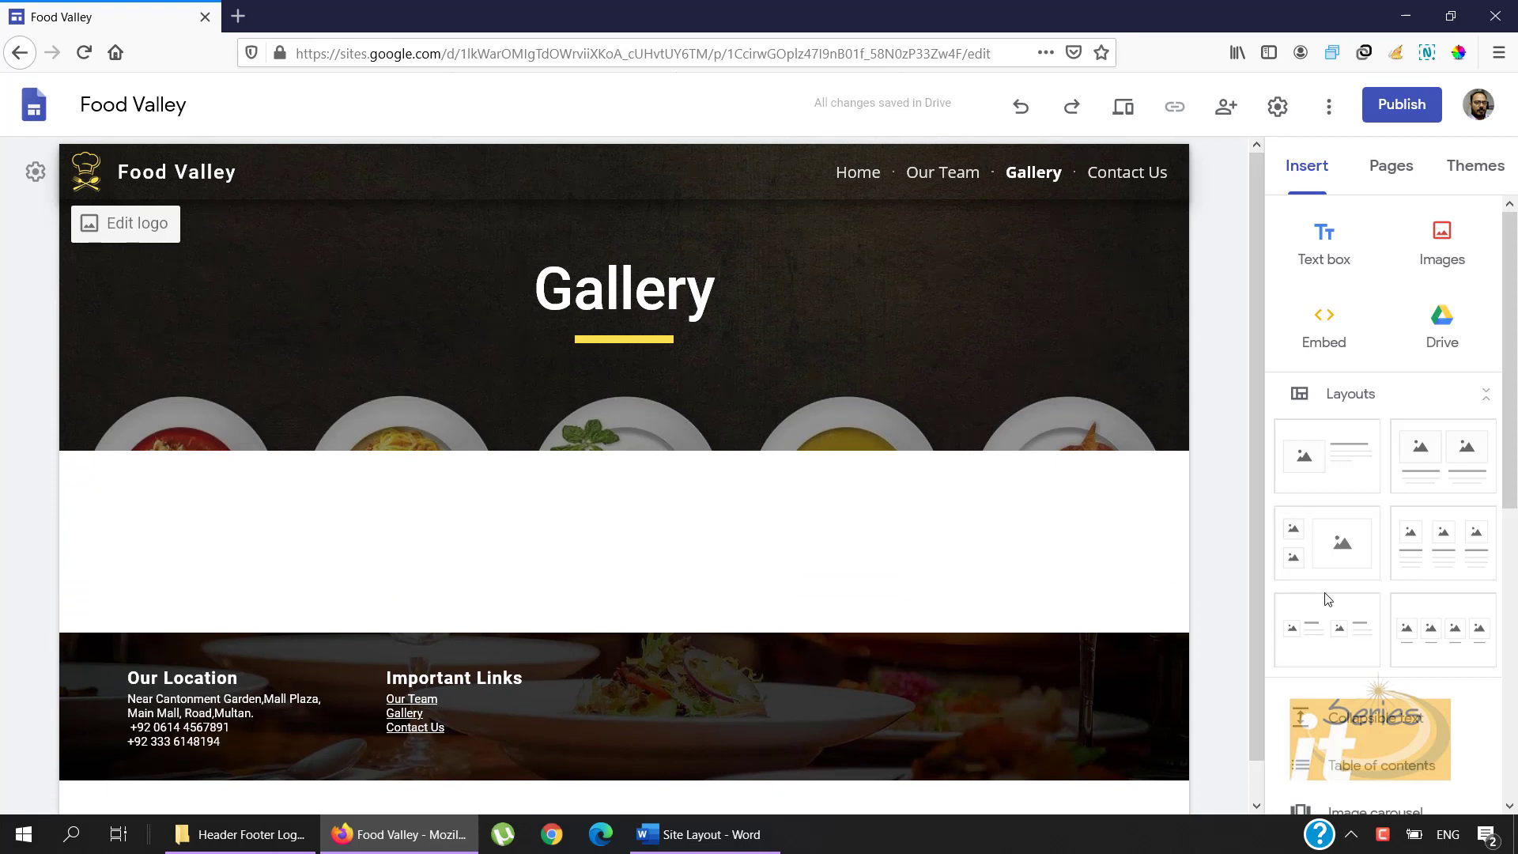
# Step: Upload the Our-Hall image from the Gallery folder to the Gallery page and enlarge it below the header
pyautogui.scroll(-2, 1326, 601)
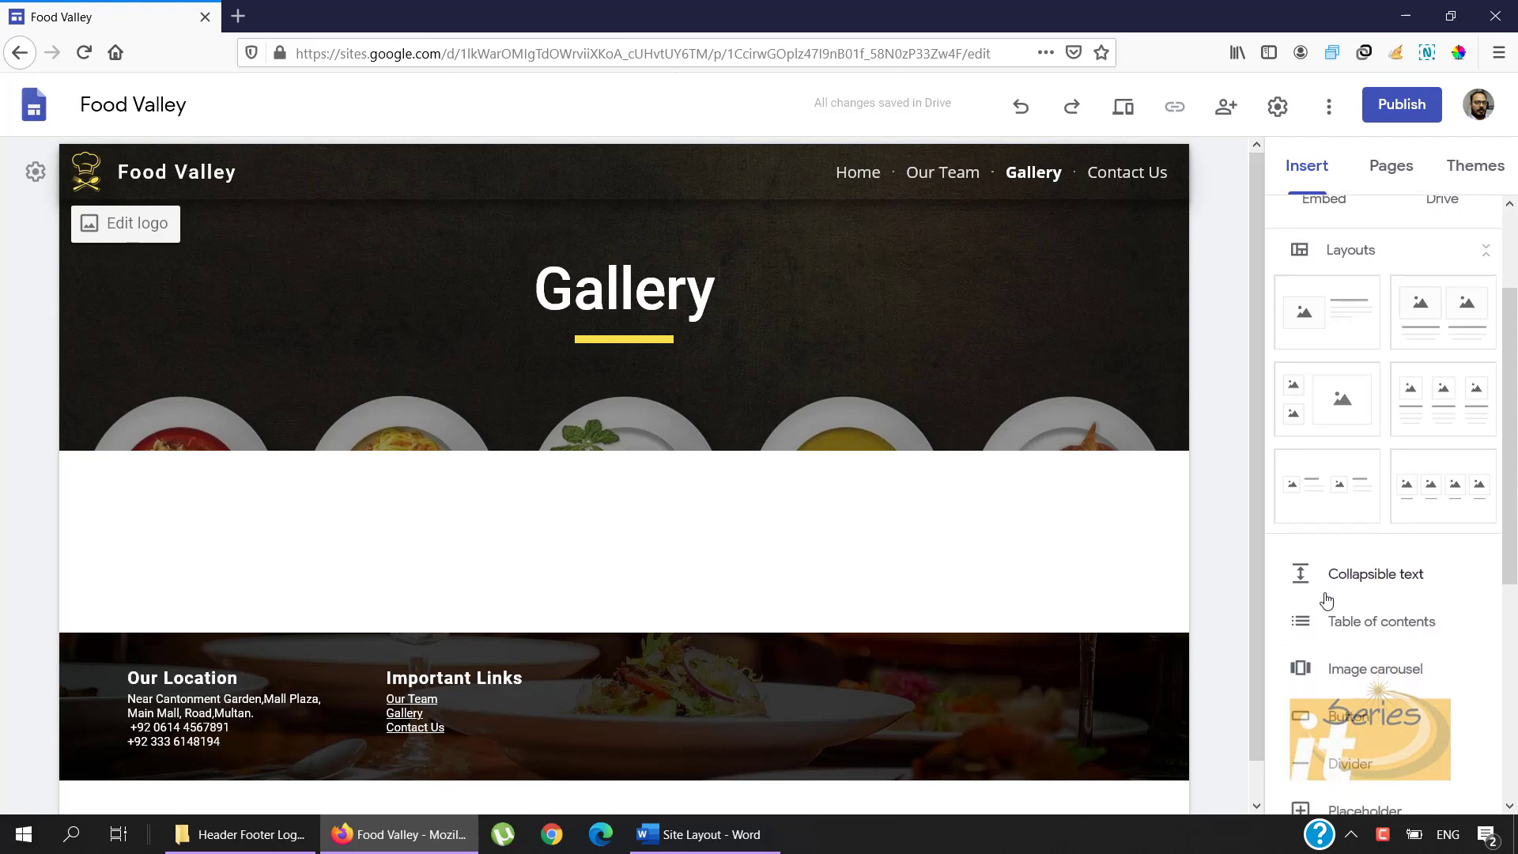
pyautogui.scroll(2, 1326, 601)
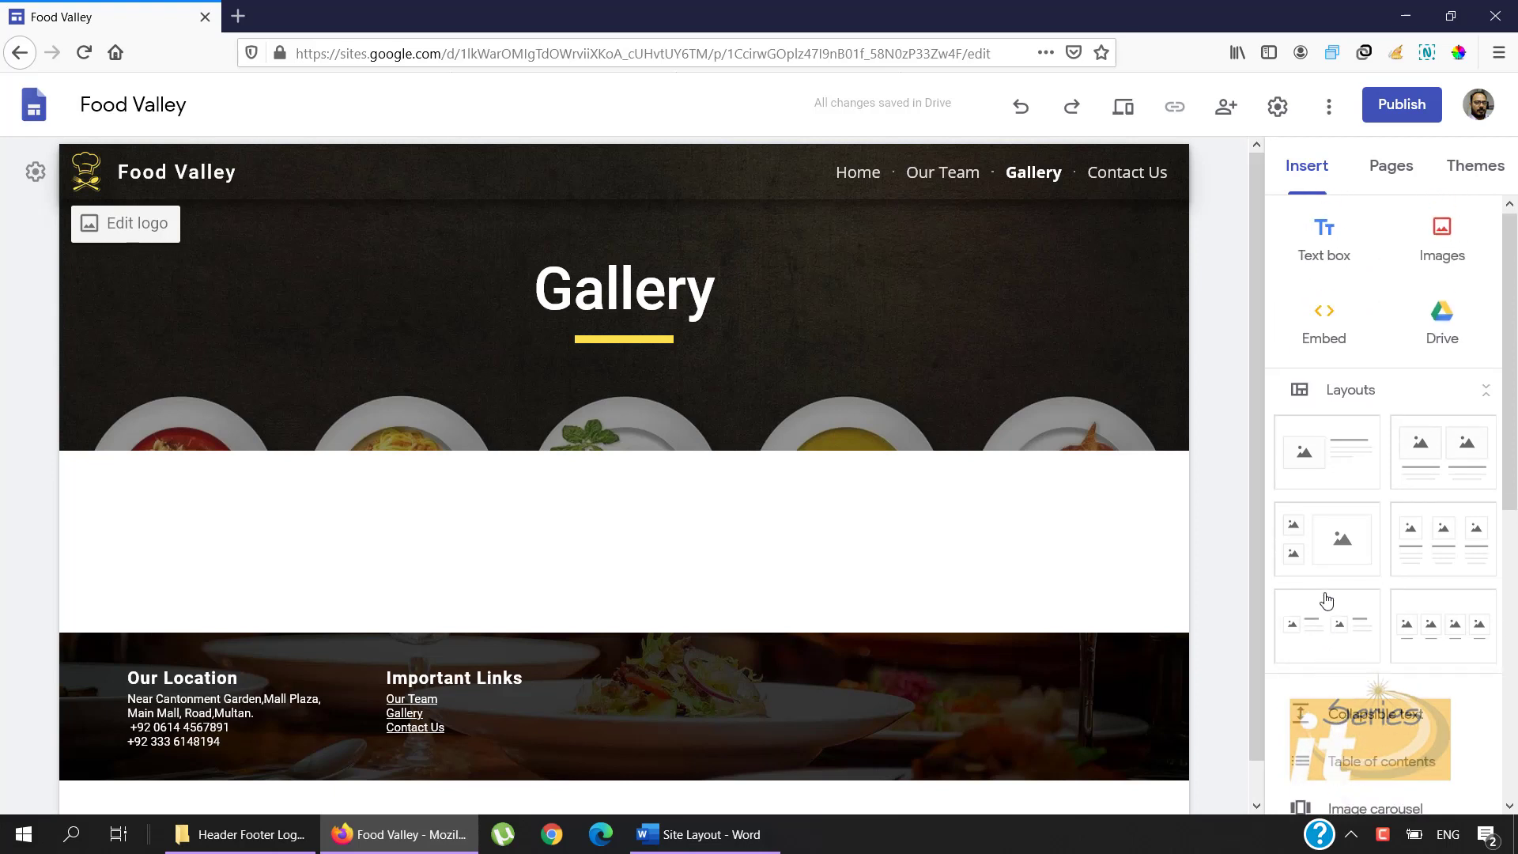
pyautogui.click(1441, 232)
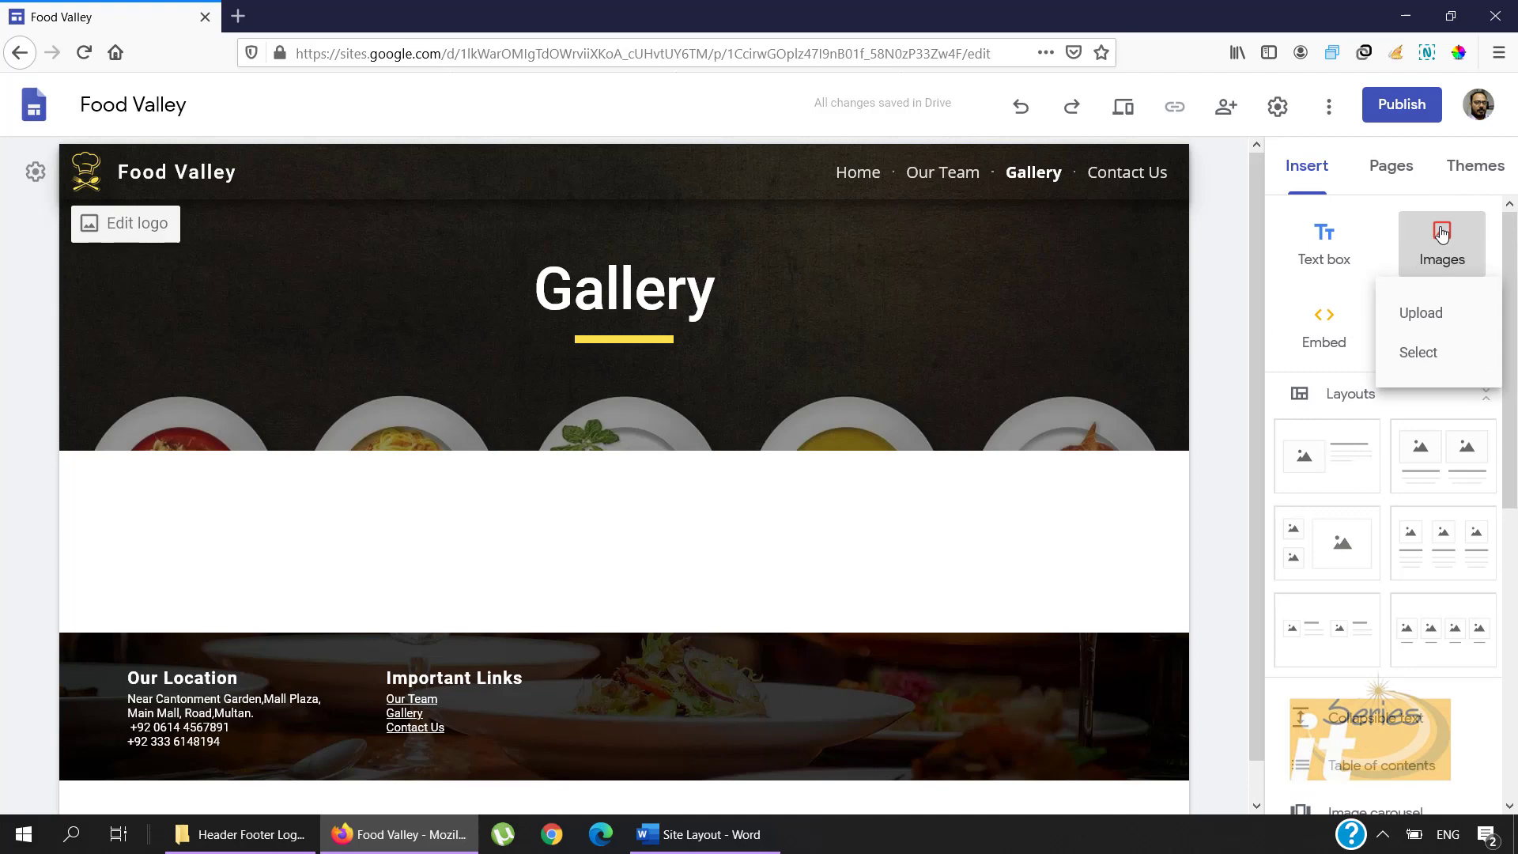
pyautogui.click(1435, 311)
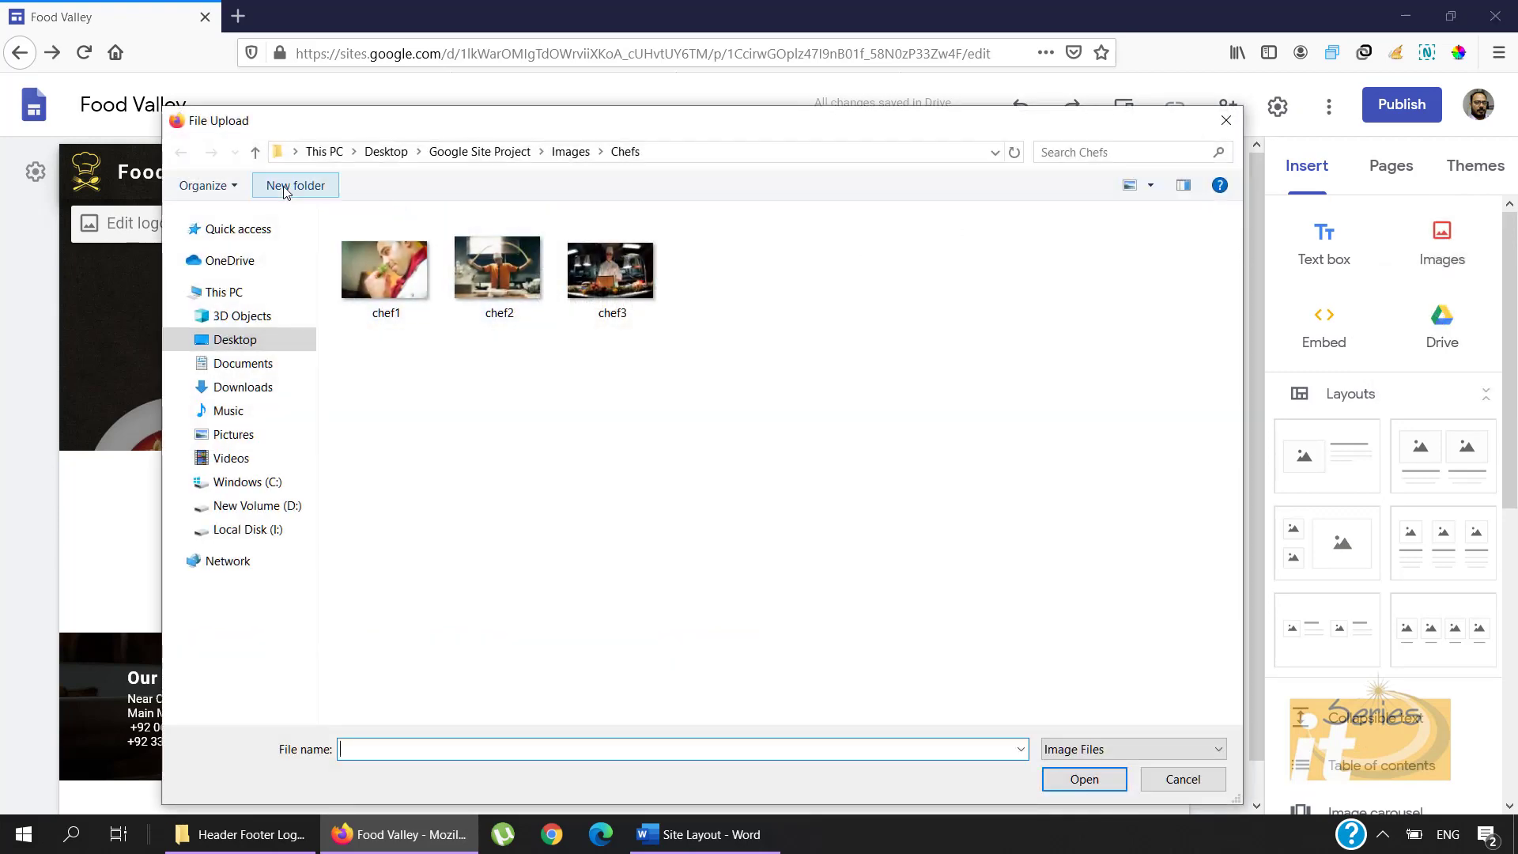
pyautogui.click(255, 152)
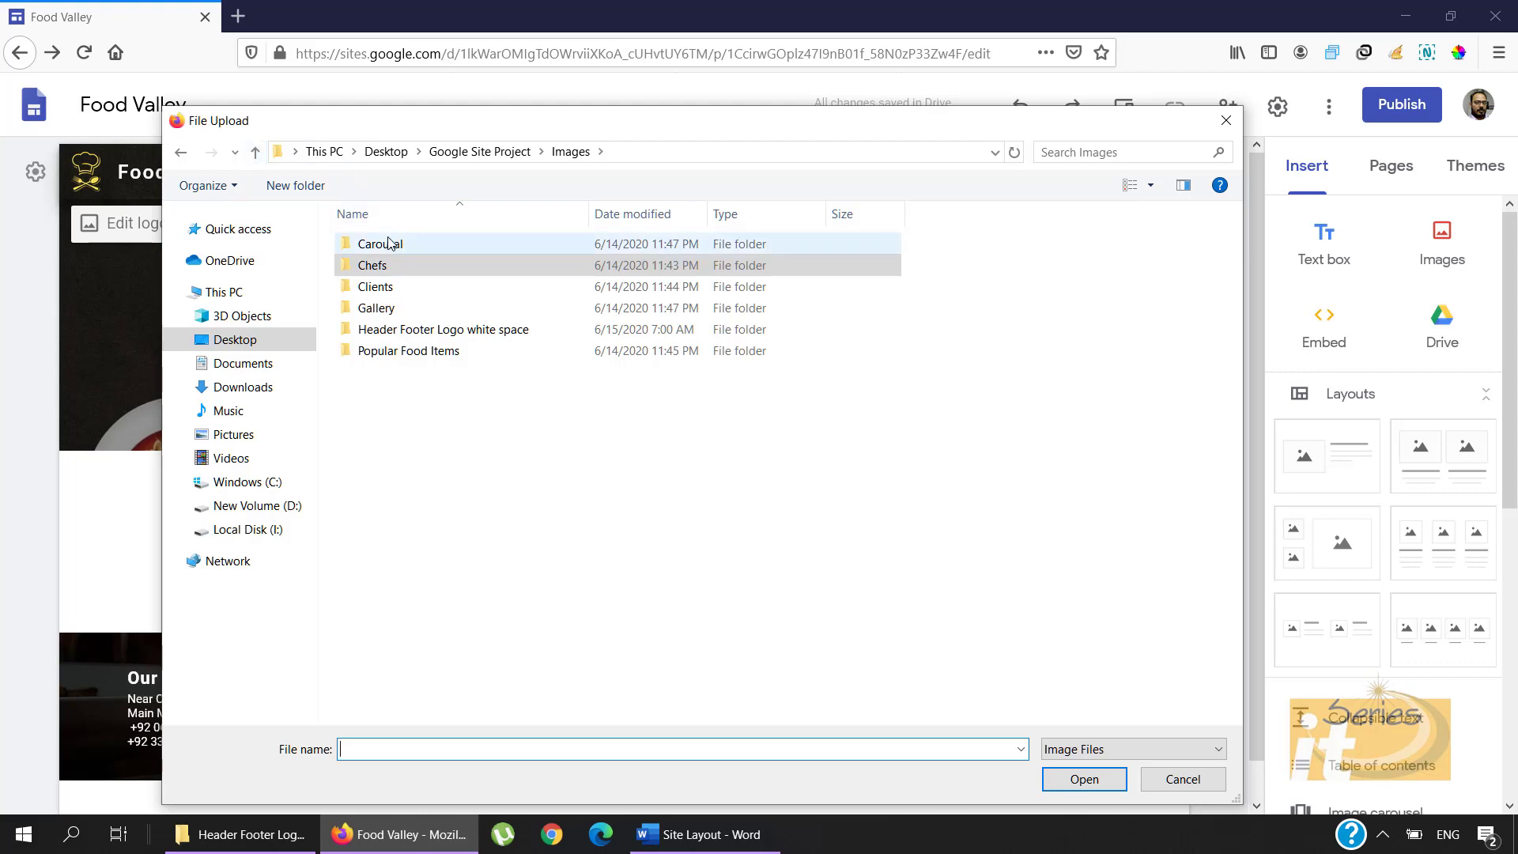
pyautogui.click(376, 308)
pyautogui.doubleClick(388, 311)
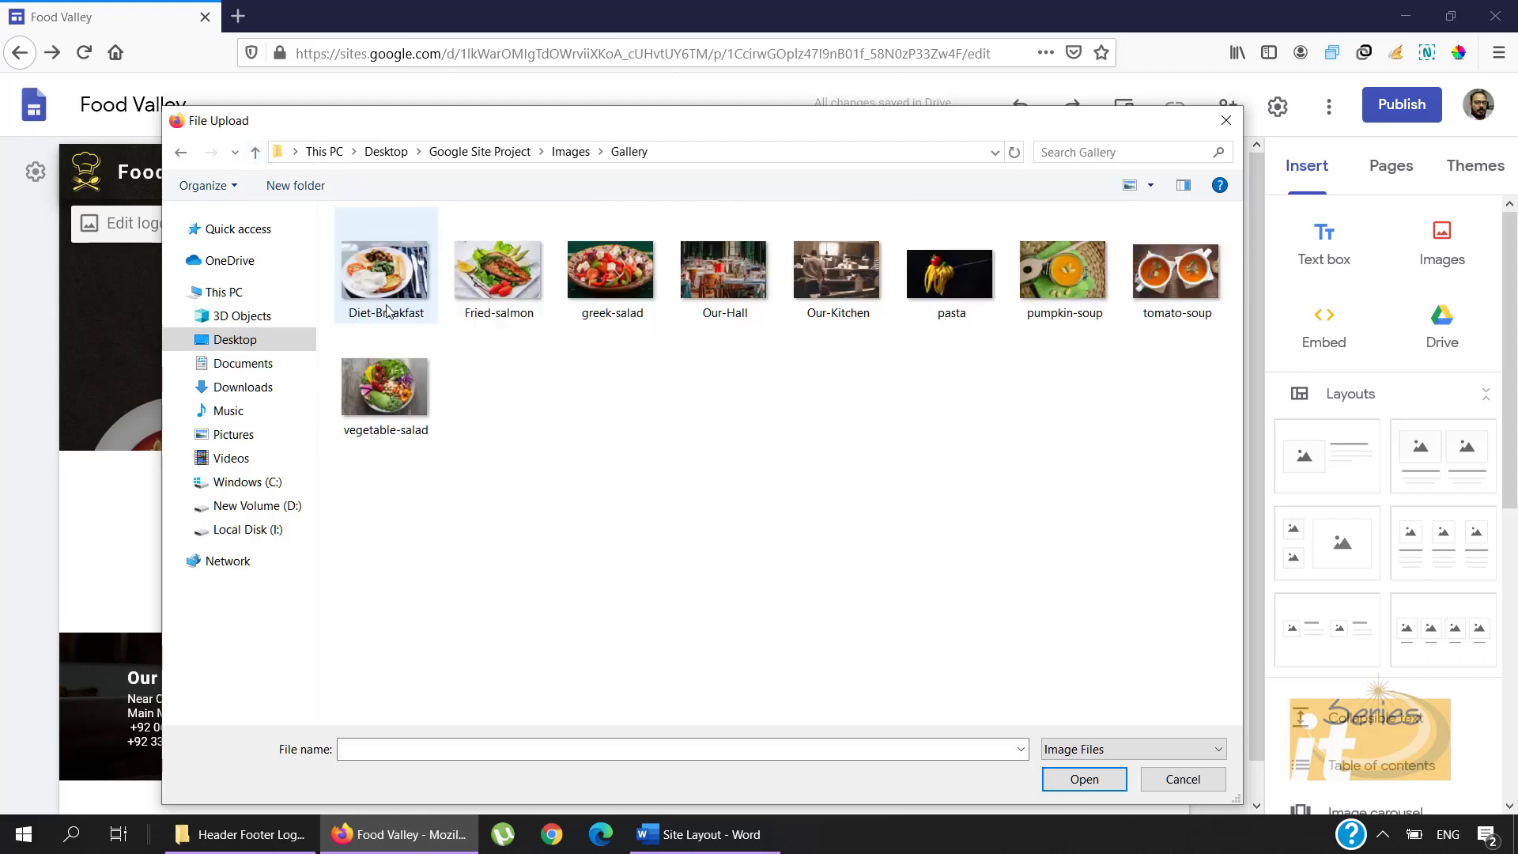
pyautogui.doubleClick(715, 273)
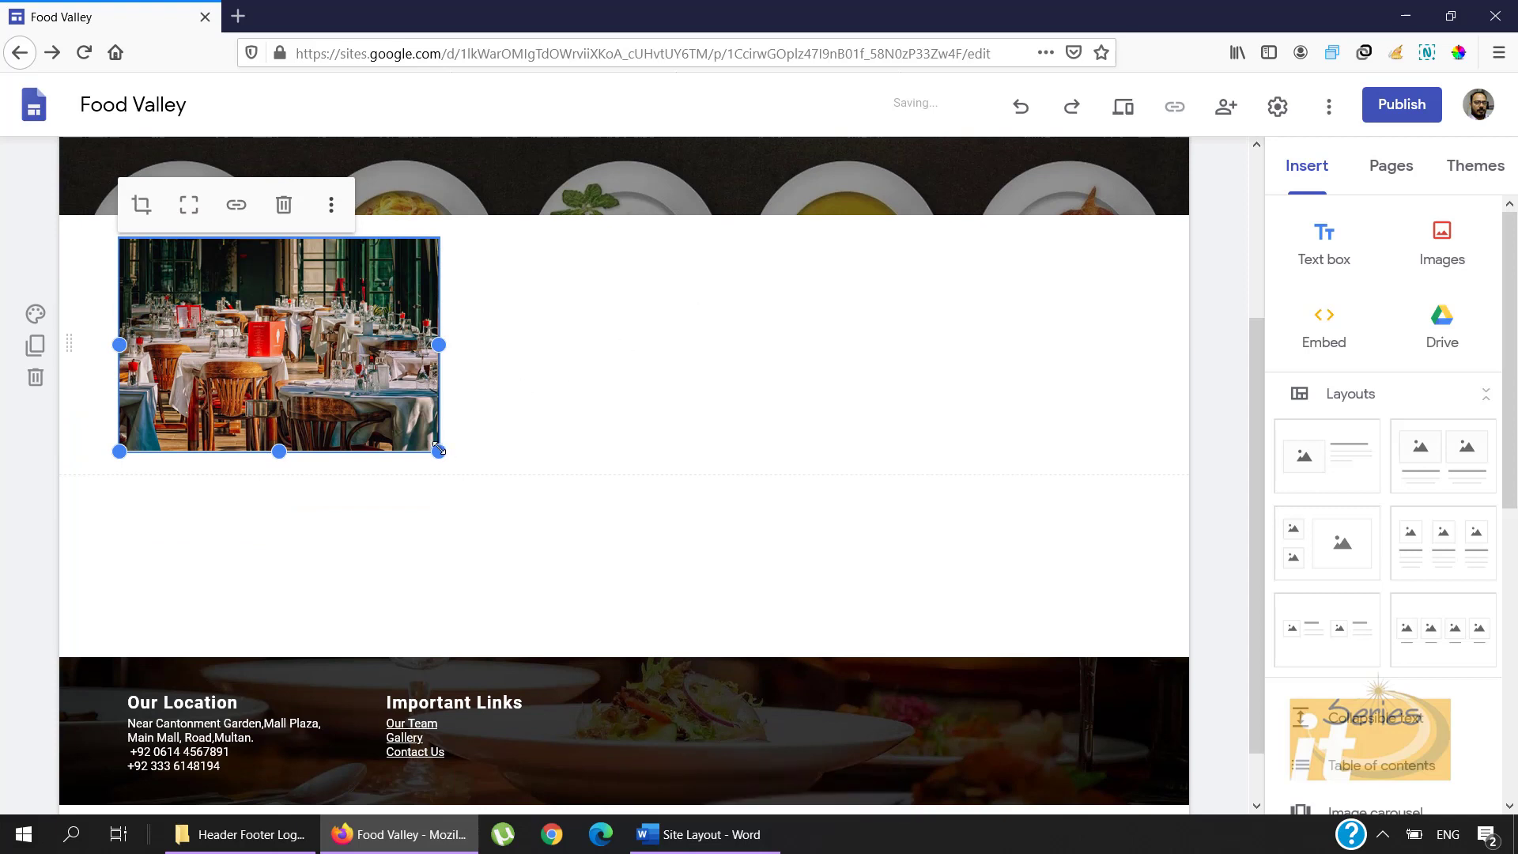
pyautogui.moveTo(437, 449); pyautogui.dragTo(552, 534)
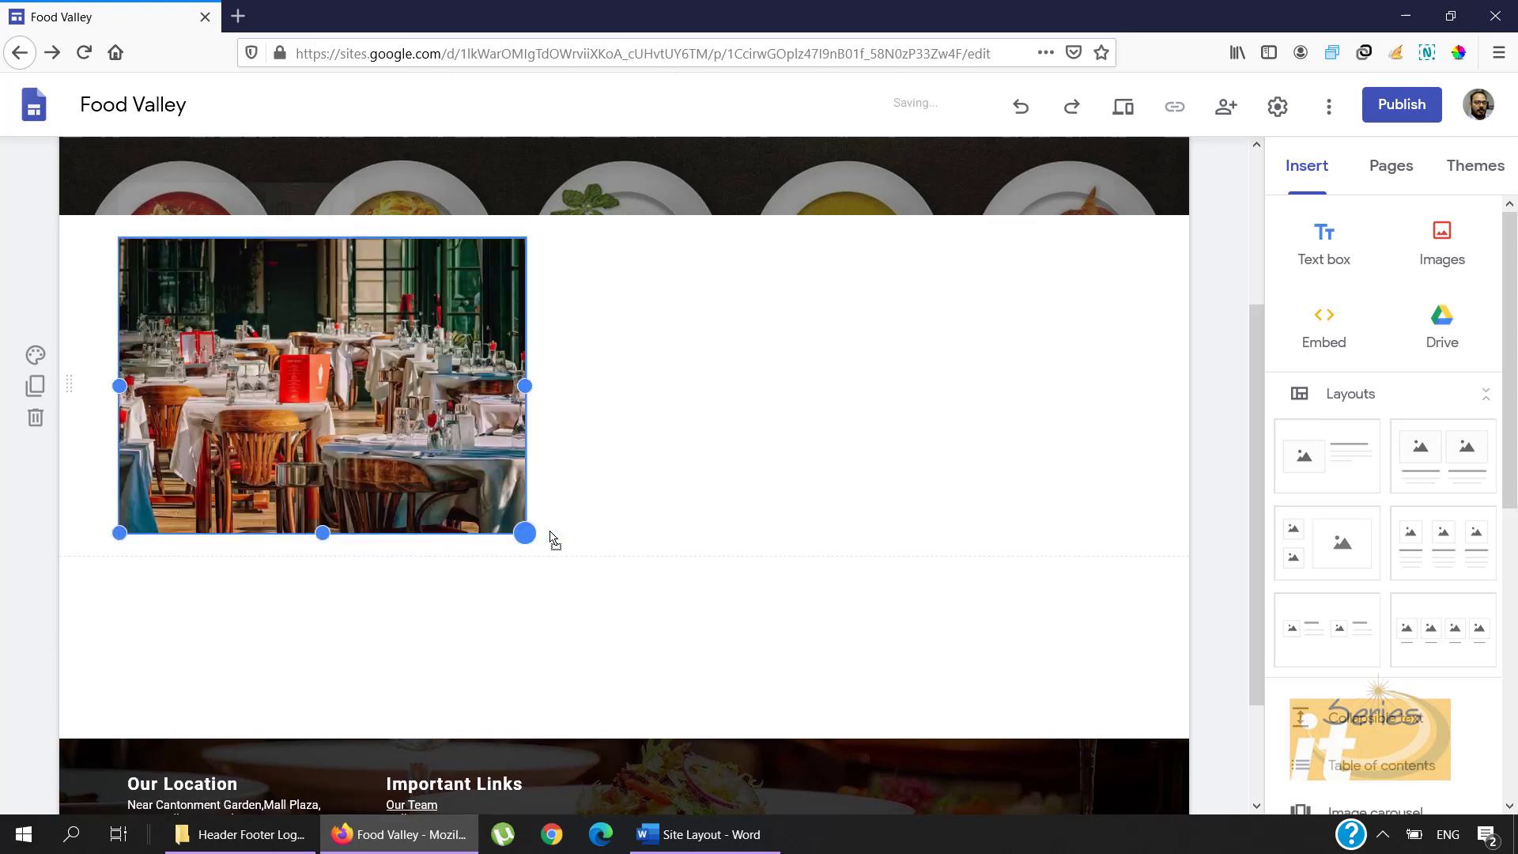
pyautogui.click(653, 617)
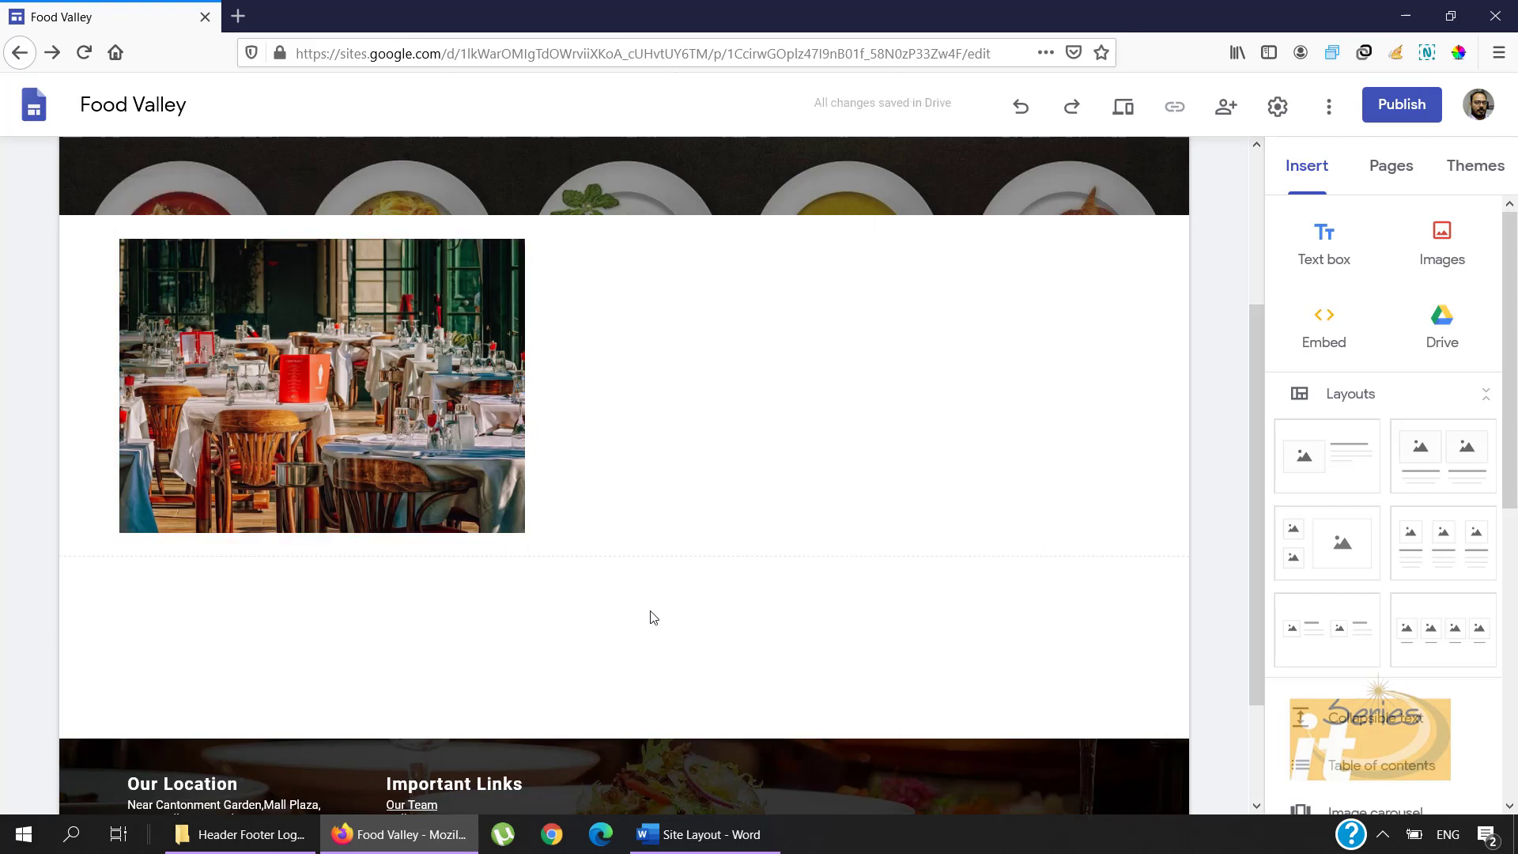
# Step: Upload the Our-Kitchen image from the Gallery folder and place it beside the hall image in the same section
pyautogui.click(1451, 262)
pyautogui.click(1435, 312)
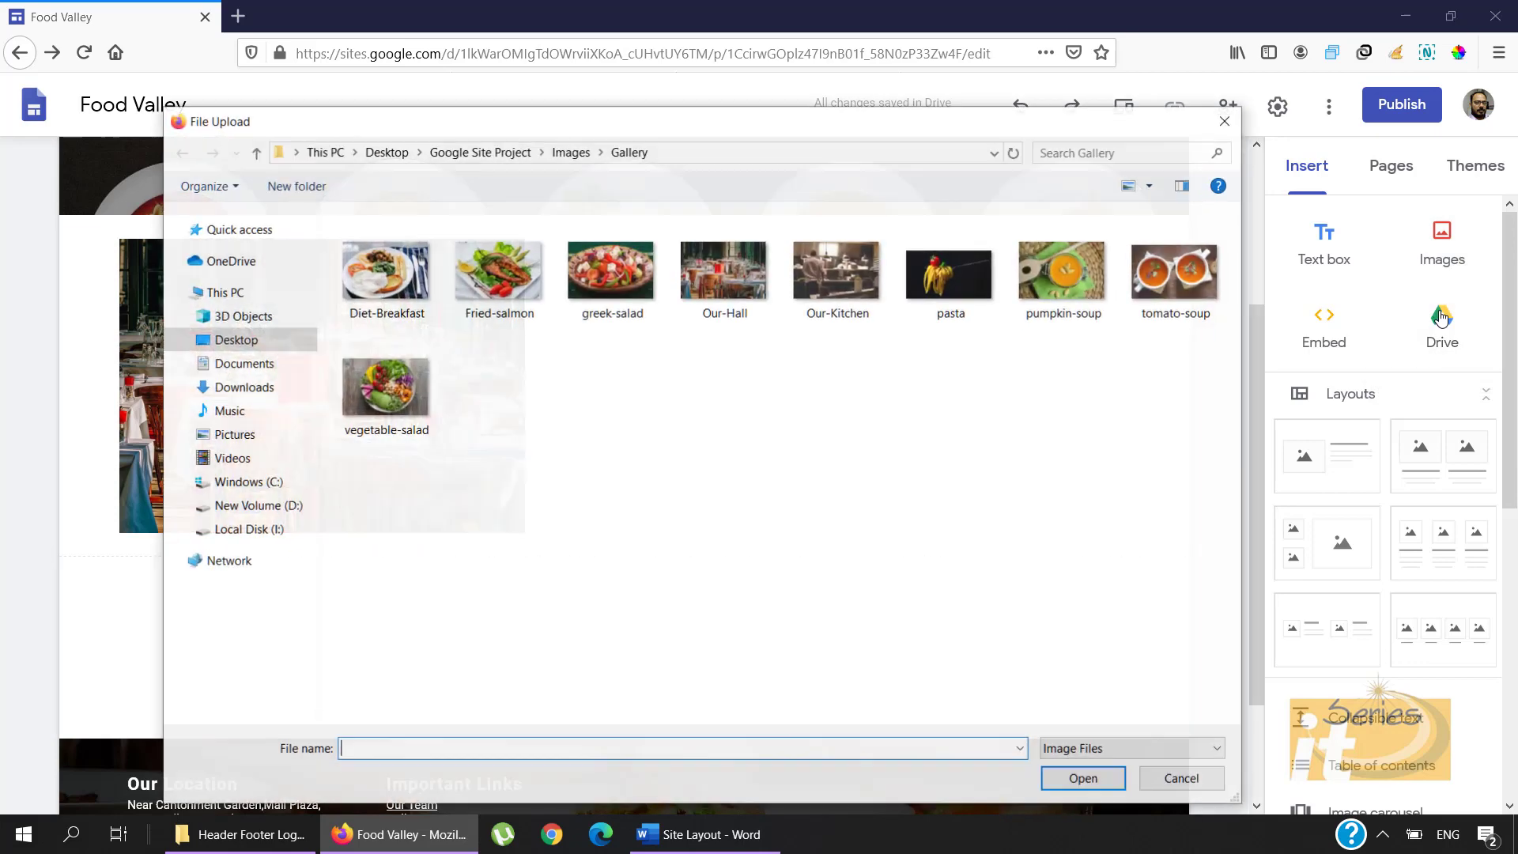
pyautogui.doubleClick(836, 277)
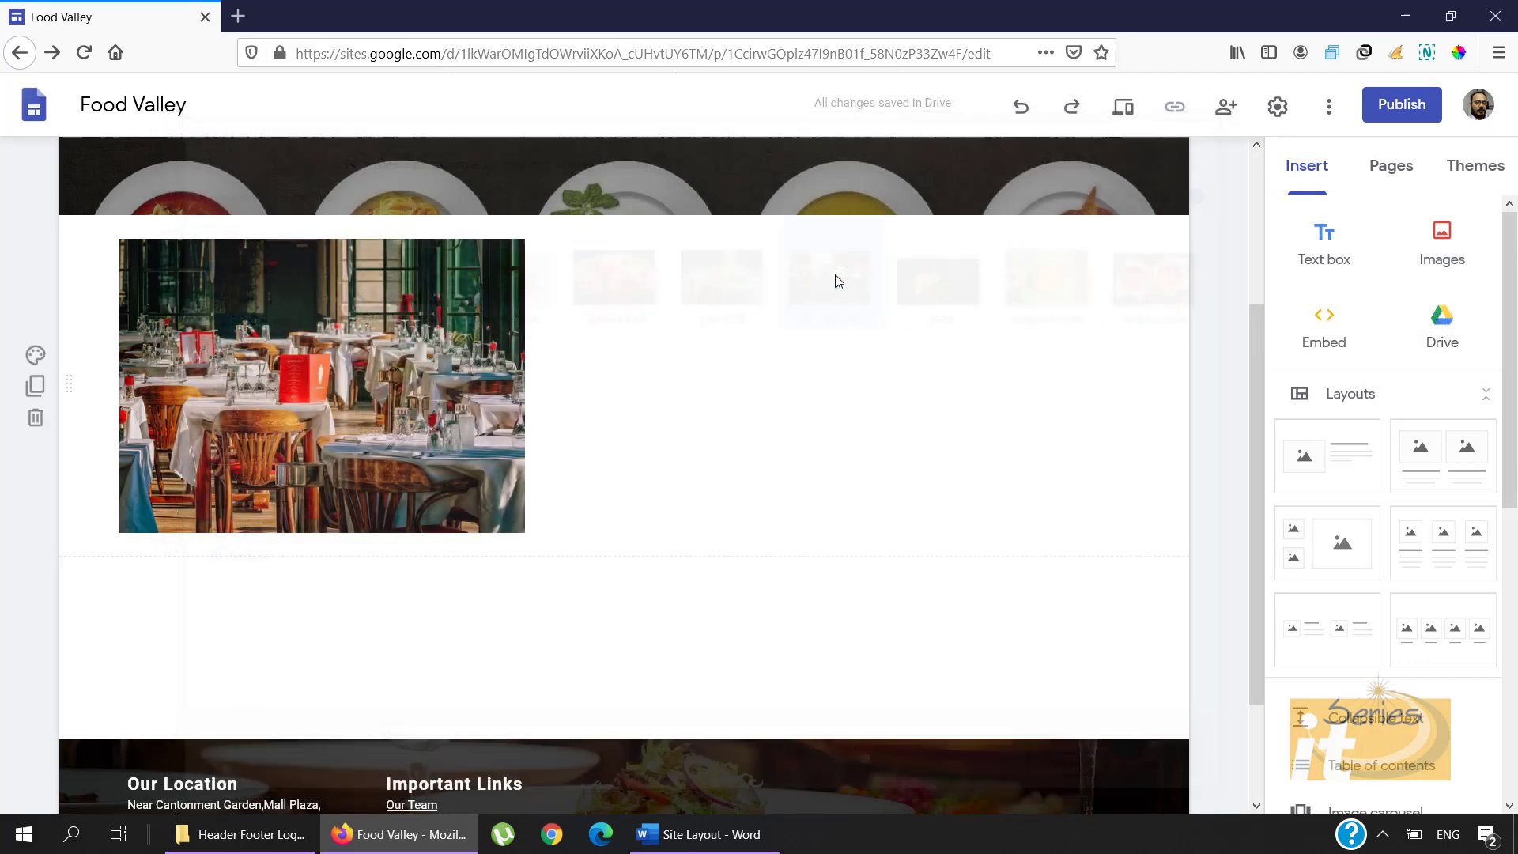
pyautogui.scroll(4, 731, 292)
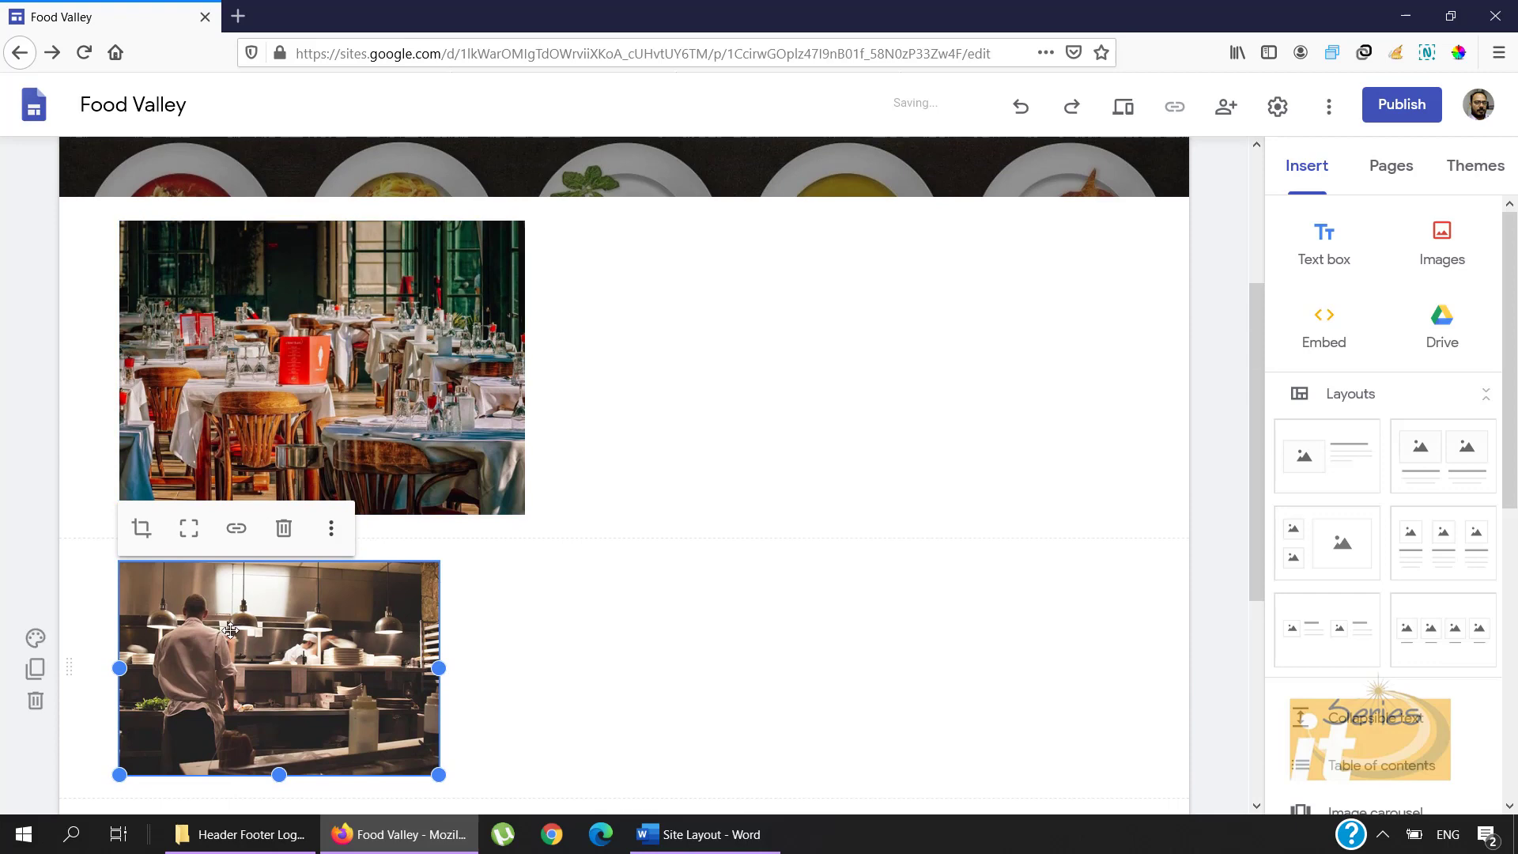
pyautogui.moveTo(230, 629); pyautogui.dragTo(831, 308)
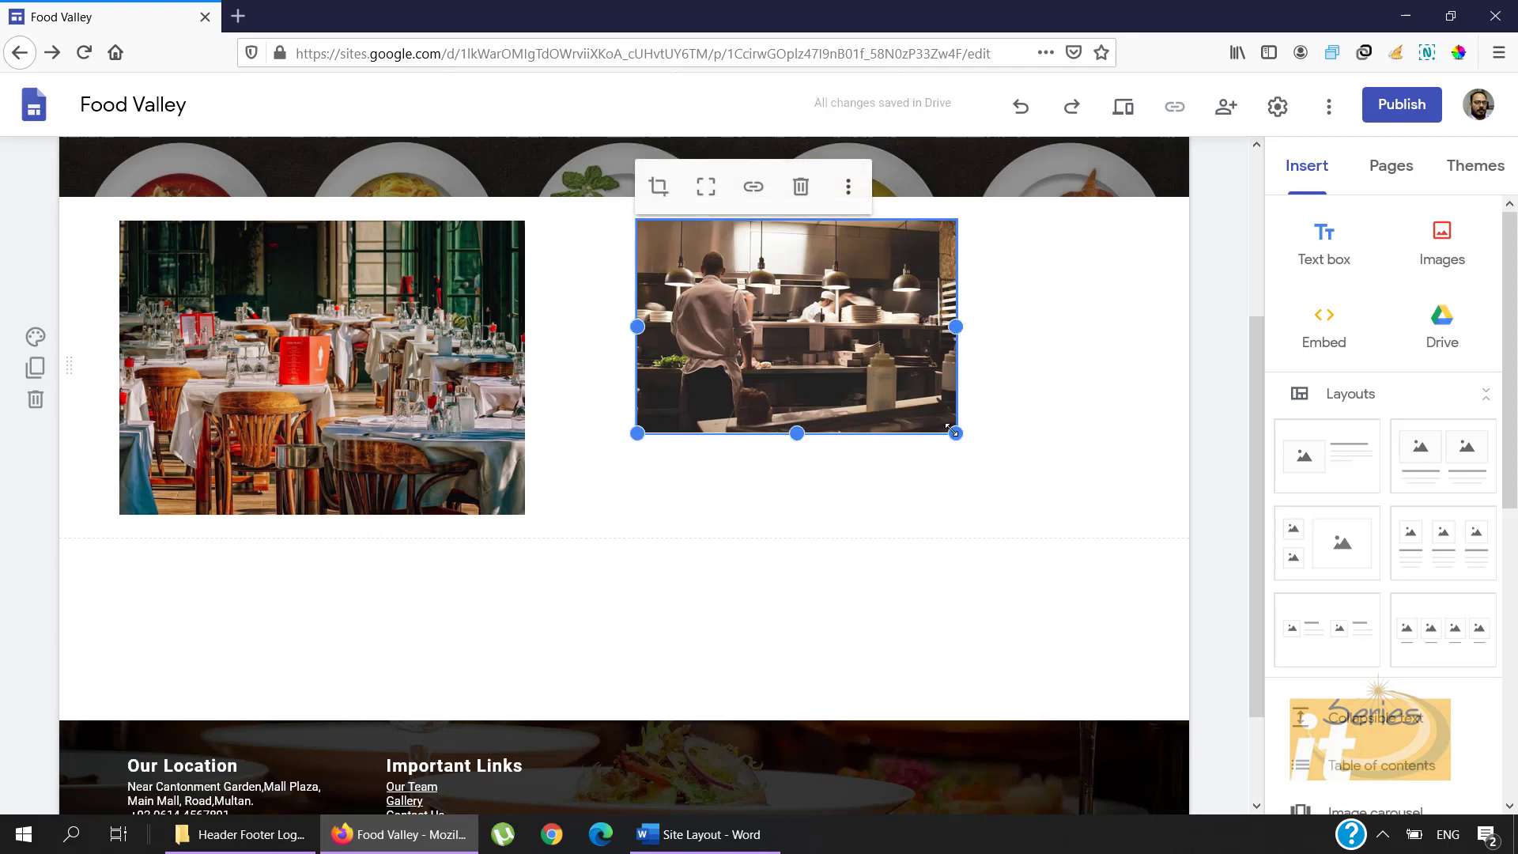
# Step: Resize the kitchen and hall images to fill equal halves of the section at matching heights, and duplicate the section
pyautogui.moveTo(951, 429); pyautogui.dragTo(1146, 553)
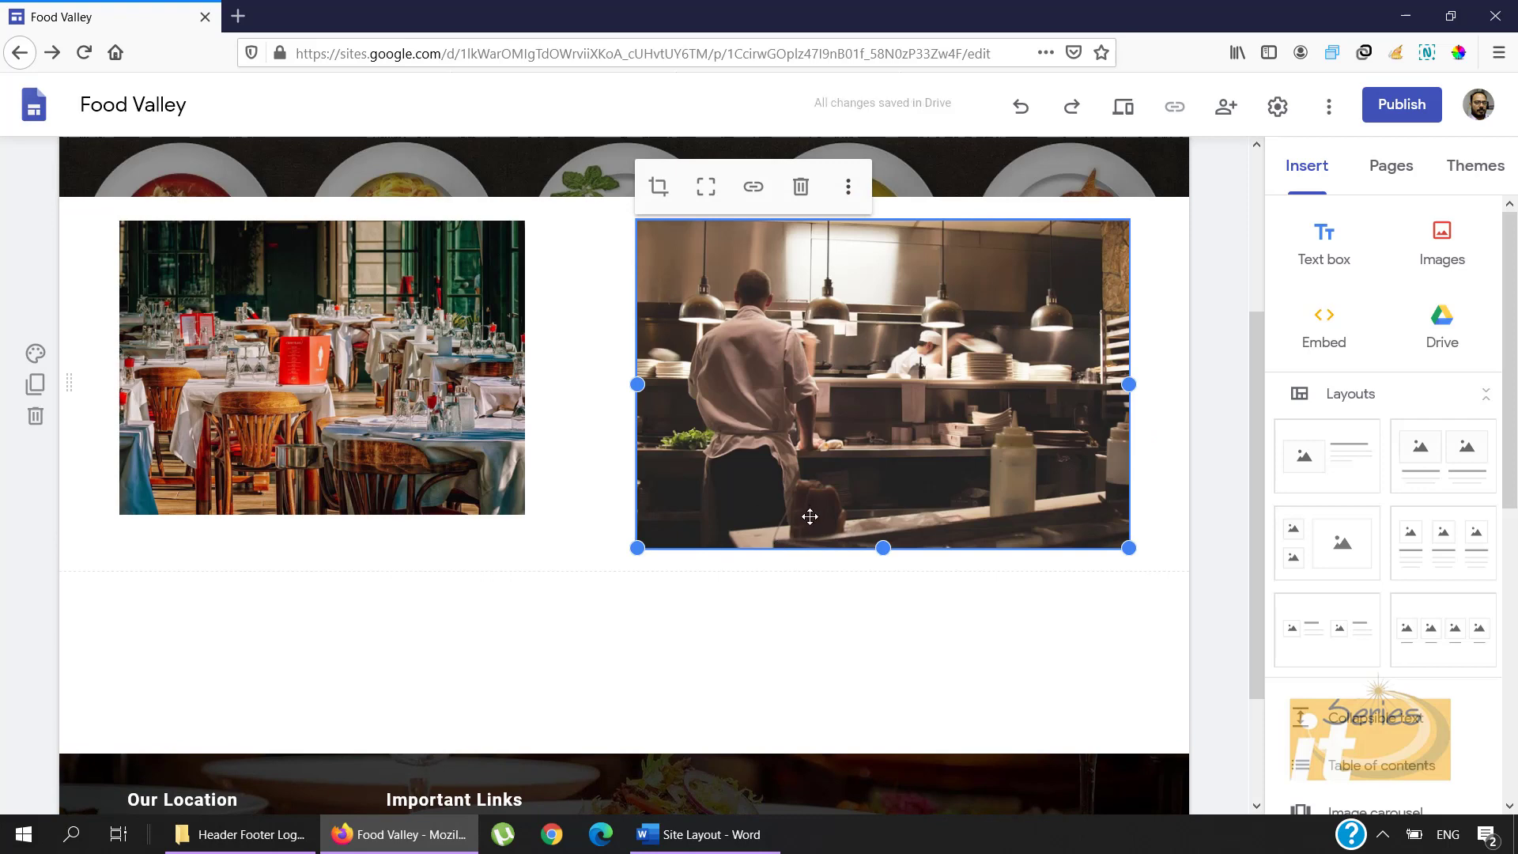
pyautogui.click(425, 440)
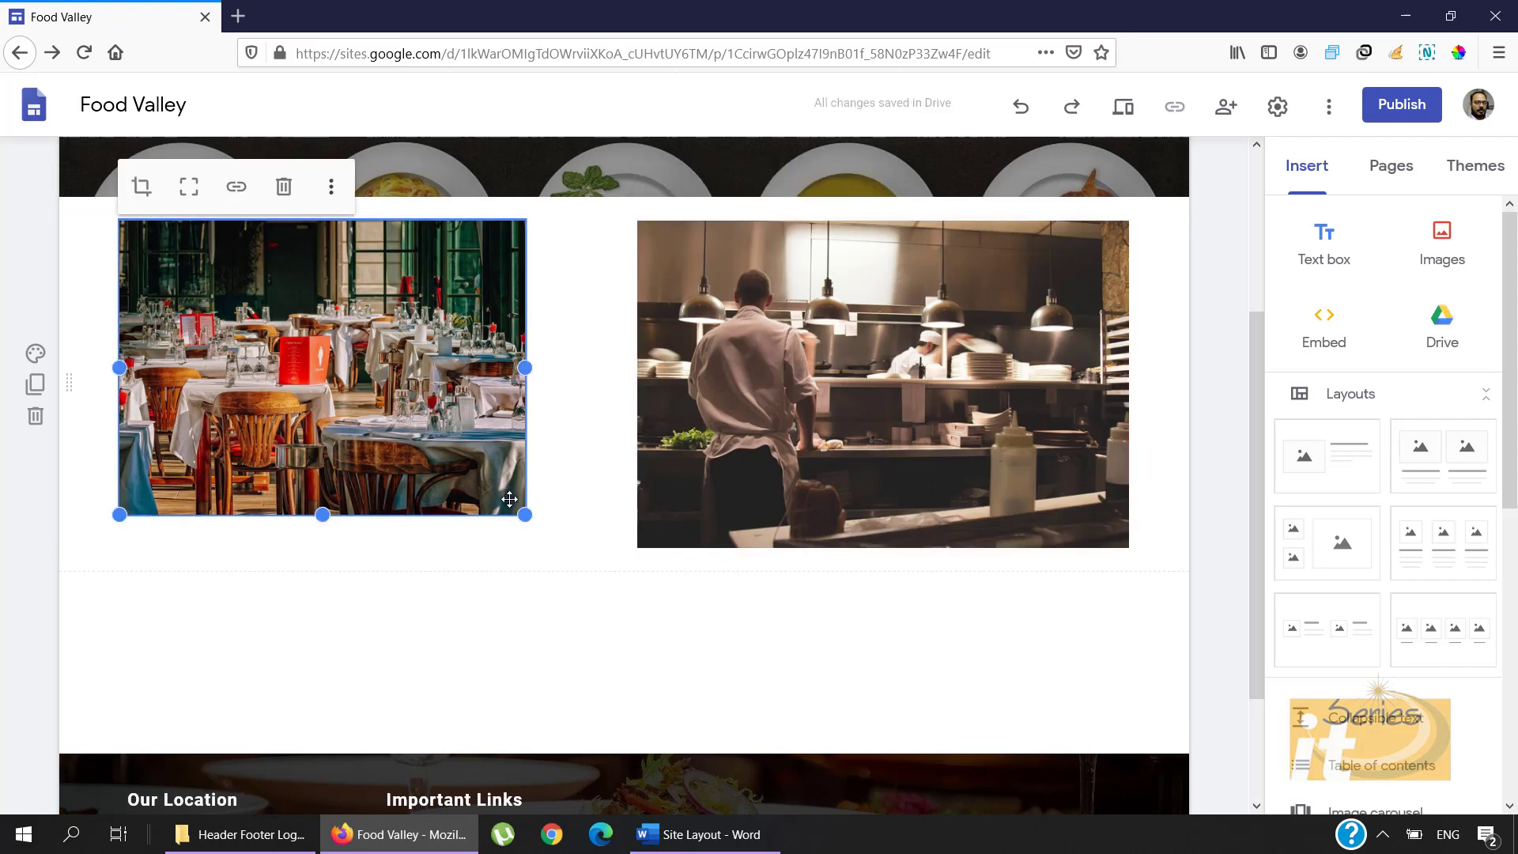
pyautogui.moveTo(524, 515); pyautogui.dragTo(617, 581)
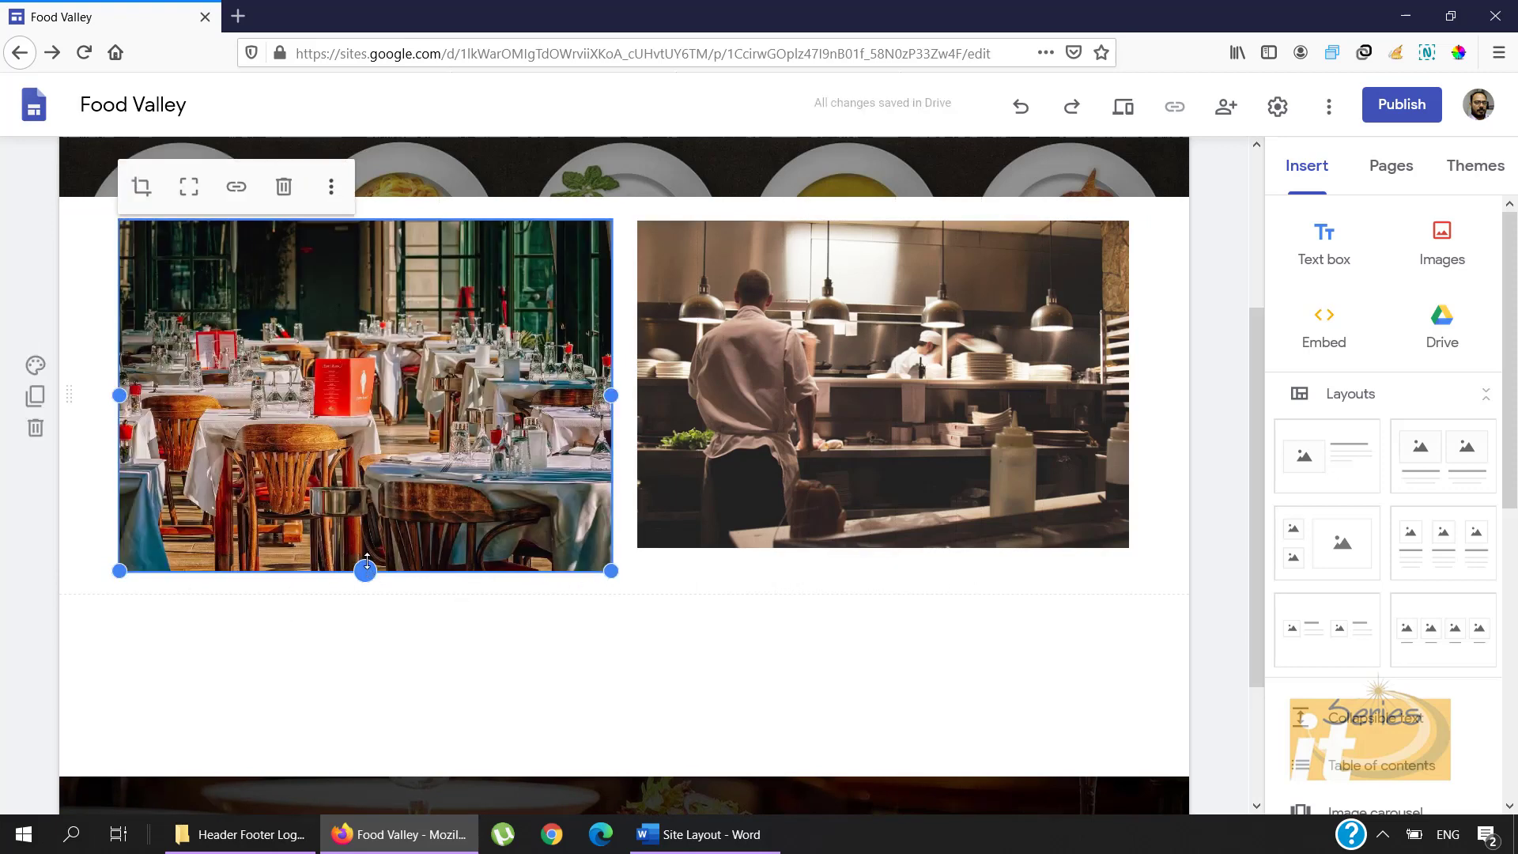
pyautogui.moveTo(367, 561); pyautogui.dragTo(371, 551)
pyautogui.click(586, 636)
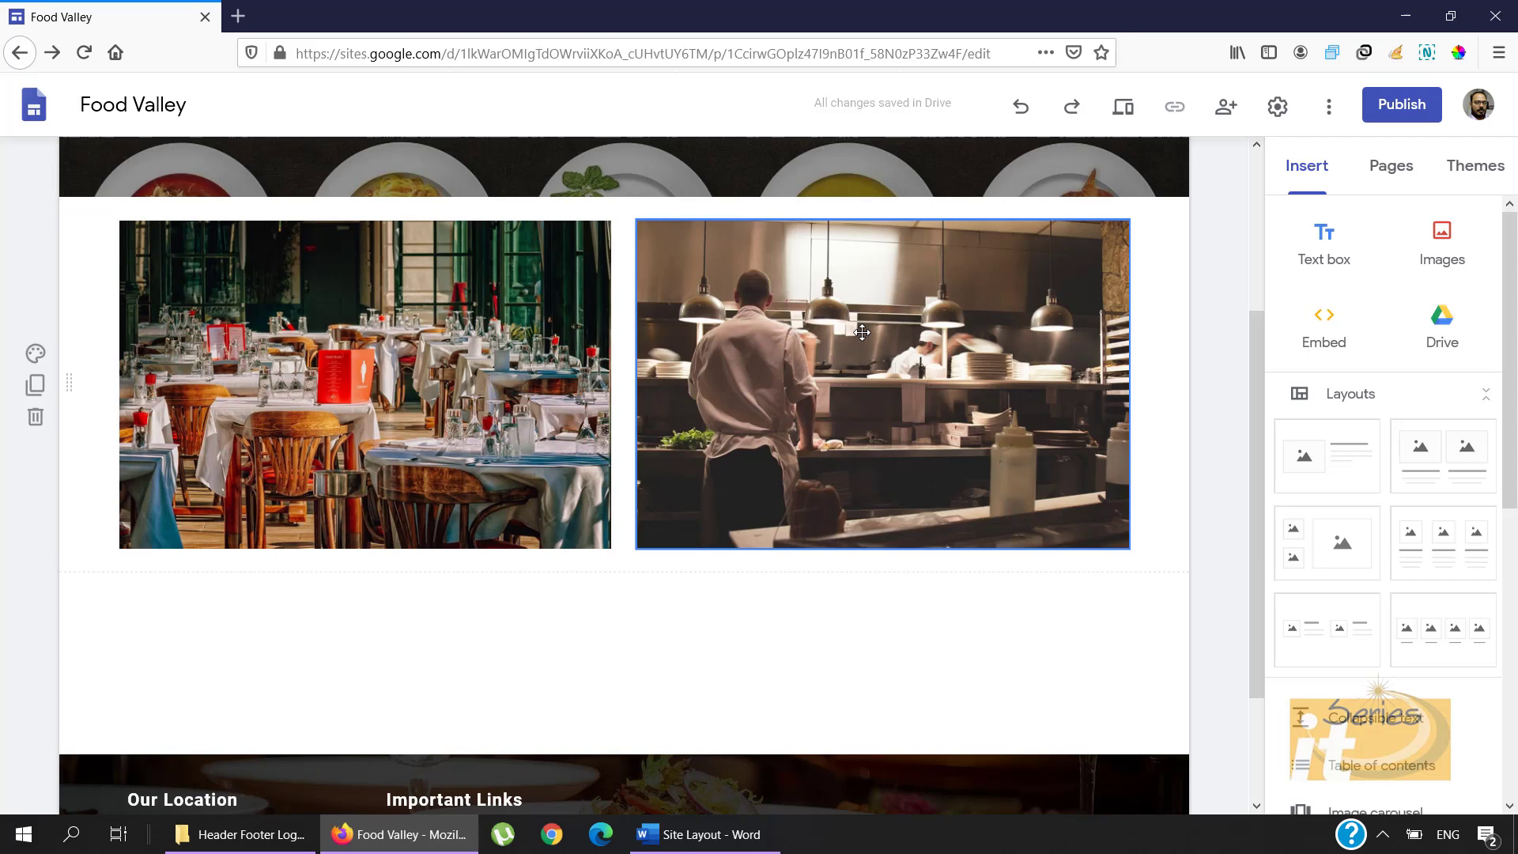
pyautogui.click(36, 393)
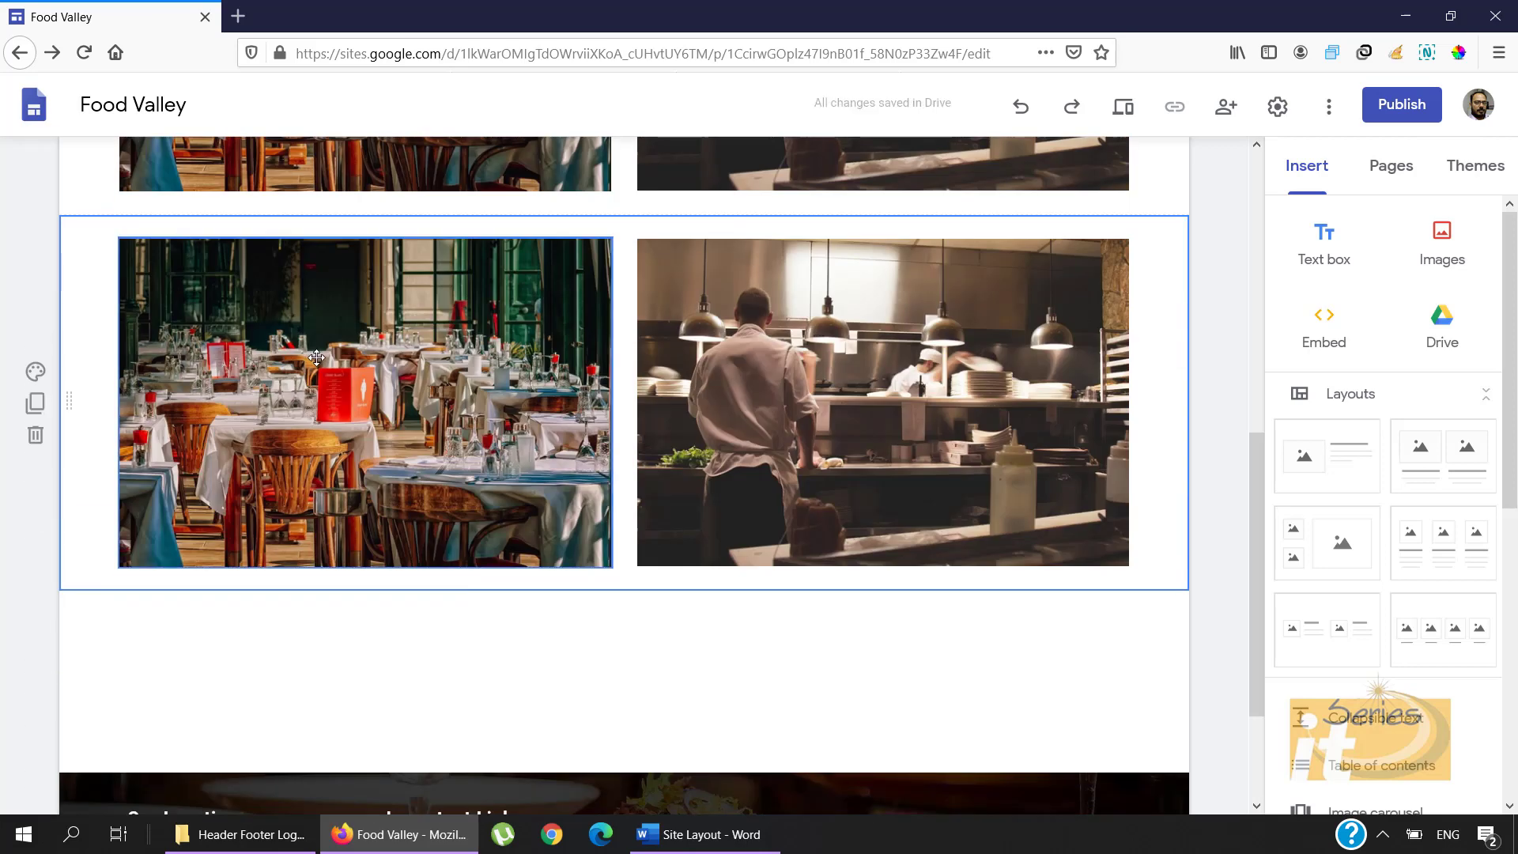
# Step: Check the Replace image options for the hall image in the duplicated Gallery section
pyautogui.click(318, 360)
pyautogui.click(332, 204)
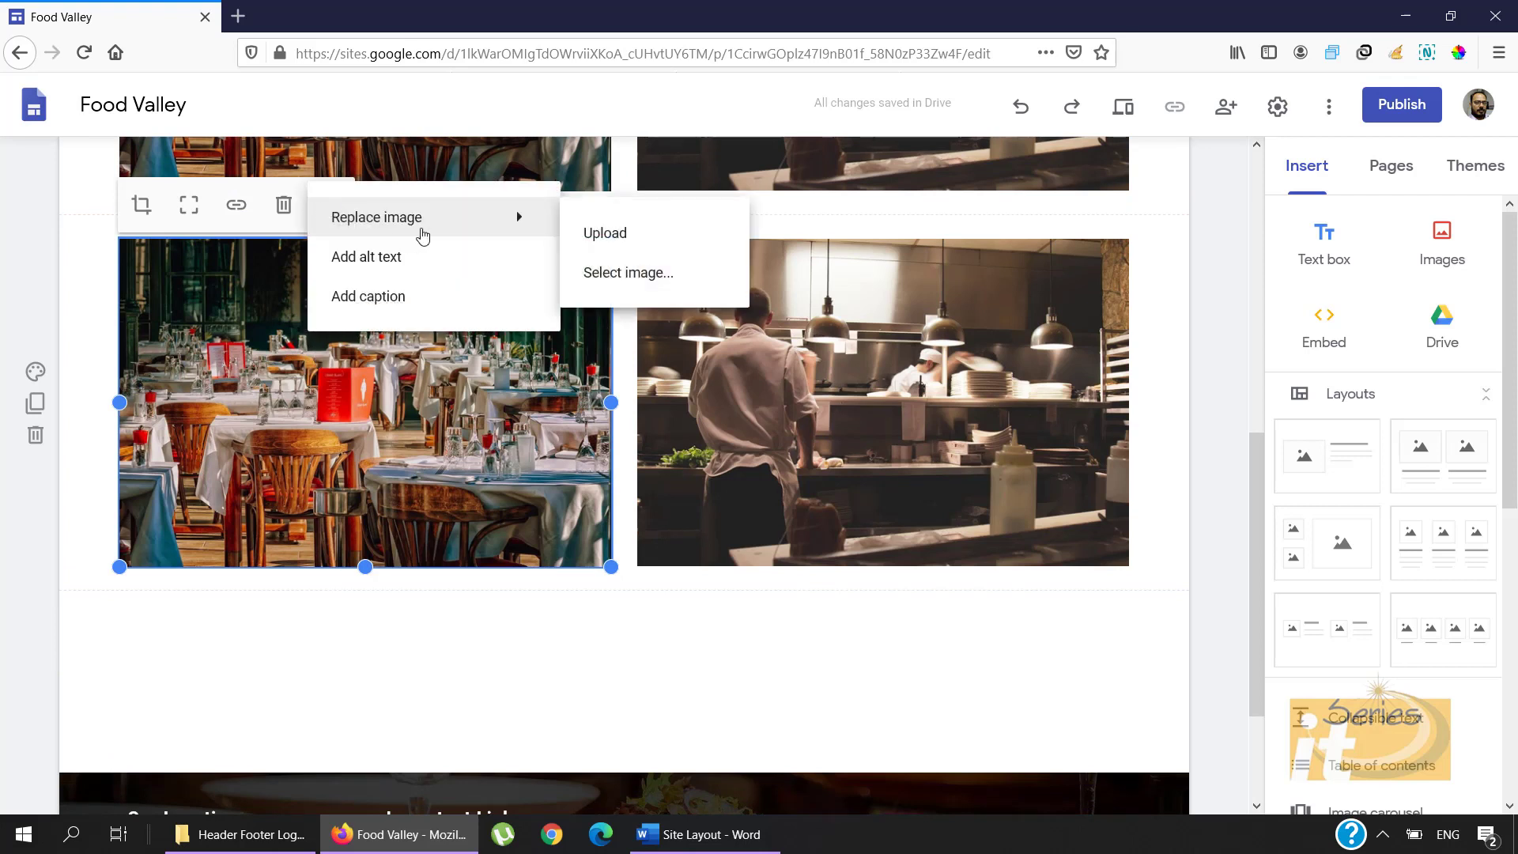
pyautogui.click(372, 652)
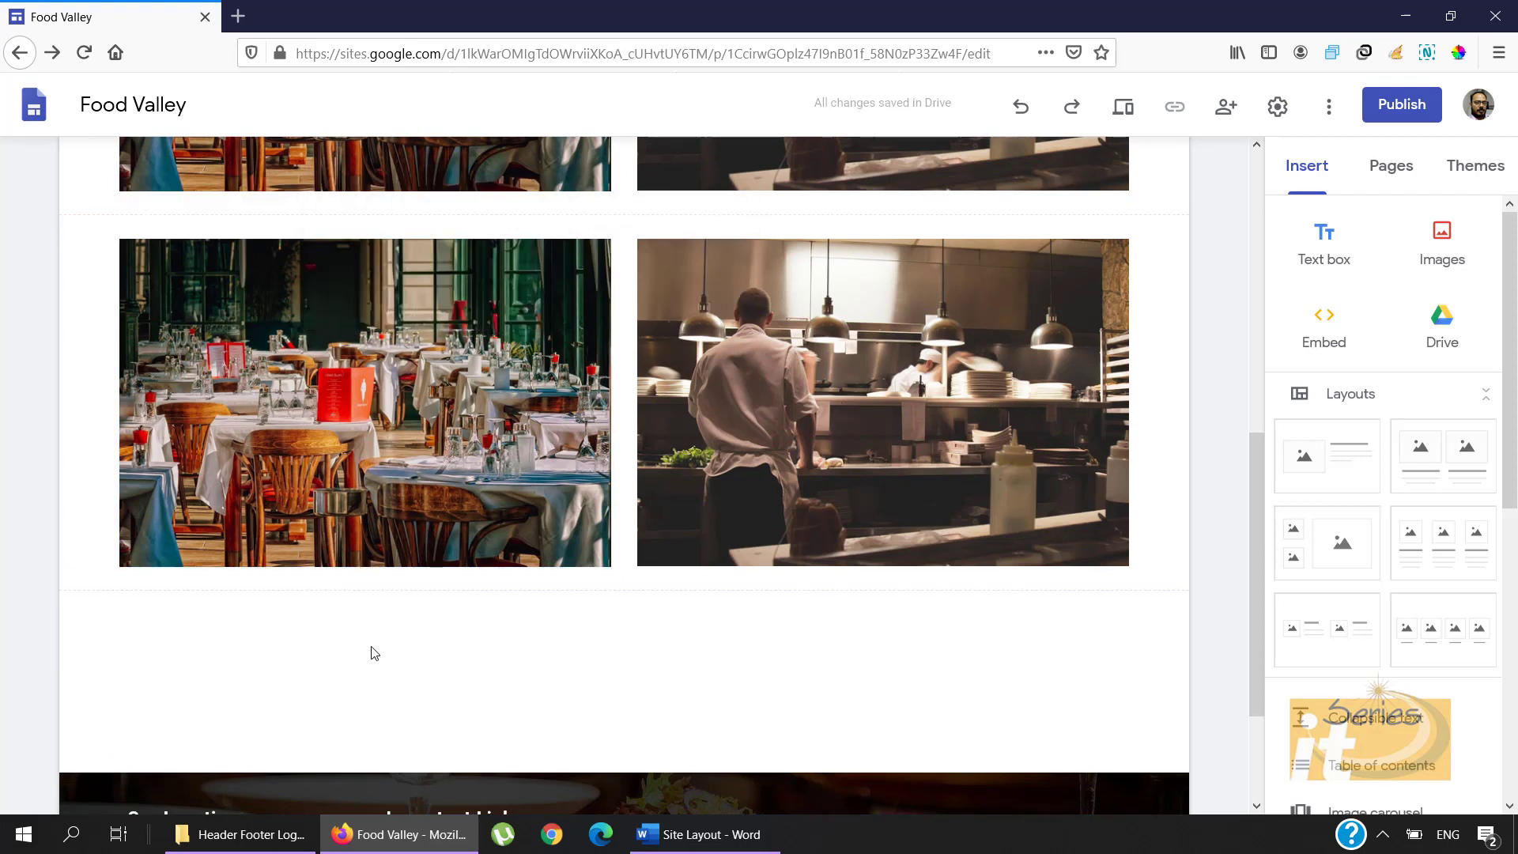
pyautogui.scroll(2, 374, 653)
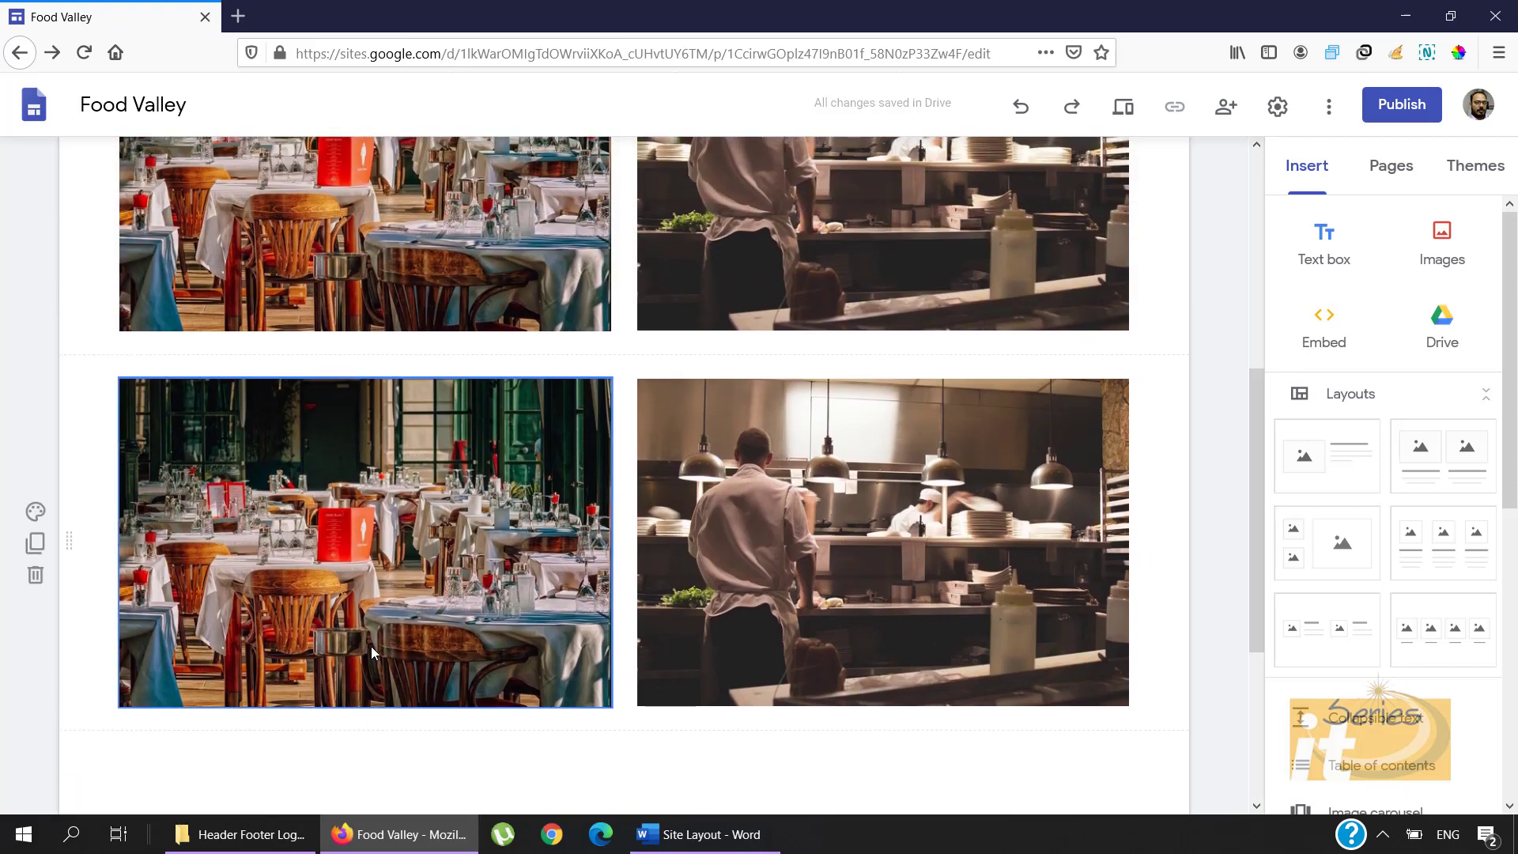
pyautogui.scroll(-5, 371, 646)
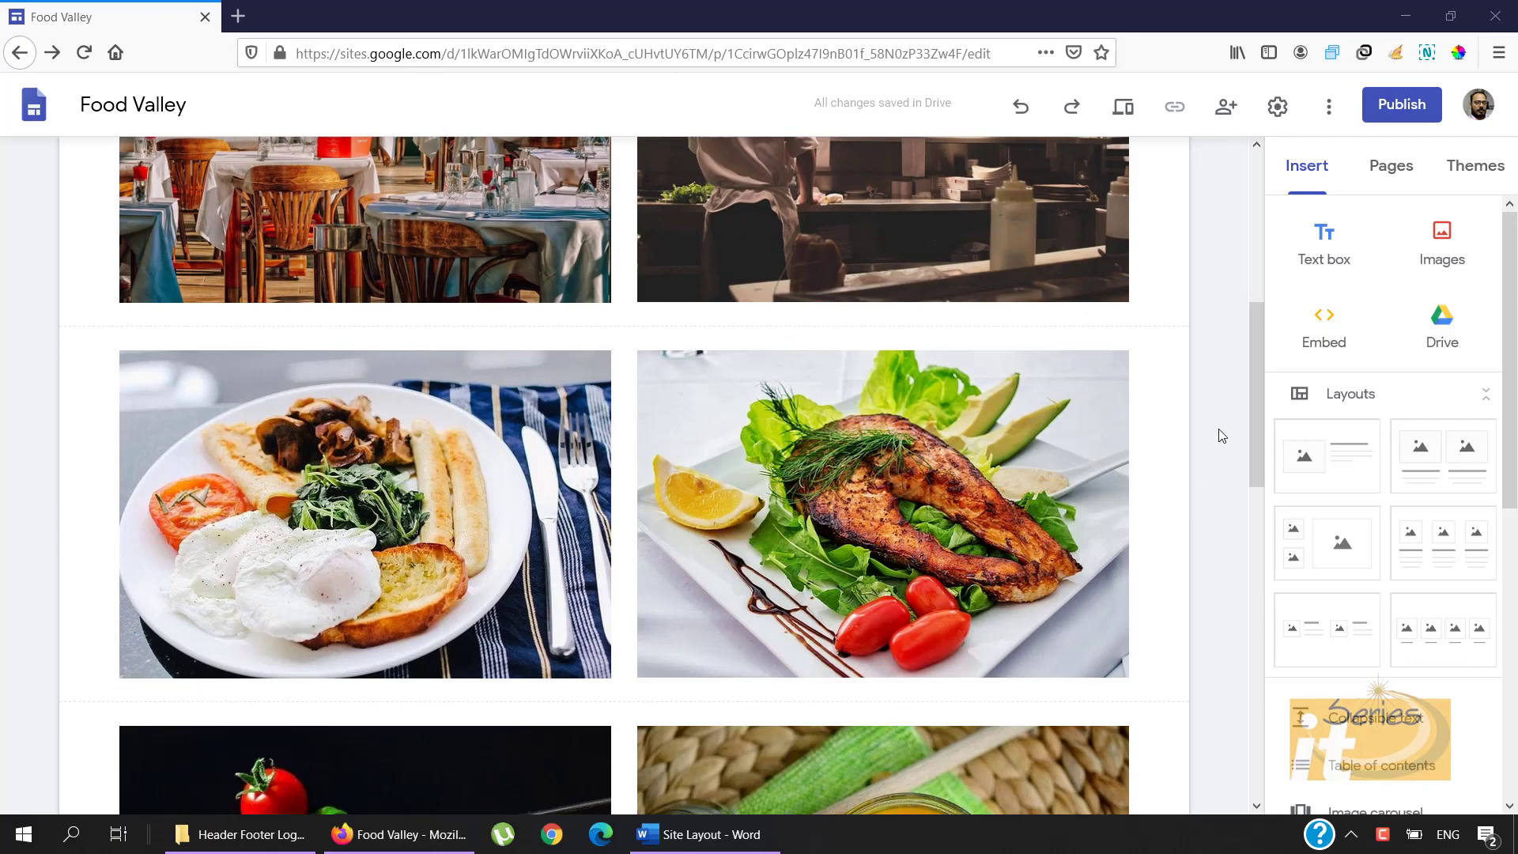
# Step: Go to the Contact Us page and change its header type to Banner
pyautogui.moveTo(1260, 376); pyautogui.dragTo(1265, 221)
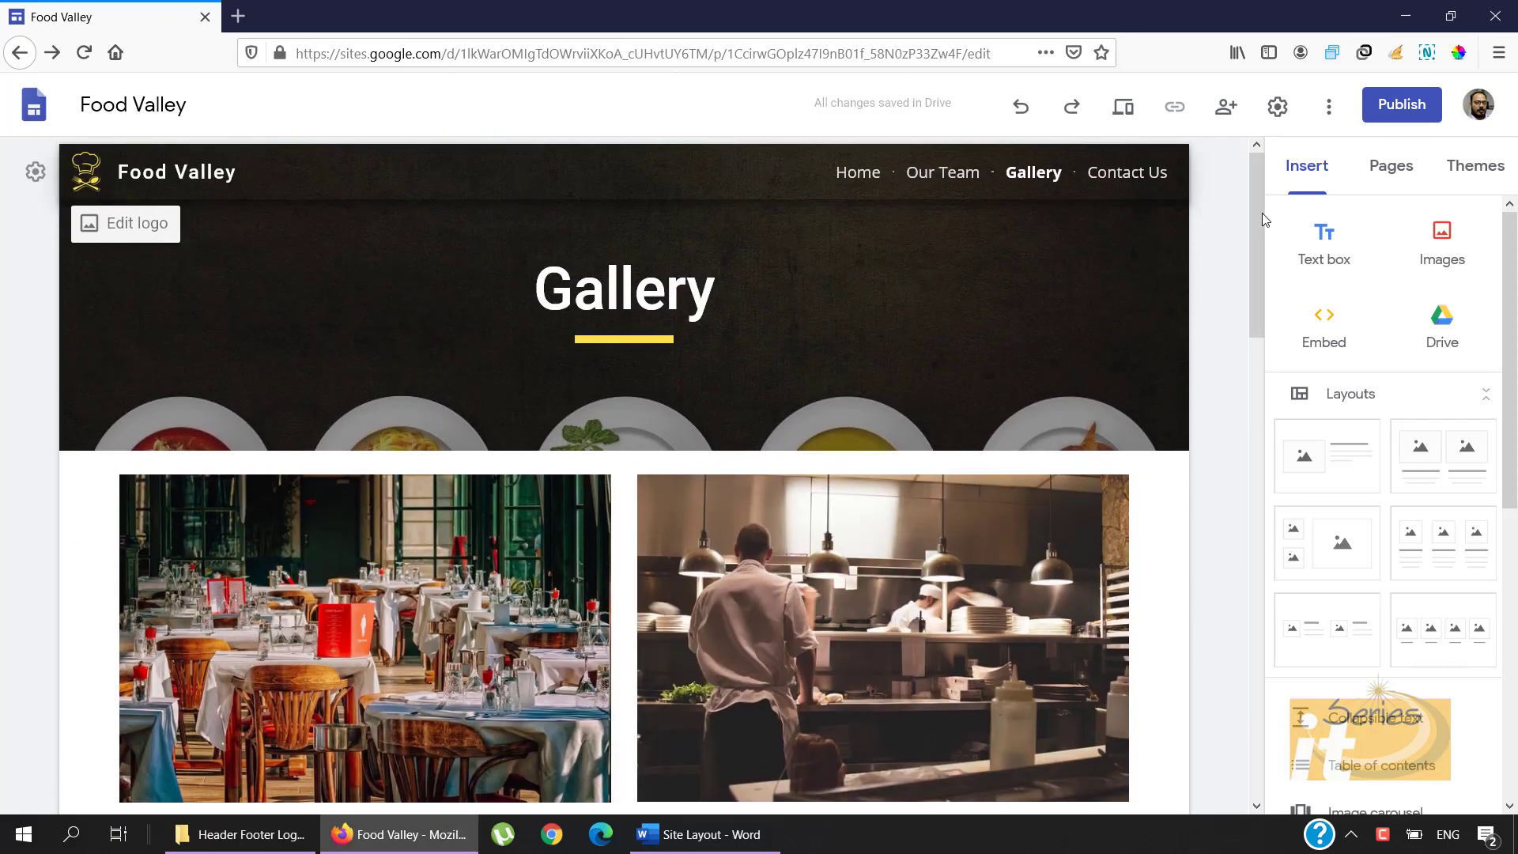
pyautogui.click(1122, 174)
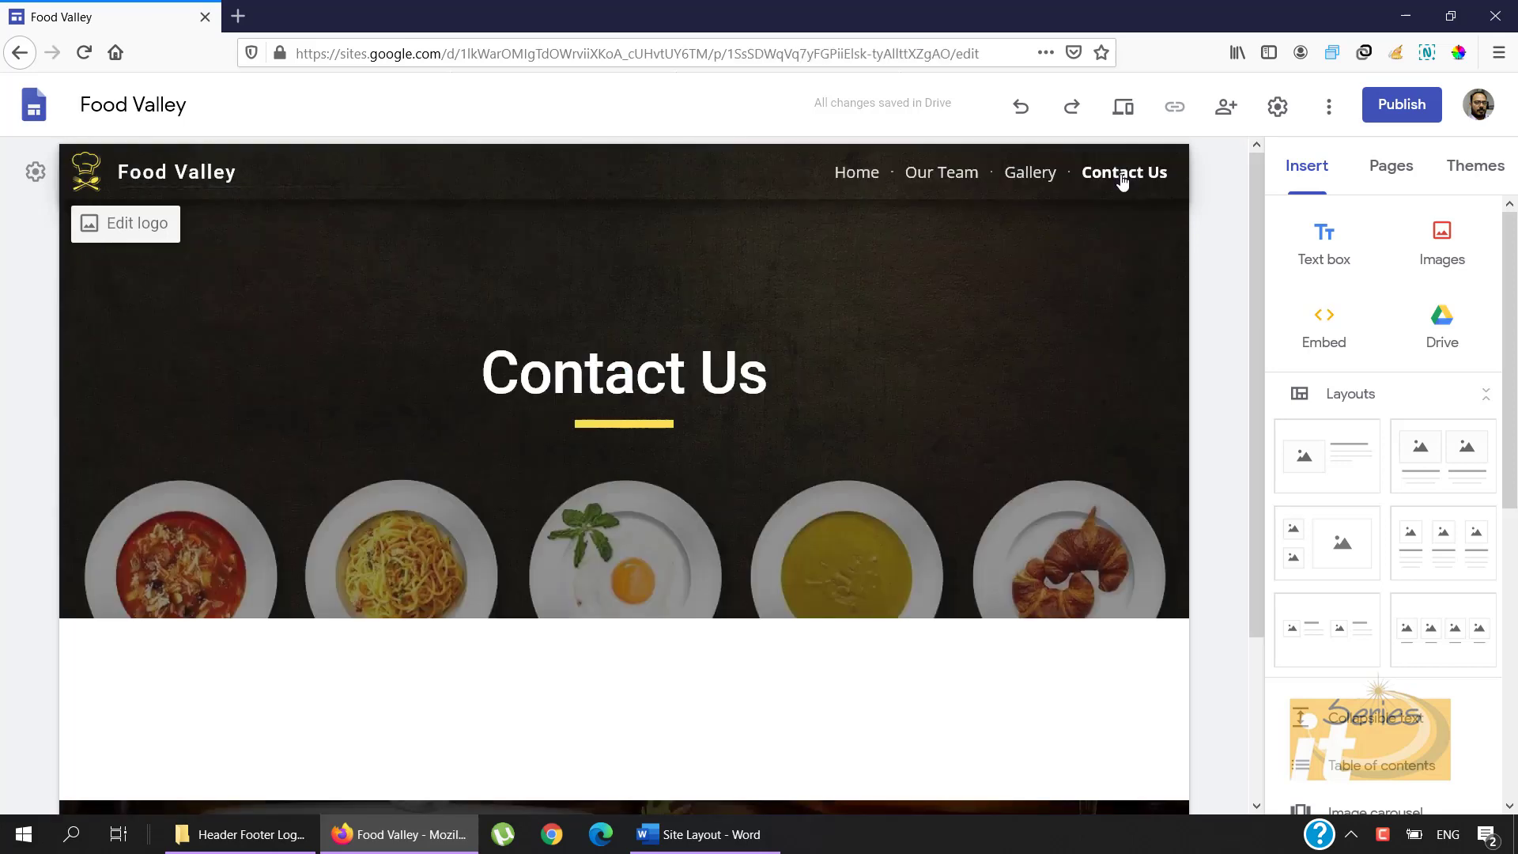
pyautogui.moveTo(204, 506)
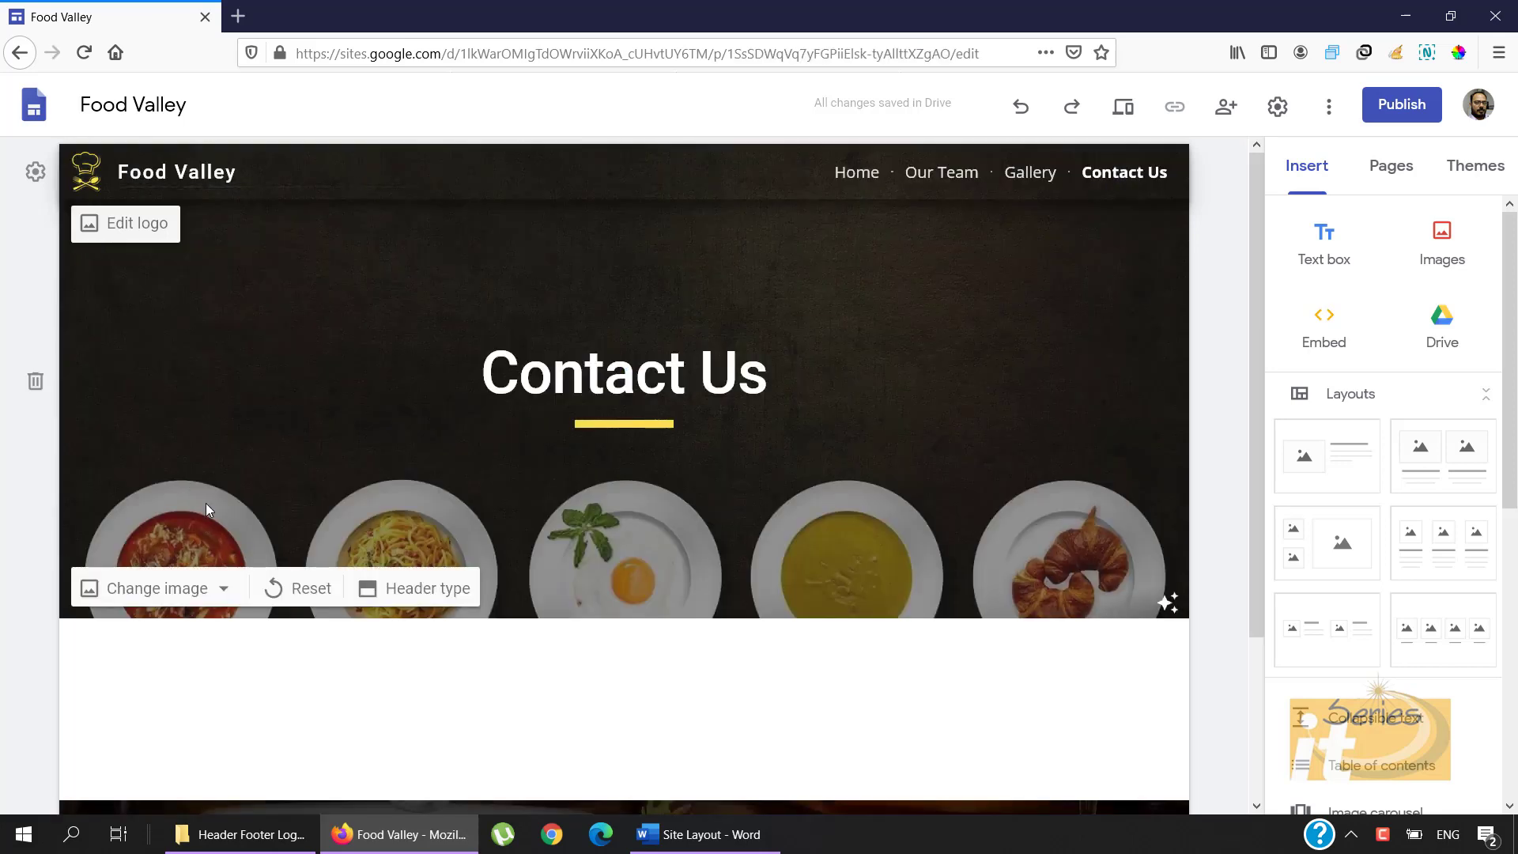
pyautogui.click(387, 589)
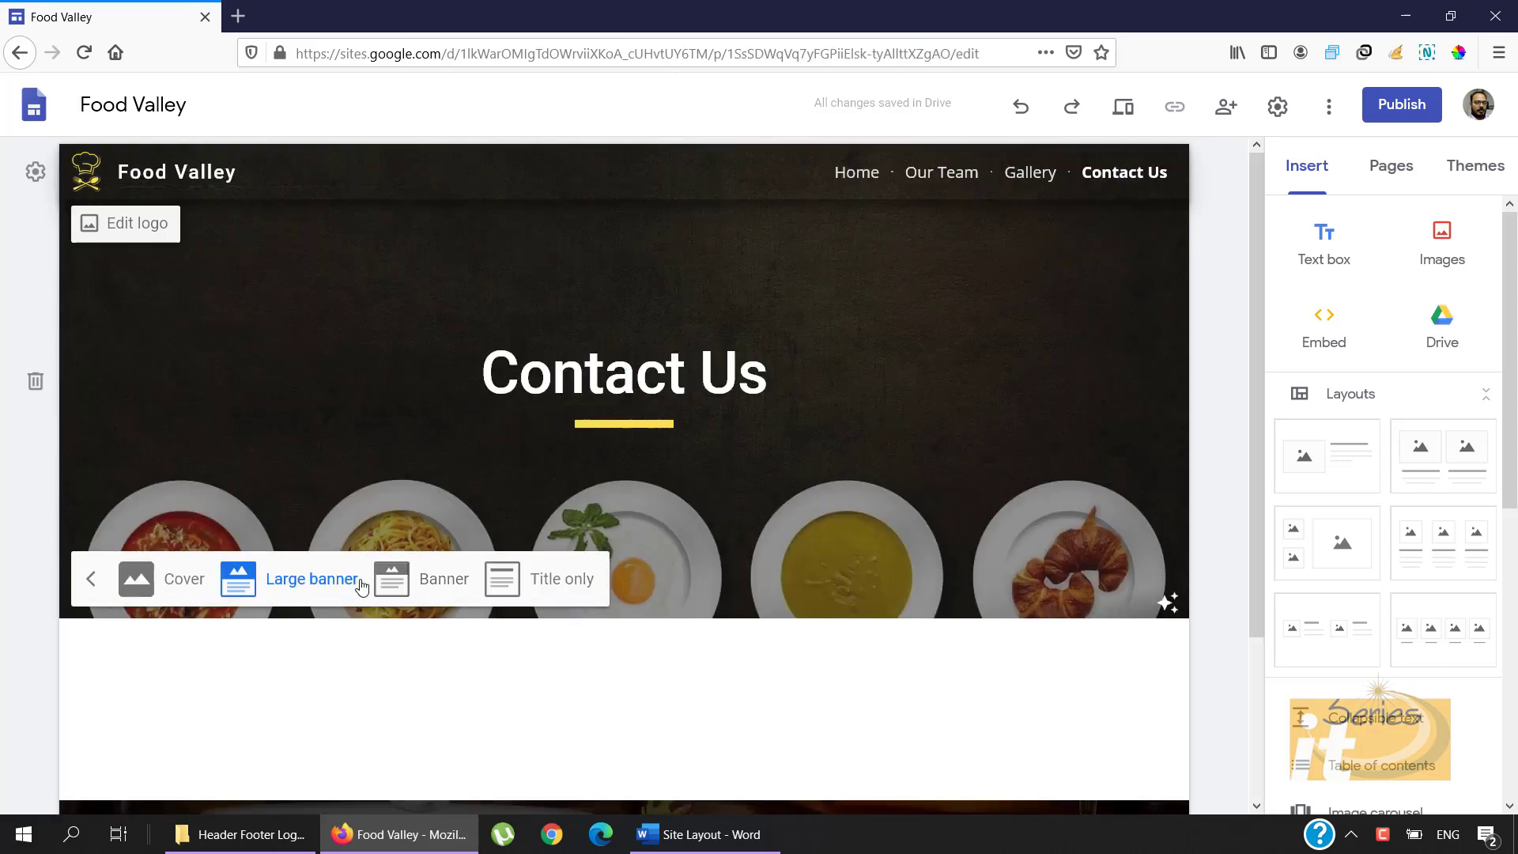
pyautogui.click(423, 585)
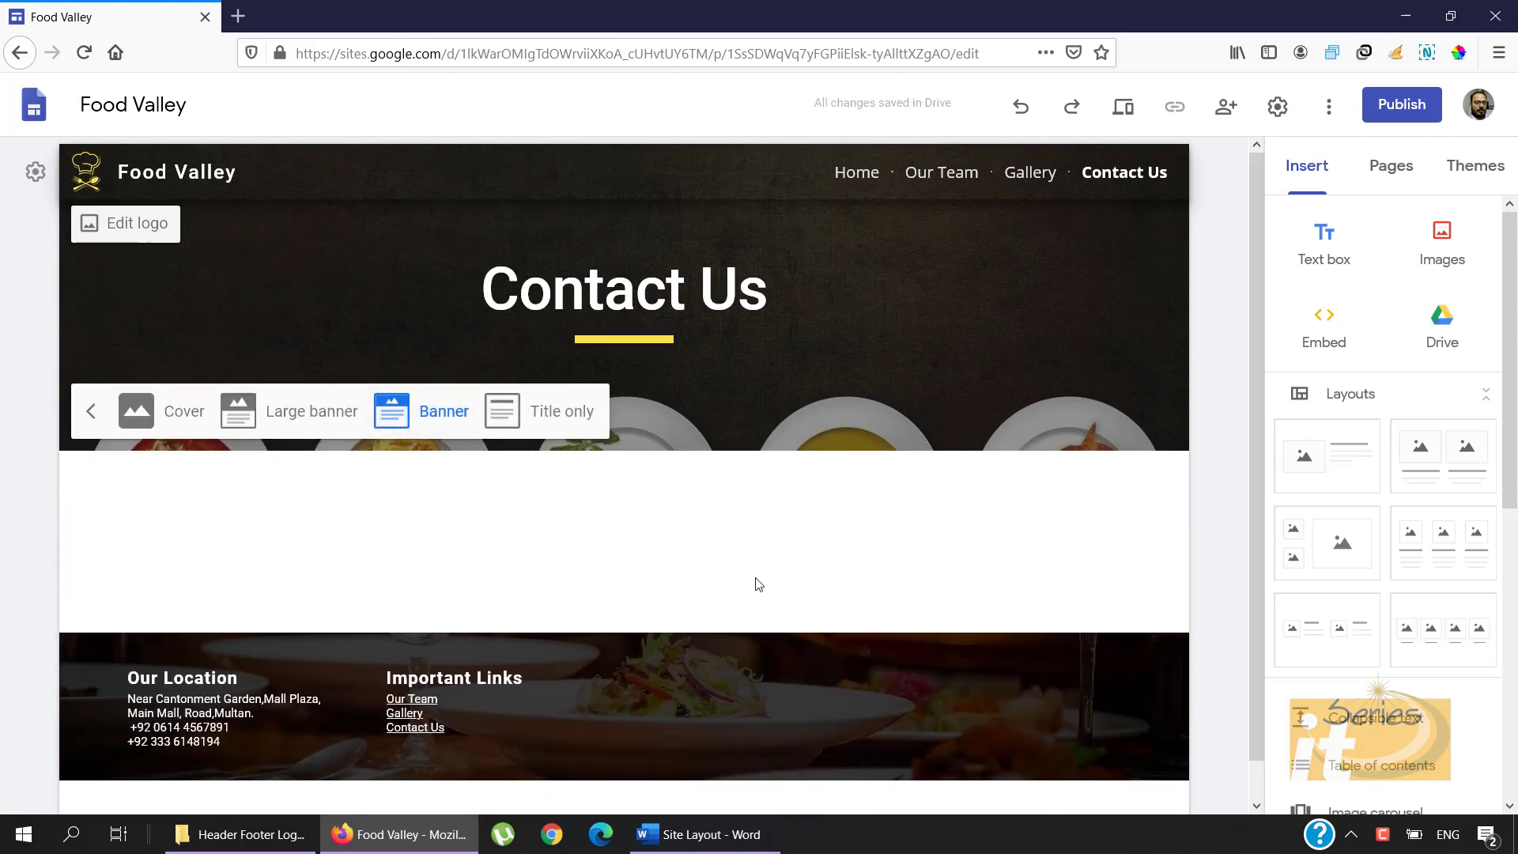
pyautogui.click(757, 584)
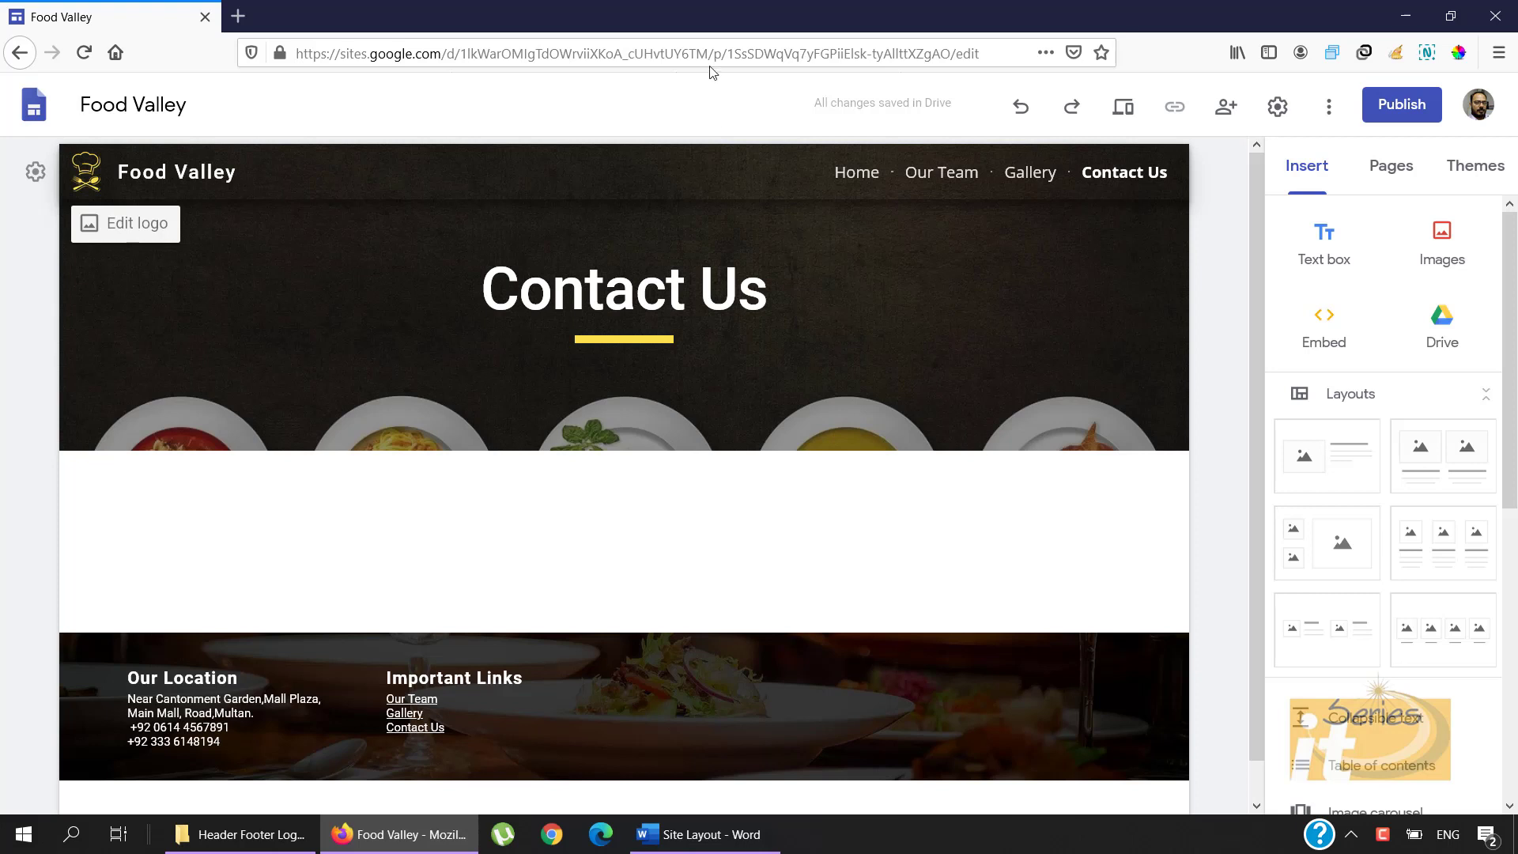
# Step: Open Google Forms at forms.google.com in a new browser tab alongside the Food Valley site
pyautogui.click(239, 16)
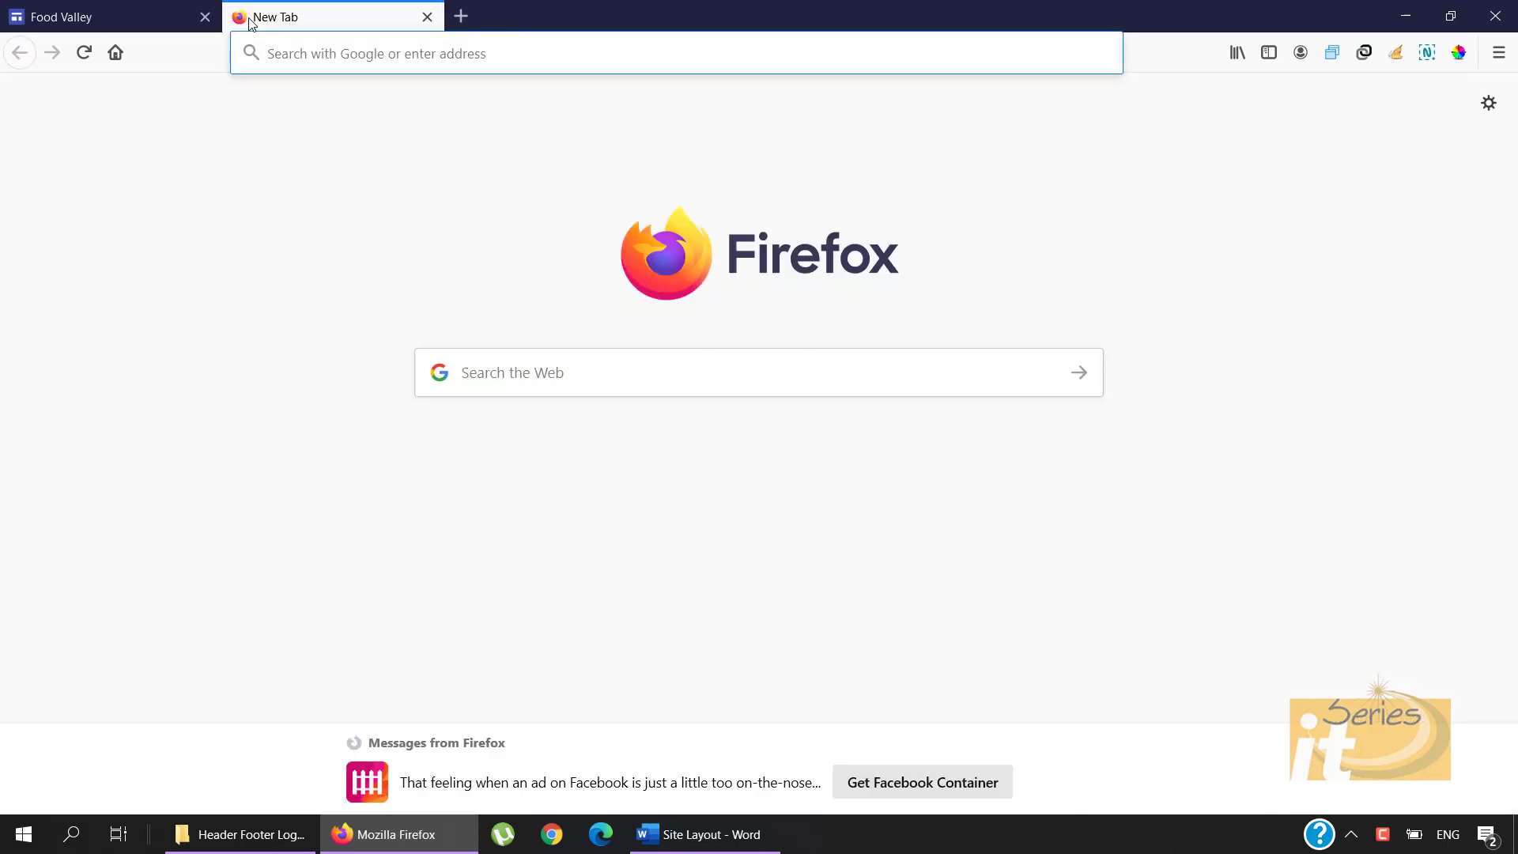
pyautogui.write('forms.')
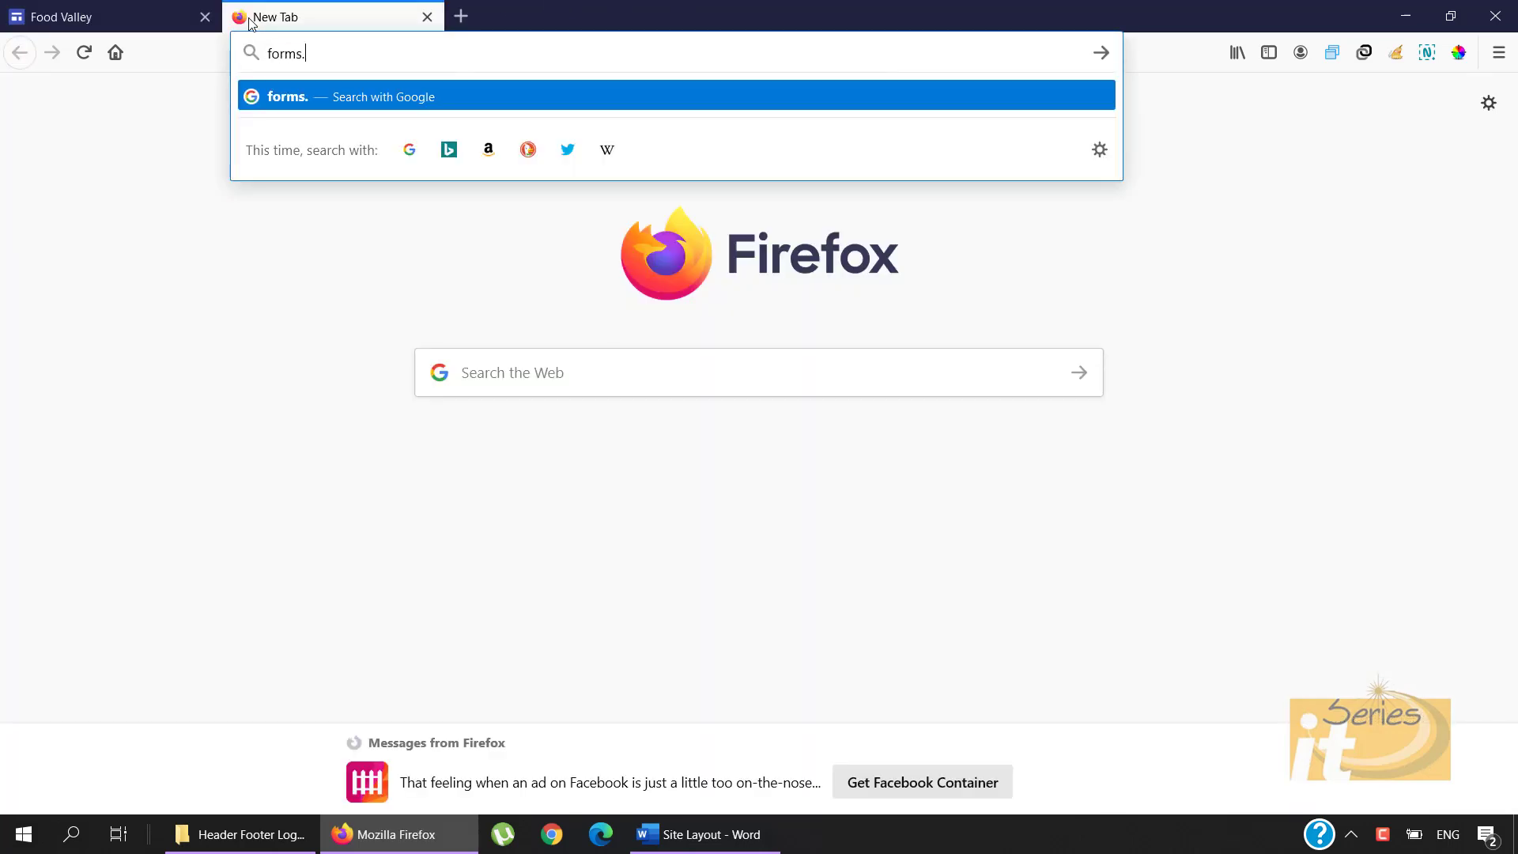
pyautogui.write('google.com')
pyautogui.press('Return')
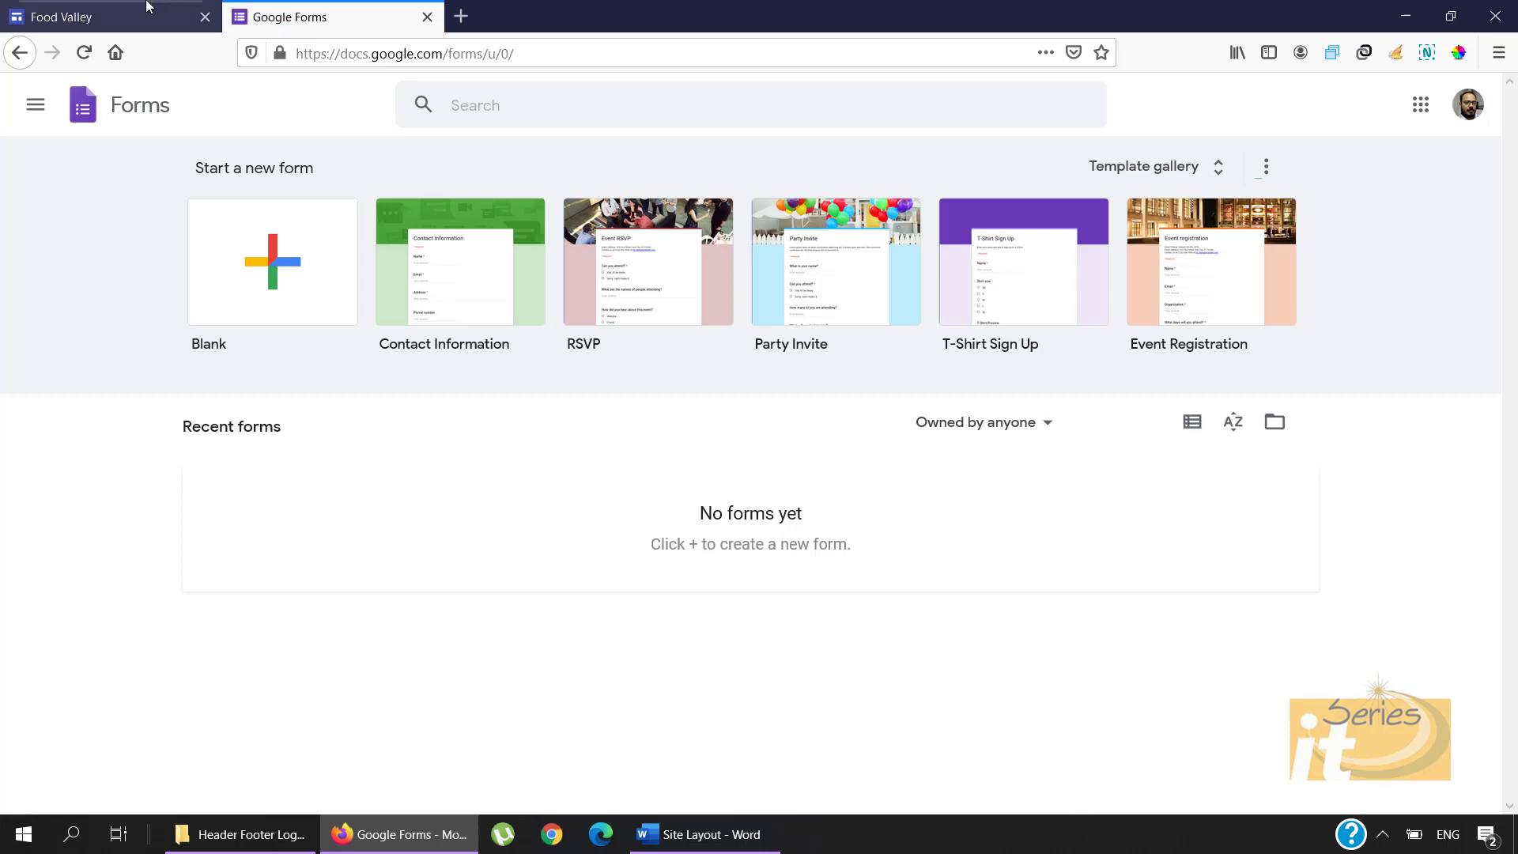
pyautogui.click(100, 10)
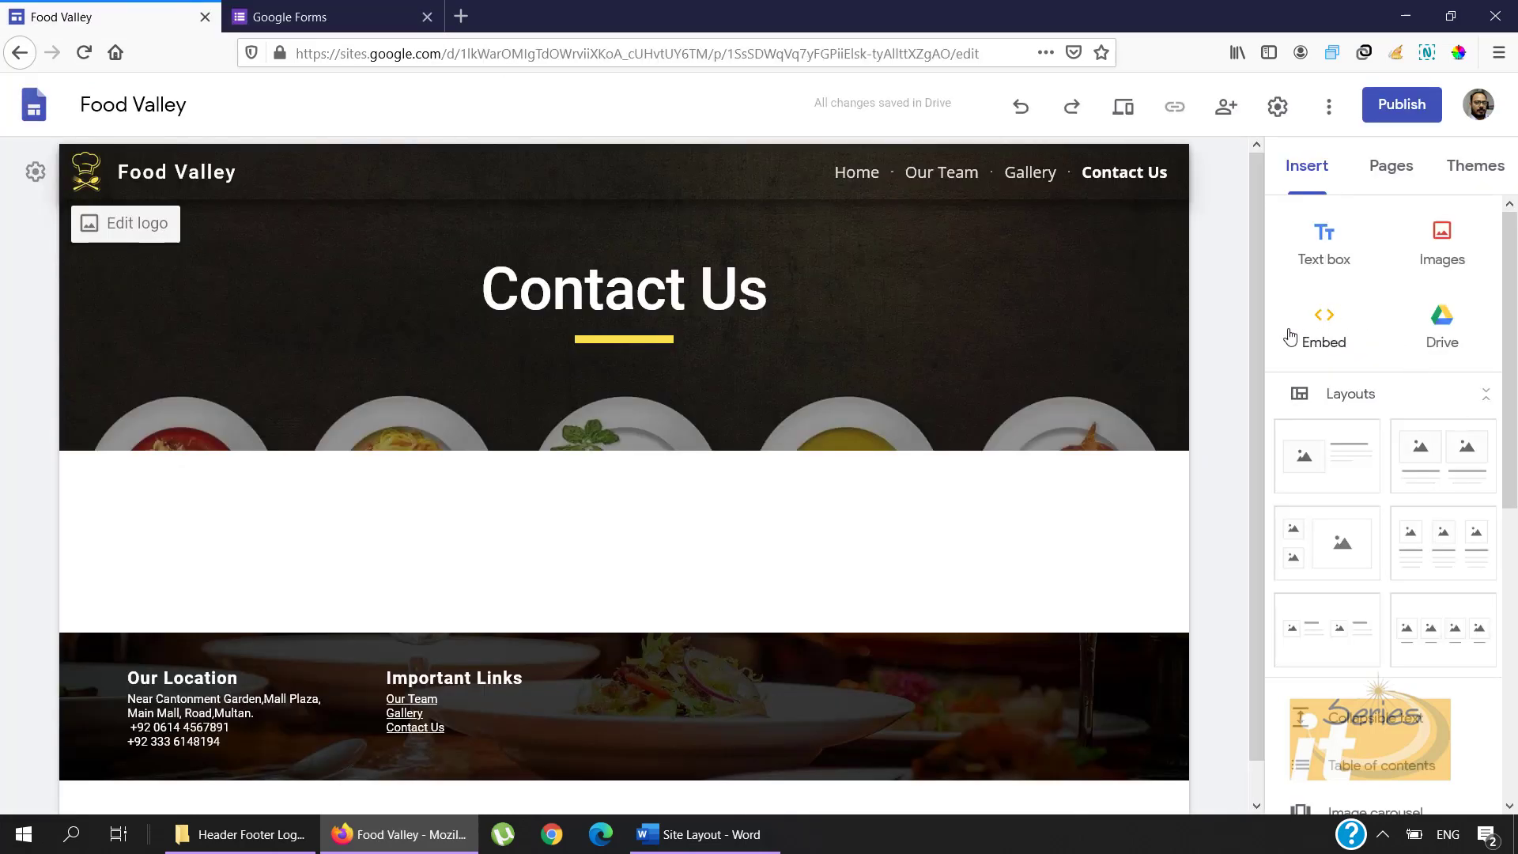
pyautogui.click(316, 10)
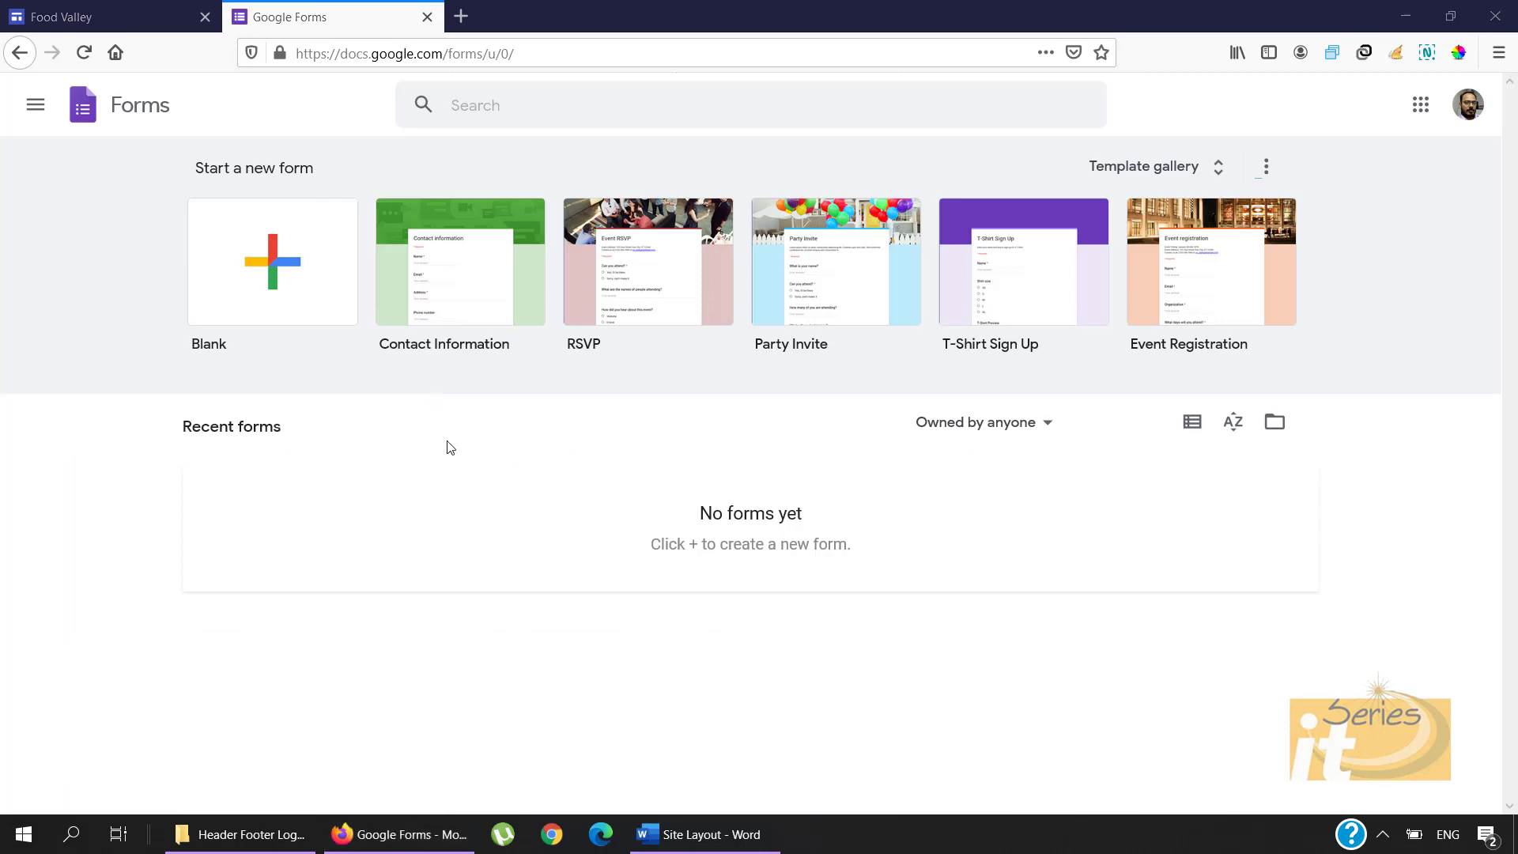
# Step: Create a blank form, dismiss the form-creation tip, and title the first question "Your Name"
pyautogui.click(269, 248)
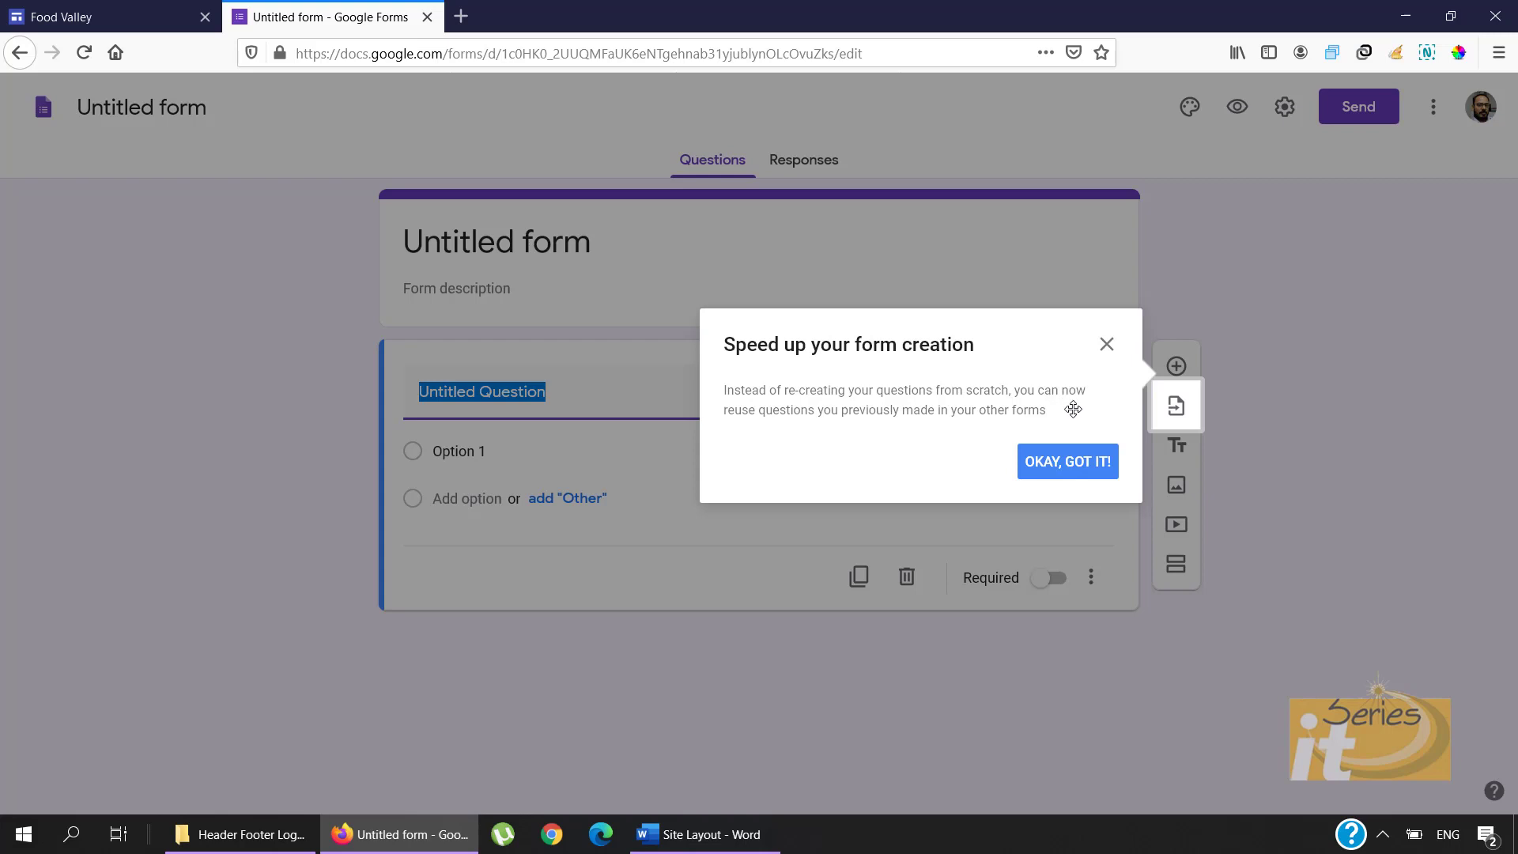
pyautogui.click(1107, 345)
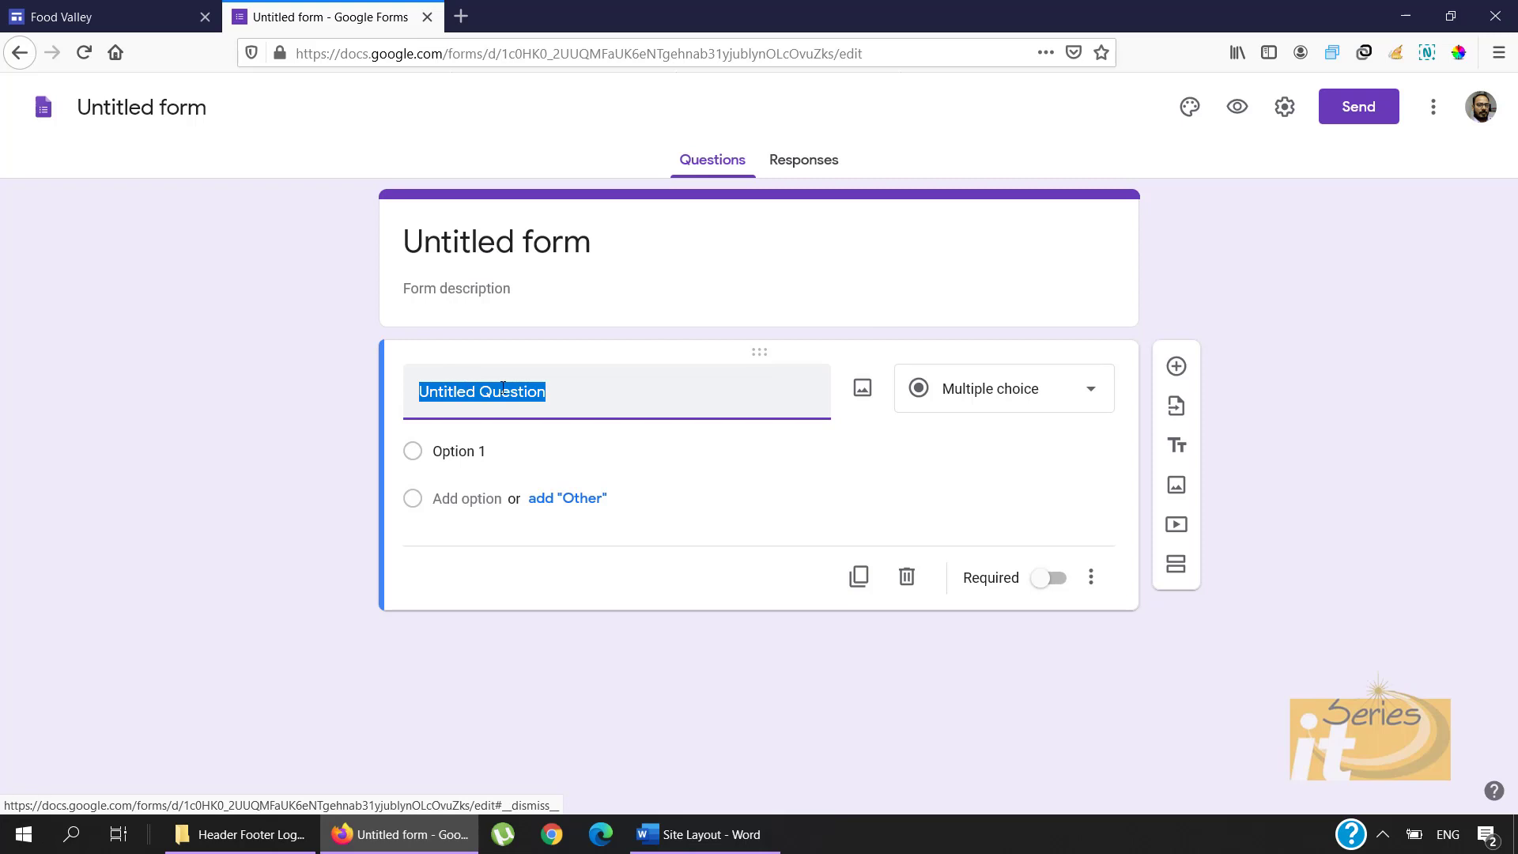
pyautogui.click(550, 388)
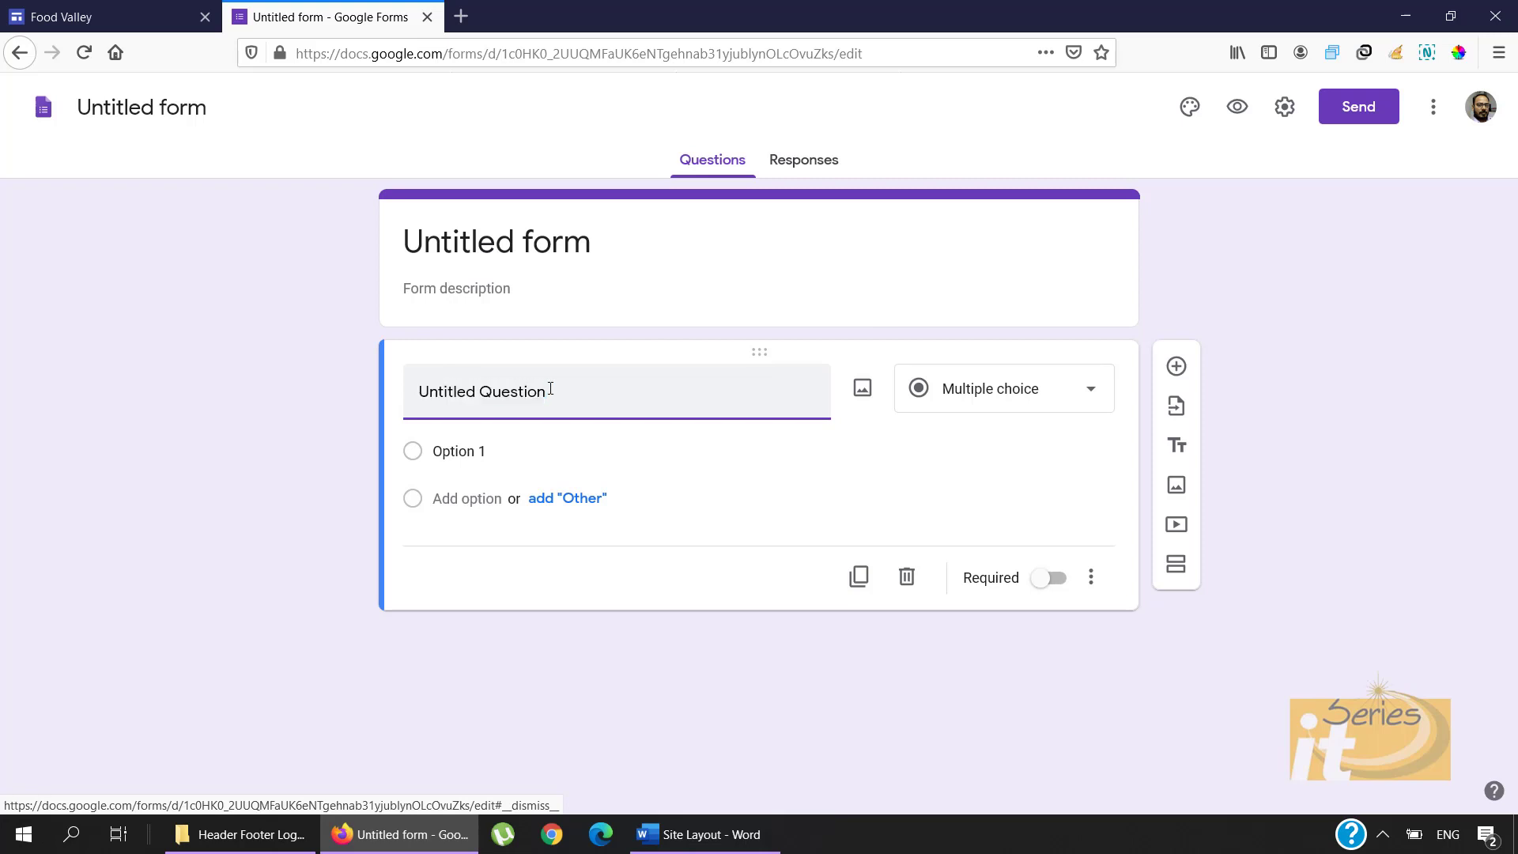
pyautogui.moveTo(545, 391); pyautogui.dragTo(406, 394)
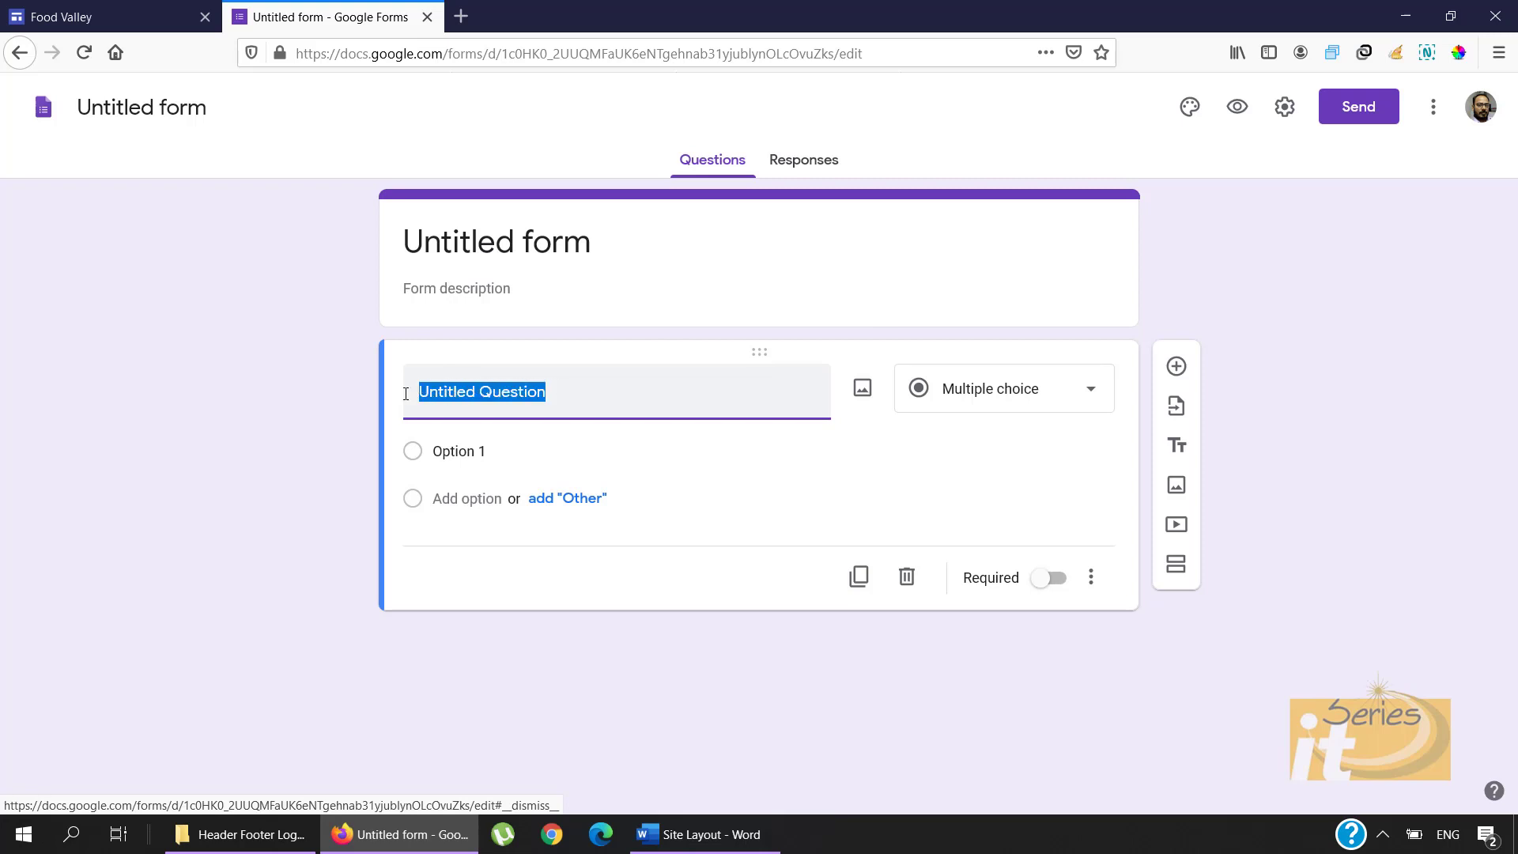
pyautogui.write('Your Name')
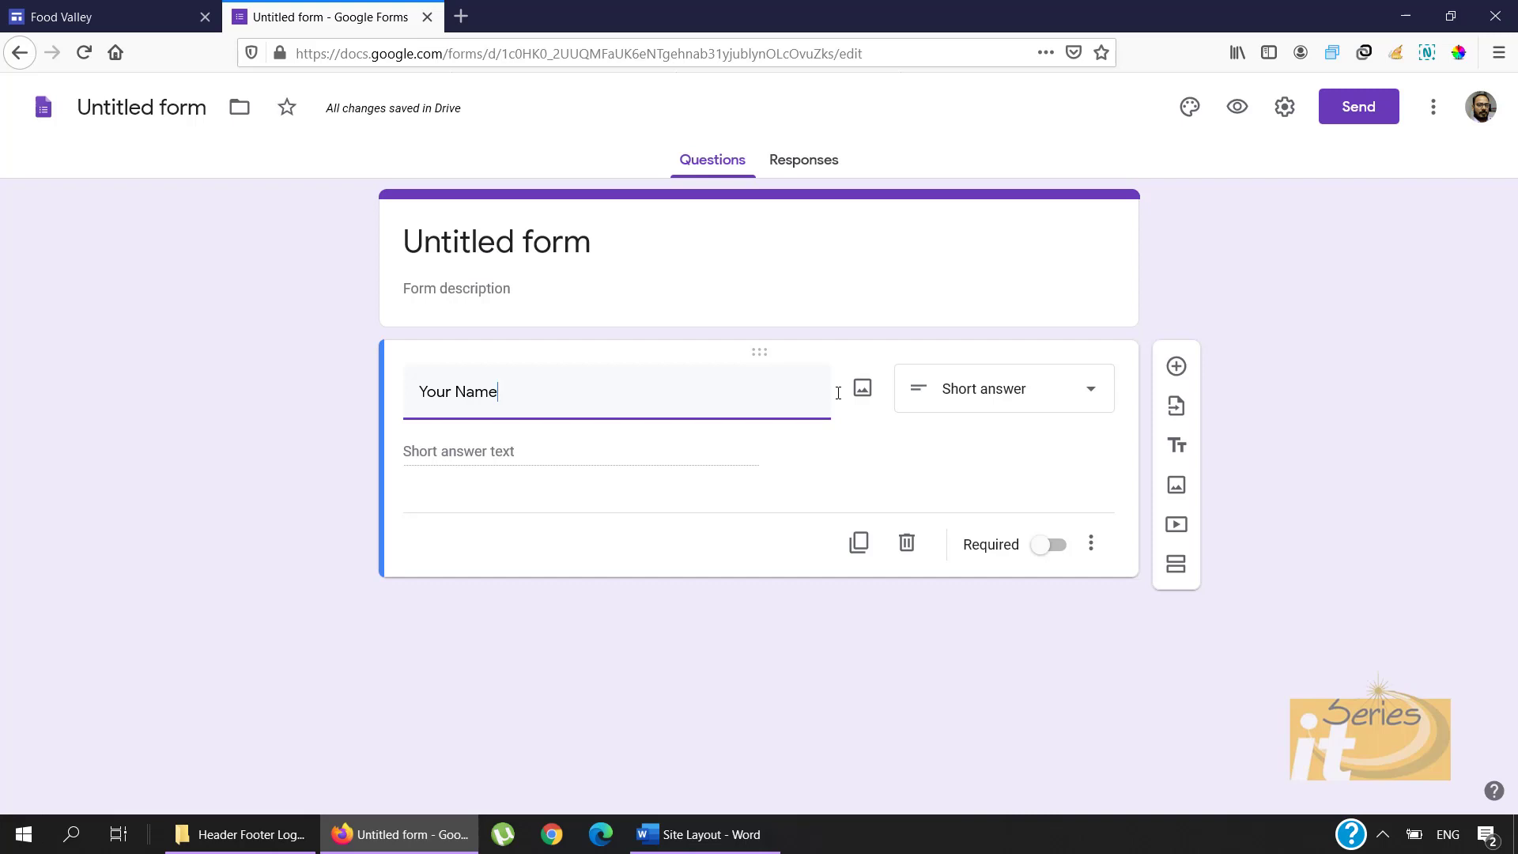
# Step: Set the Your Name question to Short answer and make it required
pyautogui.click(1097, 393)
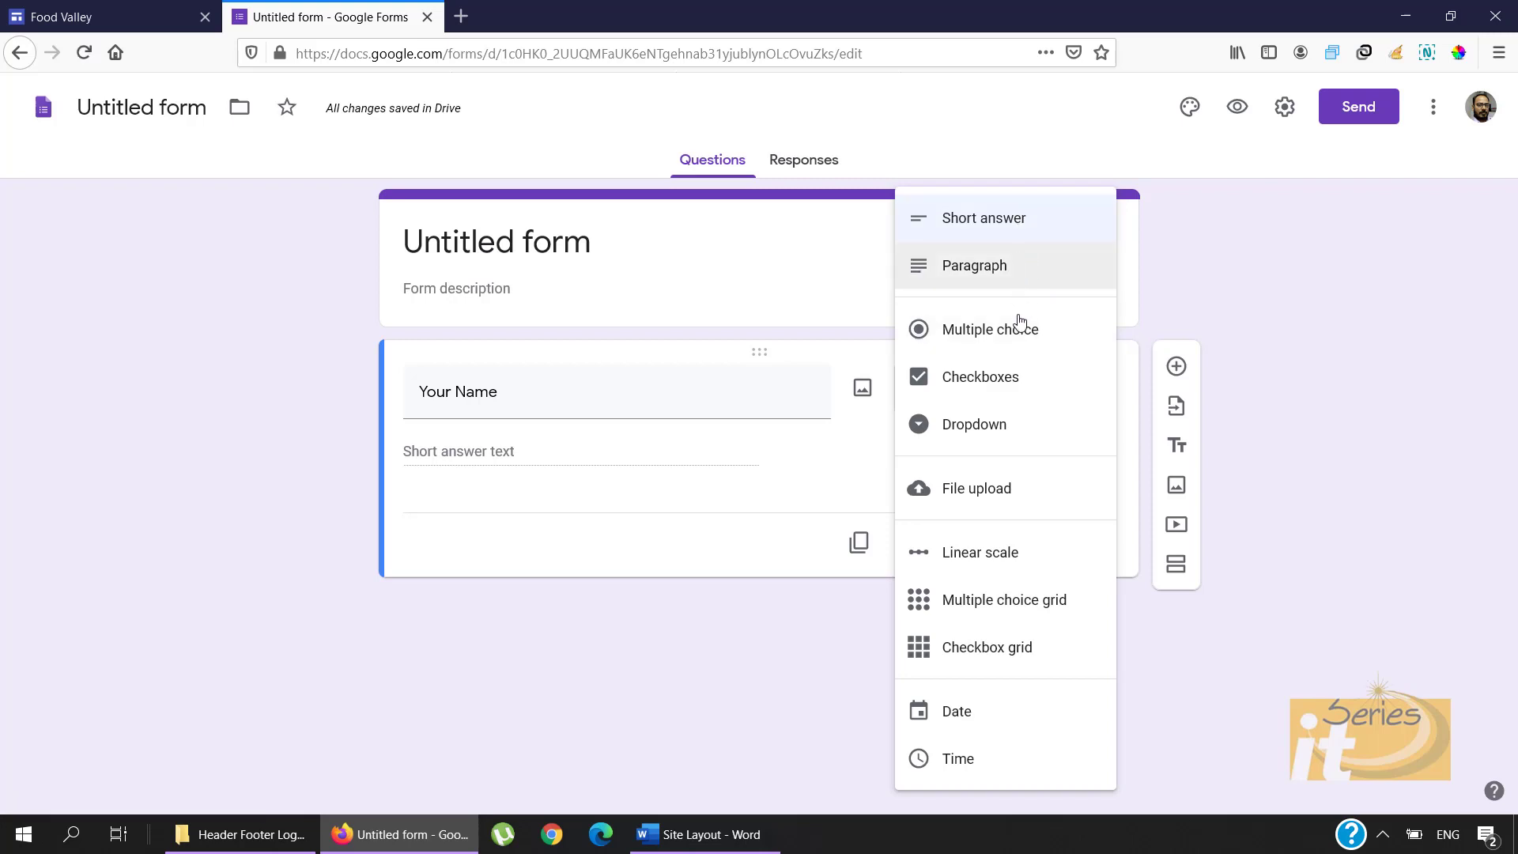
pyautogui.click(1003, 225)
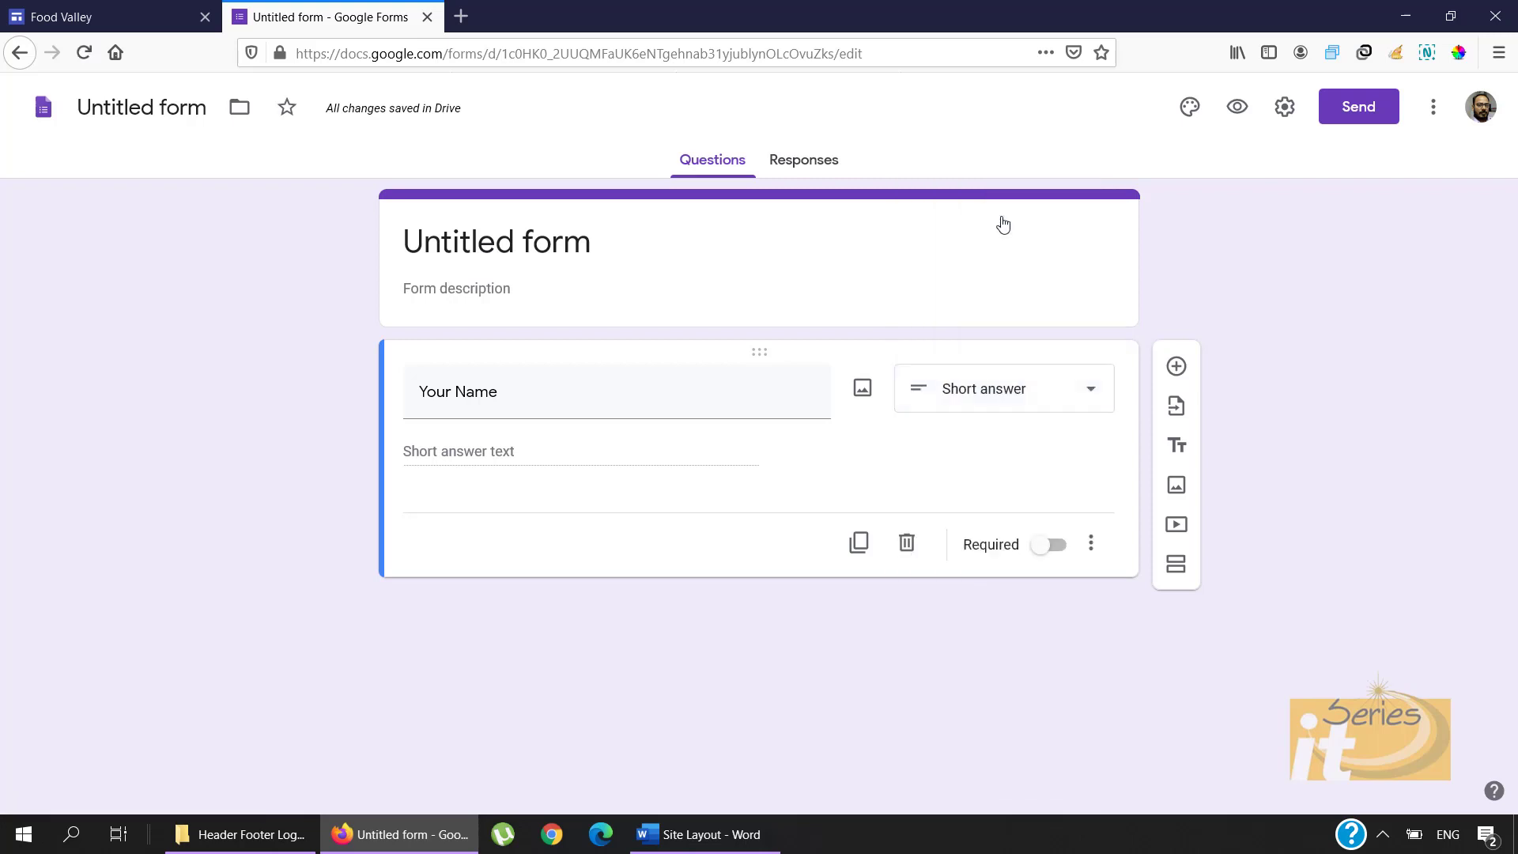
pyautogui.click(660, 399)
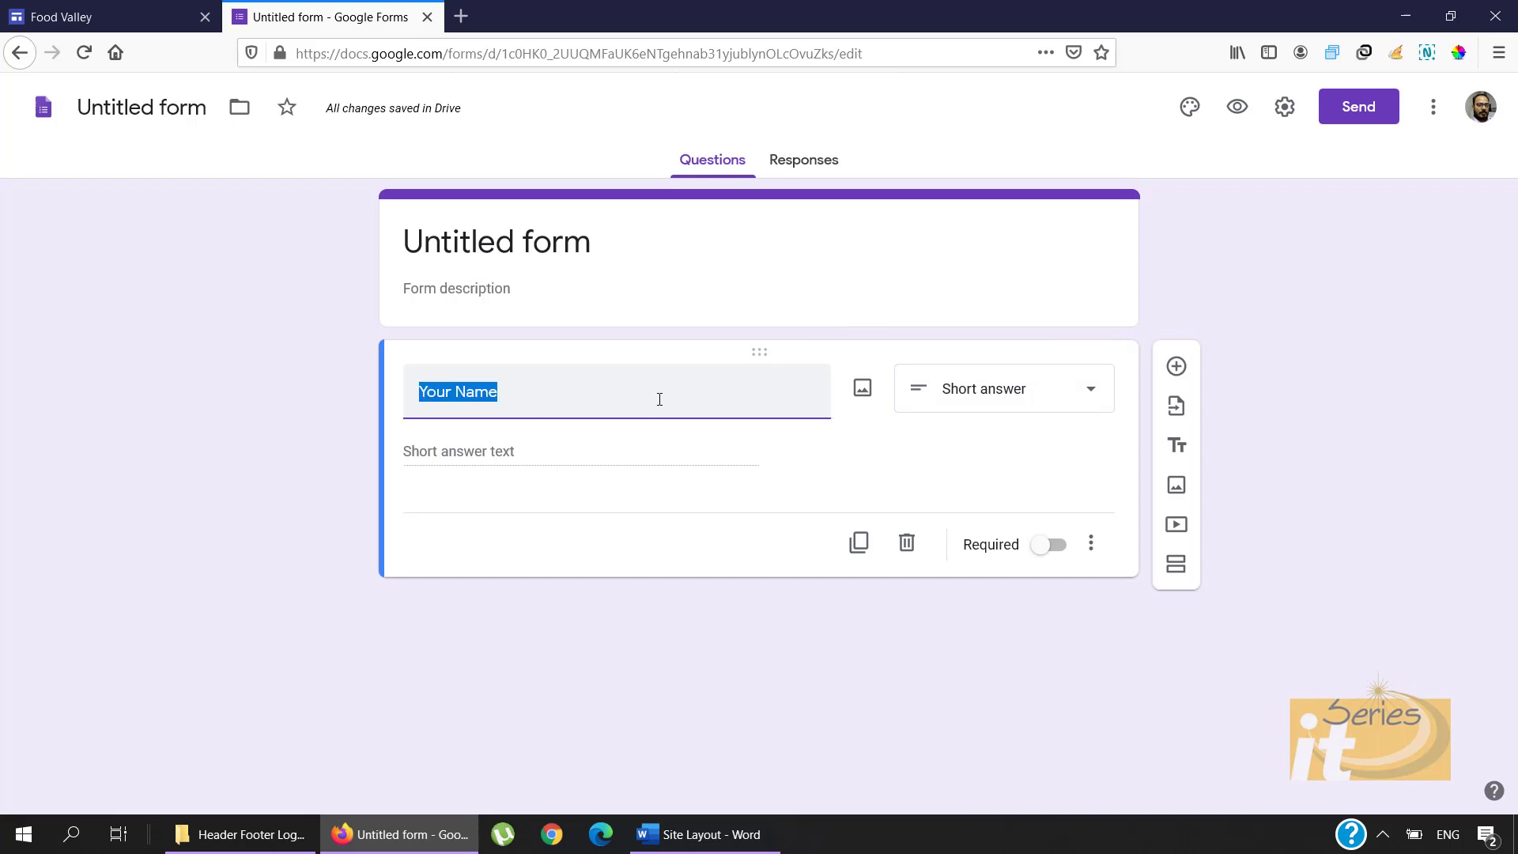
pyautogui.click(1056, 553)
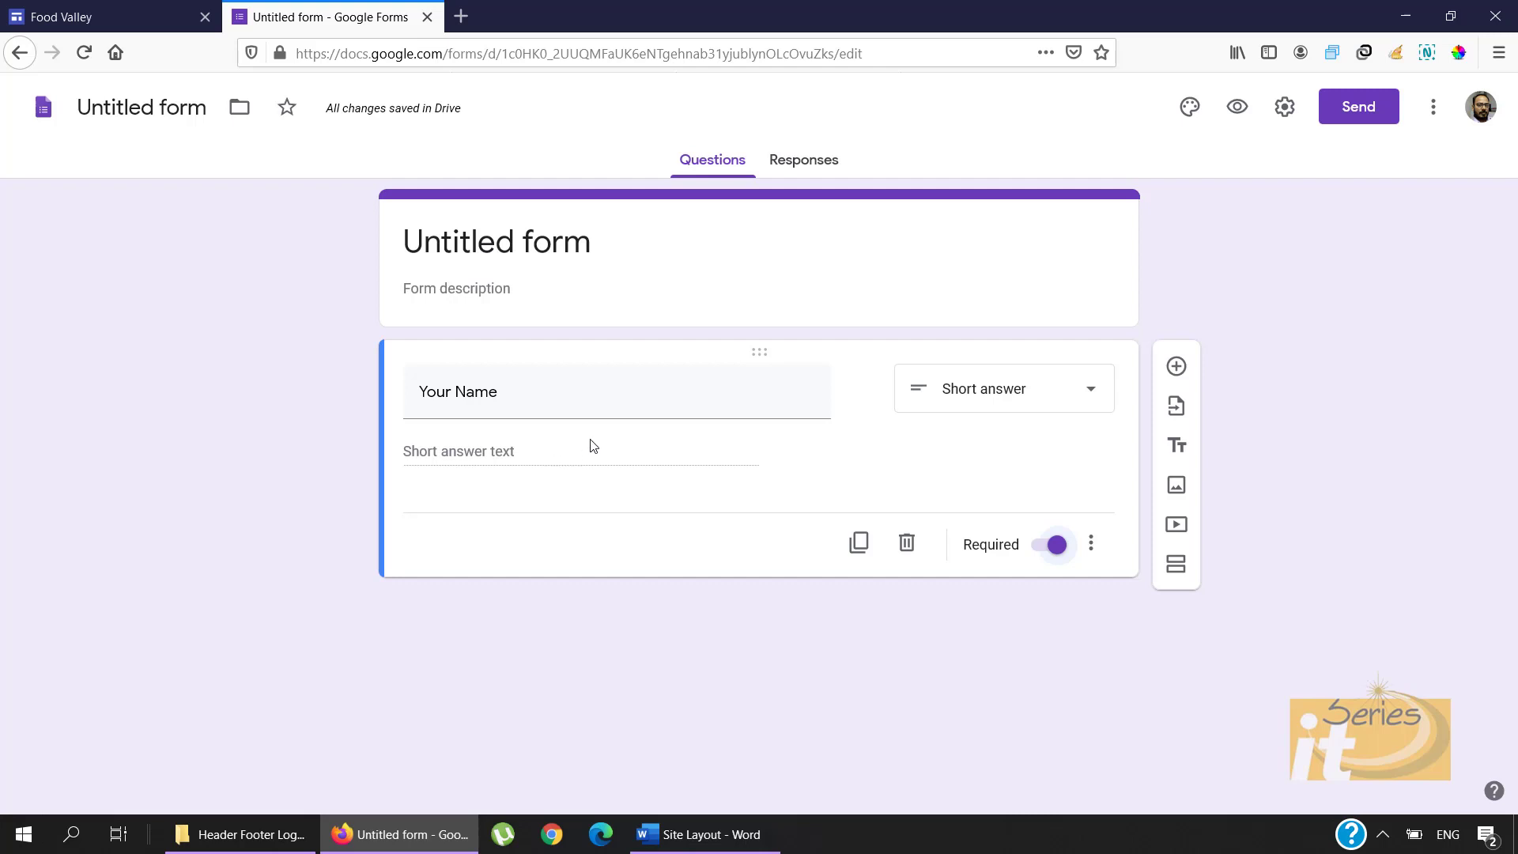
# Step: Add a second question titled "Mobile Number" and make it required
pyautogui.click(1177, 367)
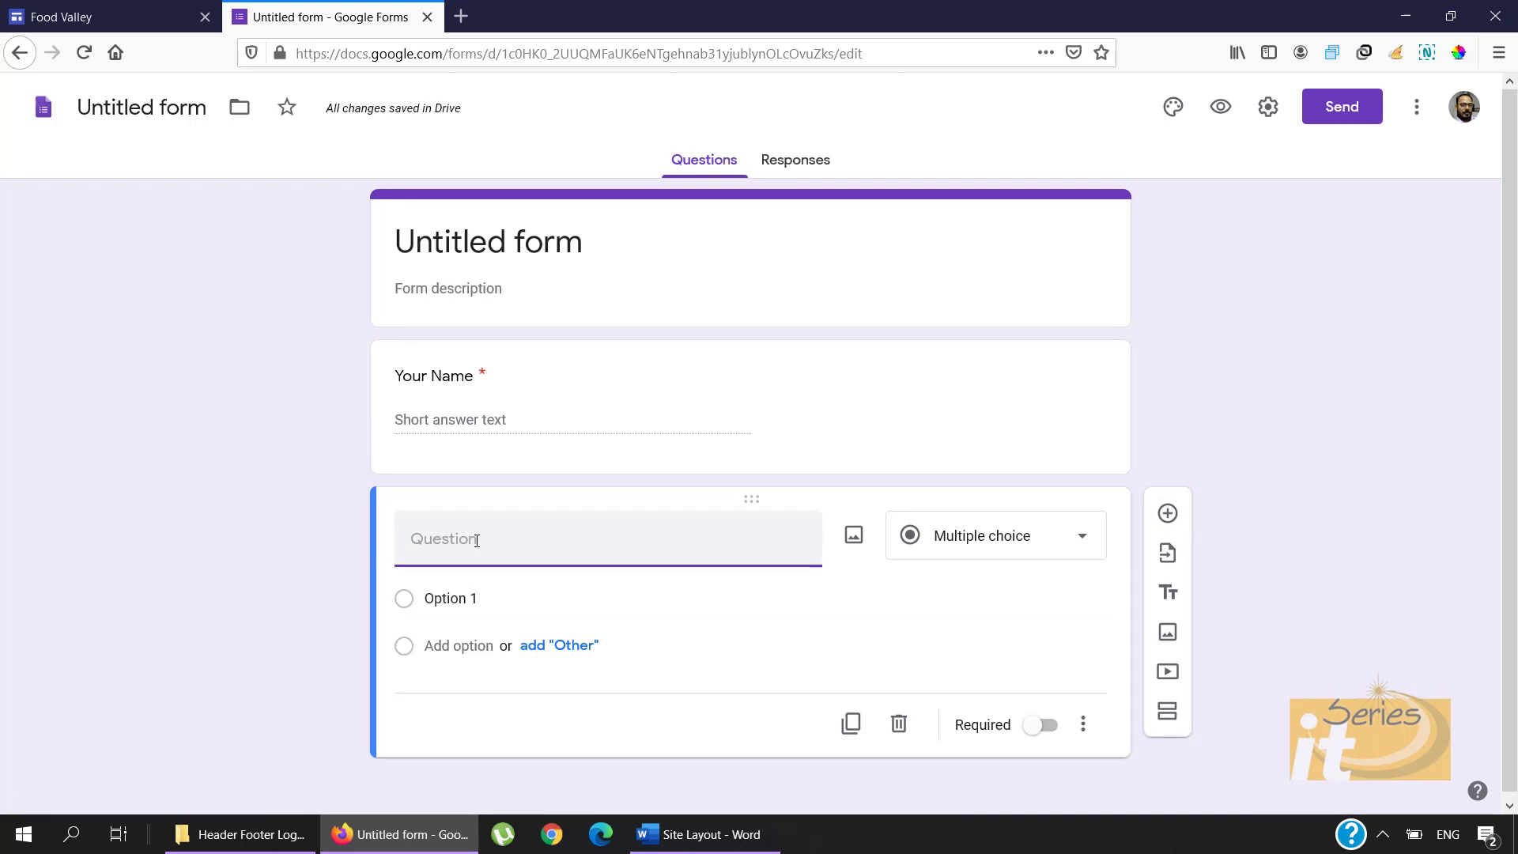
pyautogui.write('Mobile')
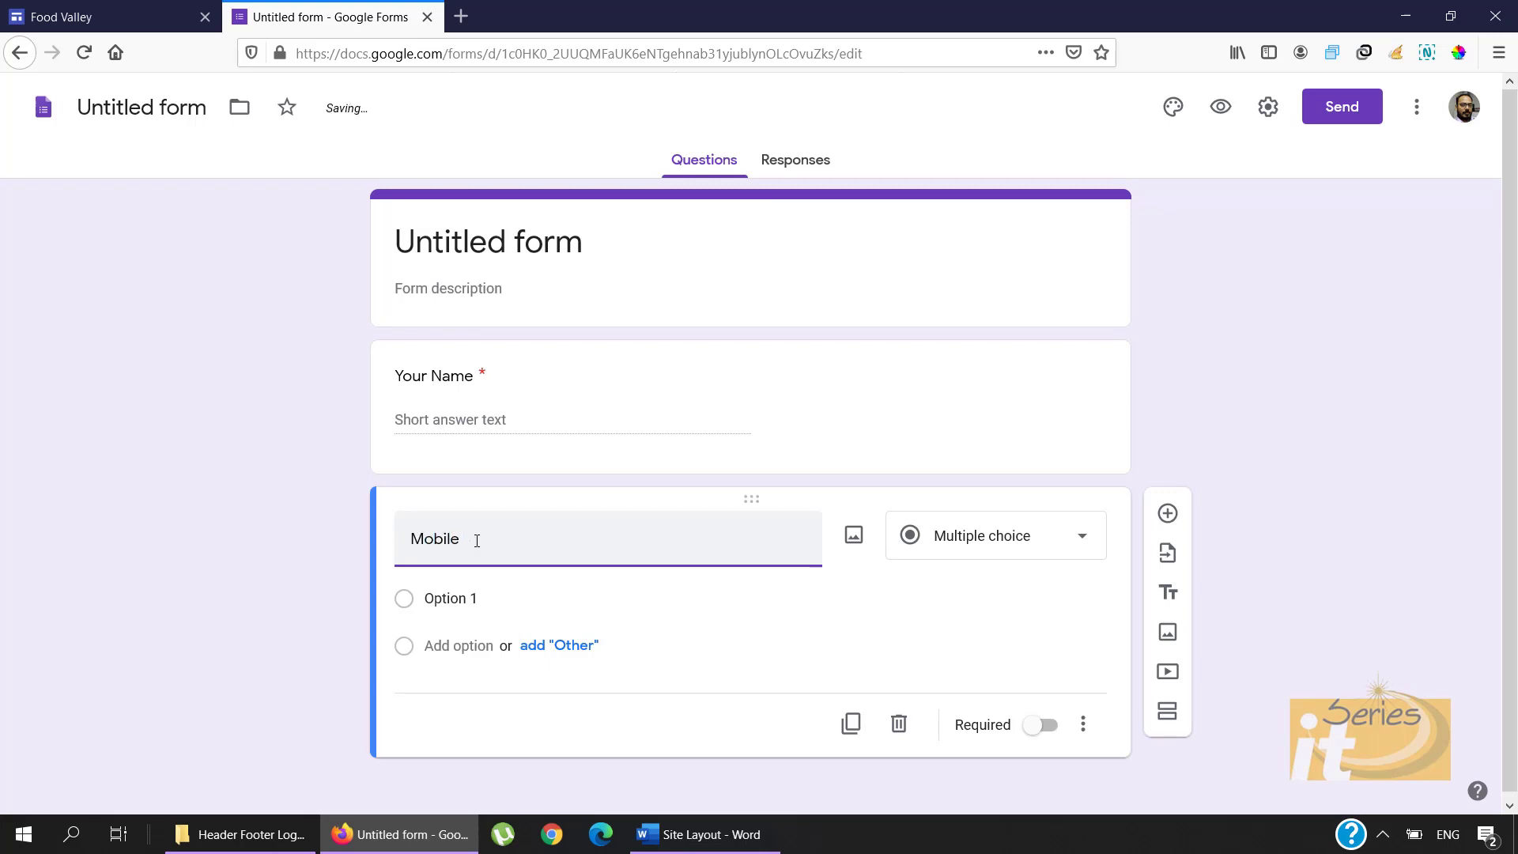
pyautogui.write(' Number')
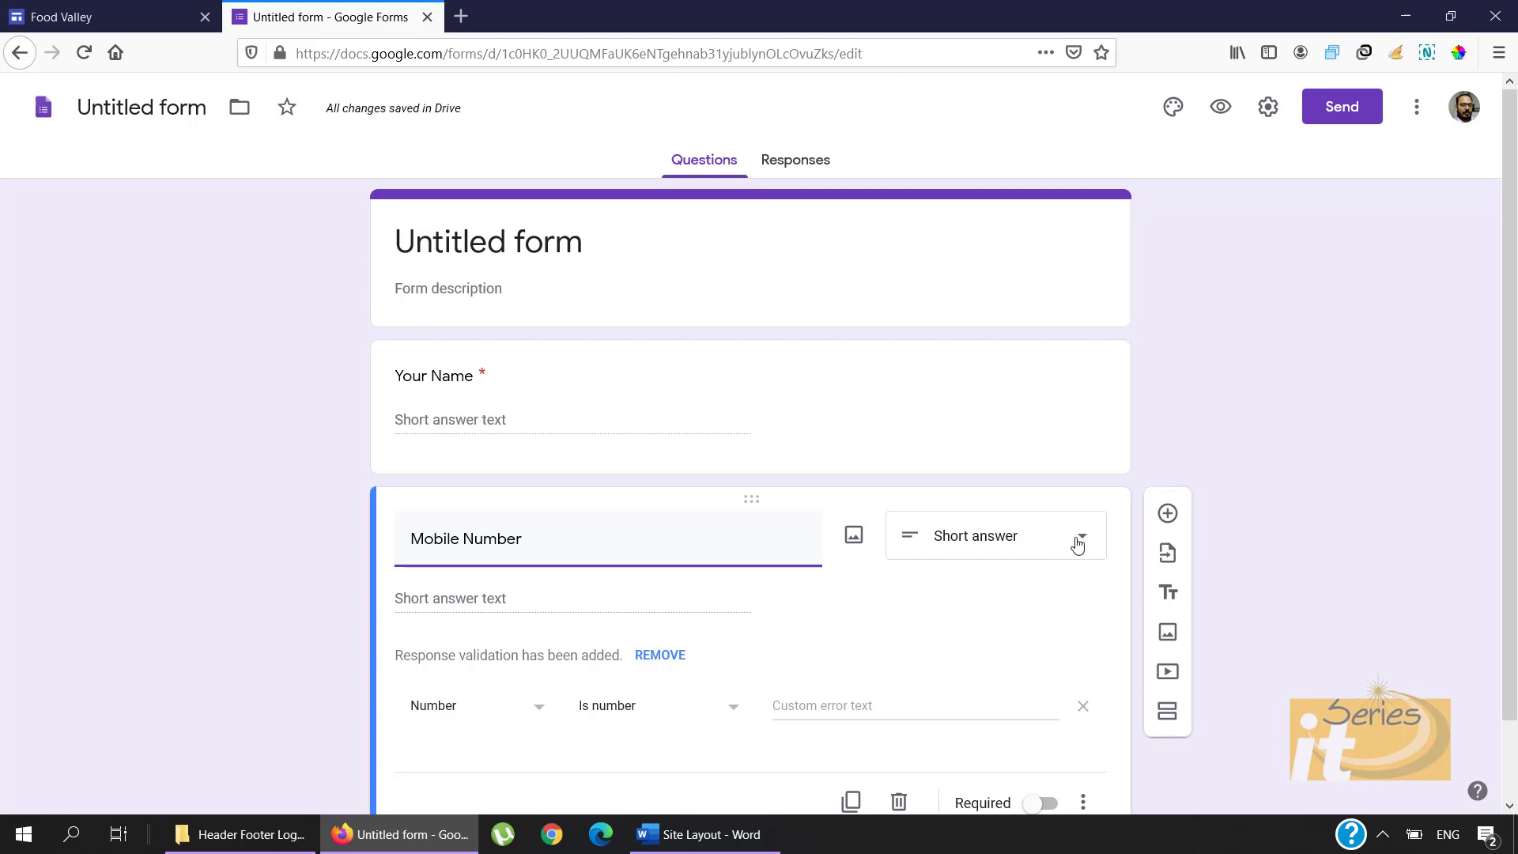
pyautogui.scroll(-2, 1077, 544)
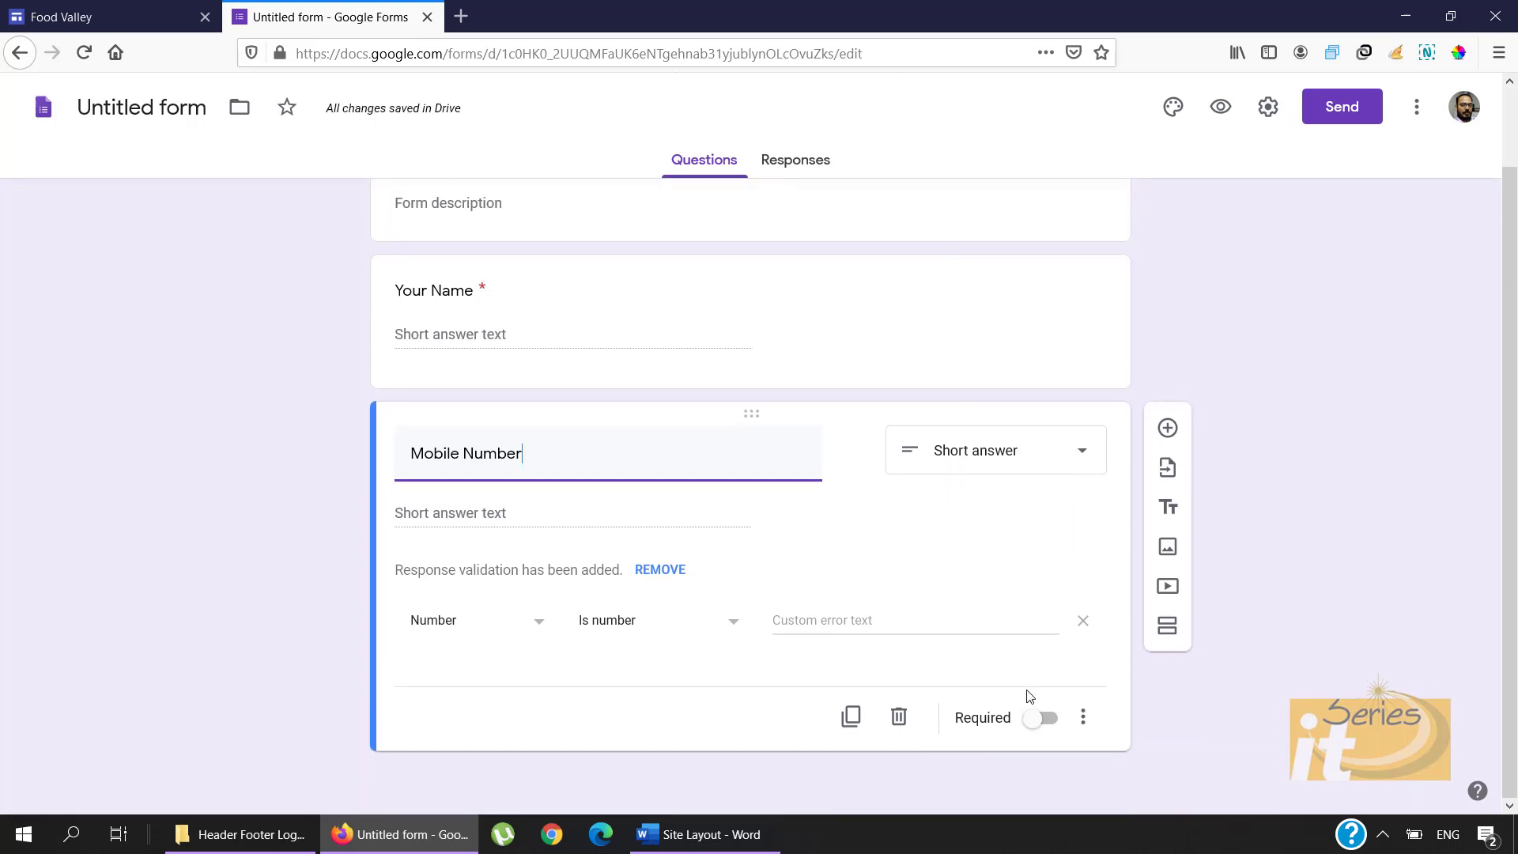
pyautogui.click(1033, 723)
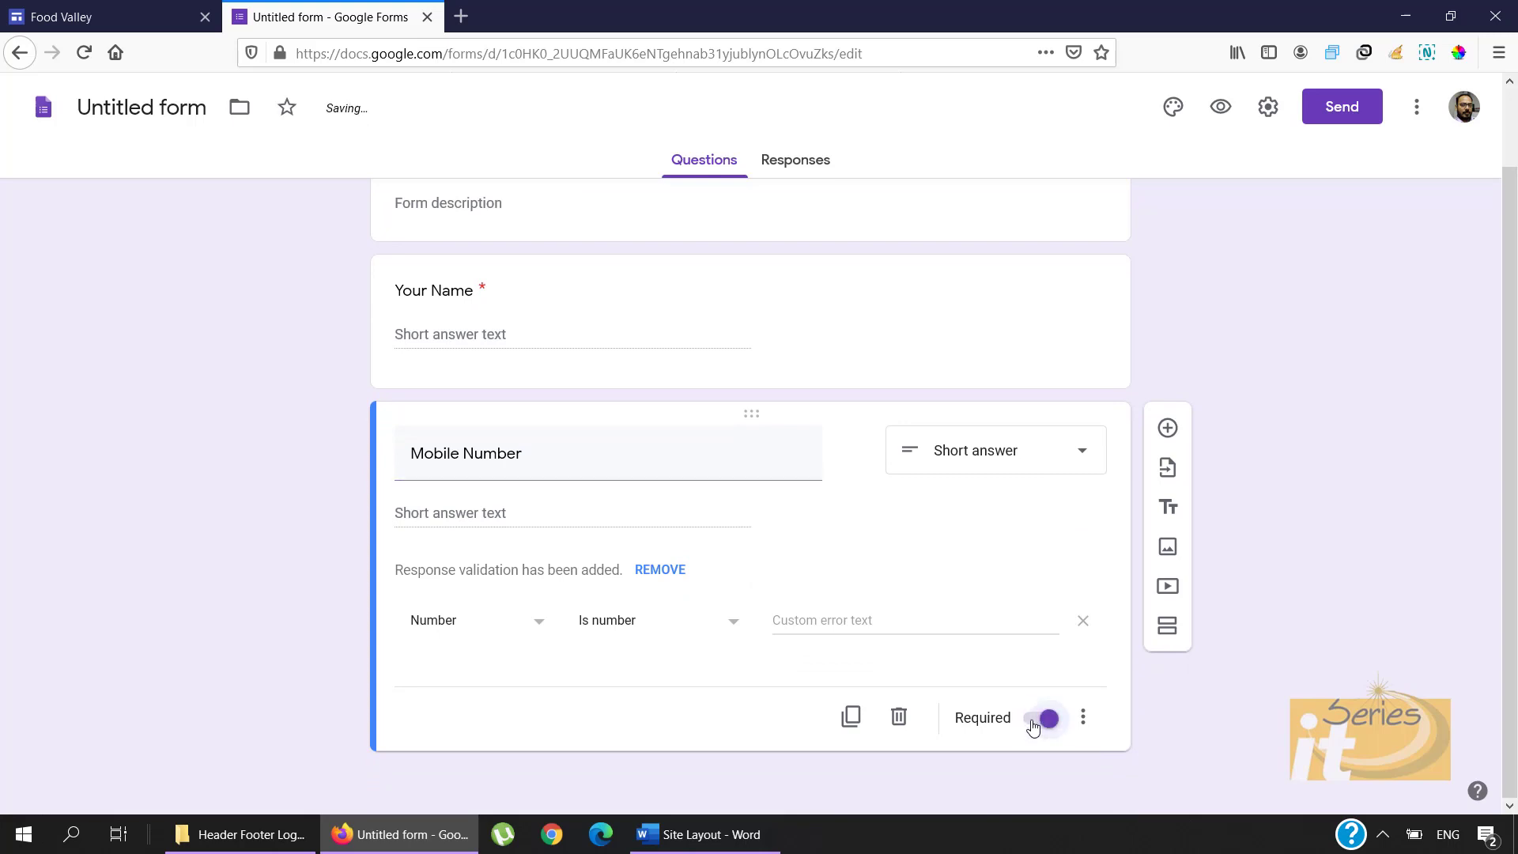
# Step: Add a third question titled "Email", set it to Short answer and make it required
pyautogui.click(1169, 429)
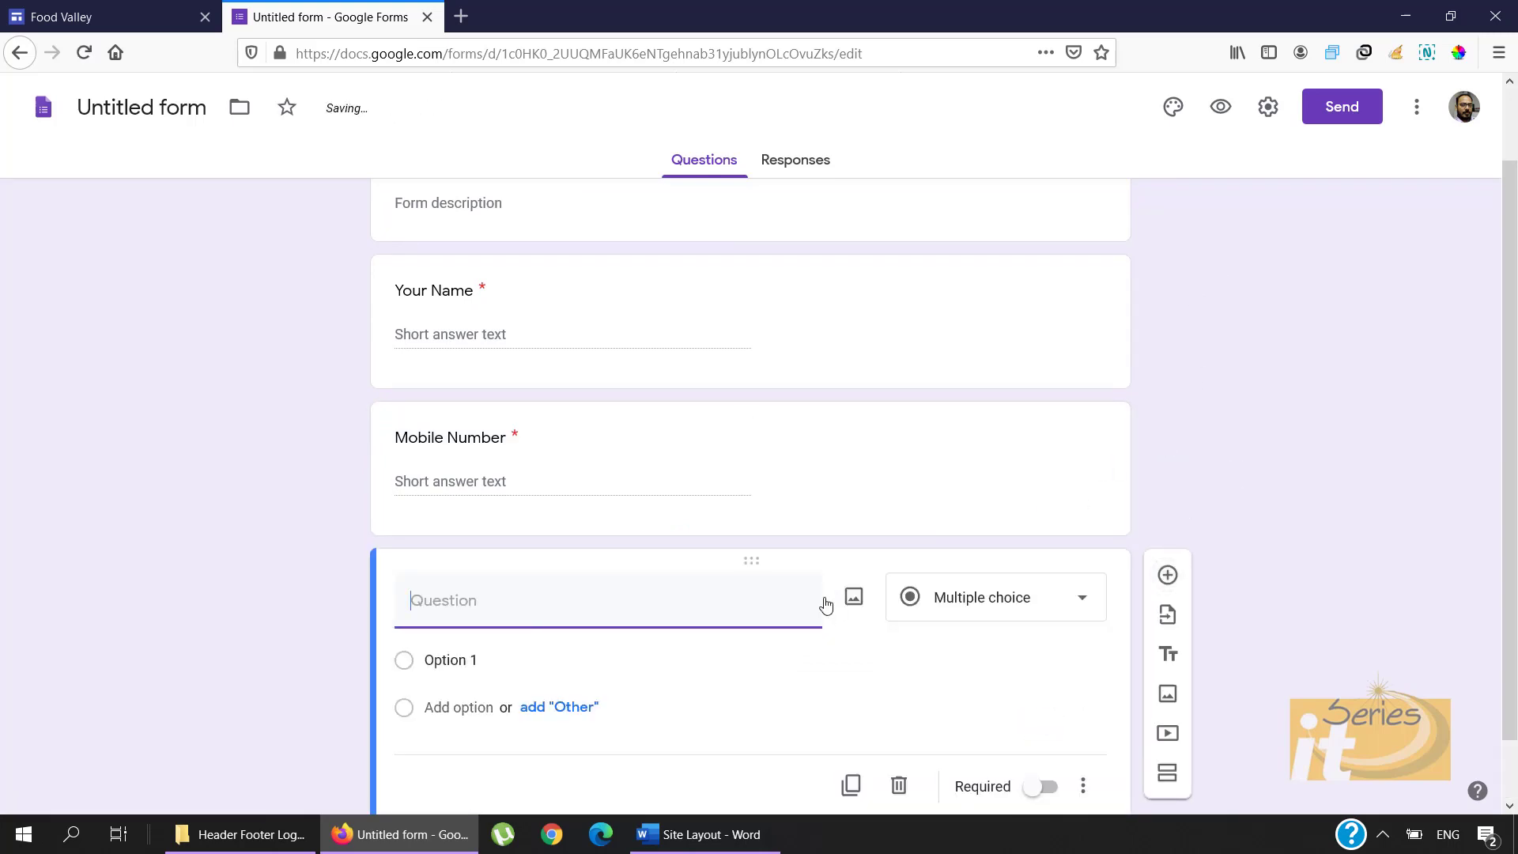
pyautogui.write('Email')
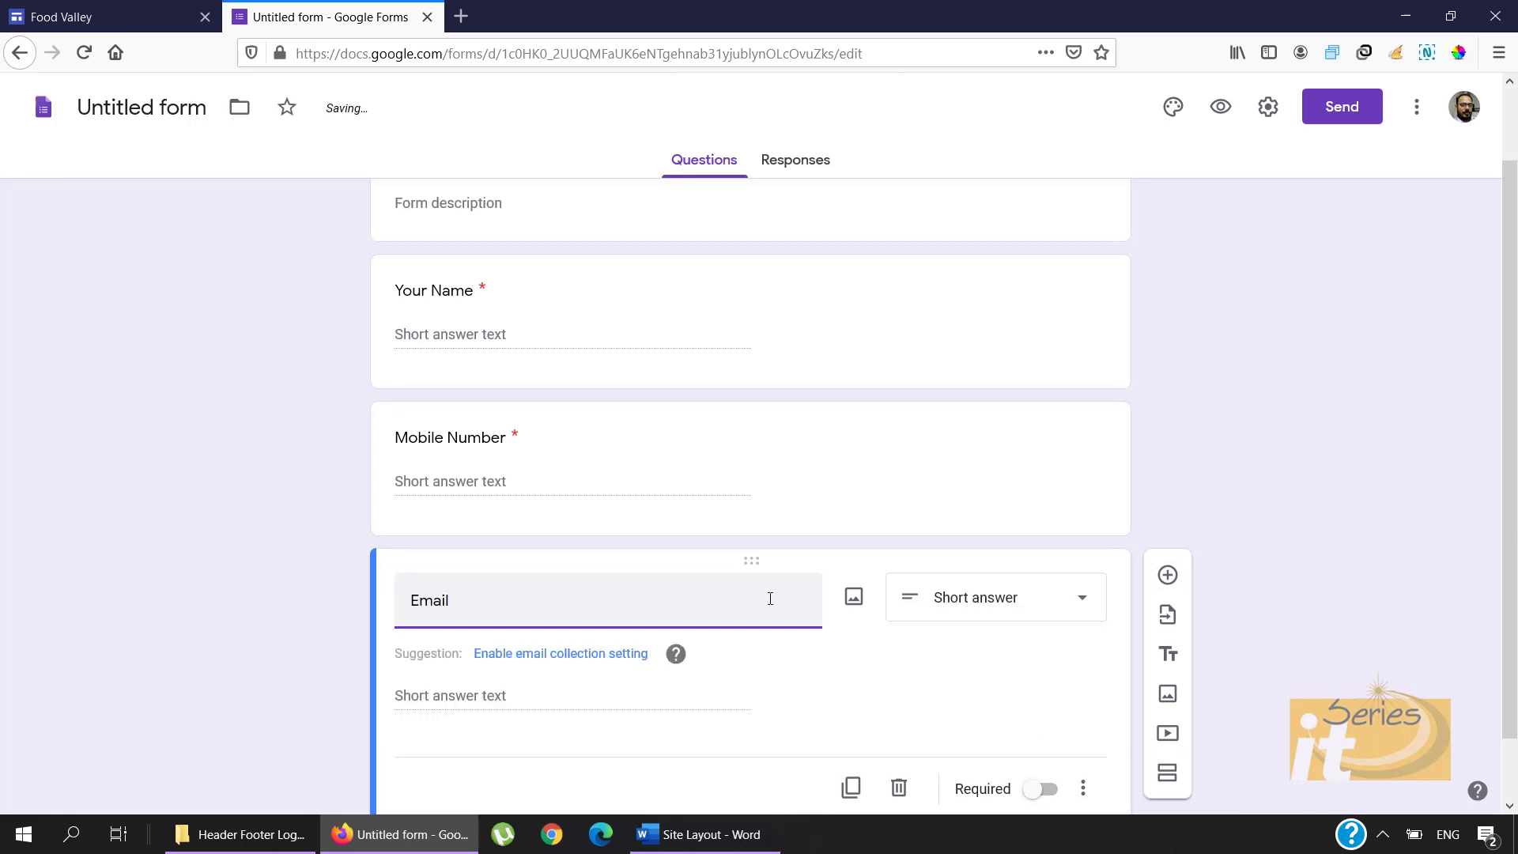
pyautogui.scroll(-1, 1001, 472)
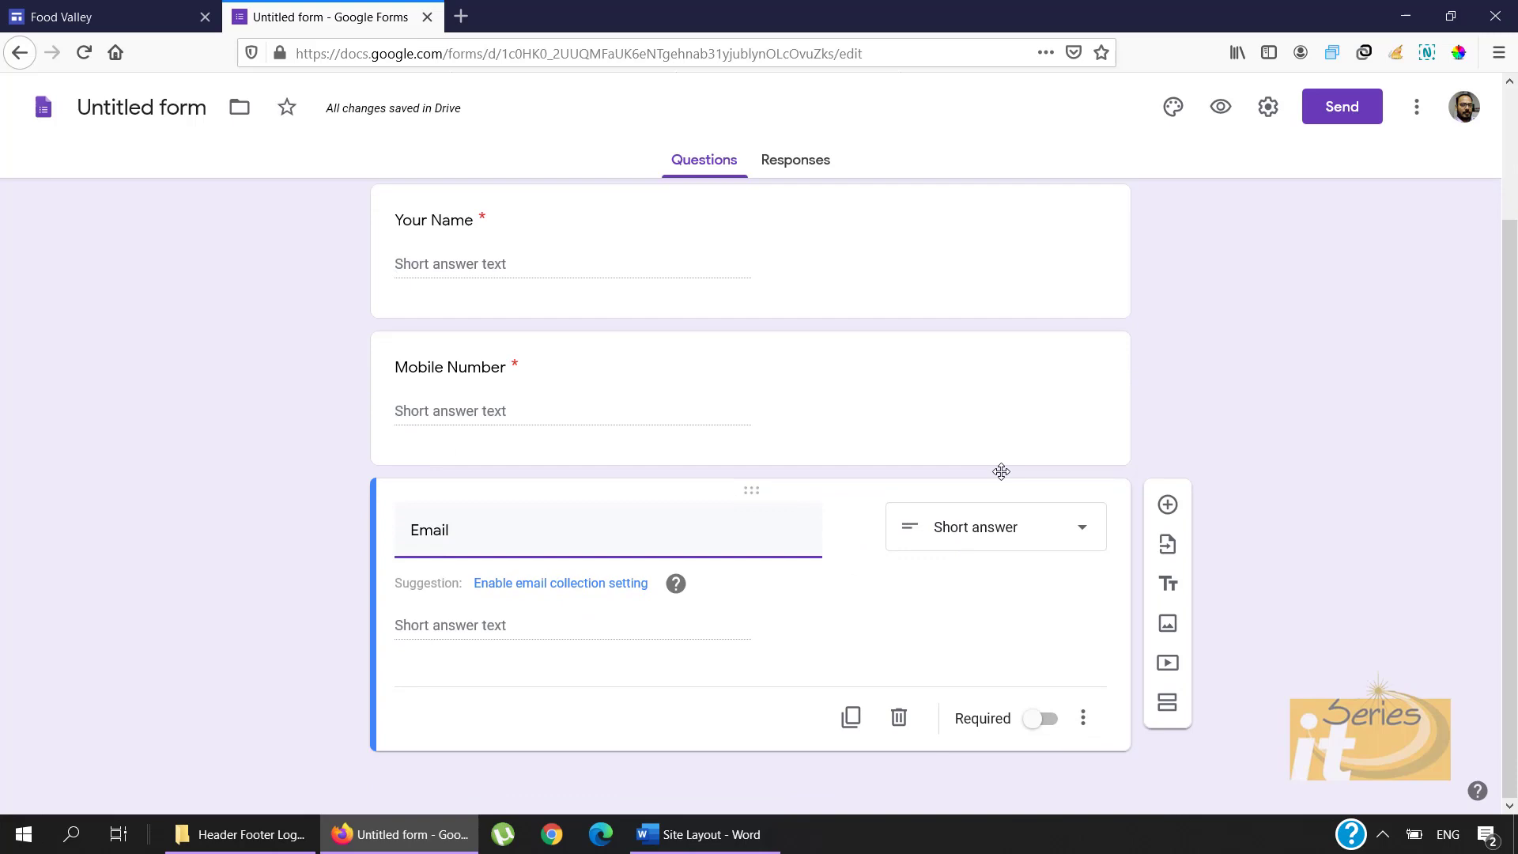
pyautogui.click(1050, 531)
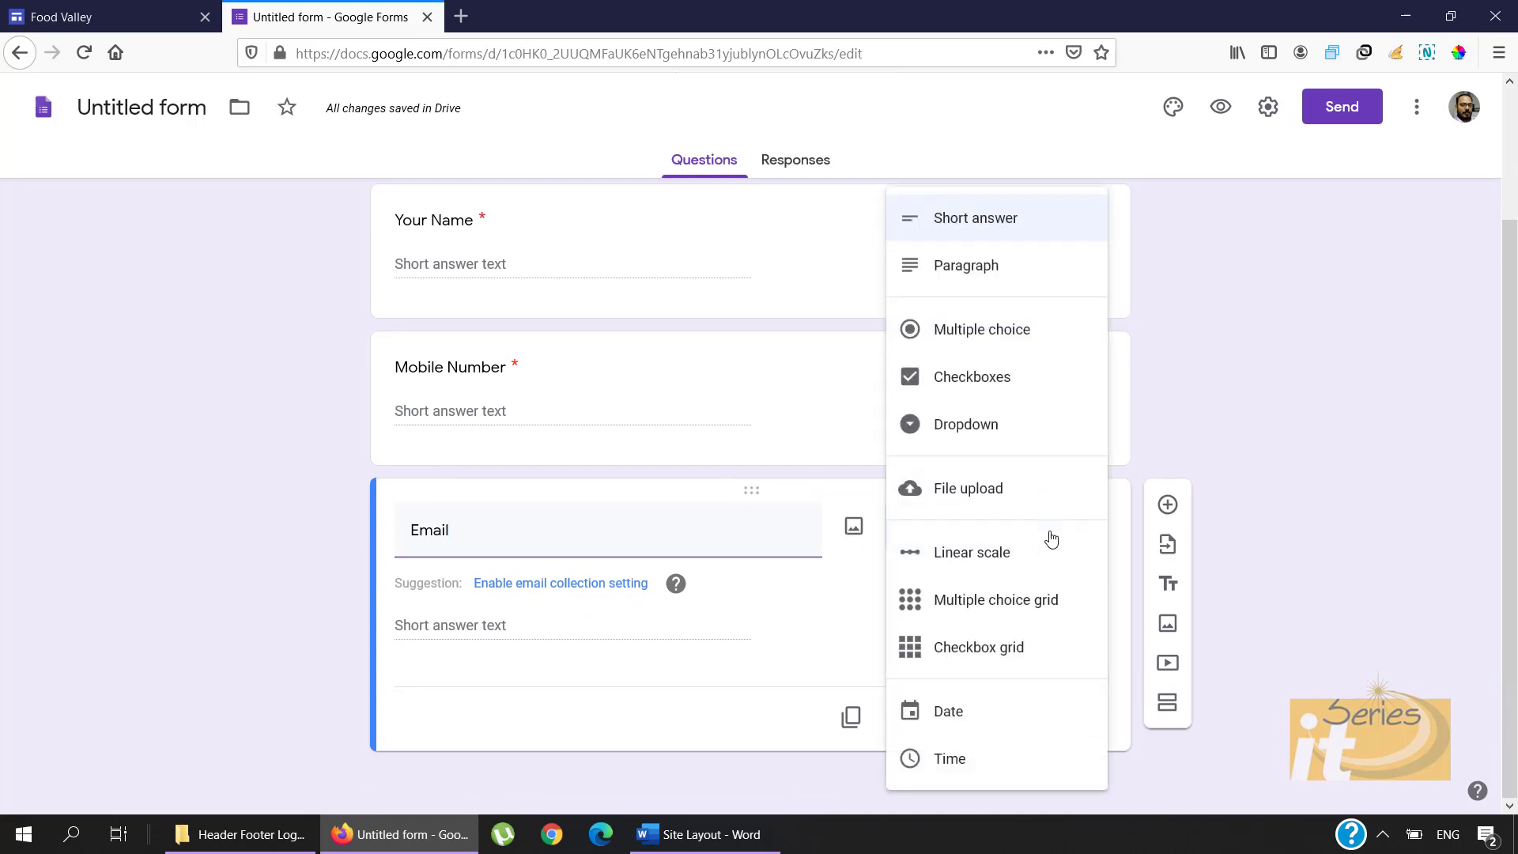
pyautogui.click(1016, 221)
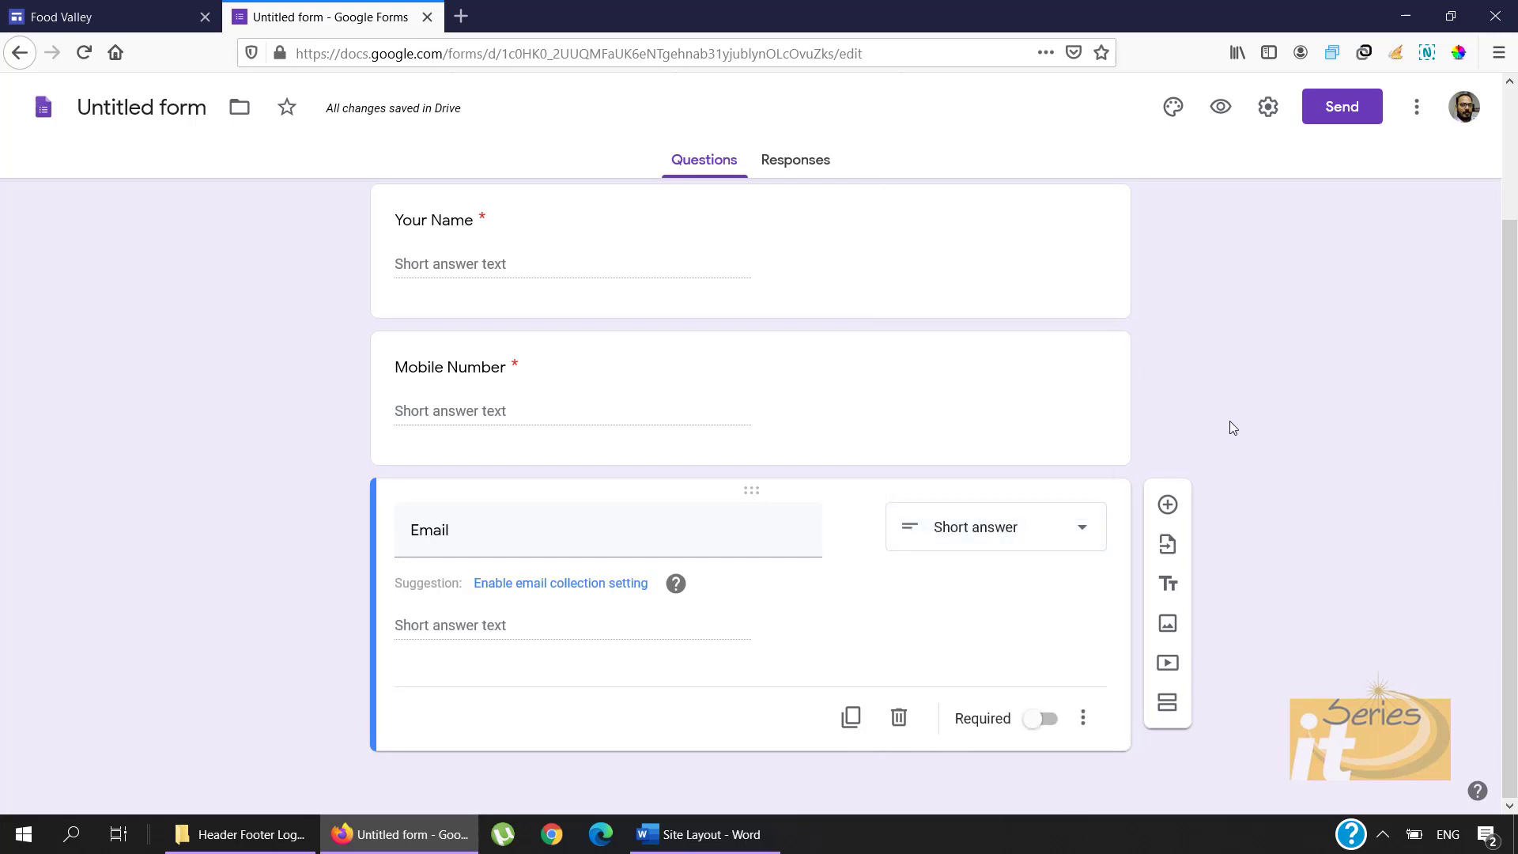
pyautogui.click(1036, 717)
# Step: Add a fourth question titled "Comment/Message", make it required, and set its answer type to Paragraph
pyautogui.click(1168, 505)
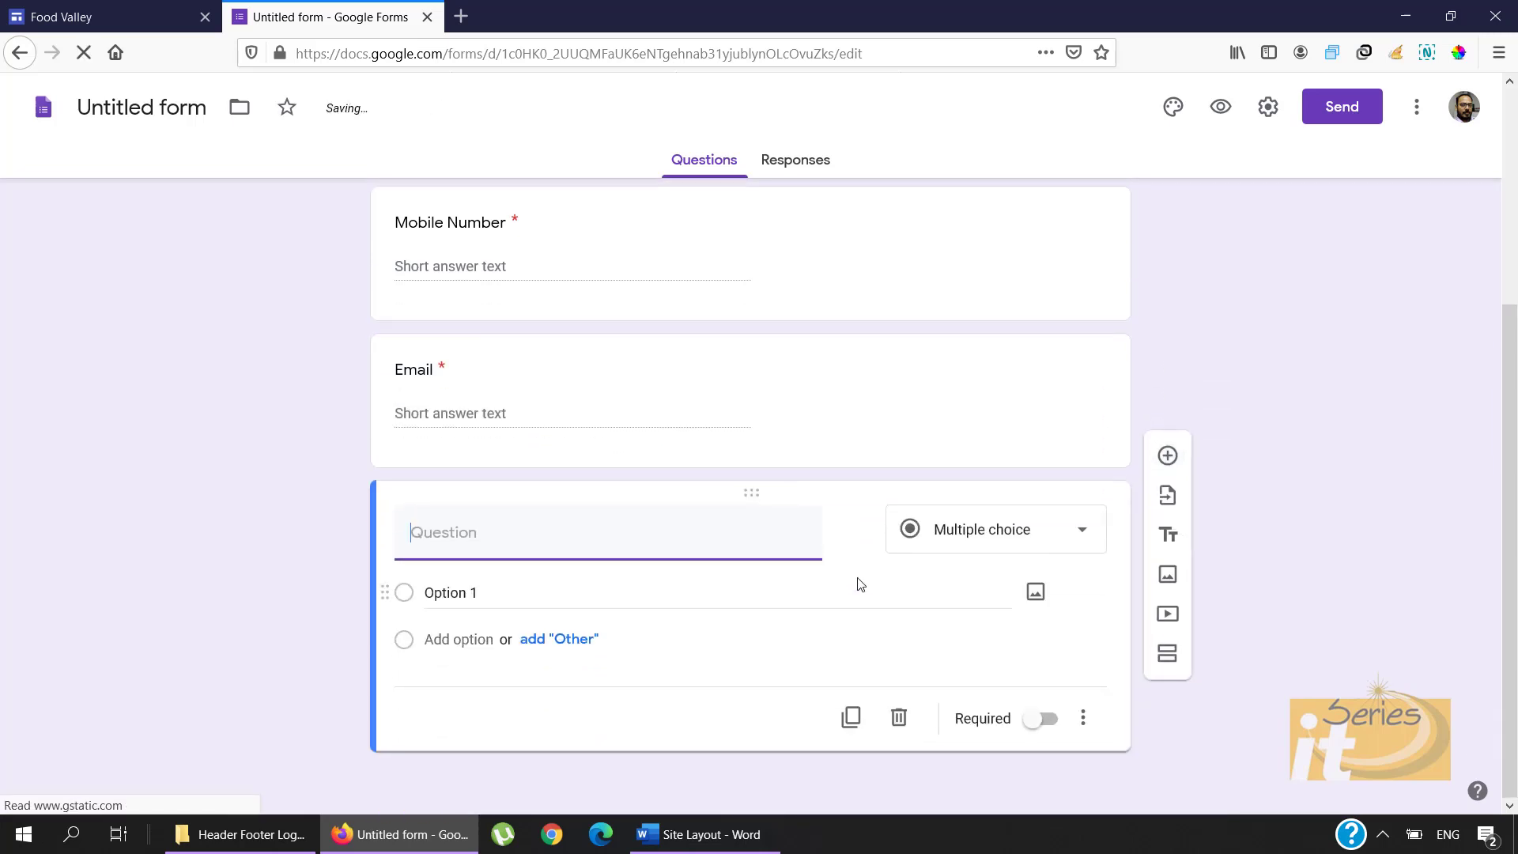
pyautogui.write('Comme')
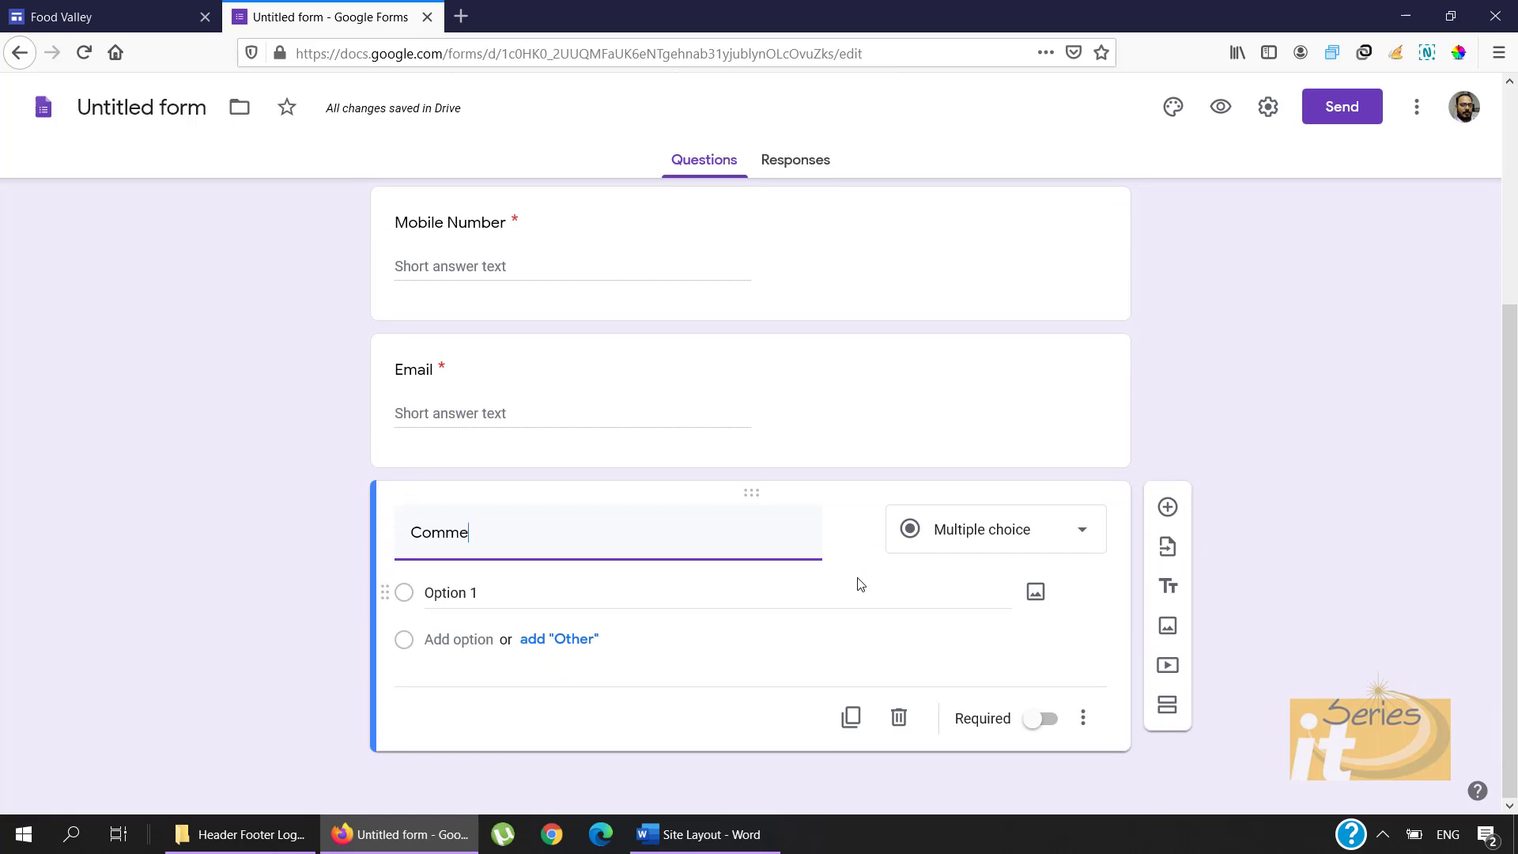
pyautogui.write('nt/Message')
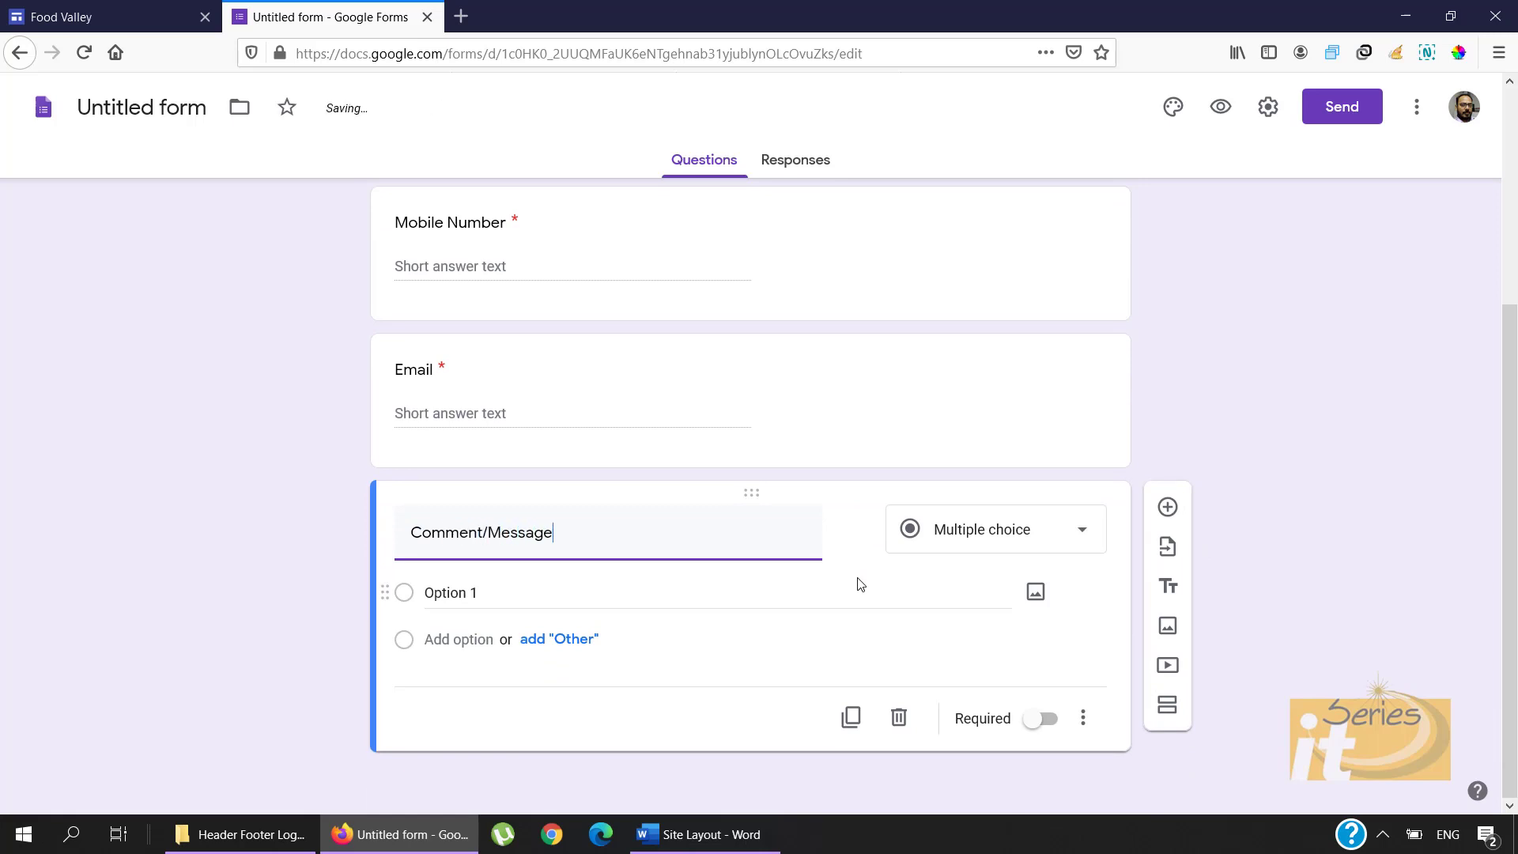
pyautogui.click(1043, 723)
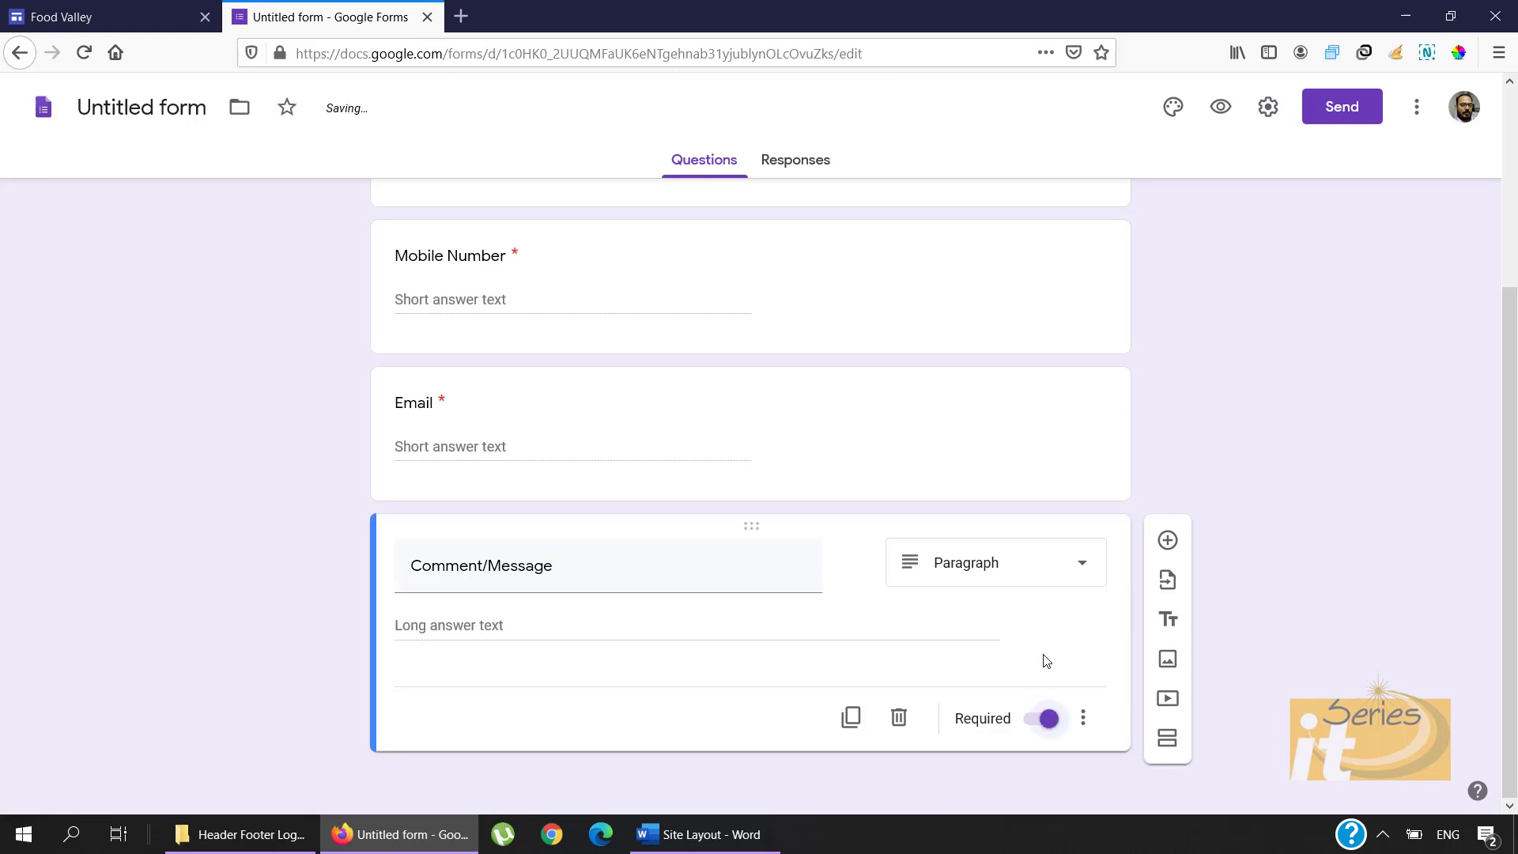
pyautogui.click(1077, 576)
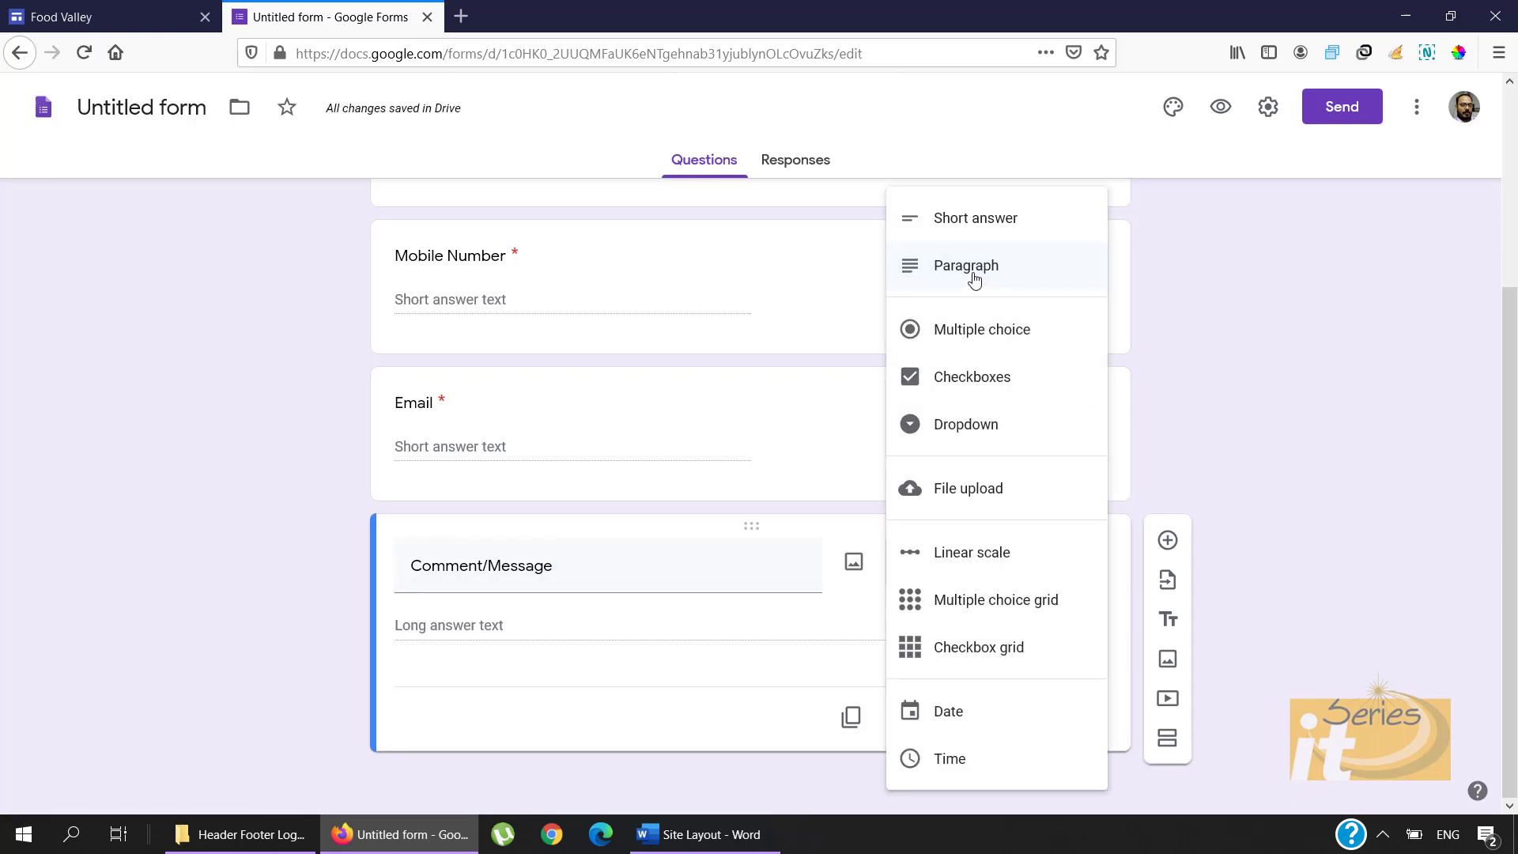
pyautogui.click(980, 279)
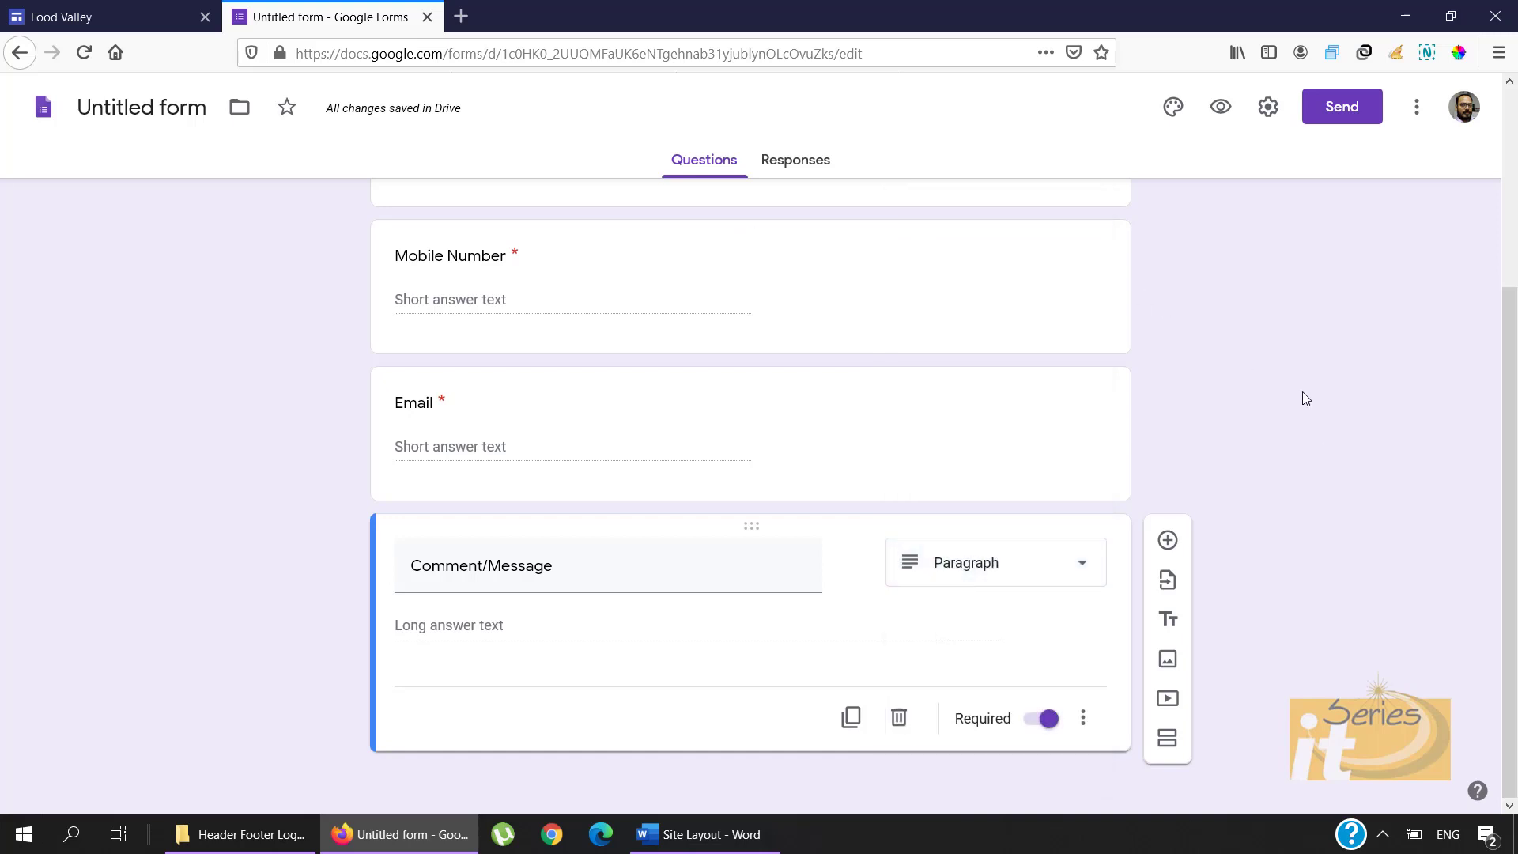
# Step: Open the form's theme options, then switch to the Food Valley site and copy the color code of the yellow line under the Contact Us heading
pyautogui.scroll(3, 1258, 388)
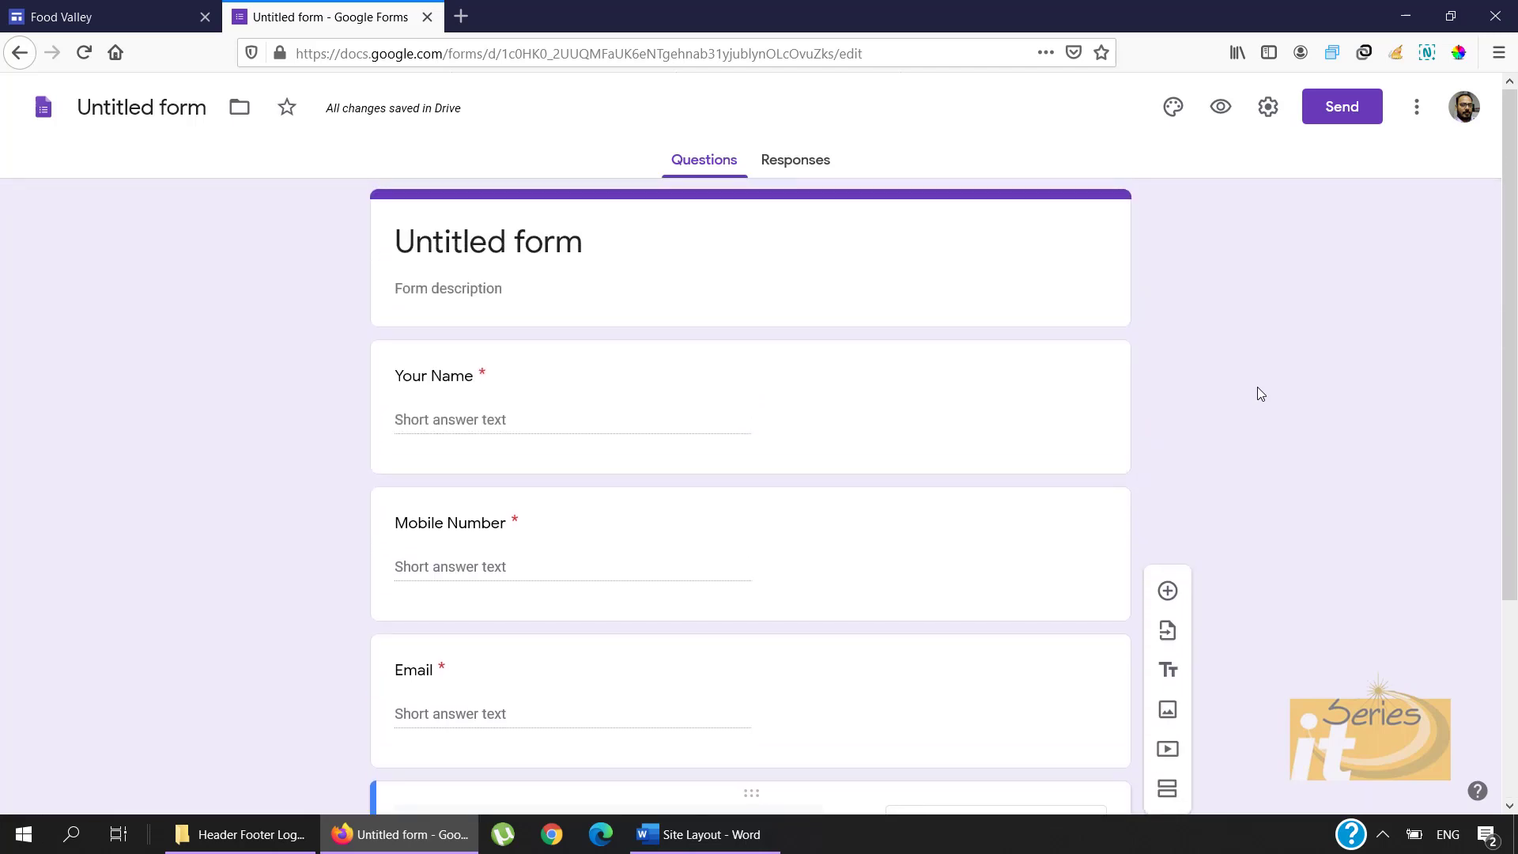
pyautogui.click(1174, 108)
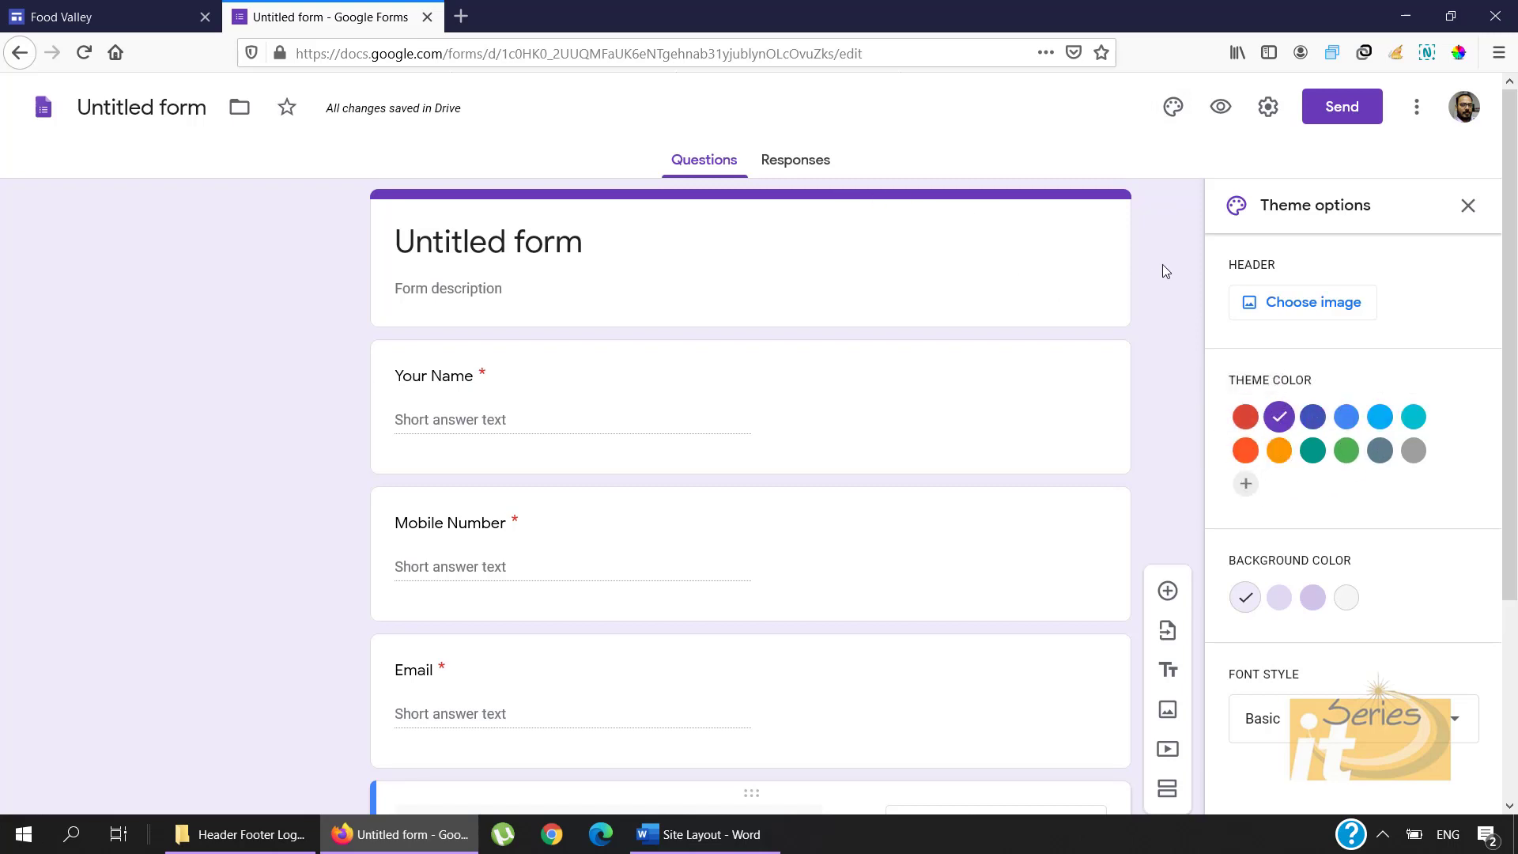
pyautogui.click(101, 11)
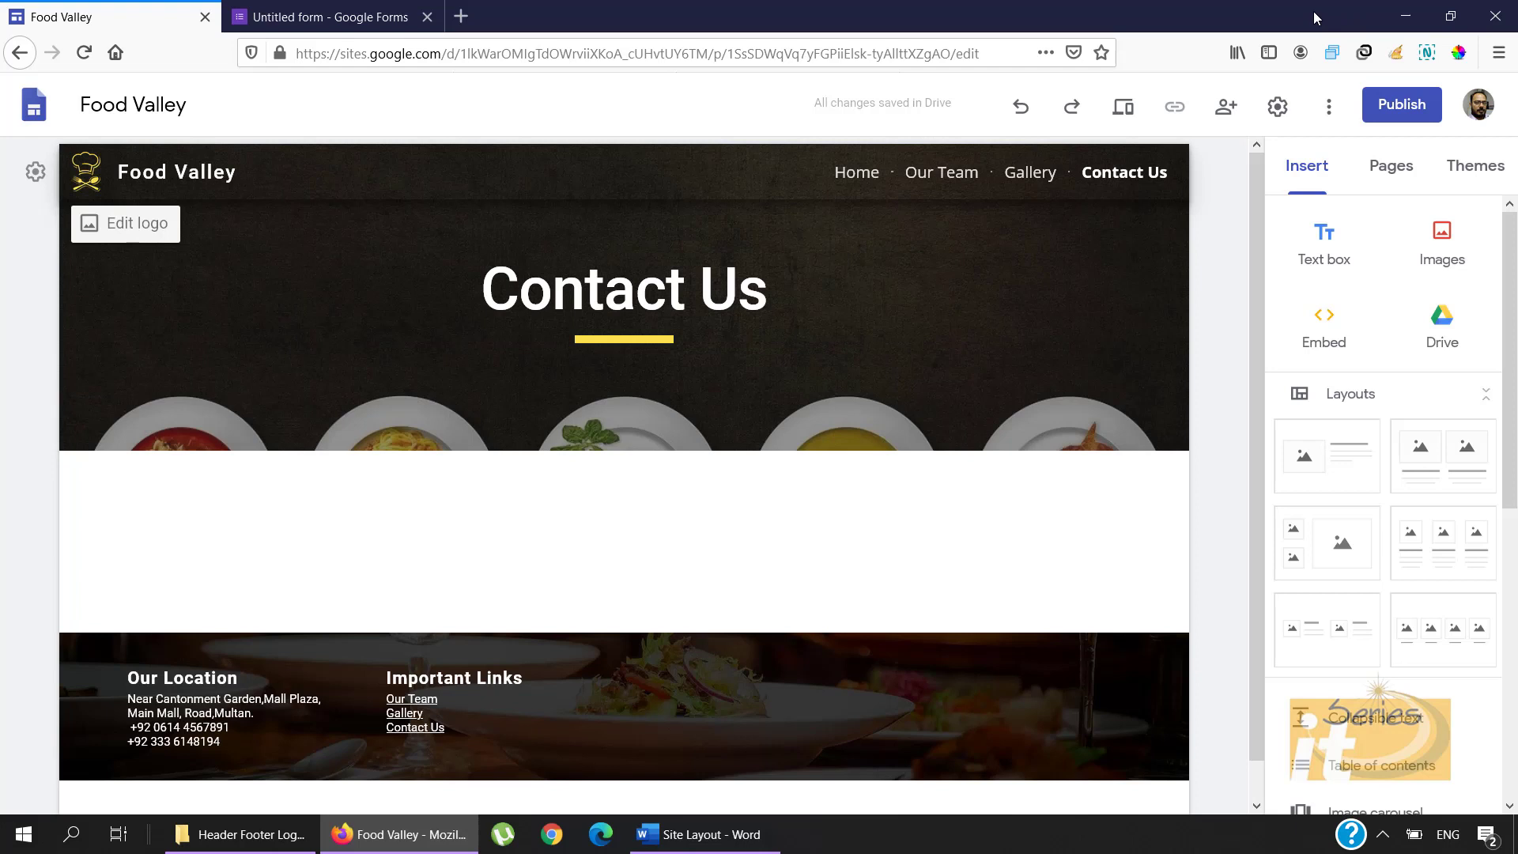
pyautogui.click(1459, 54)
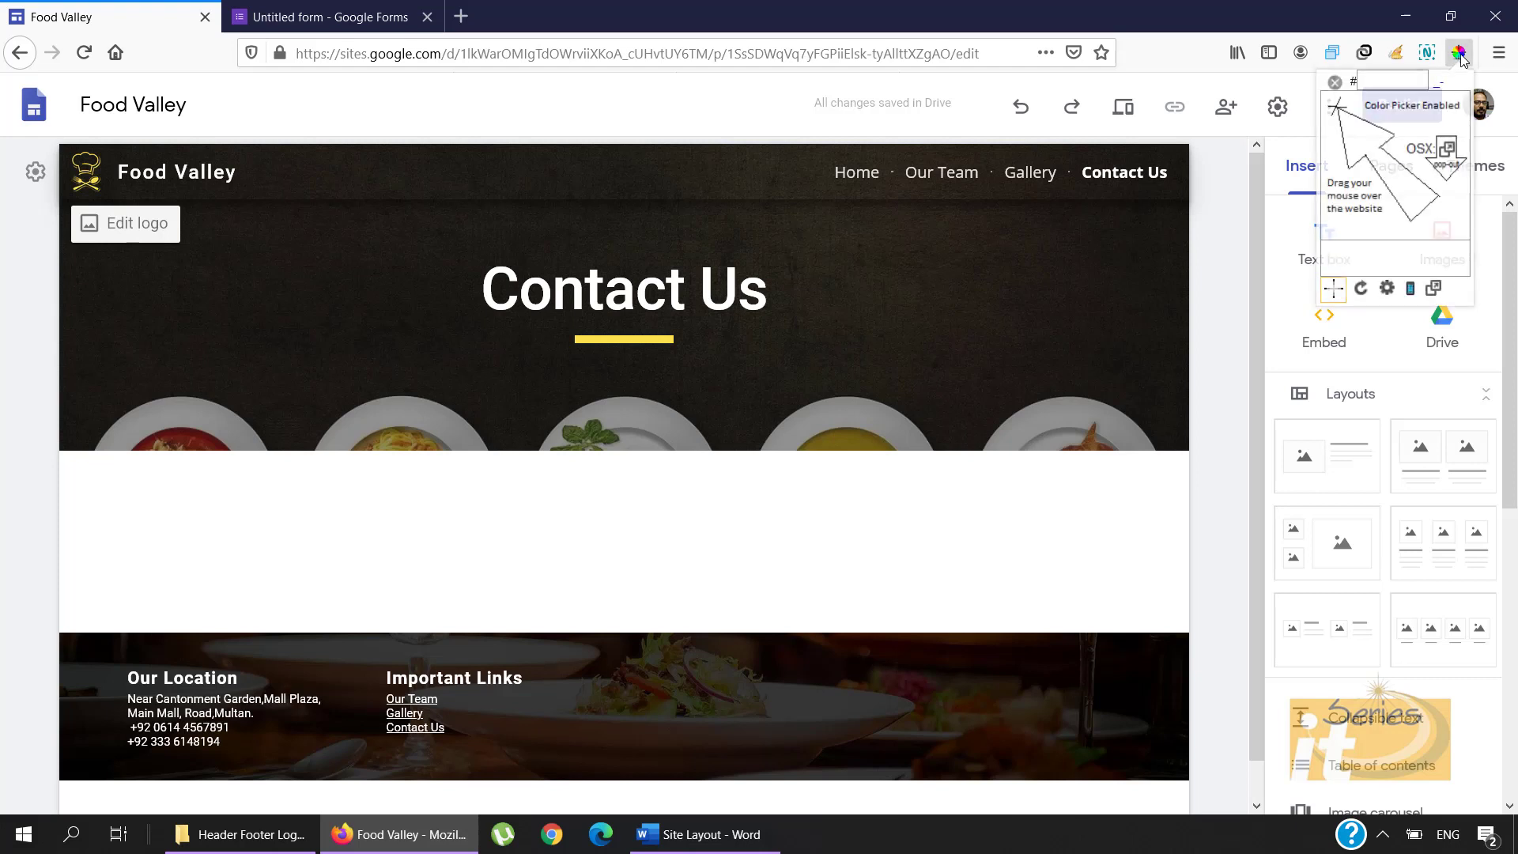
pyautogui.click(652, 339)
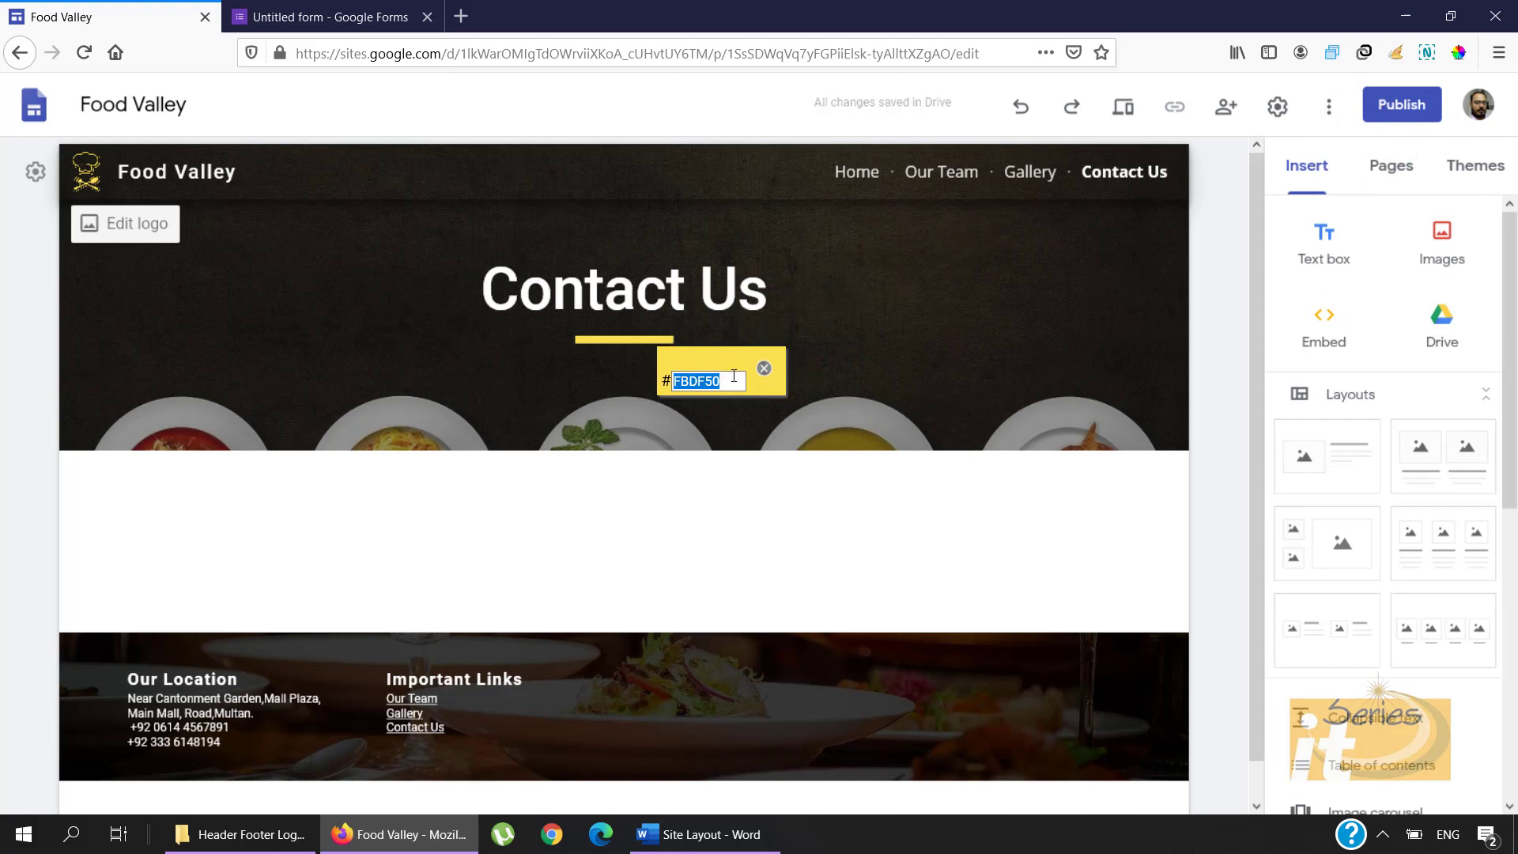
pyautogui.moveTo(734, 377); pyautogui.dragTo(641, 381)
pyautogui.click(764, 368)
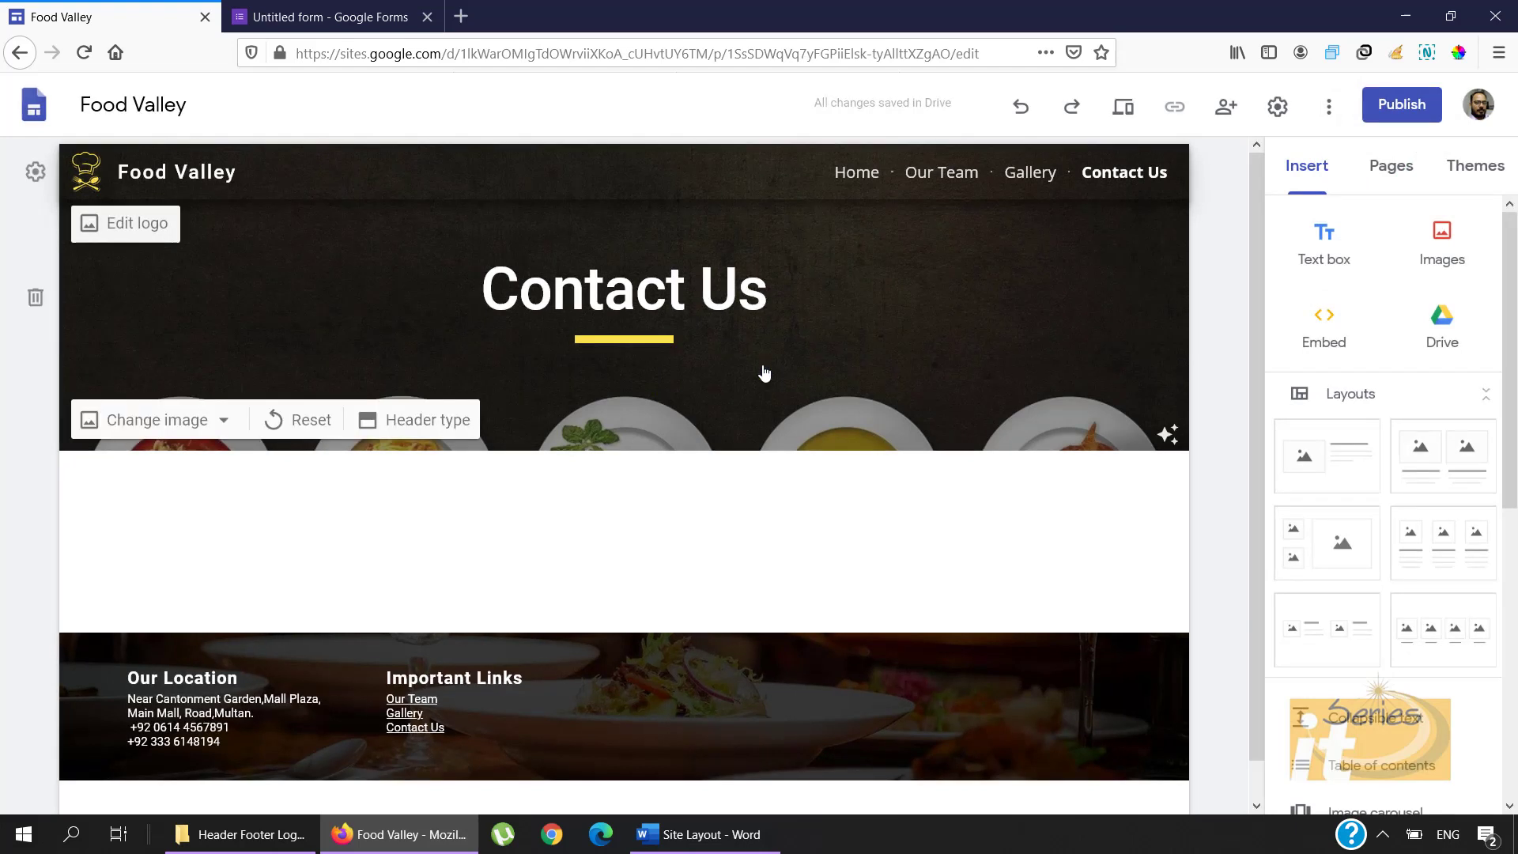
# Step: Return to the form and add #FBDF50 as its custom theme color
pyautogui.click(308, 23)
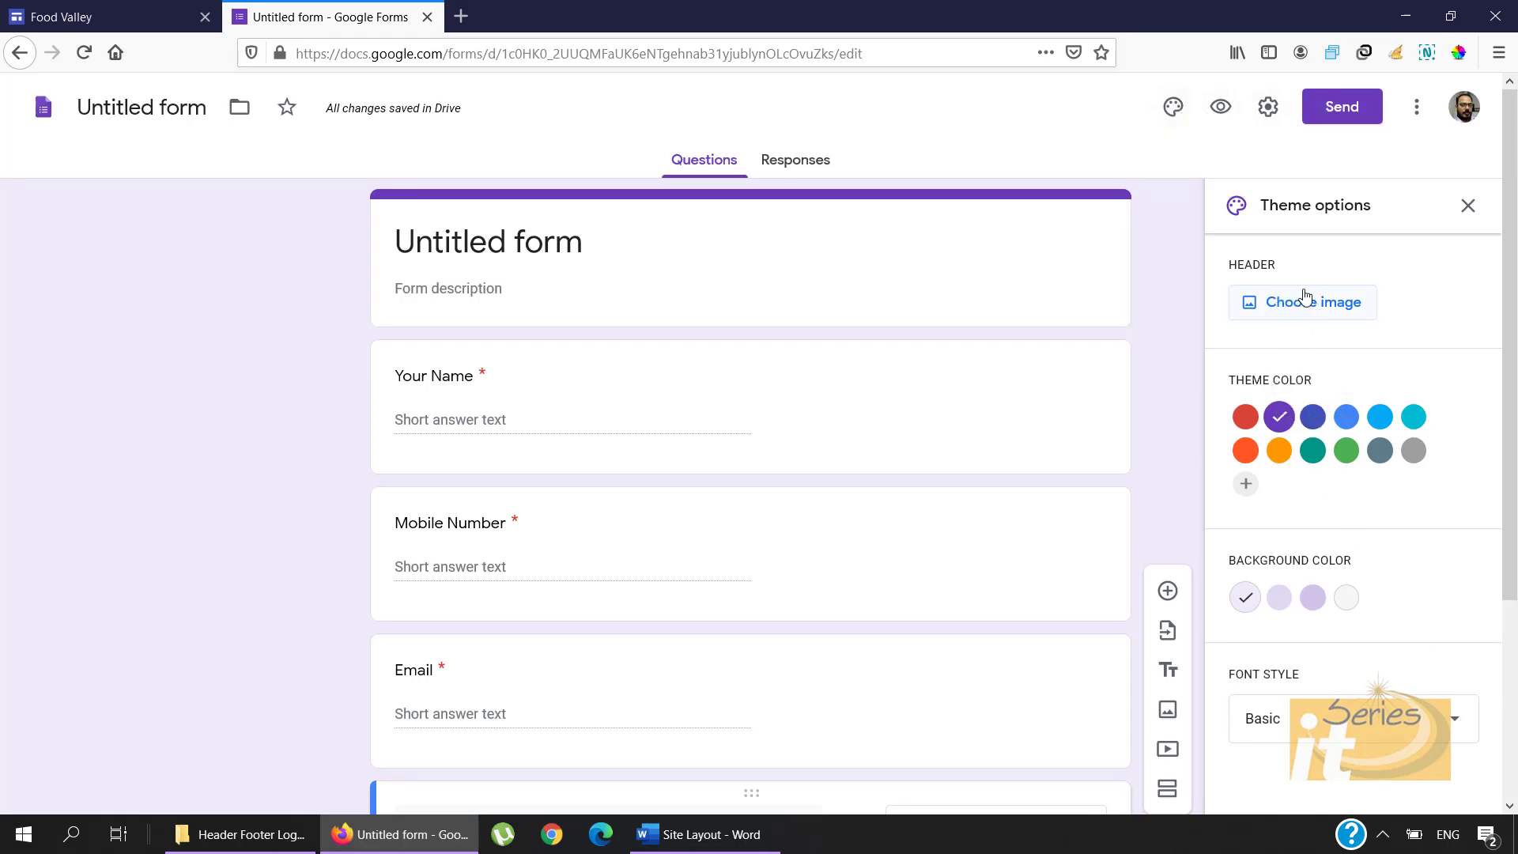
pyautogui.click(1245, 485)
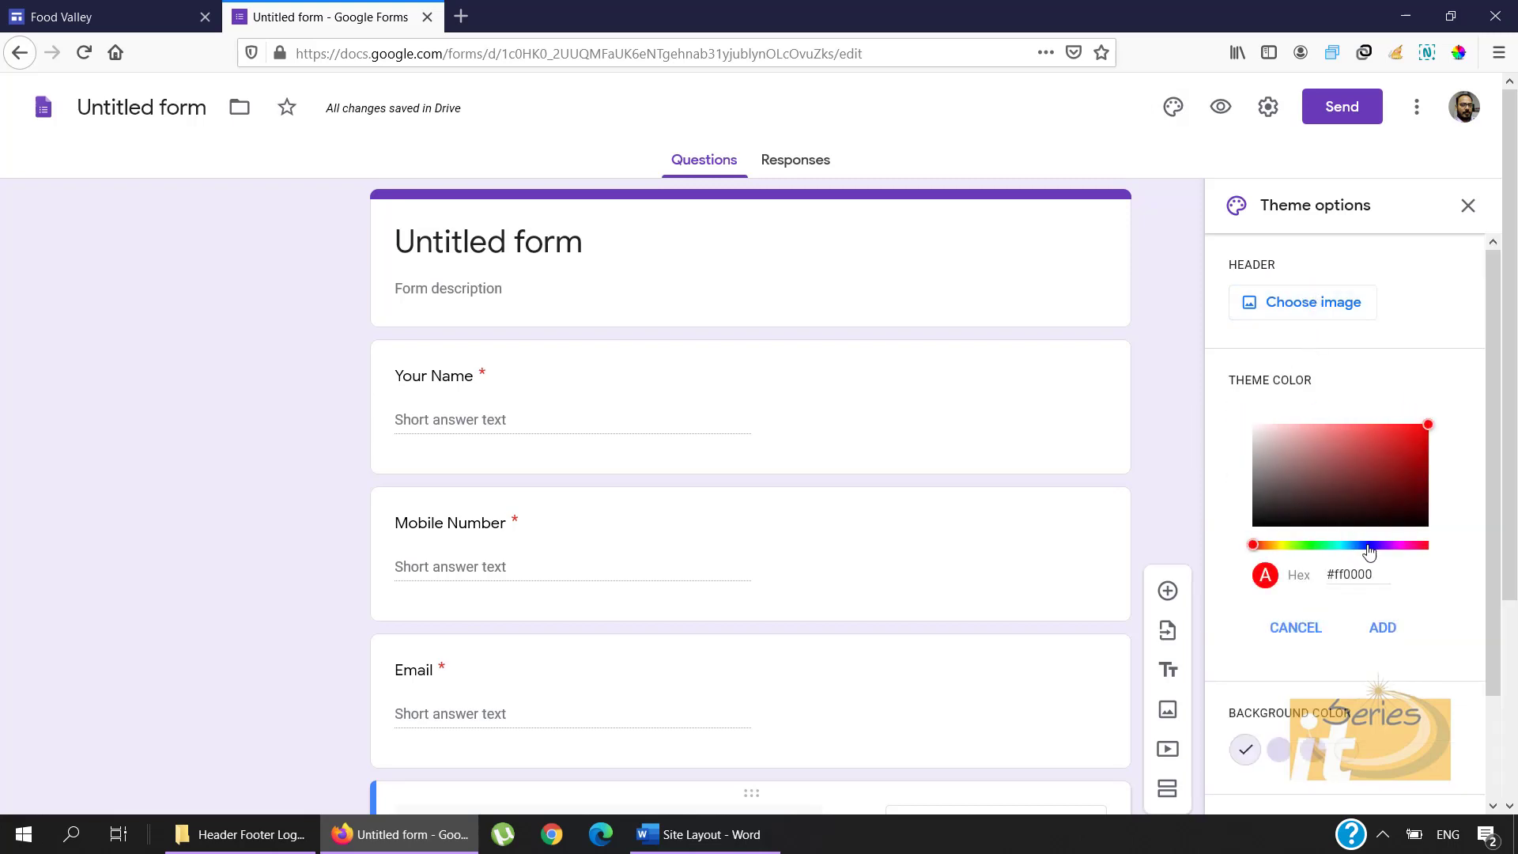
pyautogui.click(1376, 572)
pyautogui.moveTo(1376, 572); pyautogui.dragTo(1336, 574)
pyautogui.write('EBDF50')
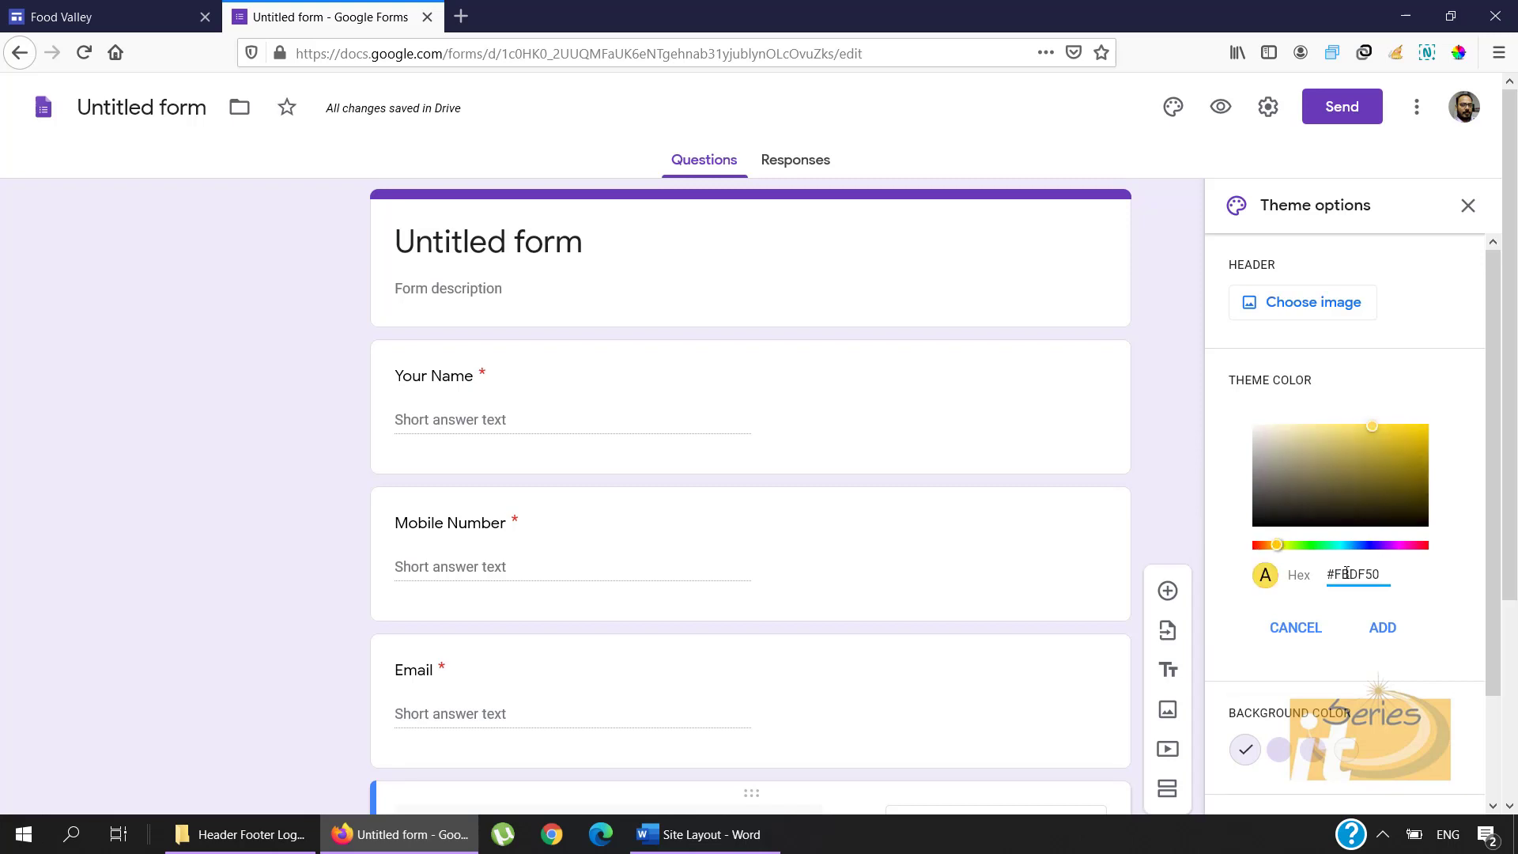
pyautogui.click(1383, 628)
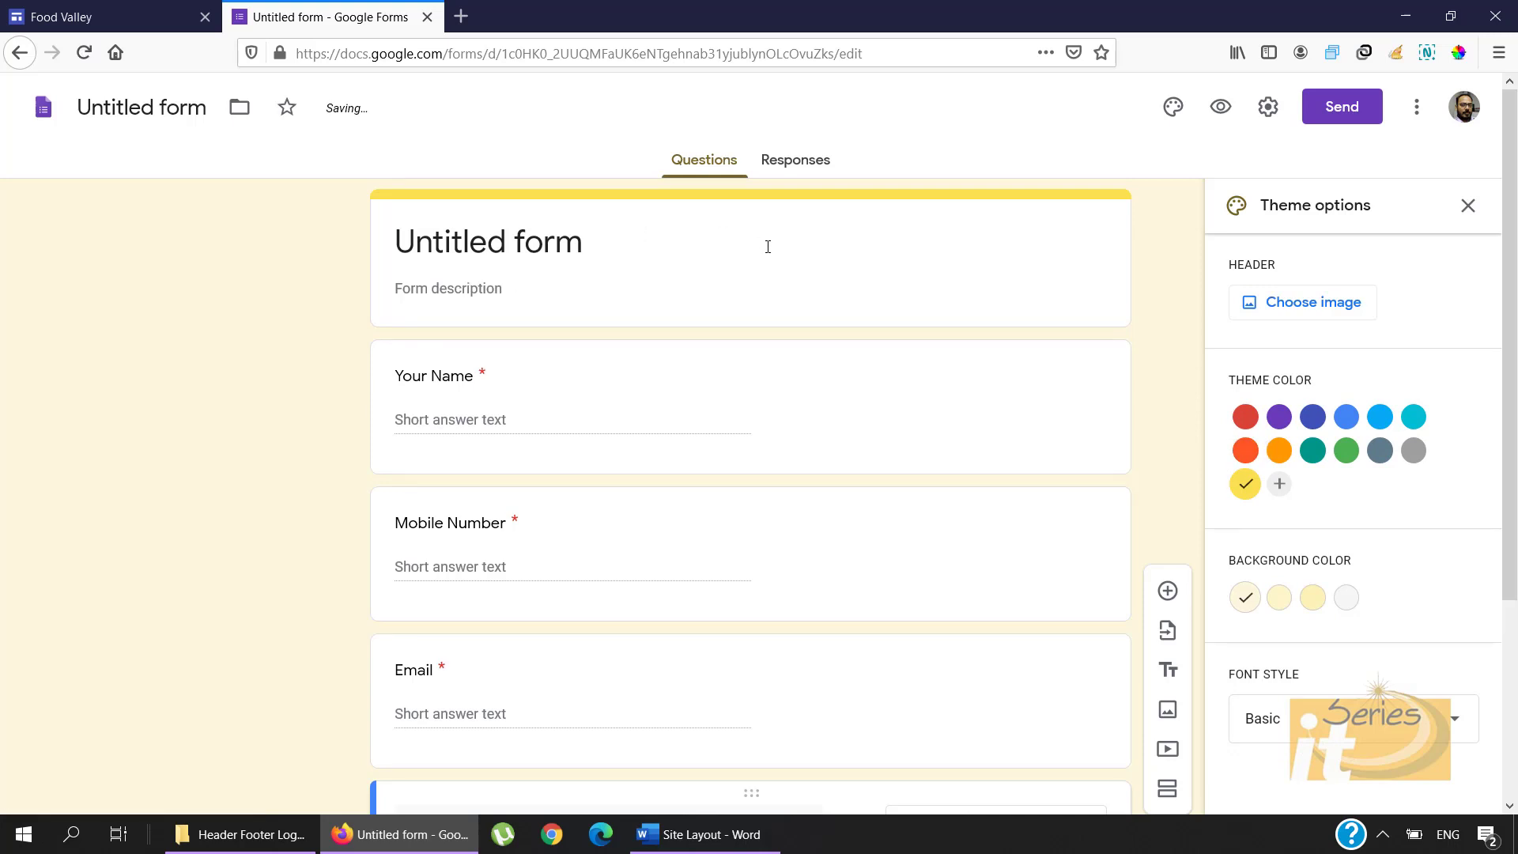
# Step: Look over the recolored form and its respondent preview, then close the preview
pyautogui.scroll(-2, 863, 432)
pyautogui.scroll(2, 863, 432)
pyautogui.scroll(-3, 787, 440)
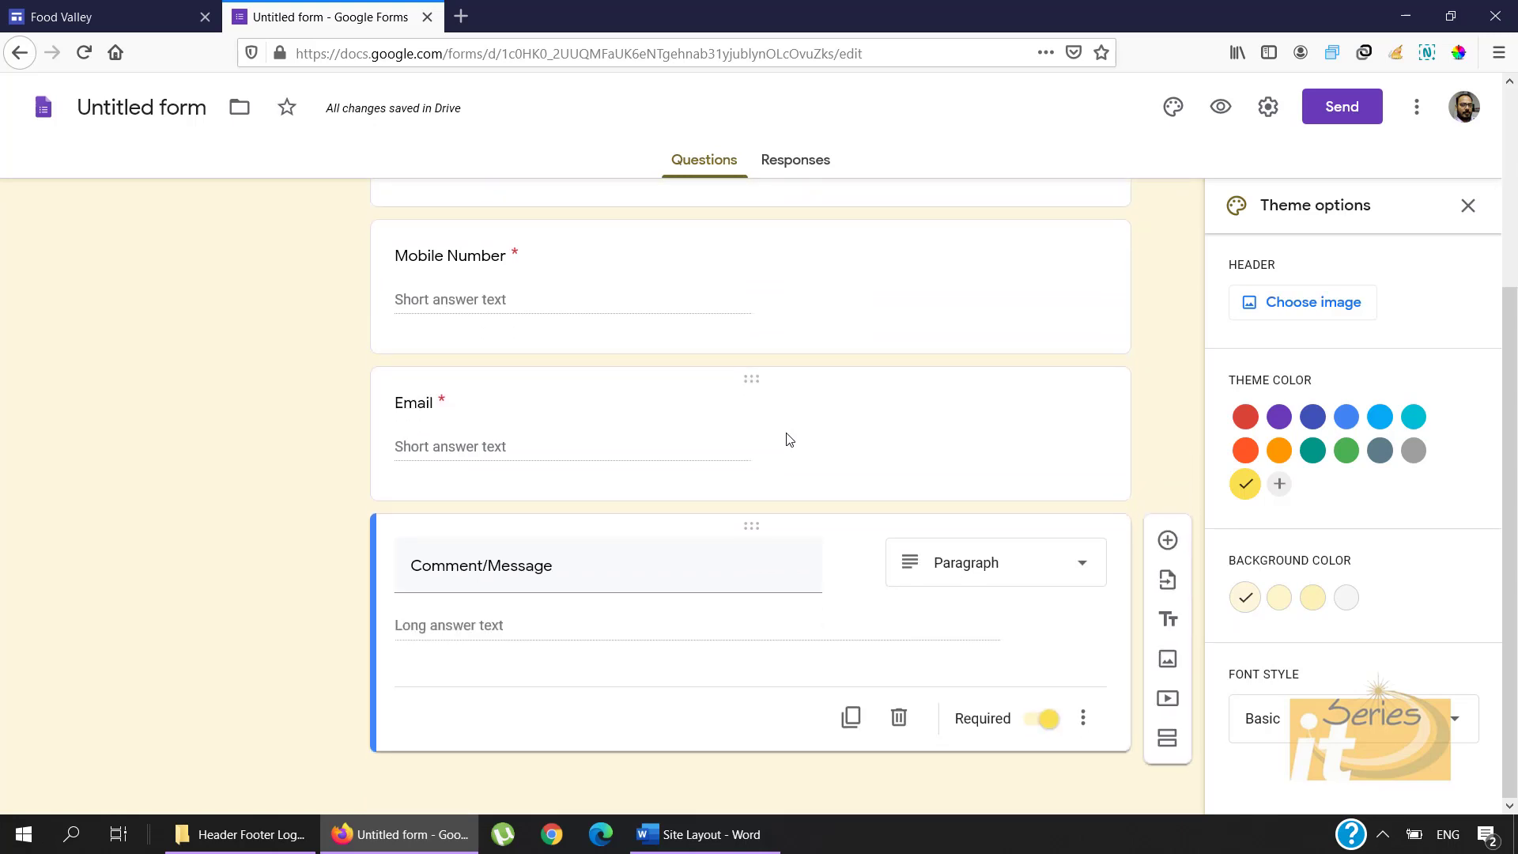
pyautogui.scroll(3, 786, 439)
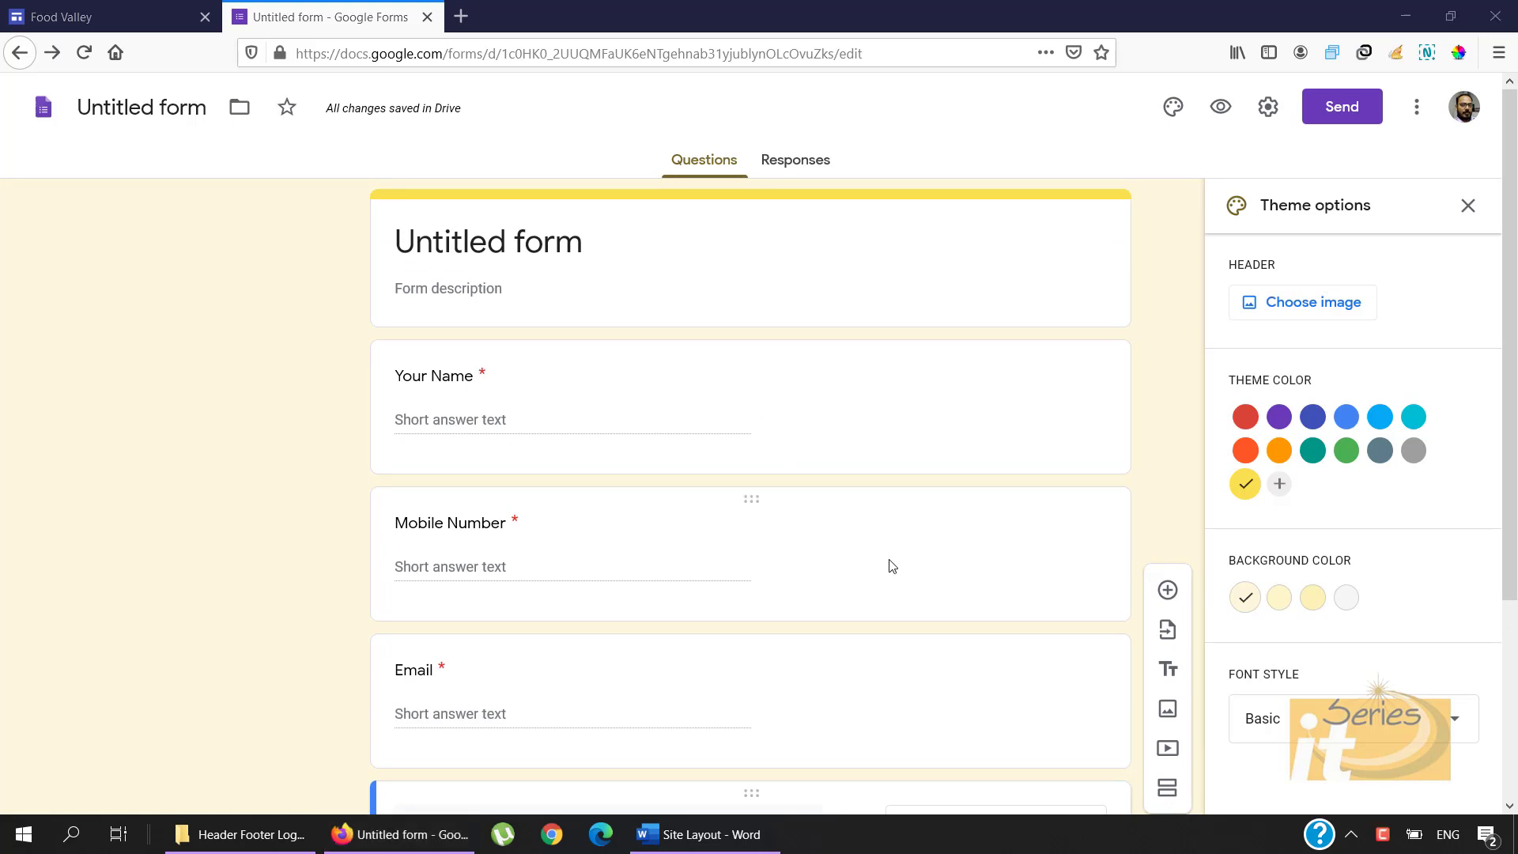
pyautogui.click(1222, 106)
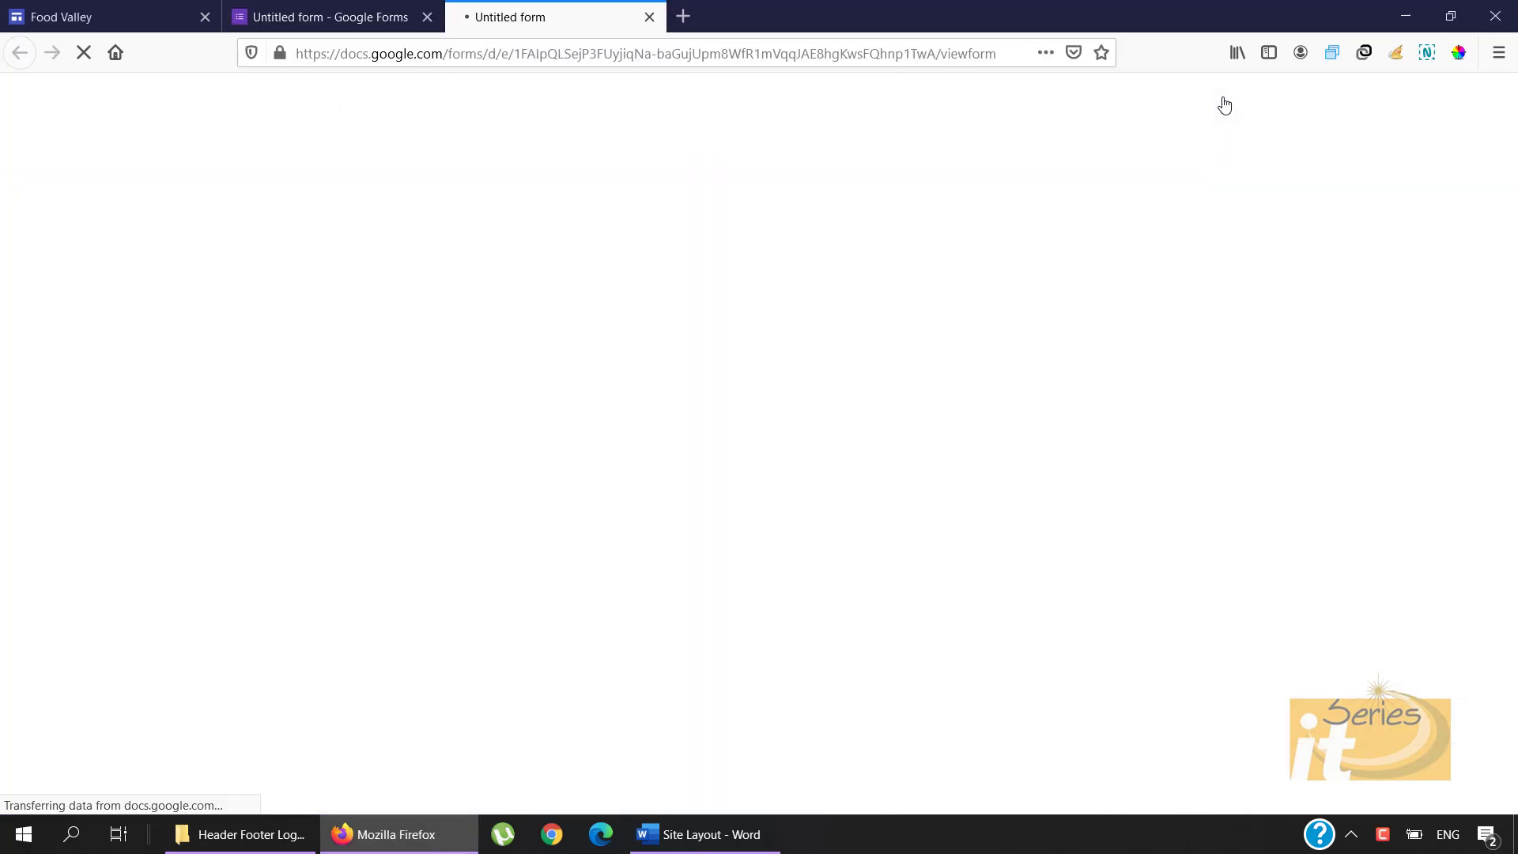
pyautogui.scroll(-2, 1210, 590)
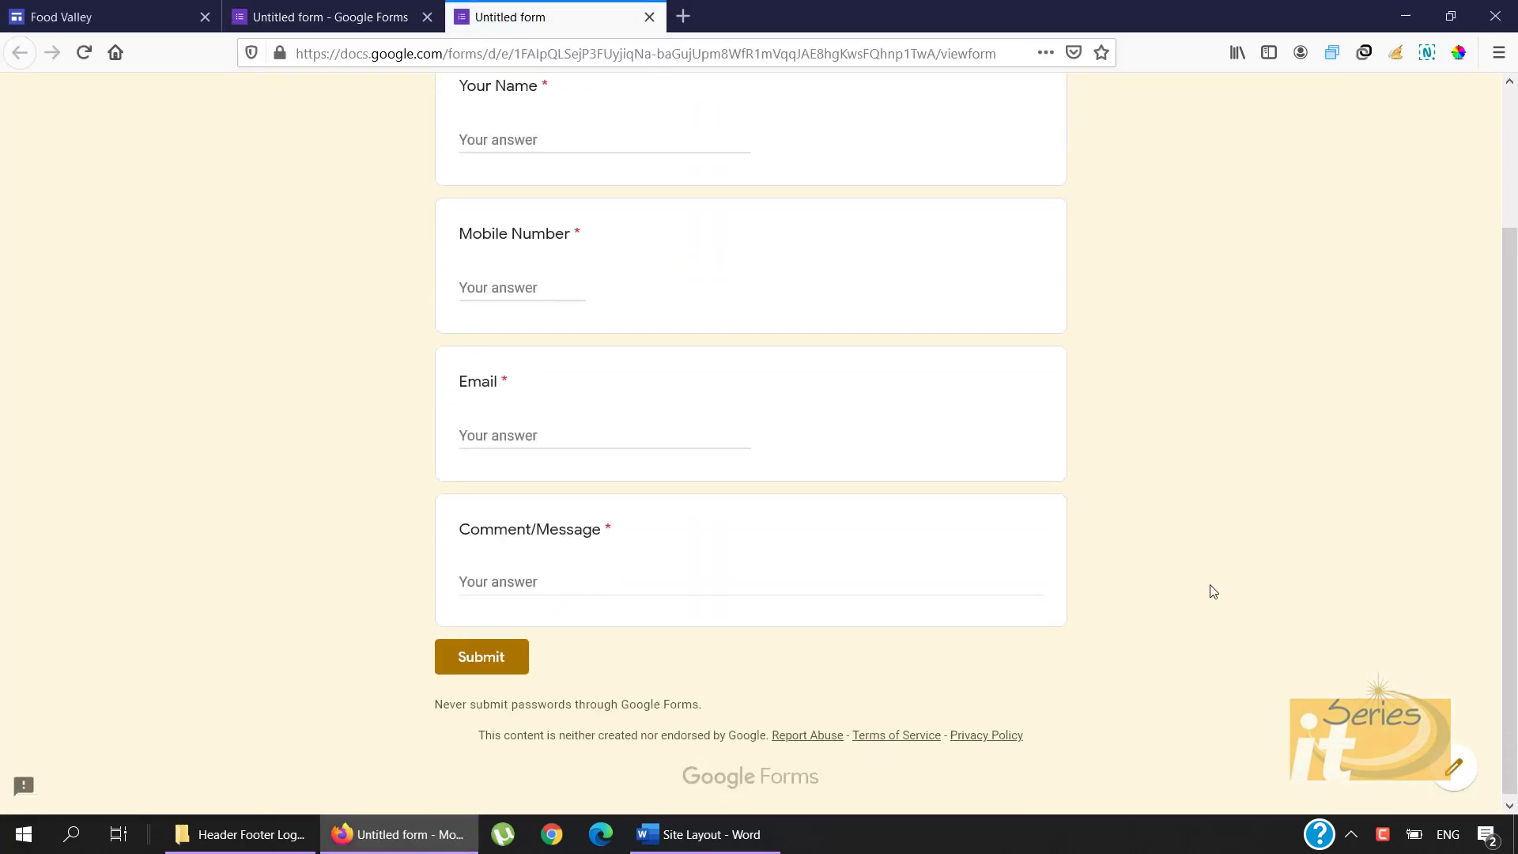
pyautogui.scroll(2, 1213, 591)
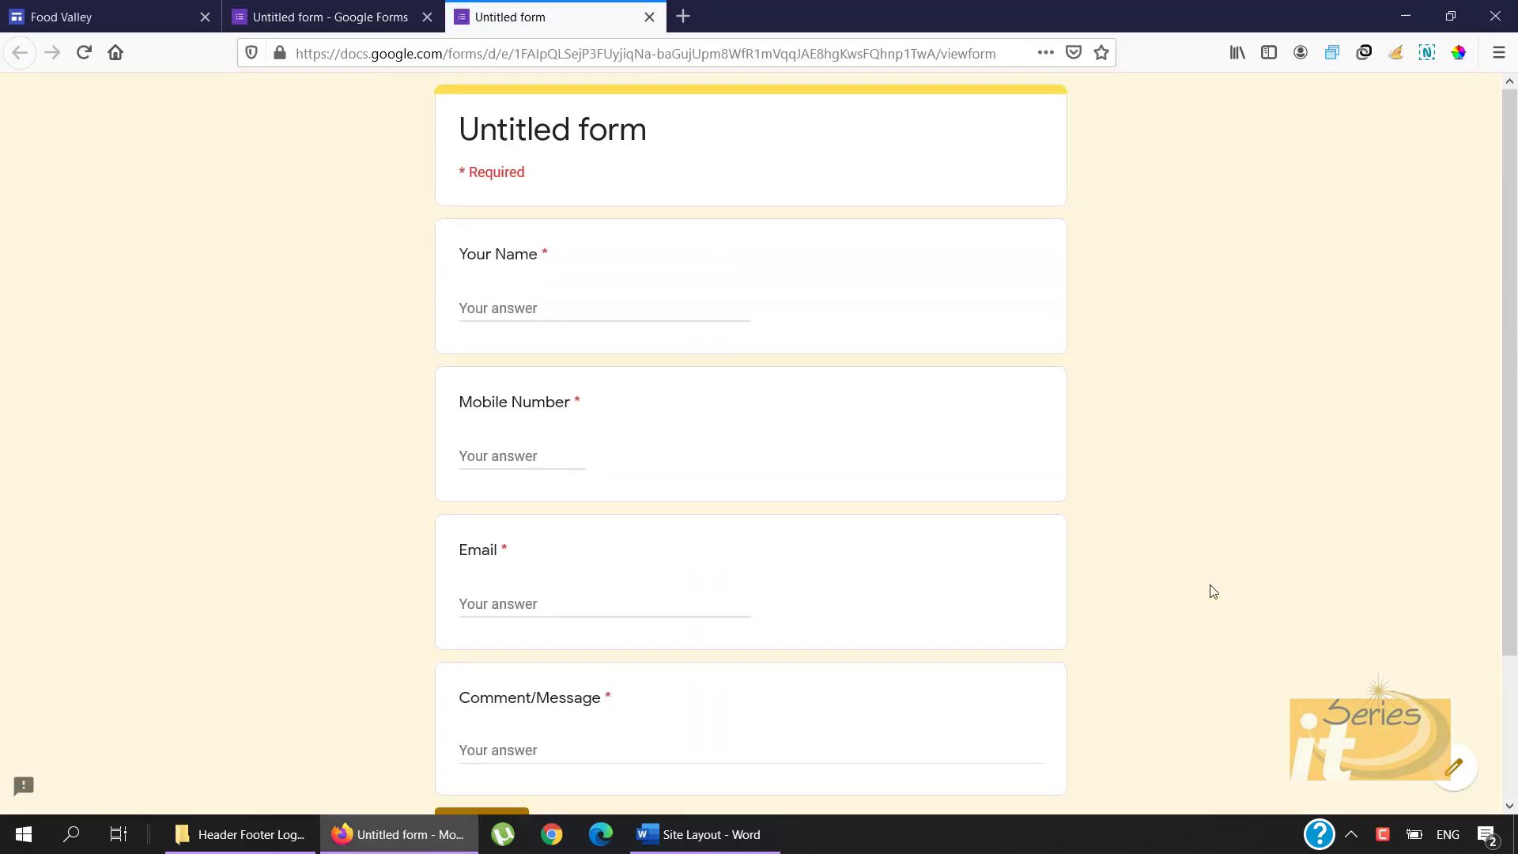
pyautogui.click(649, 17)
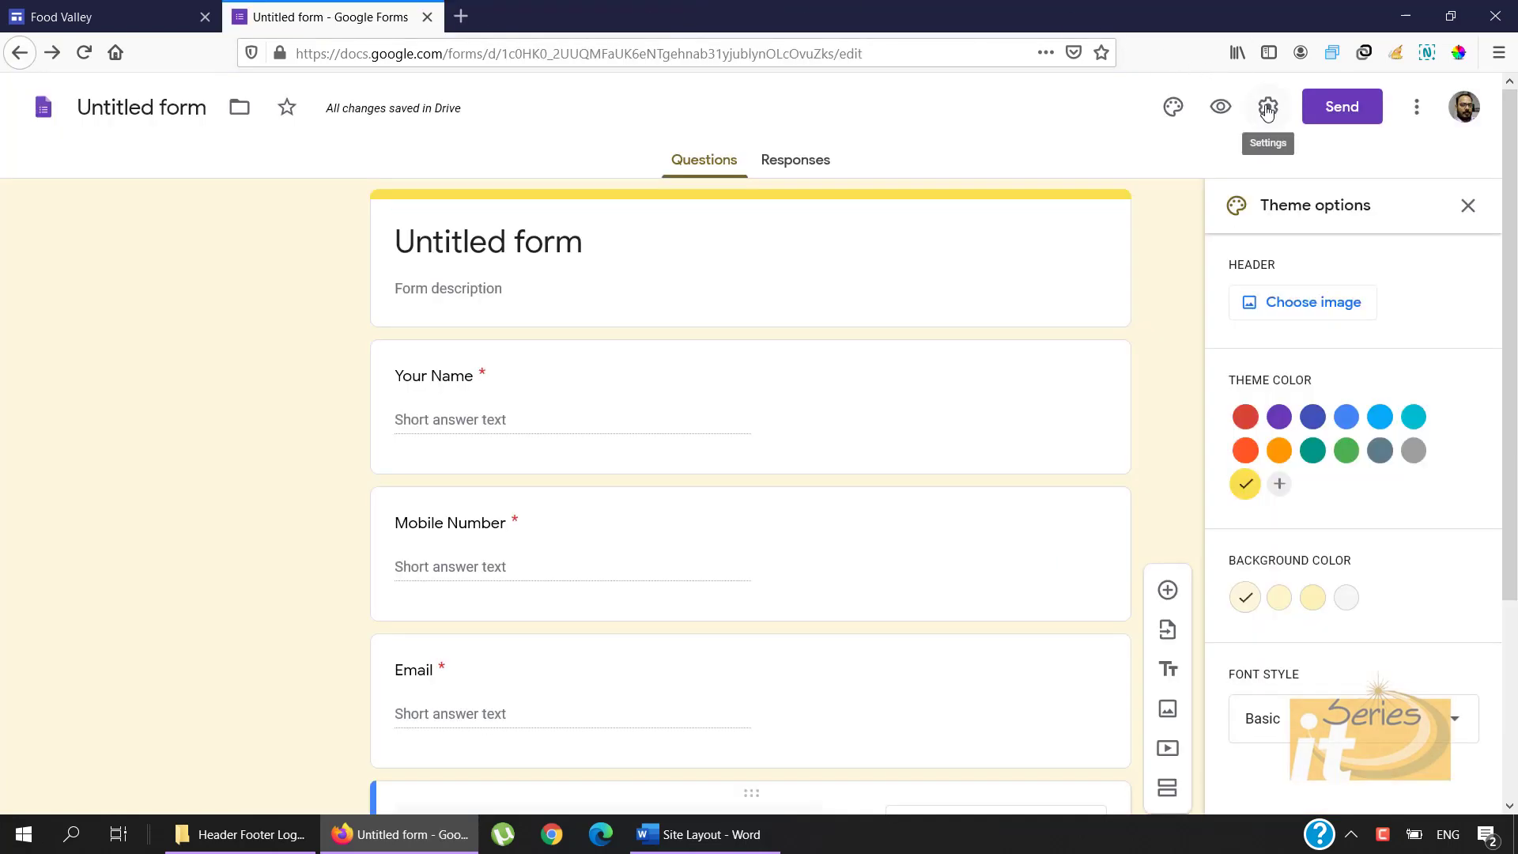
# Step: Set the form's embed width to 850 px and copy its embed HTML code
pyautogui.click(1329, 117)
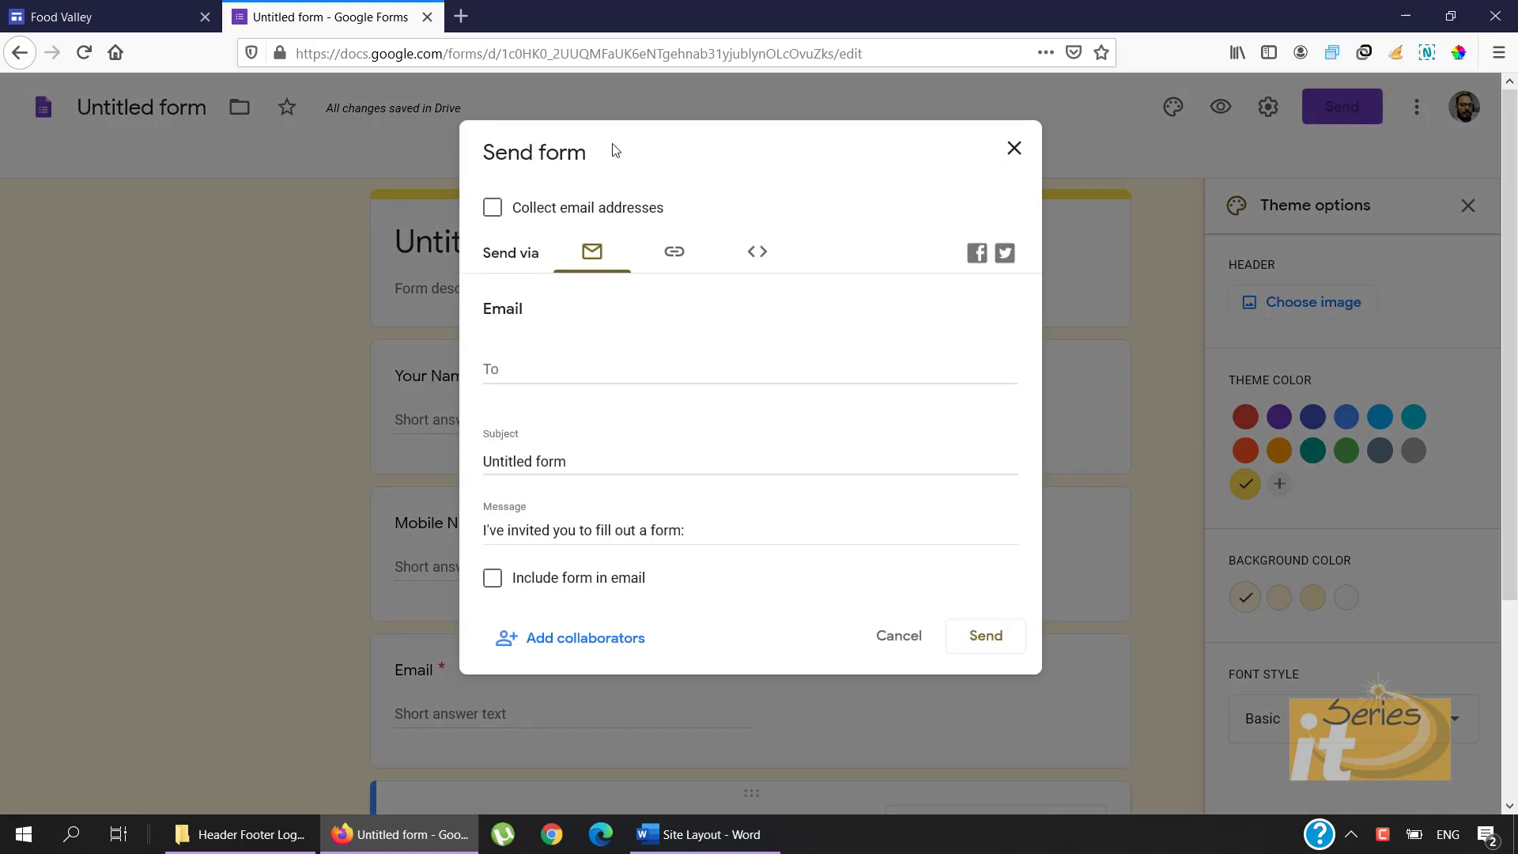
pyautogui.click(765, 263)
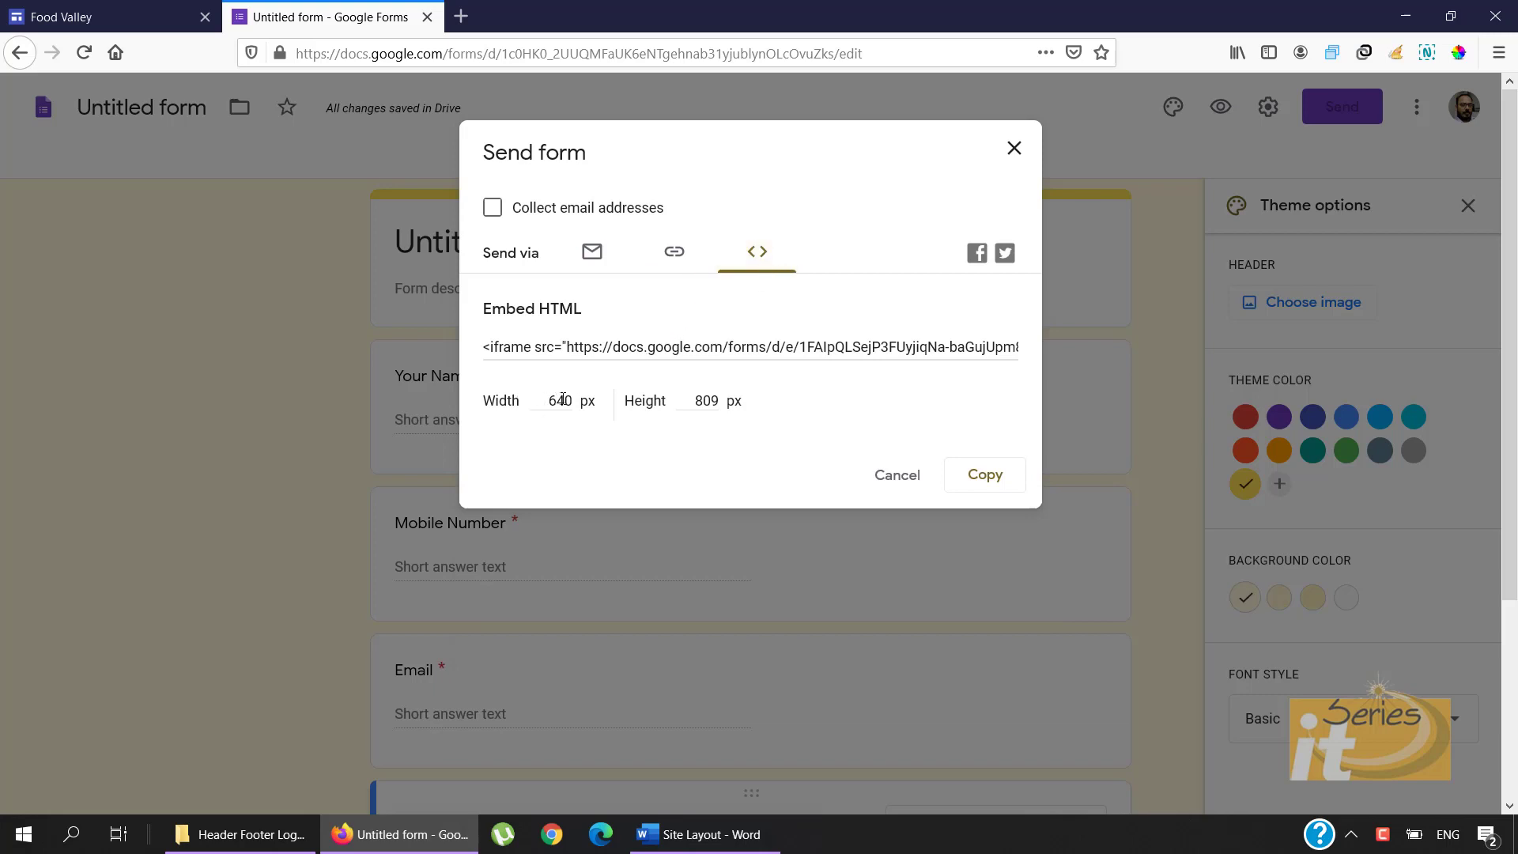
pyautogui.click(590, 404)
pyautogui.click(549, 405)
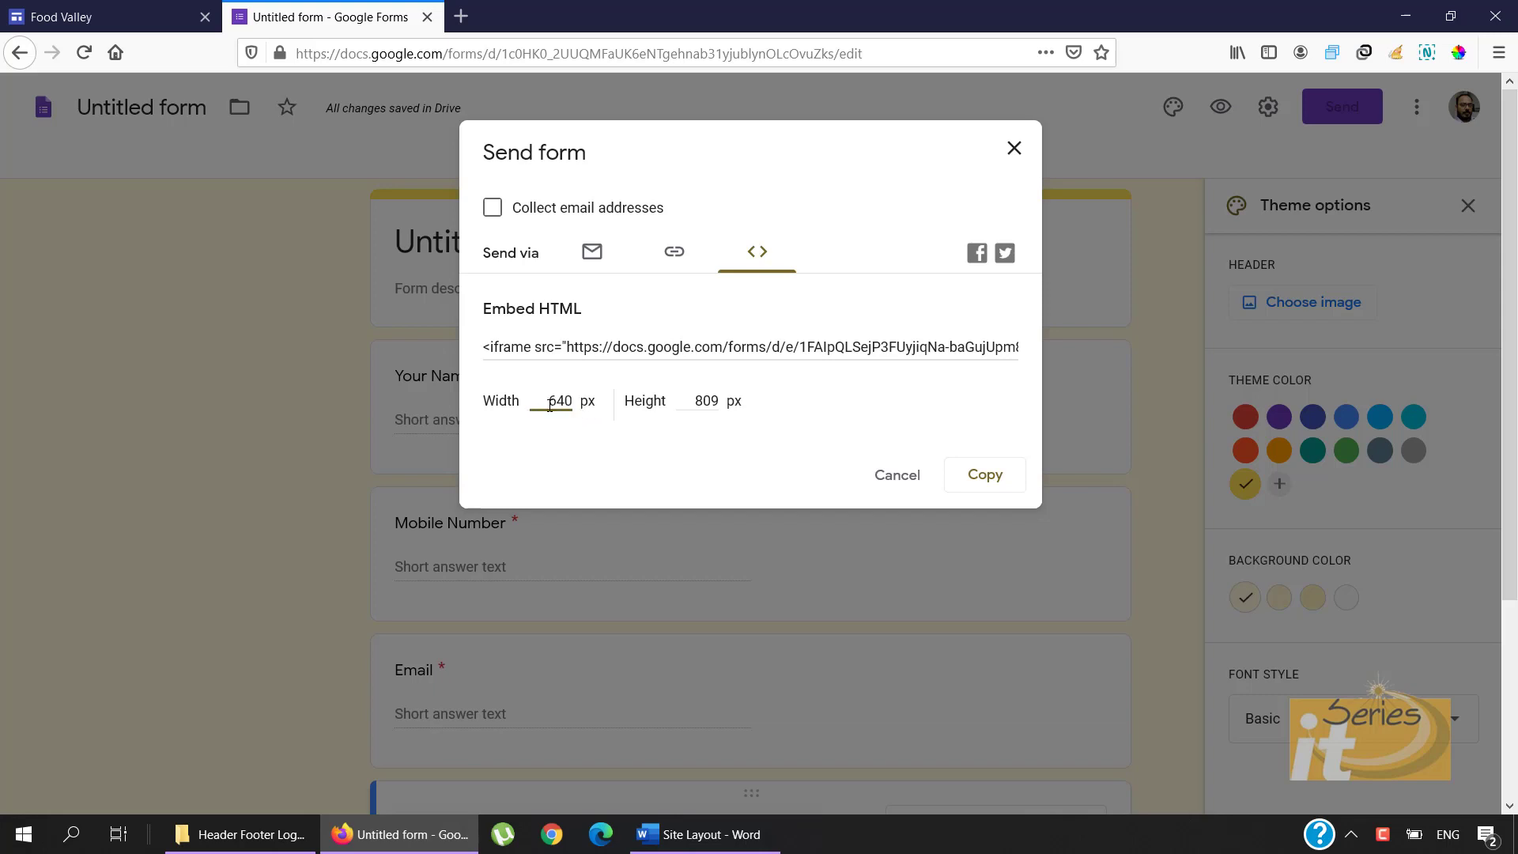
pyautogui.click(709, 401)
pyautogui.click(570, 400)
pyautogui.moveTo(572, 401); pyautogui.dragTo(550, 401)
pyautogui.write('850')
pyautogui.click(711, 401)
pyautogui.click(778, 342)
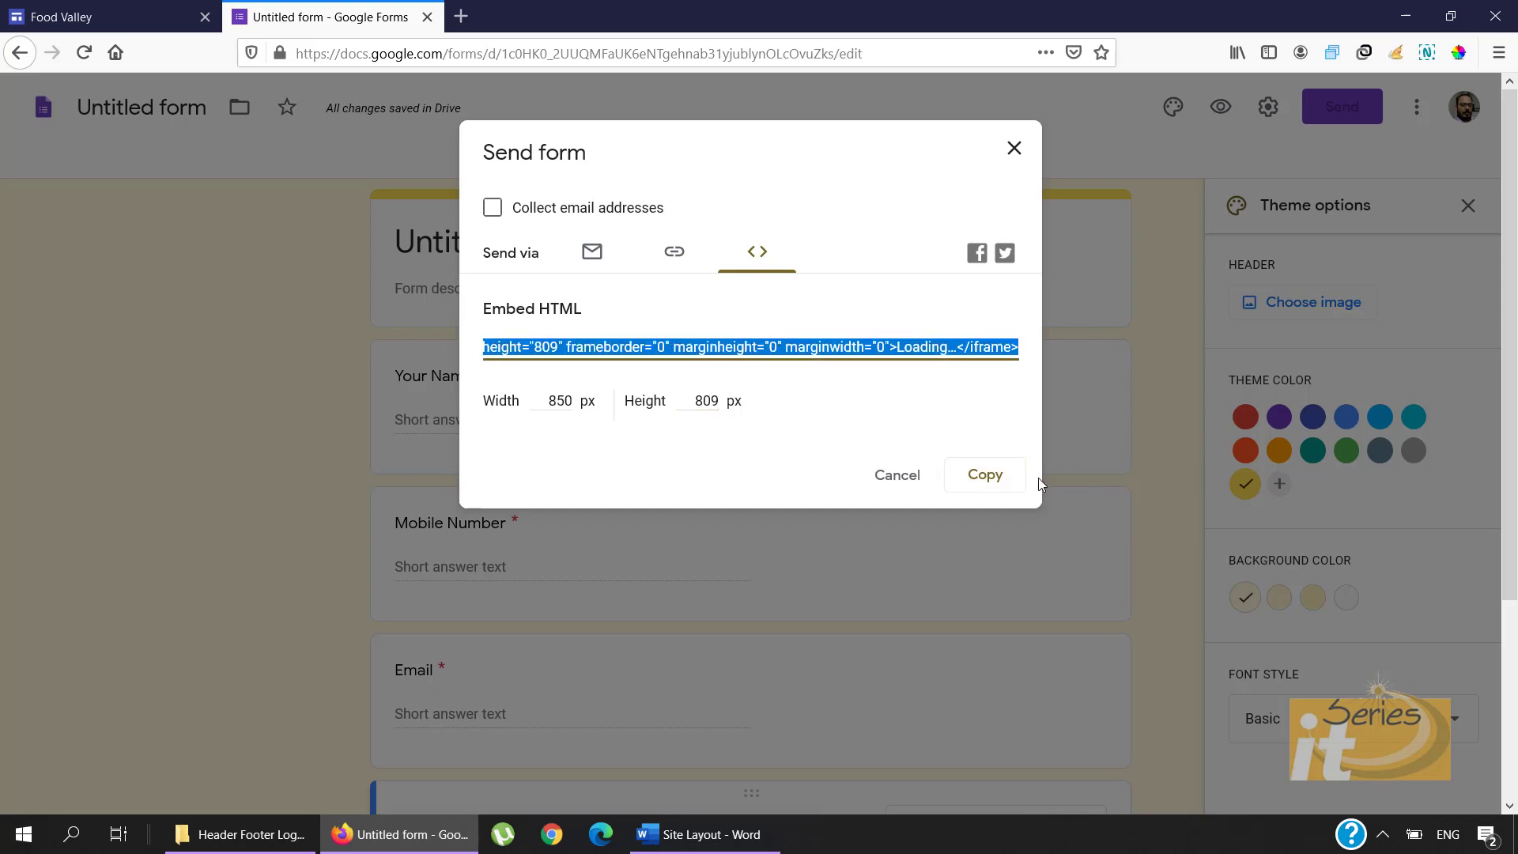
pyautogui.click(1001, 482)
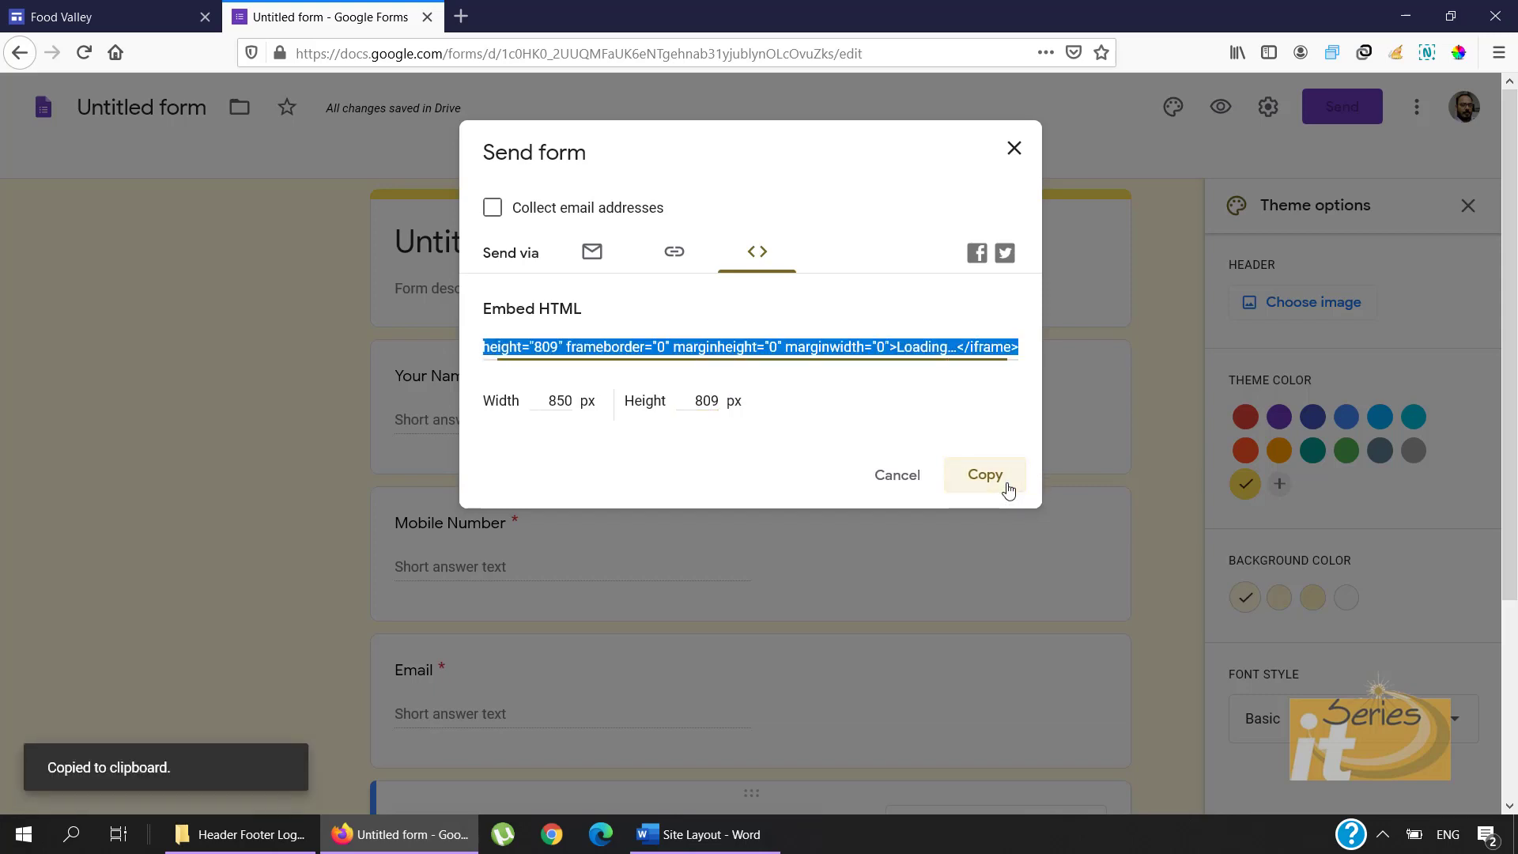
# Step: Switch to the Food Valley site and embed the contact form on the Contact Us page using the copied embed code
pyautogui.click(121, 8)
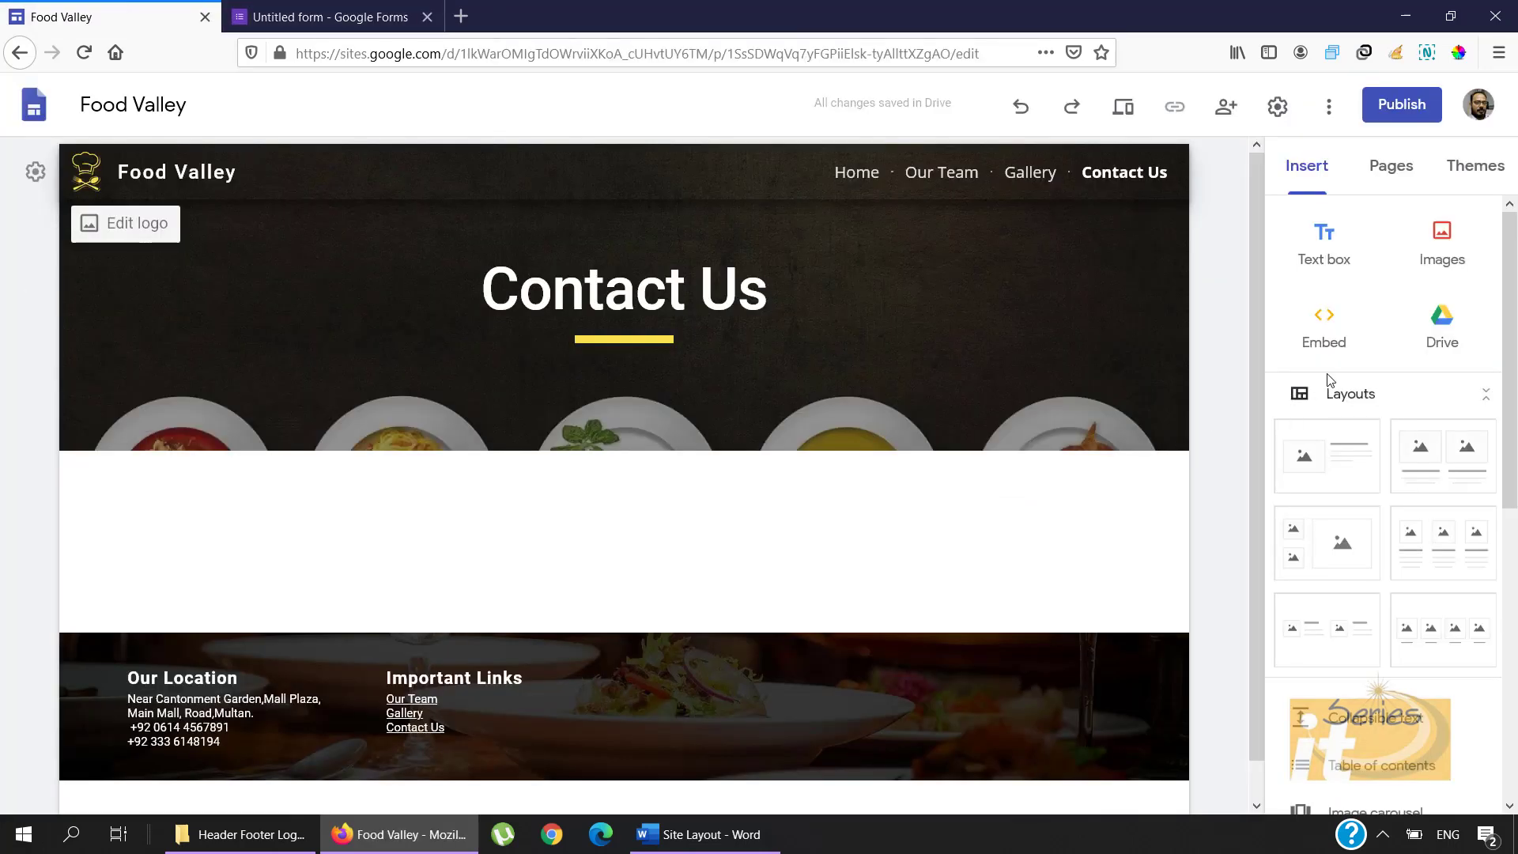
pyautogui.click(1322, 328)
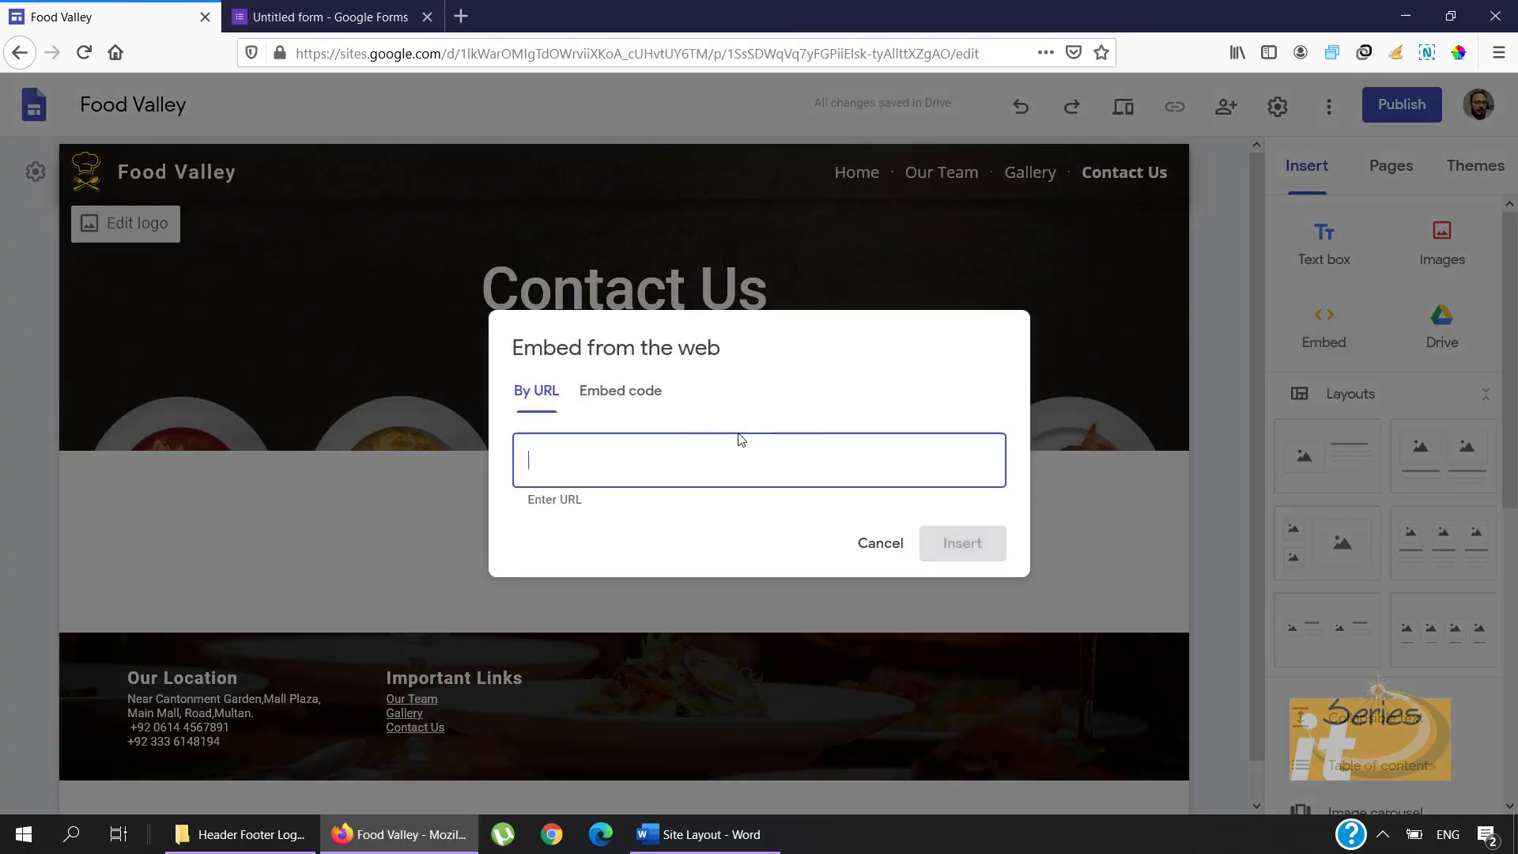
pyautogui.click(615, 392)
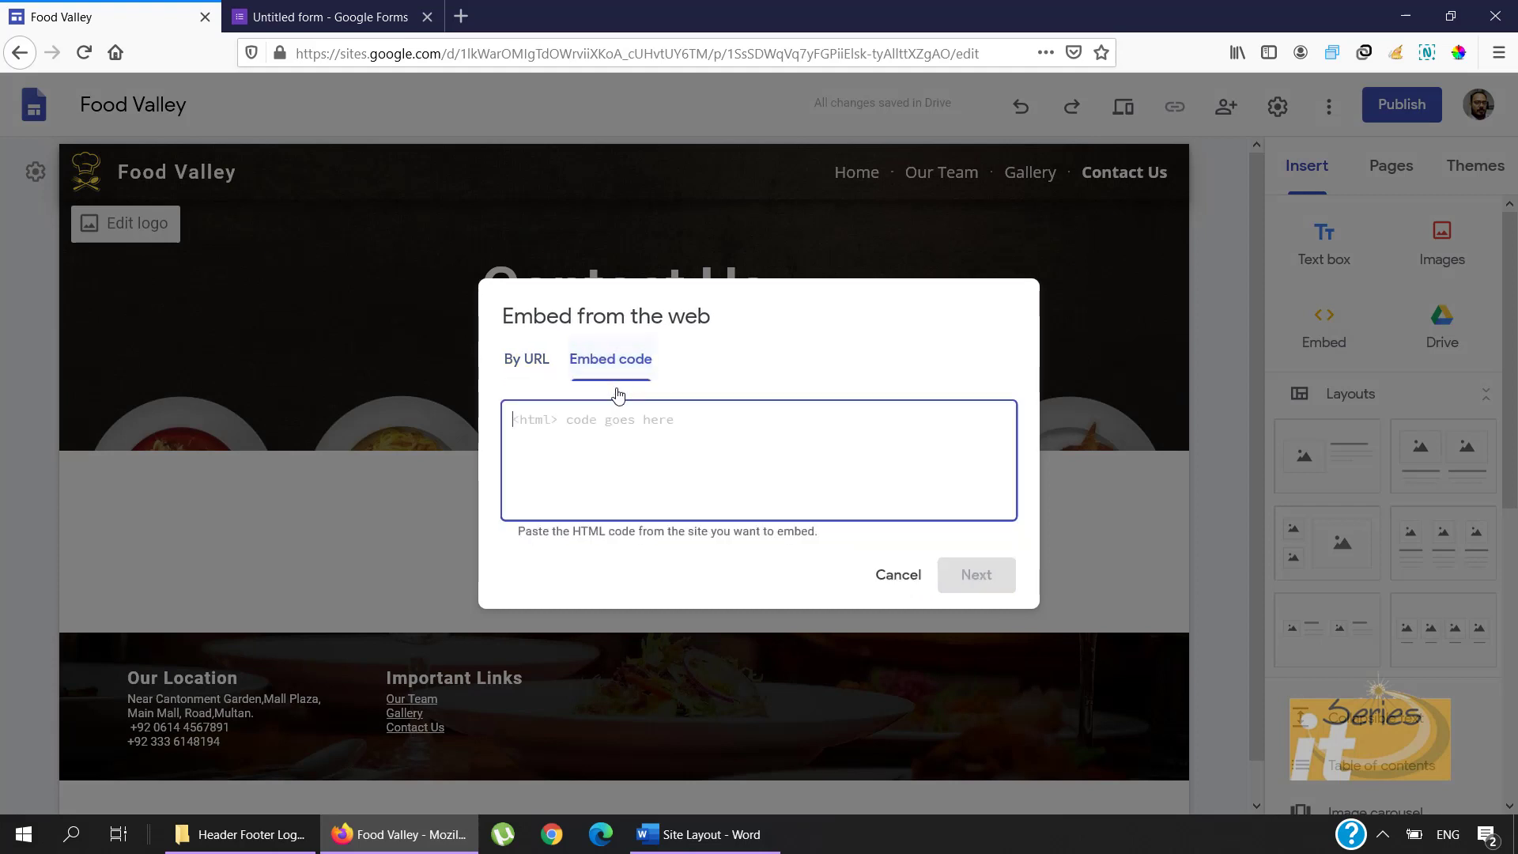
pyautogui.hotkey('ctrl', 'v')
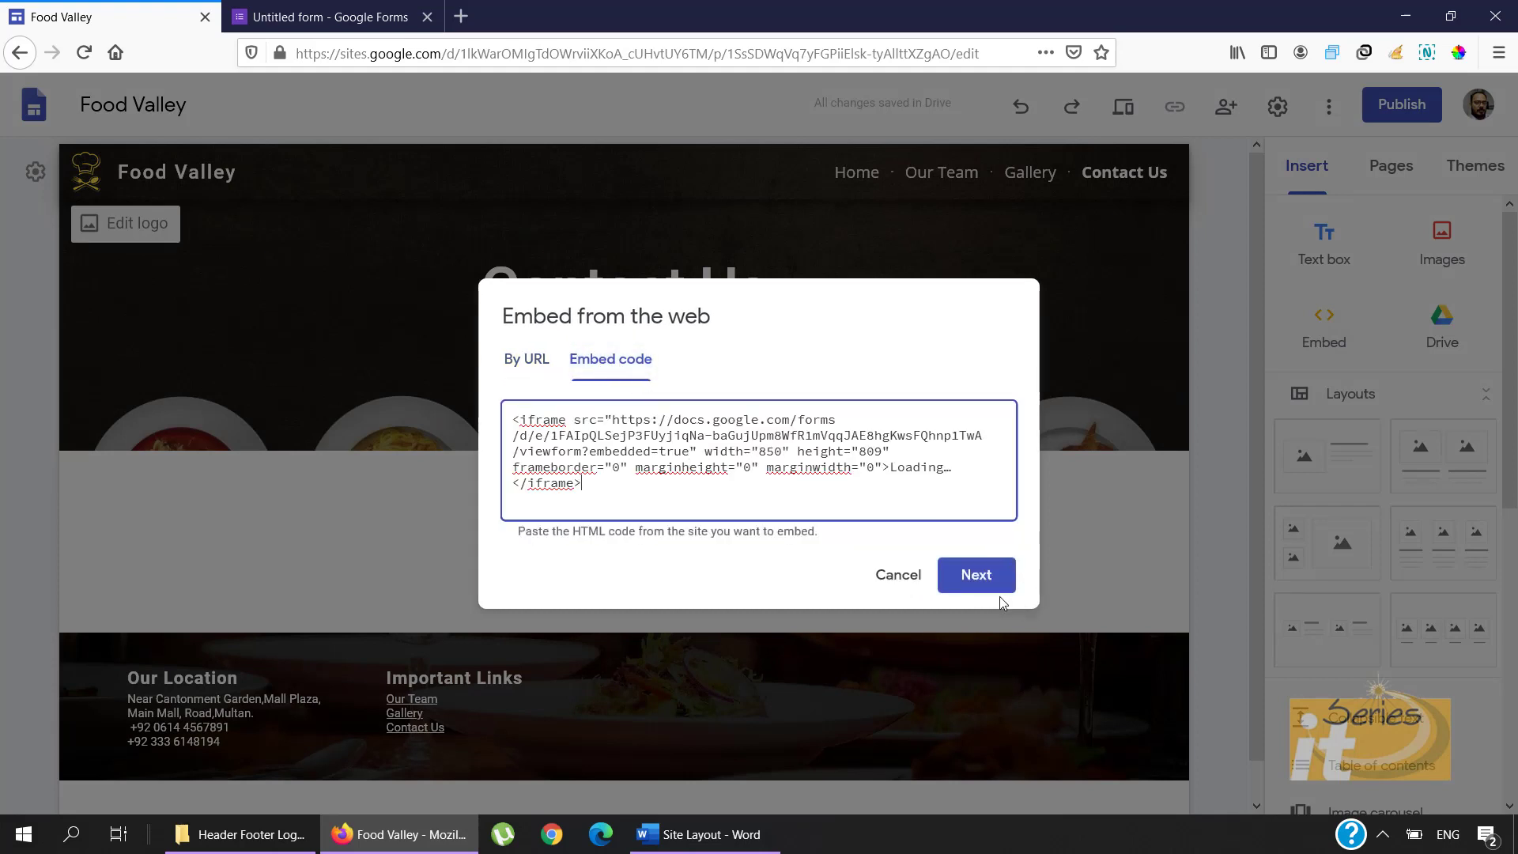
pyautogui.click(980, 578)
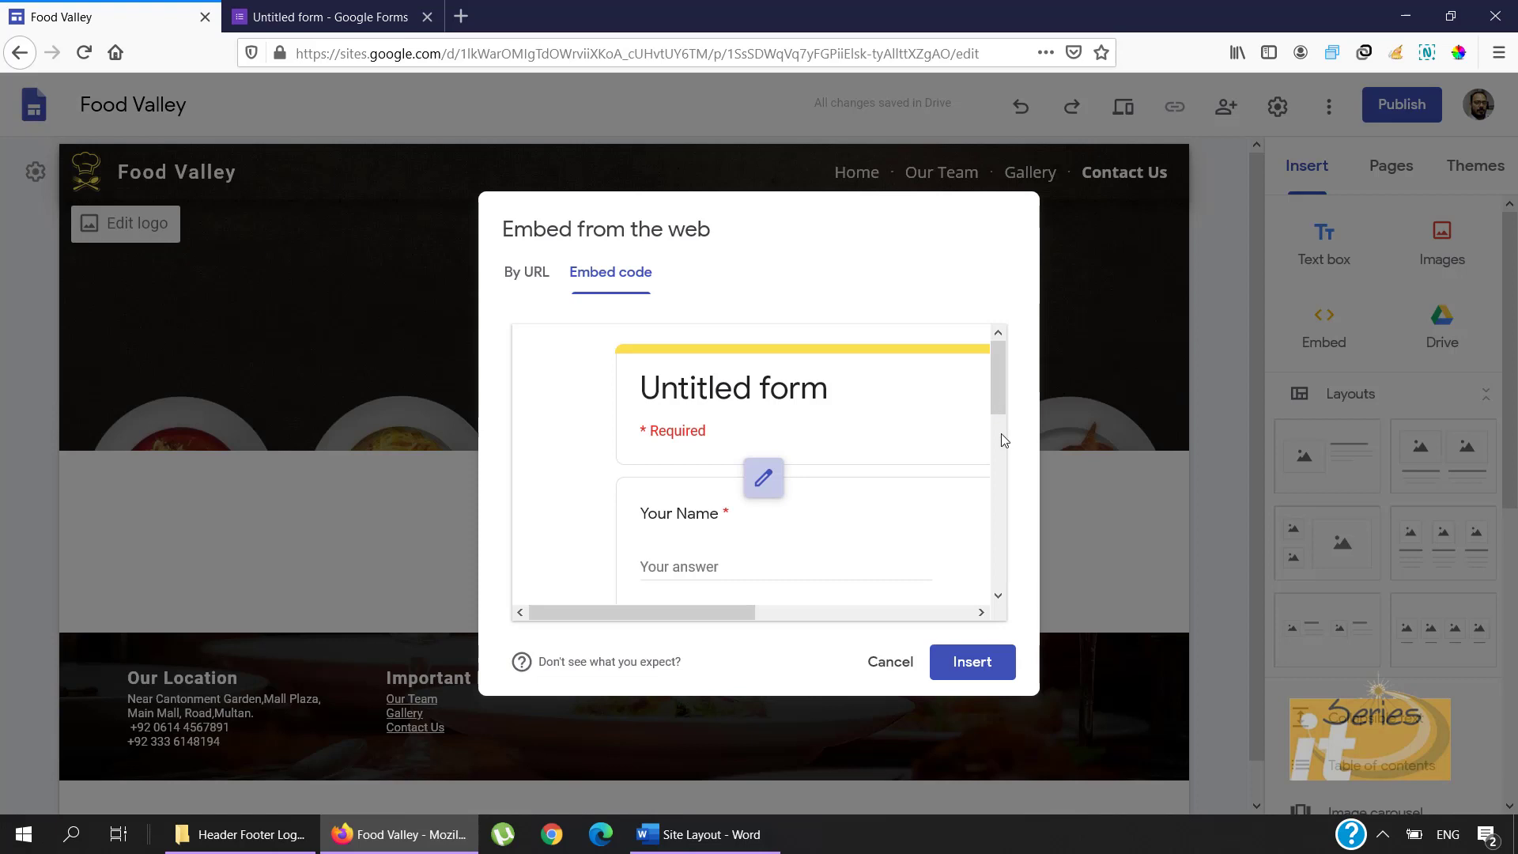
pyautogui.click(963, 669)
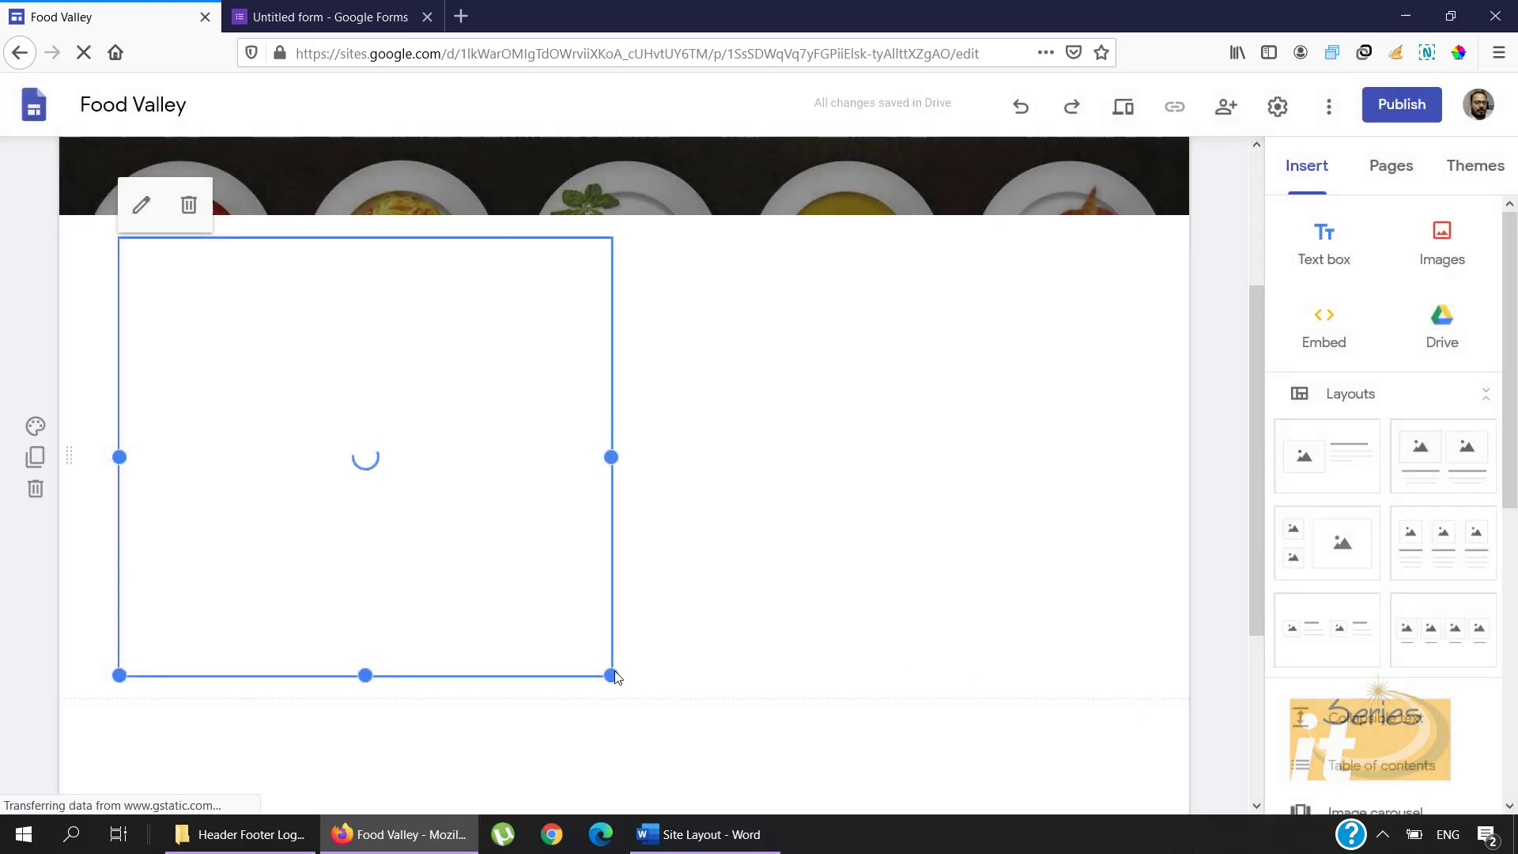
# Step: Widen the embedded form's frame to nearly the full content width and extend it downward to make it taller
pyautogui.moveTo(611, 456); pyautogui.dragTo(1077, 444)
pyautogui.moveTo(1258, 395); pyautogui.dragTo(1258, 455)
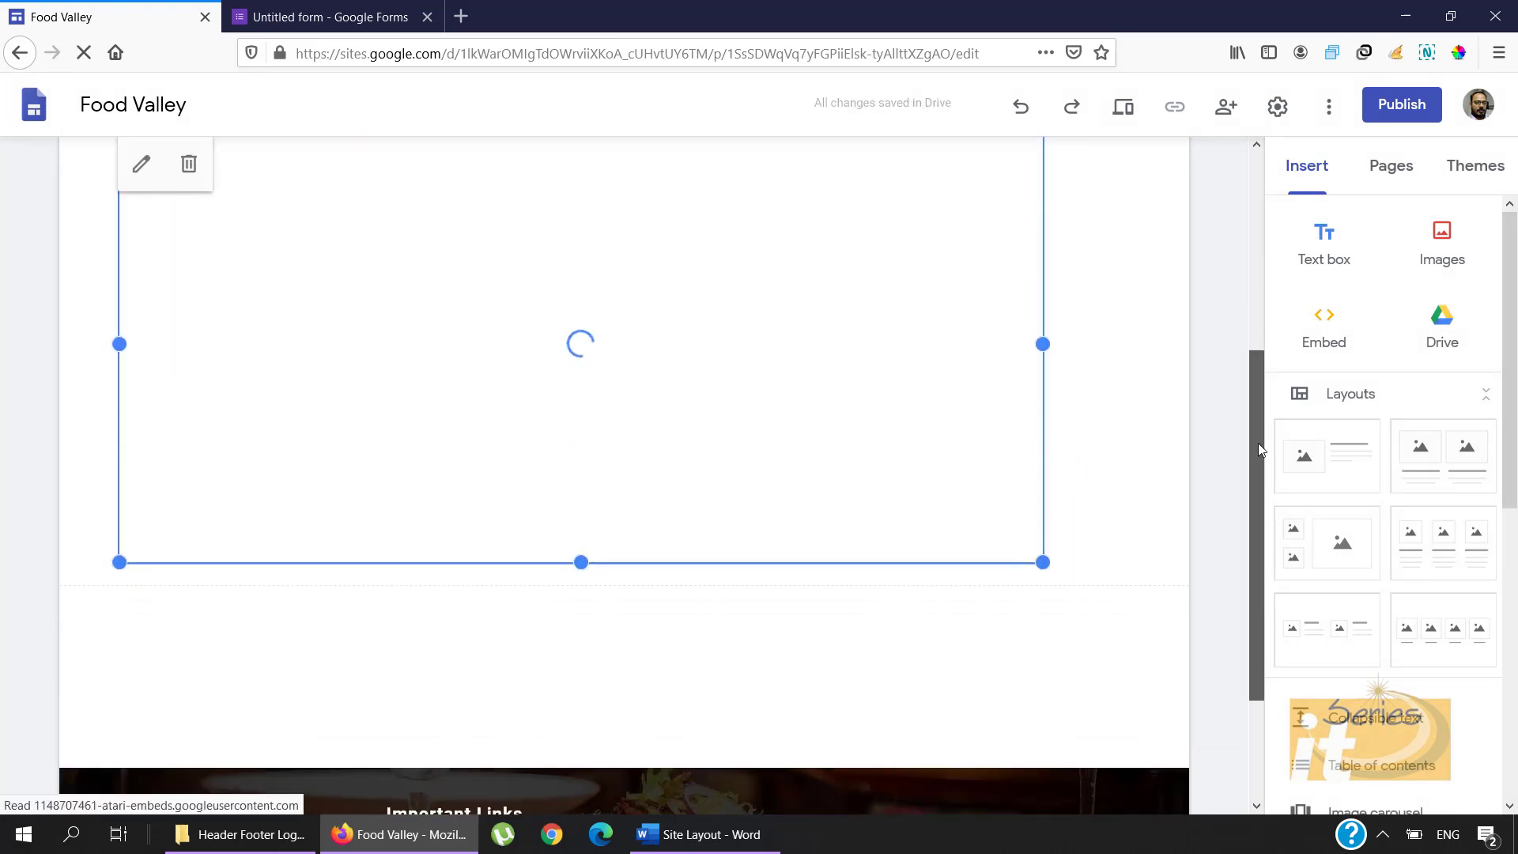
pyautogui.click(547, 556)
pyautogui.moveTo(579, 566); pyautogui.dragTo(567, 826)
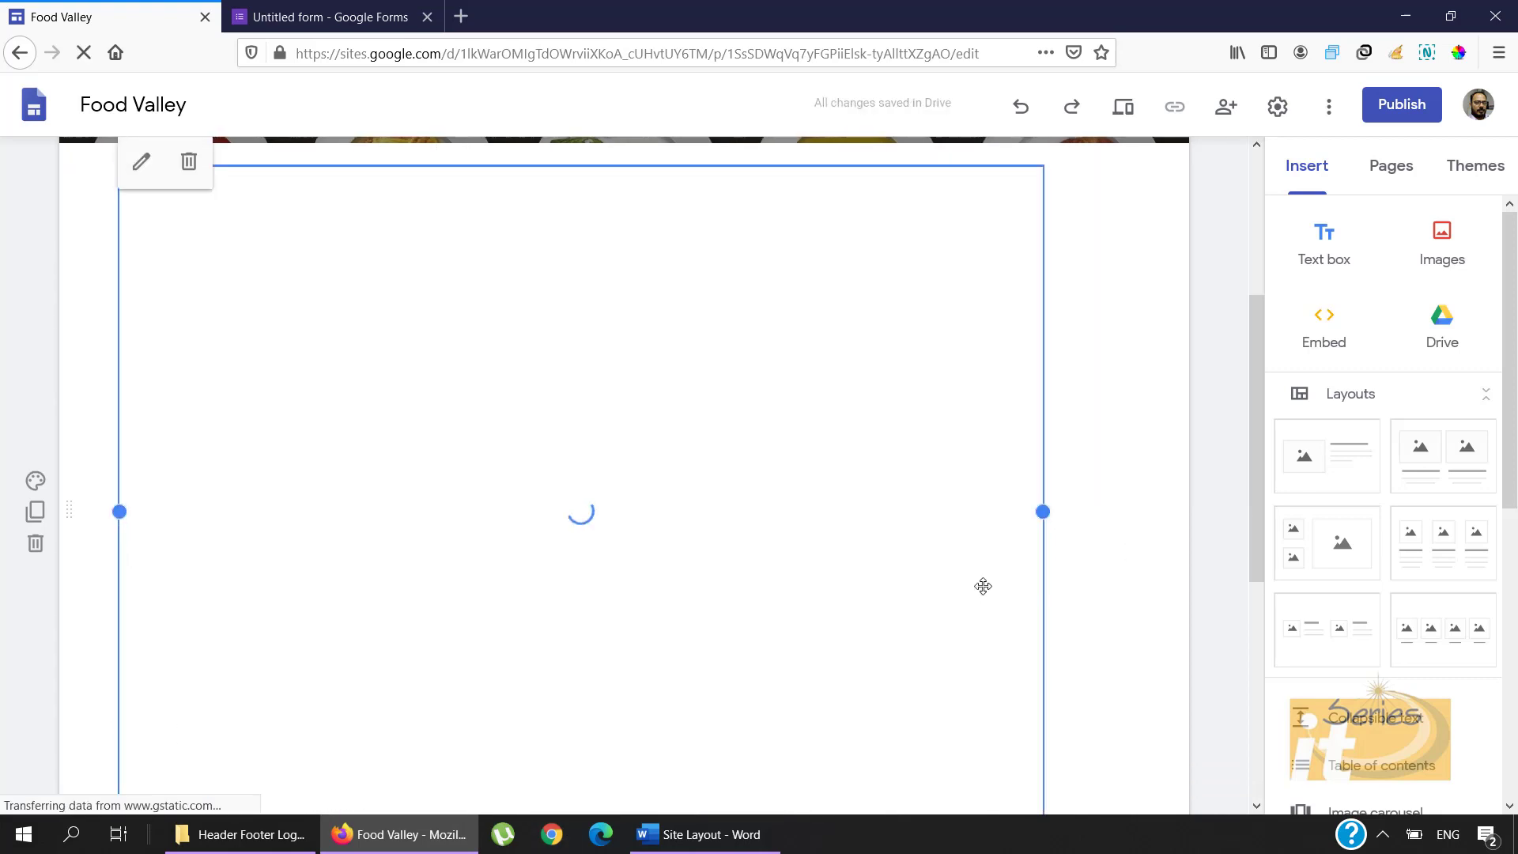
# Step: Extend the embedded contact form's frame further down so that all its fields and the Submit button fit
pyautogui.scroll(-3, 983, 585)
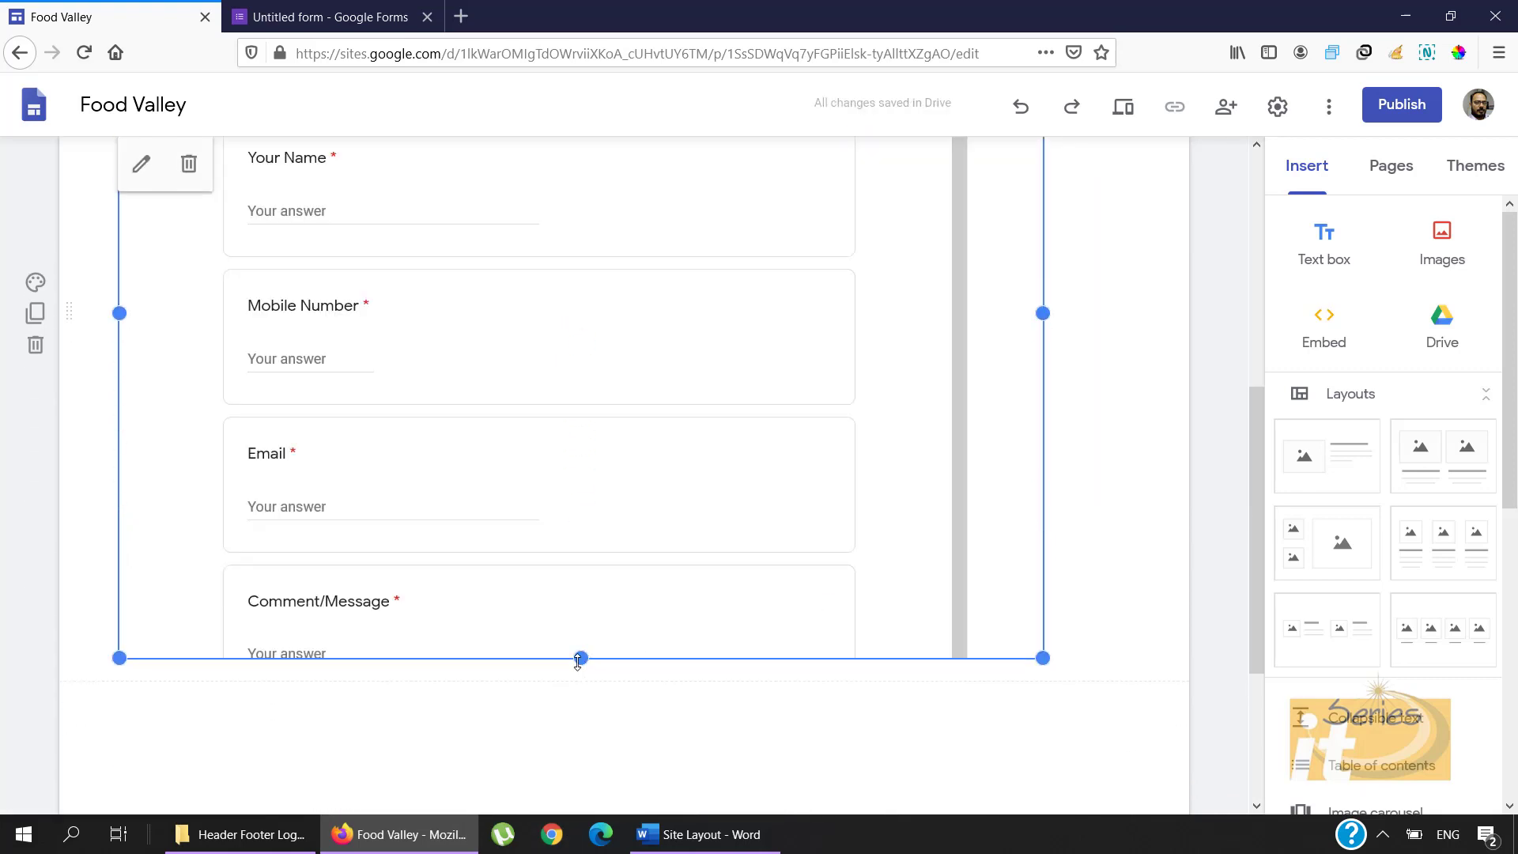
pyautogui.moveTo(578, 662); pyautogui.dragTo(582, 851)
pyautogui.scroll(-4, 963, 672)
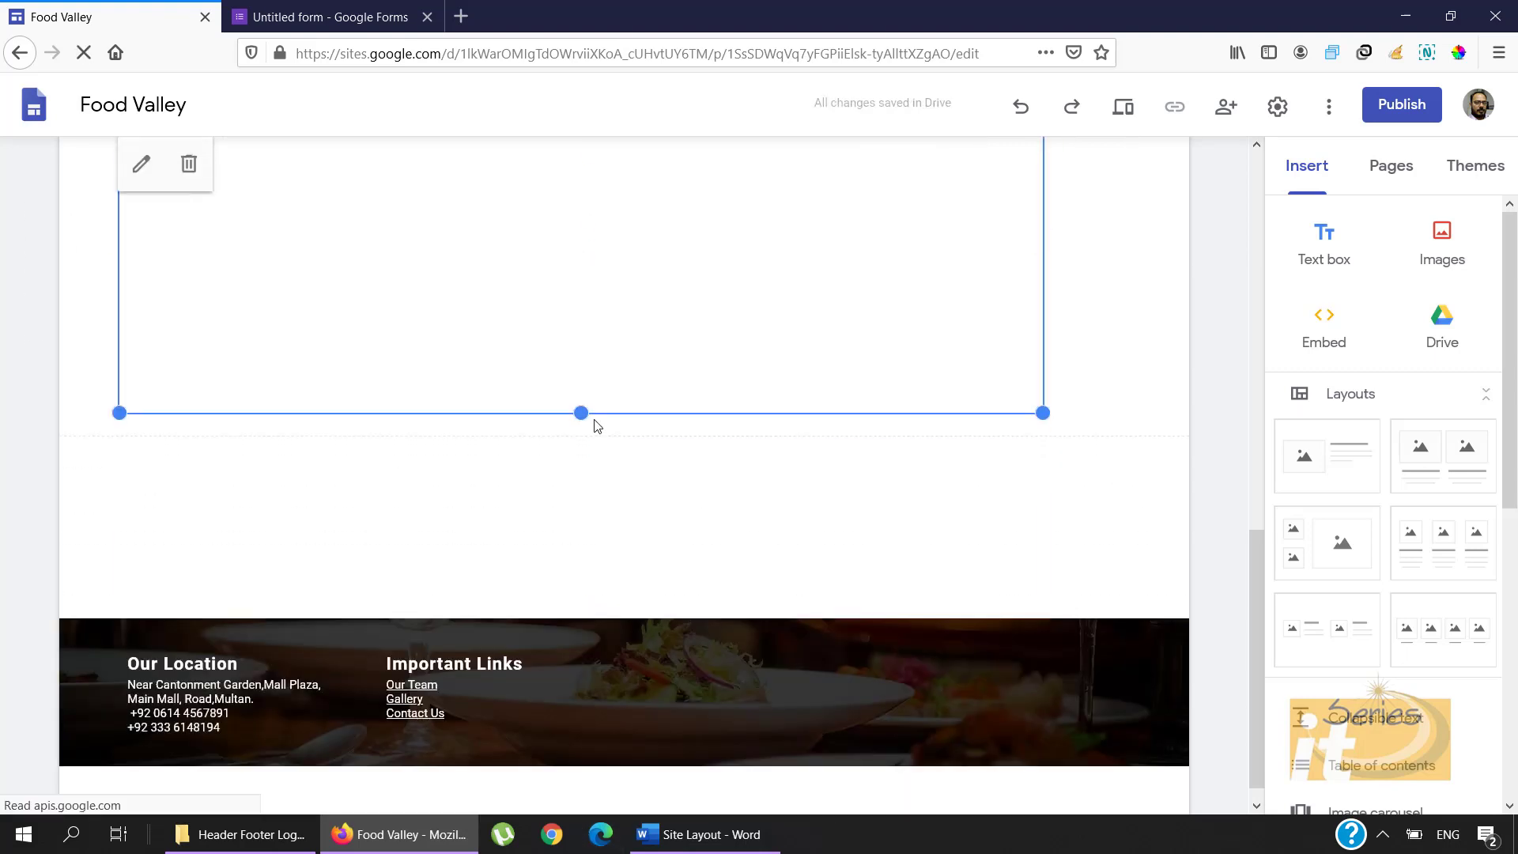
pyautogui.moveTo(581, 413); pyautogui.dragTo(593, 732)
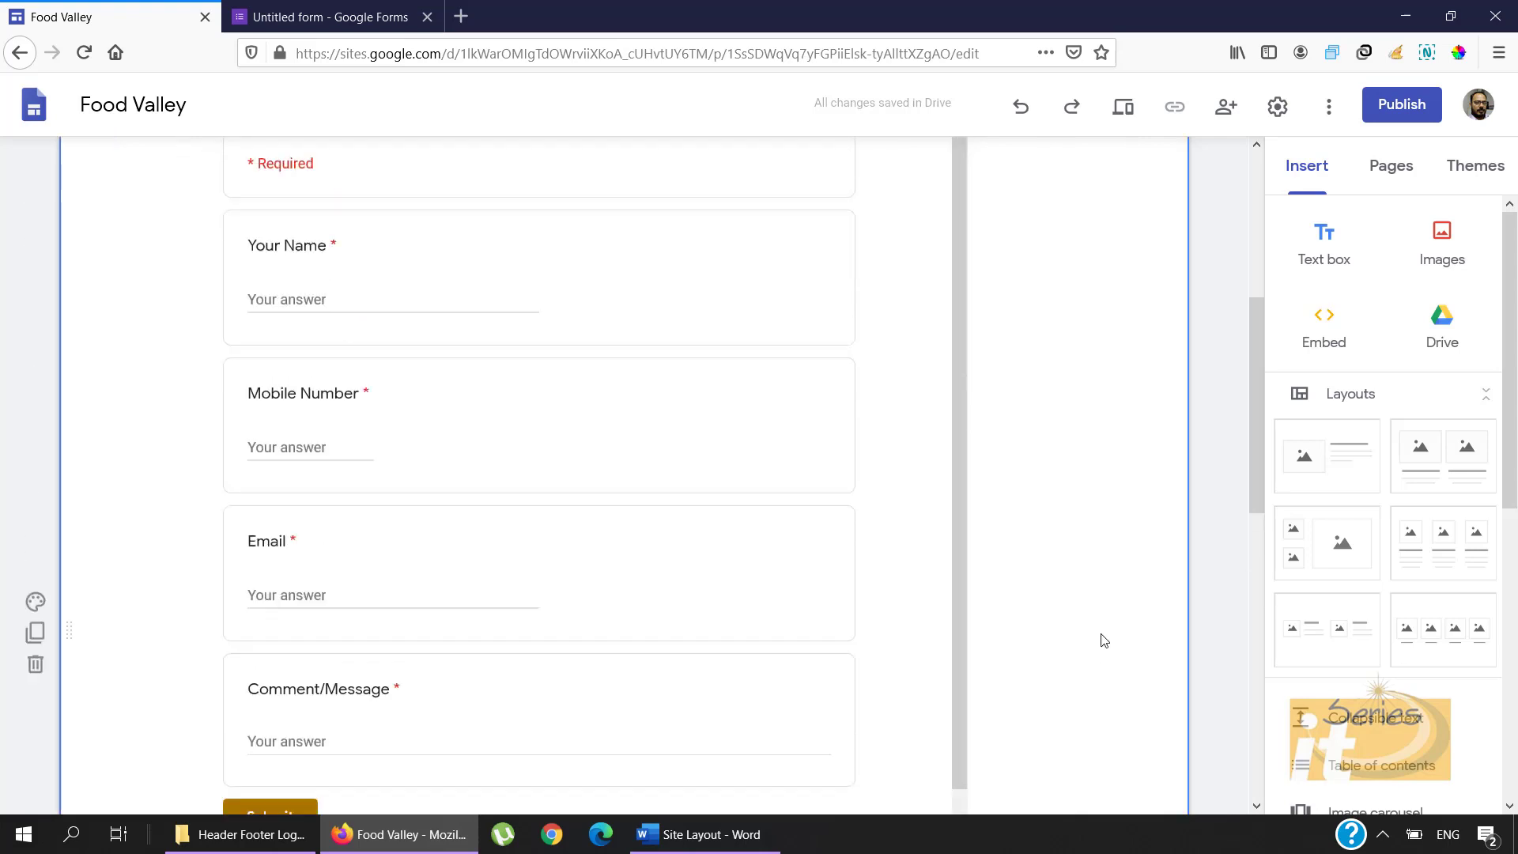
# Step: Preview the Contact Us page, examine the embedded form down to its Submit button, and close the preview
pyautogui.scroll(5, 1101, 635)
pyautogui.scroll(-3, 1102, 635)
pyautogui.scroll(3, 1102, 635)
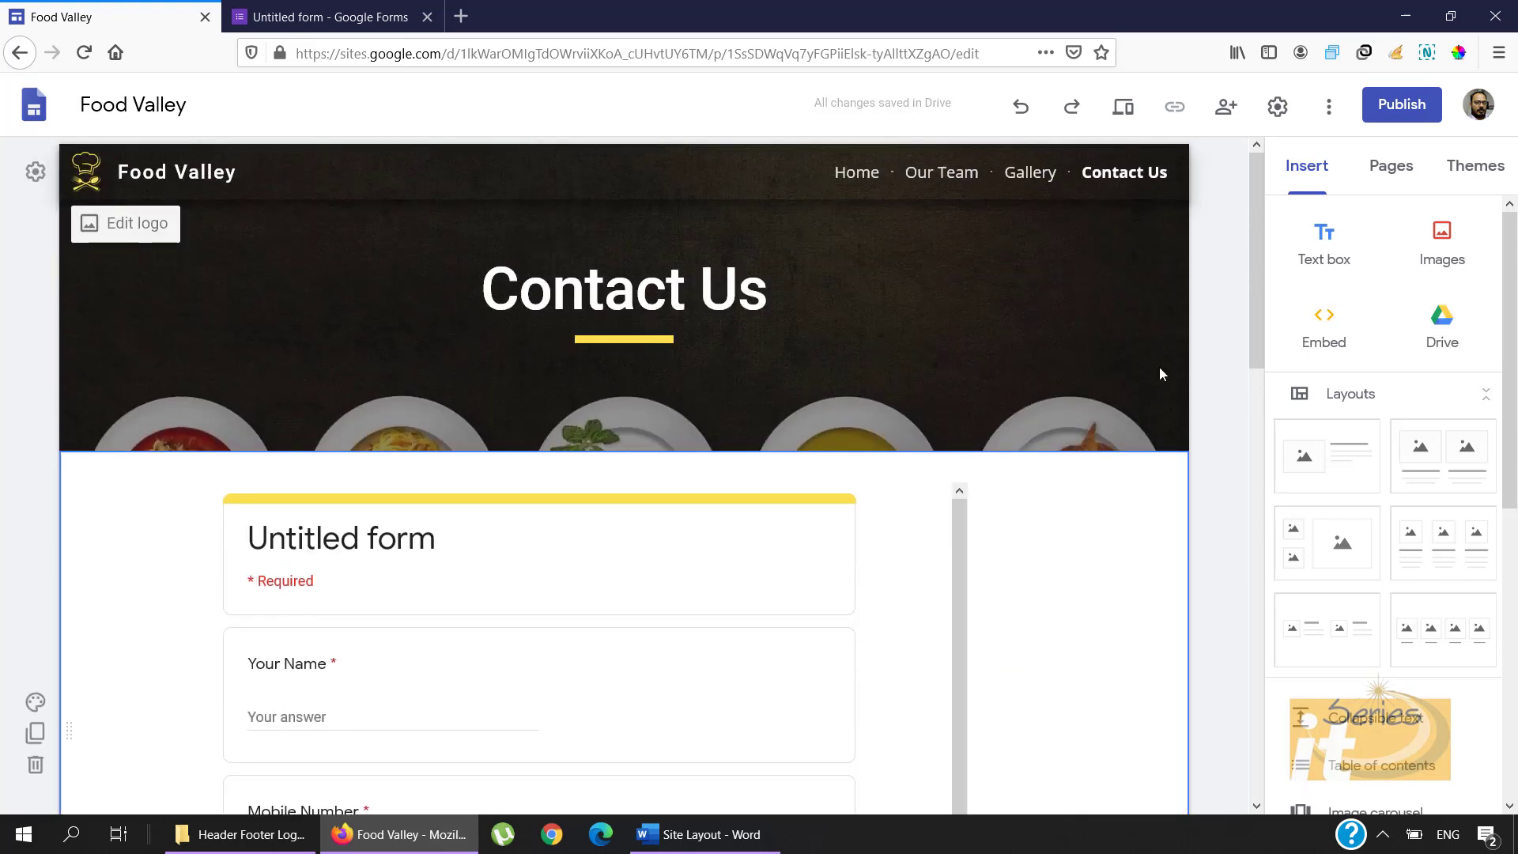
pyautogui.click(1121, 110)
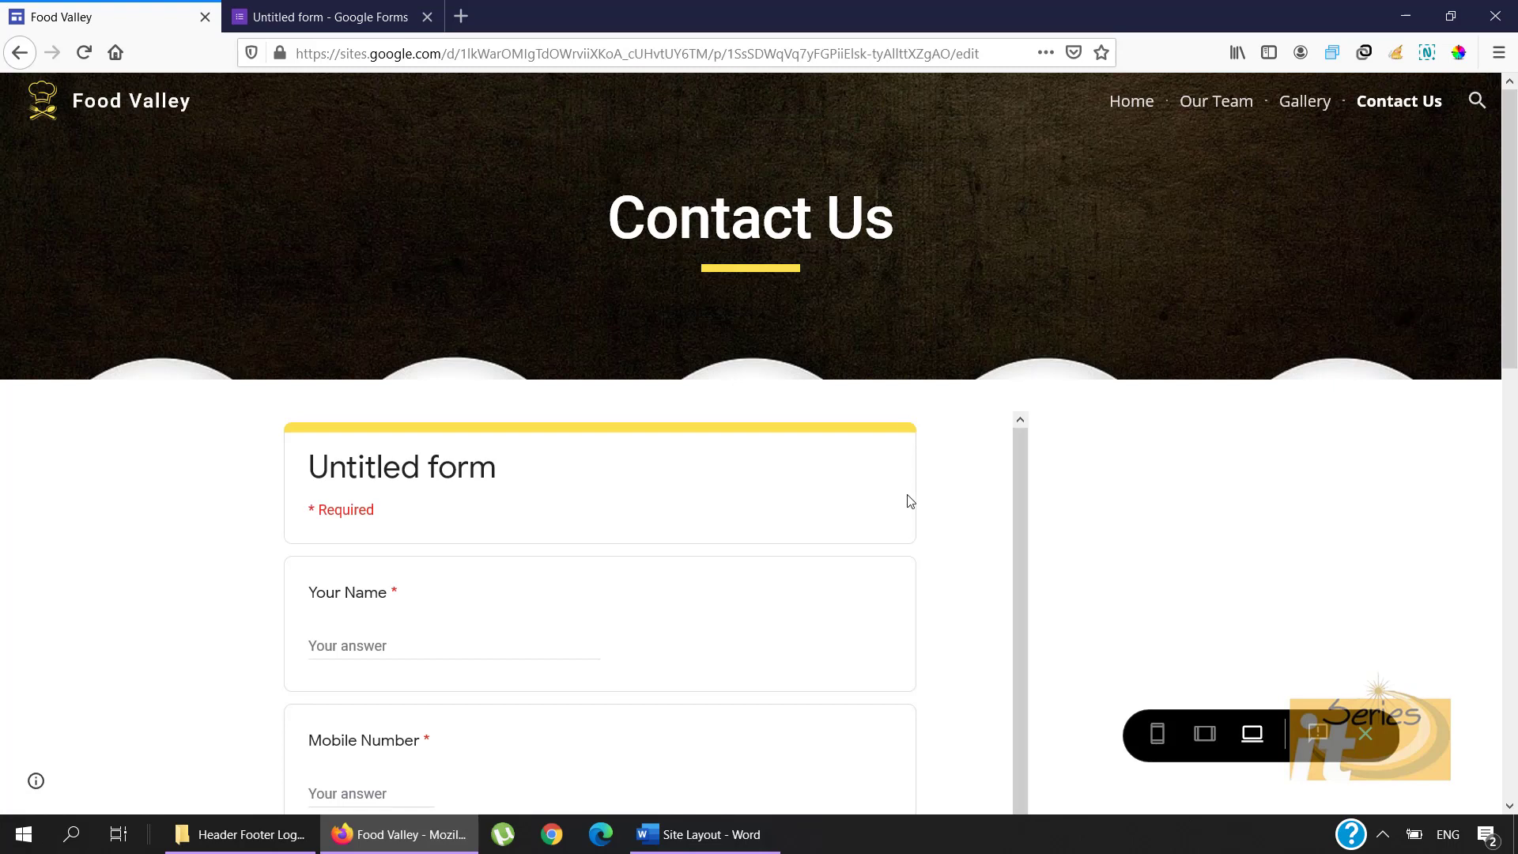
pyautogui.scroll(-1, 908, 502)
pyautogui.scroll(1, 799, 515)
pyautogui.scroll(-1, 520, 657)
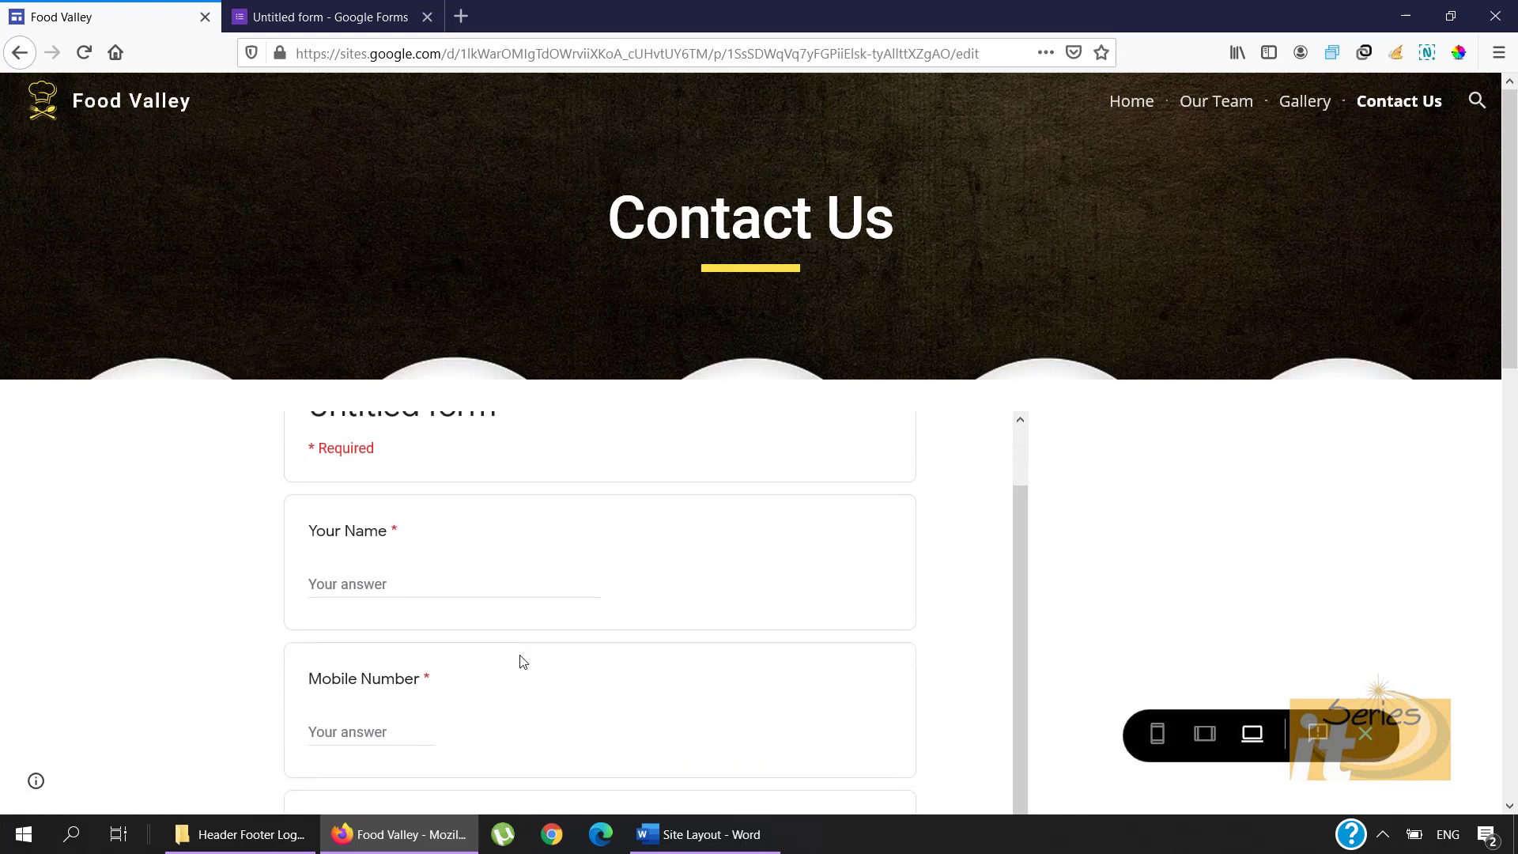
pyautogui.moveTo(1511, 304); pyautogui.dragTo(1515, 459)
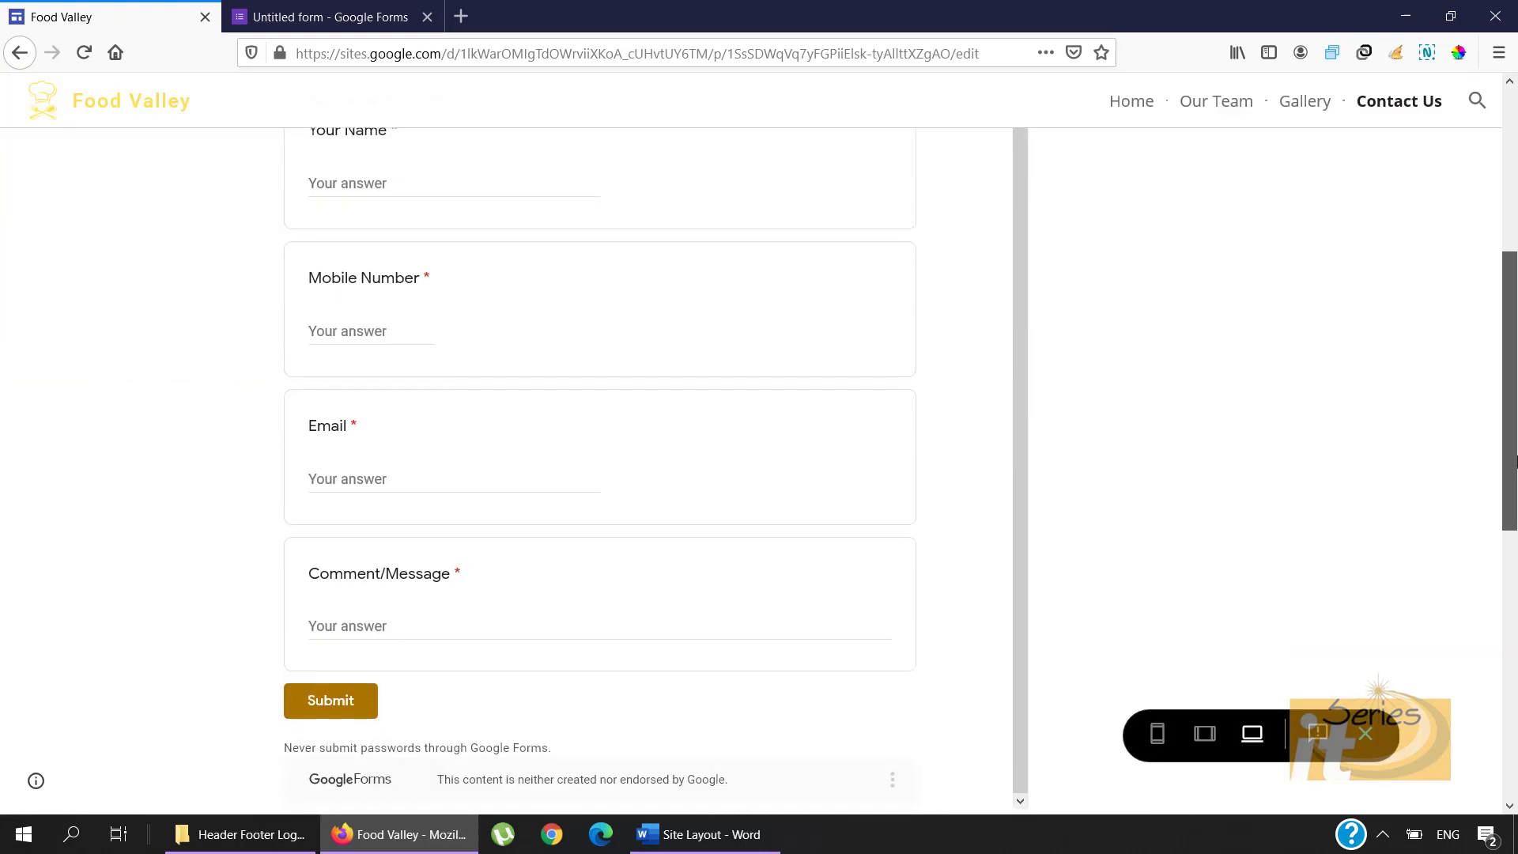
pyautogui.scroll(-3, 600, 563)
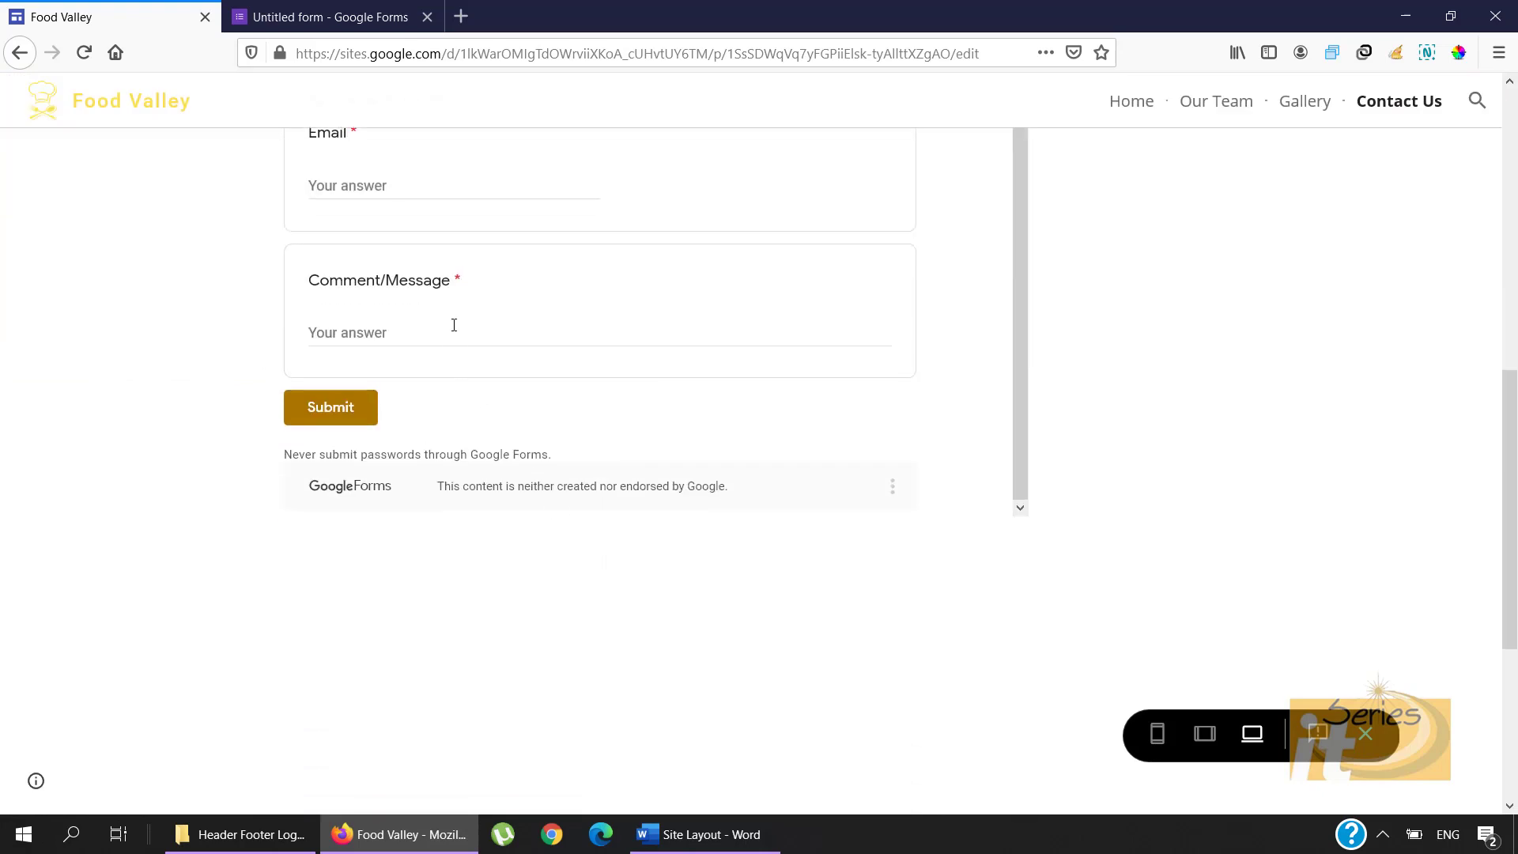
pyautogui.scroll(1, 752, 434)
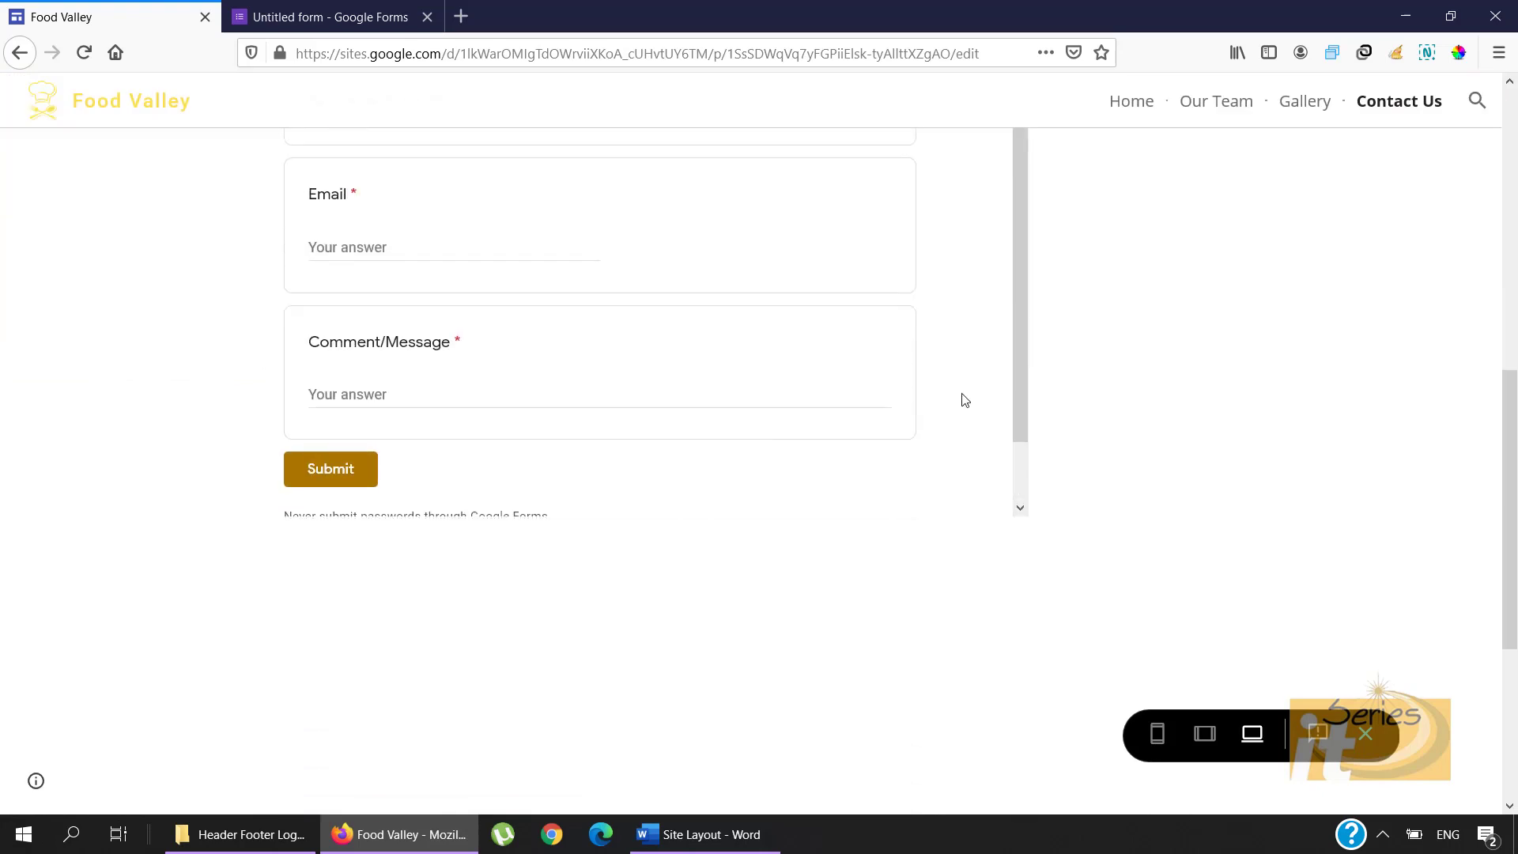
pyautogui.click(1366, 734)
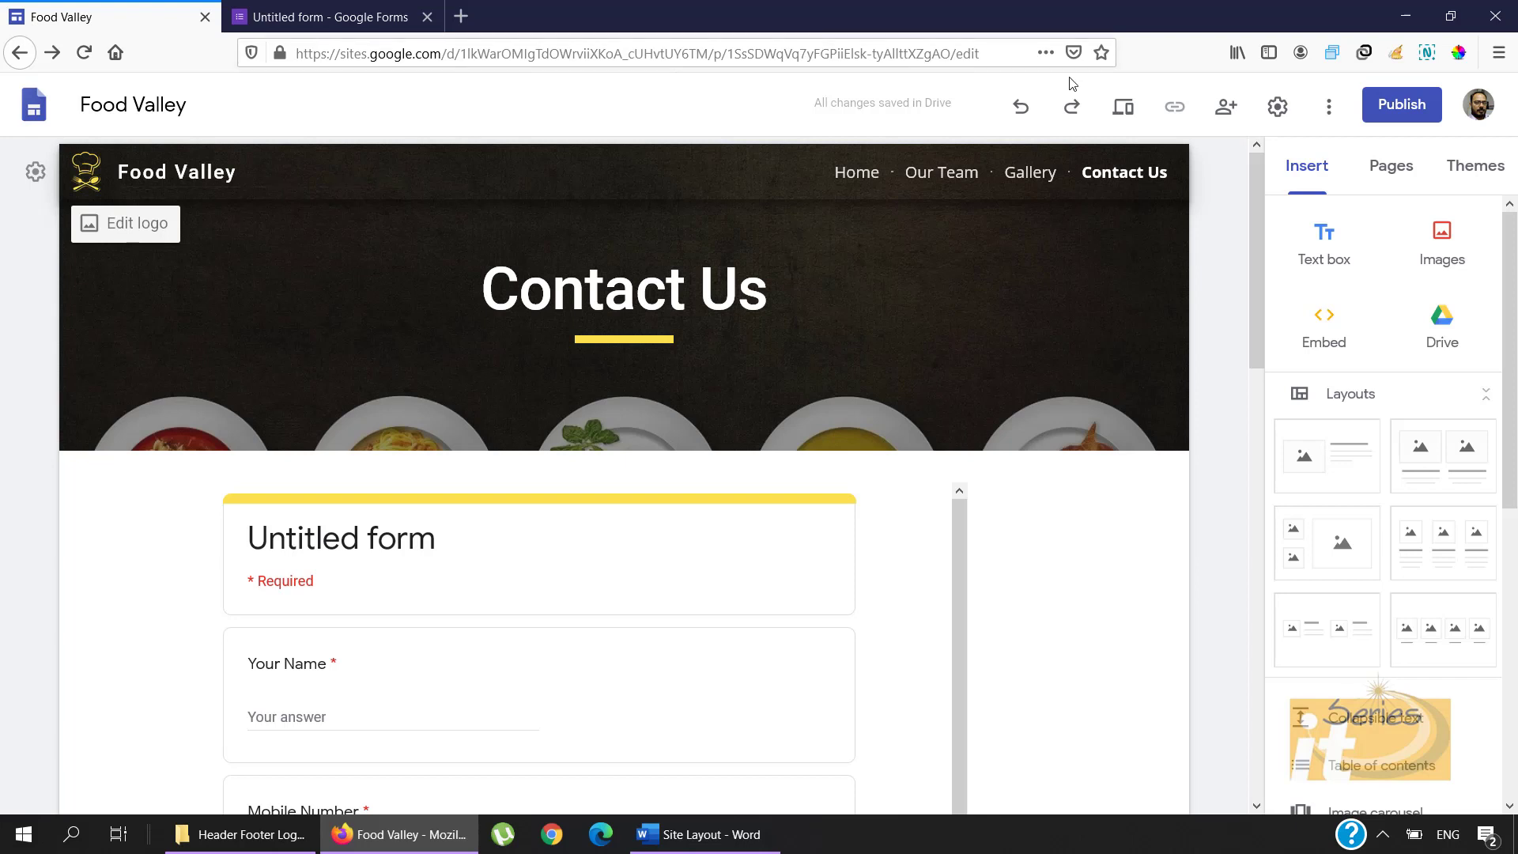
# Step: Upload the chef image from the Header Footer Logo white space folder as the site's favicon and close the settings
pyautogui.click(1278, 109)
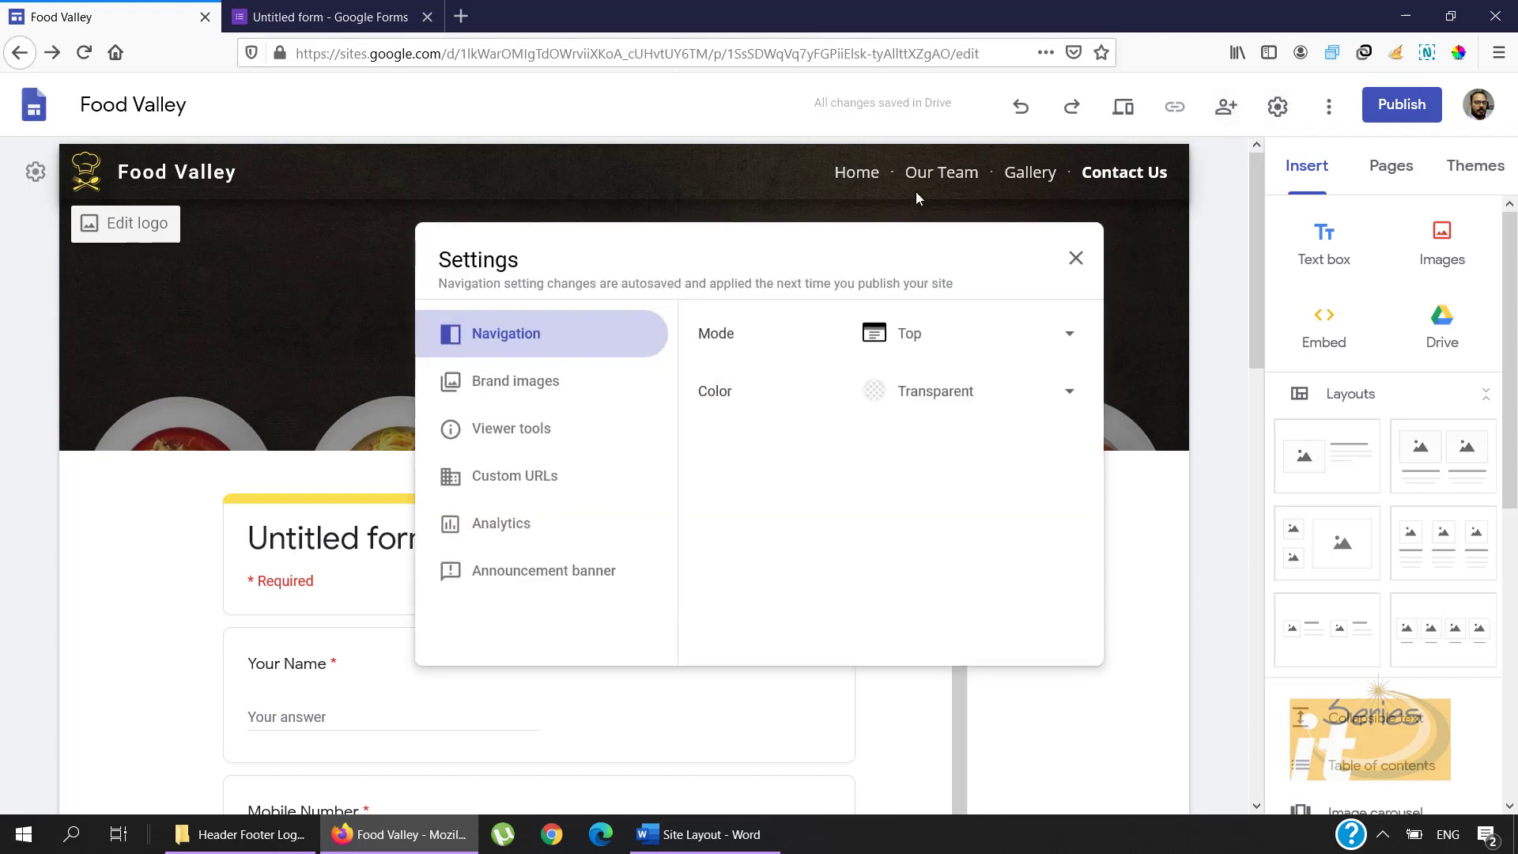
pyautogui.click(525, 389)
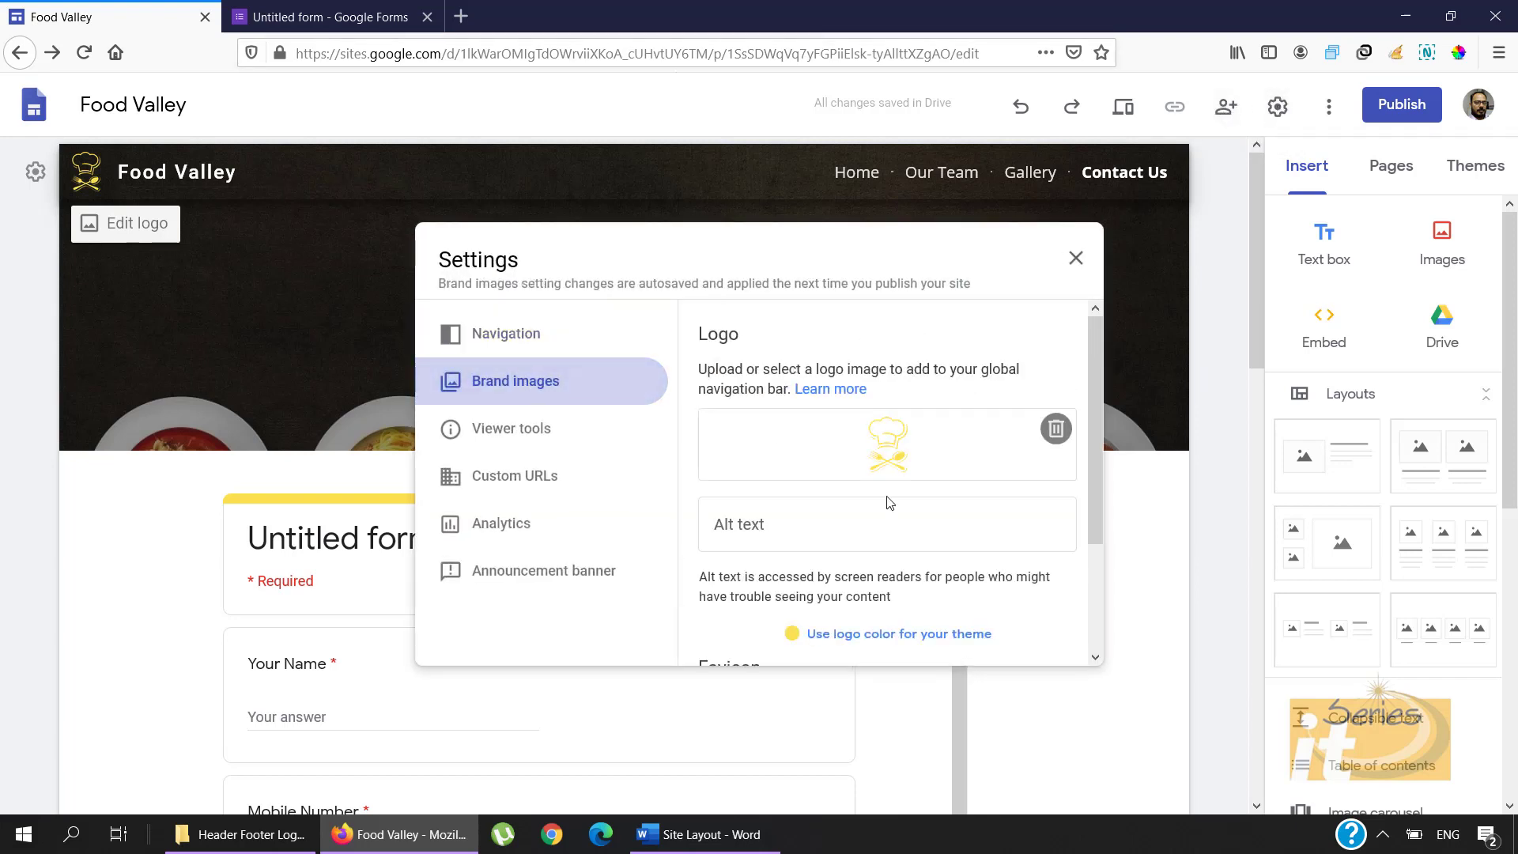
pyautogui.scroll(-2, 923, 500)
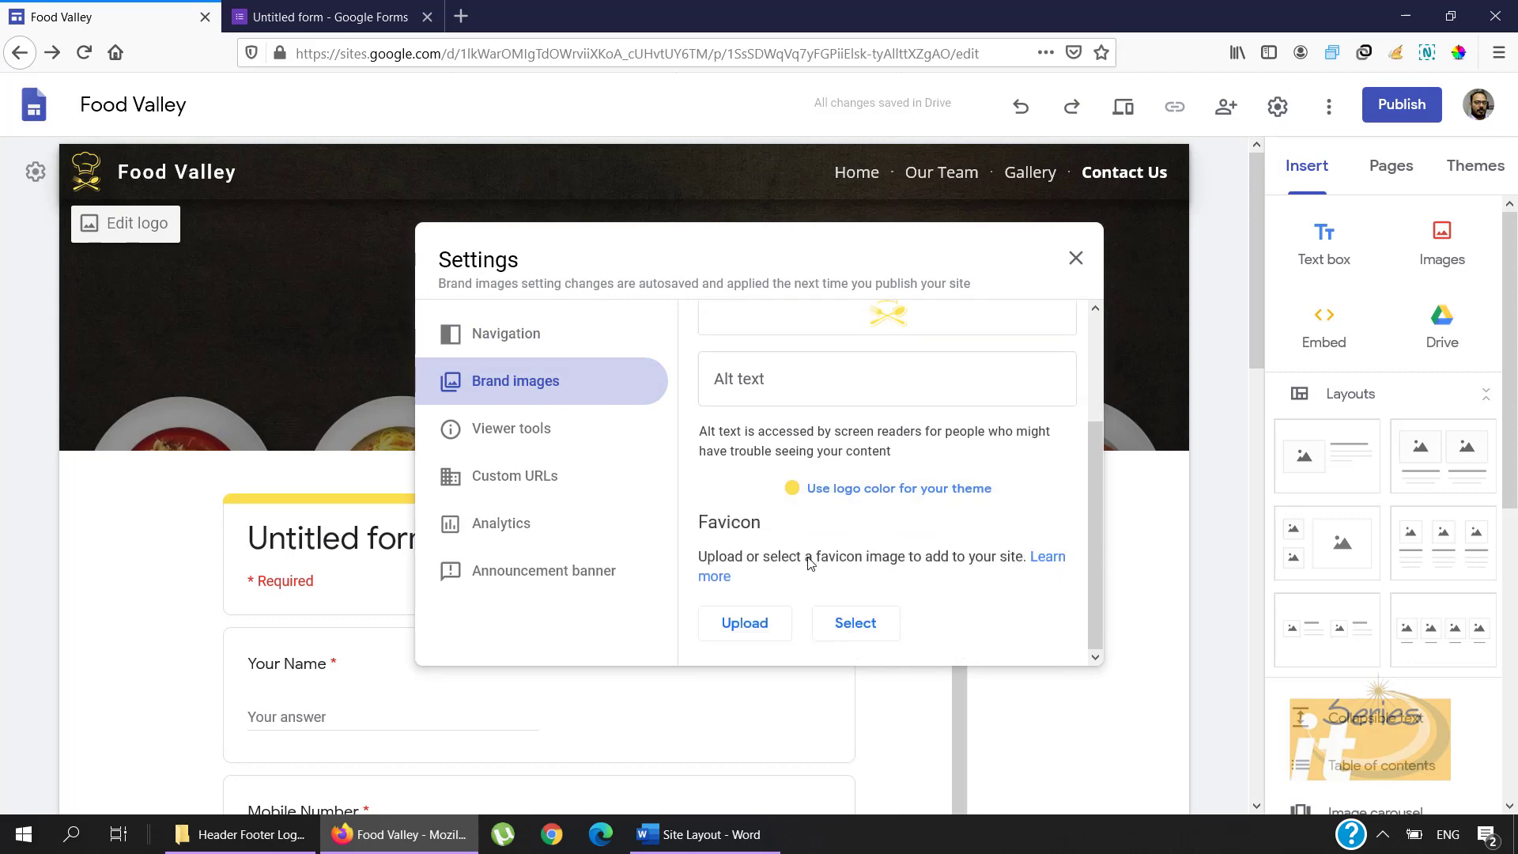
pyautogui.click(765, 627)
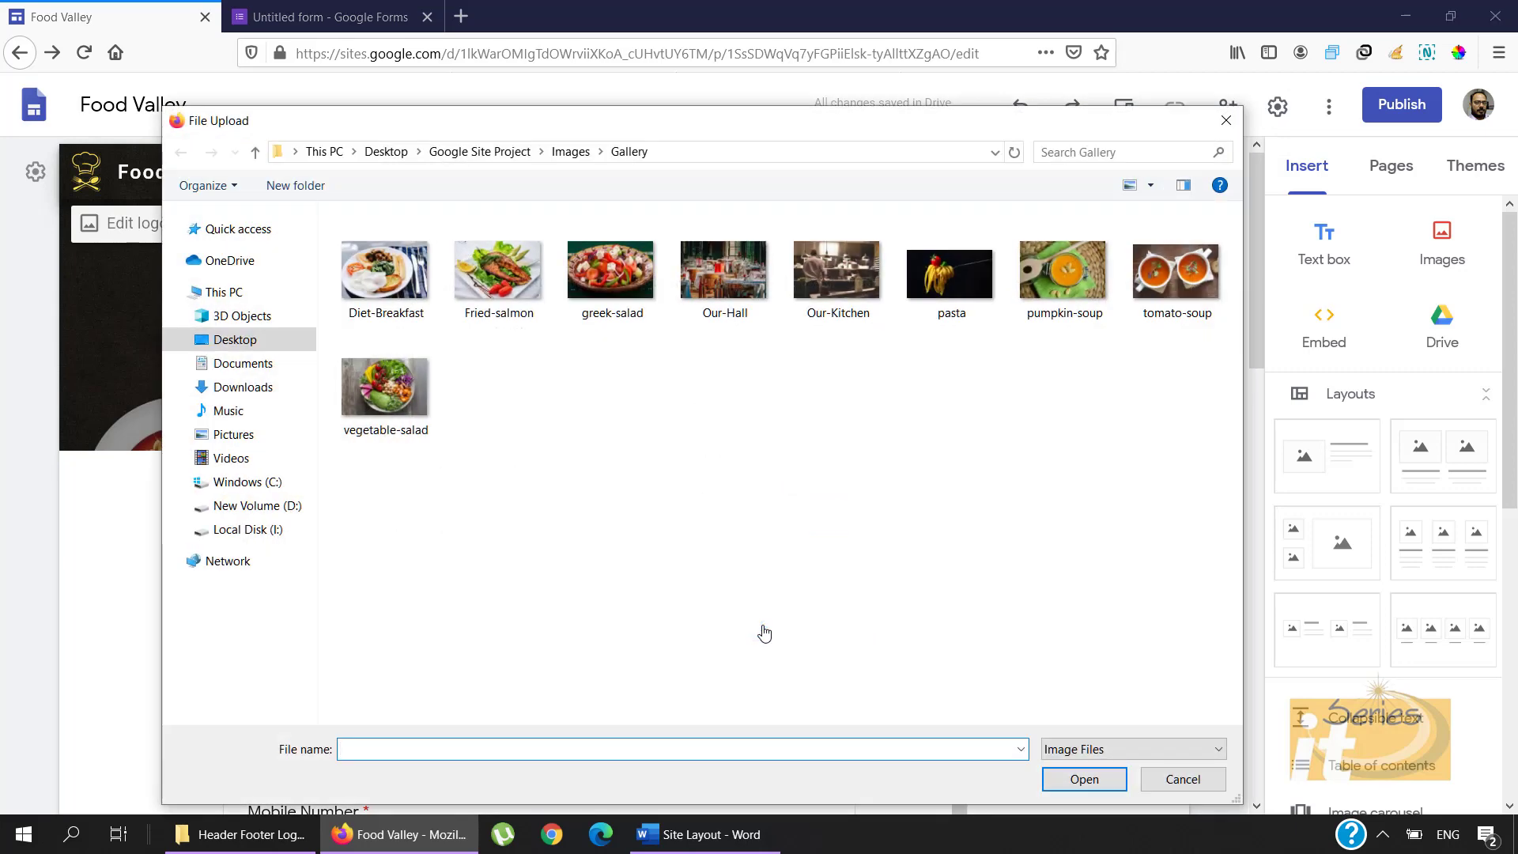
pyautogui.click(257, 157)
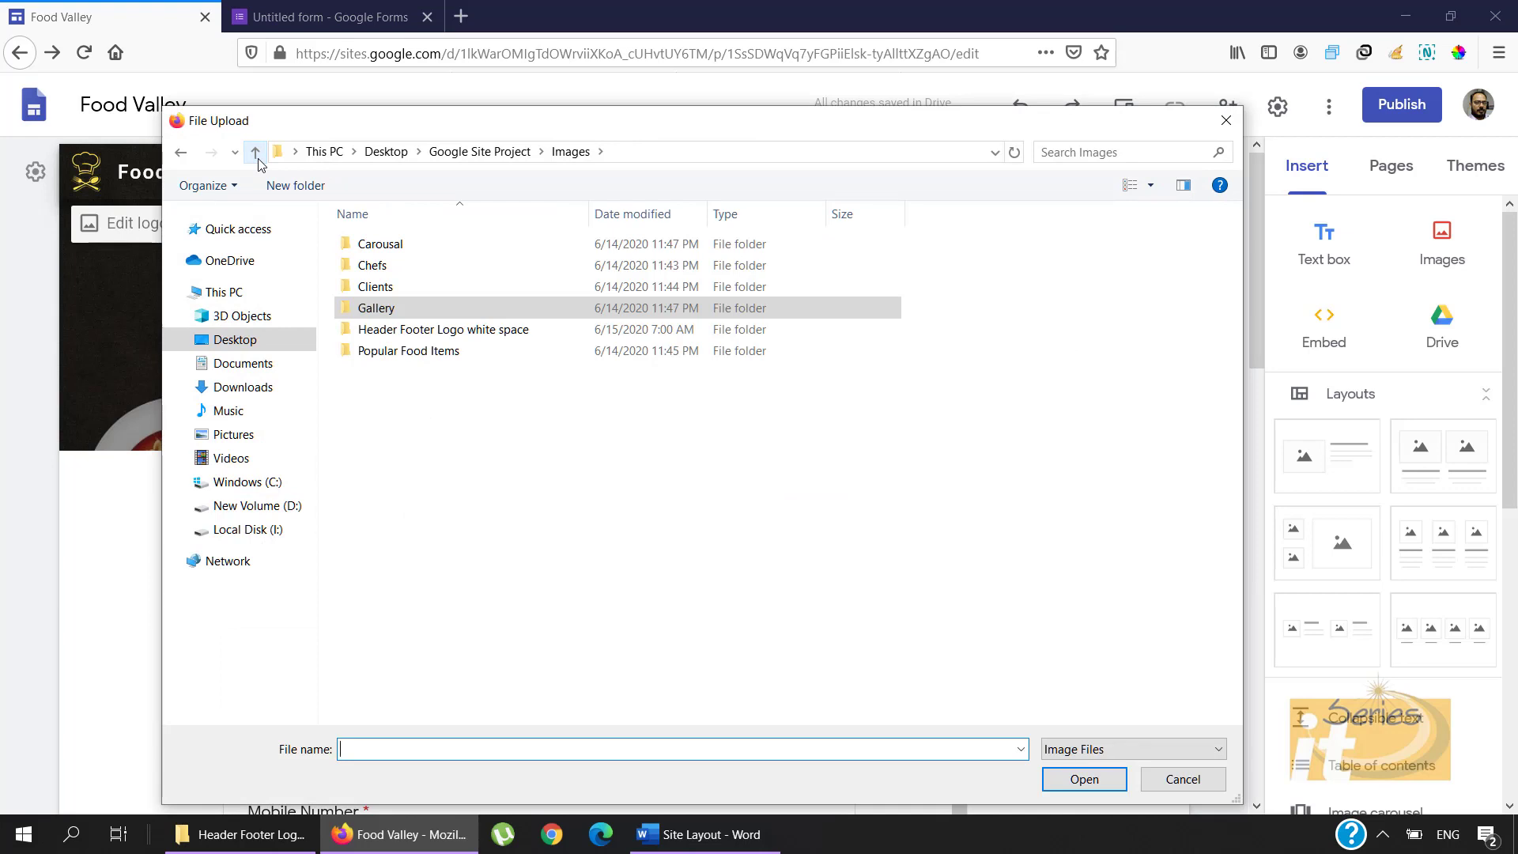
pyautogui.click(448, 339)
pyautogui.doubleClick(449, 338)
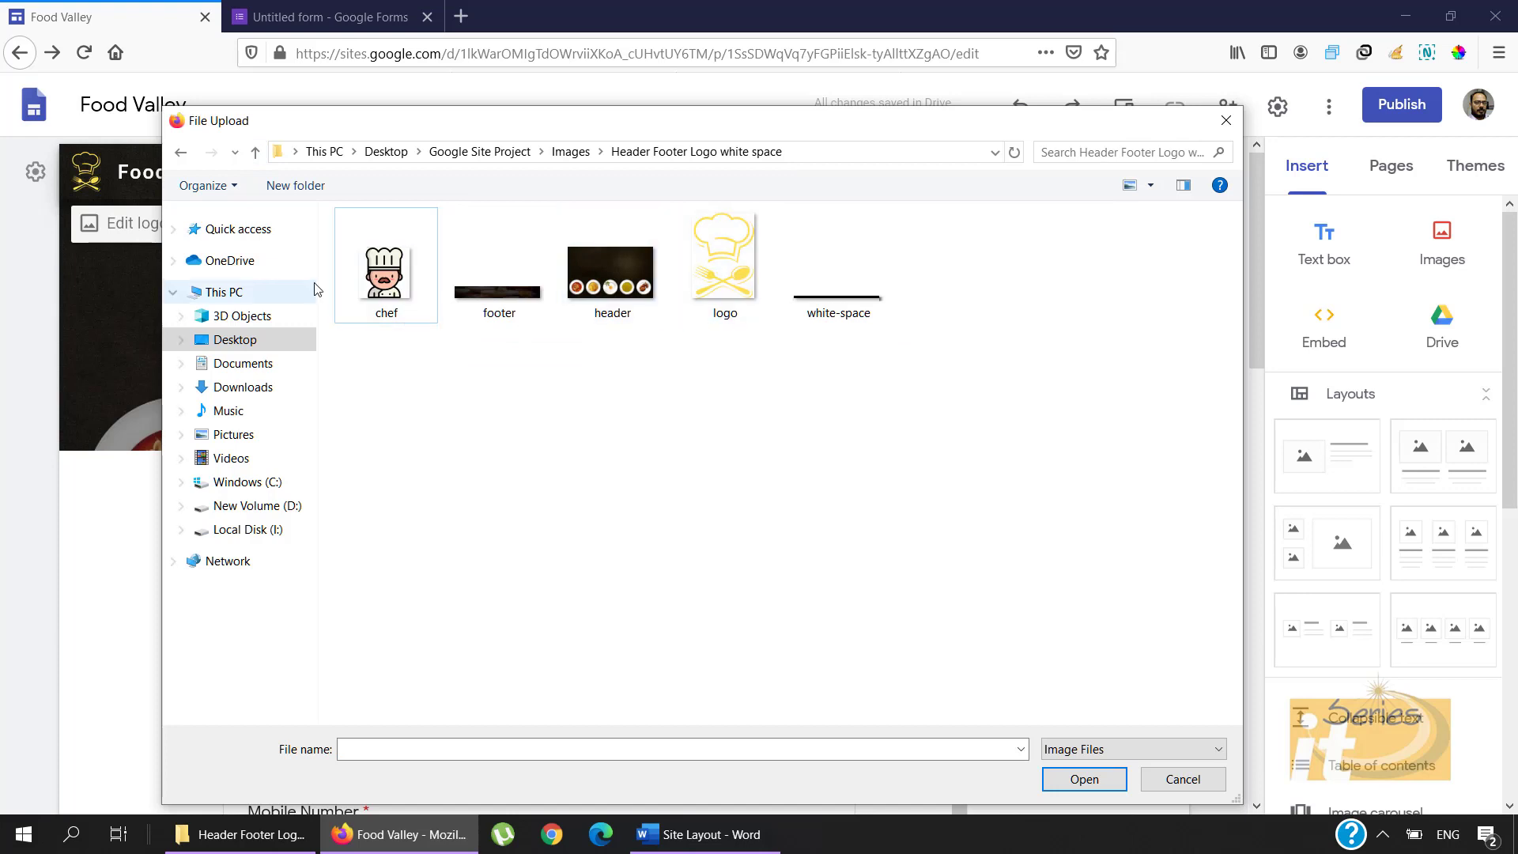
pyautogui.doubleClick(387, 278)
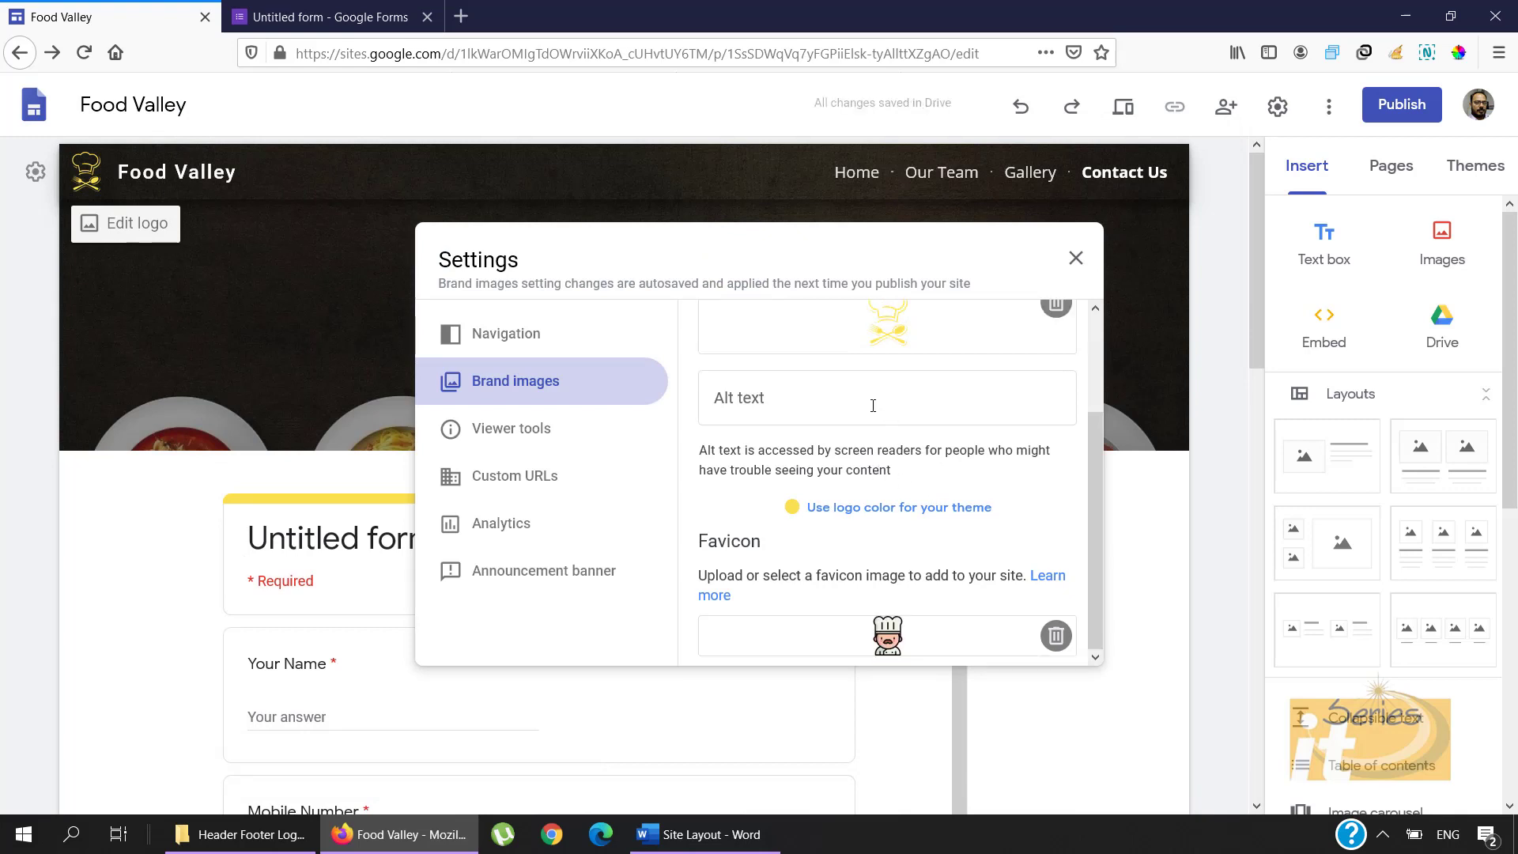
pyautogui.click(1076, 258)
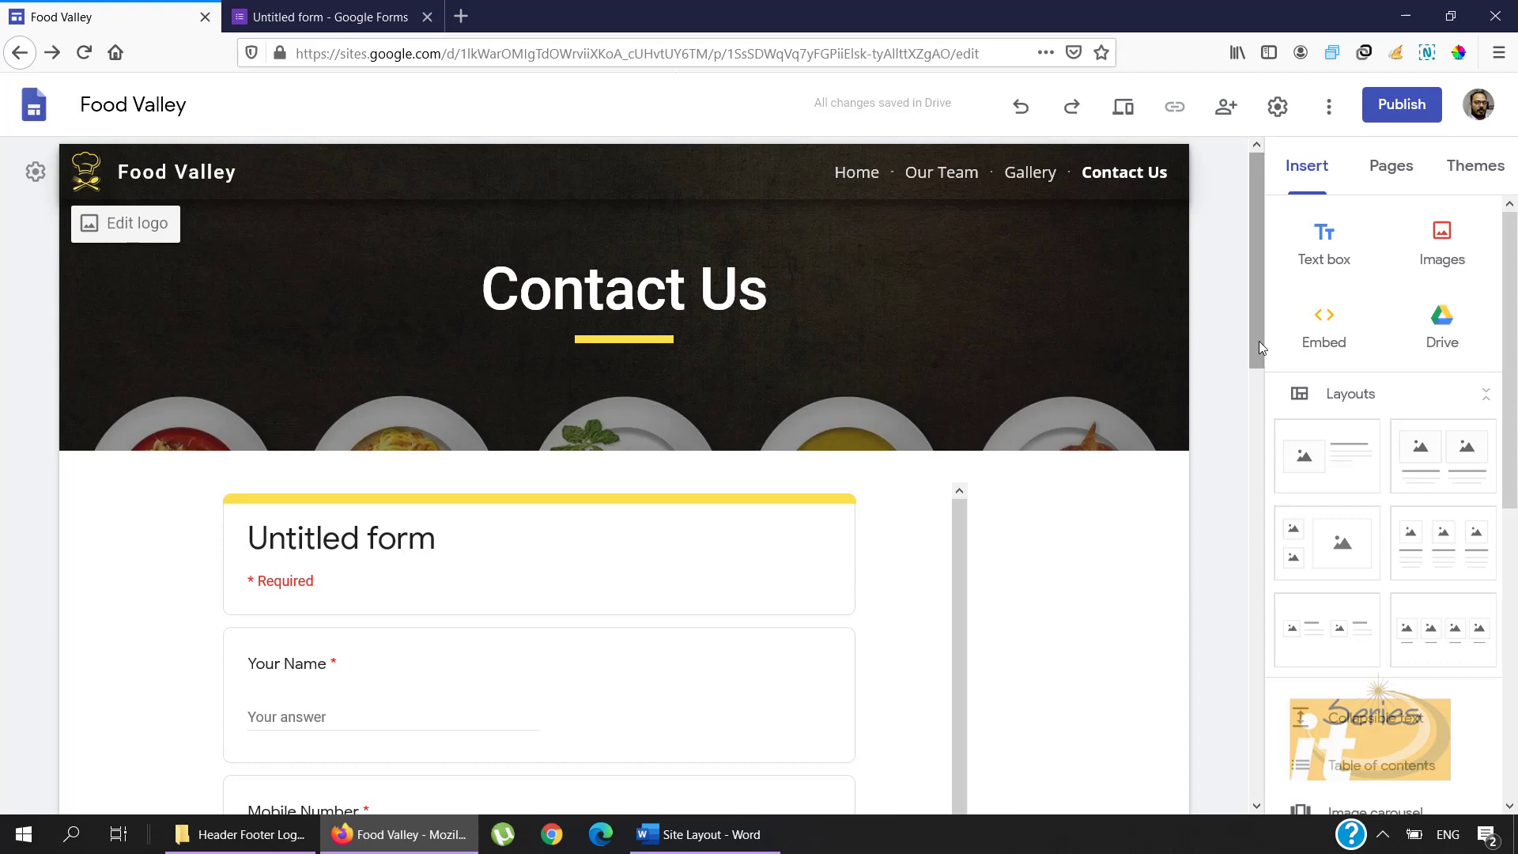
# Step: Start publishing the site, enter foodvalley as the web address, and go to the custom URL settings
pyautogui.click(1399, 112)
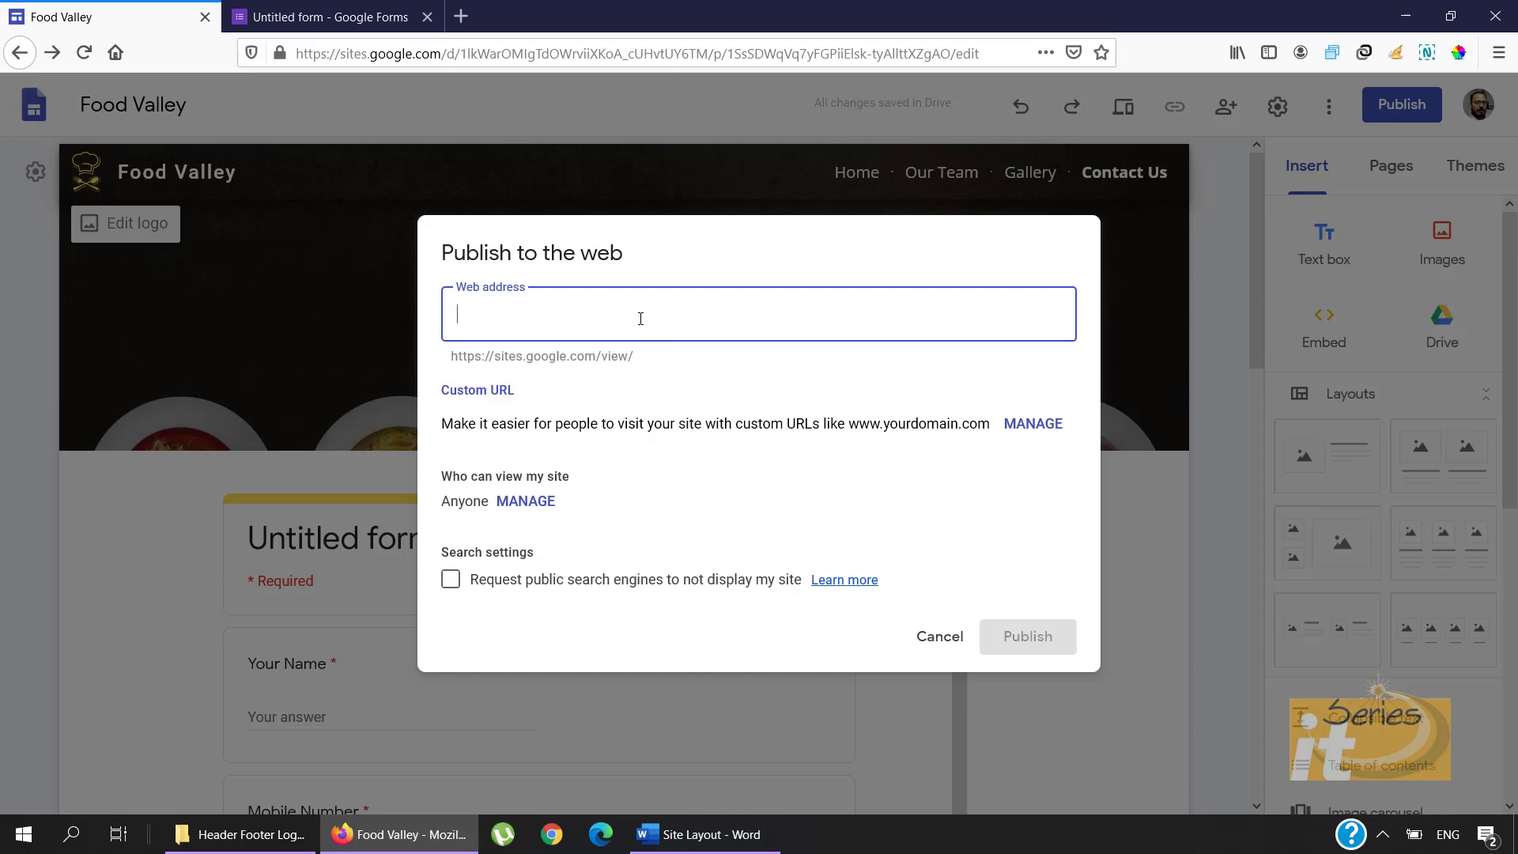
pyautogui.write('foodvalley')
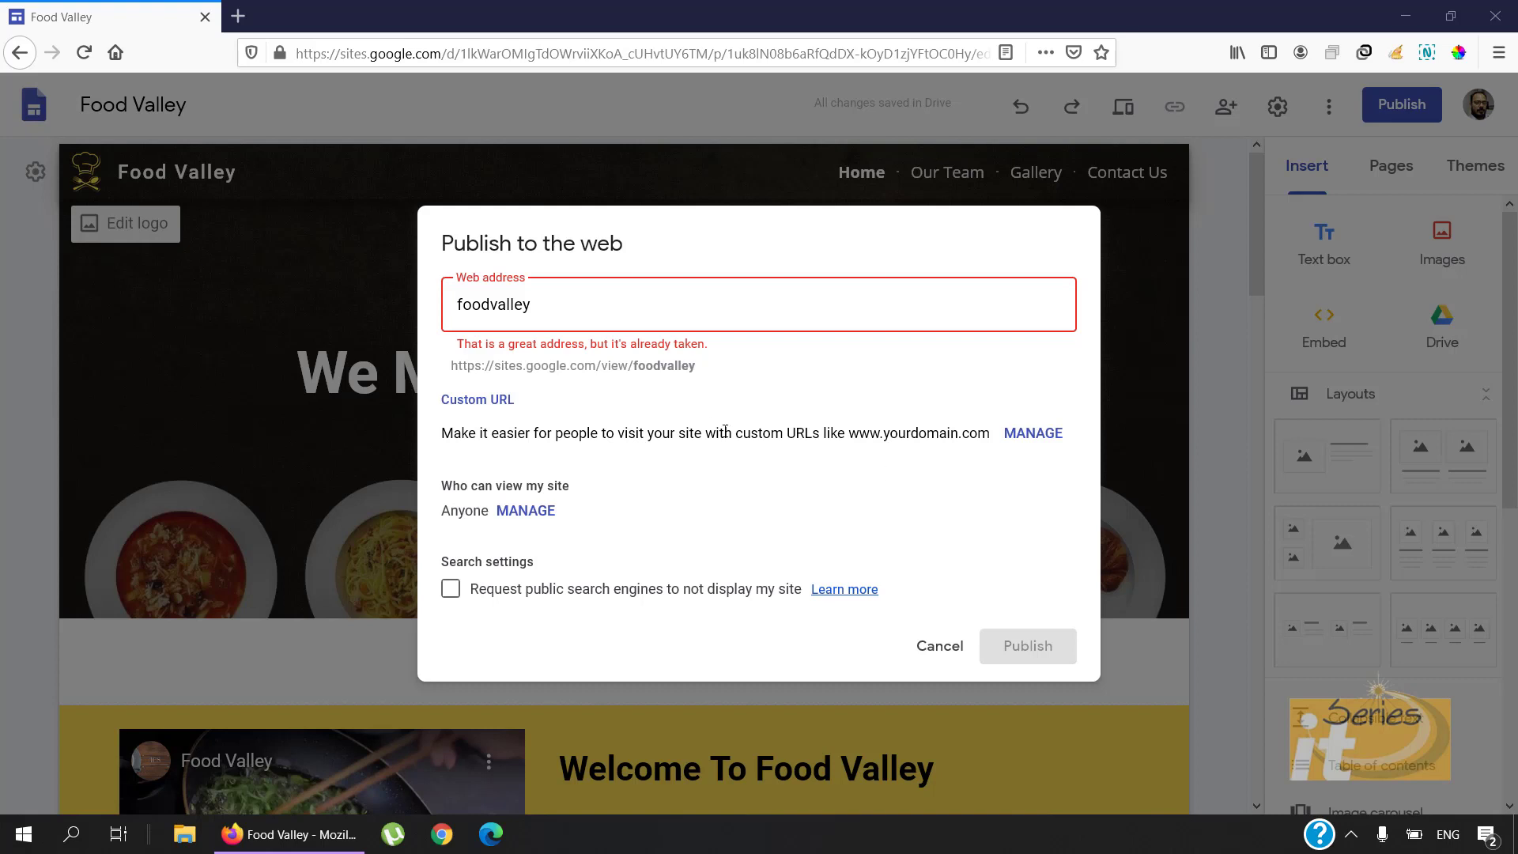
pyautogui.click(1020, 437)
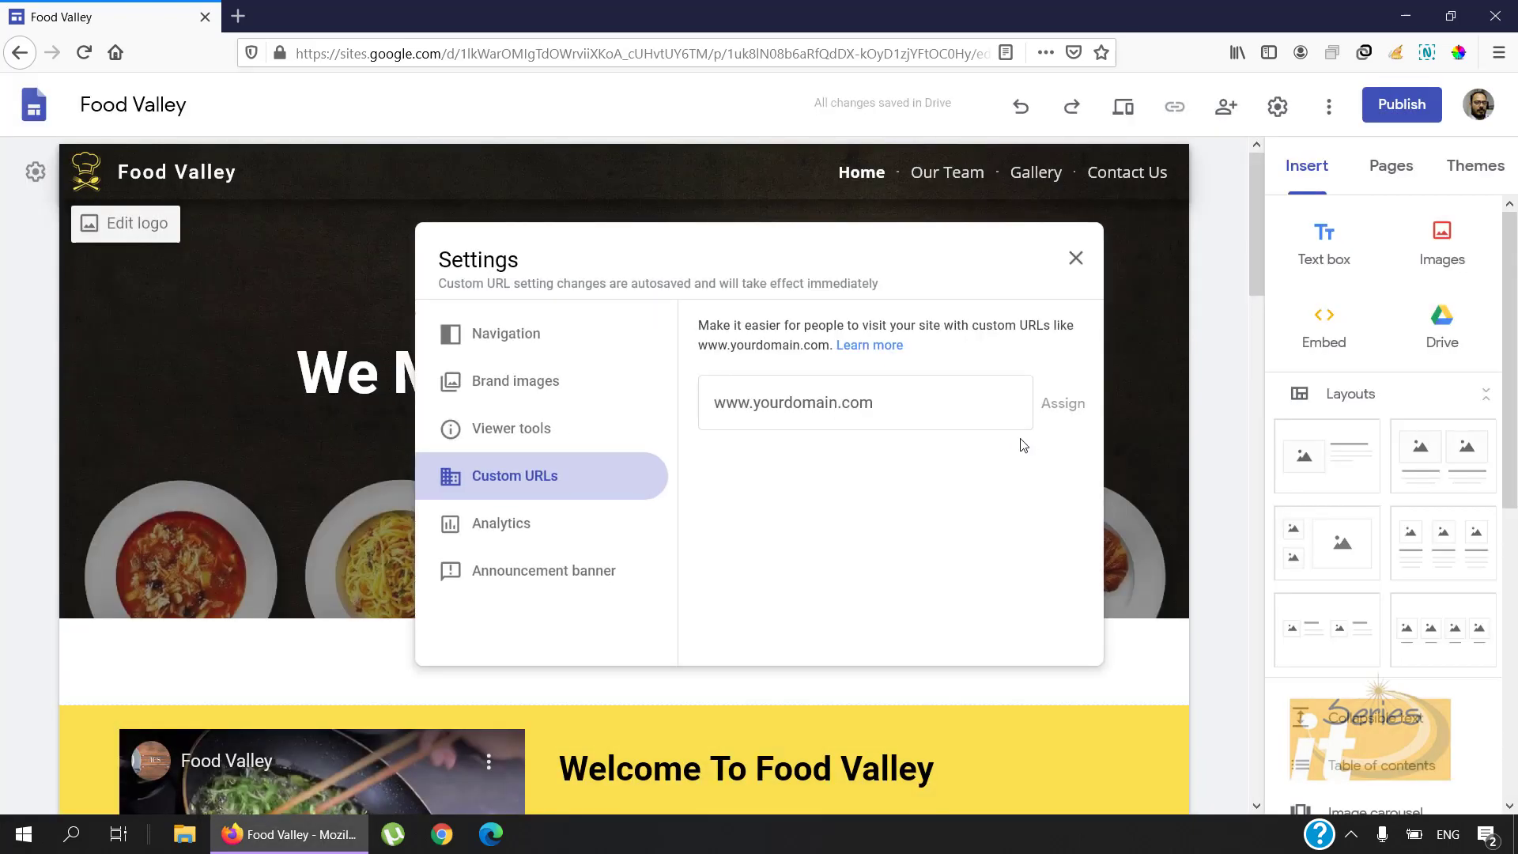
pyautogui.click(857, 401)
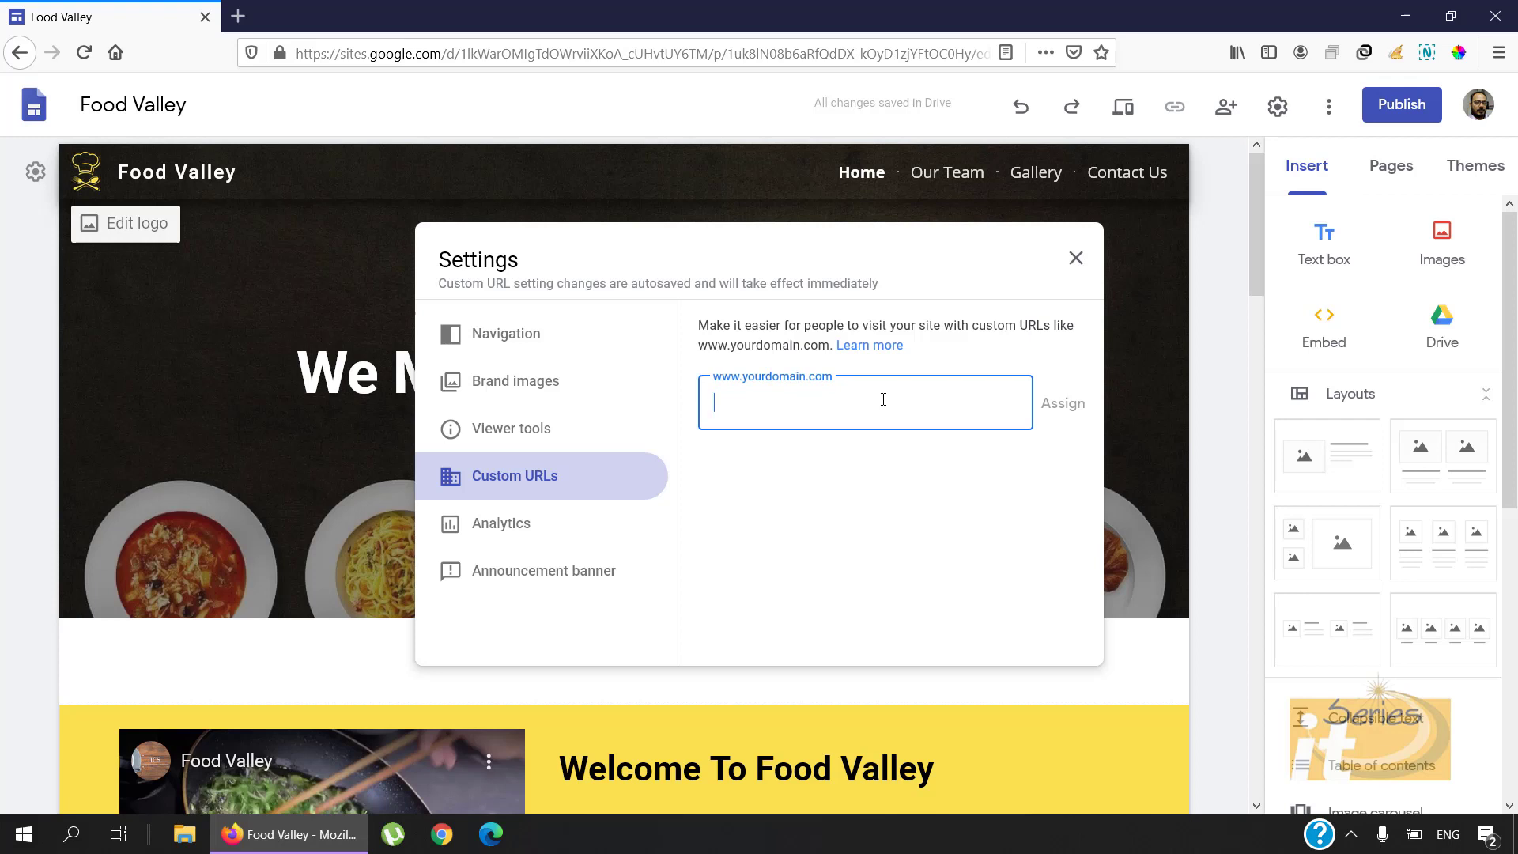
pyautogui.write('www.foodvalley.xyz')
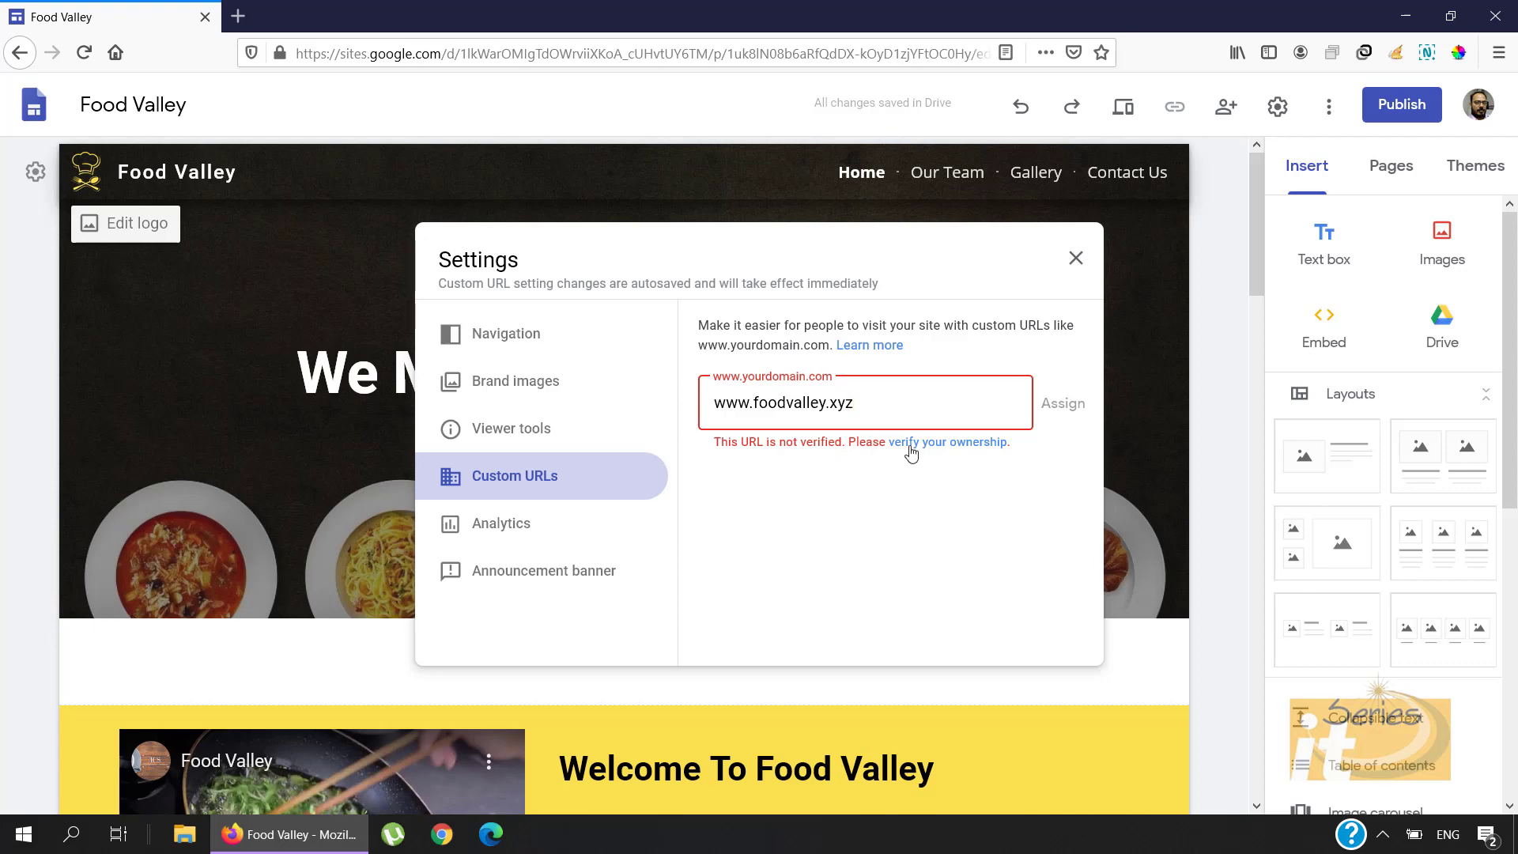
pyautogui.click(939, 443)
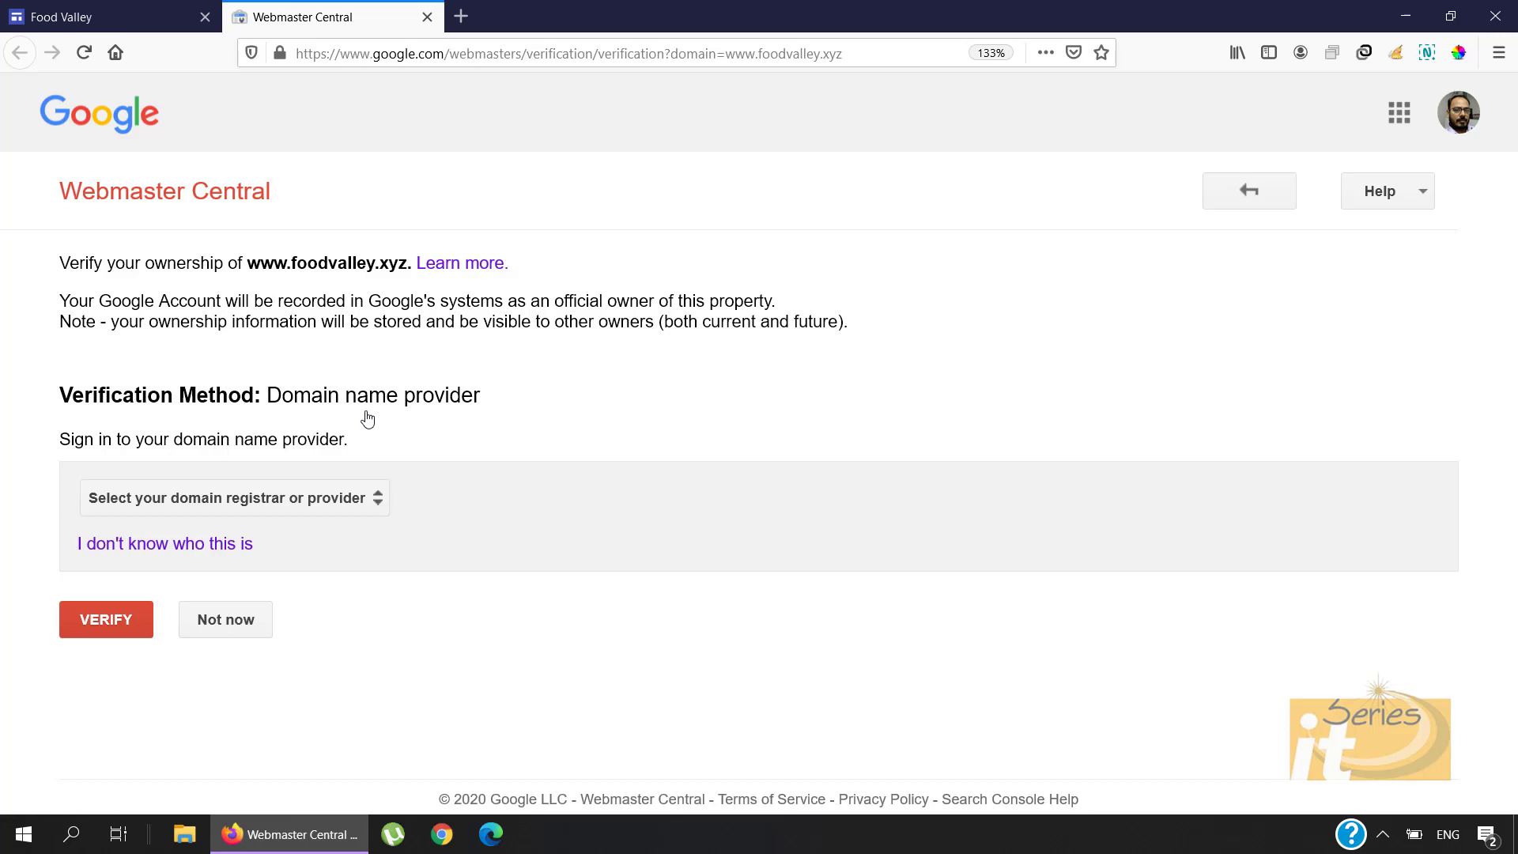
# Step: Choose Namecheap.com as the domain registrar for the ownership verification
pyautogui.click(377, 503)
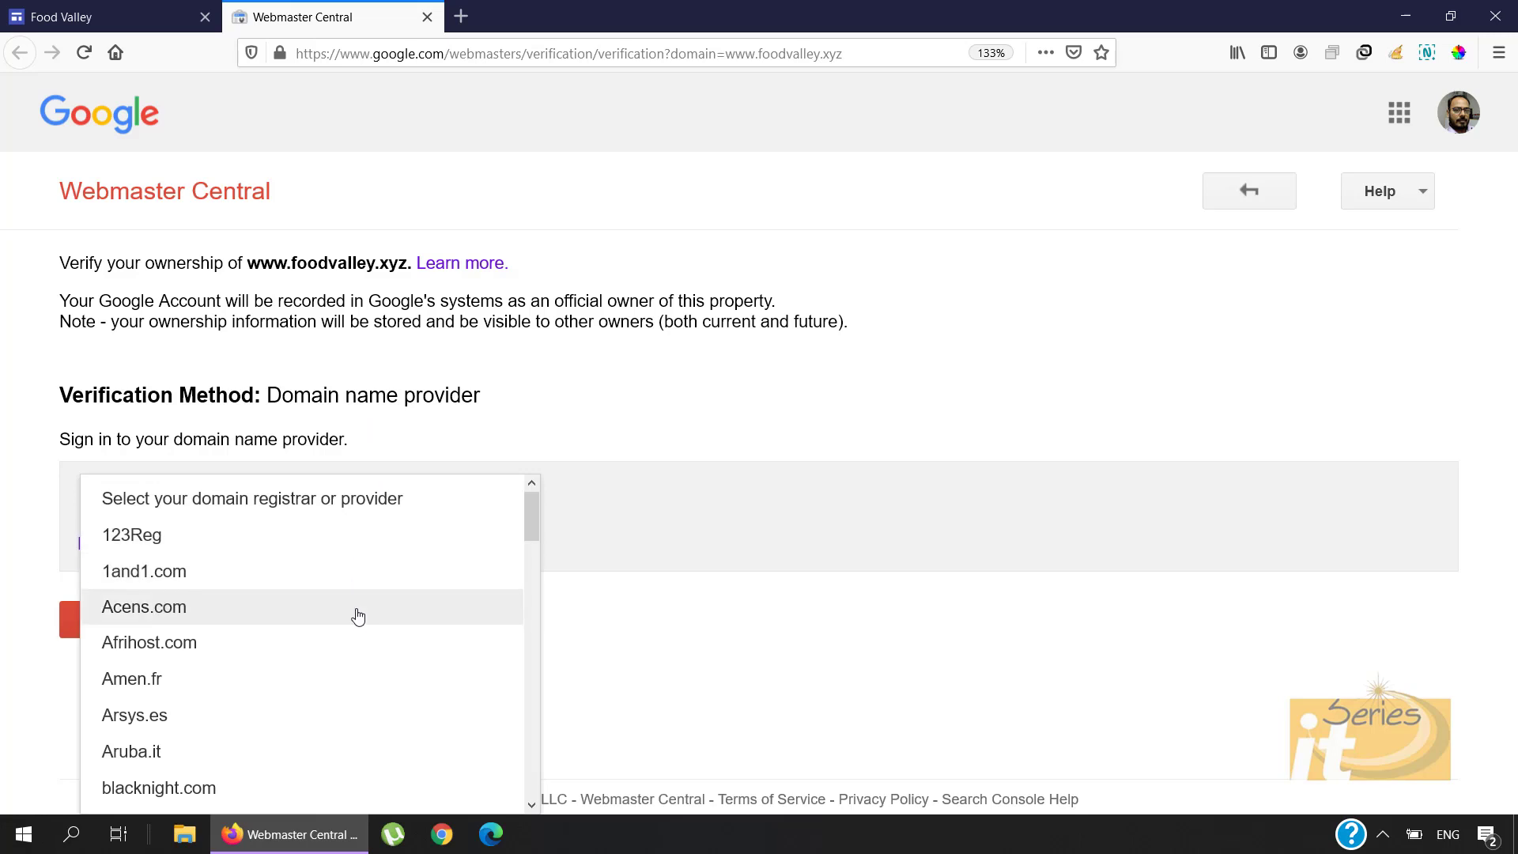
pyautogui.scroll(-1, 353, 566)
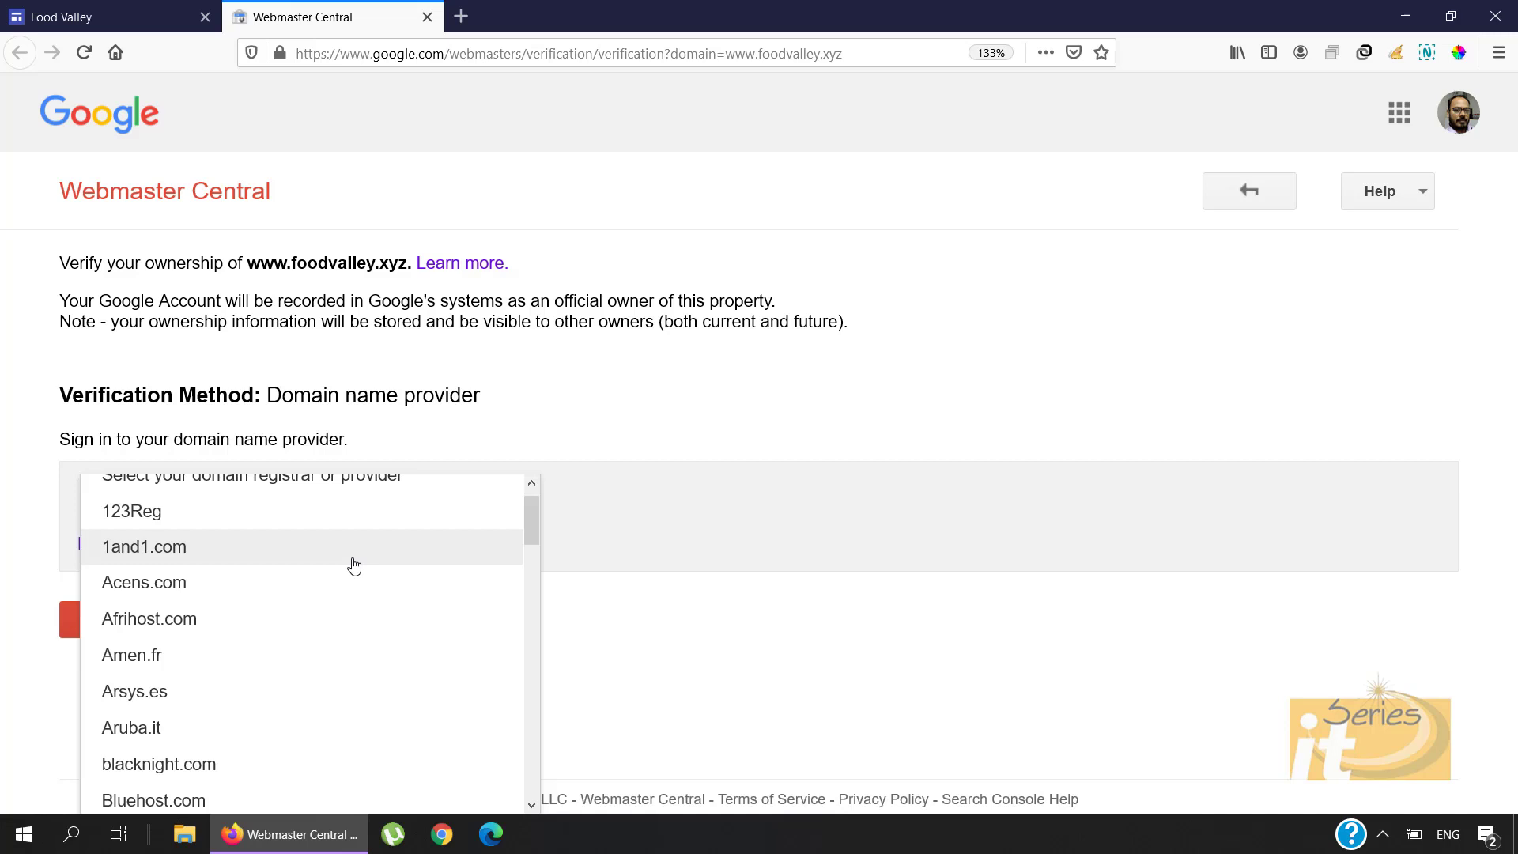
pyautogui.scroll(-1, 354, 554)
pyautogui.scroll(-2, 345, 637)
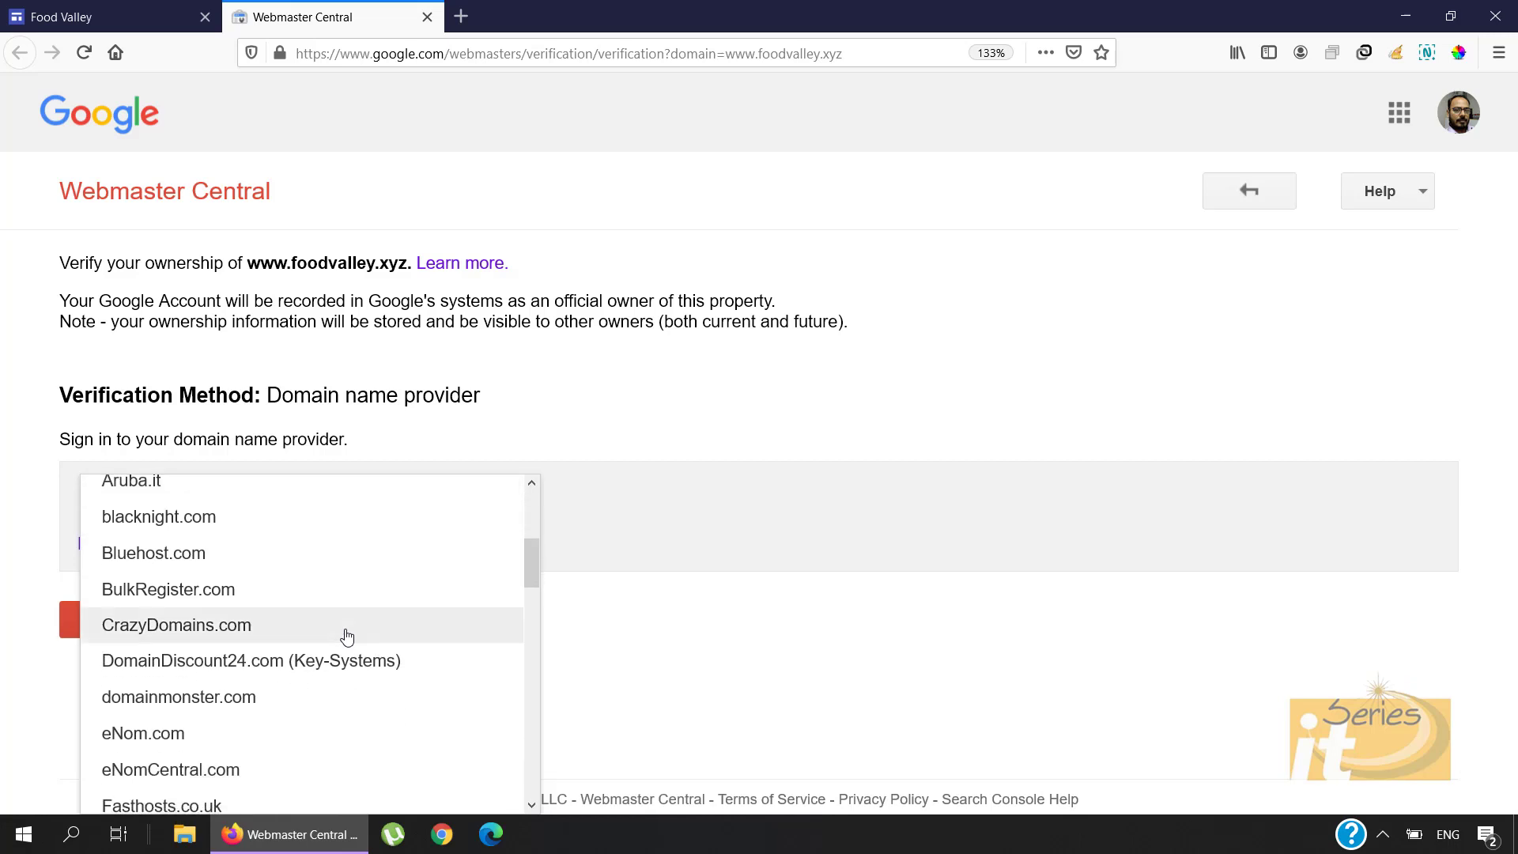
pyautogui.scroll(-3, 346, 625)
pyautogui.scroll(-3, 345, 605)
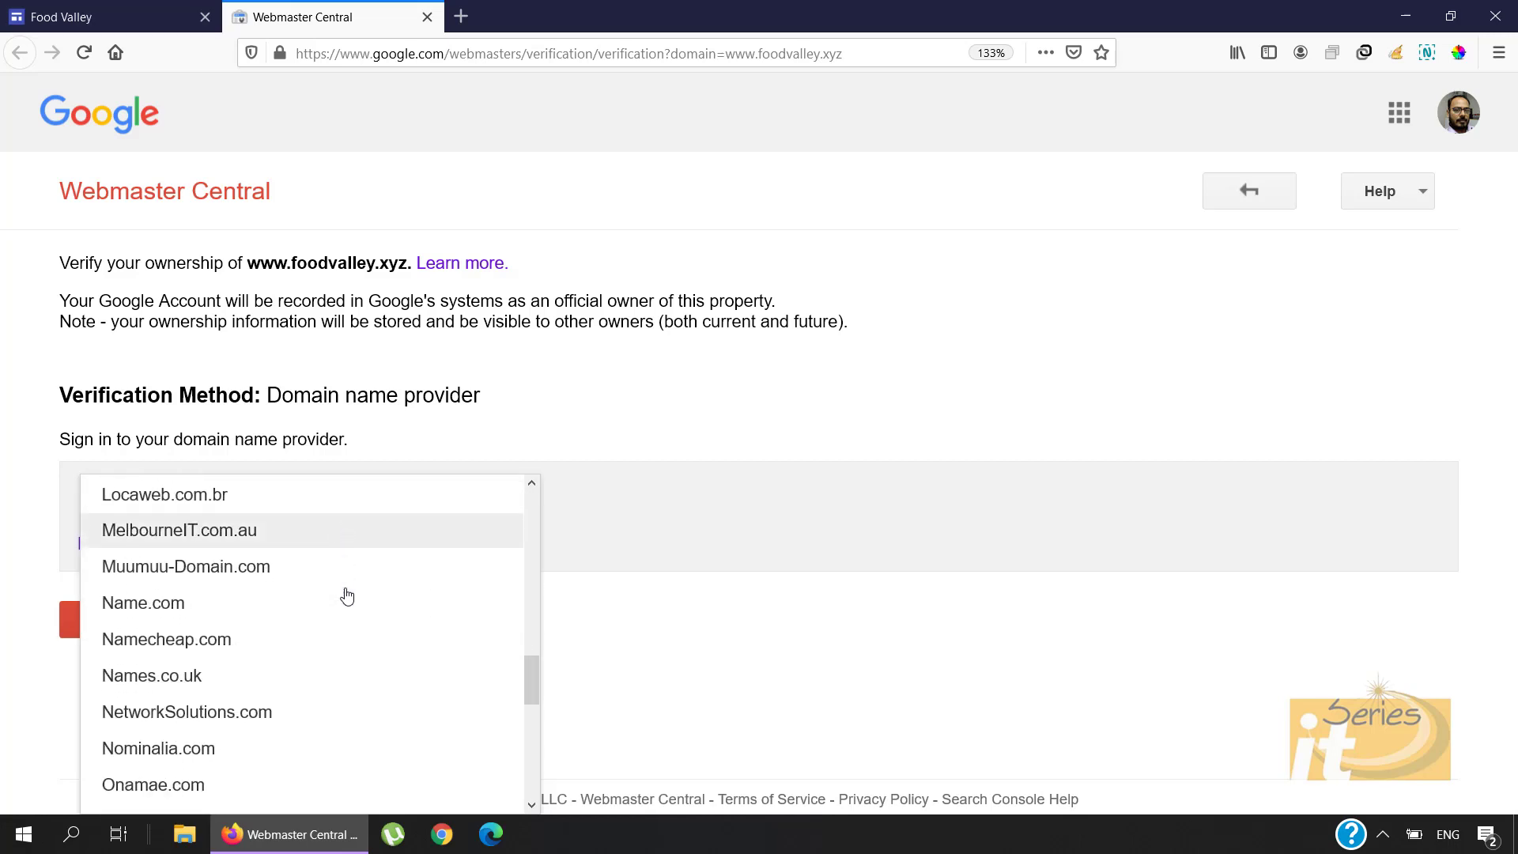
pyautogui.scroll(-1, 346, 595)
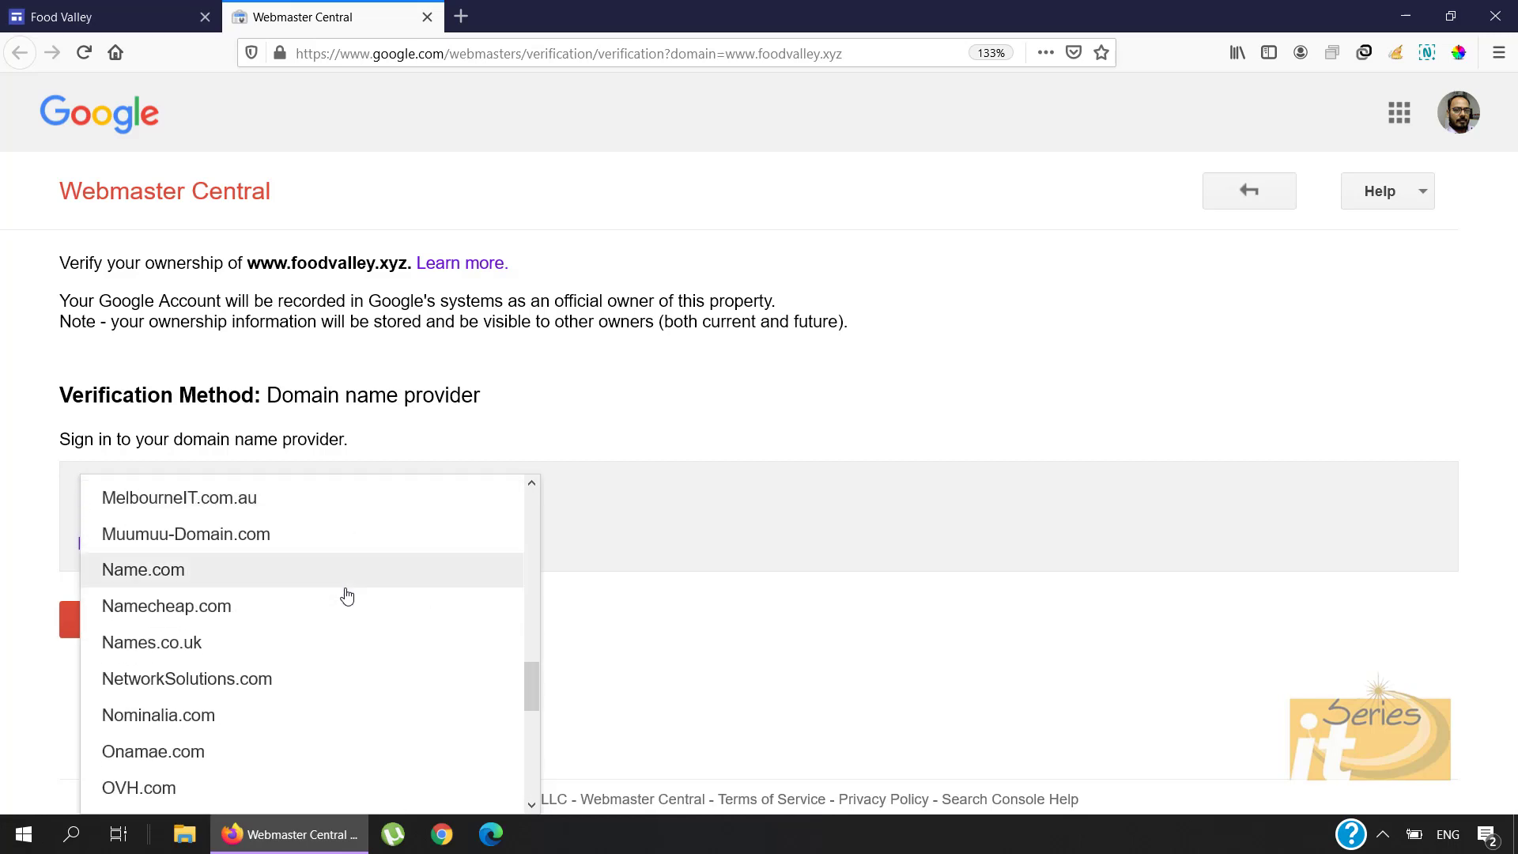
pyautogui.click(215, 613)
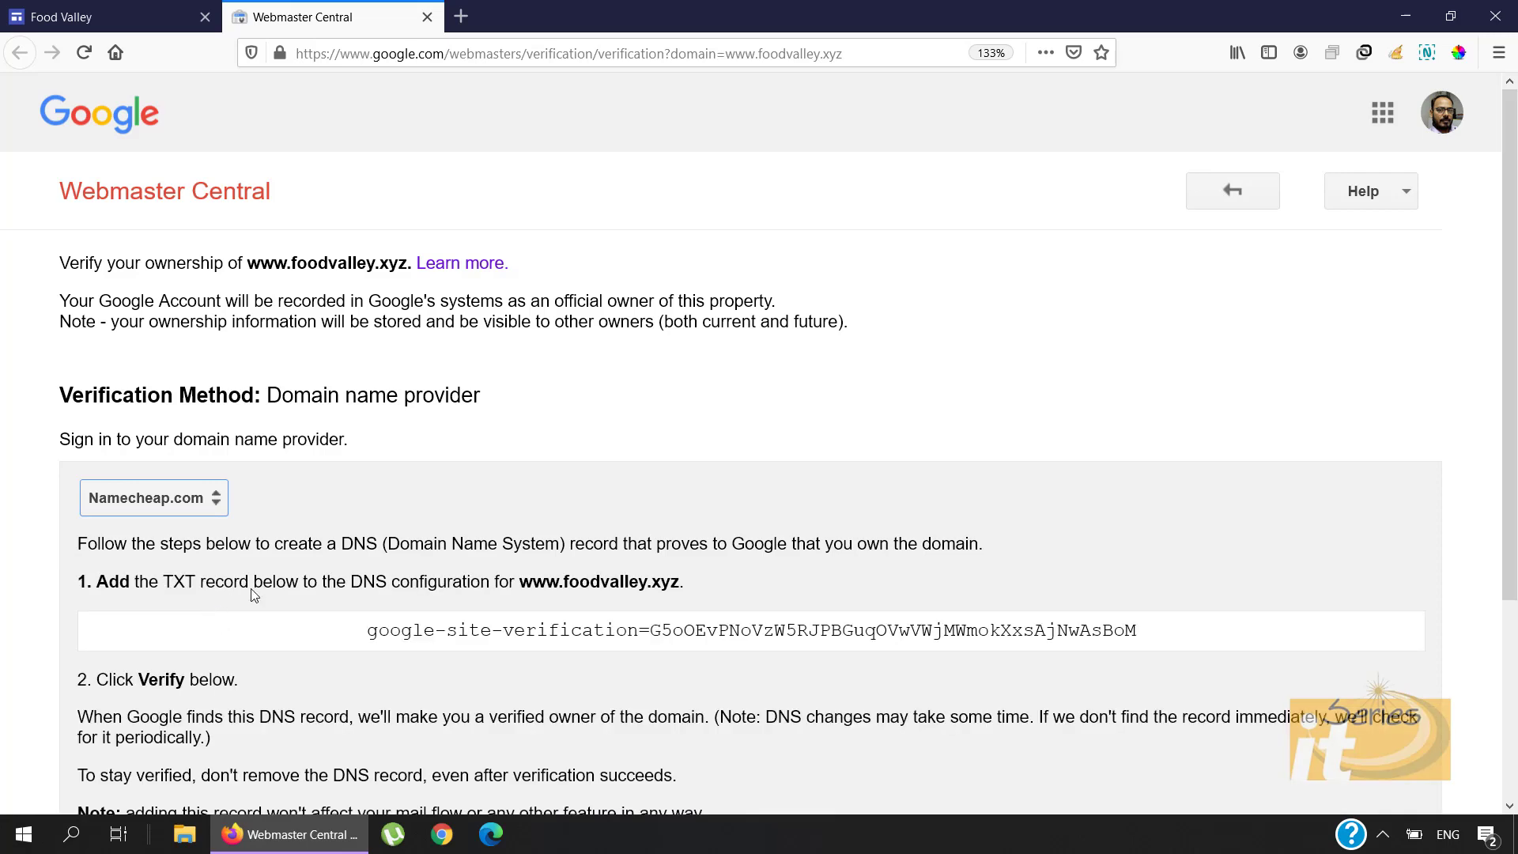
# Step: Copy the google-site-verification TXT record and open namecheap.com in a new browser tab
pyautogui.scroll(-5, 420, 581)
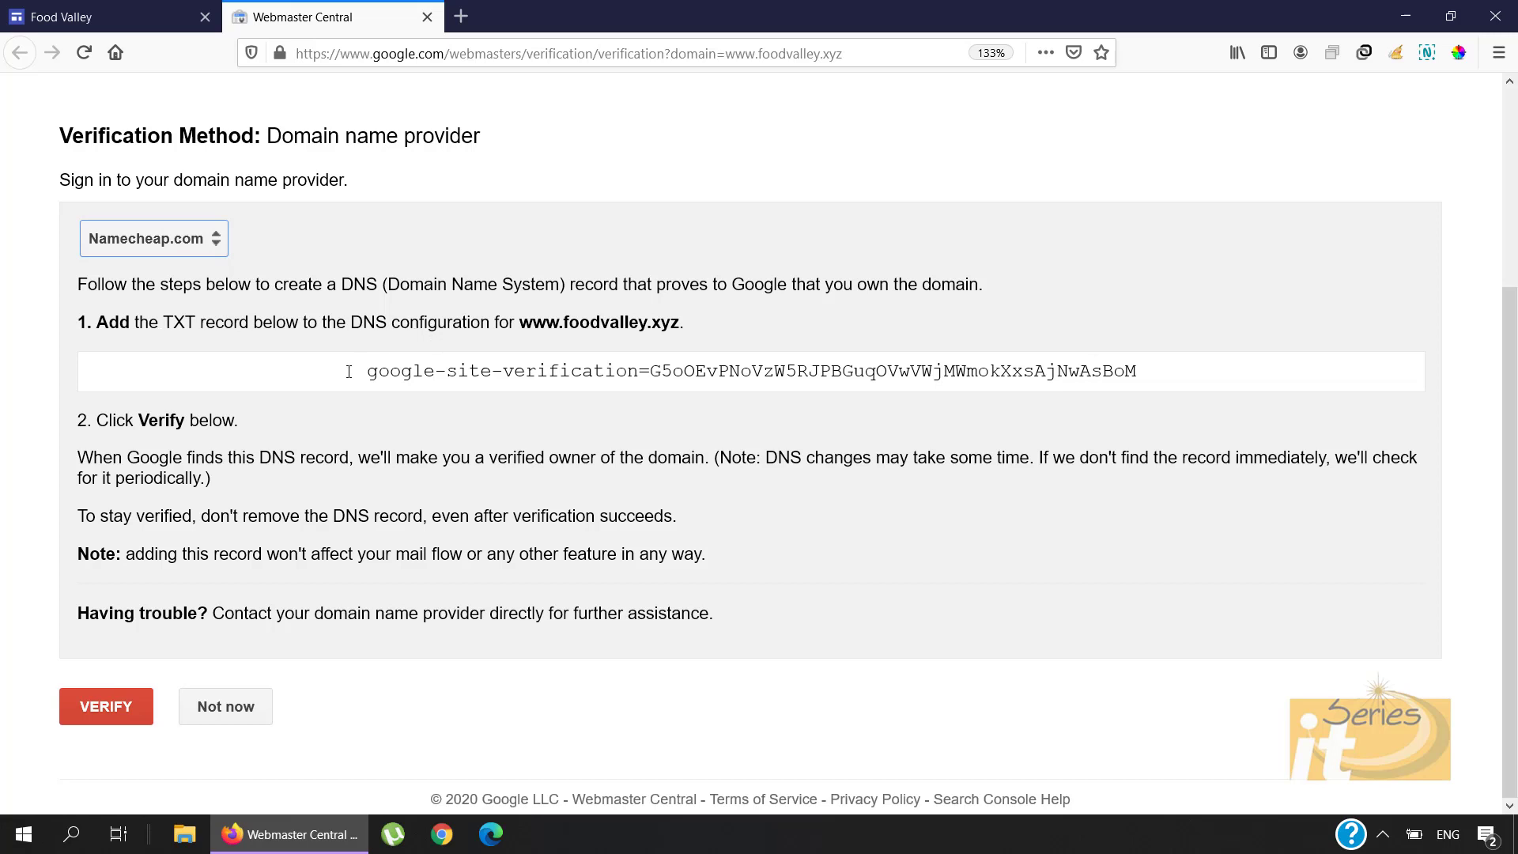
pyautogui.moveTo(351, 371); pyautogui.dragTo(1155, 375)
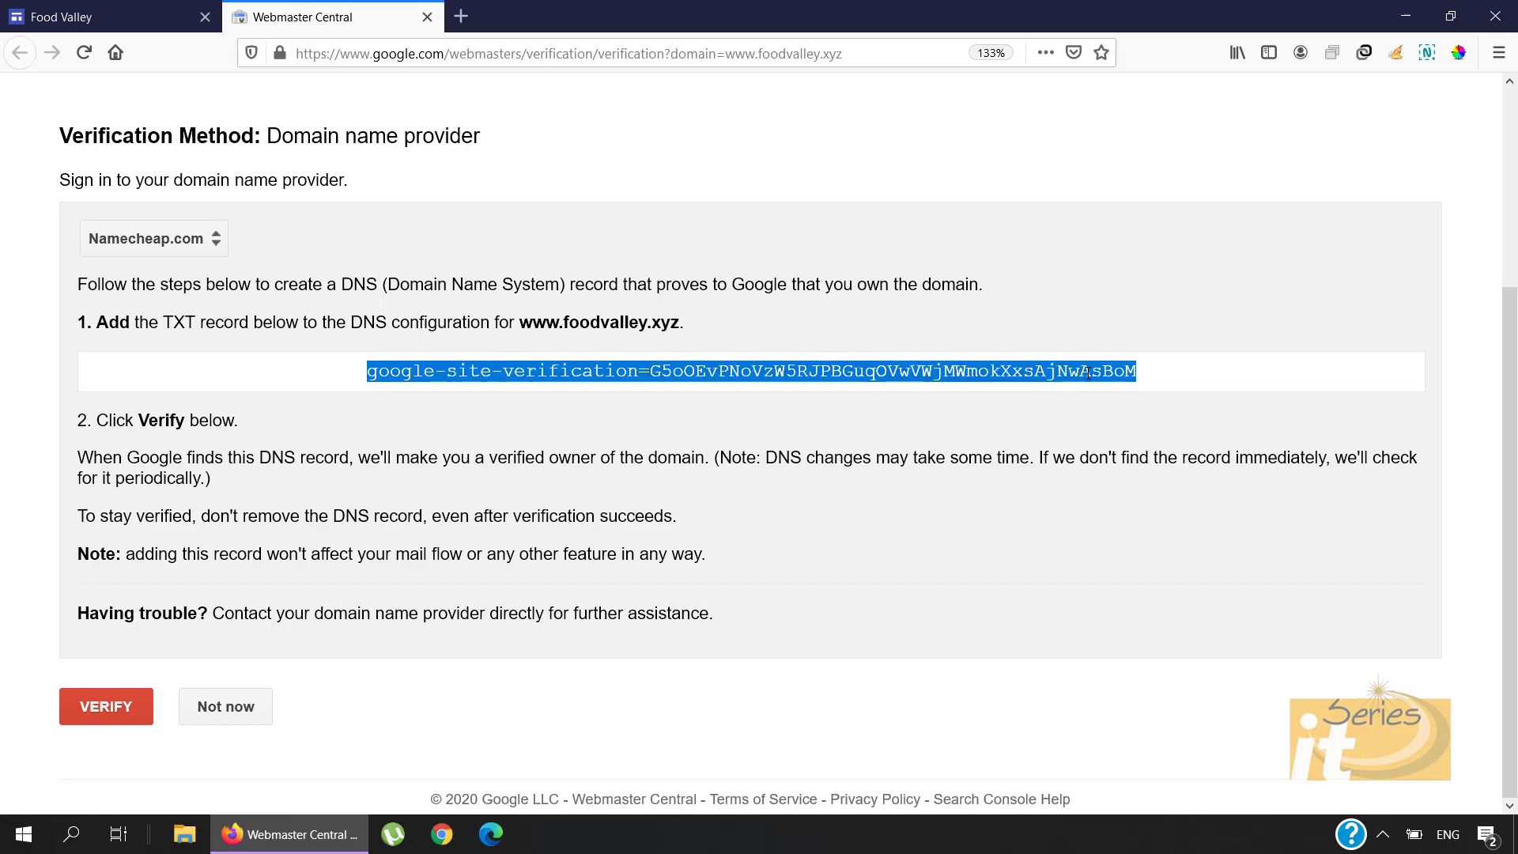
pyautogui.click(461, 15)
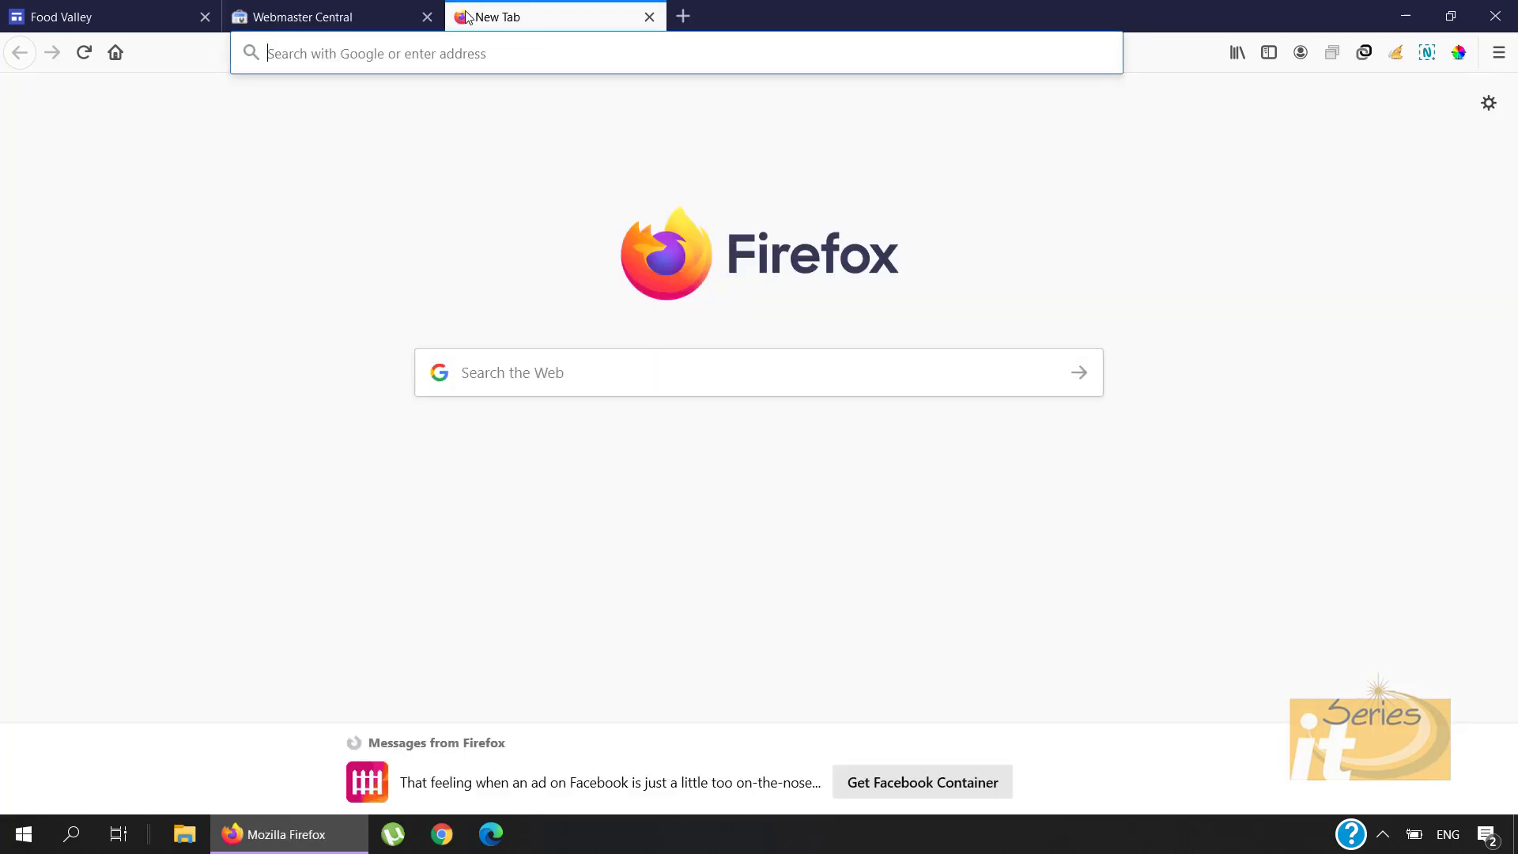
pyautogui.write('namecheap.')
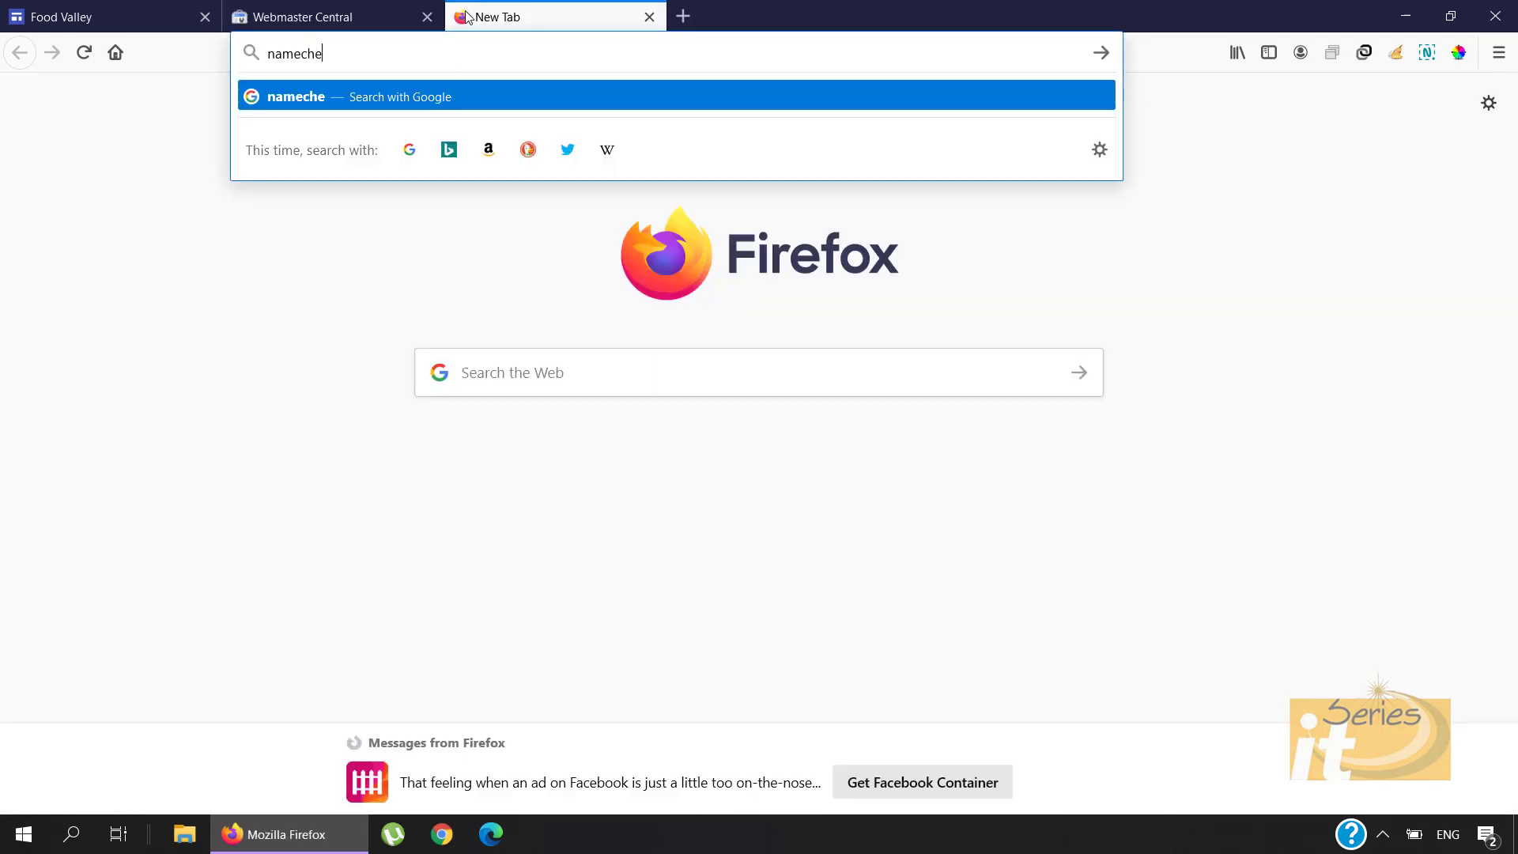
pyautogui.write('com')
pyautogui.press('Return')
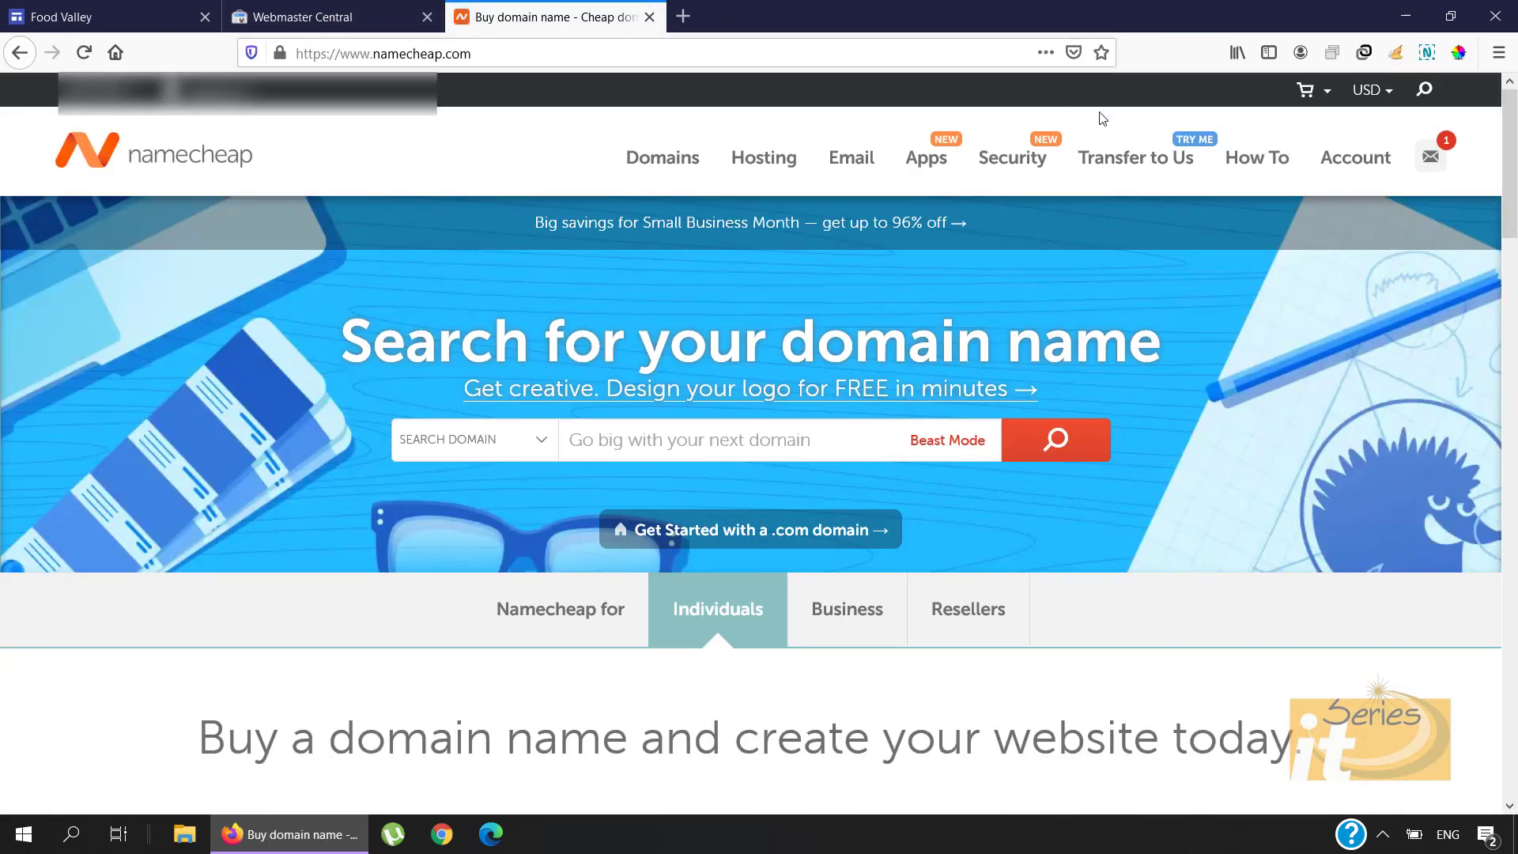
# Step: Open the Advanced DNS settings of foodvalley.xyz from the Namecheap account dashboard
pyautogui.moveTo(1404, 157)
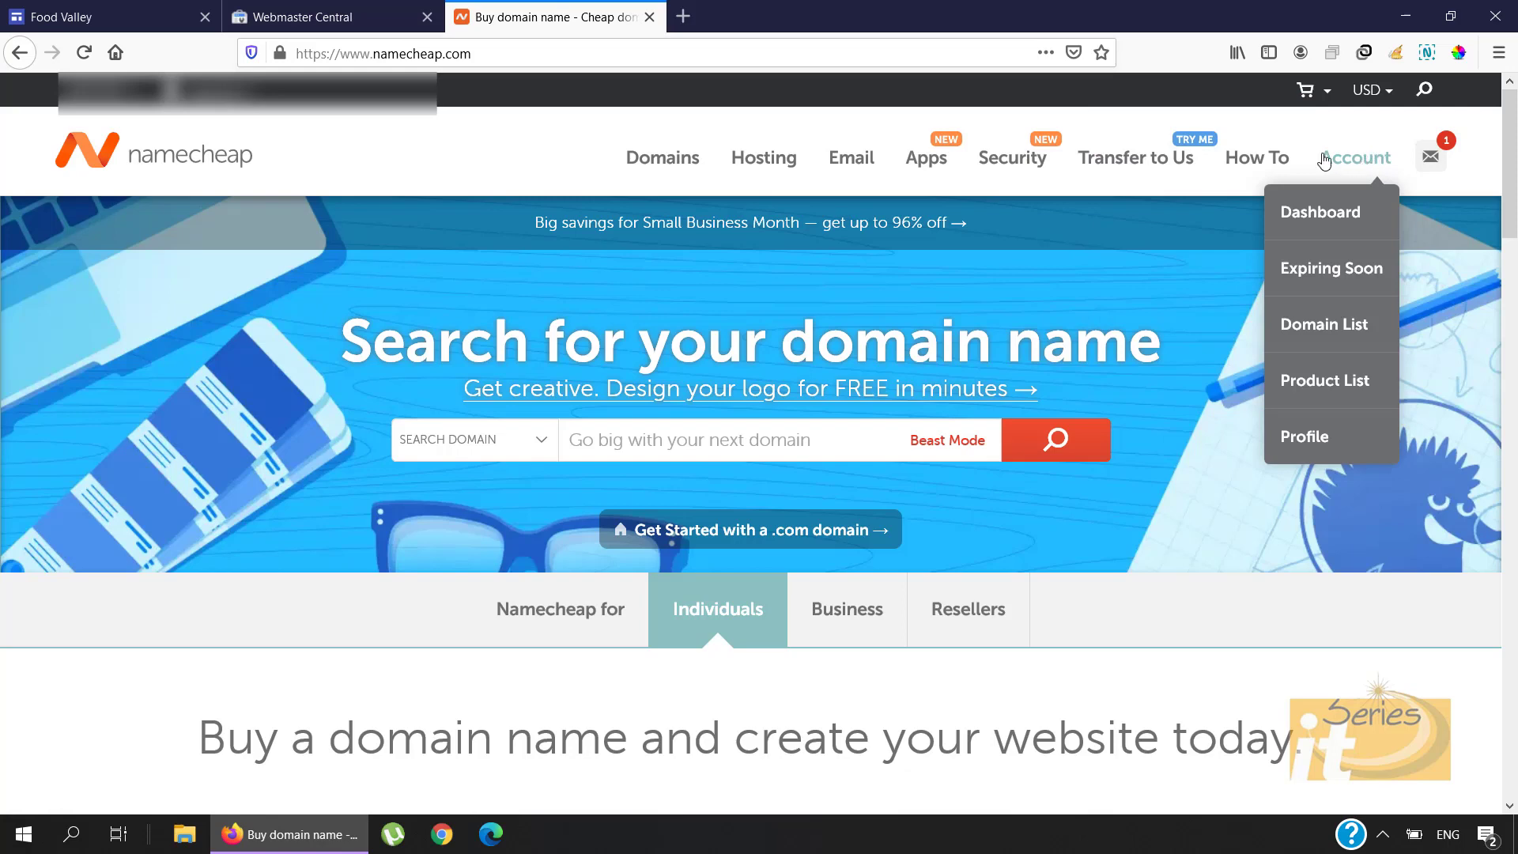
pyautogui.click(1329, 212)
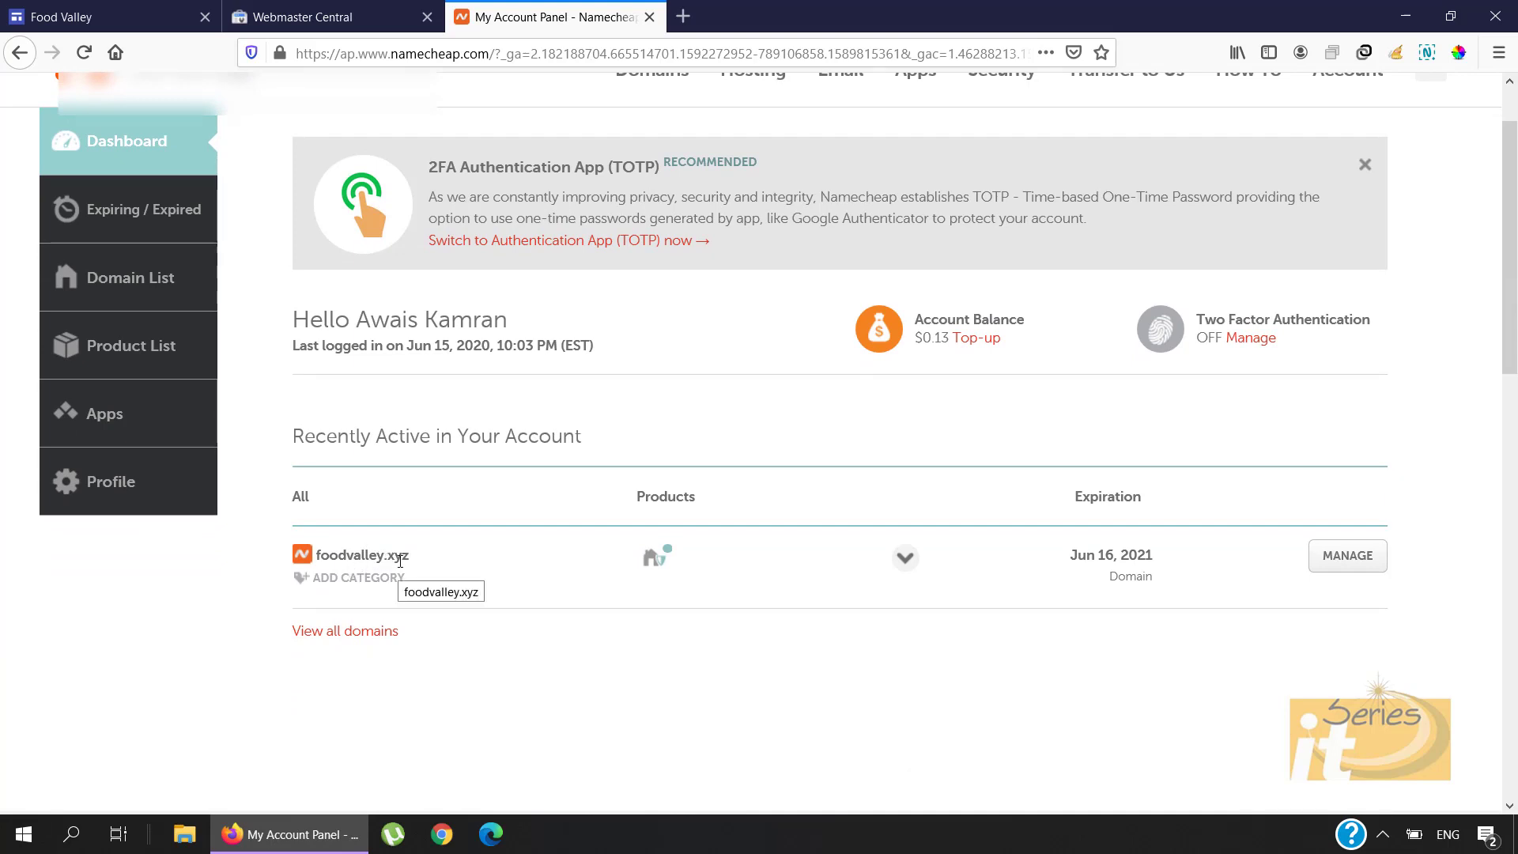
pyautogui.click(1326, 562)
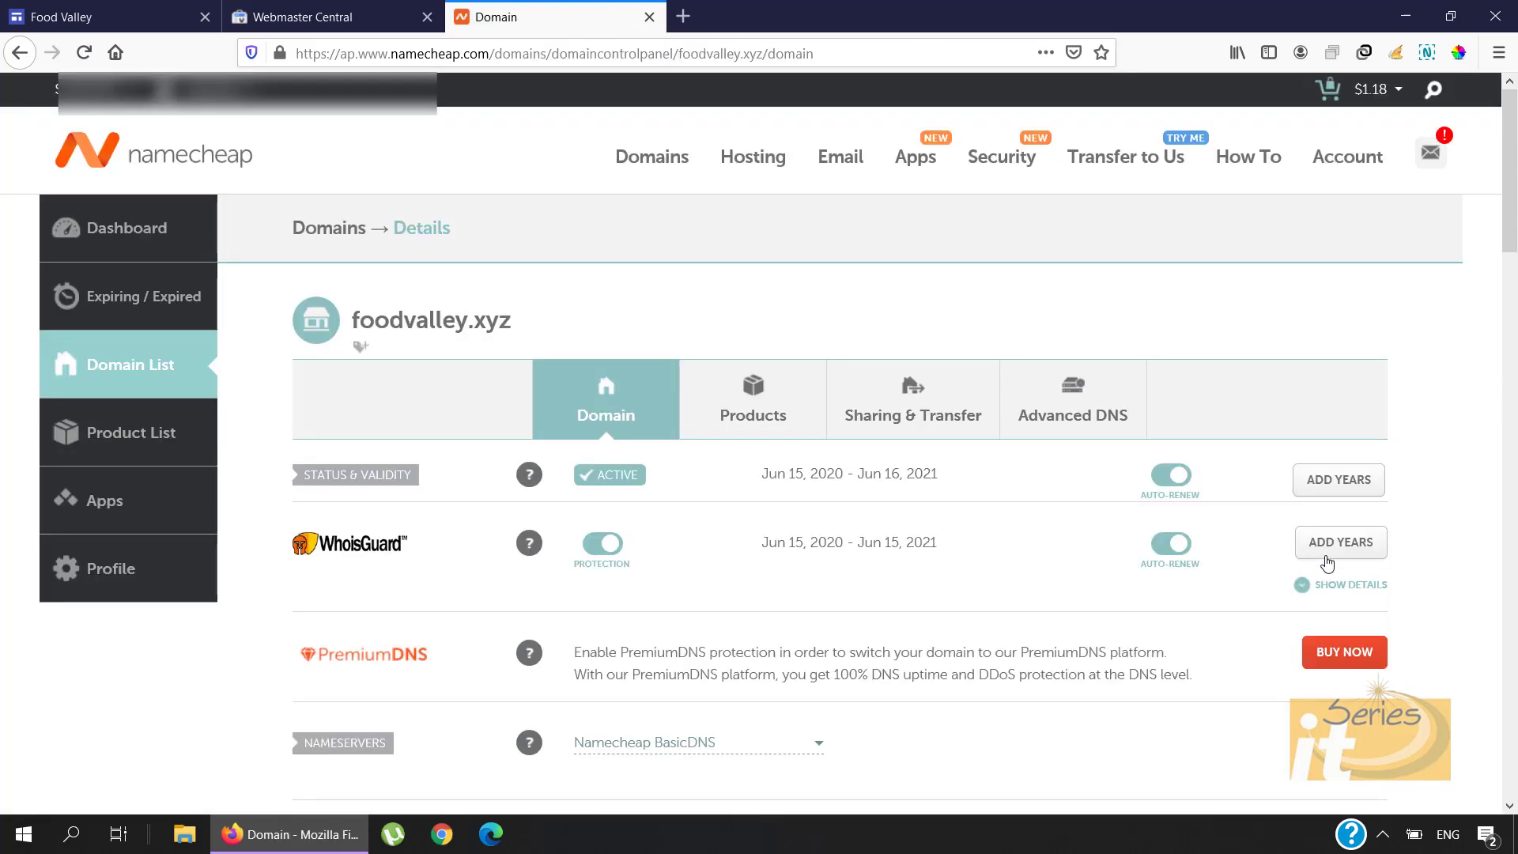
pyautogui.click(1065, 419)
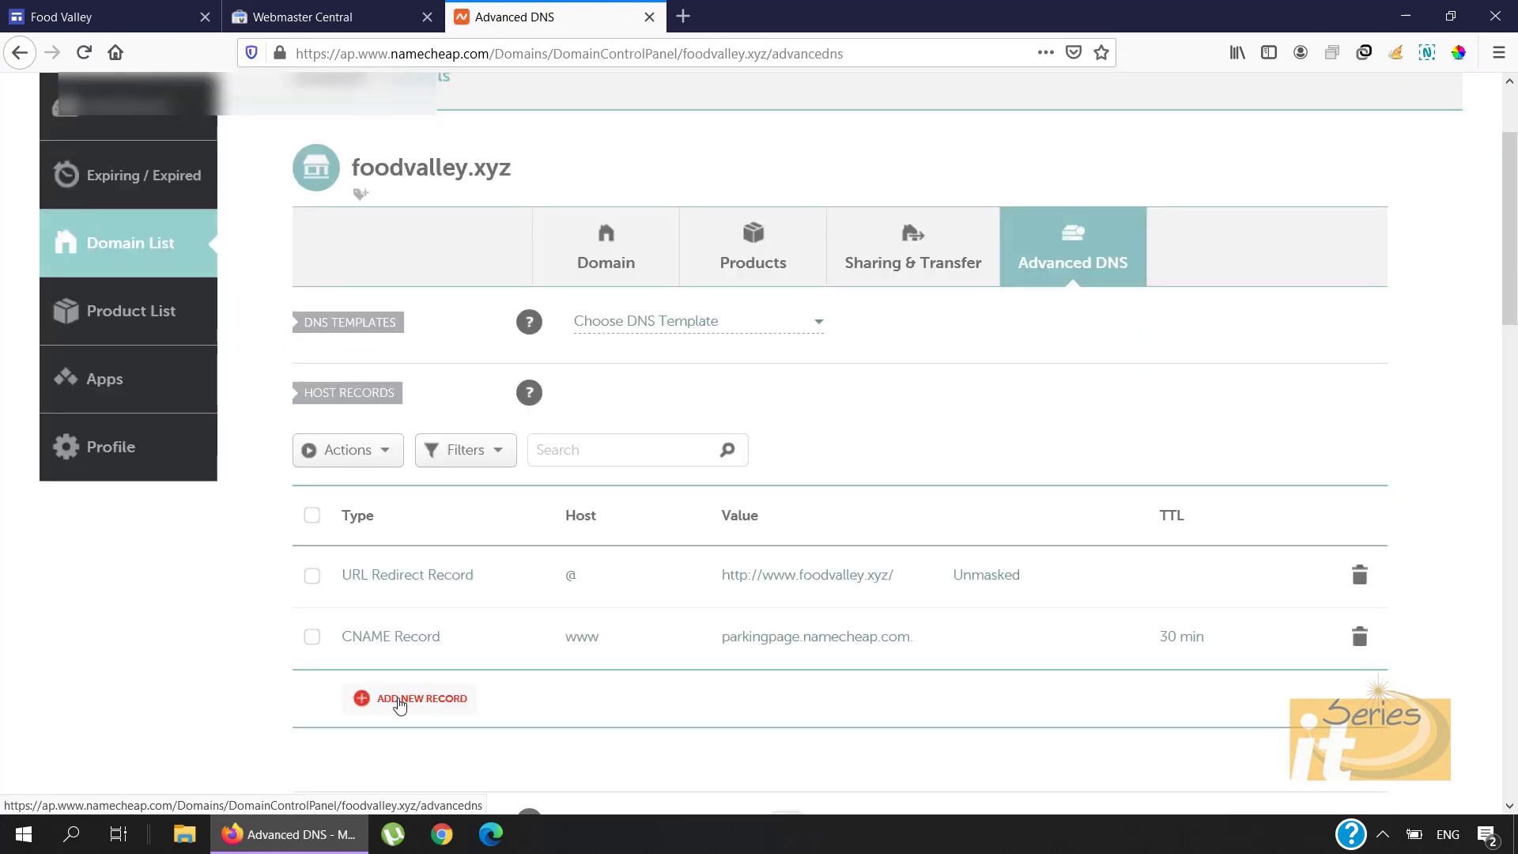
# Step: Add a new host record to foodvalley.xyz and set its type to TXT Record
pyautogui.click(431, 700)
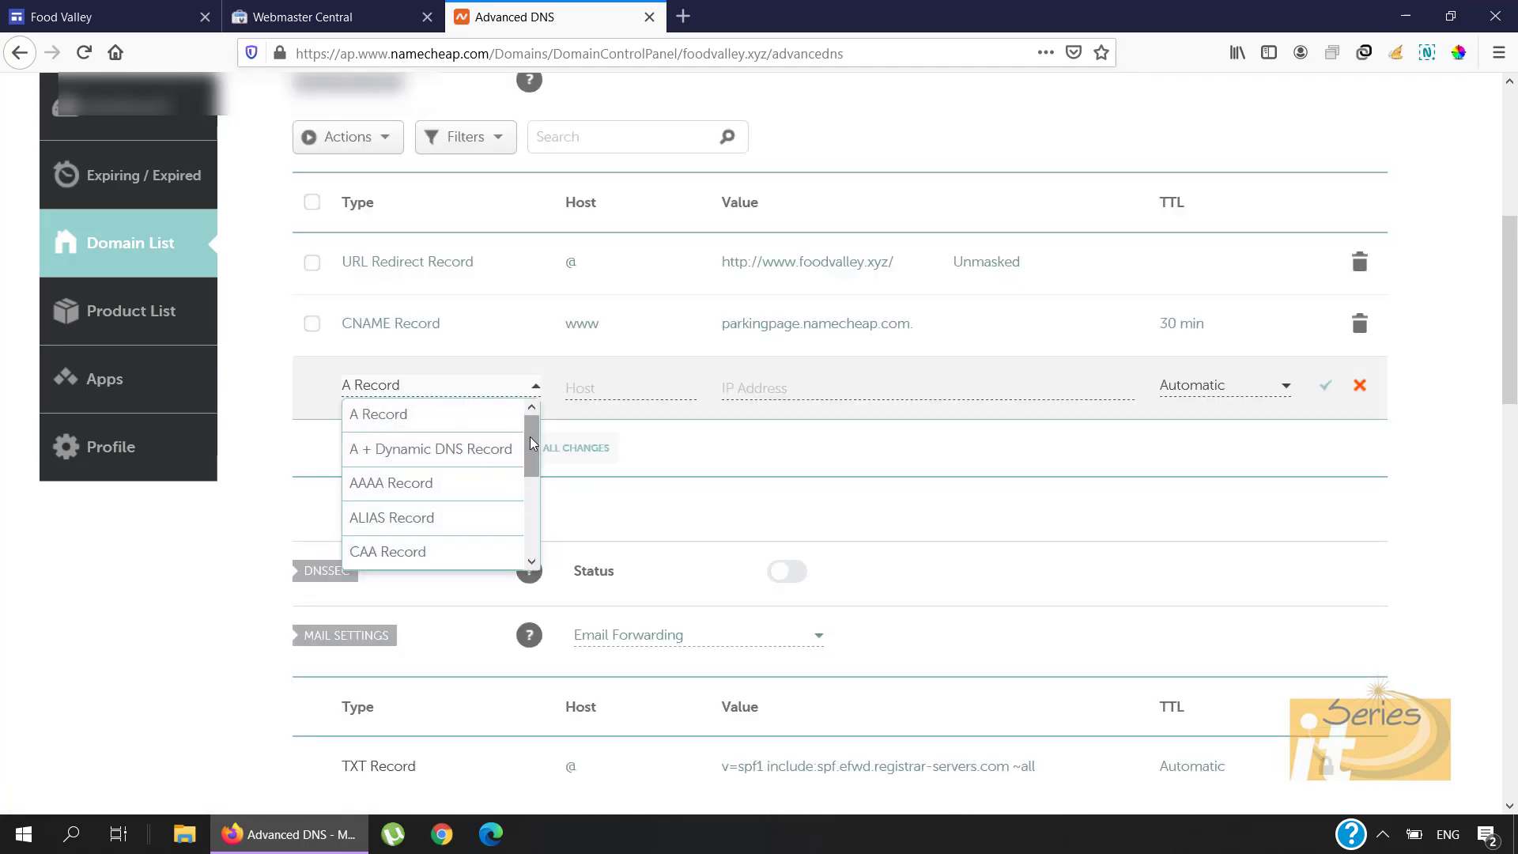
pyautogui.moveTo(529, 446); pyautogui.dragTo(495, 518)
pyautogui.click(434, 531)
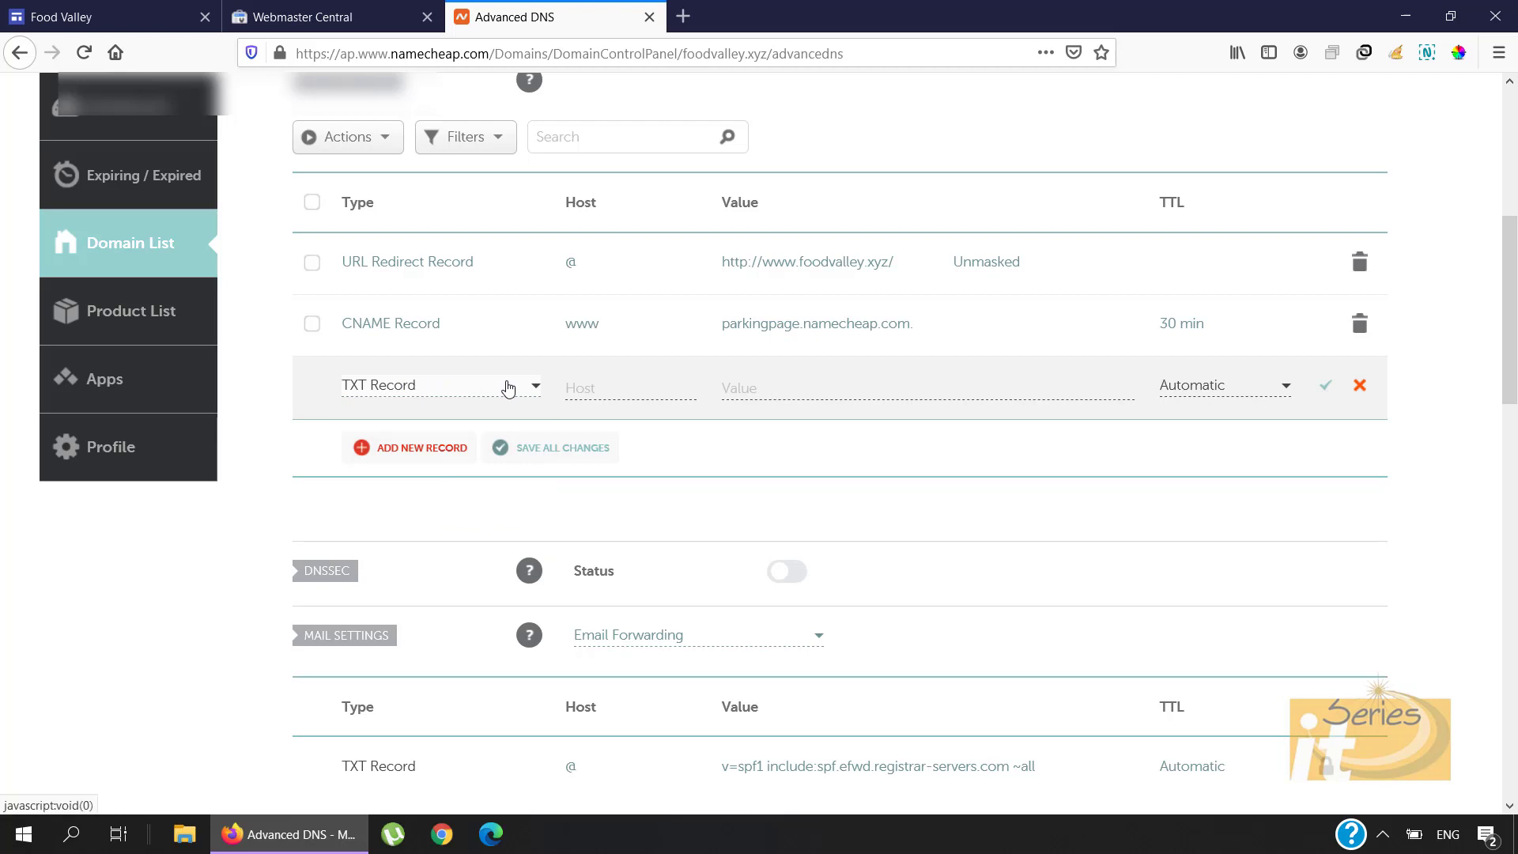
pyautogui.click(557, 393)
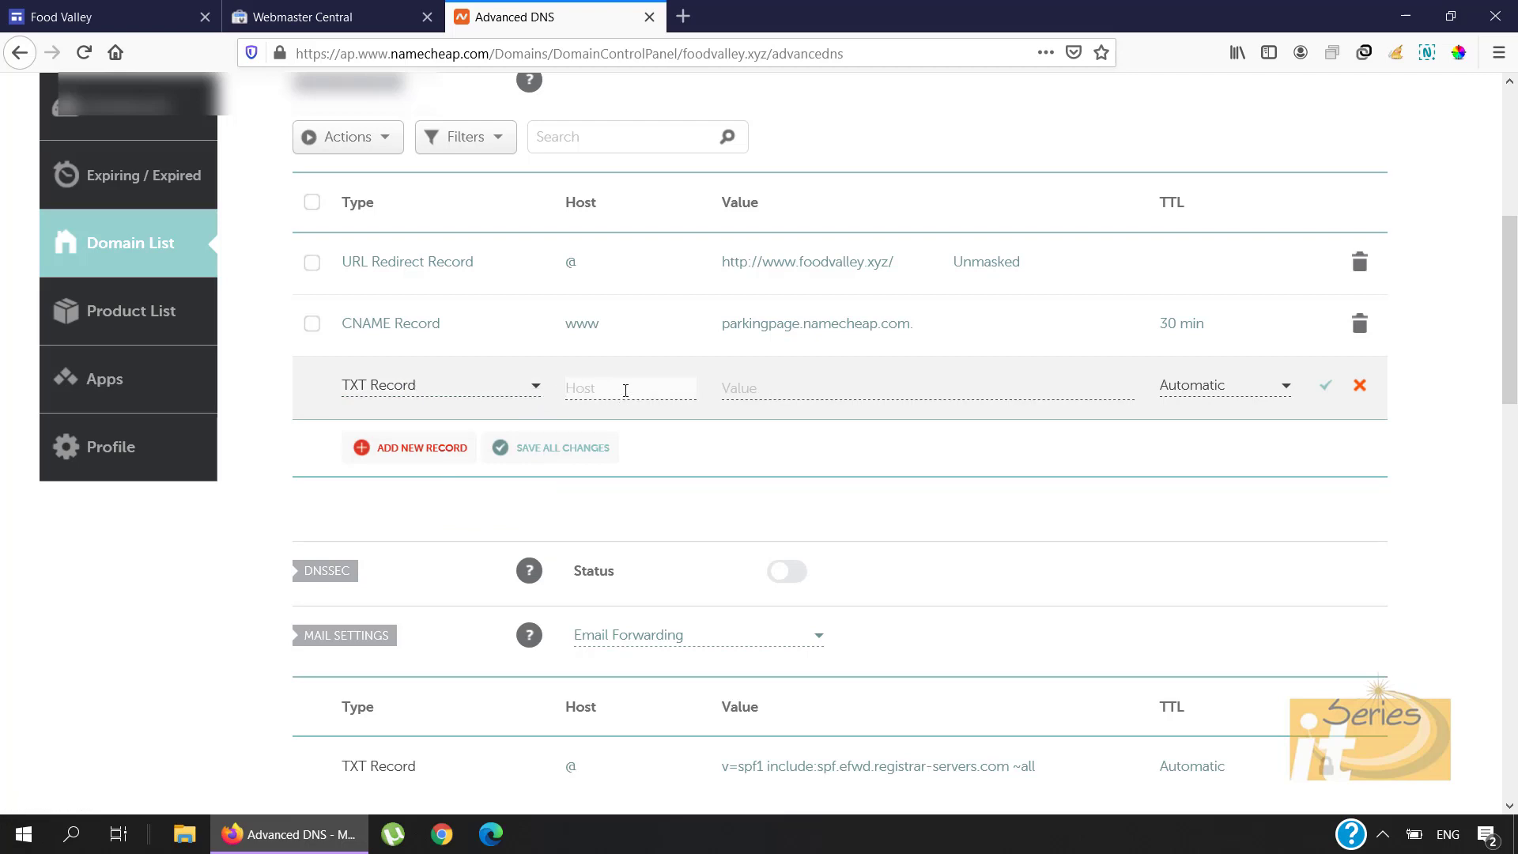
pyautogui.click(735, 389)
# Step: Copy the google-site-verification record from the Webmaster Central page and paste it as the new TXT record's value
pyautogui.click(342, 25)
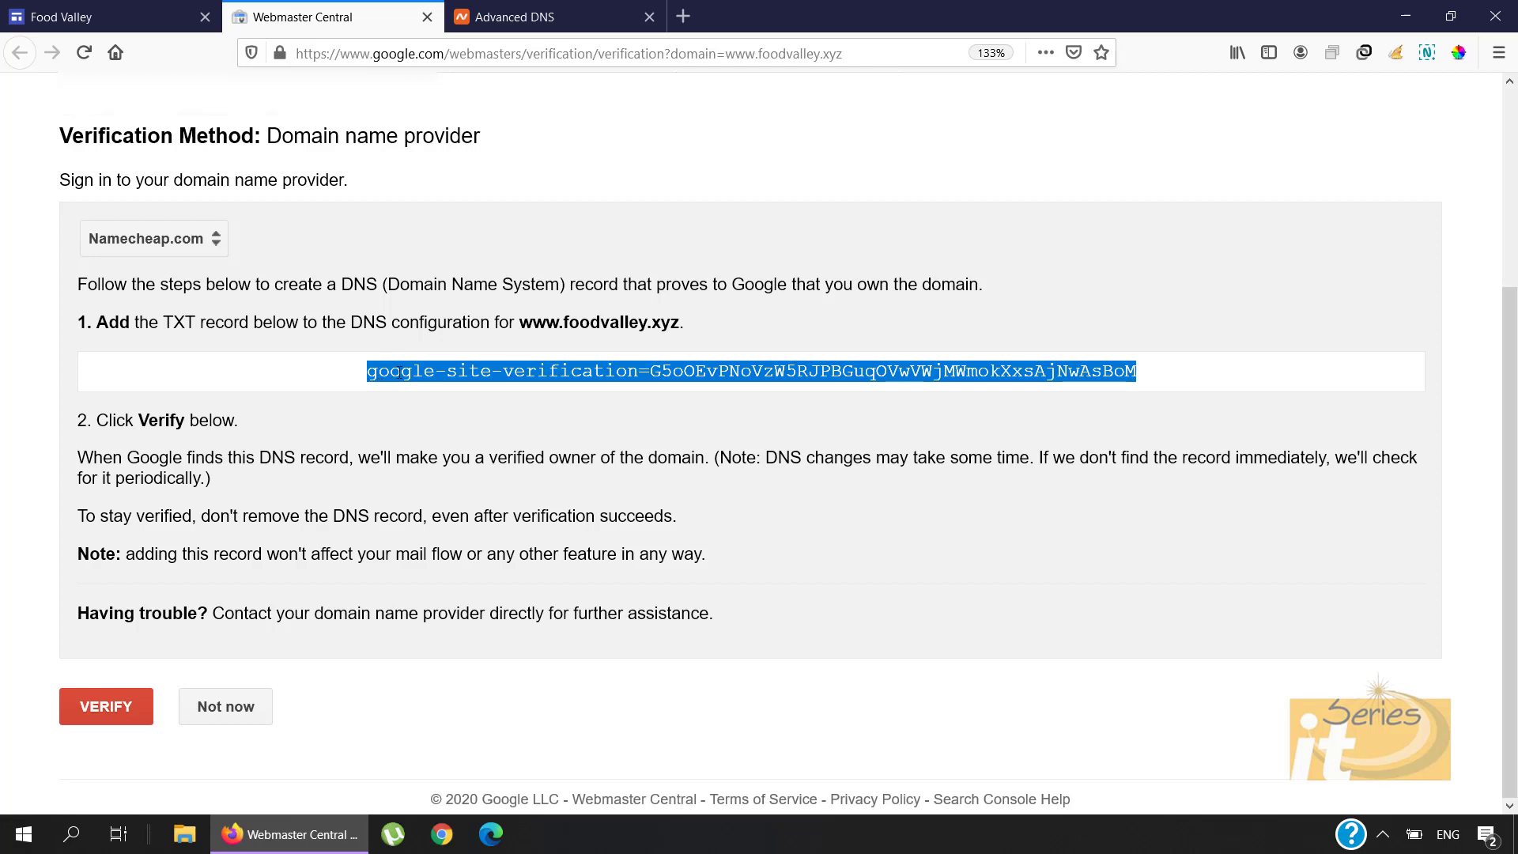
pyautogui.rightClick(400, 372)
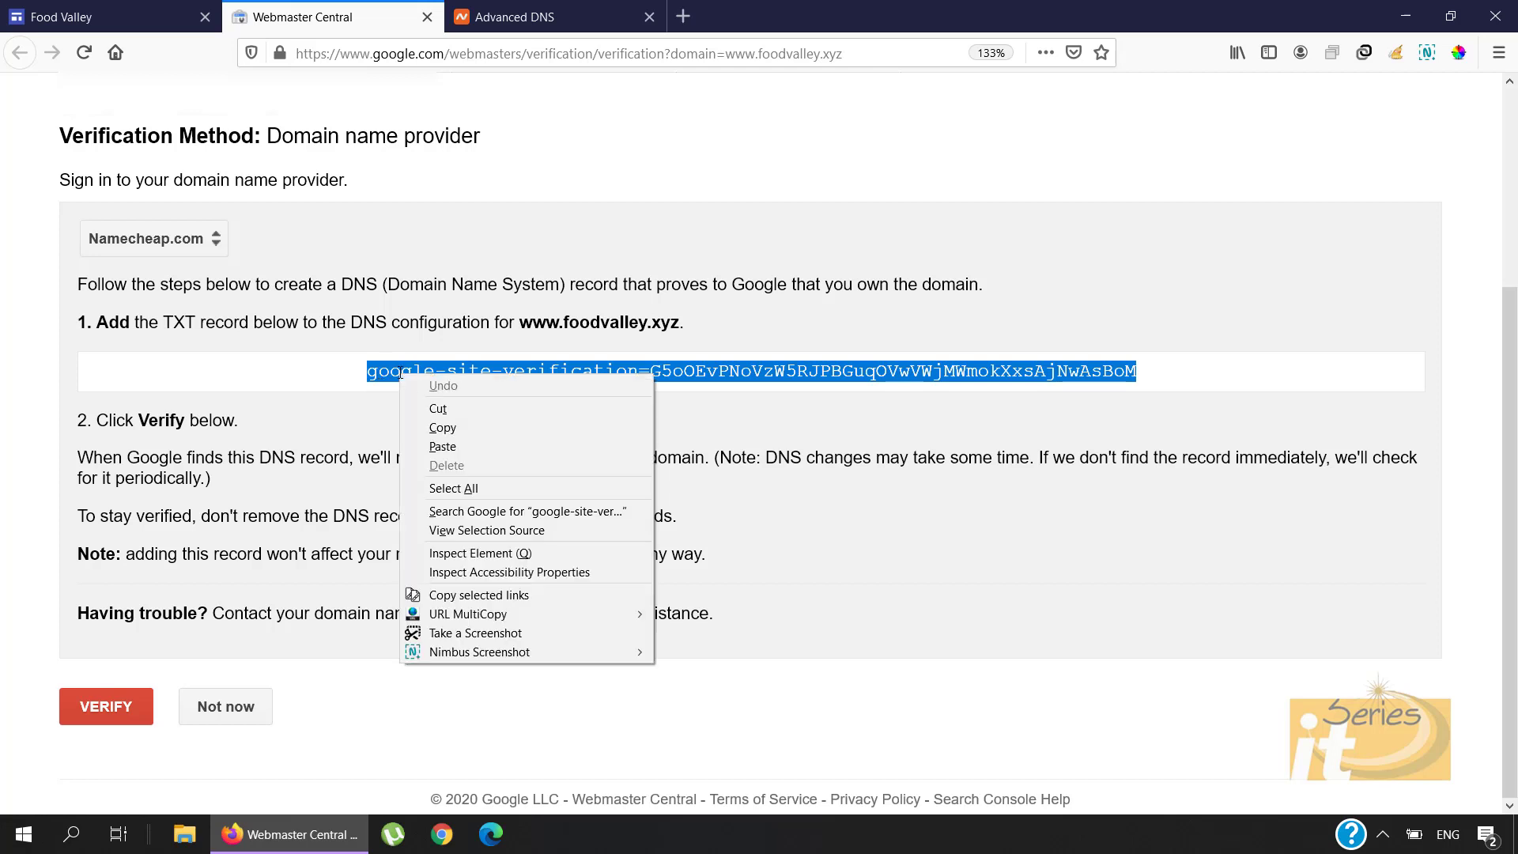
pyautogui.click(456, 427)
pyautogui.click(516, 15)
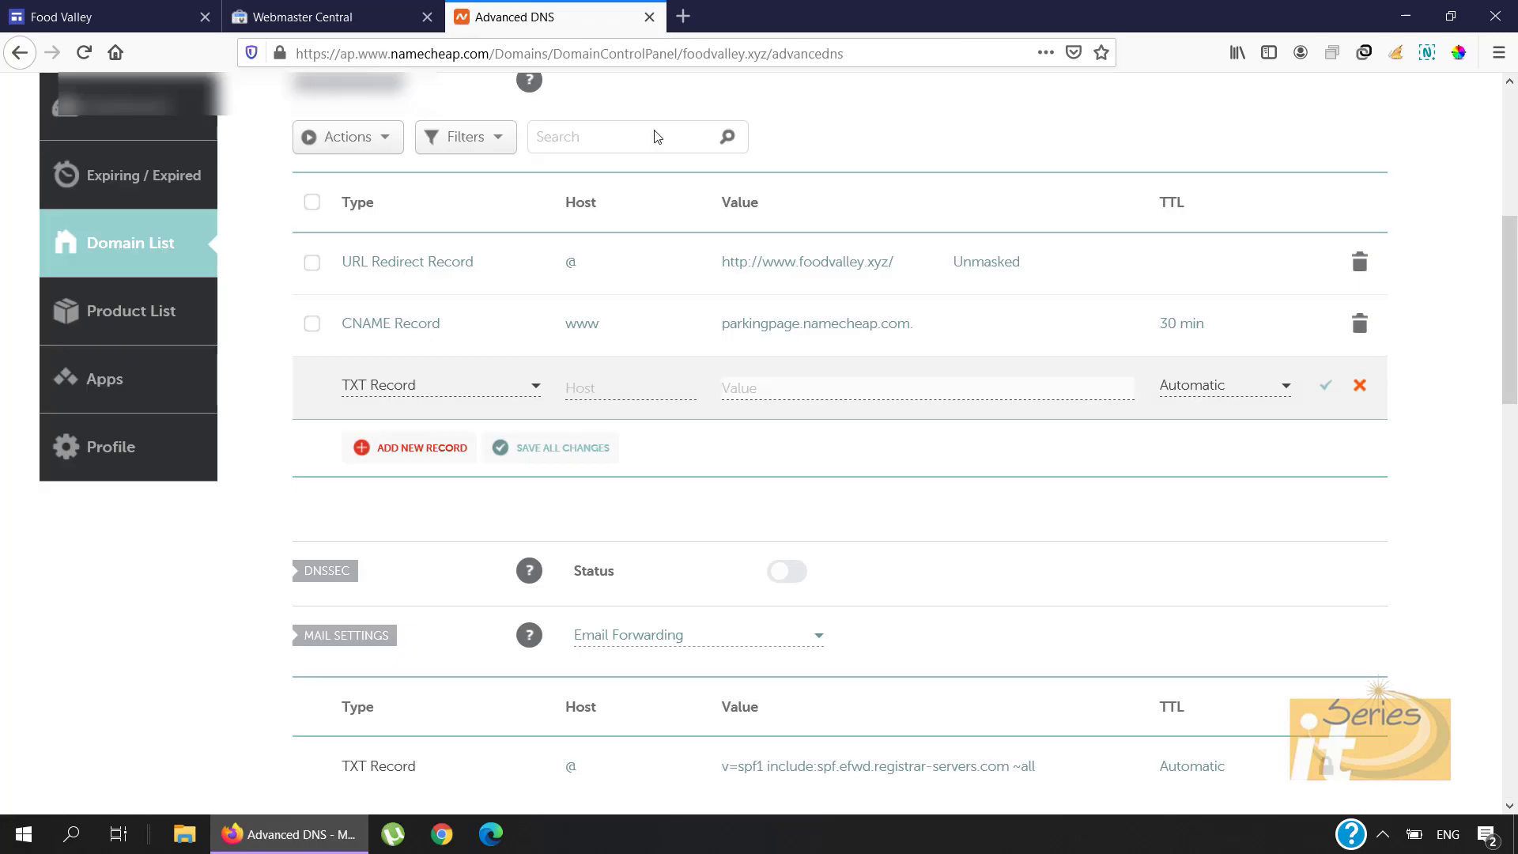
pyautogui.rightClick(748, 389)
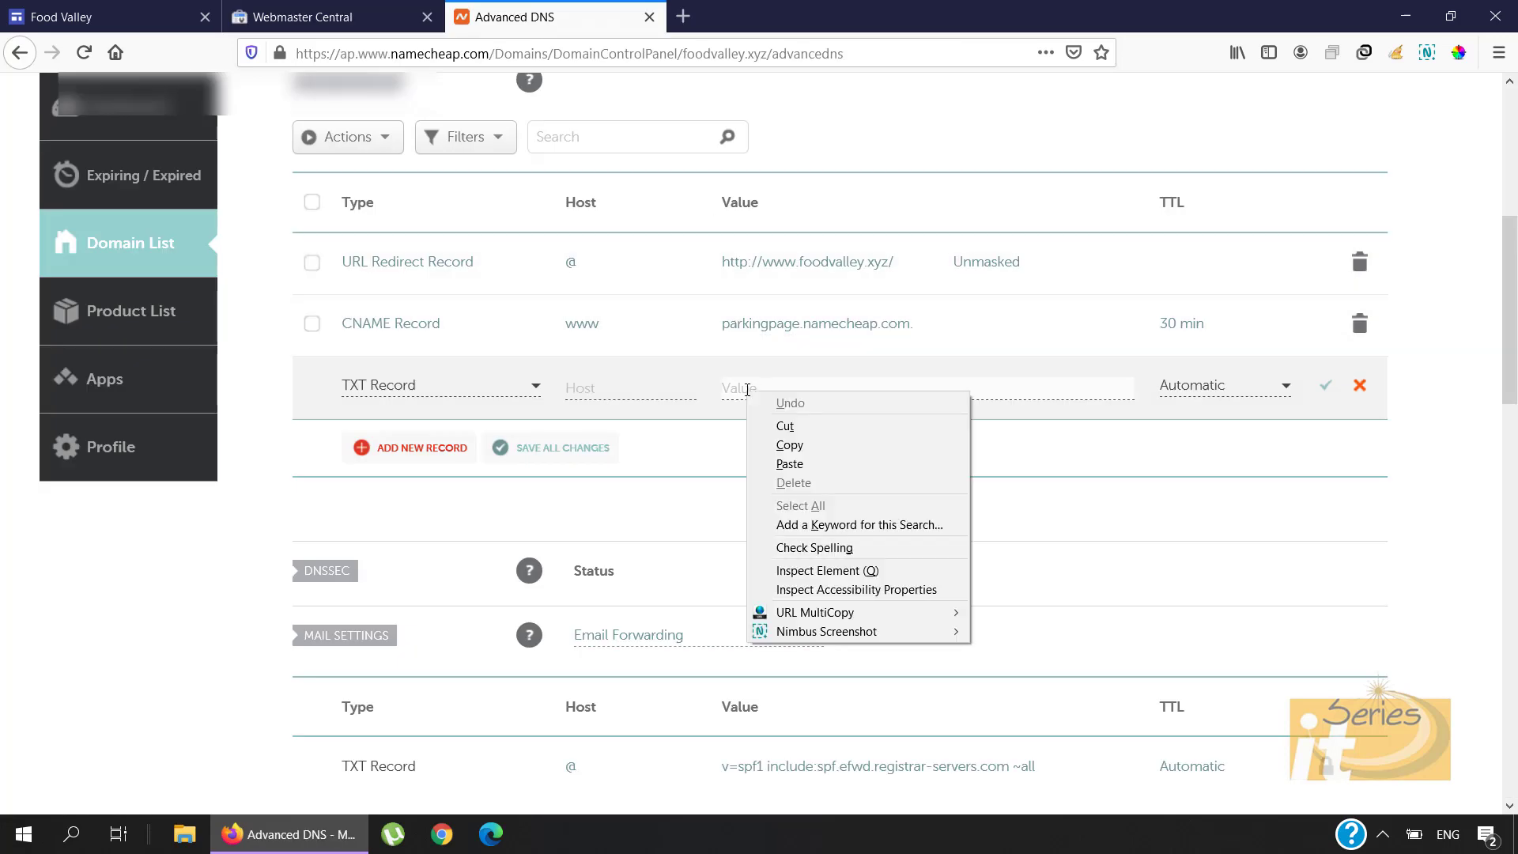
pyautogui.click(791, 467)
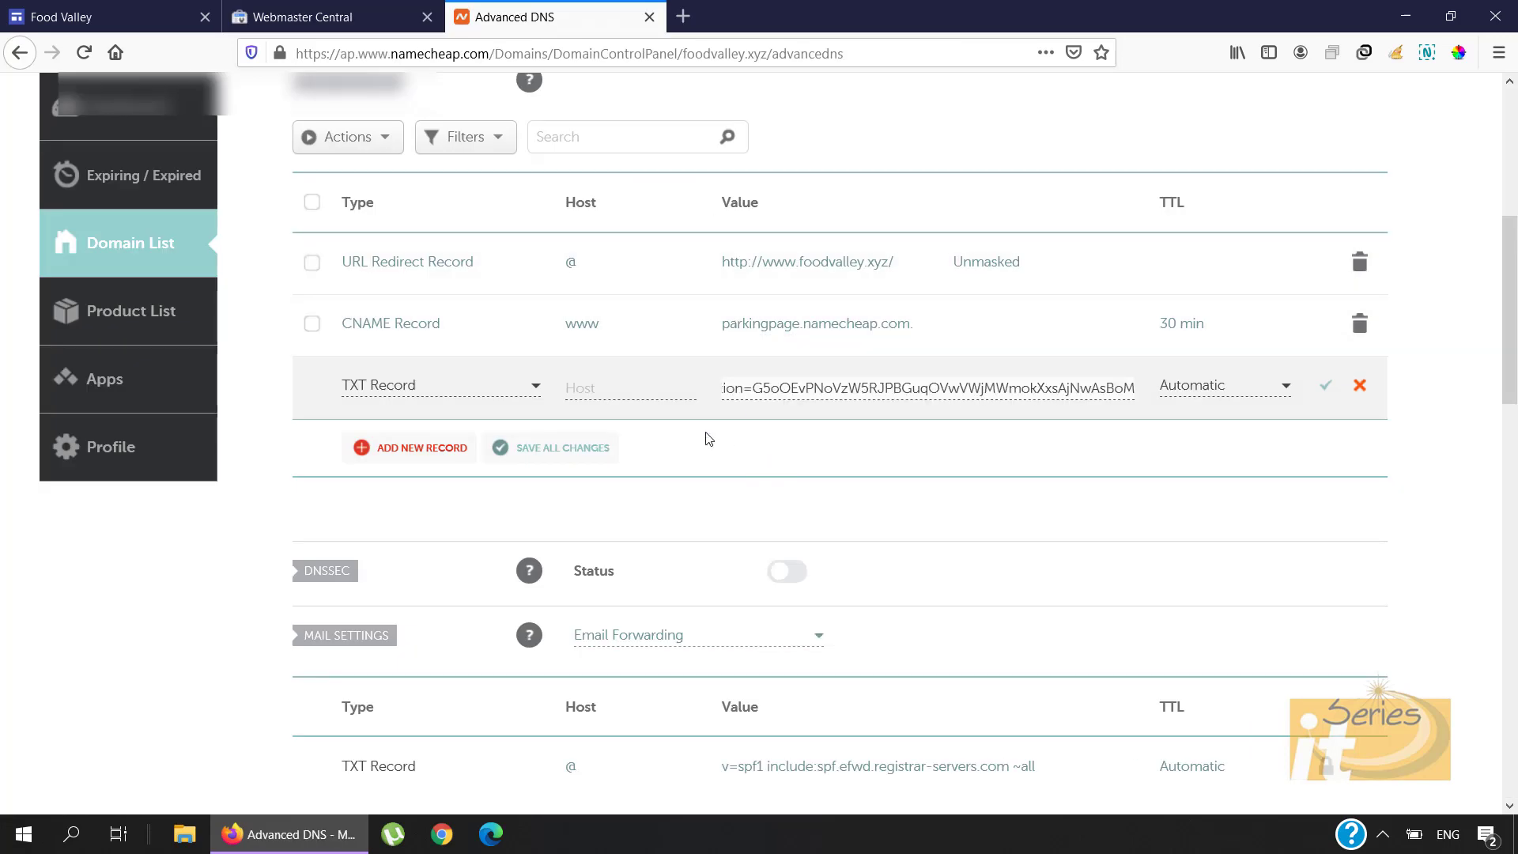
# Step: Set the TXT record's host to @ and save the record
pyautogui.click(651, 388)
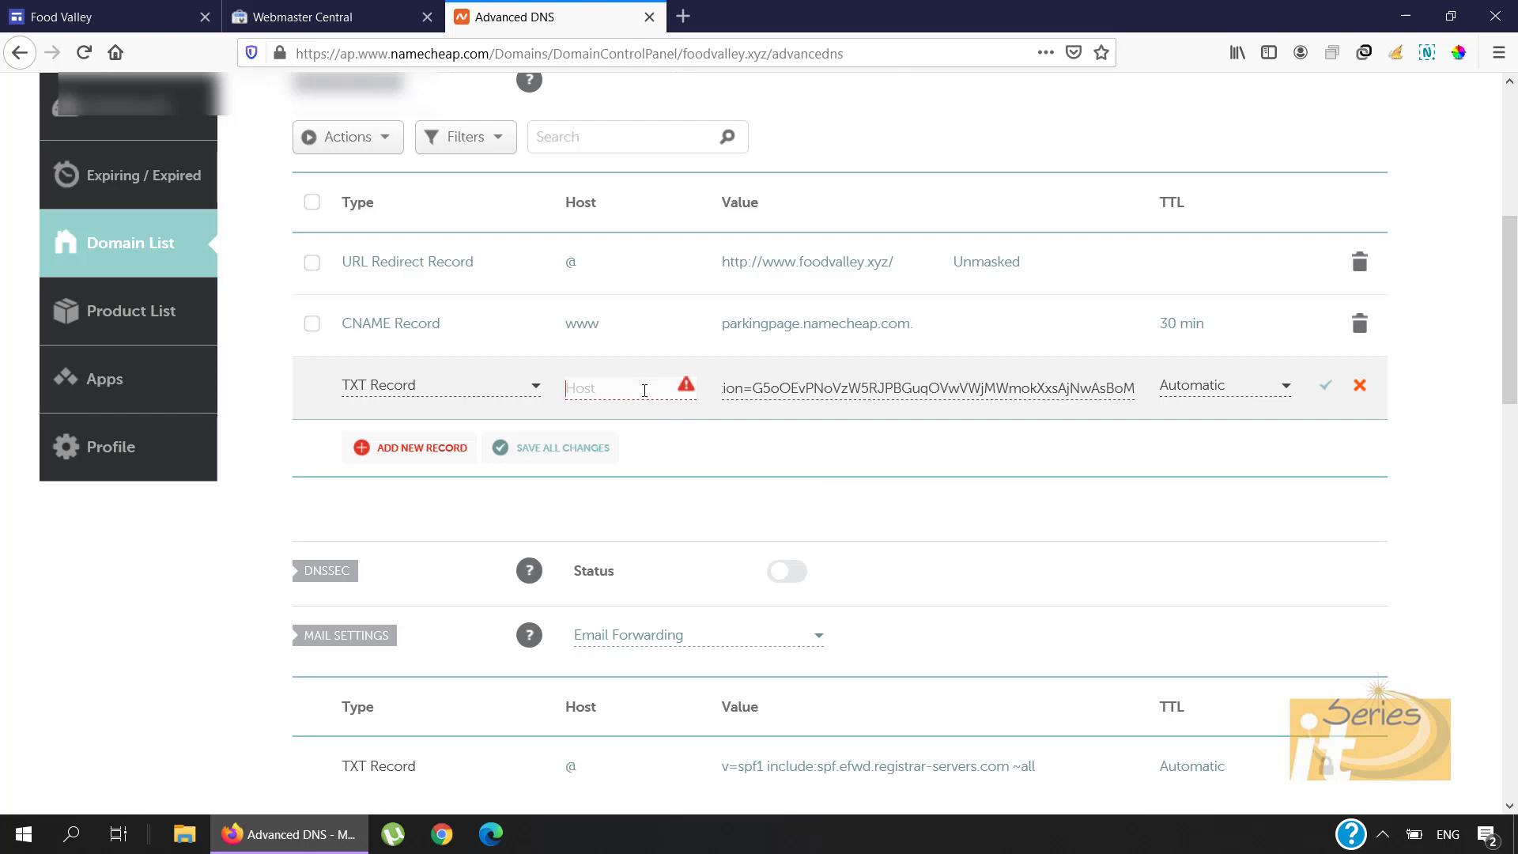
pyautogui.write('@')
pyautogui.click(1327, 391)
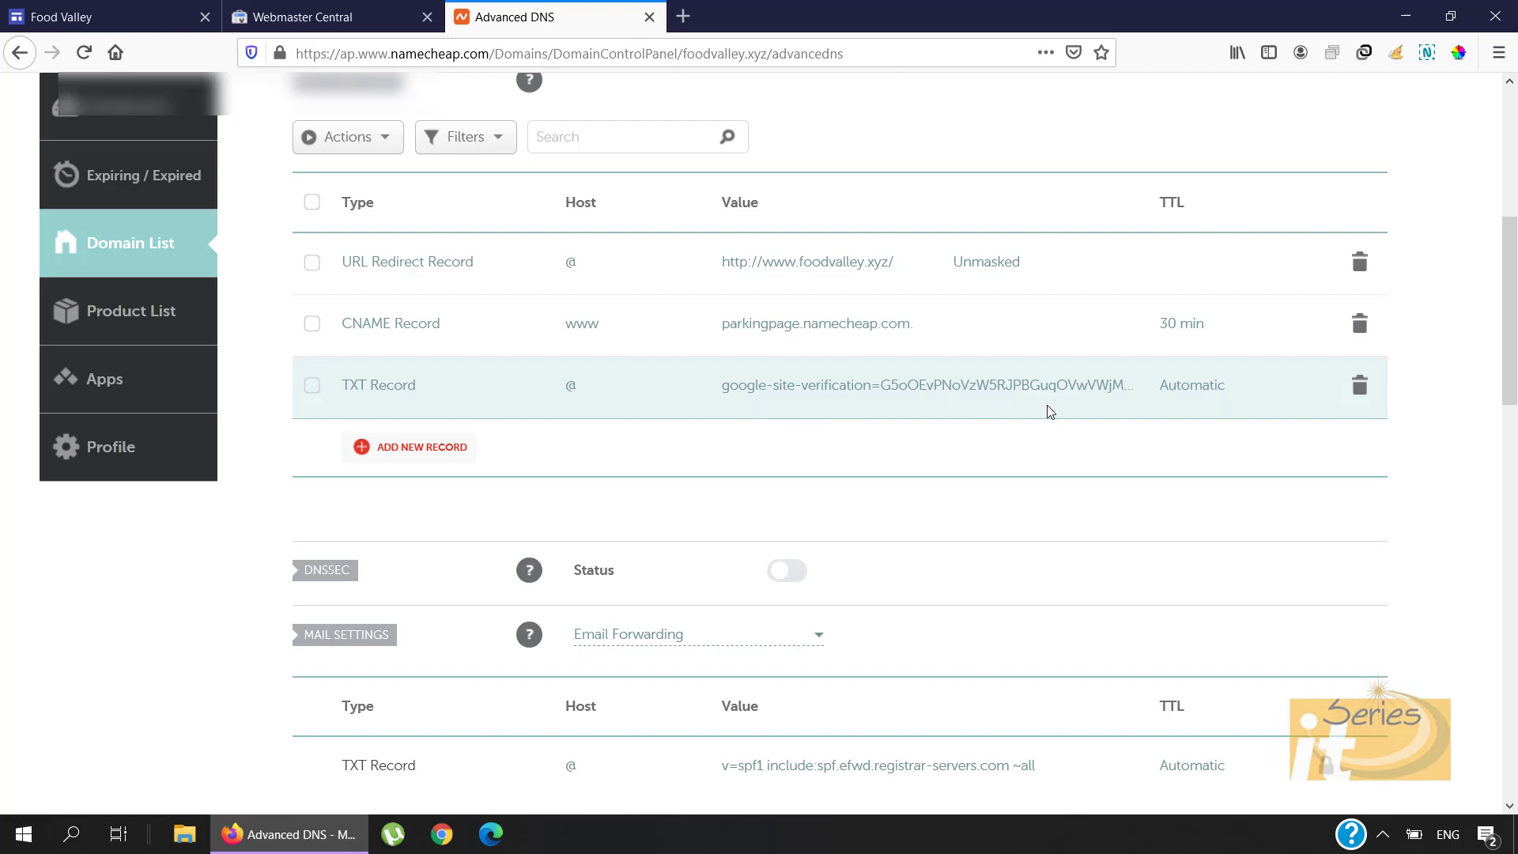
pyautogui.click(286, 13)
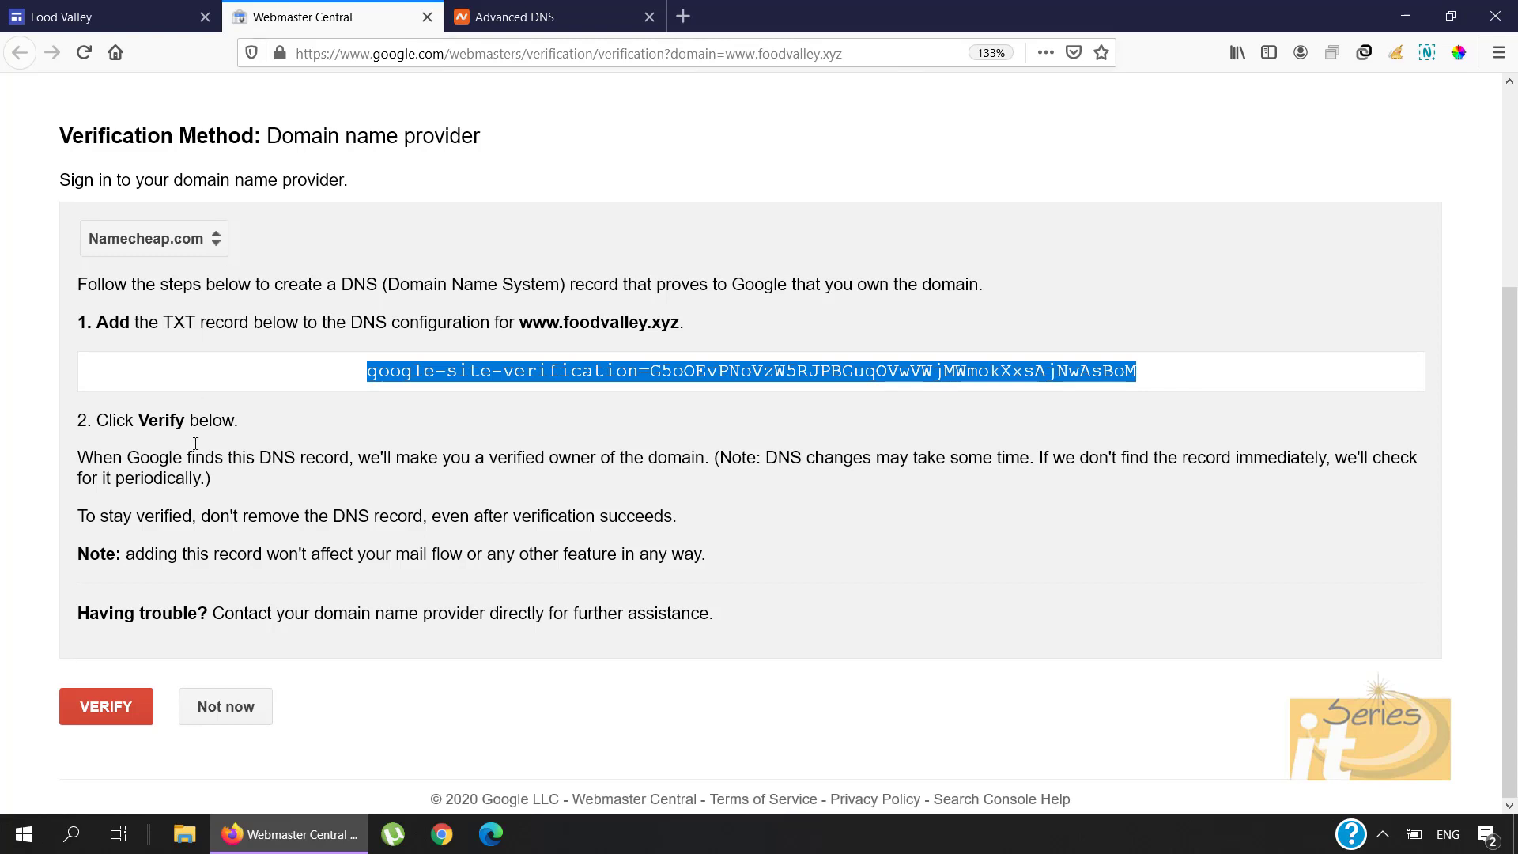
pyautogui.scroll(3, 195, 442)
pyautogui.scroll(-2, 195, 443)
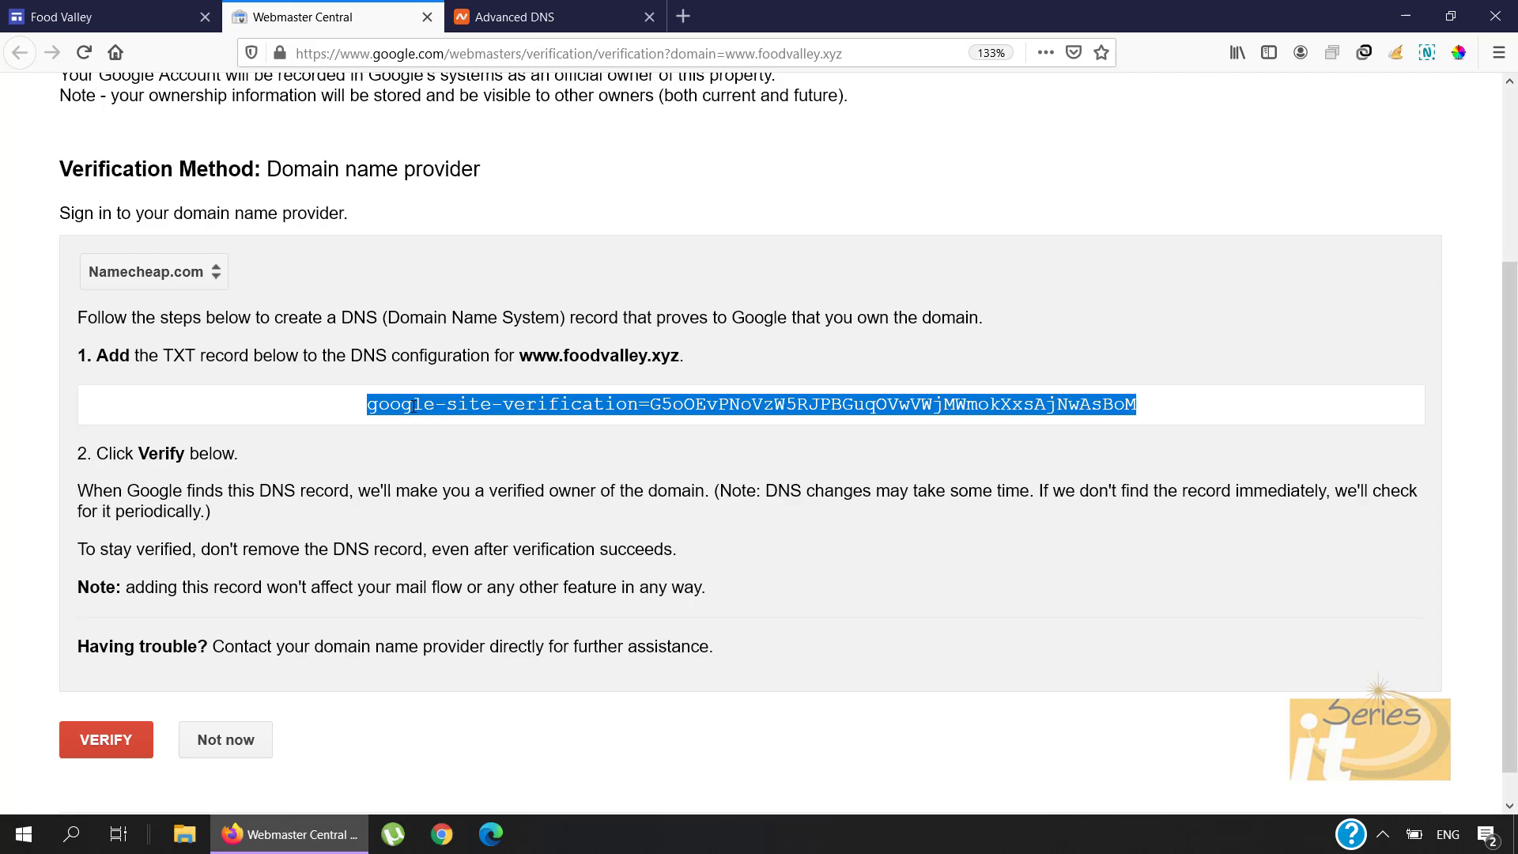
pyautogui.click(108, 740)
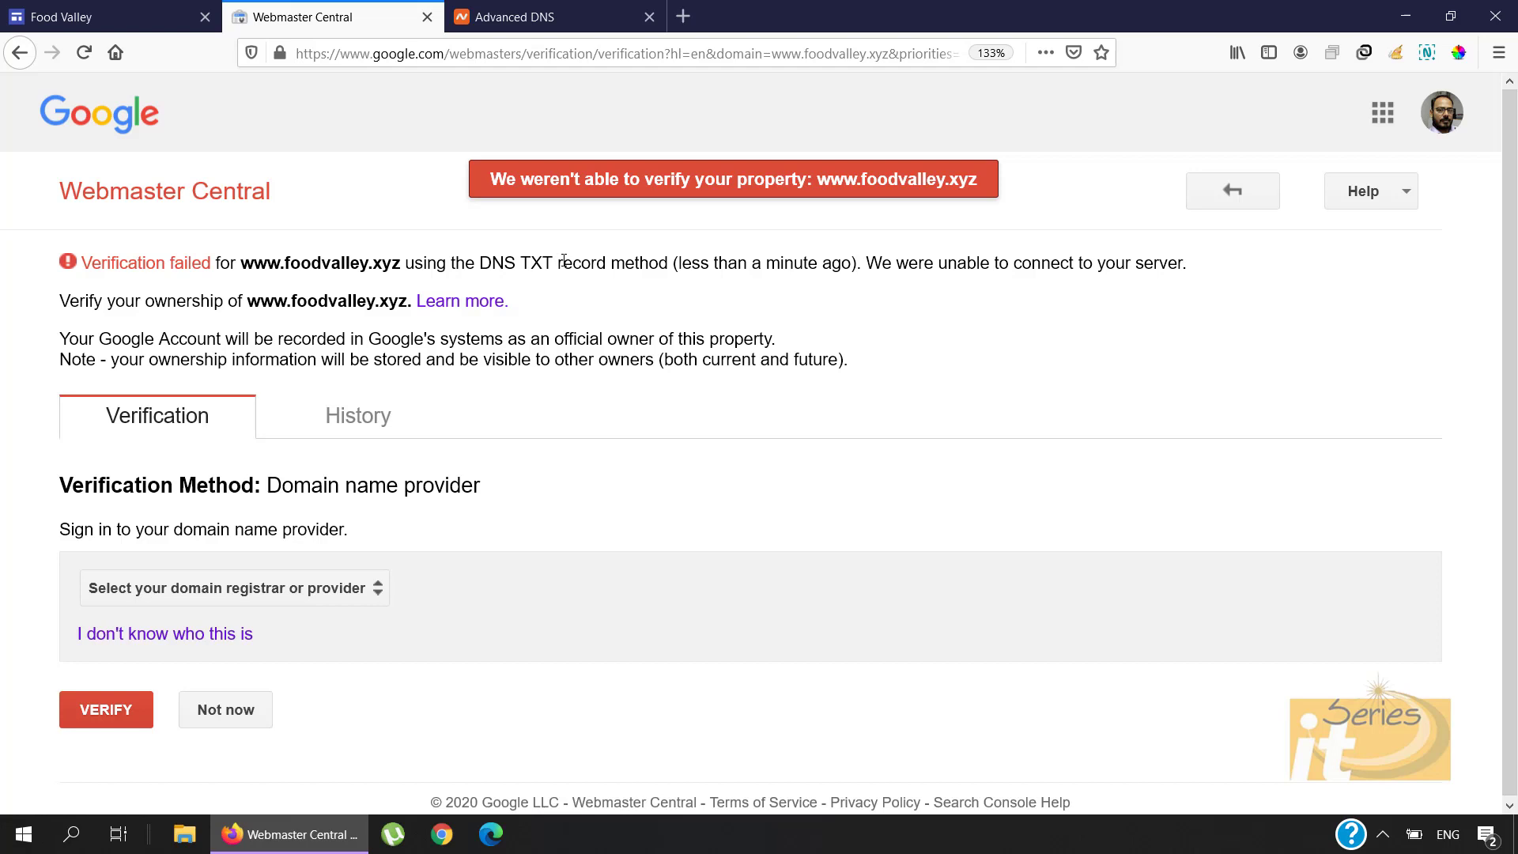
# Step: Check the custom URL settings of the Food Valley site, return to the Namecheap Advanced DNS page, and show the desktop
pyautogui.click(117, 16)
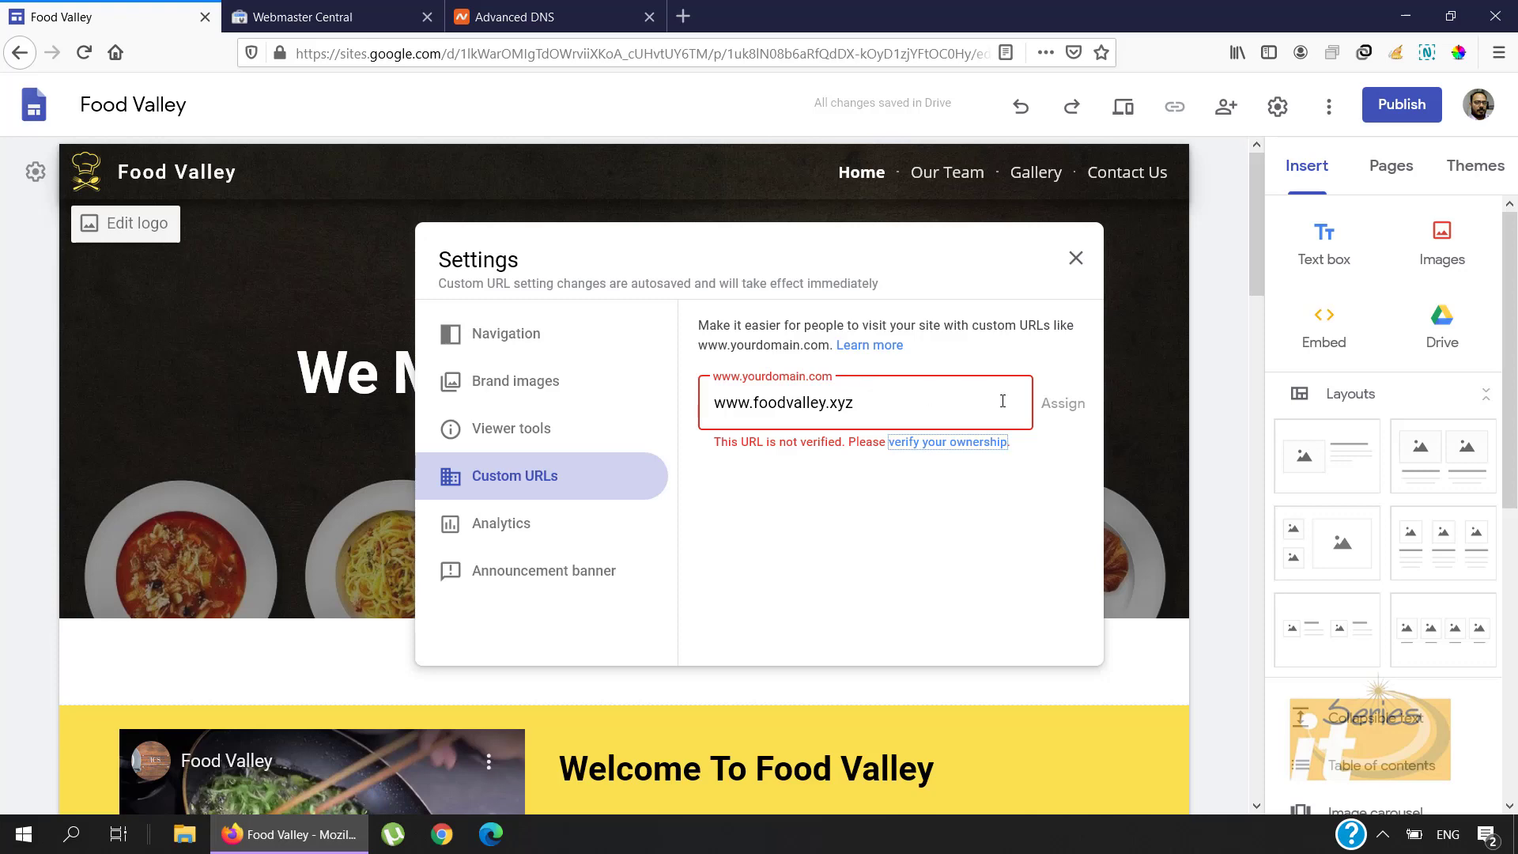
pyautogui.click(526, 14)
pyautogui.press('super+d')
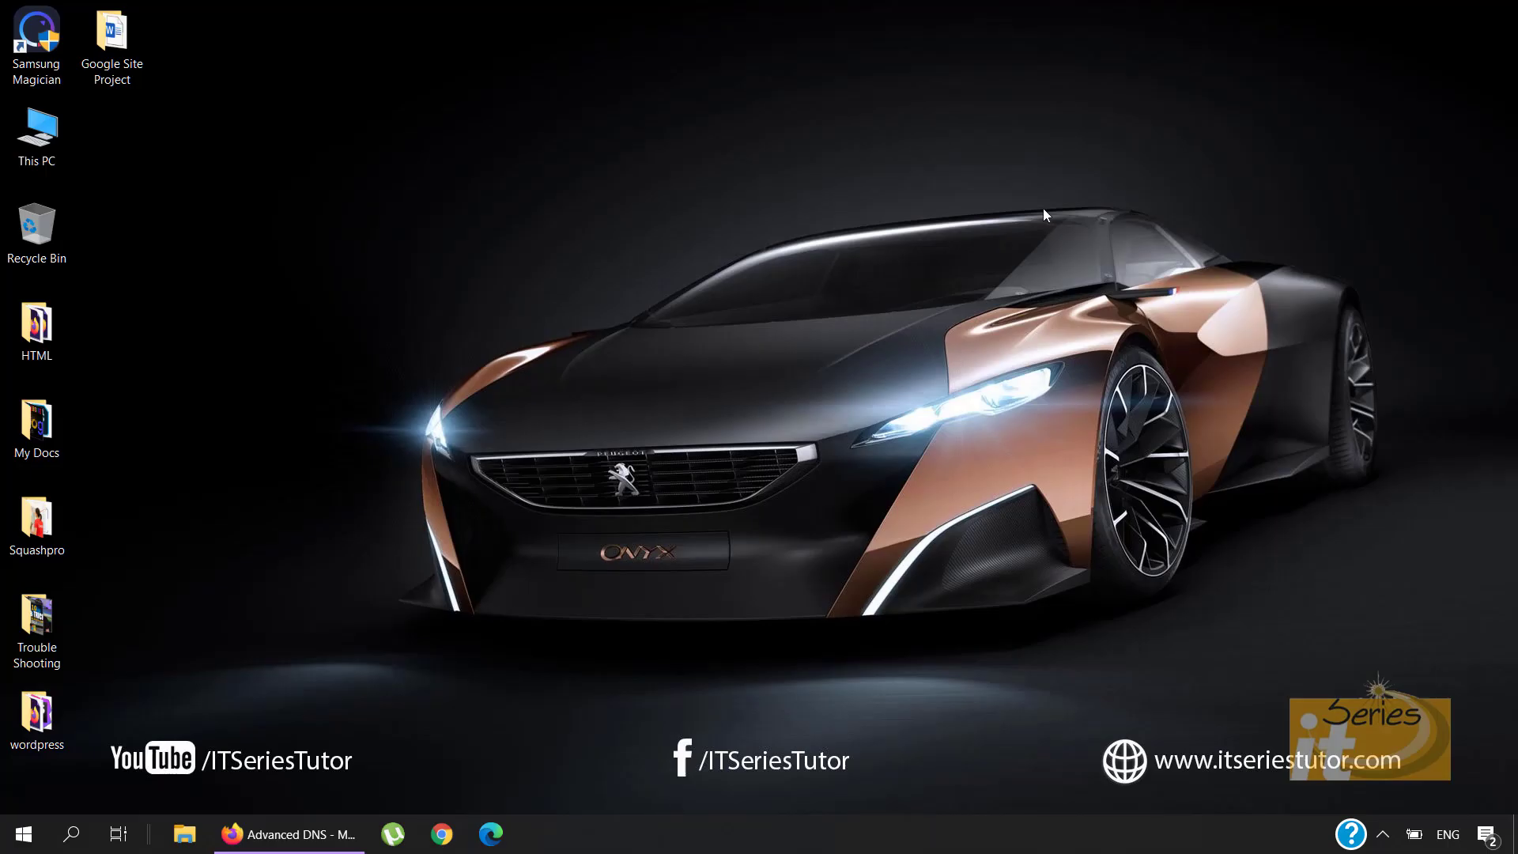